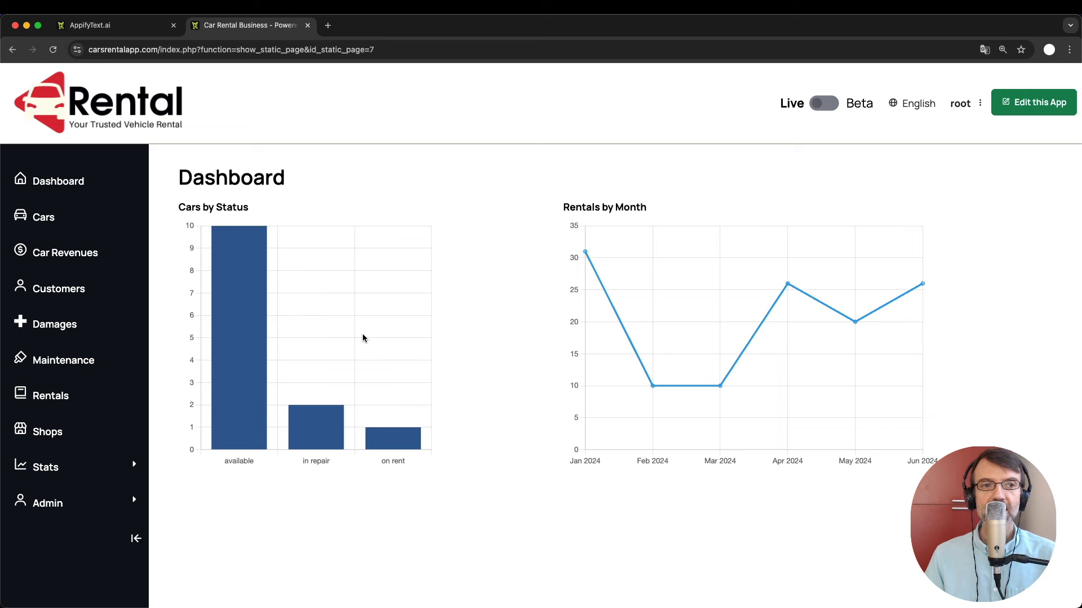
Browse the Cars and Car Revenues tables, ending on the 123-record Rentals list.
{"action": "left_click", "coordinate": [51, 224]}
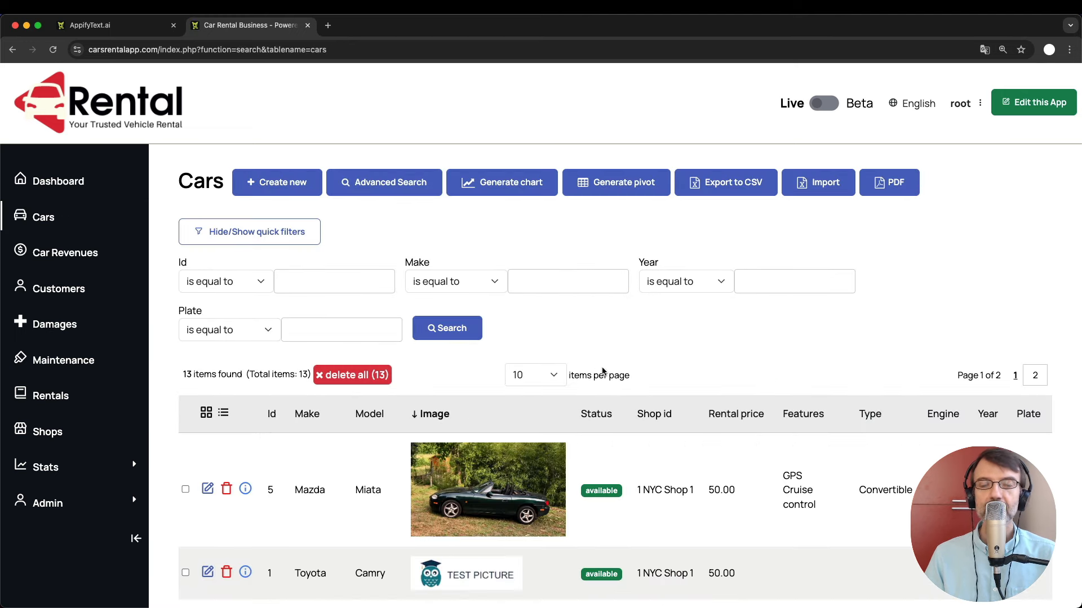
{"action": "left_click", "coordinate": [86, 252]}
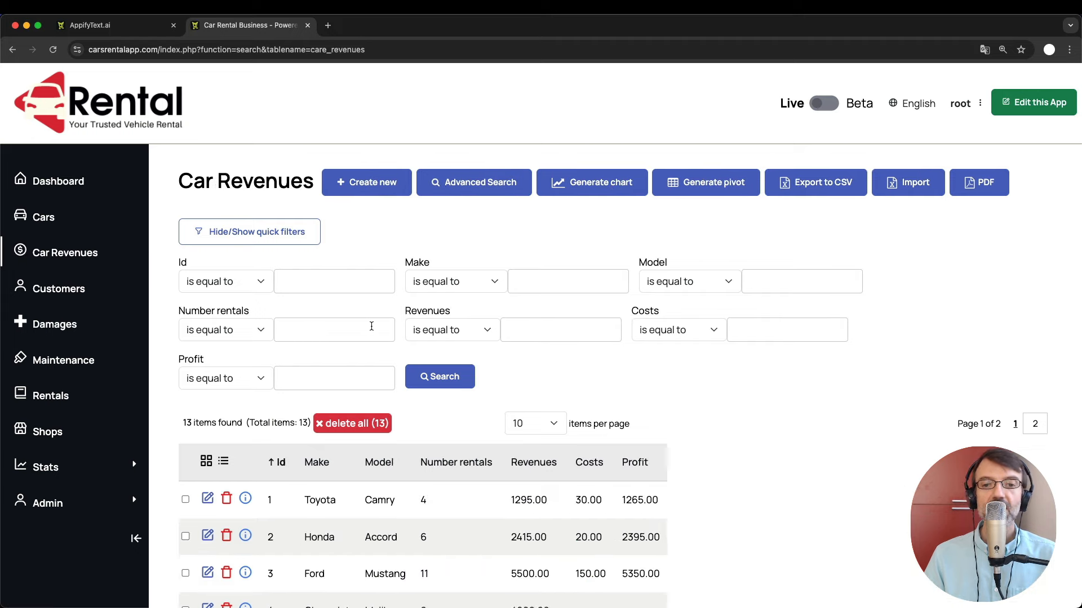
{"action": "scroll", "coordinate": [371, 327], "scroll_direction": "down", "scroll_amount": 2}
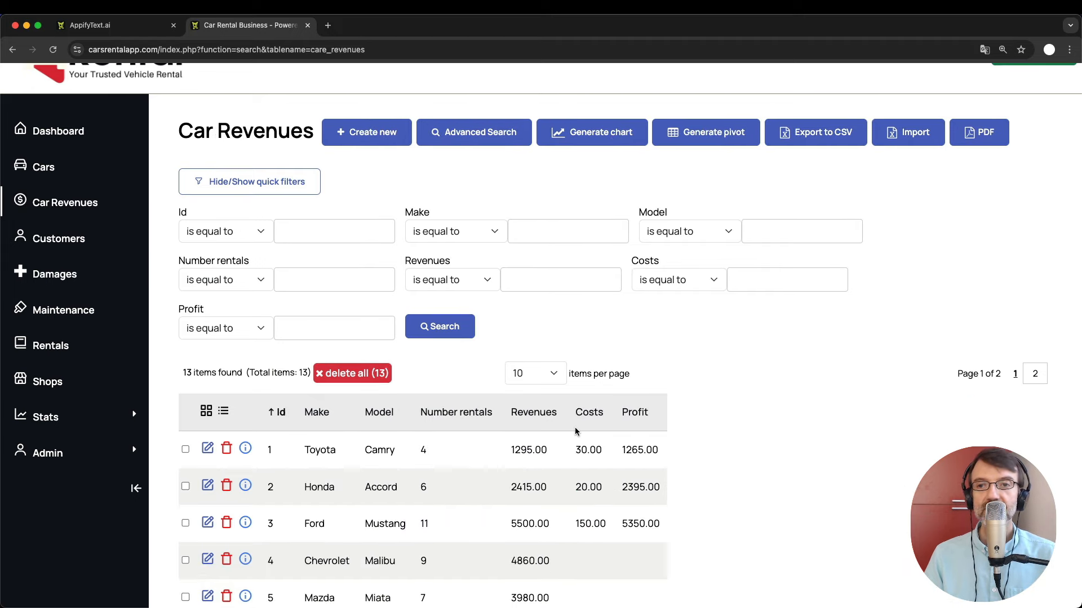
{"action": "left_click", "coordinate": [50, 347]}
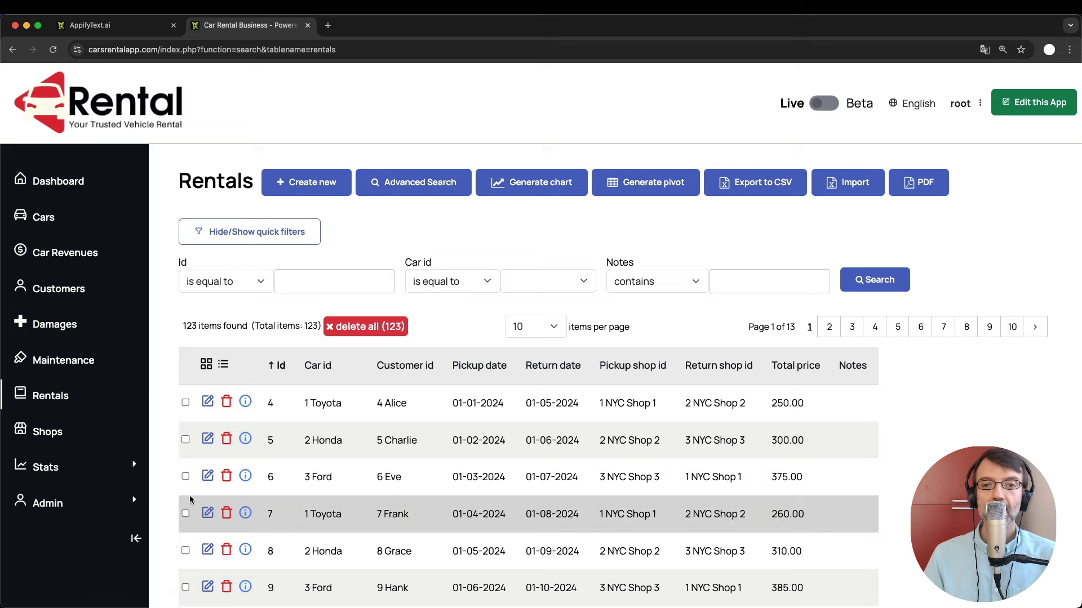
View the Admin user groups list and check the interface language menu without changing it.
{"action": "left_click", "coordinate": [48, 503]}
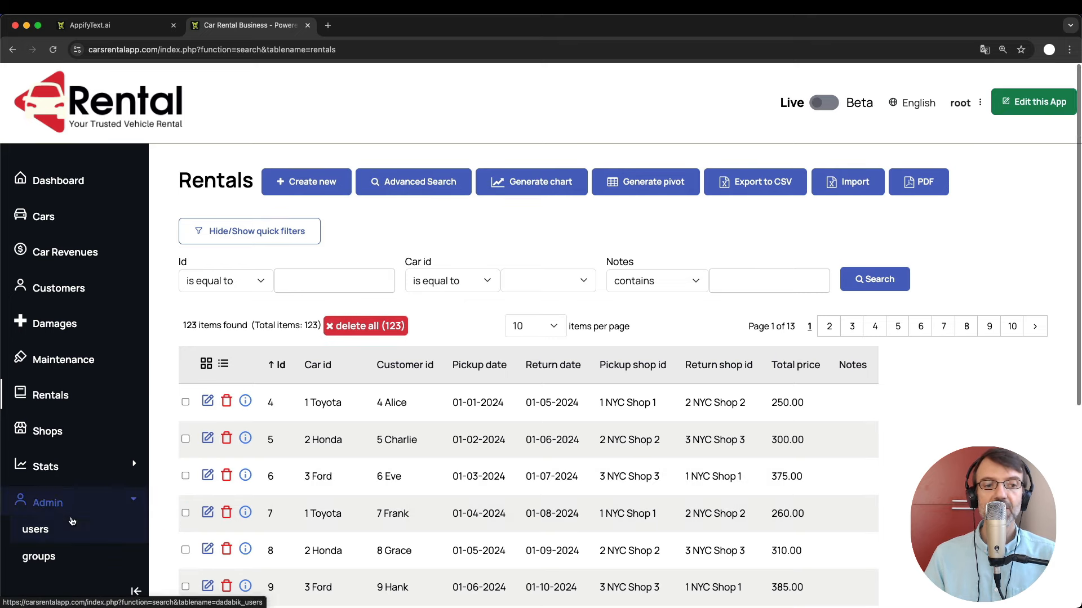
{"action": "scroll", "coordinate": [45, 514], "scroll_direction": "down", "scroll_amount": 1}
{"action": "left_click", "coordinate": [43, 514]}
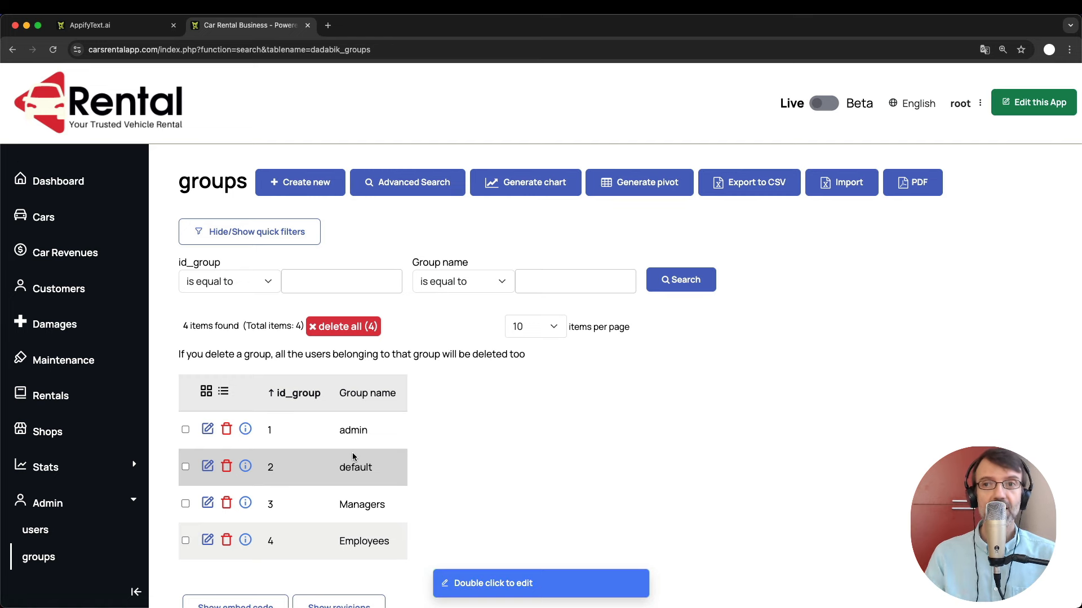
{"action": "left_click", "coordinate": [918, 110]}
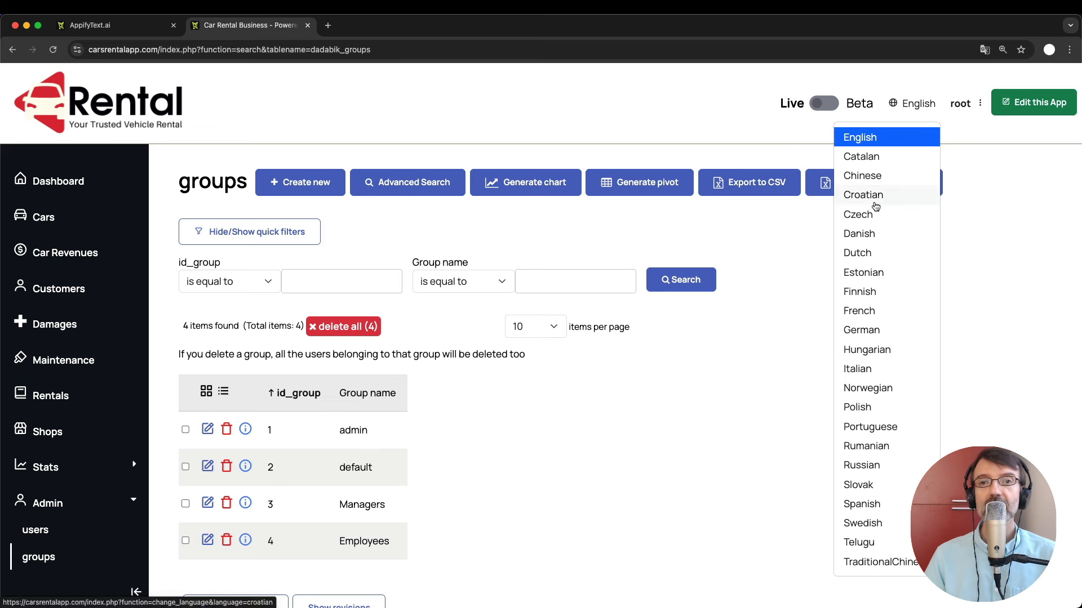
{"action": "left_click", "coordinate": [764, 234]}
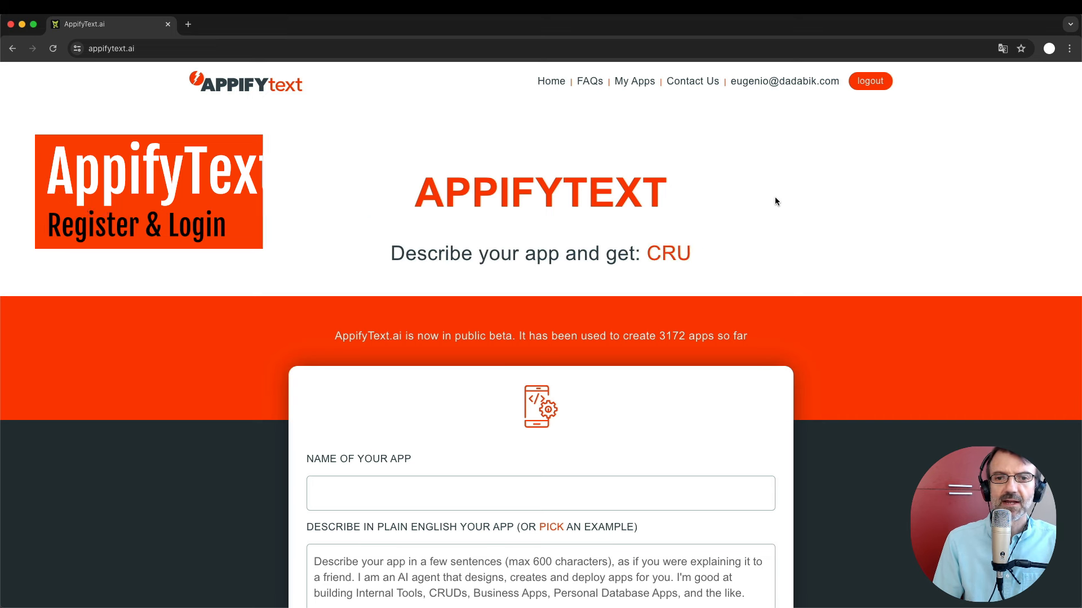
{"action": "scroll", "coordinate": [775, 197], "scroll_direction": "down", "scroll_amount": 1}
{"action": "scroll", "coordinate": [775, 202], "scroll_direction": "down", "scroll_amount": 1}
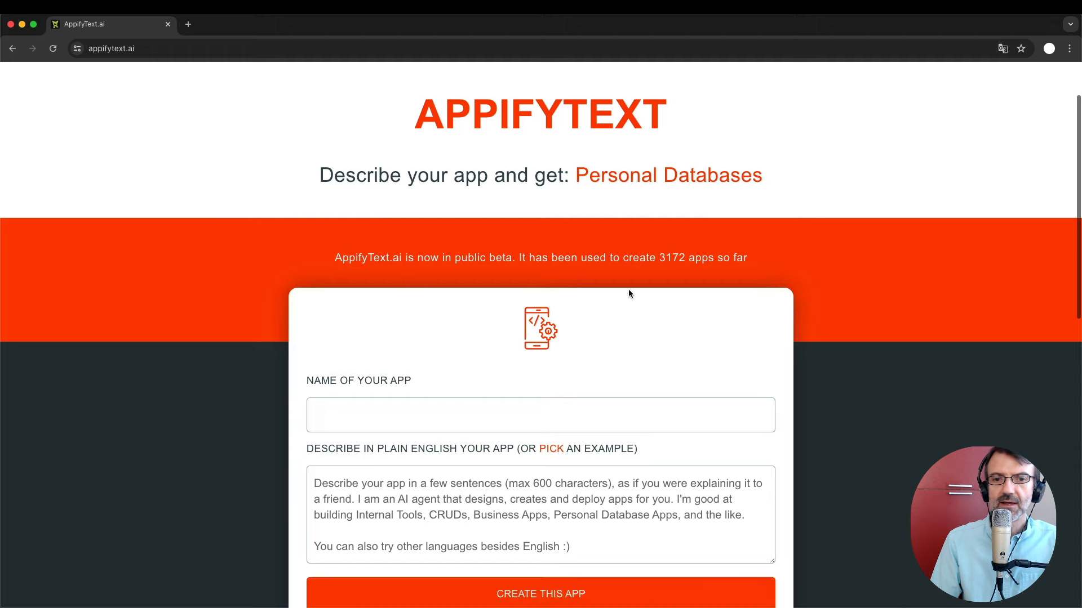
{"action": "left_click", "coordinate": [393, 403]}
{"action": "left_click", "coordinate": [387, 504]}
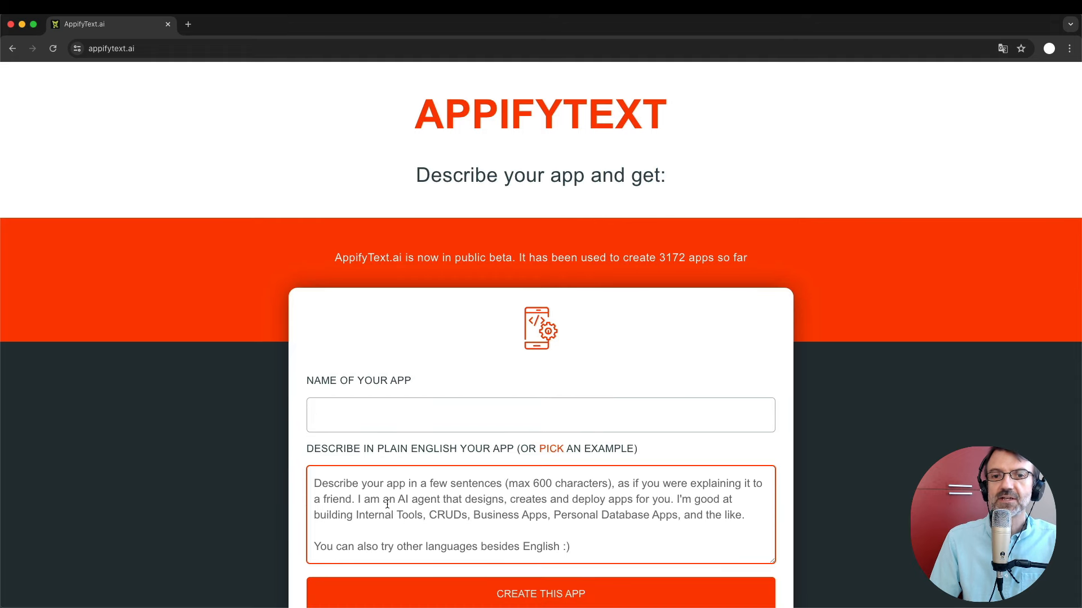
{"action": "scroll", "coordinate": [387, 504], "scroll_direction": "up", "scroll_amount": 1}
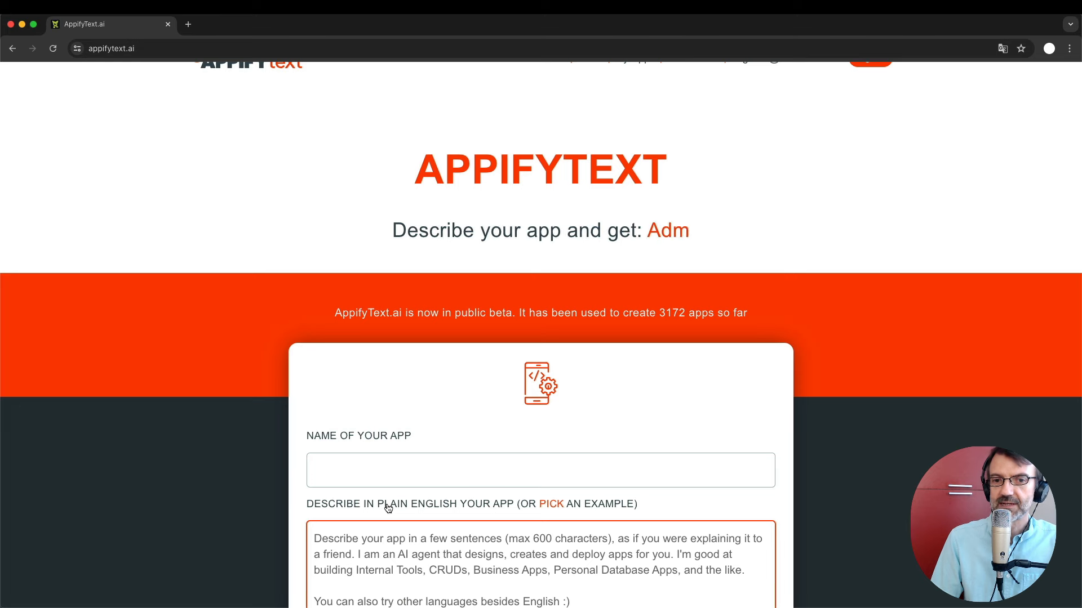
{"action": "scroll", "coordinate": [388, 507], "scroll_direction": "down", "scroll_amount": 1}
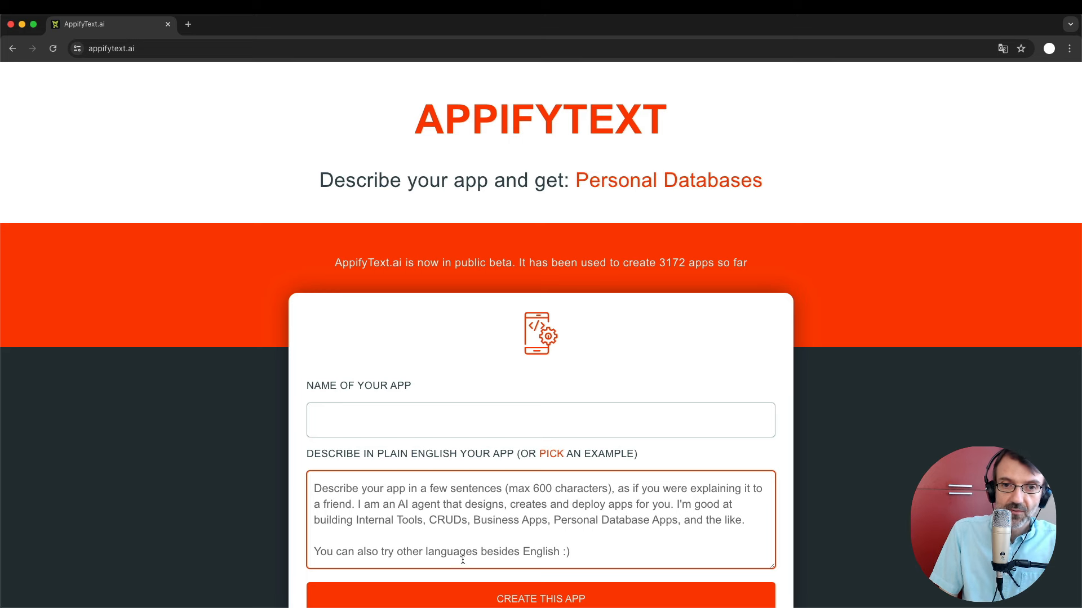
{"action": "left_click", "coordinate": [431, 384]}
{"action": "scroll", "coordinate": [431, 384], "scroll_direction": "down", "scroll_amount": 2}
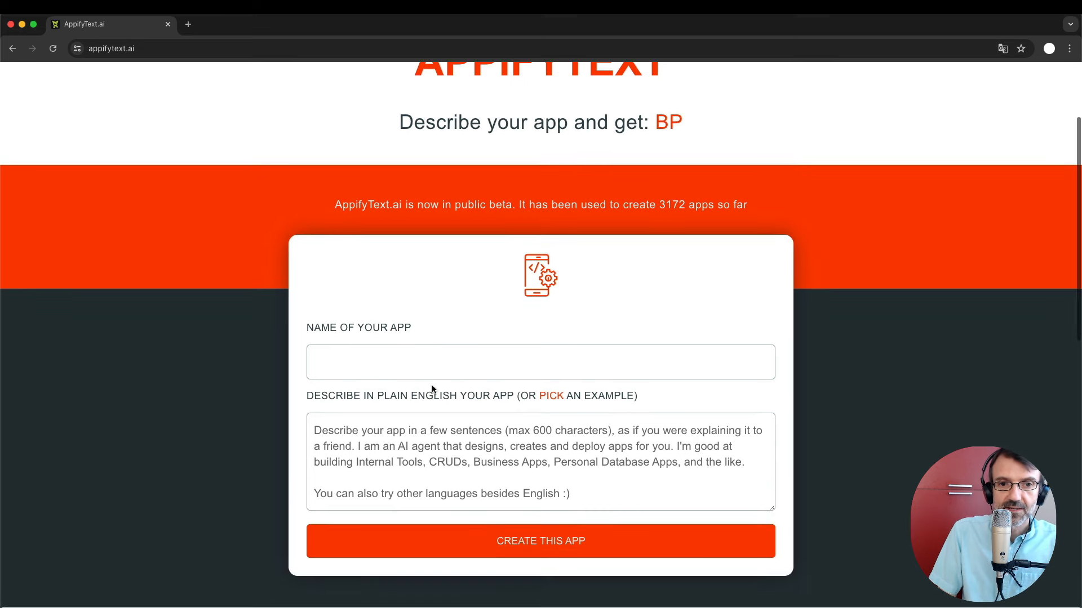
Enter 'Car rental business' as the new app's name, correcting the typo.
{"action": "left_click", "coordinate": [379, 364]}
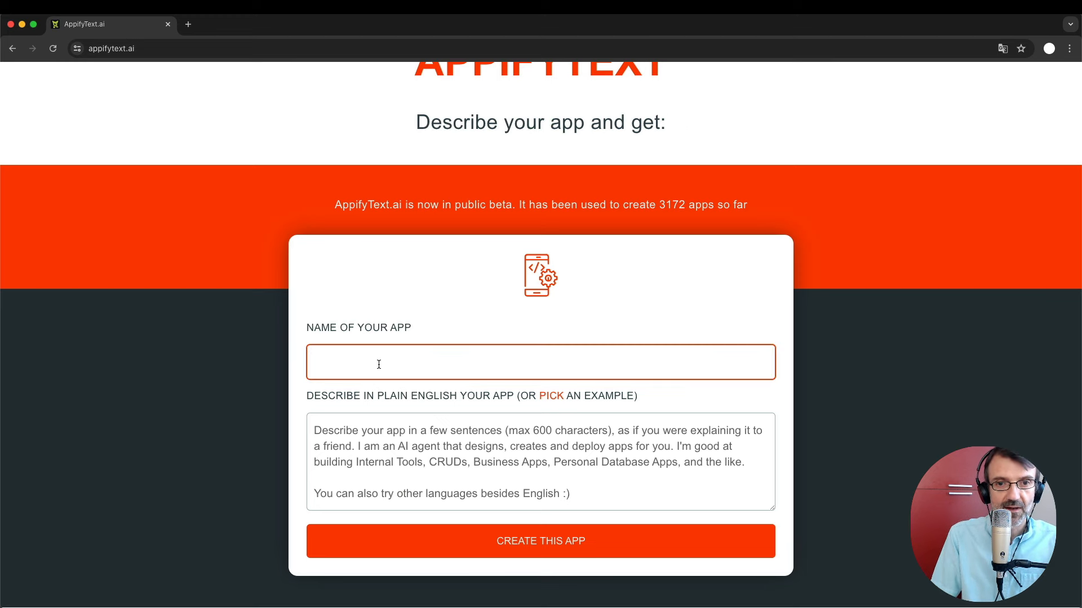
{"action": "type", "text": "Car remtaò"}
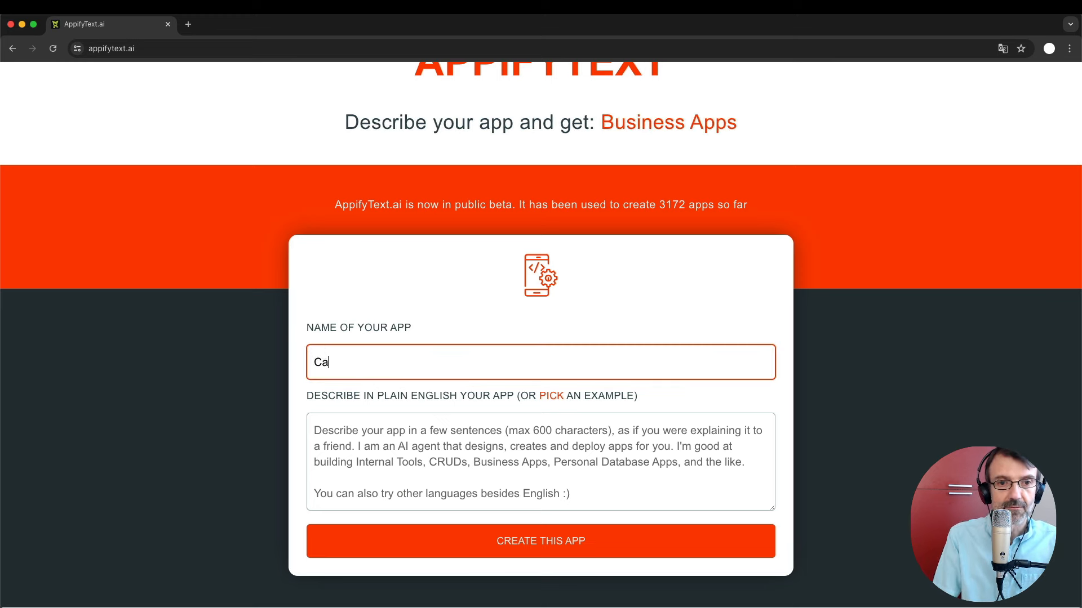
{"action": "key", "text": "BackSpace"}
{"action": "key", "text": "BackSpace"}
{"action": "key", "text": "BackSpace"}
{"action": "key", "text": "BackSpace"}
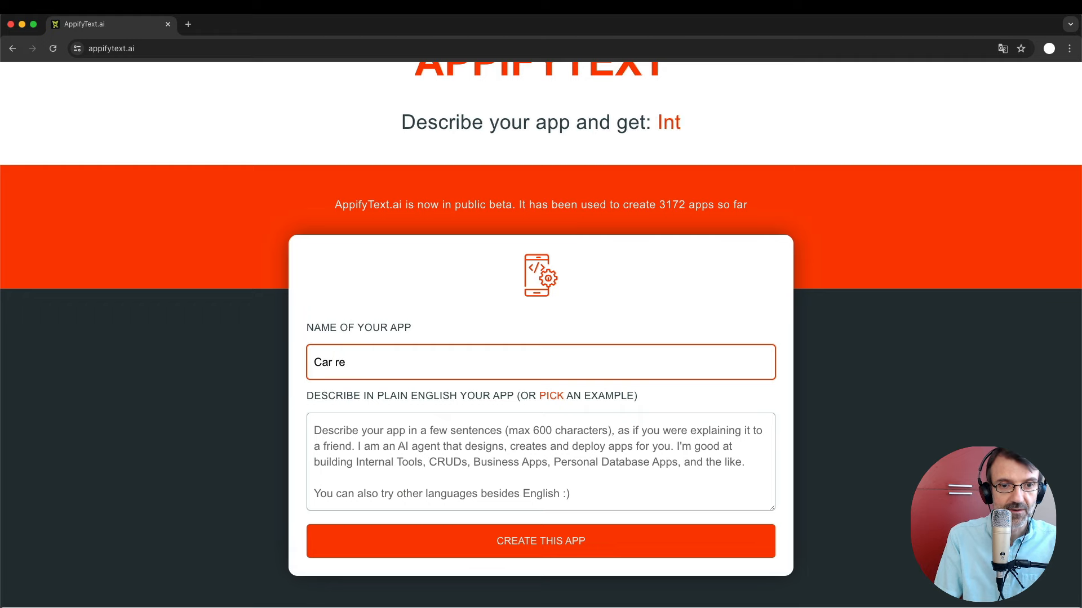
{"action": "type", "text": "ntal business"}
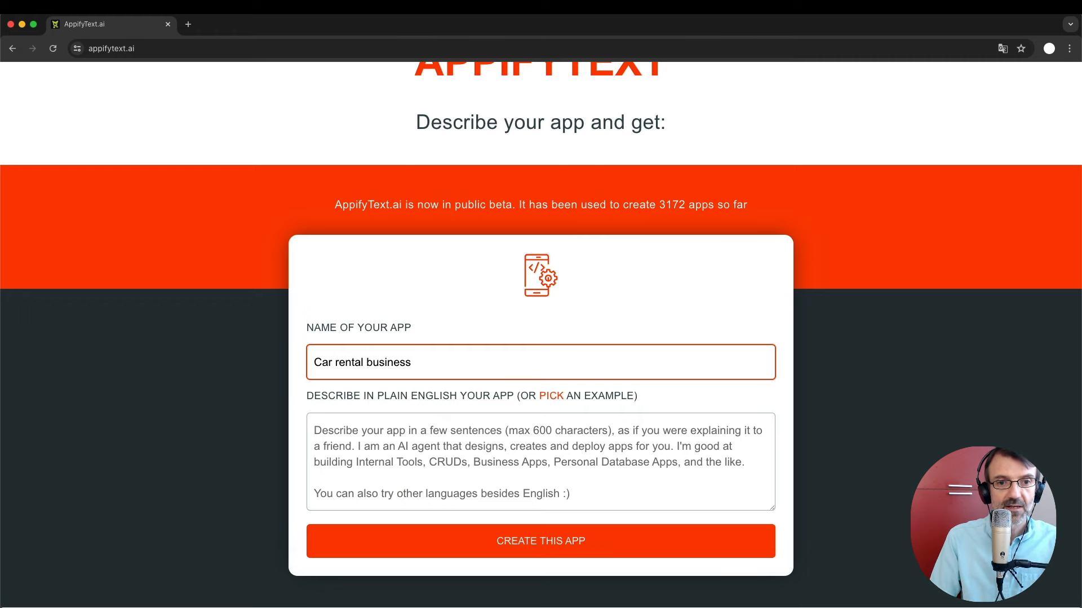
{"action": "scroll", "coordinate": [396, 370], "scroll_direction": "down", "scroll_amount": 2}
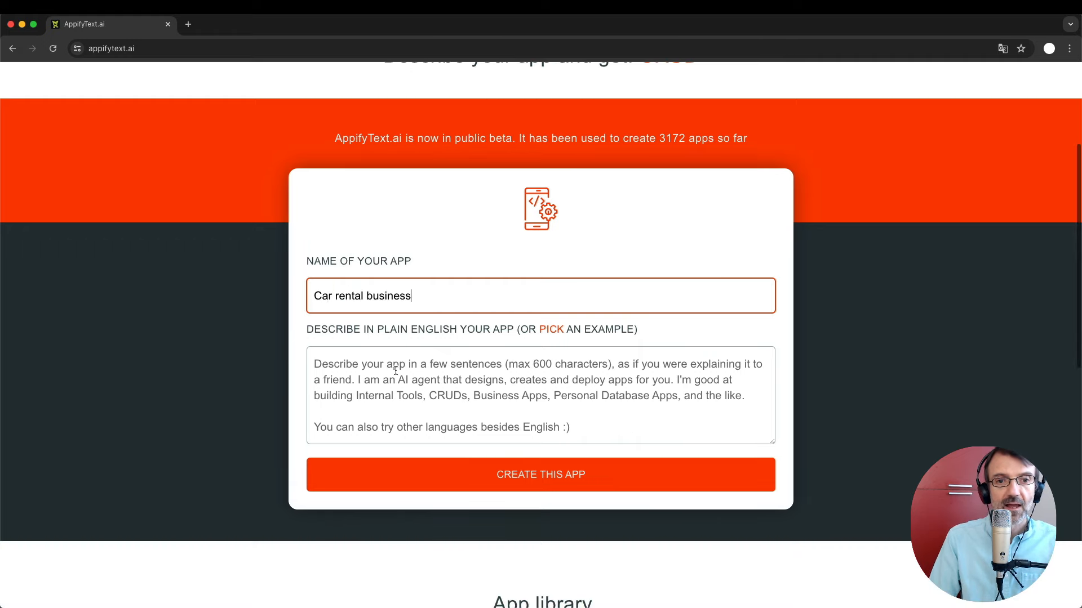
{"action": "left_click", "coordinate": [380, 396]}
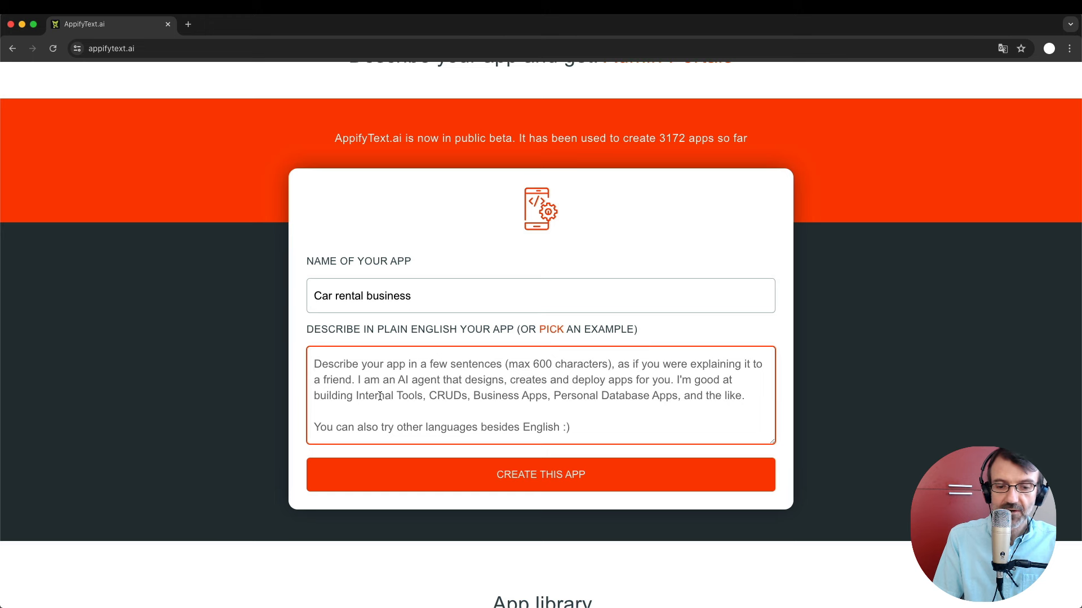
Start the description with 'Create an app to manage a car rental business.'.
{"action": "type", "text": "Create "}
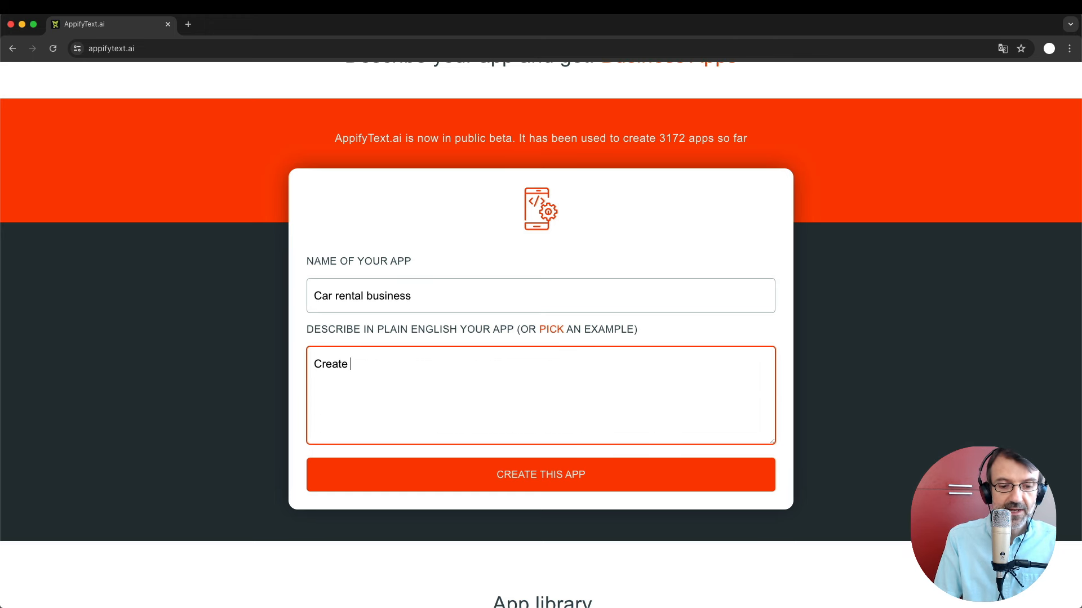
{"action": "type", "text": "an app to manage"}
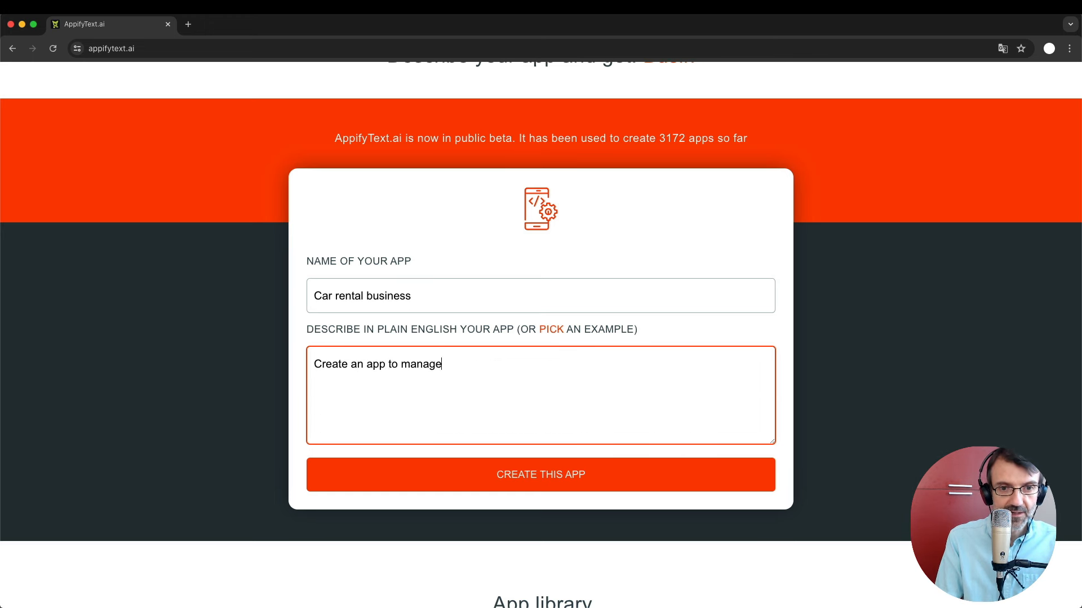
{"action": "type", "text": " a car ren"}
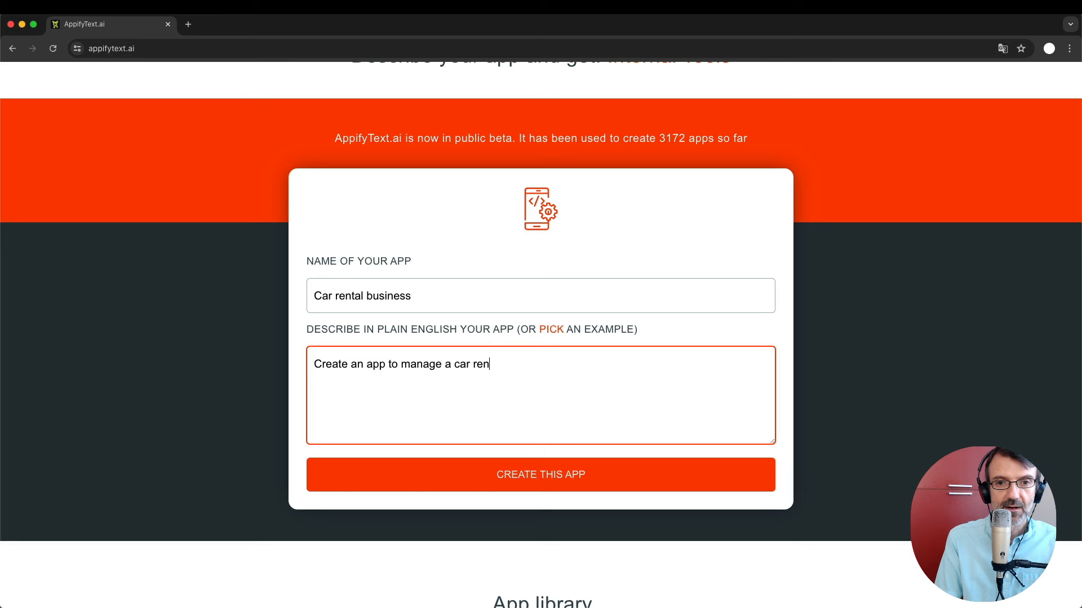
{"action": "type", "text": "tal business"}
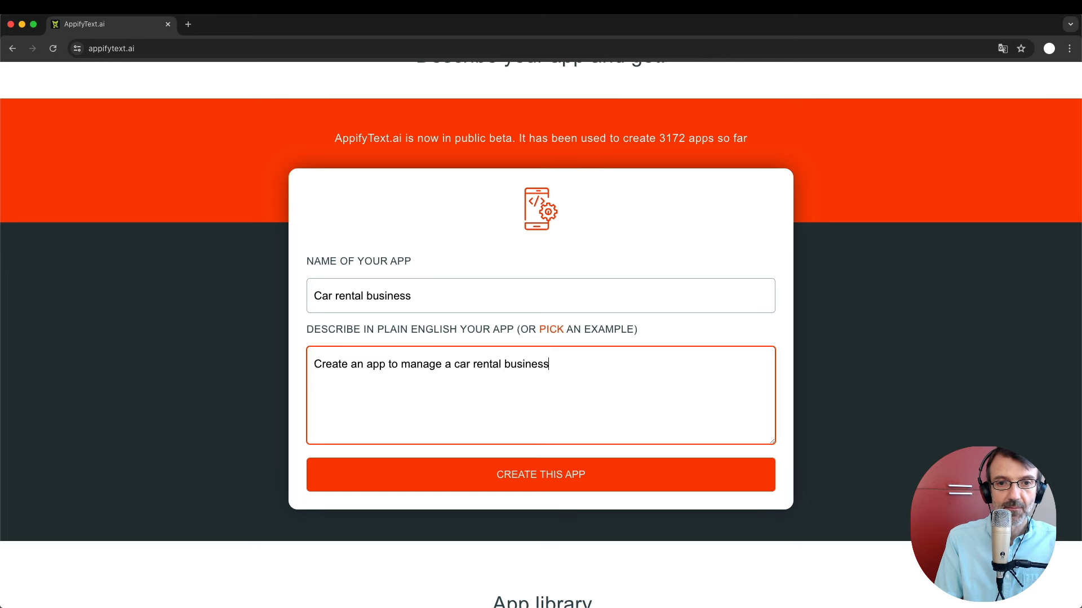
{"action": "type", "text": "."}
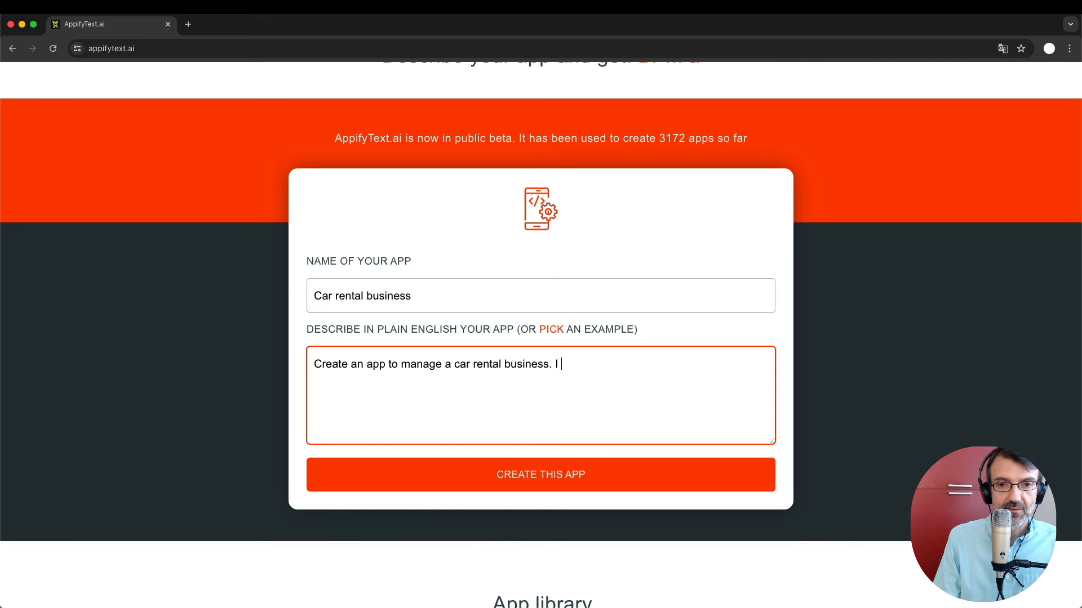
Describe the NYC shops, customer archive and rentals with pickup and return shop, then begin the per-car list.
{"action": "type", "text": "I have se"}
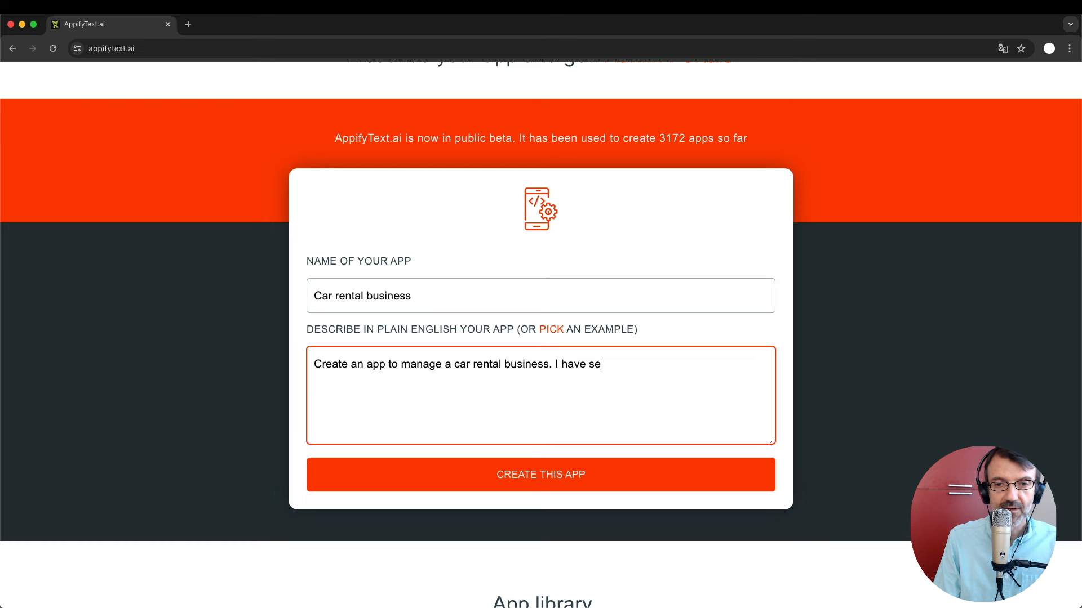
{"action": "type", "text": "veral"}
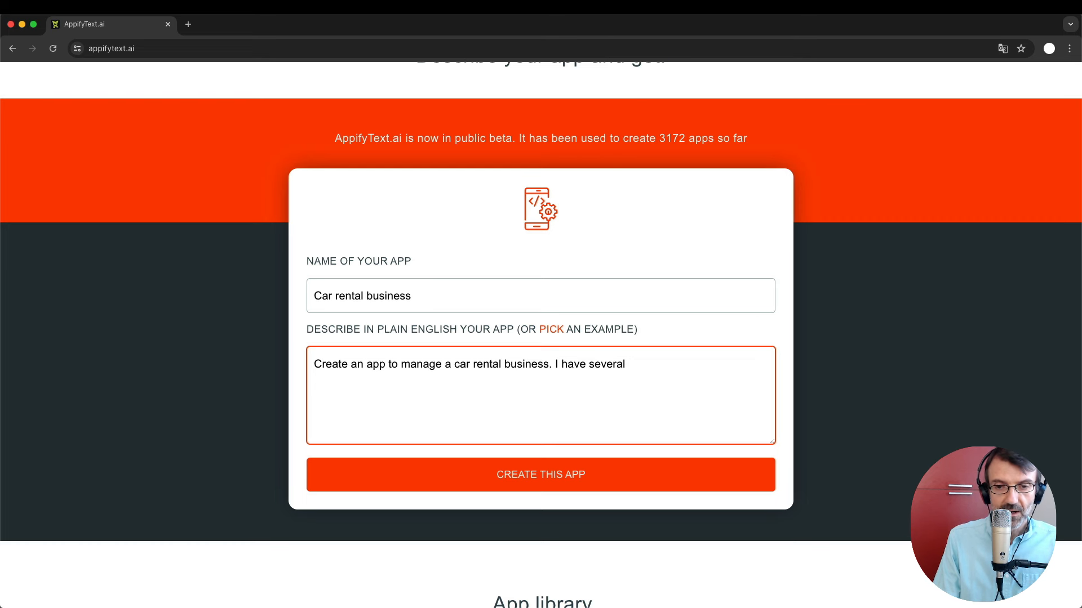
{"action": "type", "text": " shops"}
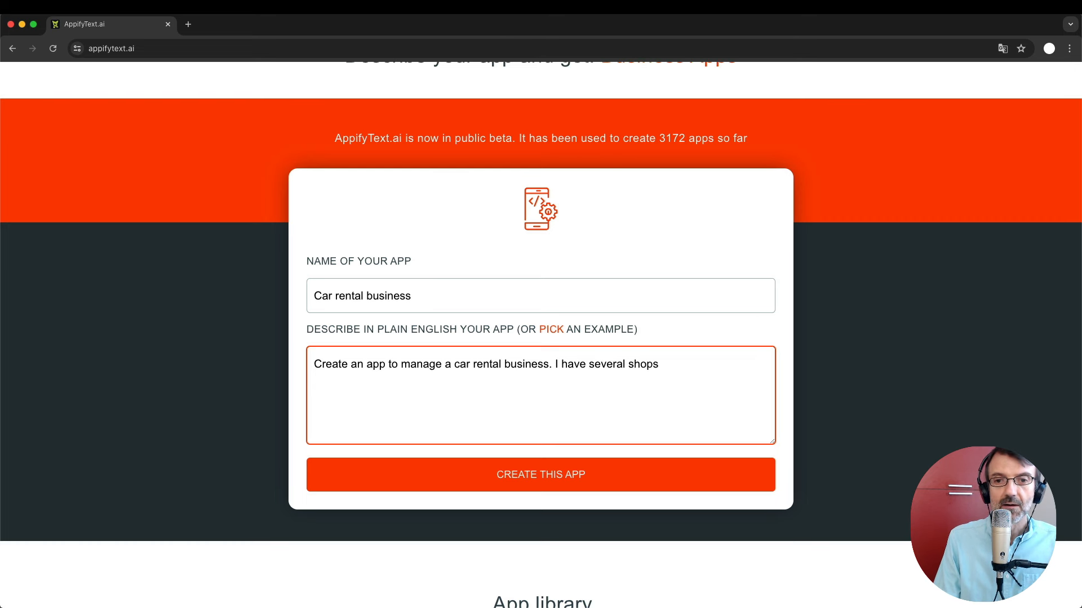
{"action": "type", "text": " in NY"}
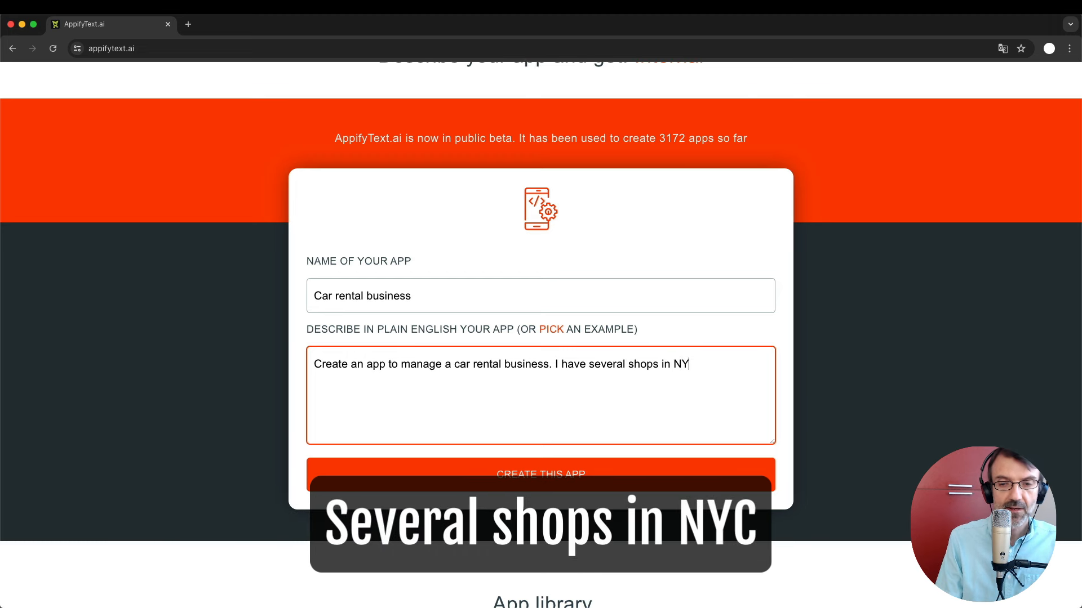
{"action": "type", "text": "C ("}
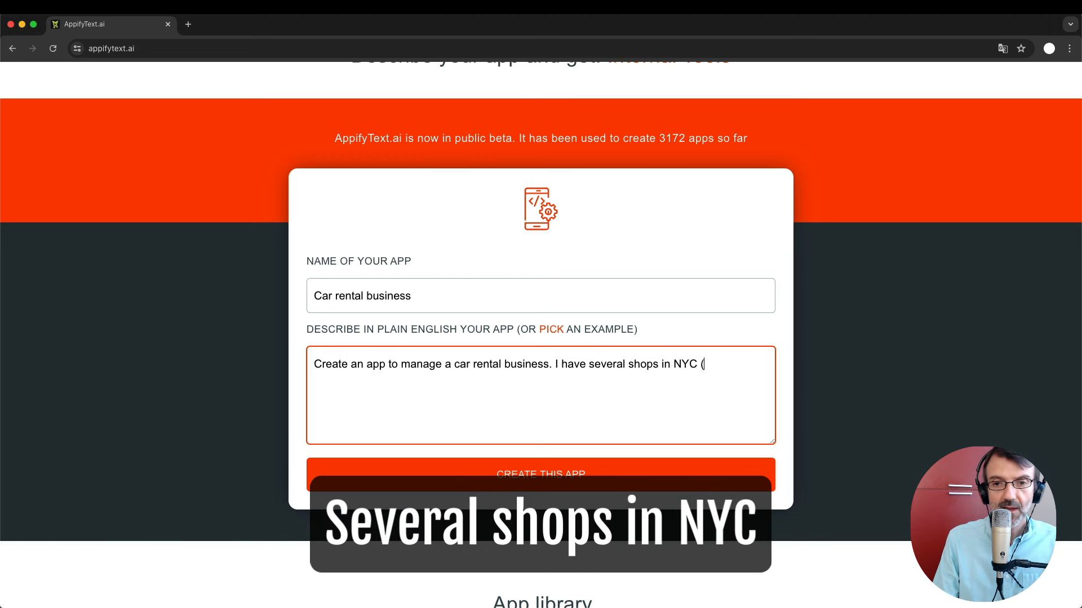
{"action": "type", "text": "I need s"}
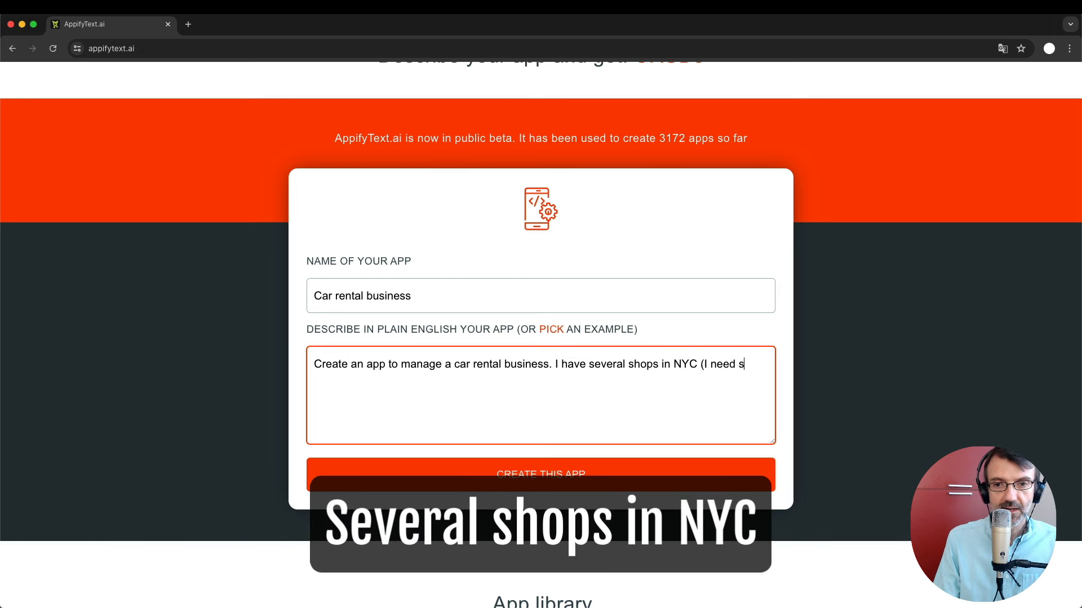
{"action": "type", "text": "ome basic "}
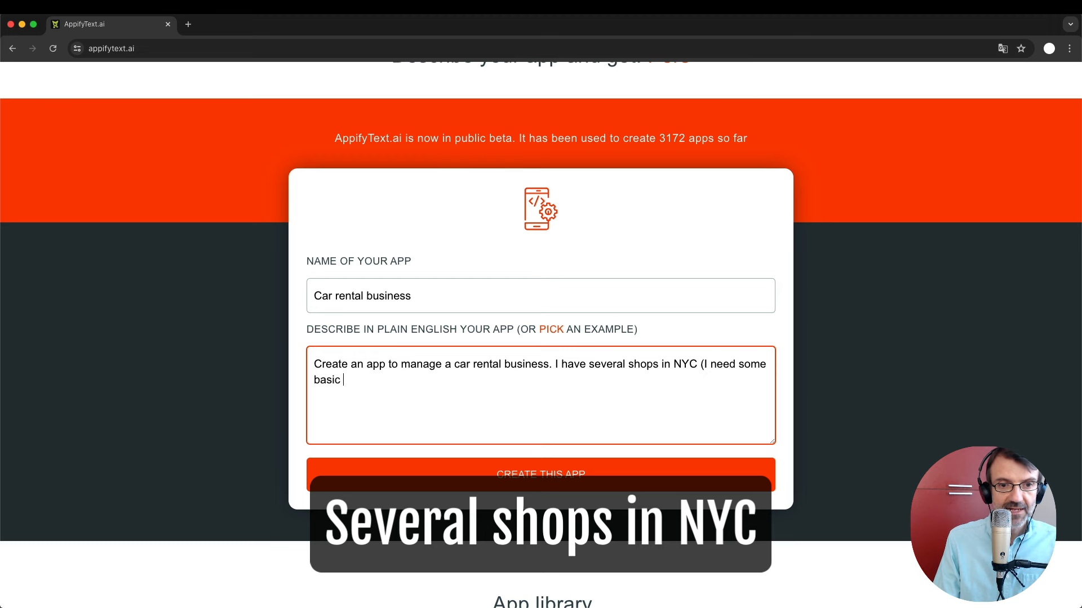
{"action": "type", "text": "information for each)"}
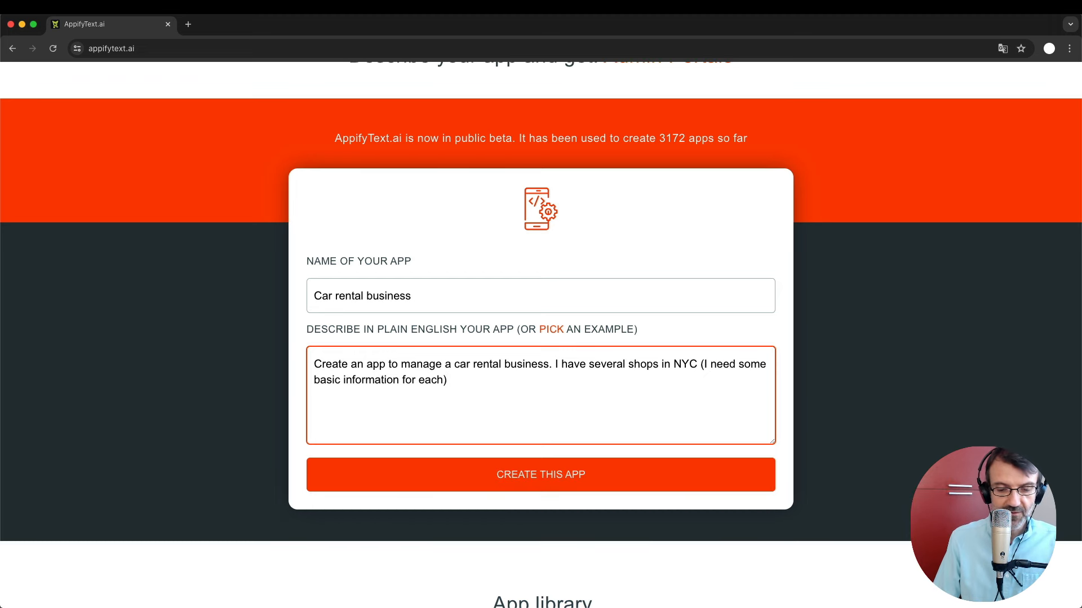
{"action": "type", "text": ". I want to"}
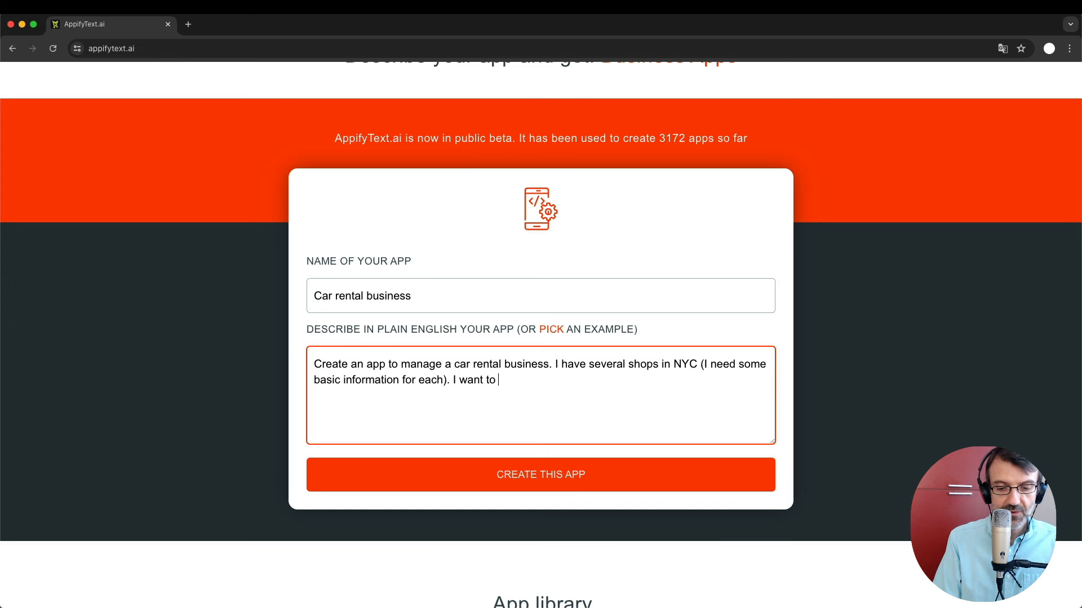
{"action": "type", "text": " keep the archive of"}
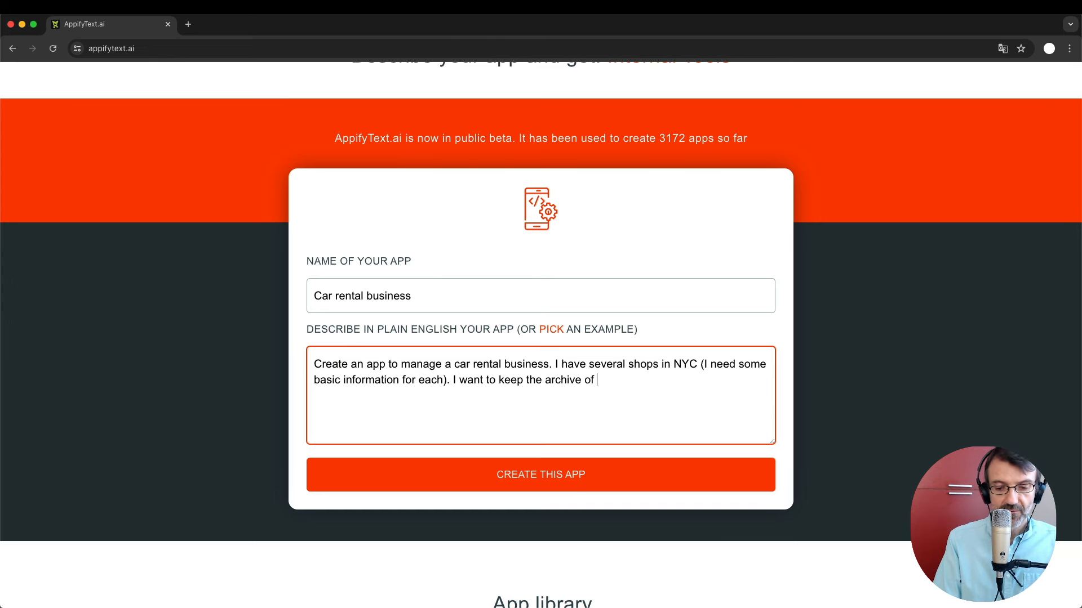
{"action": "type", "text": " my customers"}
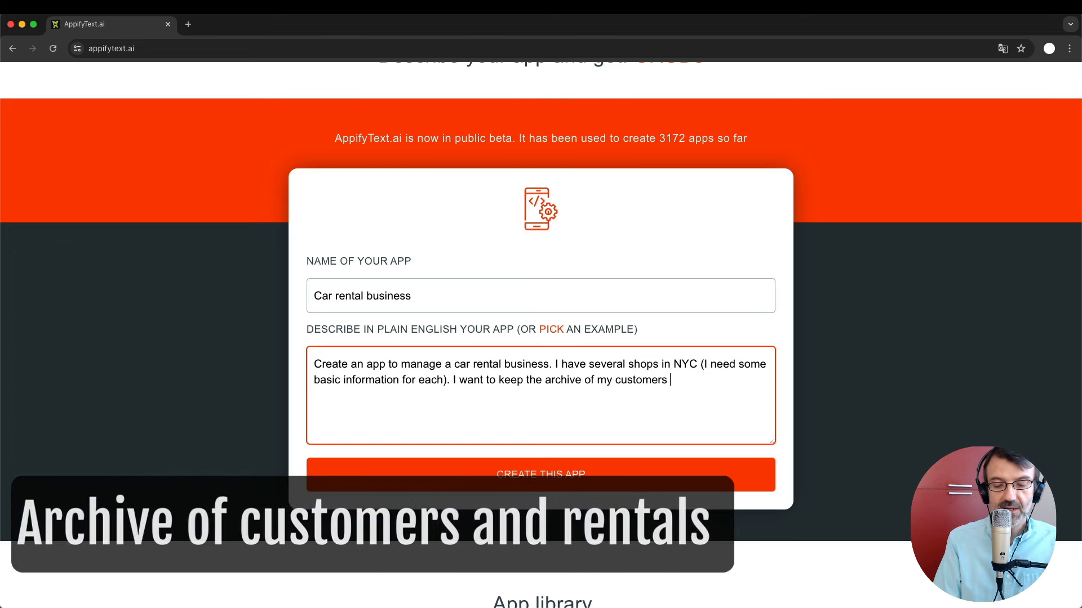
{"action": "type", "text": " and all rentals"}
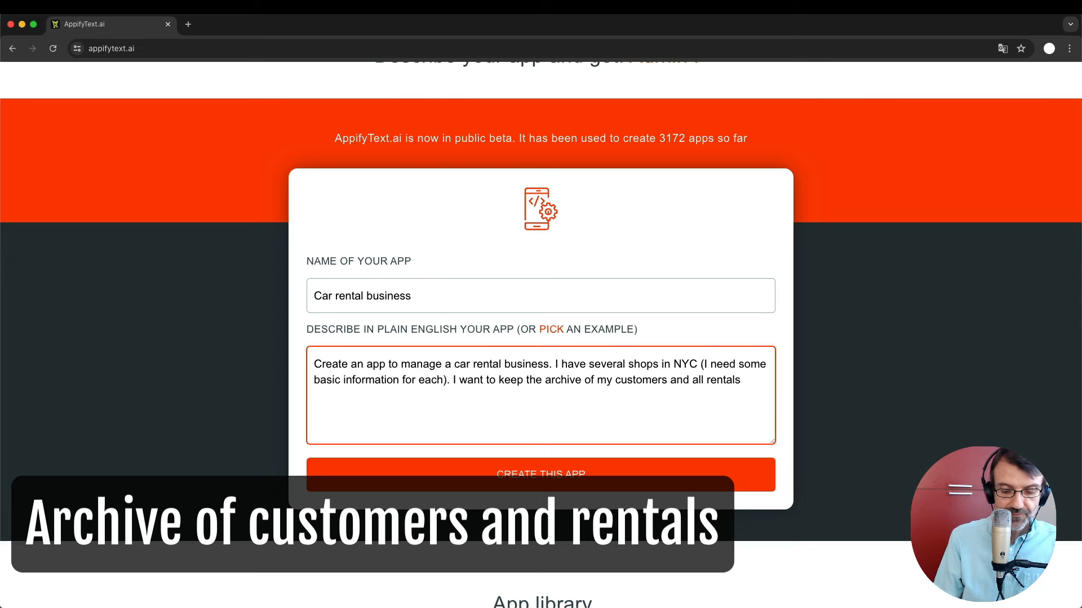
{"action": "type", "text": ", including "}
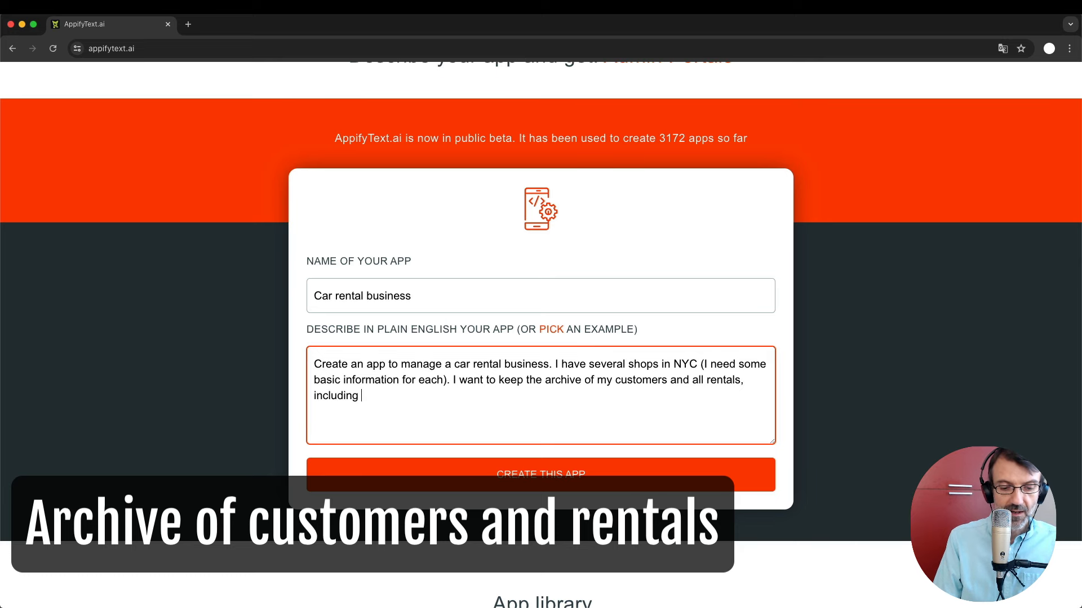
{"action": "type", "text": "the picku"}
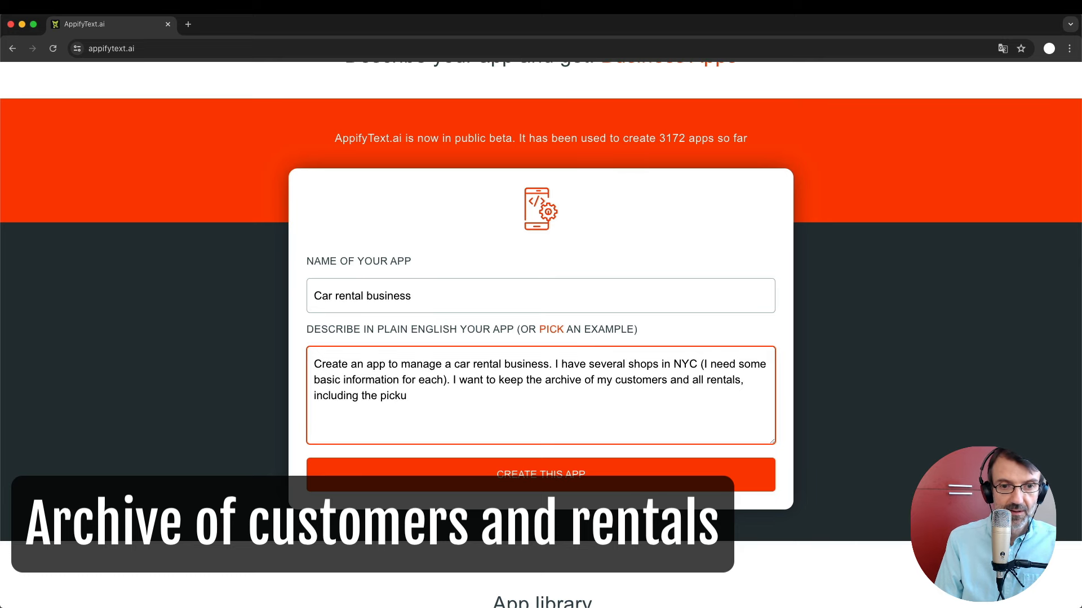
{"action": "type", "text": "p and re"}
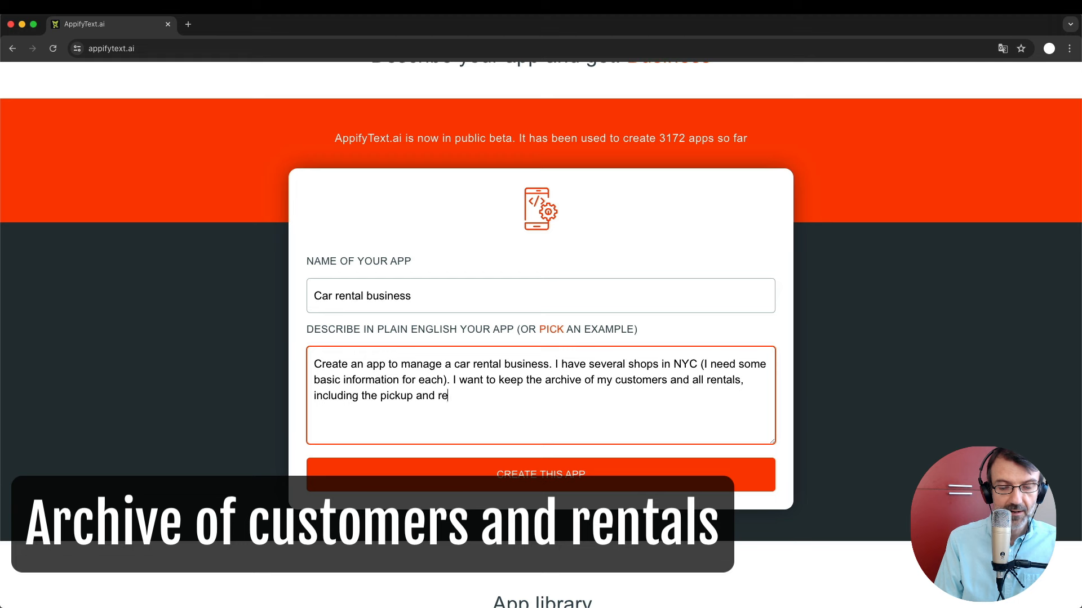
{"action": "type", "text": "turn shop."}
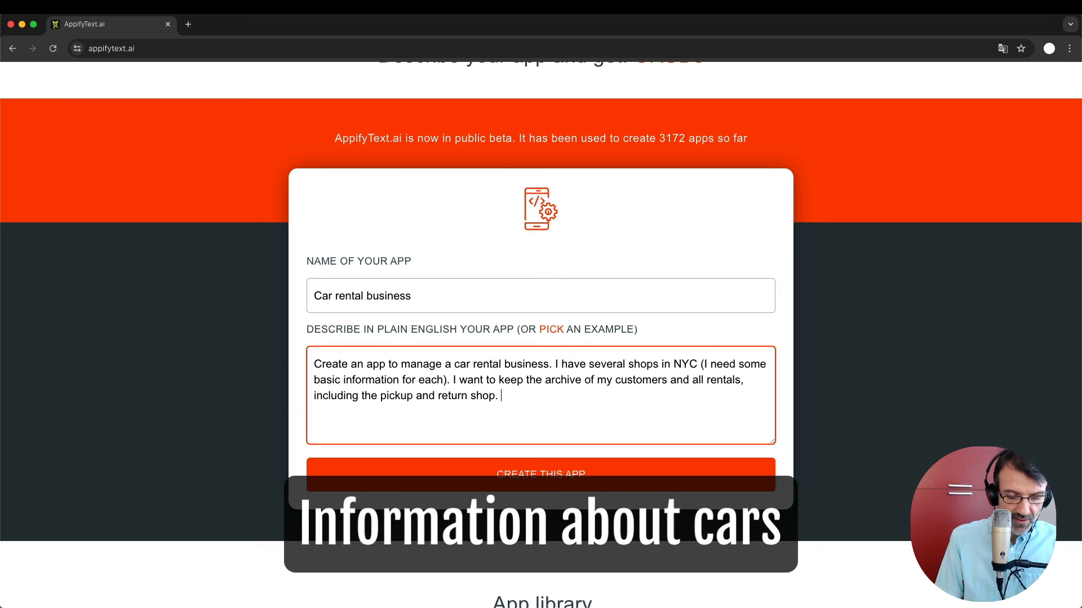
{"action": "type", "text": "For each ca"}
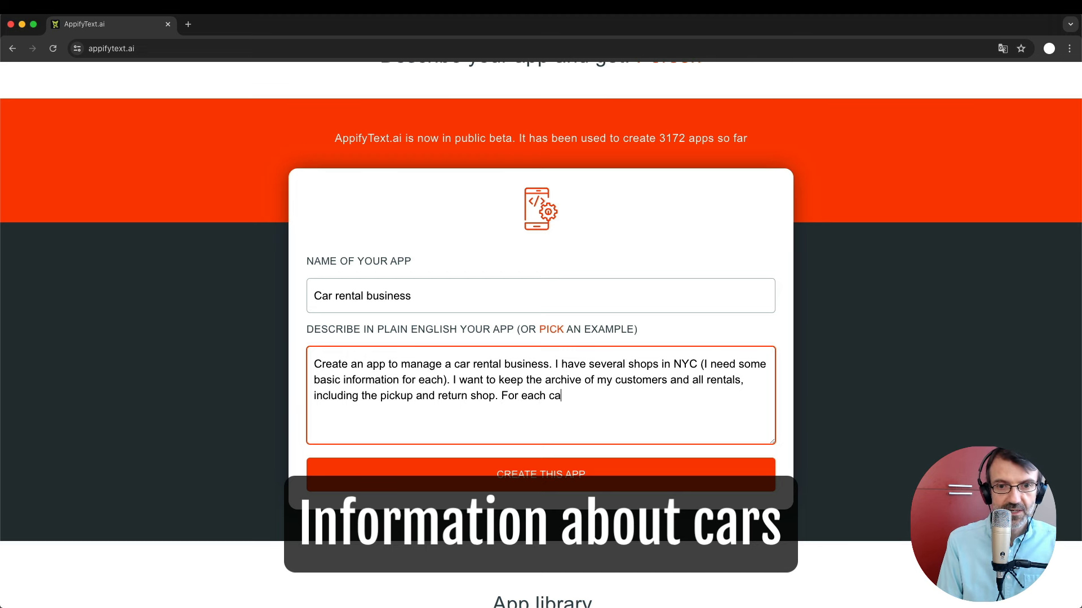
{"action": "type", "text": "r"}
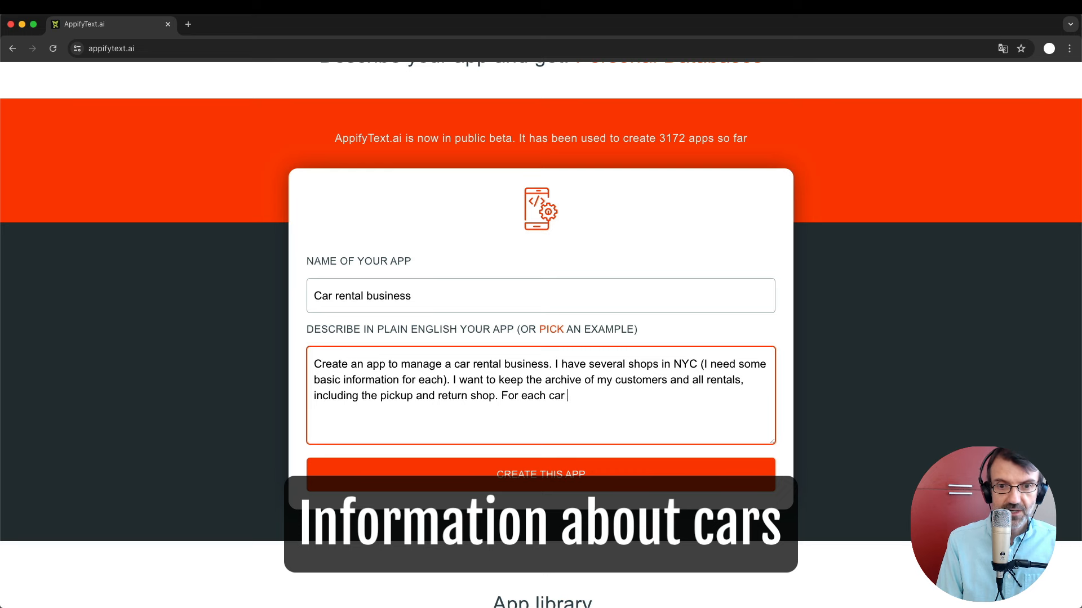
{"action": "type", "text": ", include, in addi"}
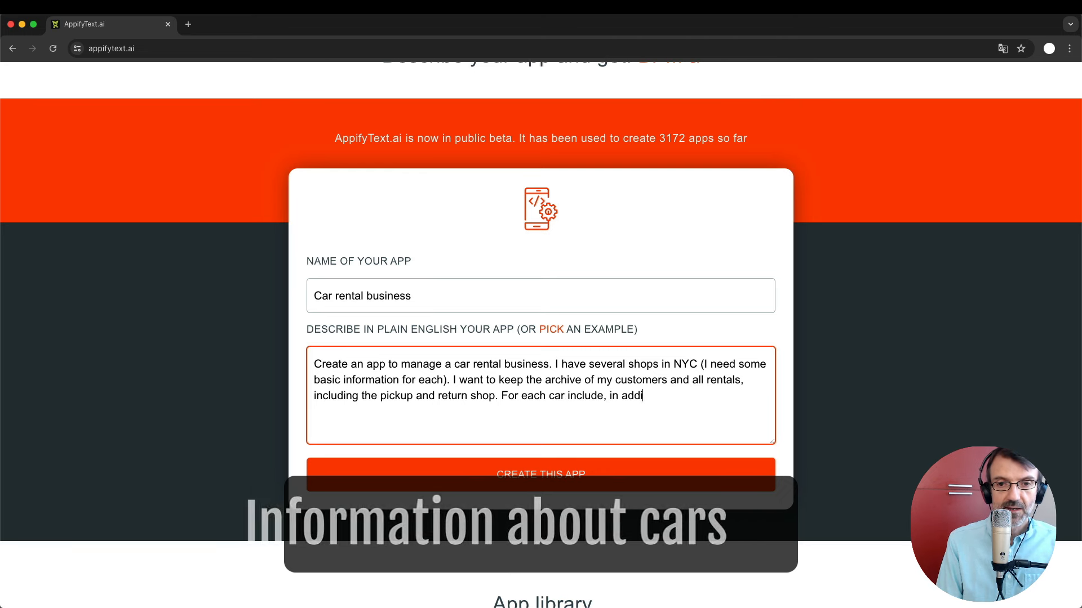
{"action": "type", "text": "onan to the "}
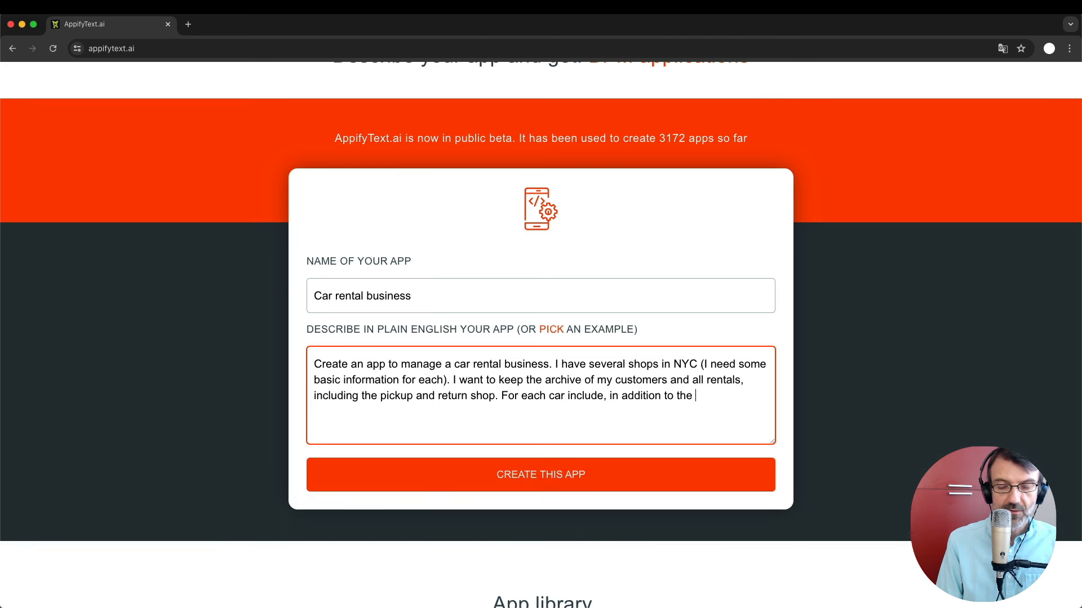
{"action": "type", "text": "basic info:"}
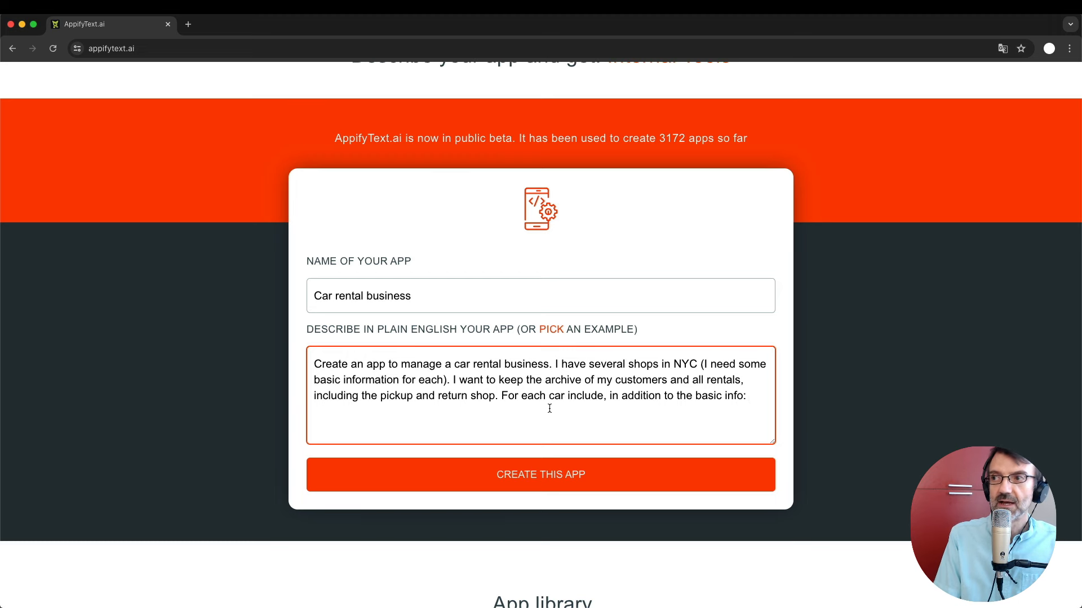
List each car's image, status (on rent/available), current shop and rental price.
{"action": "type", "text": "an i"}
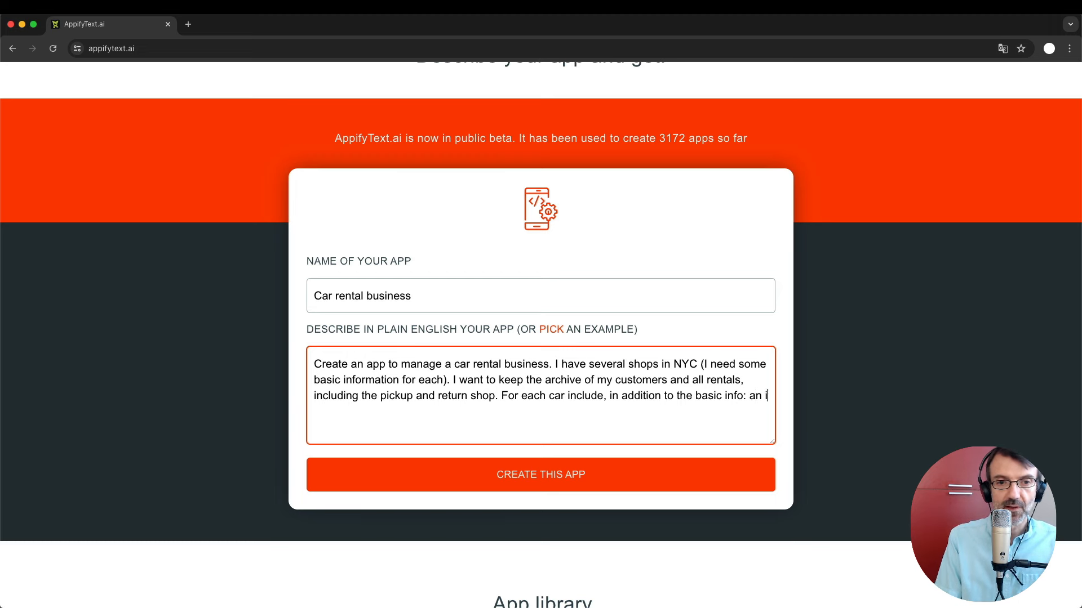
{"action": "type", "text": "mage, "}
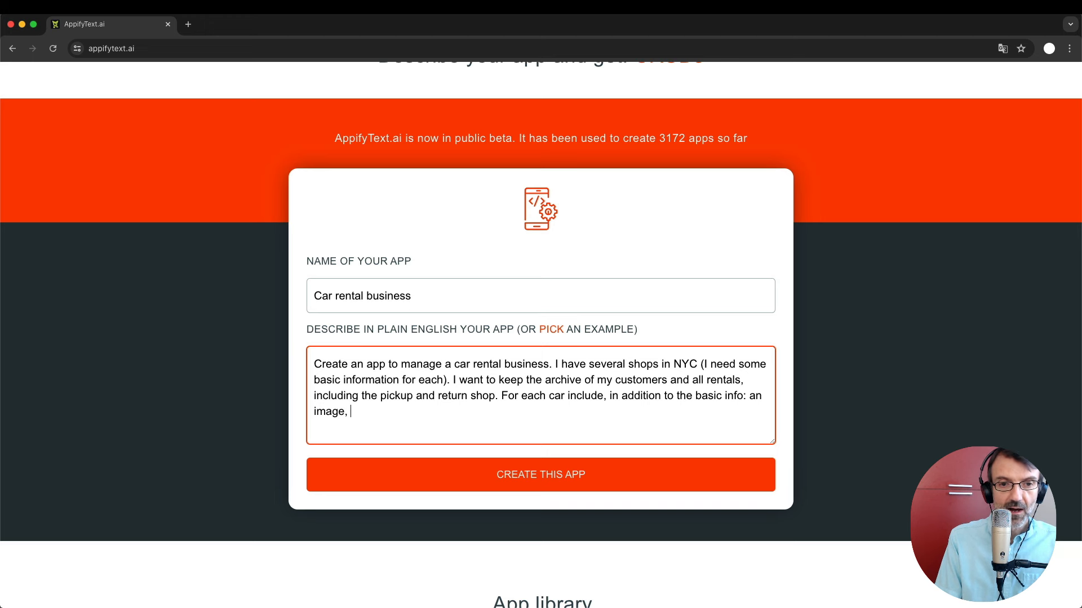
{"action": "type", "text": "it"}
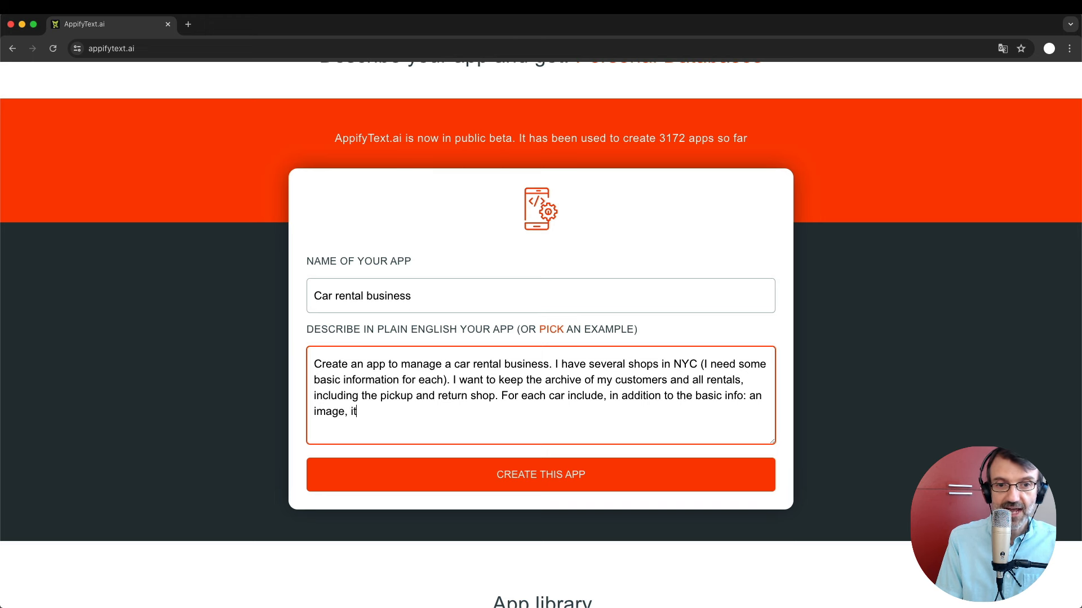
{"action": "type", "text": "s status"}
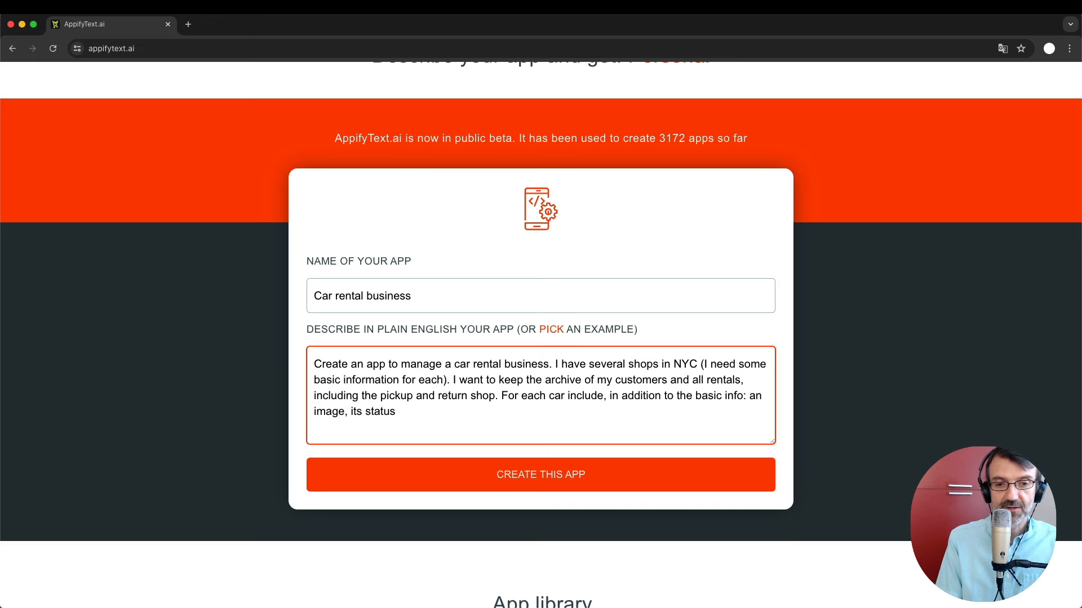
{"action": "type", "text": " (on rent"}
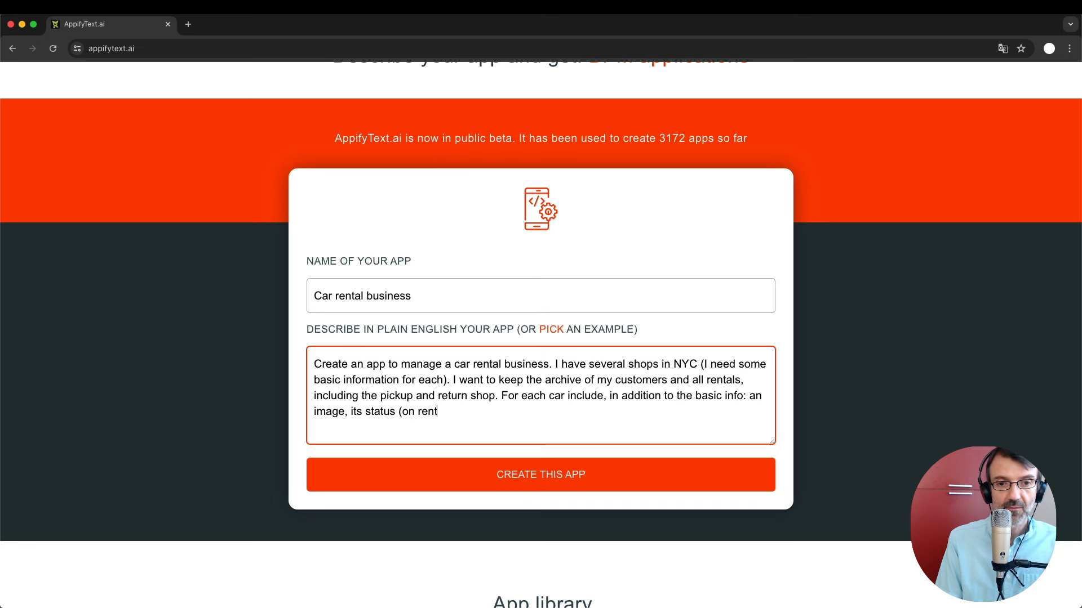
{"action": "type", "text": "/available()"}
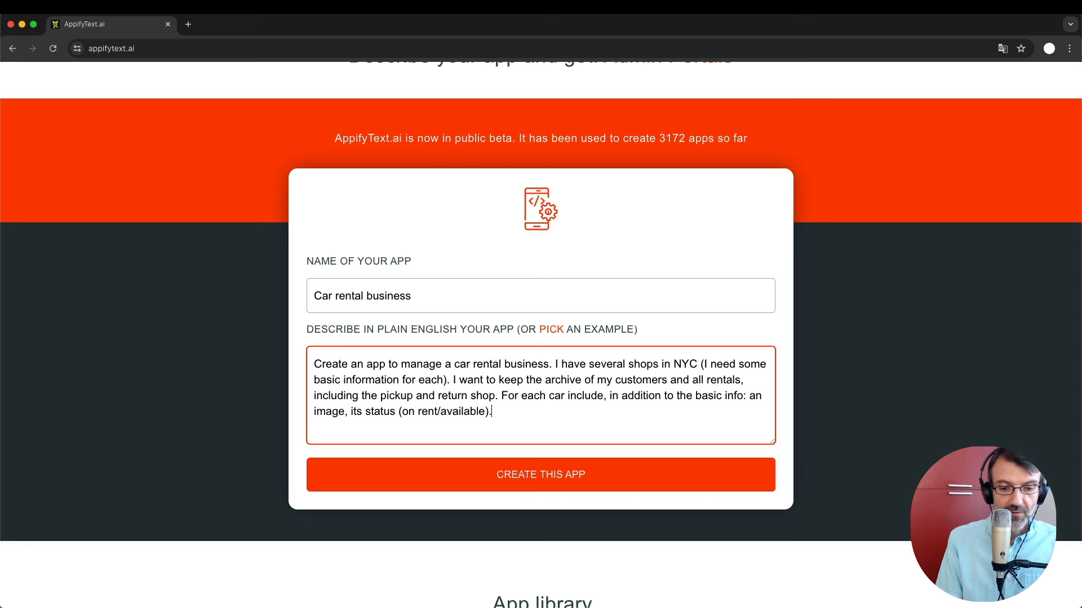
{"action": "type", "text": "."}
{"action": "key", "text": "BackSpace"}
{"action": "key", "text": "BackSpace"}
{"action": "type", "text": ", "}
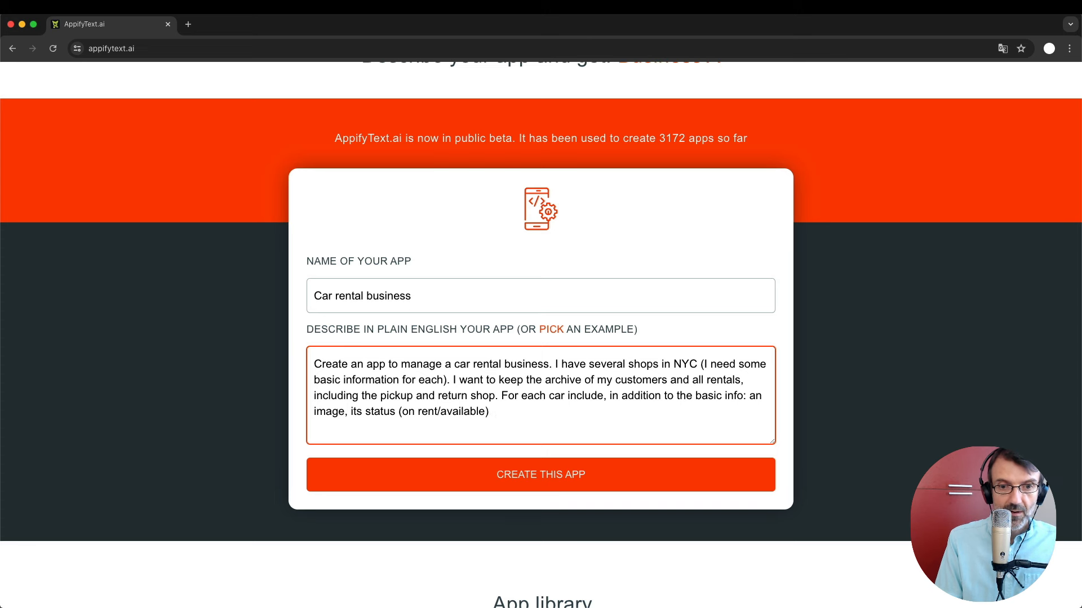
{"action": "type", "text": "the shop "}
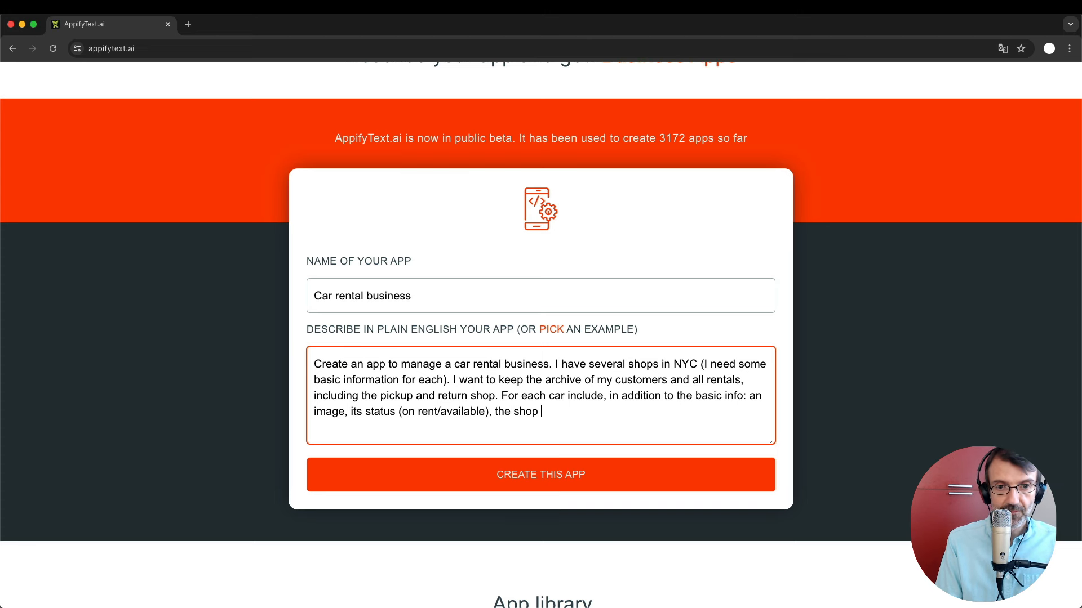
{"action": "type", "text": "where i"}
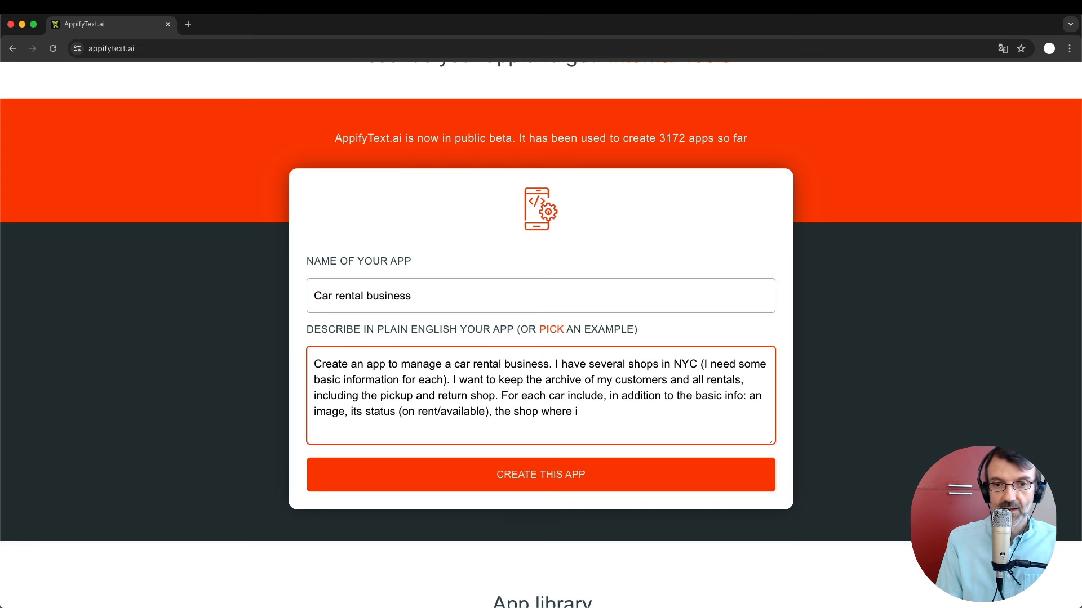
{"action": "type", "text": "t's cu"}
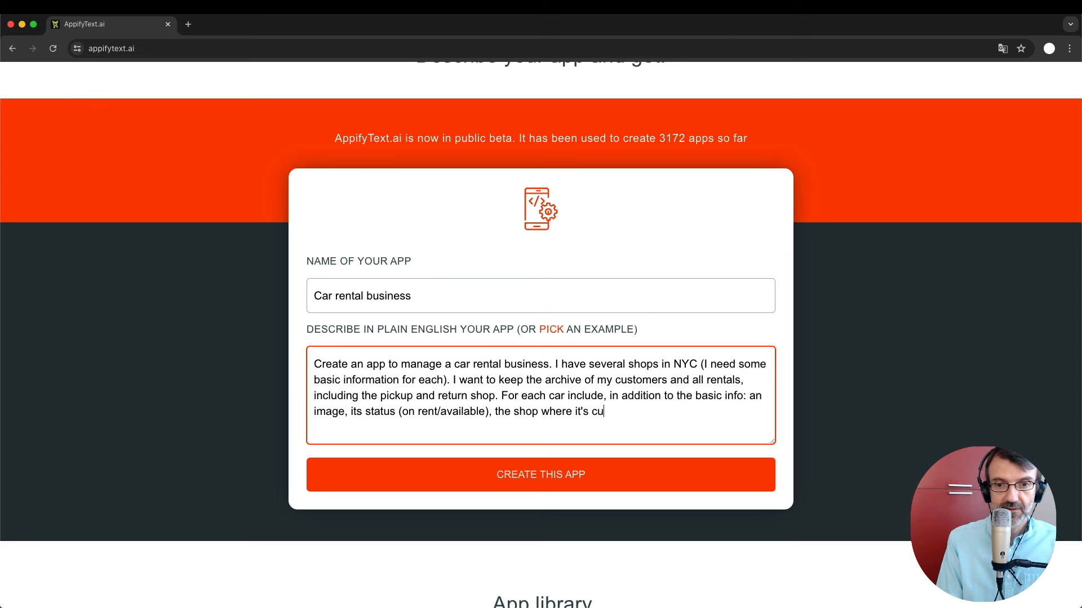
{"action": "type", "text": "rrently located"}
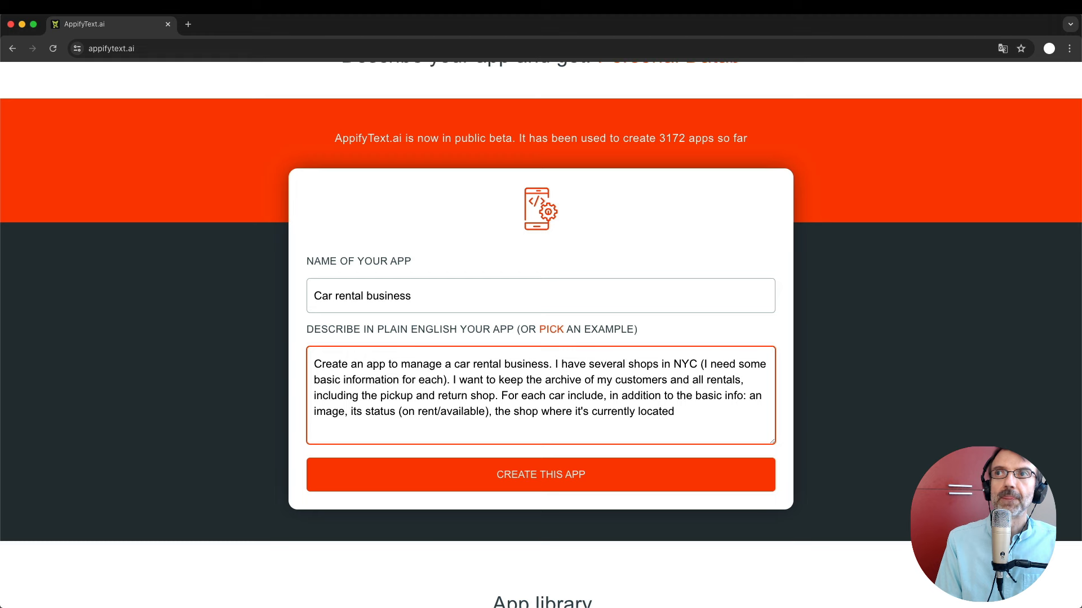
{"action": "type", "text": " and "}
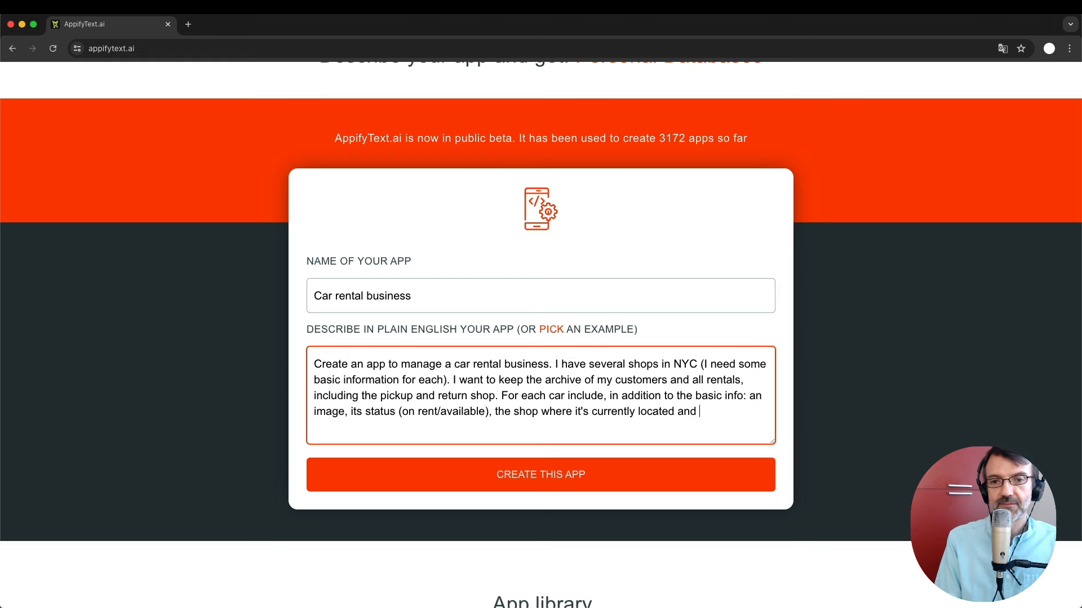
{"action": "type", "text": "the rental price."}
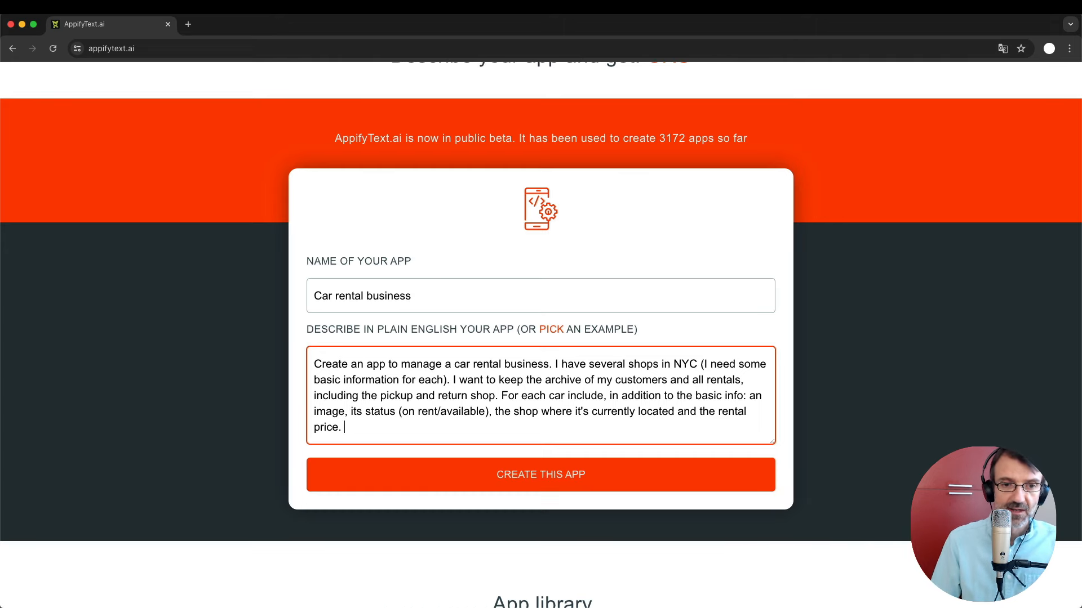
Add that each car needs a post-return damages list and a lifetime maintenance services list.
{"action": "scroll", "coordinate": [413, 426], "scroll_direction": "down", "scroll_amount": 1}
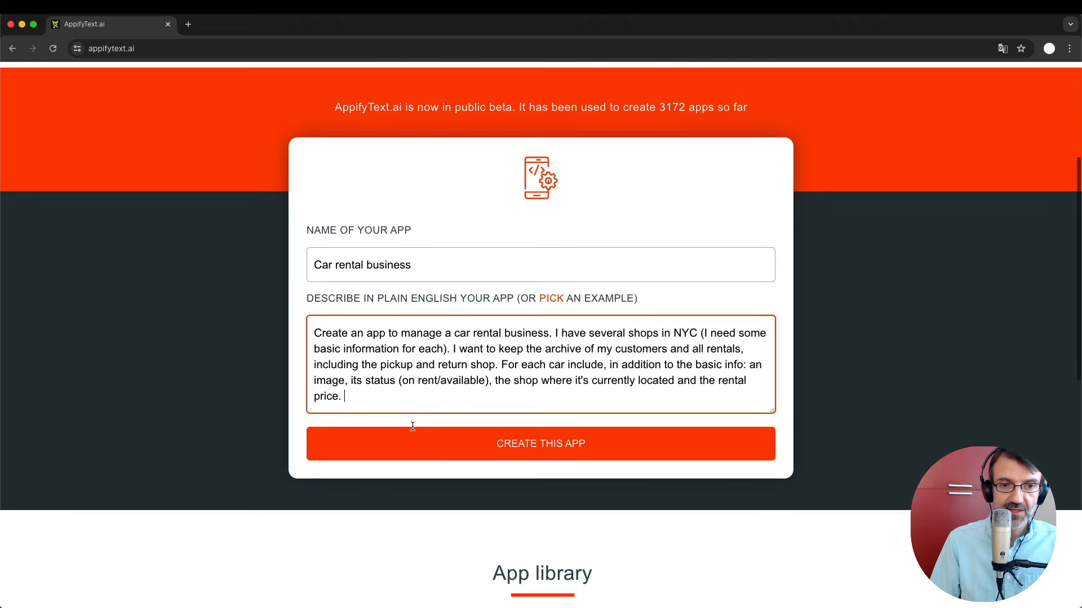
{"action": "type", "text": "For"}
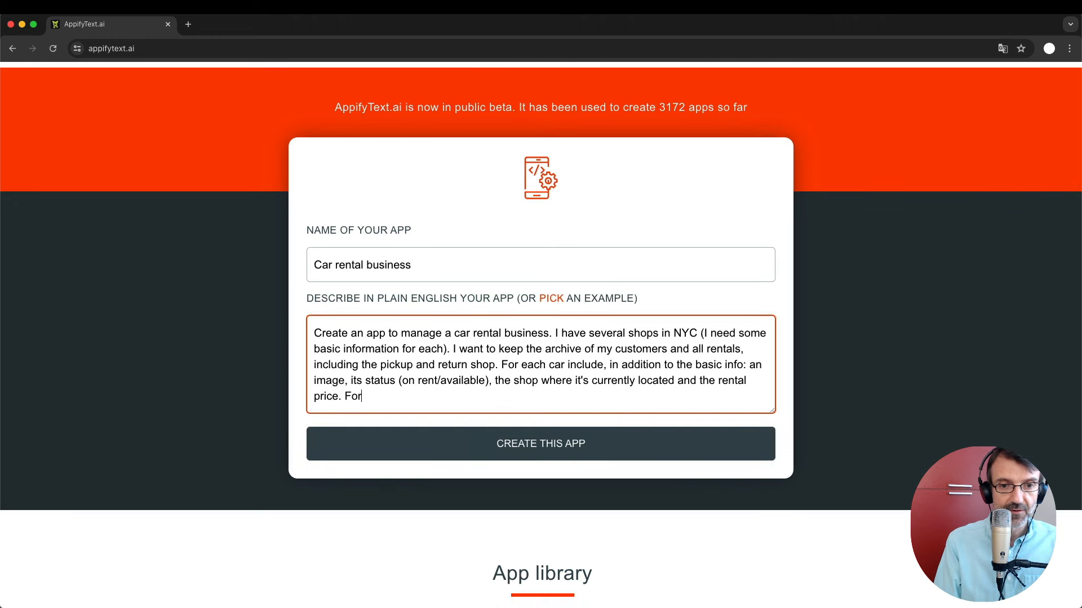
{"action": "type", "text": " each car"}
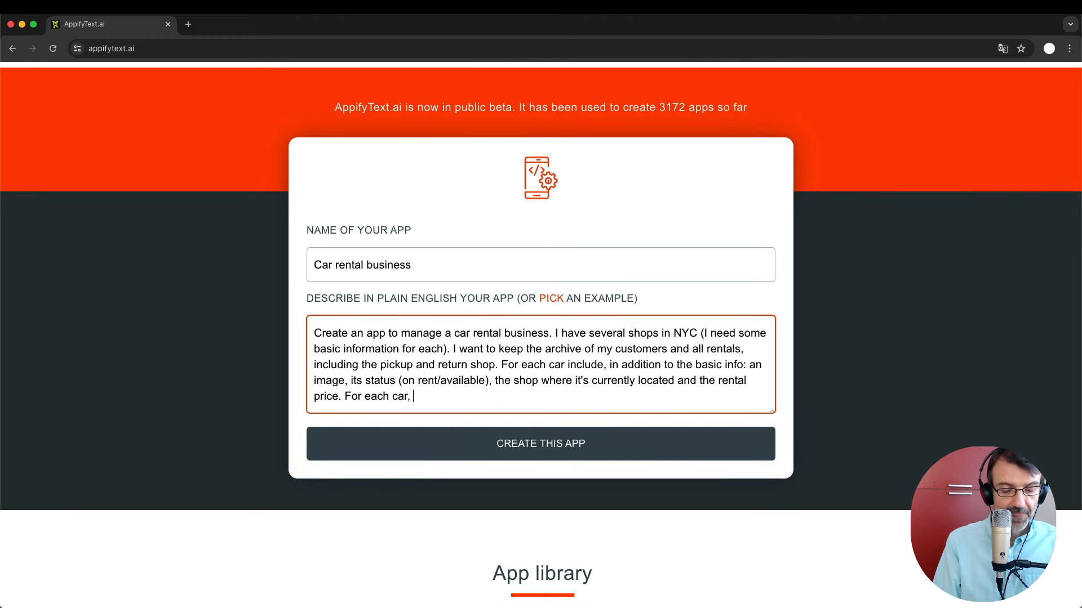
{"action": "type", "text": ", I also need t"}
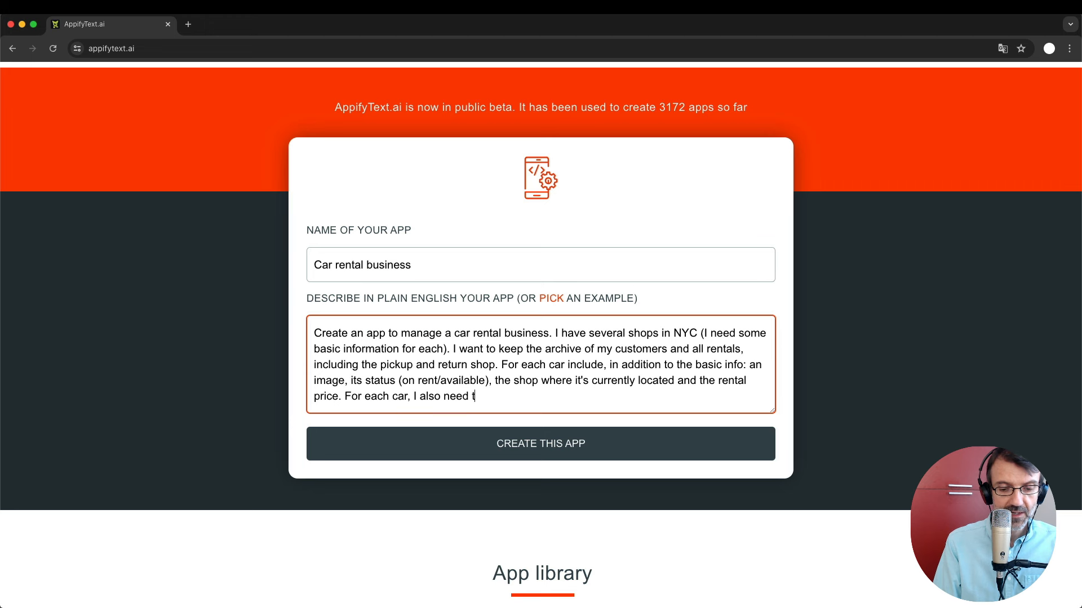
{"action": "key", "text": "BackSpace"}
{"action": "type", "text": "a list "}
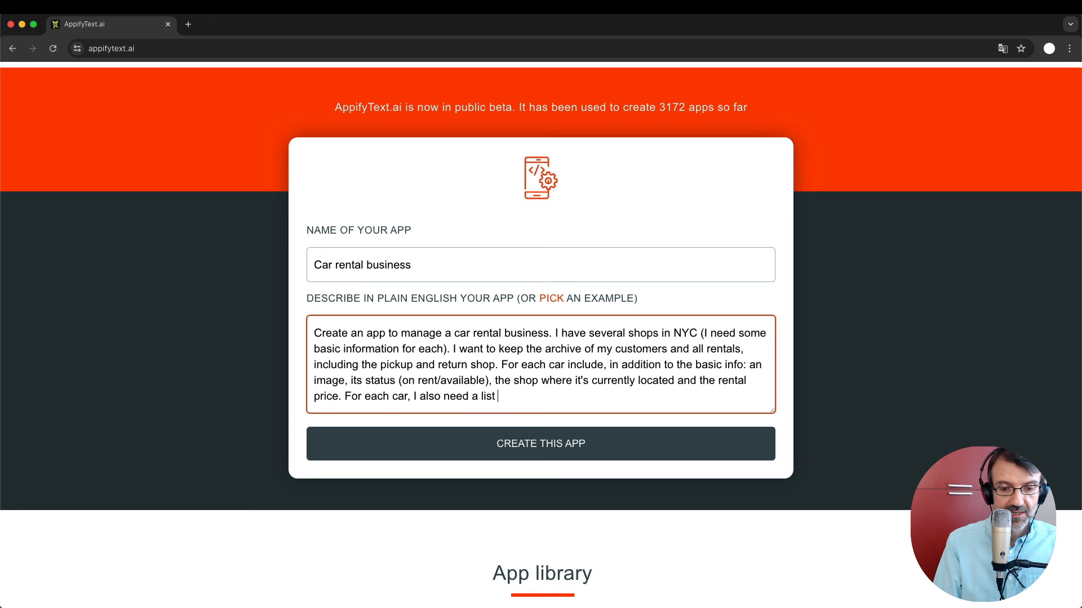
{"action": "type", "text": "of damages"}
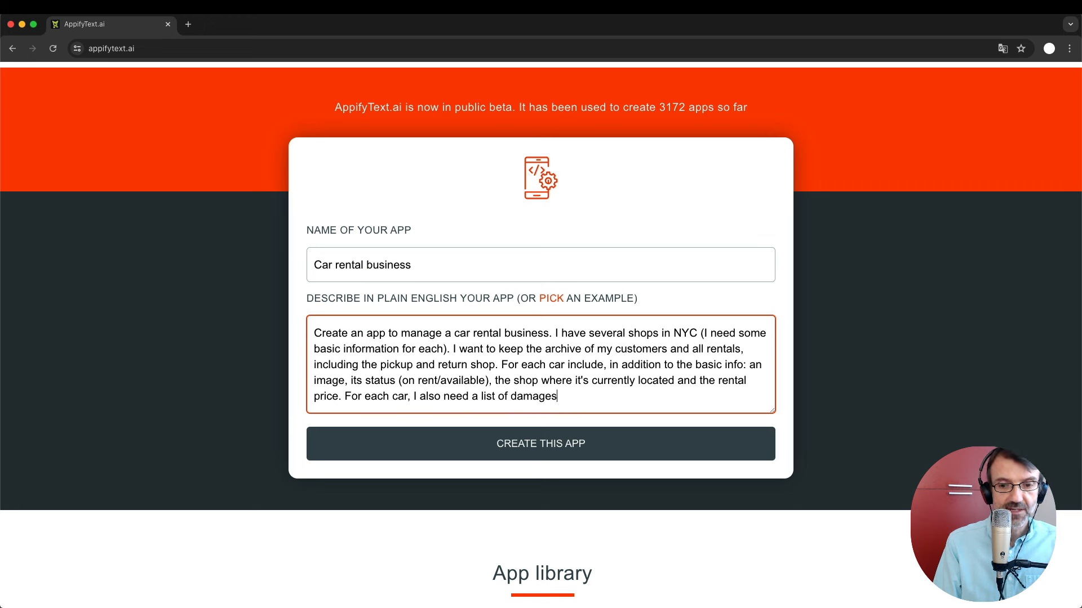
{"action": "type", "text": " noted after"}
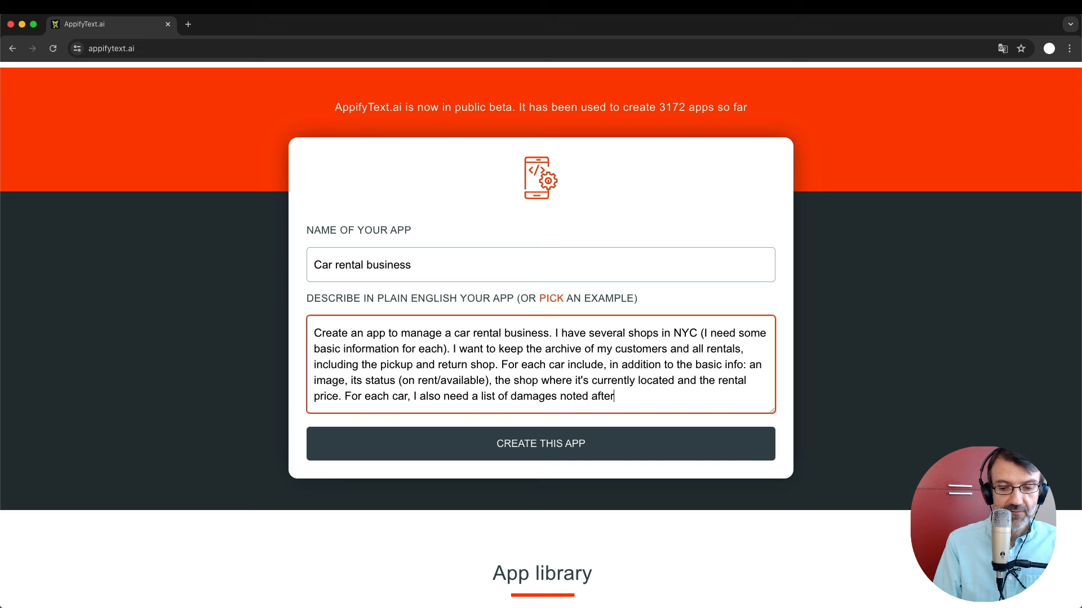
{"action": "type", "text": " the return "}
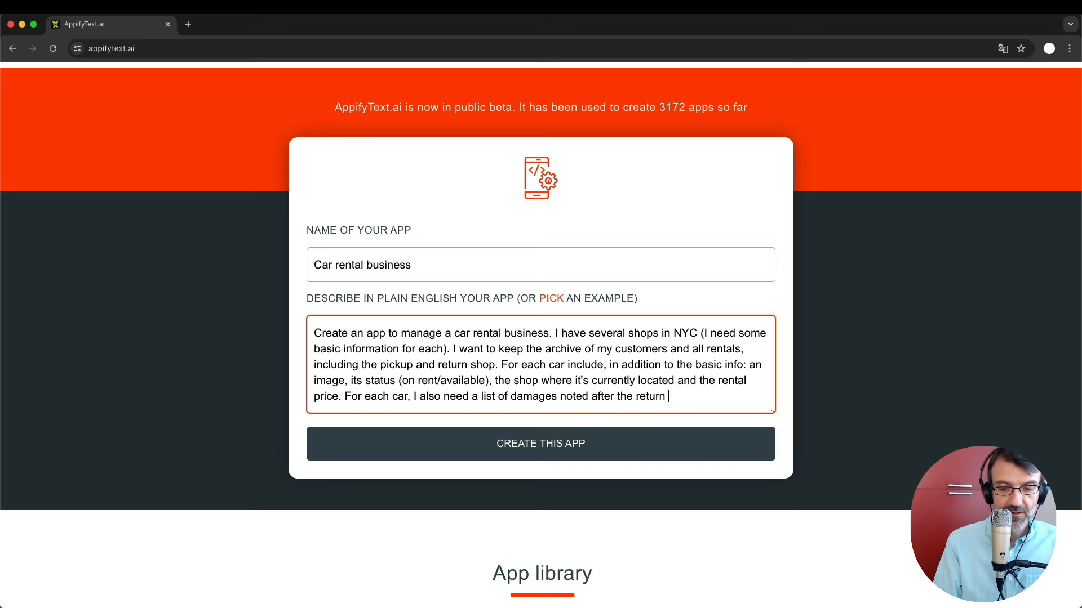
{"action": "type", "text": "and a list of ma"}
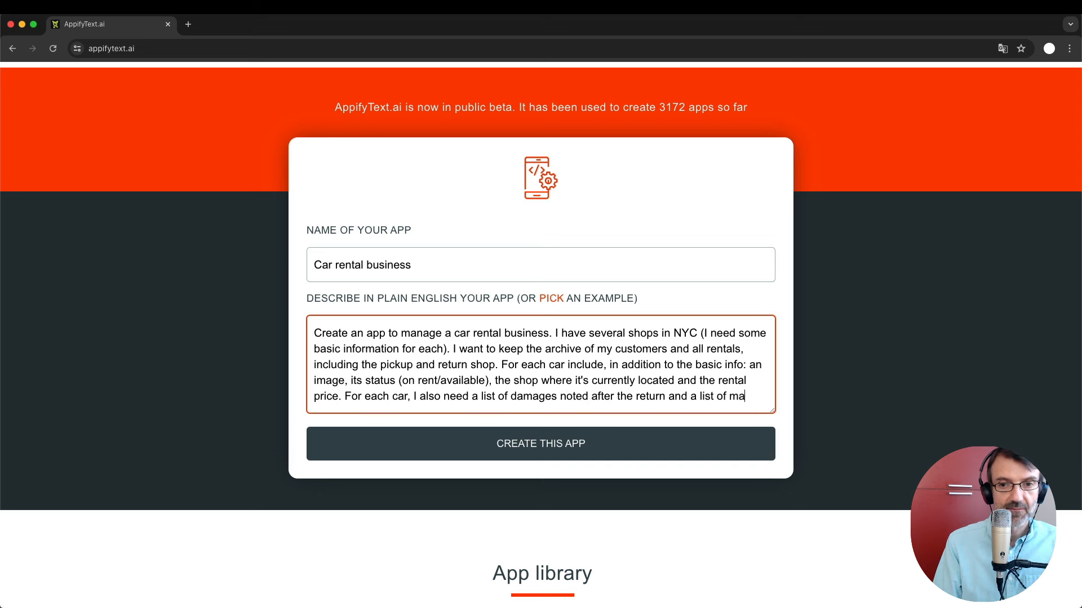
{"action": "type", "text": "intean"}
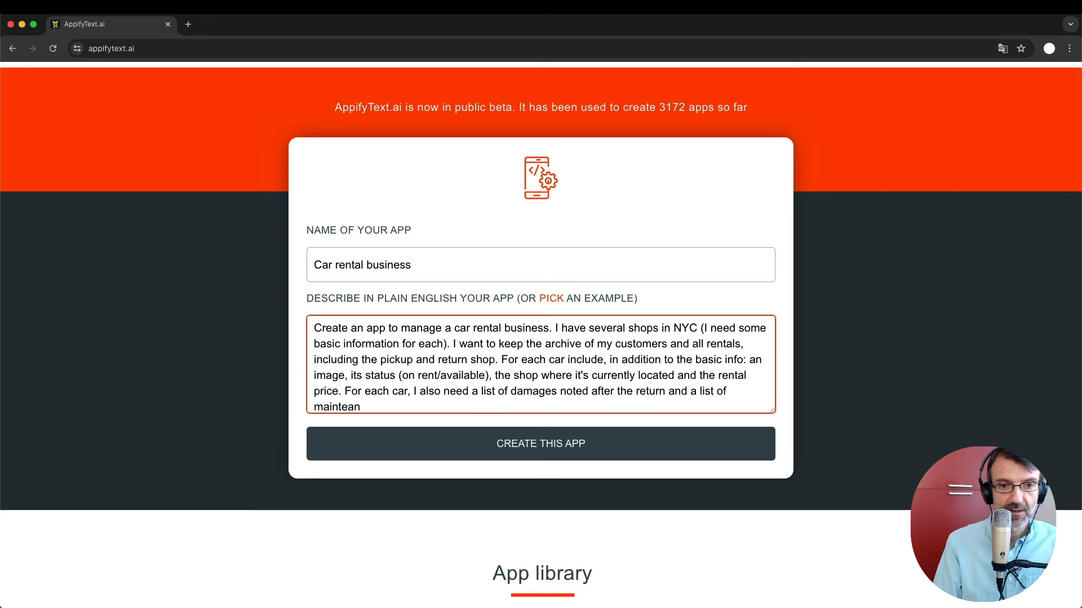
{"action": "key", "text": "BackSpace"}
{"action": "key", "text": "BackSpace"}
{"action": "type", "text": "nance"}
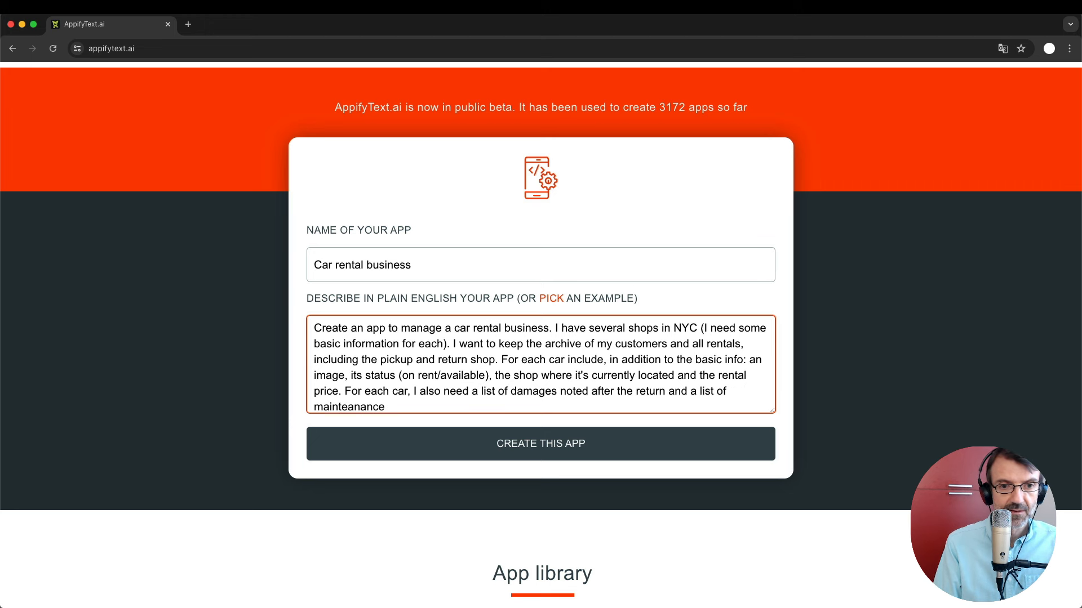
{"action": "key", "text": "BackSpace"}
{"action": "key", "text": "BackSpace"}
{"action": "key", "text": "BackSpace"}
{"action": "key", "text": "BackSpace"}
{"action": "key", "text": "BackSpace"}
{"action": "type", "text": "nanc"}
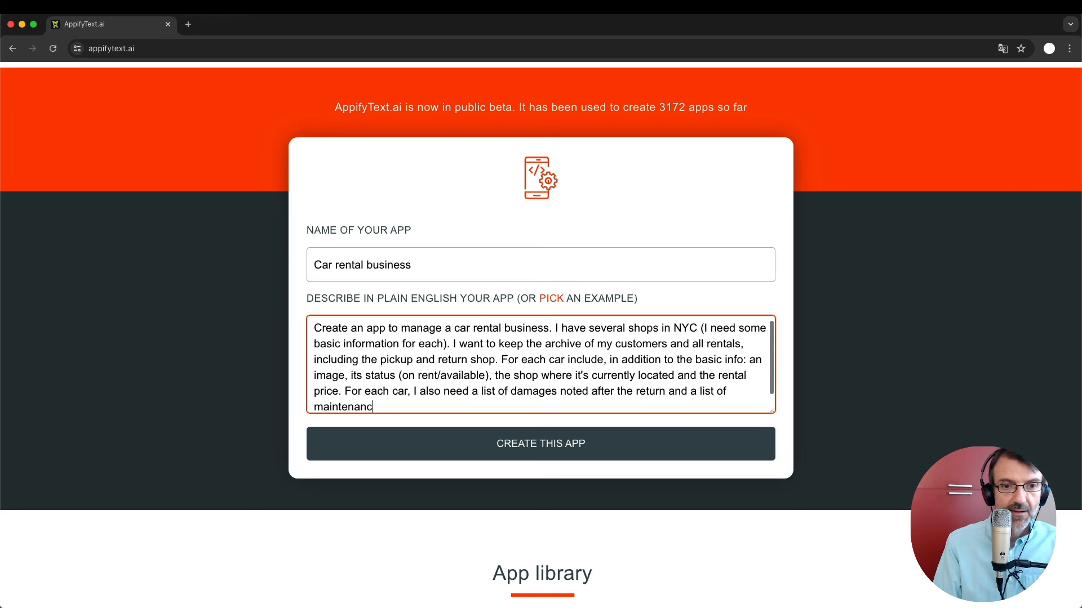
{"action": "type", "text": "e services performe"}
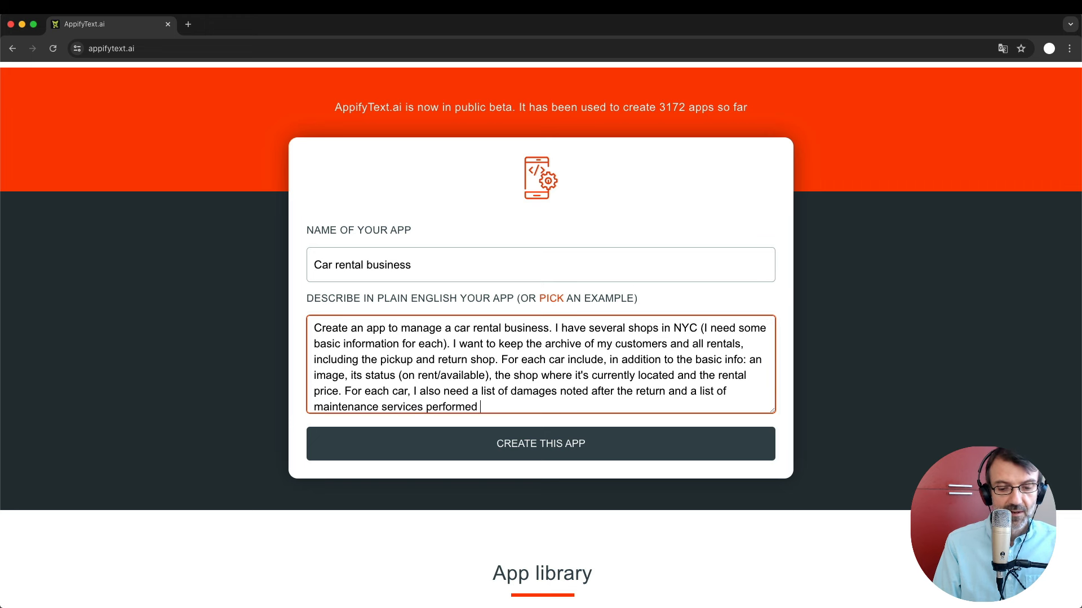
{"action": "type", "text": "during the car's"}
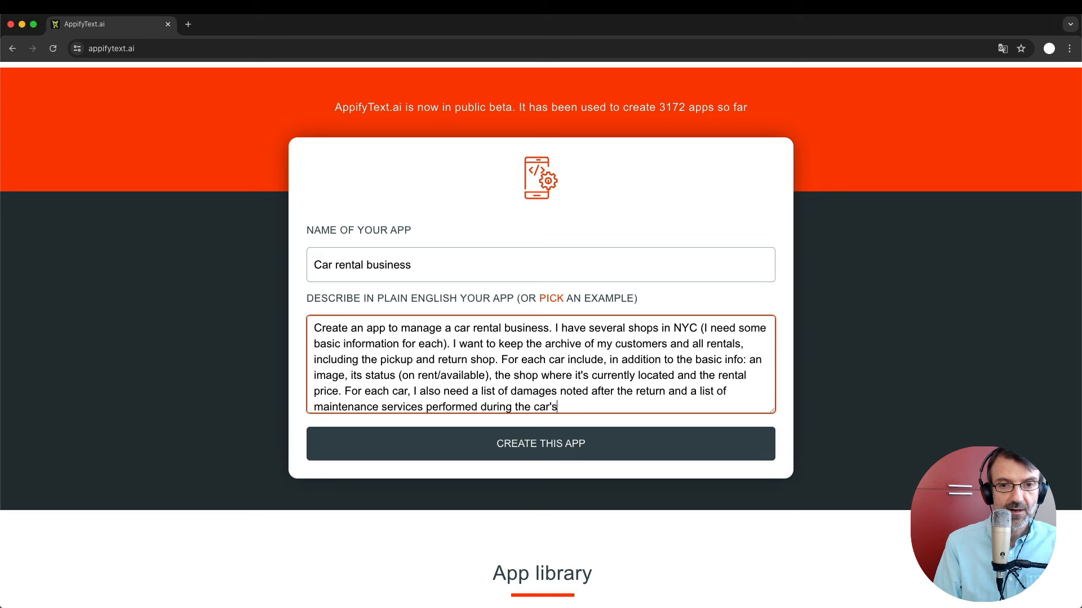
{"action": "type", "text": " life."}
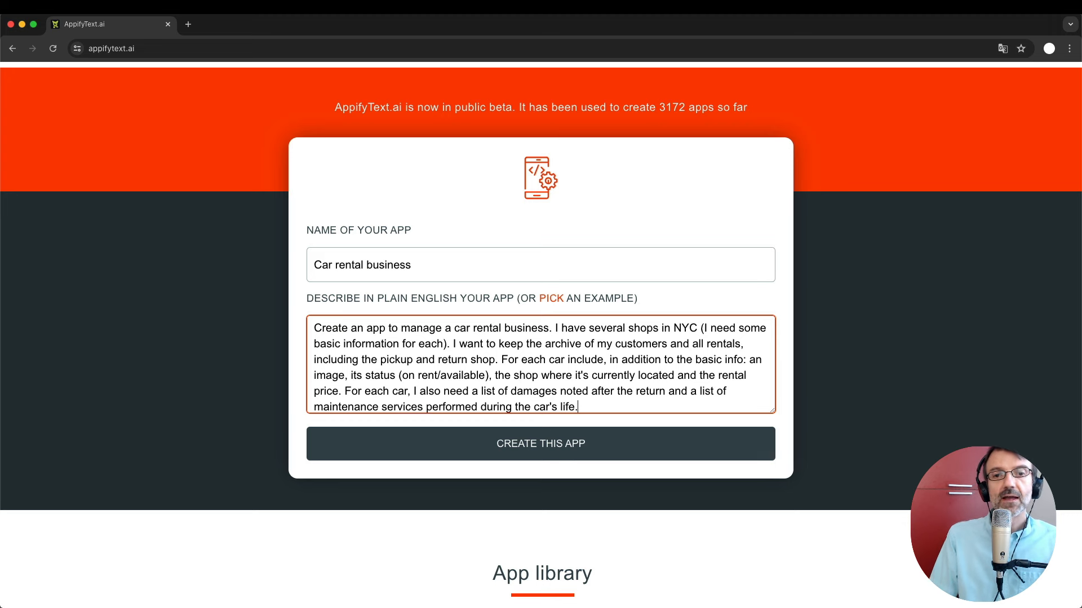
{"action": "scroll", "coordinate": [439, 353], "scroll_direction": "down", "scroll_amount": 1}
{"action": "scroll", "coordinate": [456, 353], "scroll_direction": "up", "scroll_amount": 2}
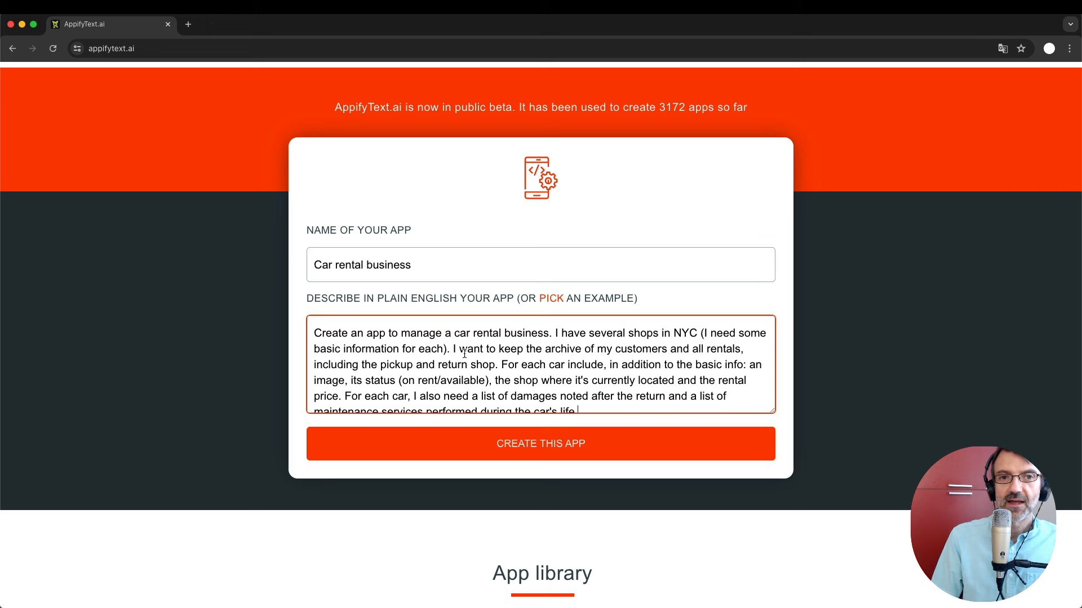
{"action": "scroll", "coordinate": [563, 361], "scroll_direction": "down", "scroll_amount": 1}
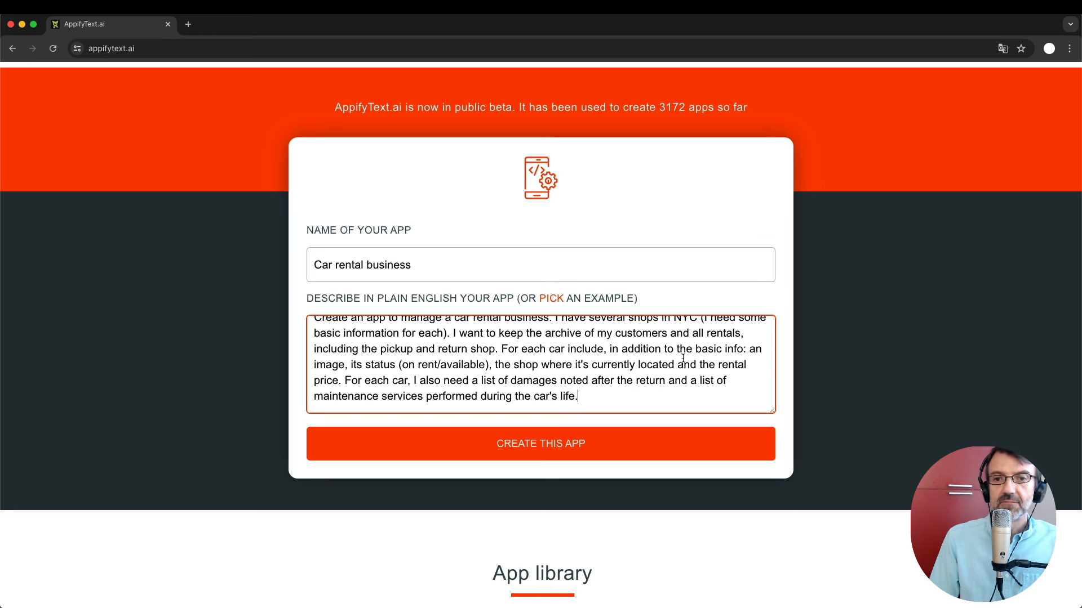
Generate the Car rental business app and review the created-and-deployed confirmation.
{"action": "left_click", "coordinate": [558, 451]}
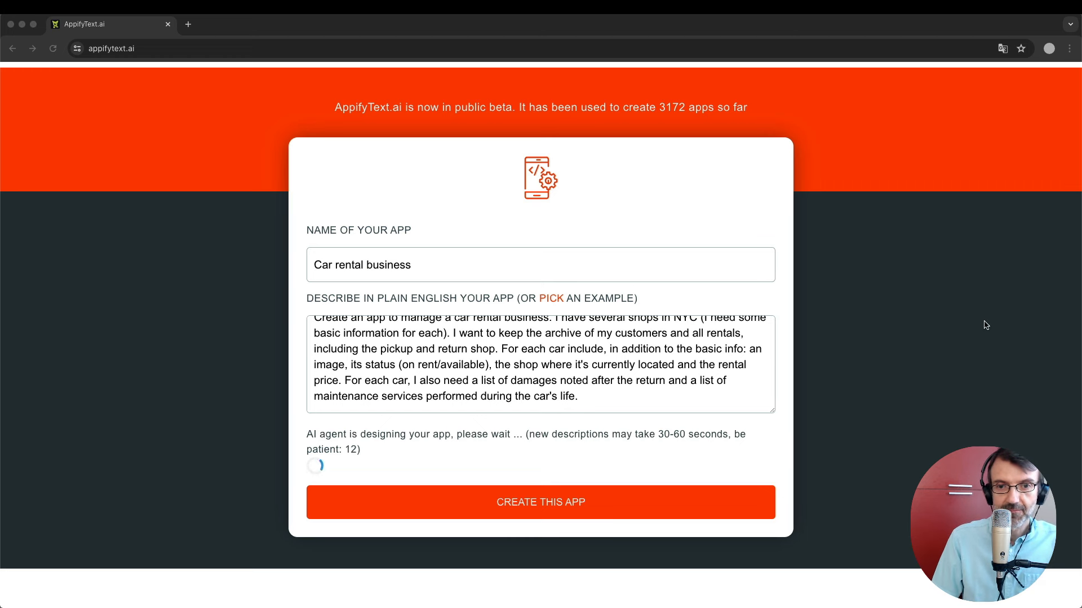
{"action": "left_click", "coordinate": [709, 284]}
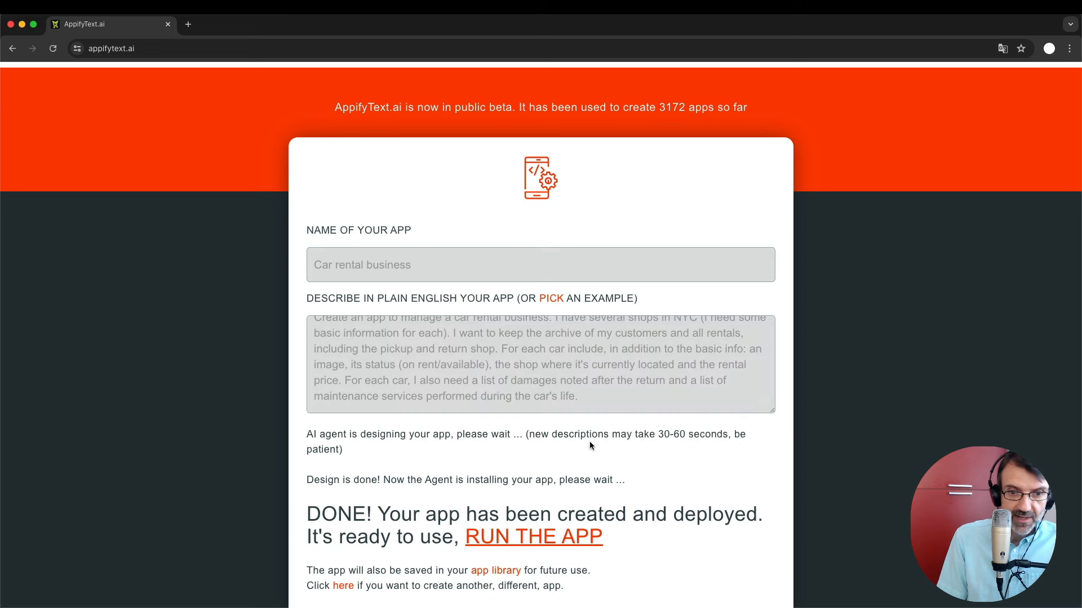
{"action": "scroll", "coordinate": [590, 441], "scroll_direction": "down", "scroll_amount": 3}
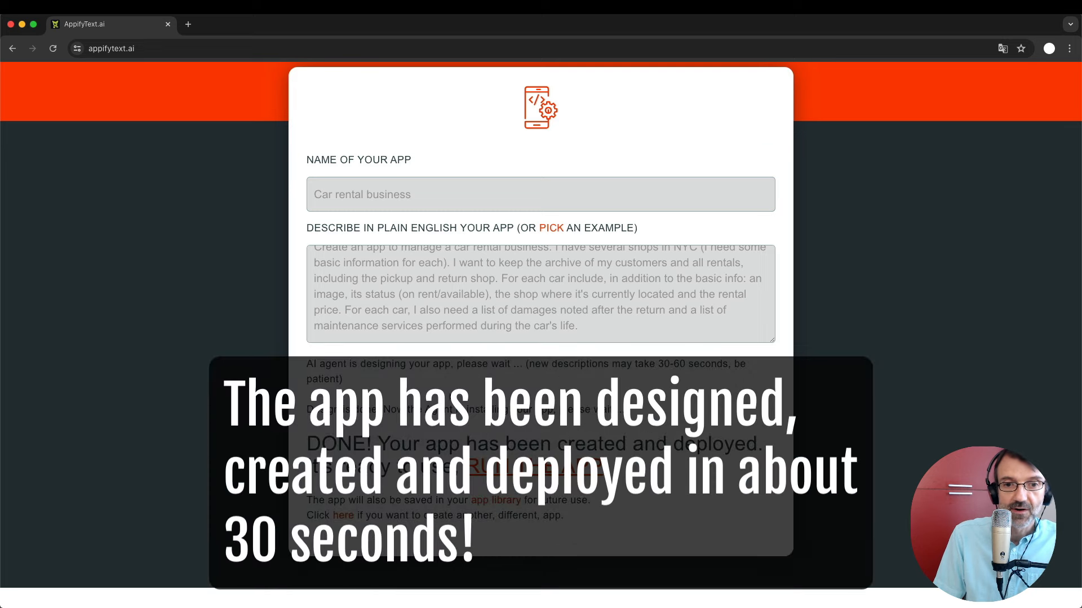
{"action": "scroll", "coordinate": [449, 397], "scroll_direction": "down", "scroll_amount": 1}
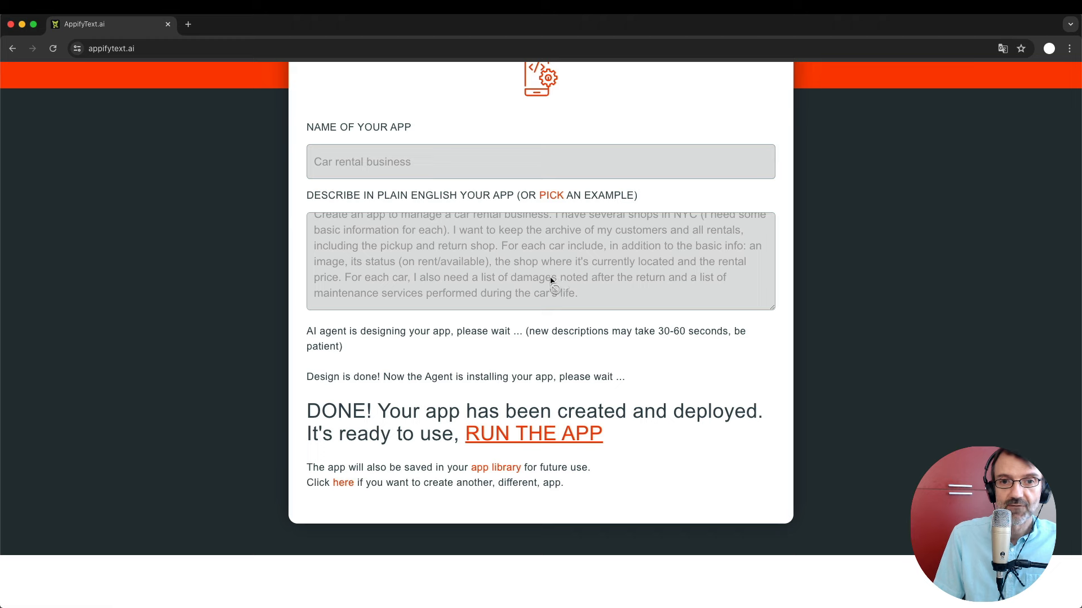
{"action": "scroll", "coordinate": [602, 397], "scroll_direction": "down", "scroll_amount": 1}
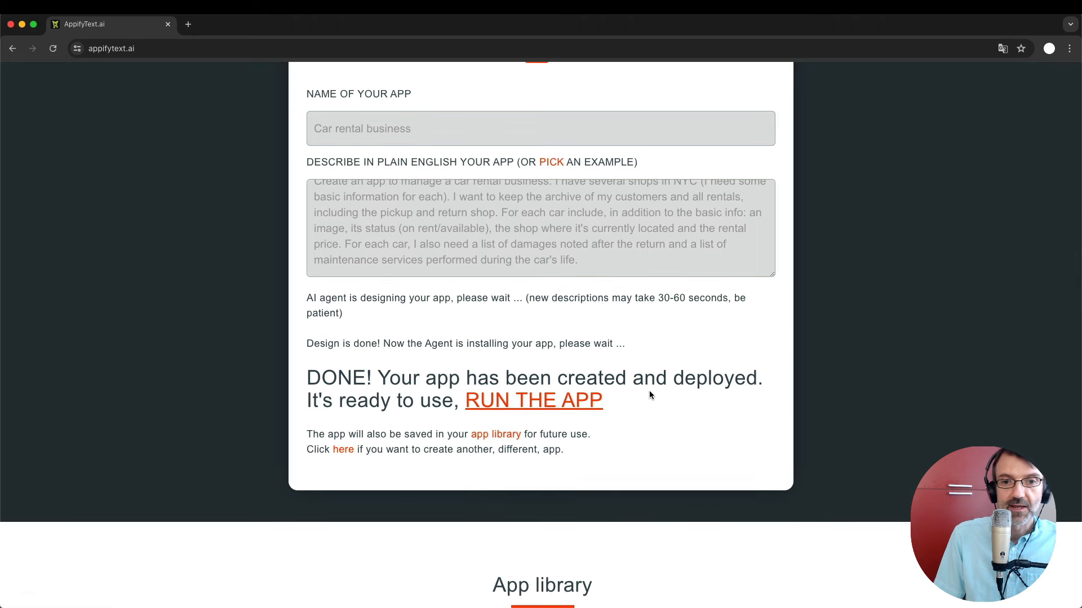
Run the generated app and browse its Cars, Shops and Customers lists.
{"action": "left_click", "coordinate": [521, 401]}
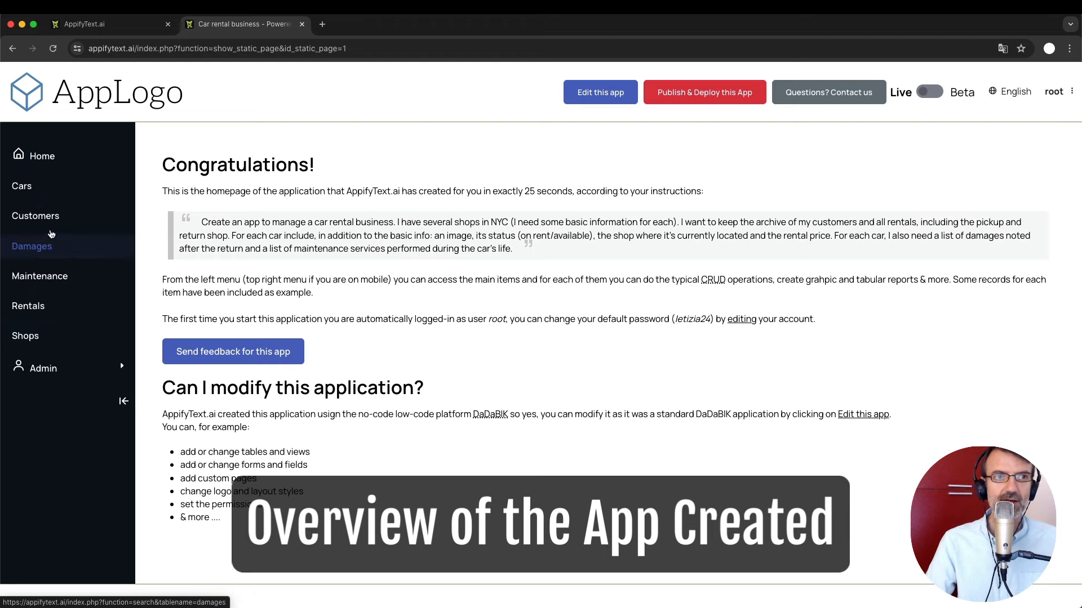
{"action": "left_click", "coordinate": [24, 191]}
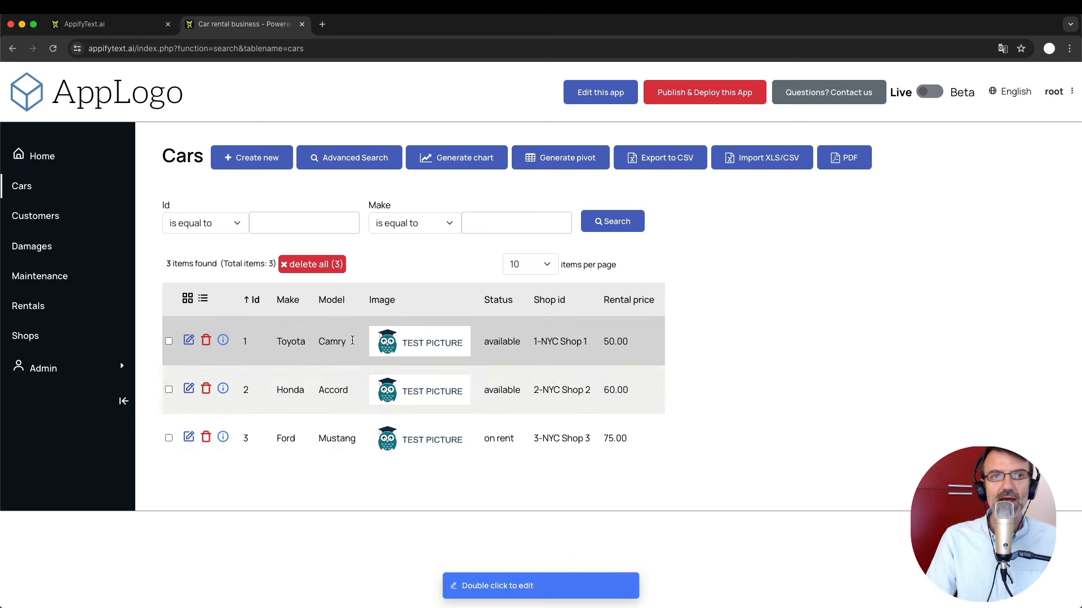
{"action": "left_click", "coordinate": [558, 355]}
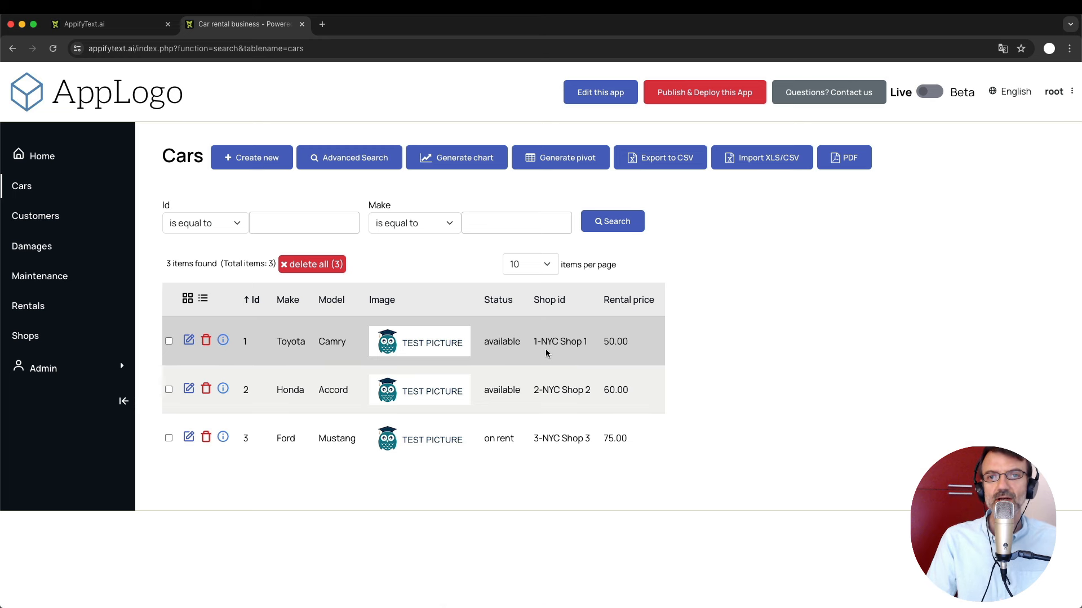
{"action": "left_click", "coordinate": [639, 340]}
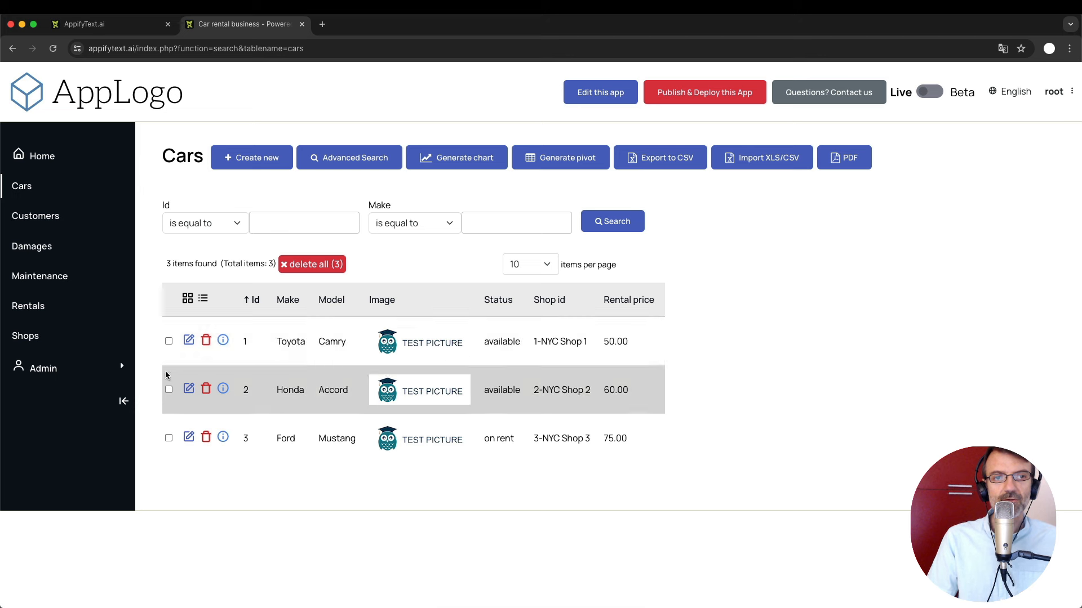
{"action": "left_click", "coordinate": [505, 351]}
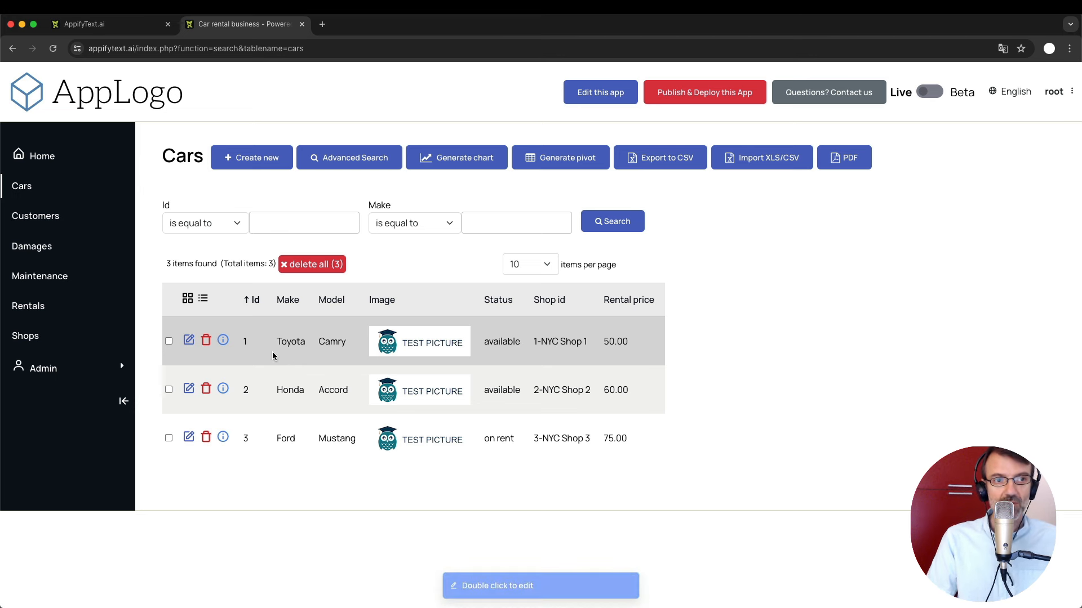
{"action": "left_click", "coordinate": [24, 342]}
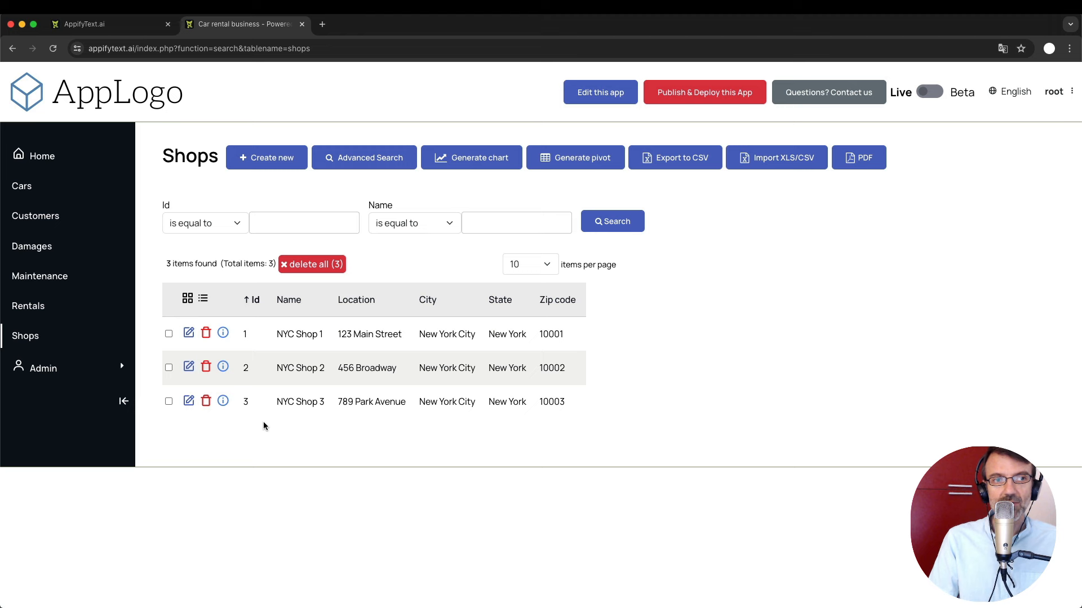
{"action": "left_click", "coordinate": [40, 216]}
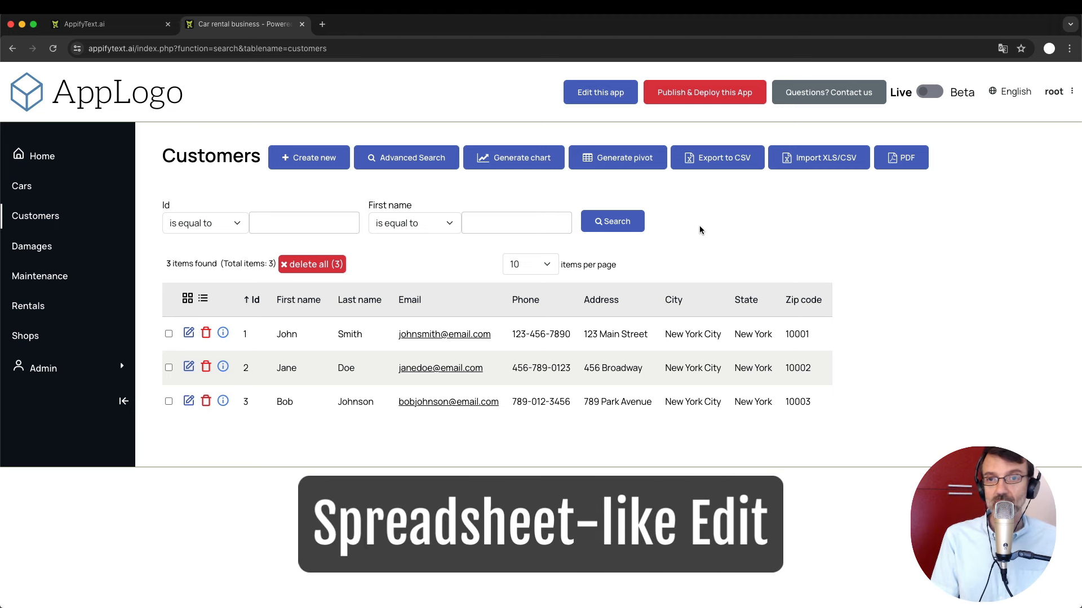
Change the last digit of the first customer's phone number to 1.
{"action": "left_click", "coordinate": [567, 333]}
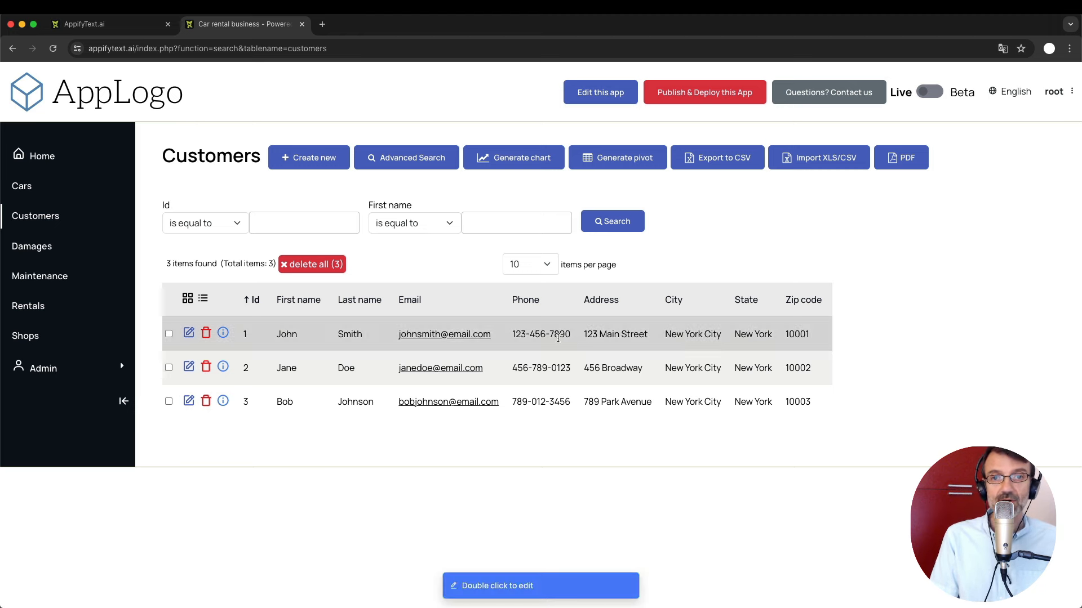
{"action": "double_click", "coordinate": [567, 334]}
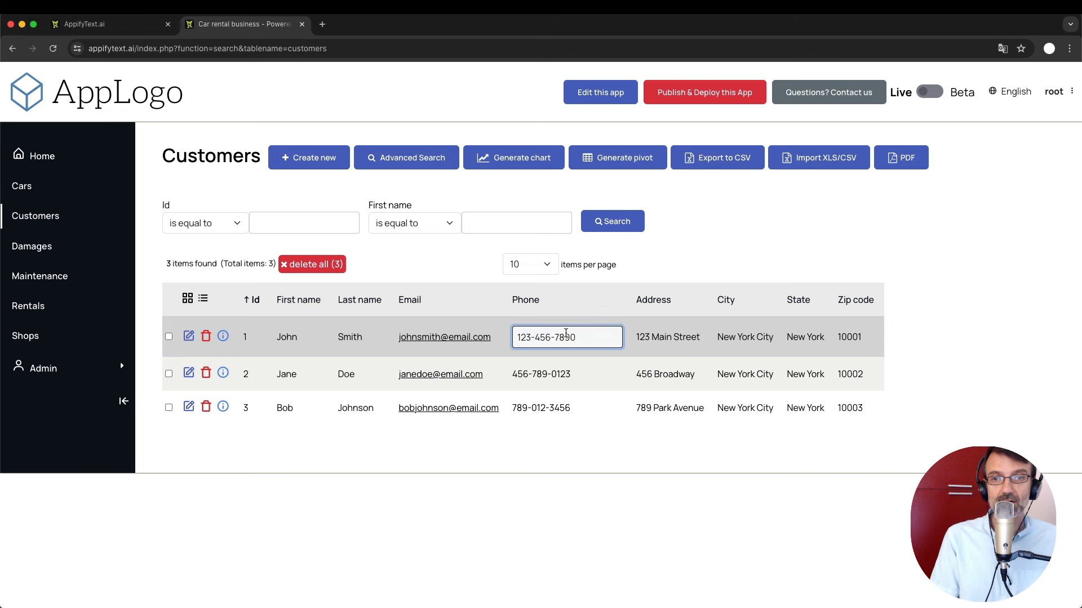
{"action": "left_click", "coordinate": [675, 325]}
{"action": "key", "text": "BackSpace"}
{"action": "type", "text": "1"}
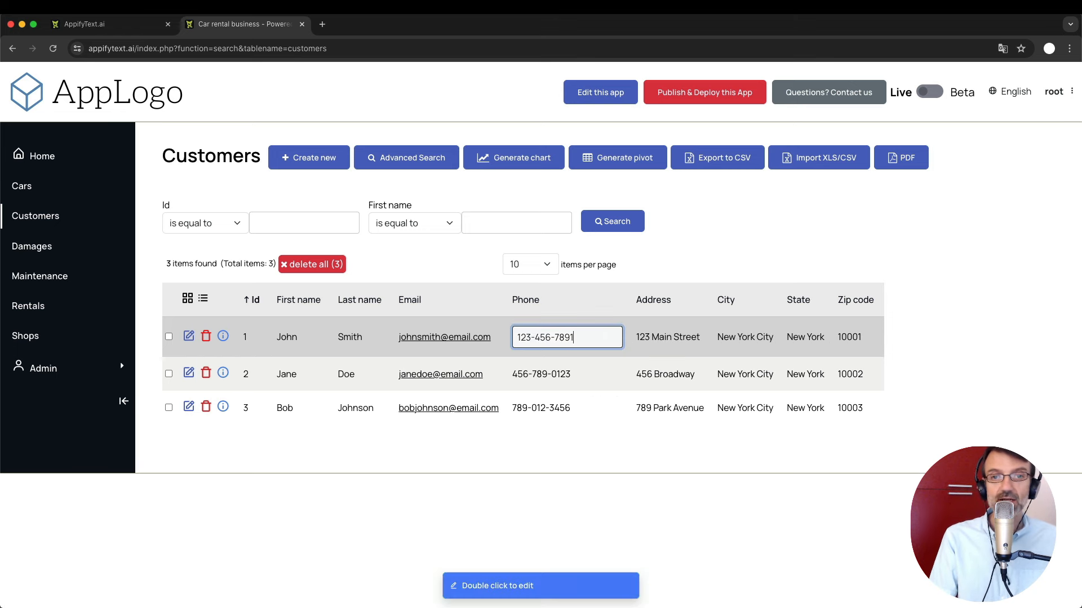
{"action": "key", "text": "Return"}
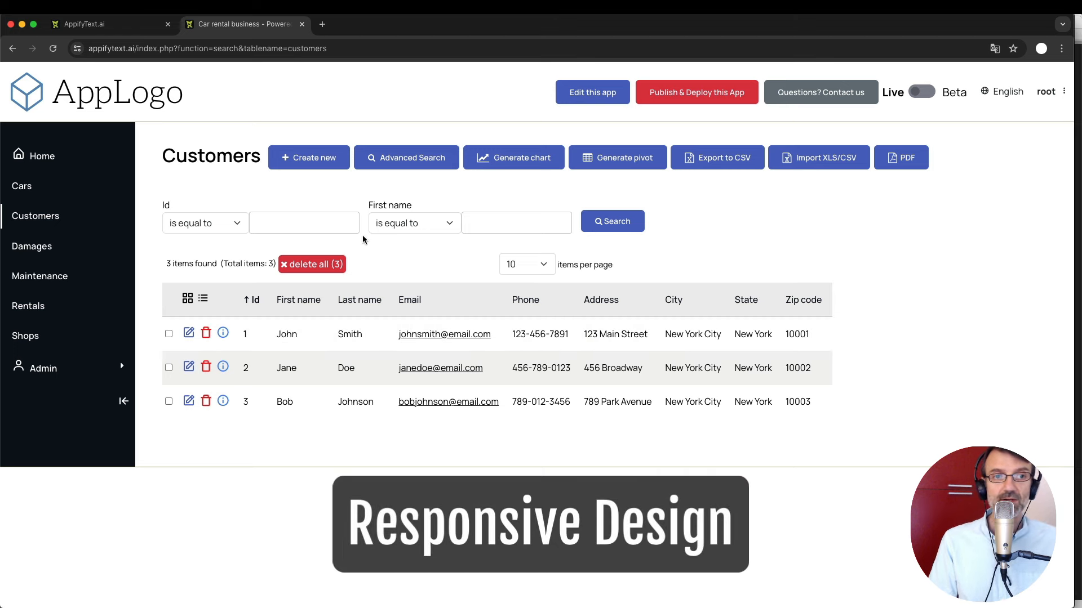
View the first customer's edit form in the narrowed mobile layout, then return to AppifyText.ai.
{"action": "left_click", "coordinate": [189, 333]}
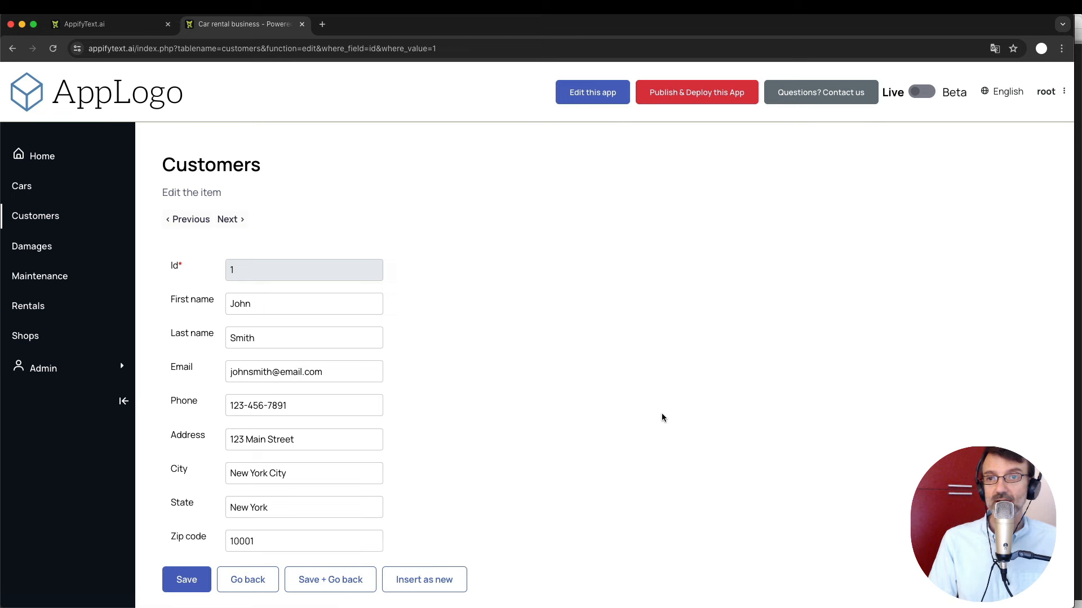
{"action": "left_click_drag", "start_coordinate": [1073, 332], "coordinate": [333, 350]}
{"action": "scroll", "coordinate": [203, 353], "scroll_direction": "down", "scroll_amount": 3}
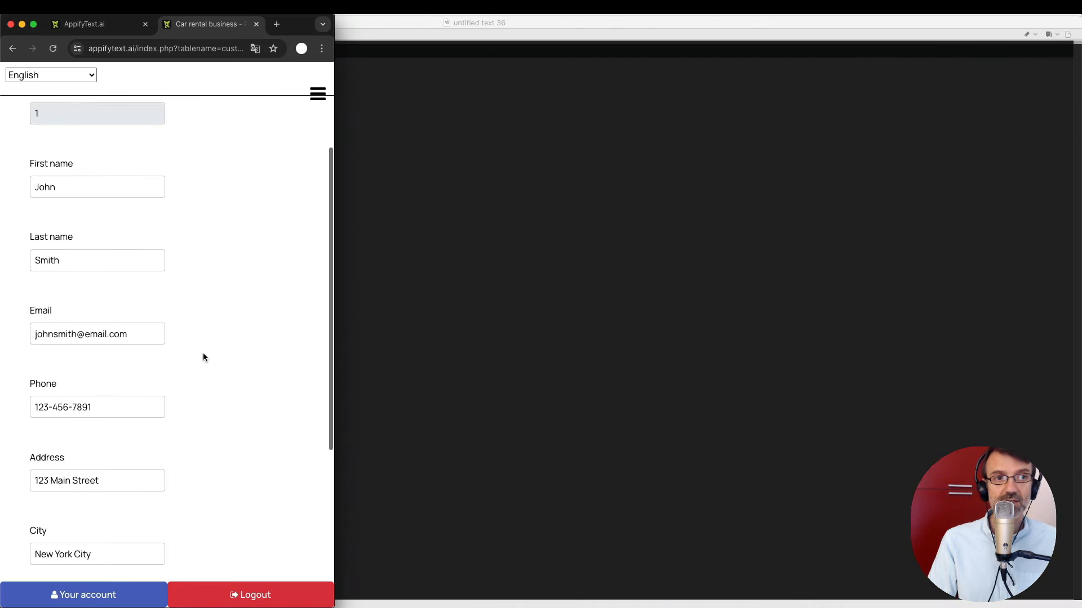
{"action": "scroll", "coordinate": [203, 353], "scroll_direction": "up", "scroll_amount": 3}
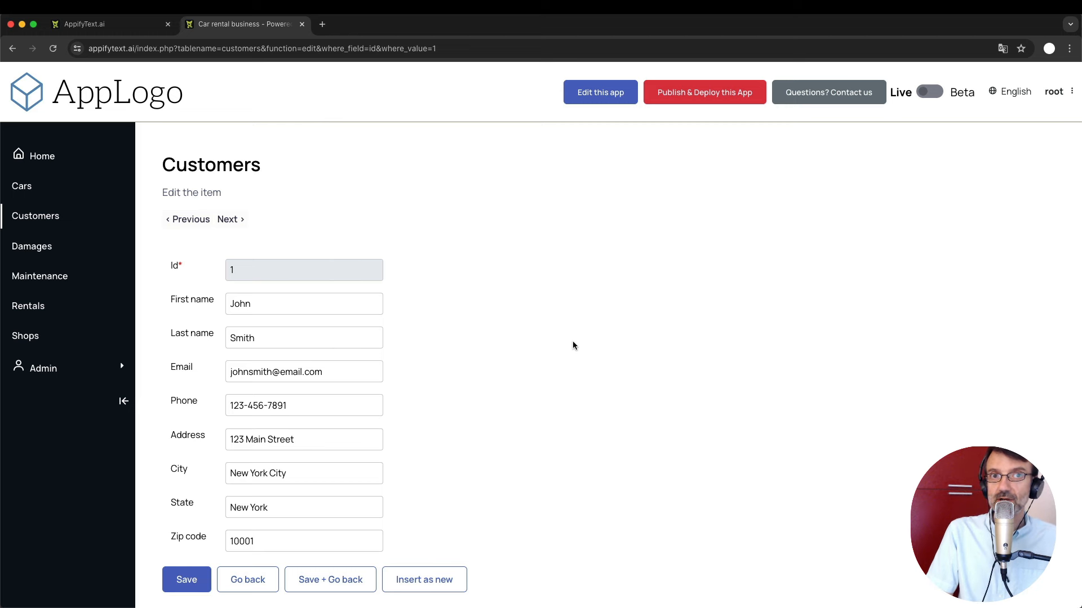
{"action": "left_click", "coordinate": [110, 26]}
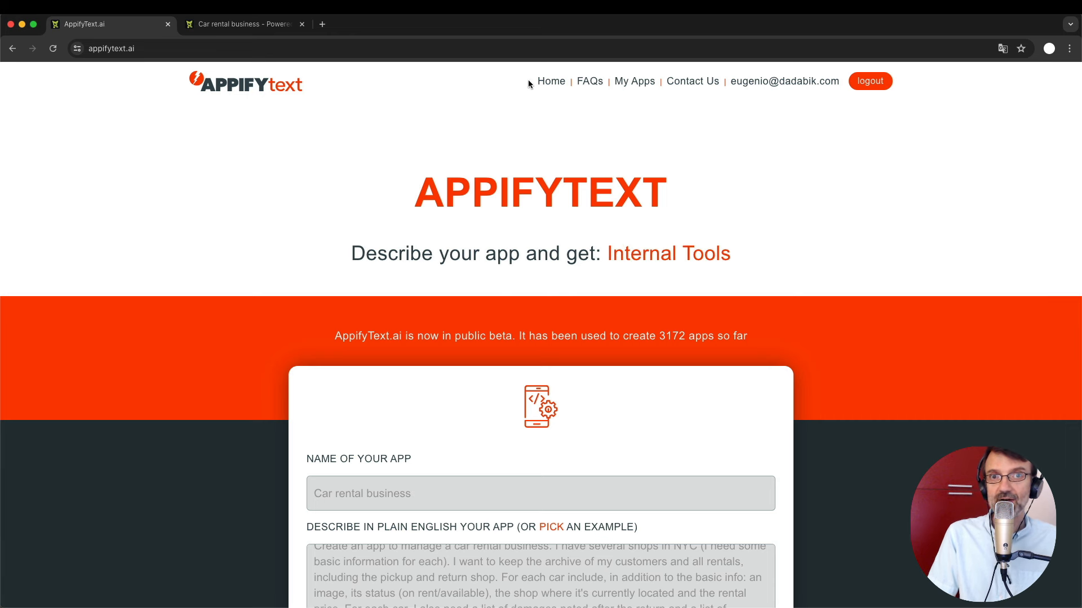
Check that Car rental business appears in the AppifyText App library, then return to the app's tab.
{"action": "left_click", "coordinate": [554, 82]}
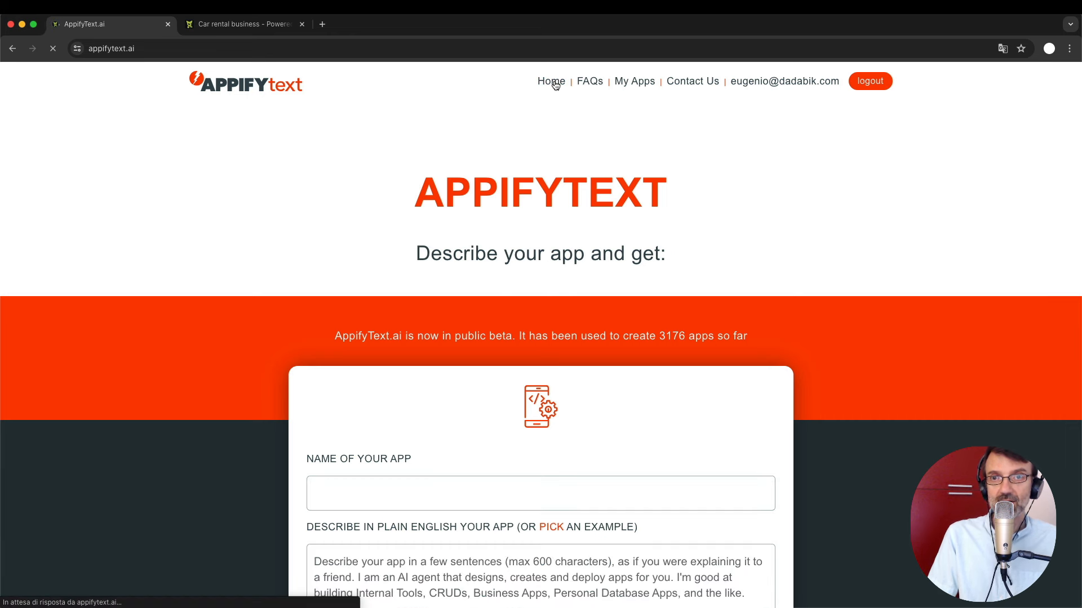
{"action": "scroll", "coordinate": [524, 310], "scroll_direction": "down", "scroll_amount": 8}
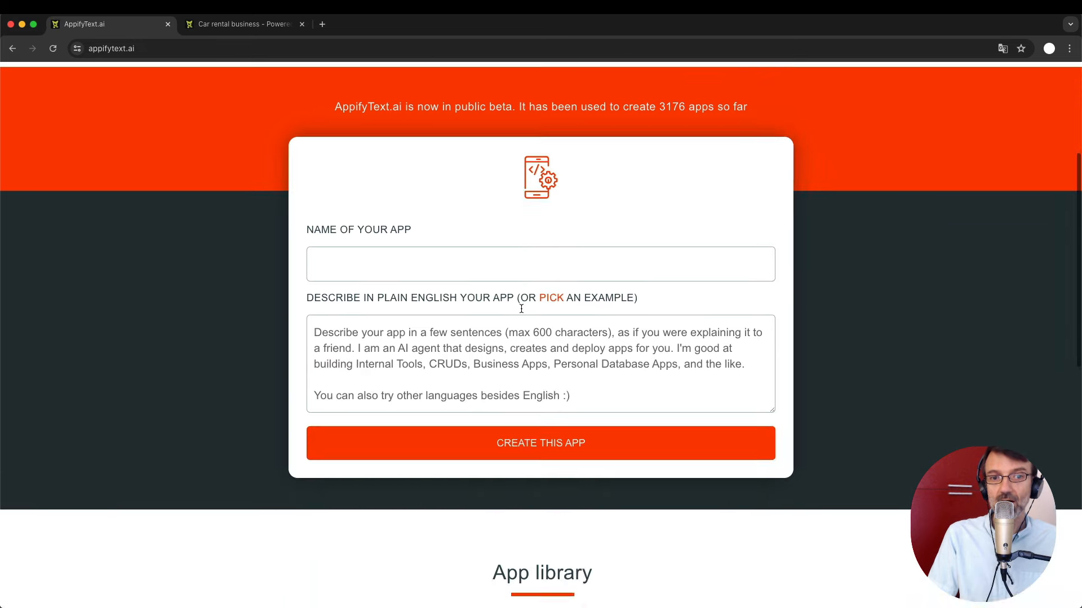
{"action": "scroll", "coordinate": [522, 311], "scroll_direction": "down", "scroll_amount": 1}
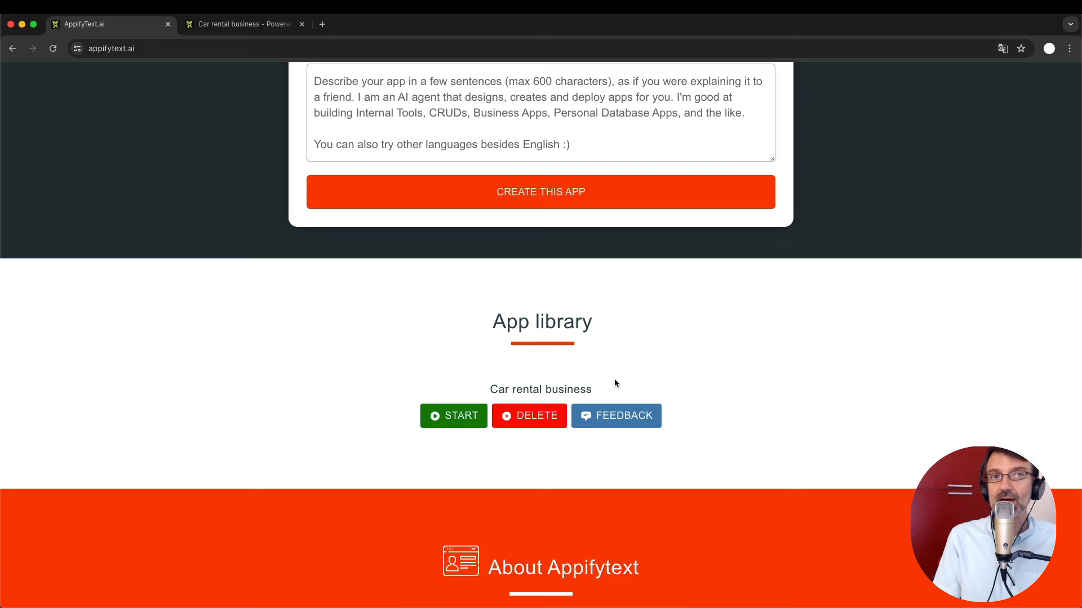
{"action": "left_click", "coordinate": [231, 26]}
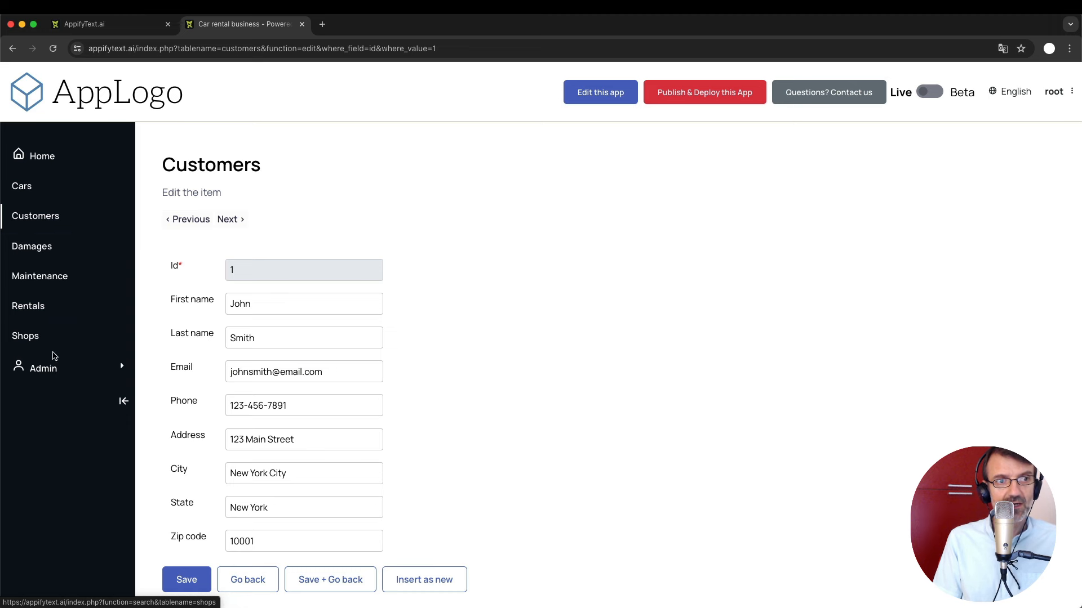
Open rental 3 from the Rentals list and review its form: 3 Ford, NYC Shop 3, 300.00.
{"action": "left_click", "coordinate": [38, 307]}
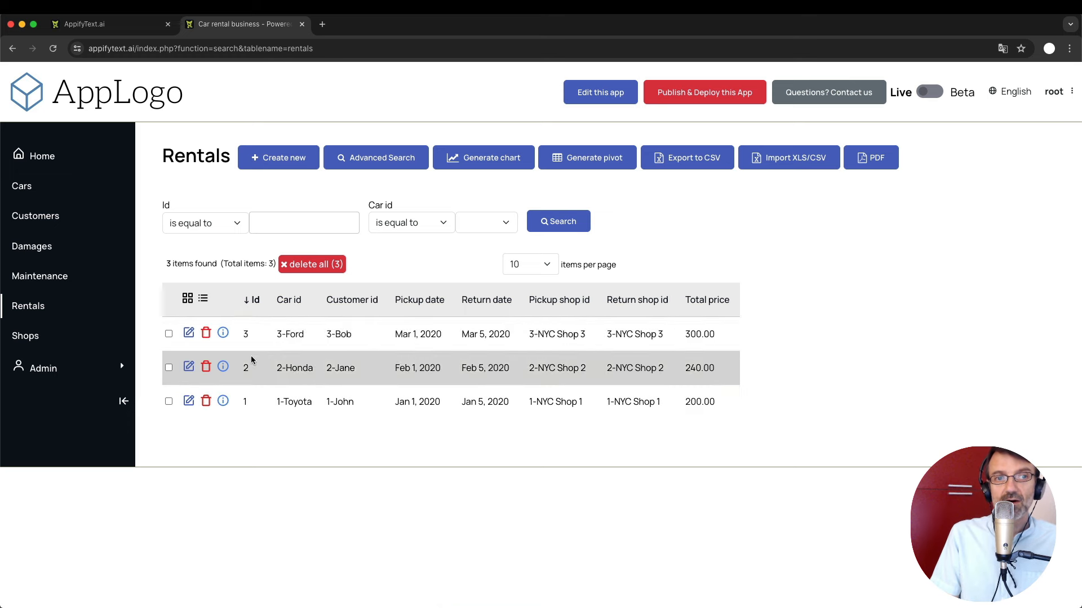
{"action": "left_click", "coordinate": [188, 335]}
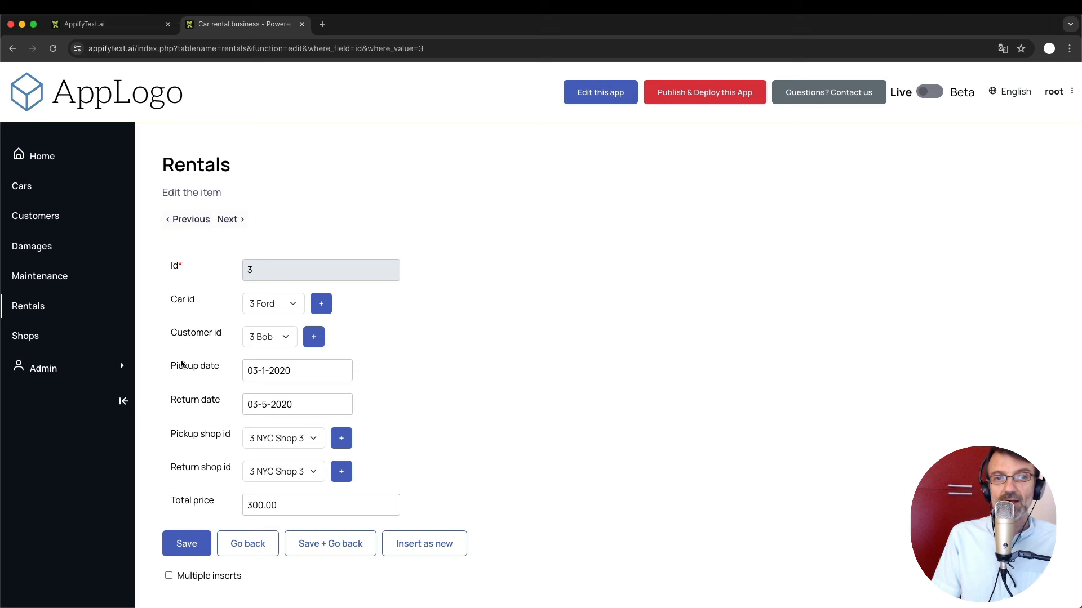
{"action": "scroll", "coordinate": [416, 463], "scroll_direction": "down", "scroll_amount": 2}
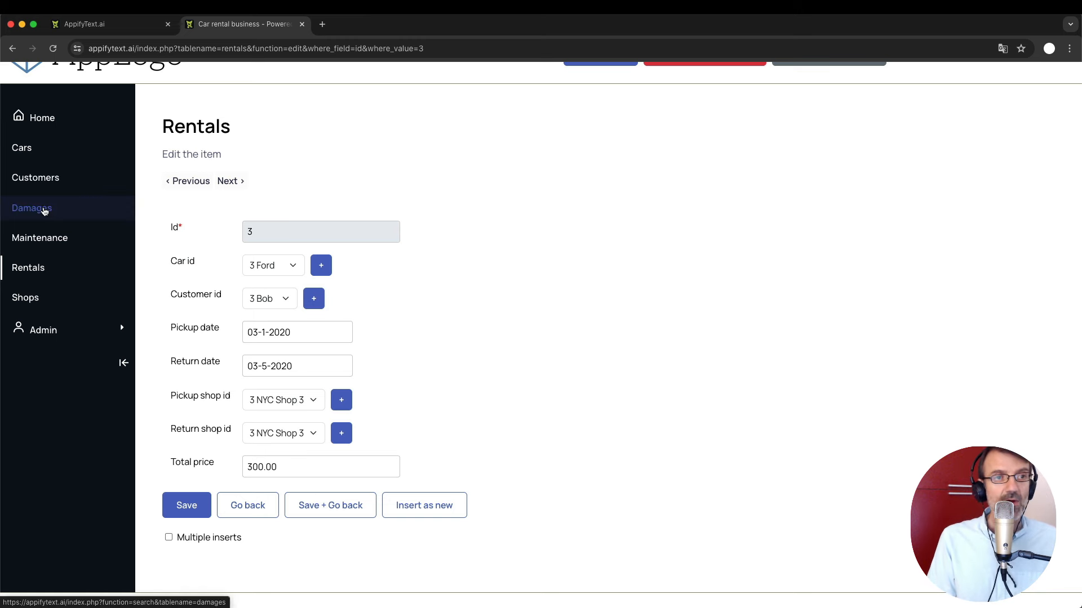
Browse the Damages and Maintenance lists, select the Oil change entry, then show the Cars list.
{"action": "left_click", "coordinate": [44, 210]}
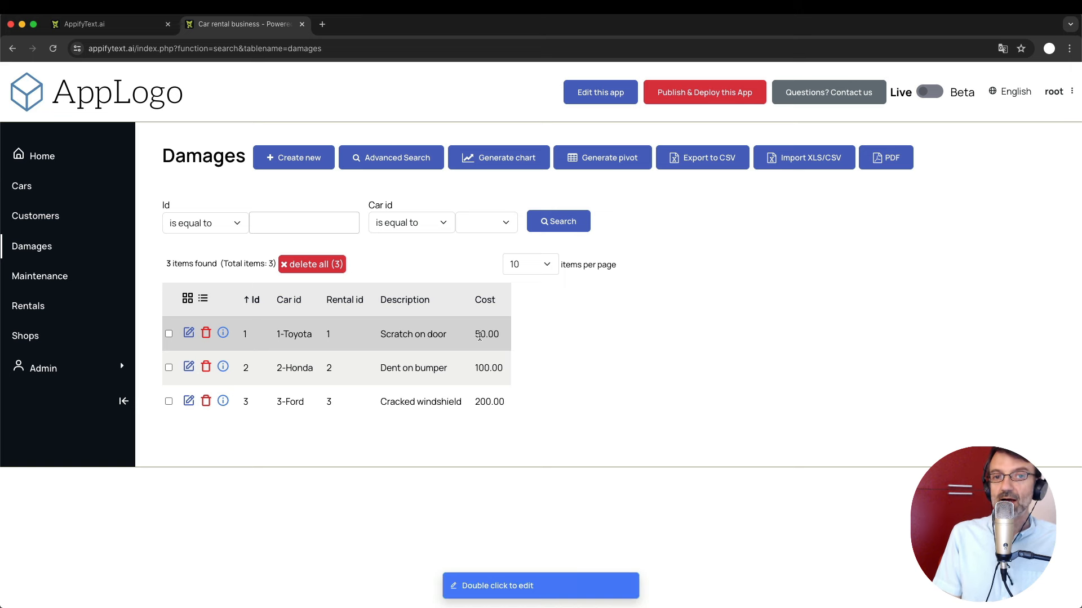
{"action": "left_click", "coordinate": [25, 276]}
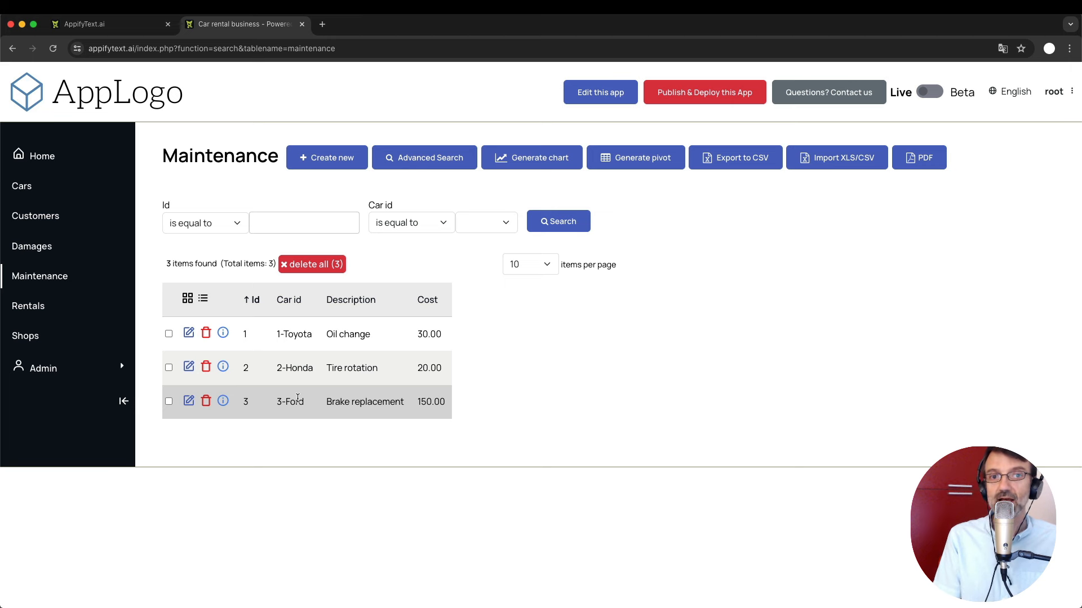
{"action": "left_click", "coordinate": [338, 336]}
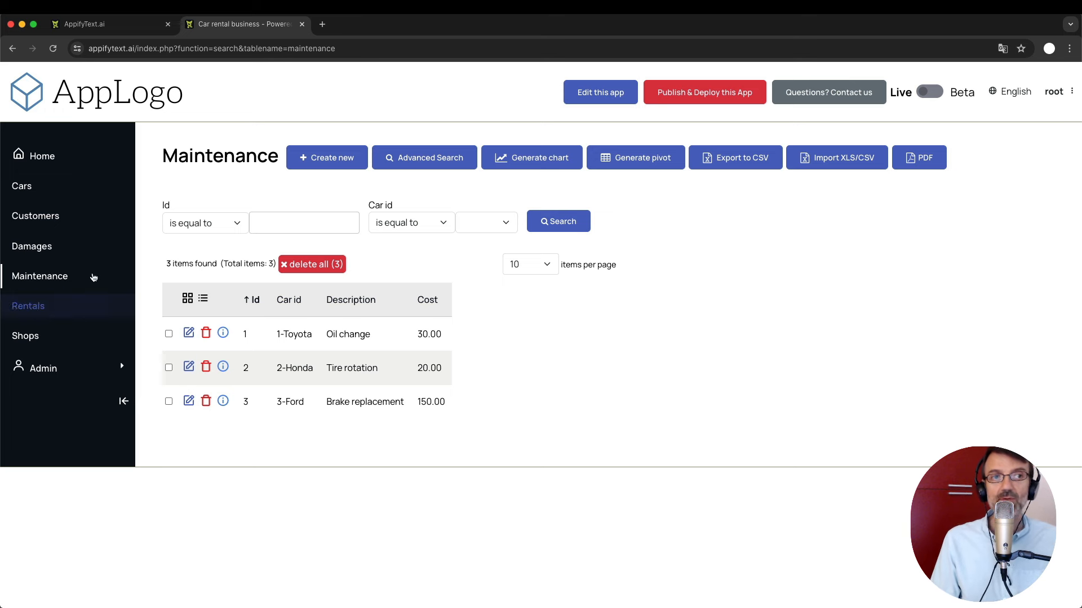
{"action": "left_click", "coordinate": [27, 192]}
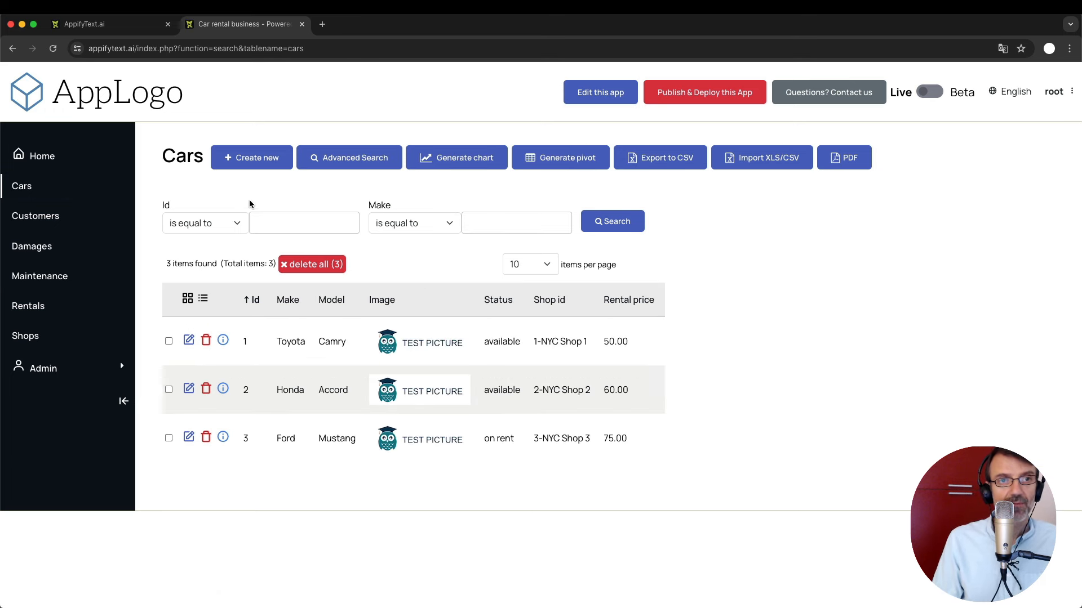
Start a new car record with make Mazda and model Miata.
{"action": "left_click", "coordinate": [252, 157]}
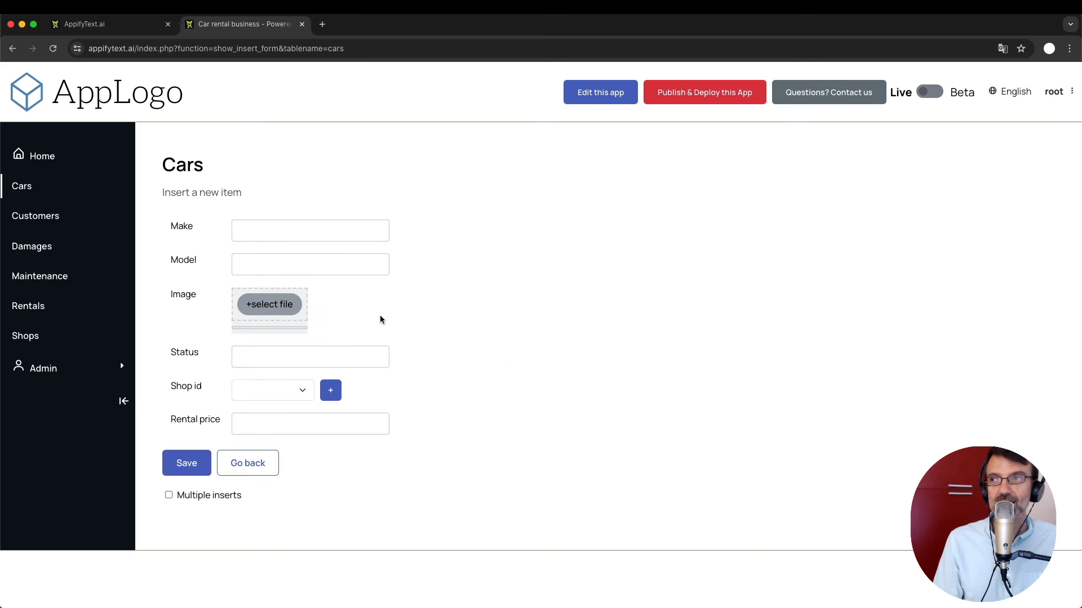
{"action": "left_click", "coordinate": [291, 237]}
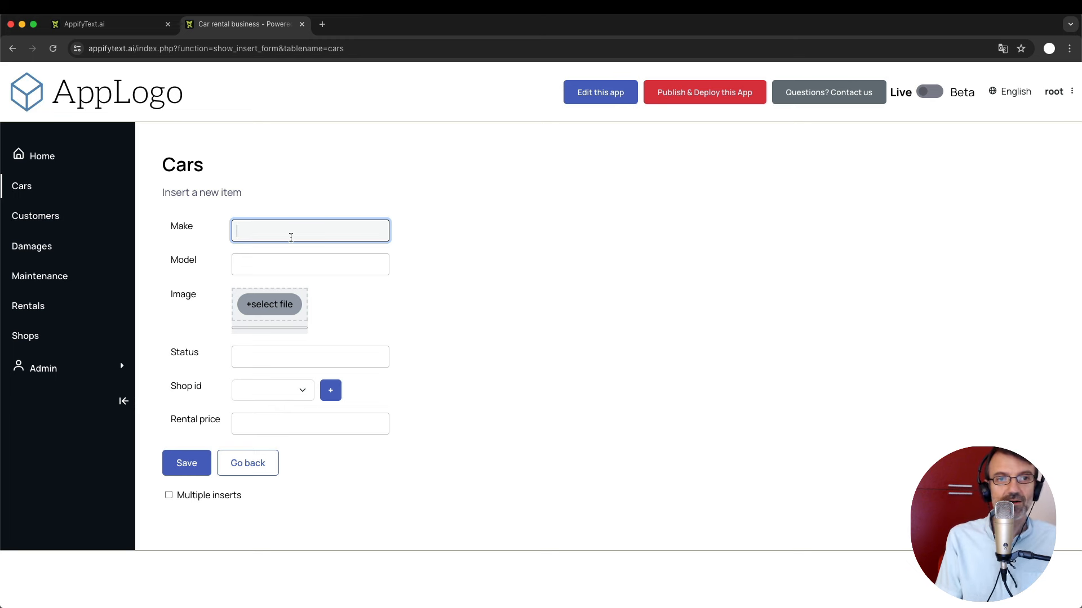
{"action": "type", "text": "Maz"}
{"action": "key", "text": "BackSpace"}
{"action": "key", "text": "BackSpace"}
{"action": "type", "text": "a"}
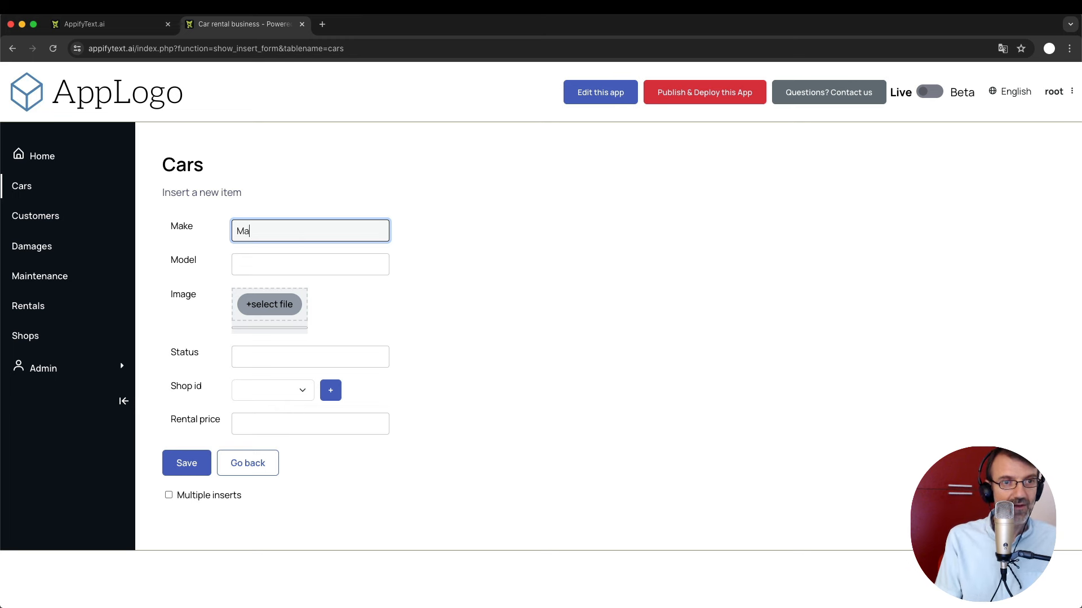
{"action": "type", "text": "zda"}
{"action": "left_click", "coordinate": [258, 280]}
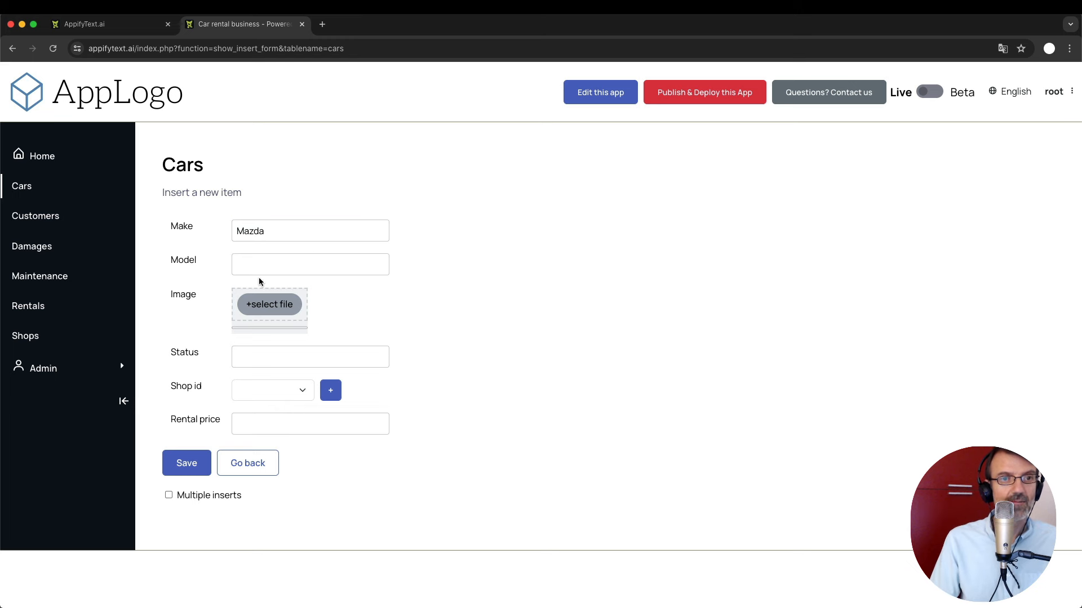
{"action": "left_click", "coordinate": [274, 269]}
{"action": "type", "text": "Miata"}
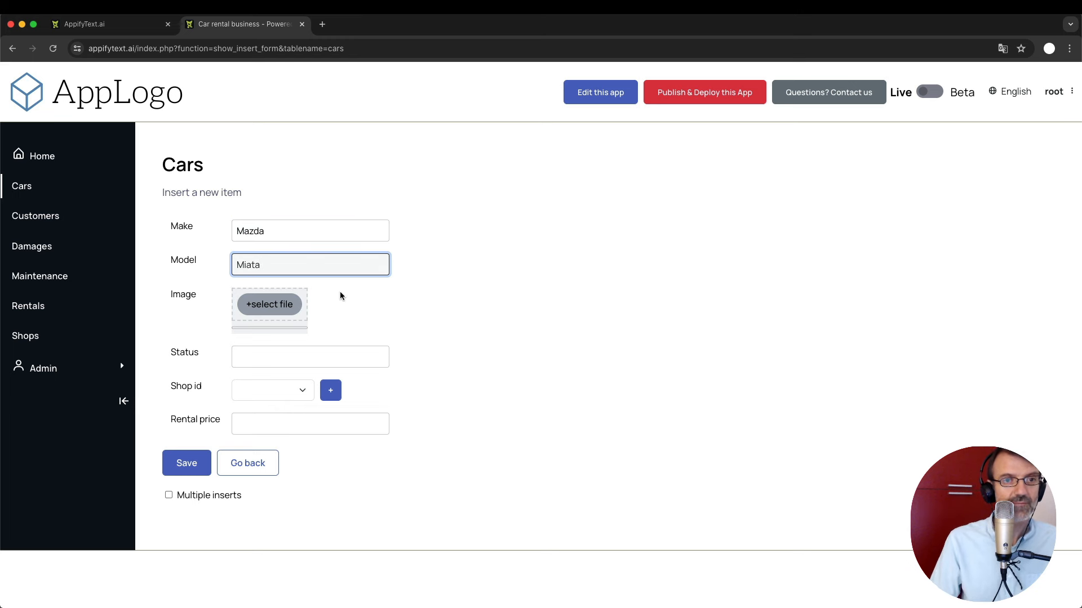
{"action": "left_click", "coordinate": [431, 331]}
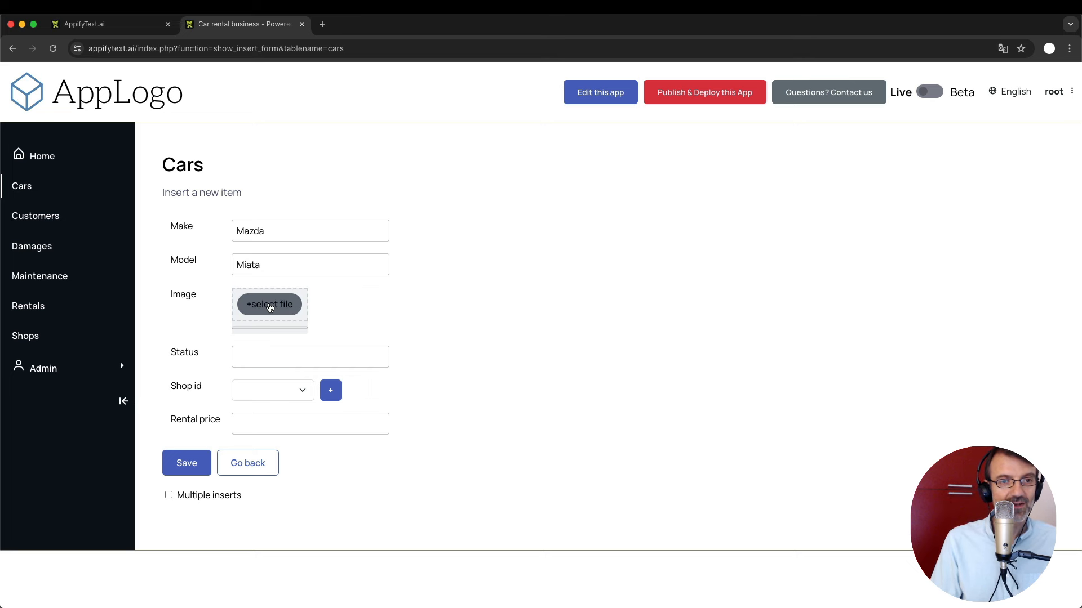
Attach miata.jpg, set status available, NYC Shop 1 and rental price 50, then save.
{"action": "left_click", "coordinate": [270, 307]}
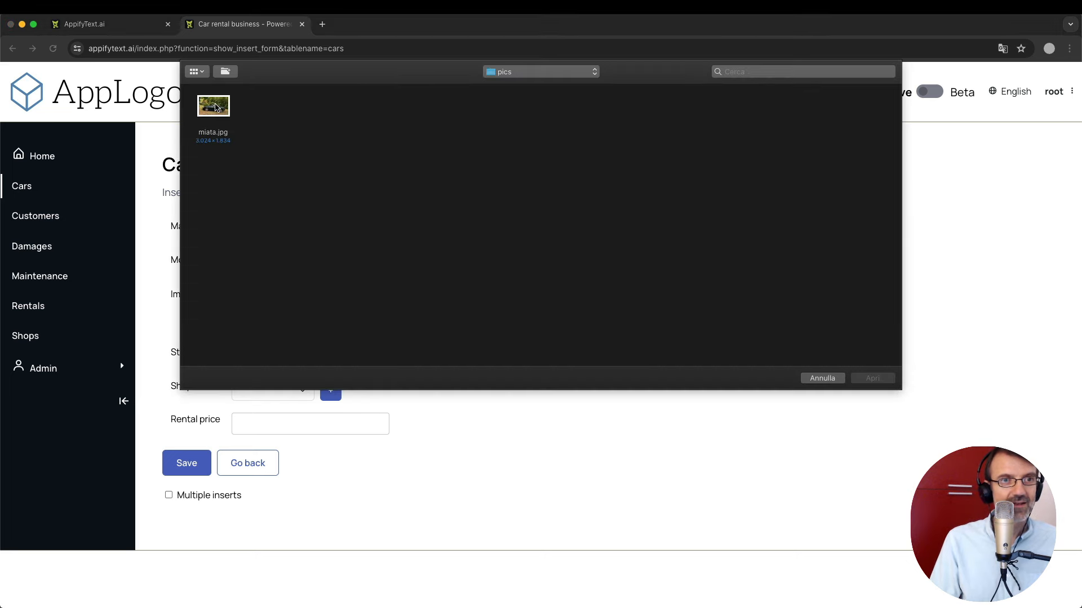
{"action": "key", "text": "Escape"}
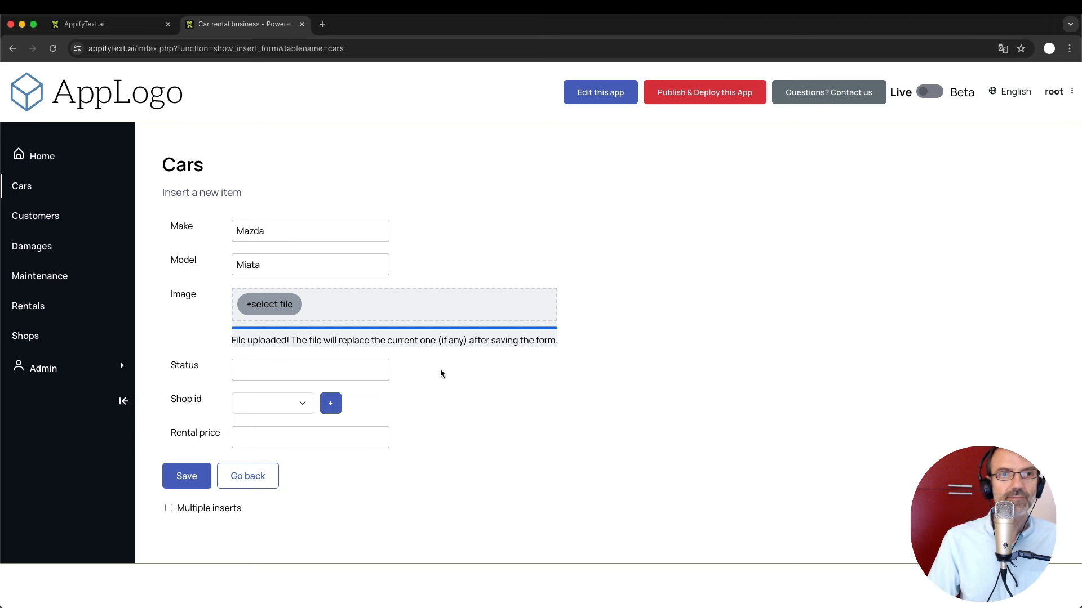
{"action": "left_click", "coordinate": [256, 375]}
{"action": "type", "text": "available"}
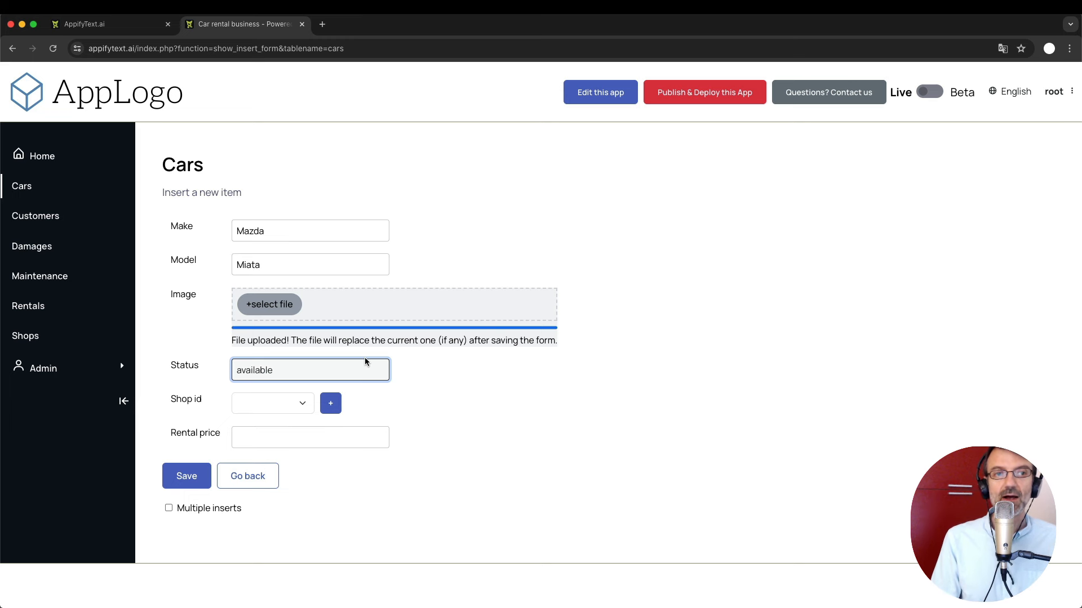
{"action": "left_click", "coordinate": [283, 404]}
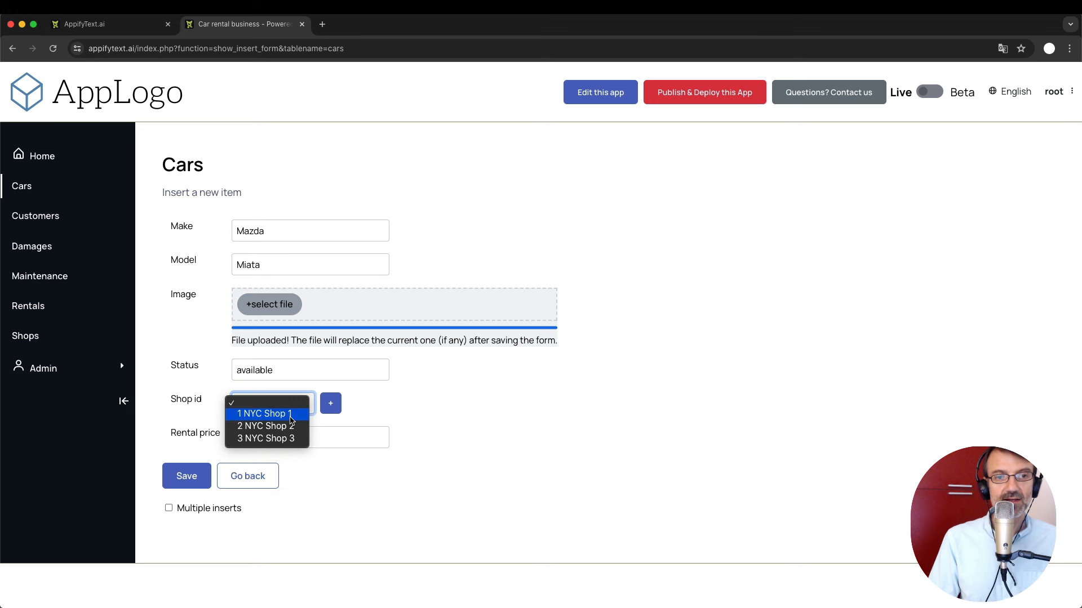
{"action": "left_click", "coordinate": [291, 419]}
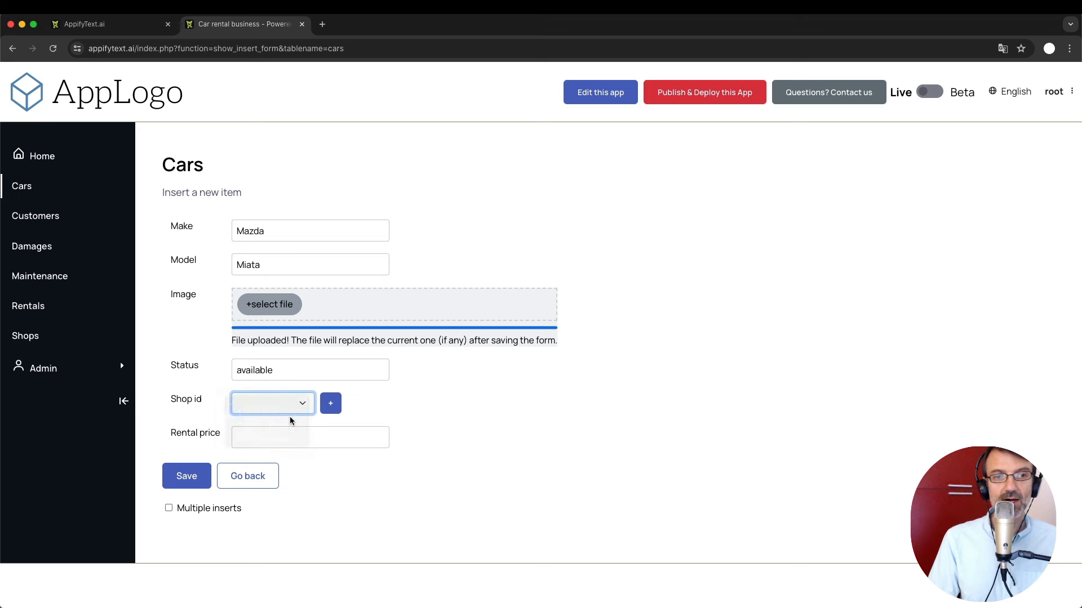
{"action": "left_click", "coordinate": [265, 444]}
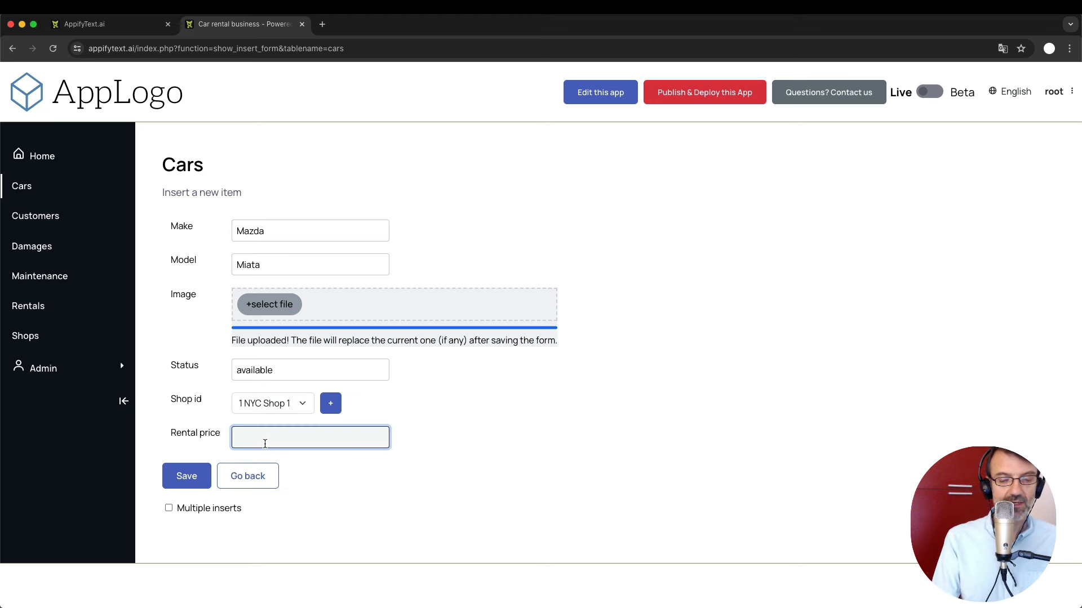
{"action": "type", "text": "50"}
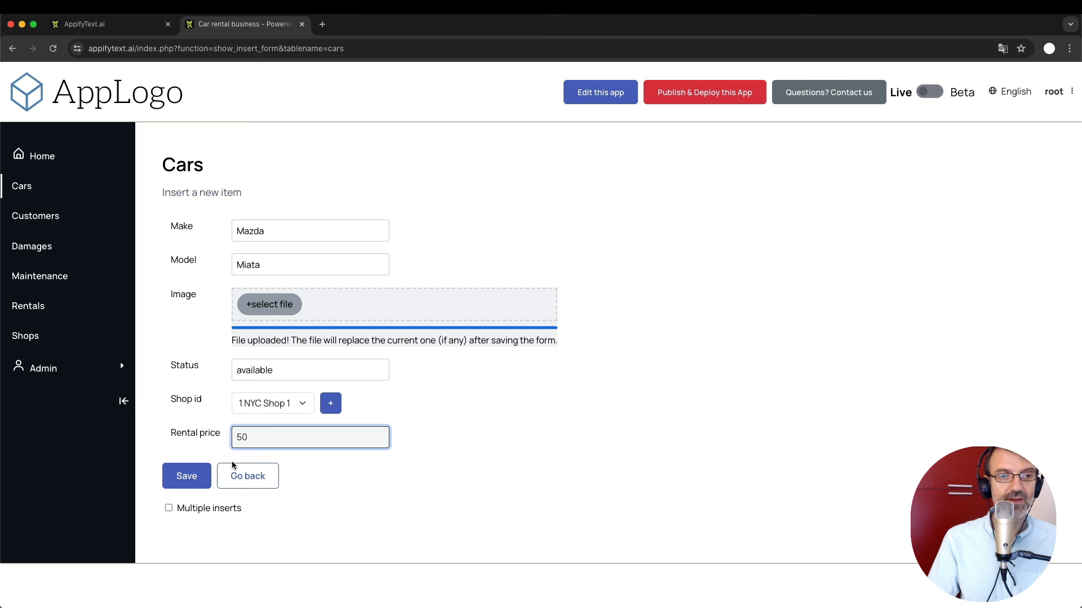
{"action": "left_click", "coordinate": [186, 477]}
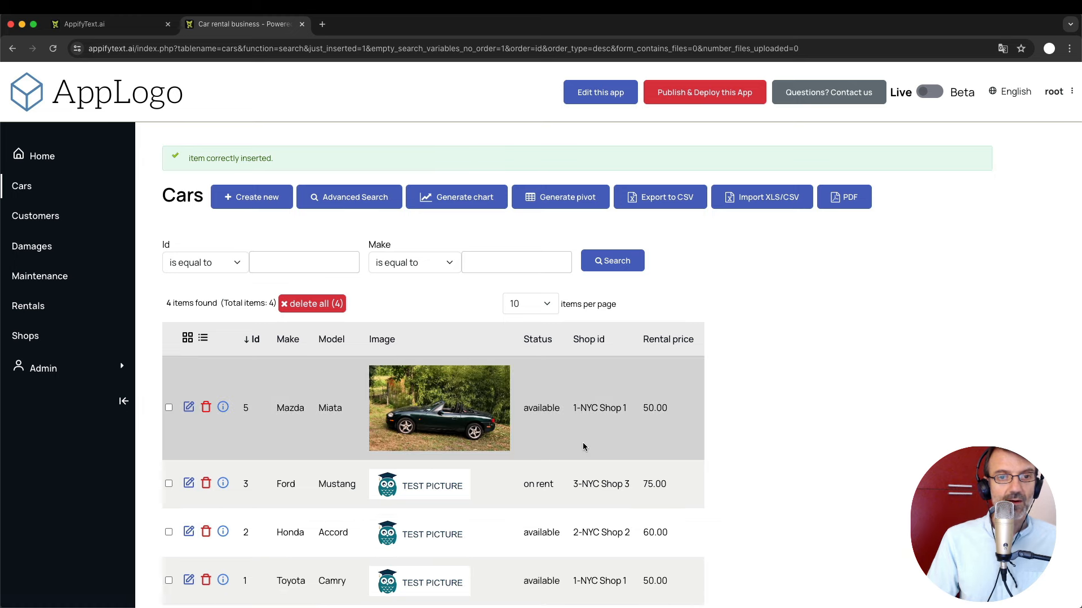
{"action": "scroll", "coordinate": [582, 441], "scroll_direction": "down", "scroll_amount": 1}
{"action": "scroll", "coordinate": [582, 442], "scroll_direction": "up", "scroll_amount": 1}
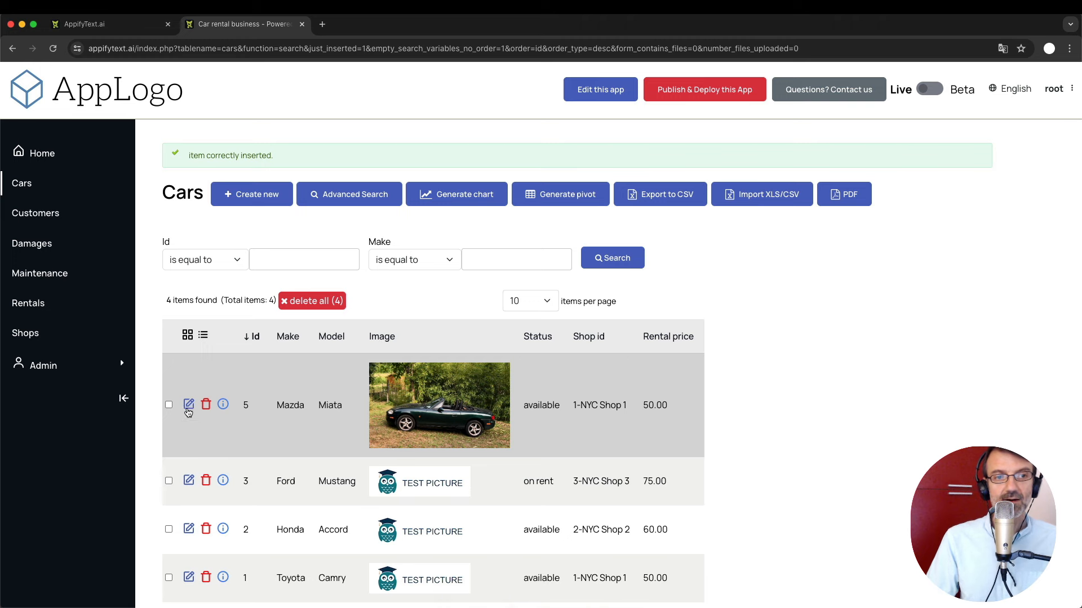
{"action": "left_click", "coordinate": [188, 410]}
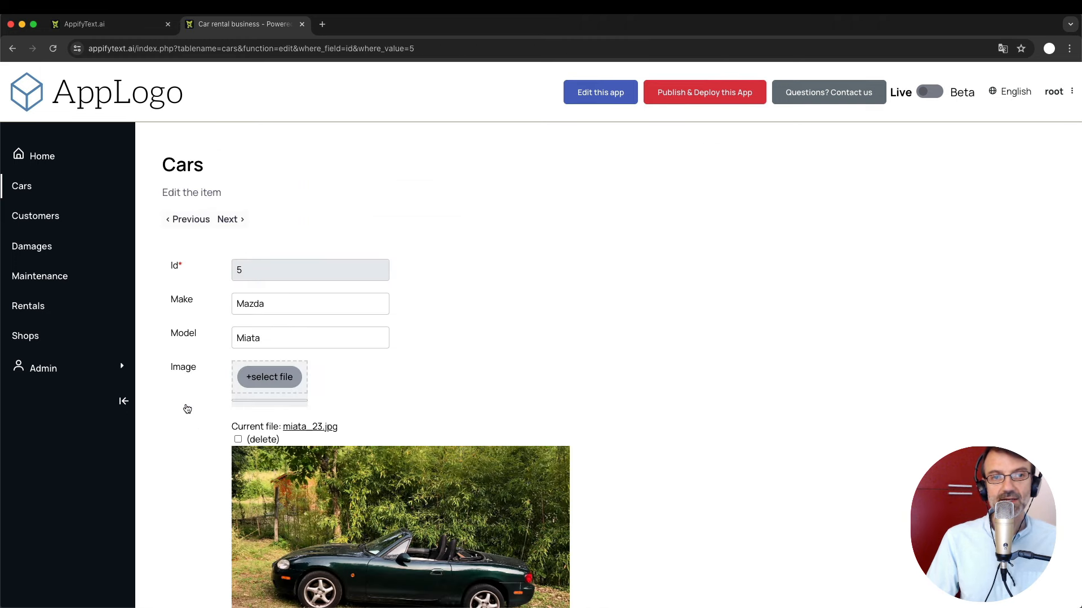
{"action": "scroll", "coordinate": [188, 409], "scroll_direction": "down", "scroll_amount": 5}
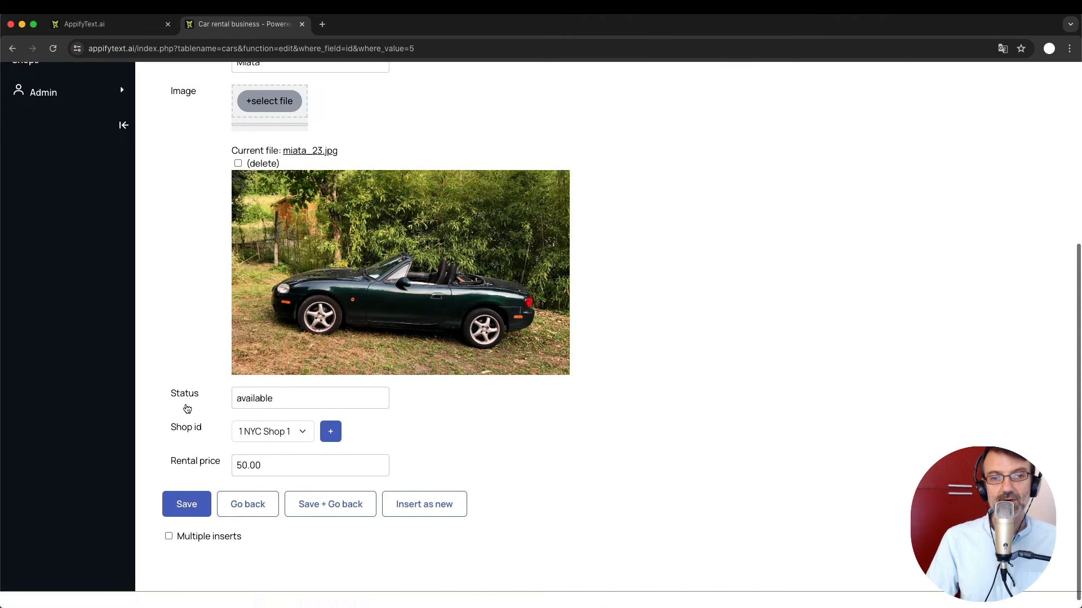
{"action": "left_click", "coordinate": [258, 504]}
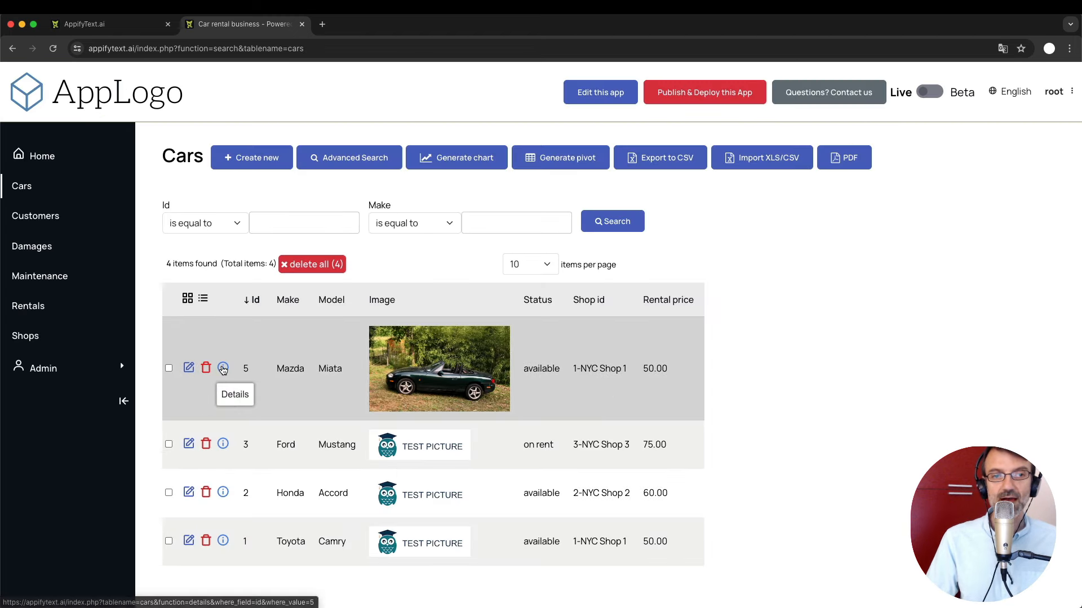
{"action": "left_click", "coordinate": [223, 367]}
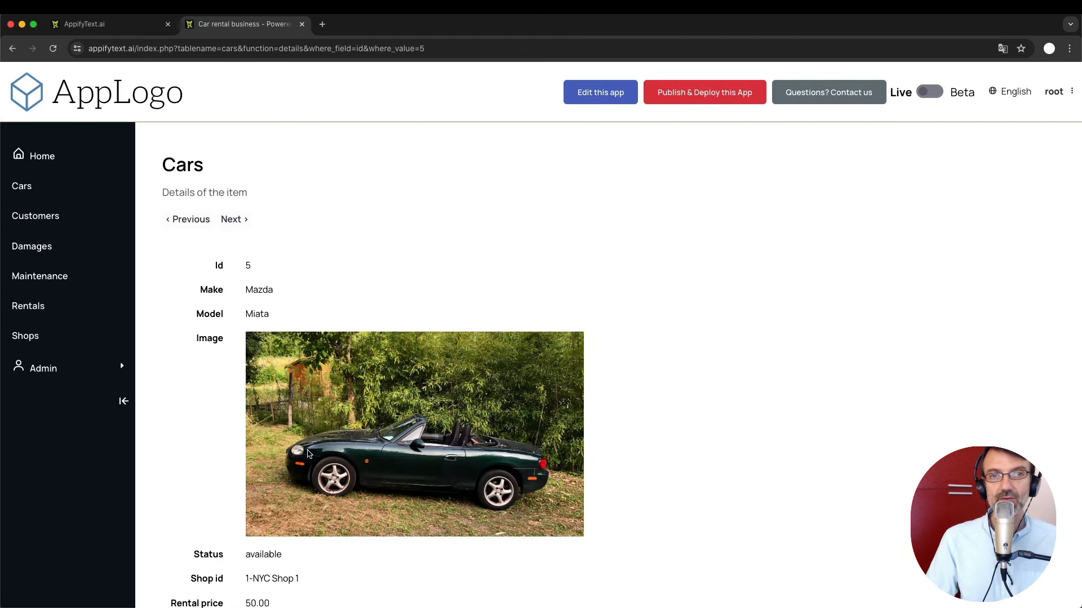
{"action": "scroll", "coordinate": [307, 453], "scroll_direction": "down", "scroll_amount": 3}
{"action": "scroll", "coordinate": [307, 453], "scroll_direction": "up", "scroll_amount": 3}
{"action": "scroll", "coordinate": [308, 454], "scroll_direction": "up", "scroll_amount": 1}
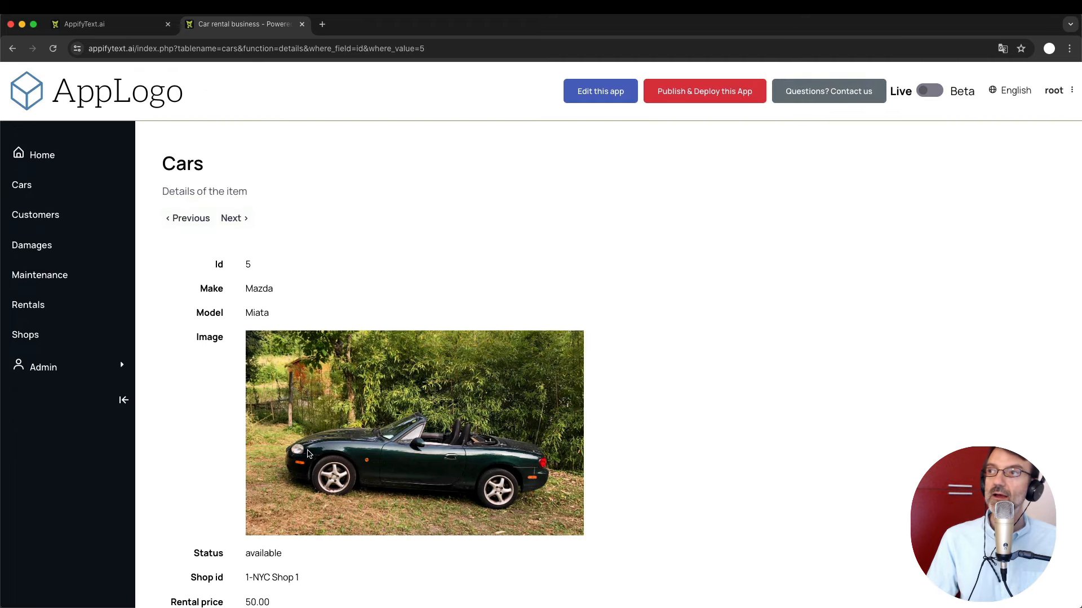
{"action": "scroll", "coordinate": [308, 454], "scroll_direction": "down", "scroll_amount": 3}
{"action": "scroll", "coordinate": [307, 454], "scroll_direction": "up", "scroll_amount": 3}
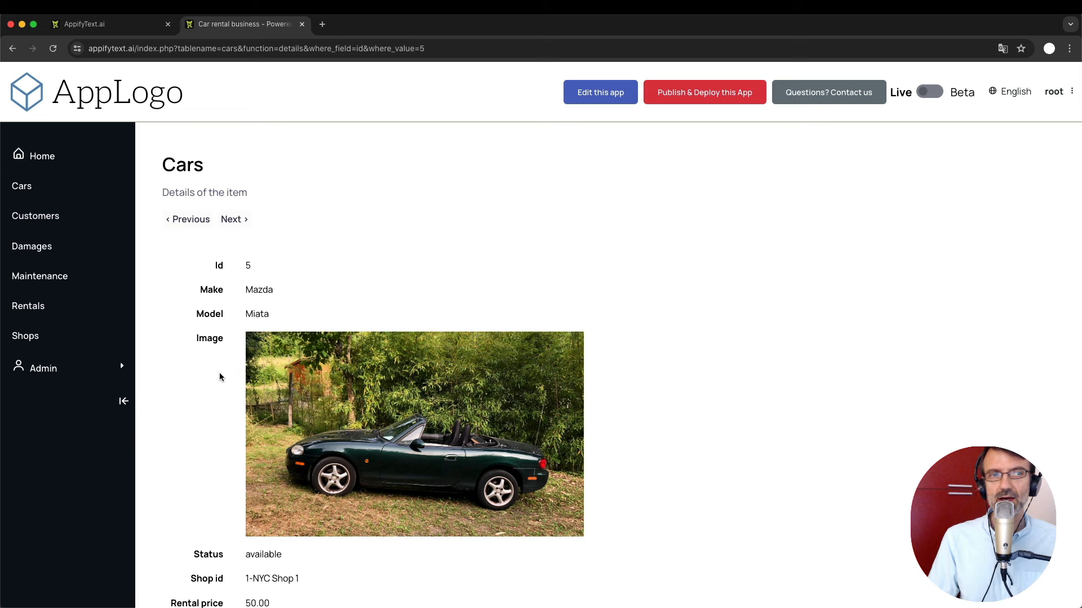
{"action": "left_click", "coordinate": [44, 186]}
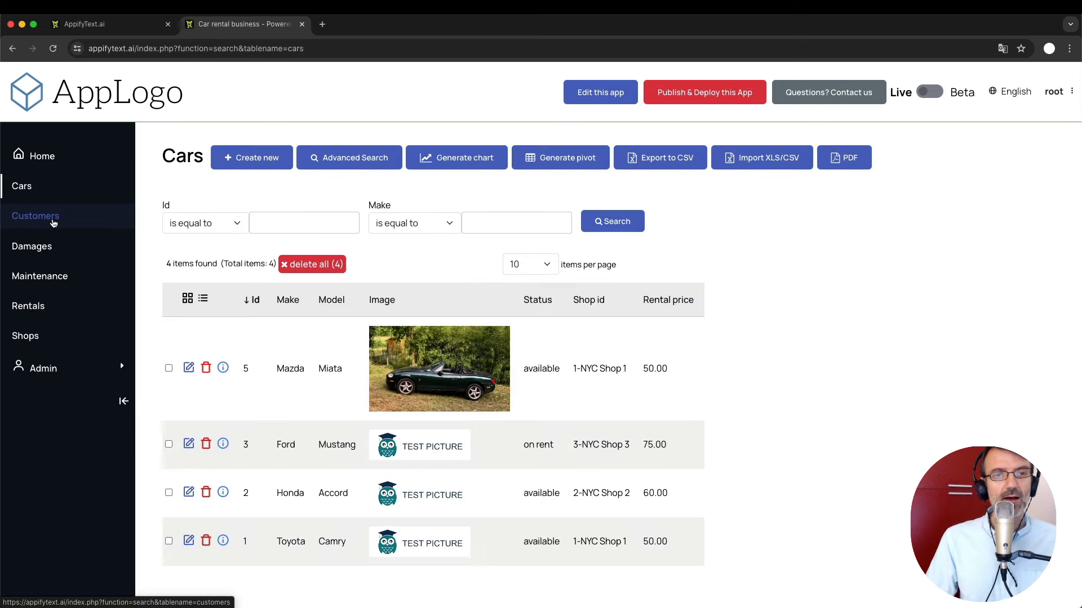
Go through Customers to the Rentals list and start a blank new rental record.
{"action": "left_click", "coordinate": [53, 222]}
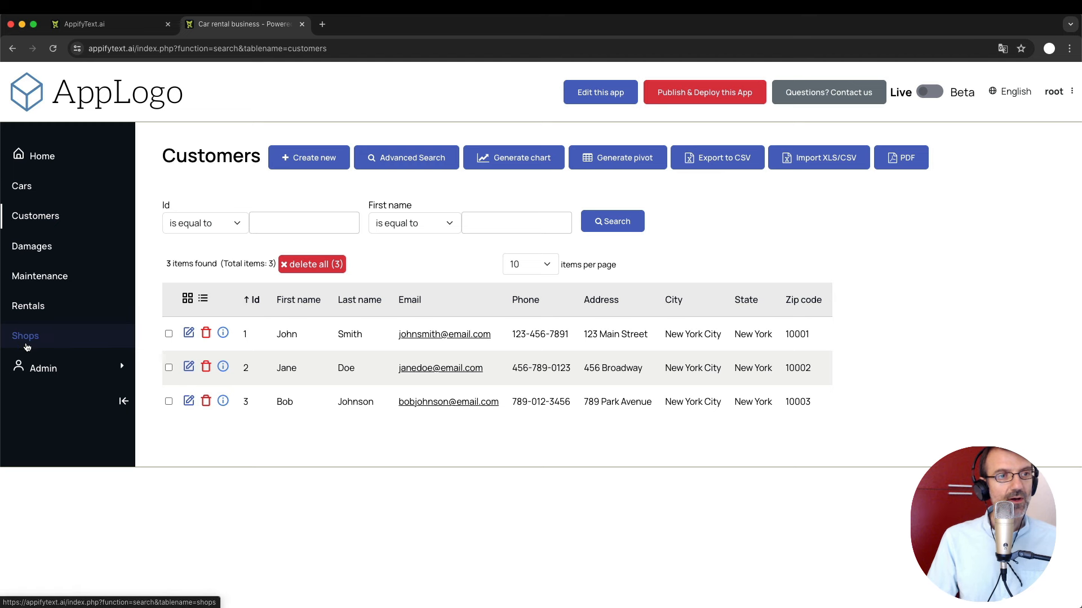
{"action": "left_click", "coordinate": [27, 306]}
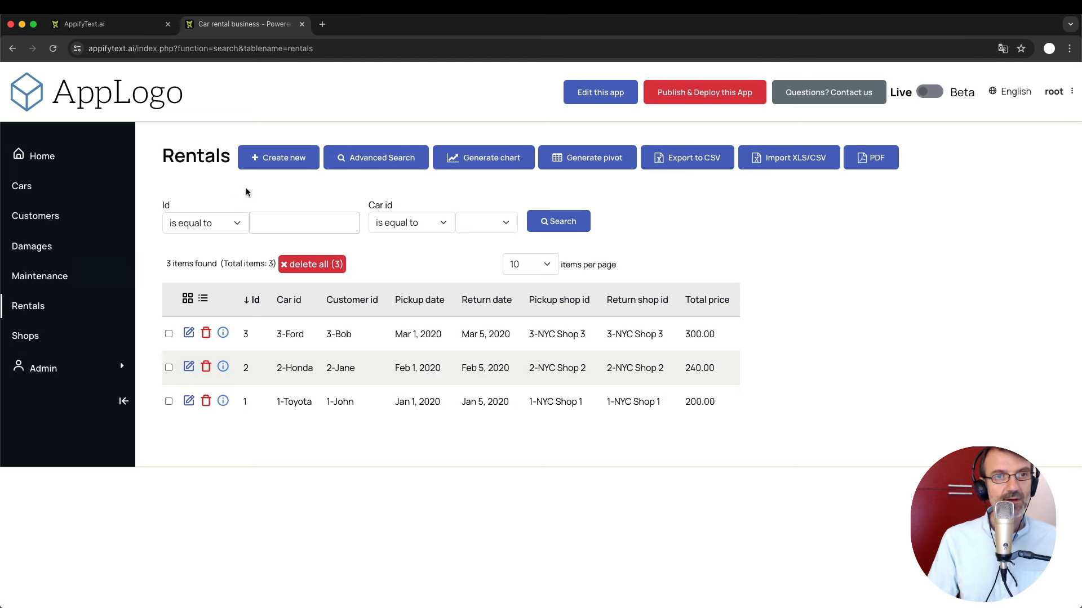
{"action": "left_click", "coordinate": [279, 158]}
Choose car 5 Mazda, customer 1 and pickup date July 15, 2024 for the rental.
{"action": "left_click", "coordinate": [269, 230]}
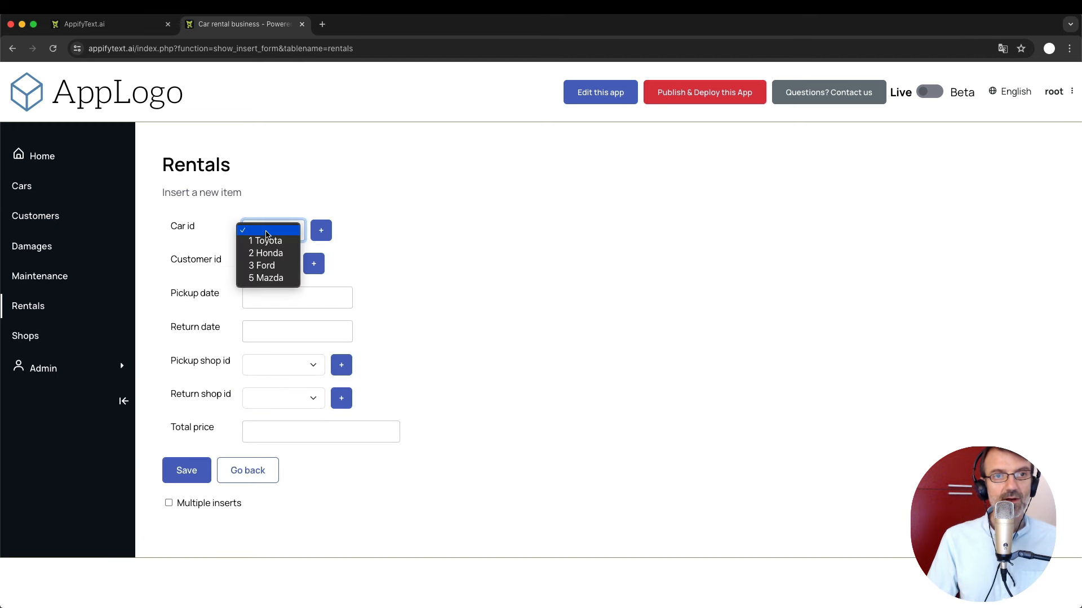
{"action": "left_click", "coordinate": [278, 278]}
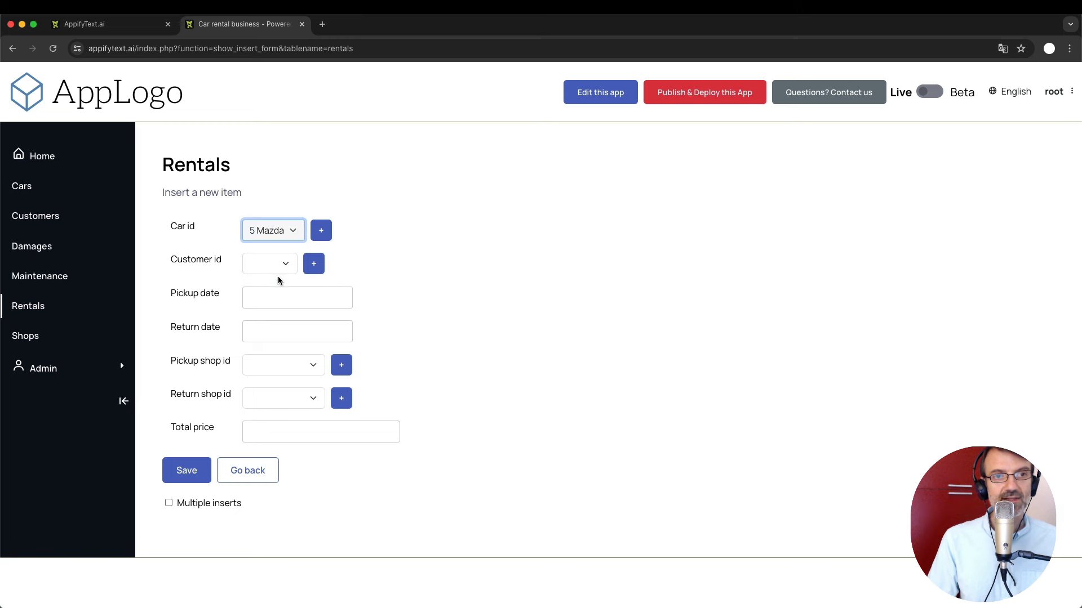
{"action": "left_click", "coordinate": [279, 269]}
{"action": "left_click", "coordinate": [280, 274]}
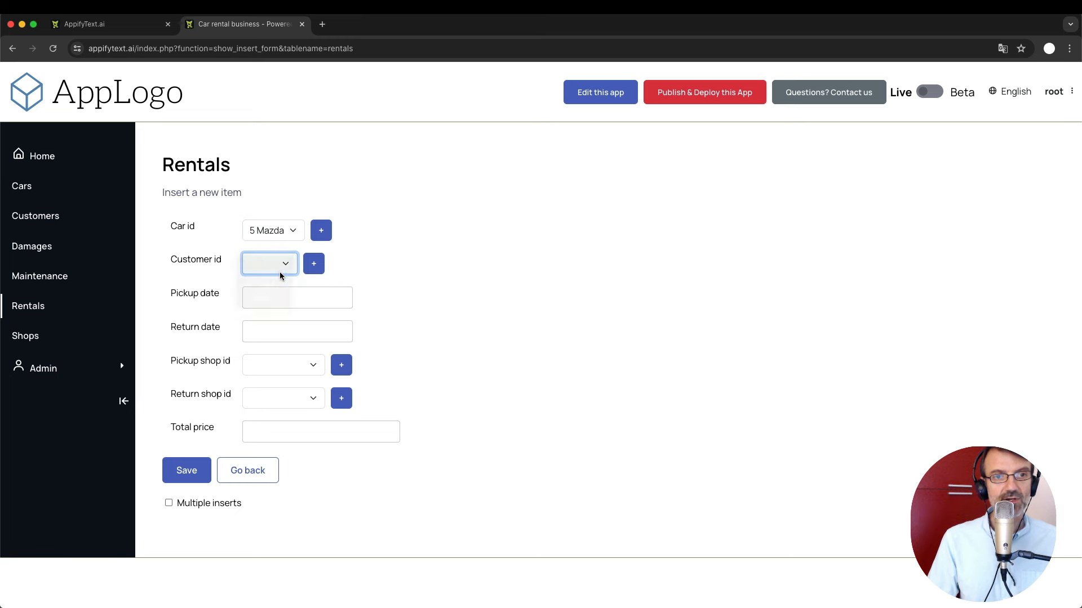
{"action": "left_click", "coordinate": [299, 299]}
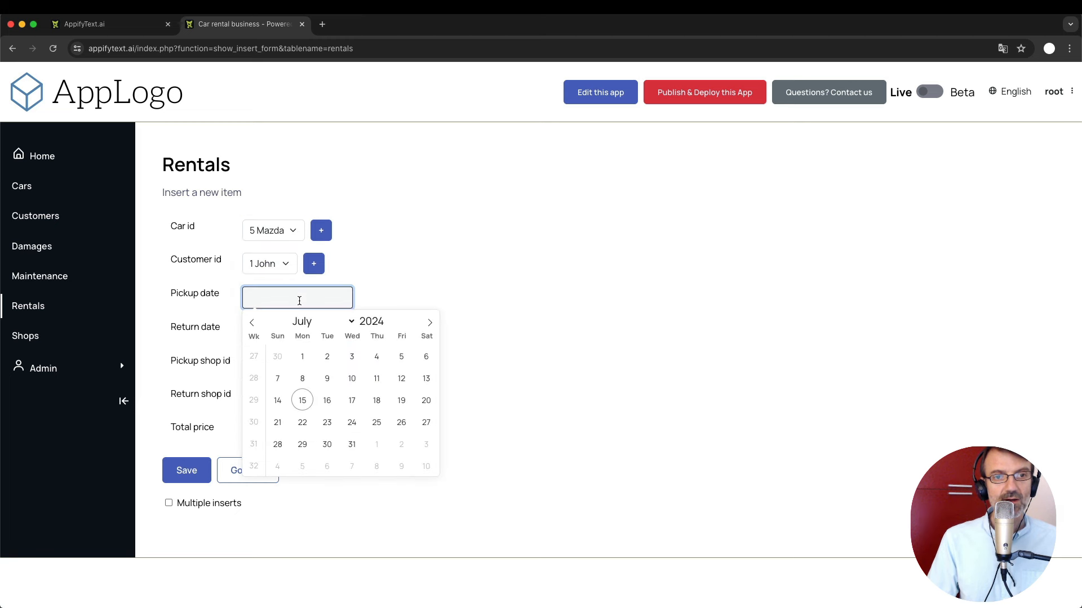
{"action": "left_click", "coordinate": [303, 401]}
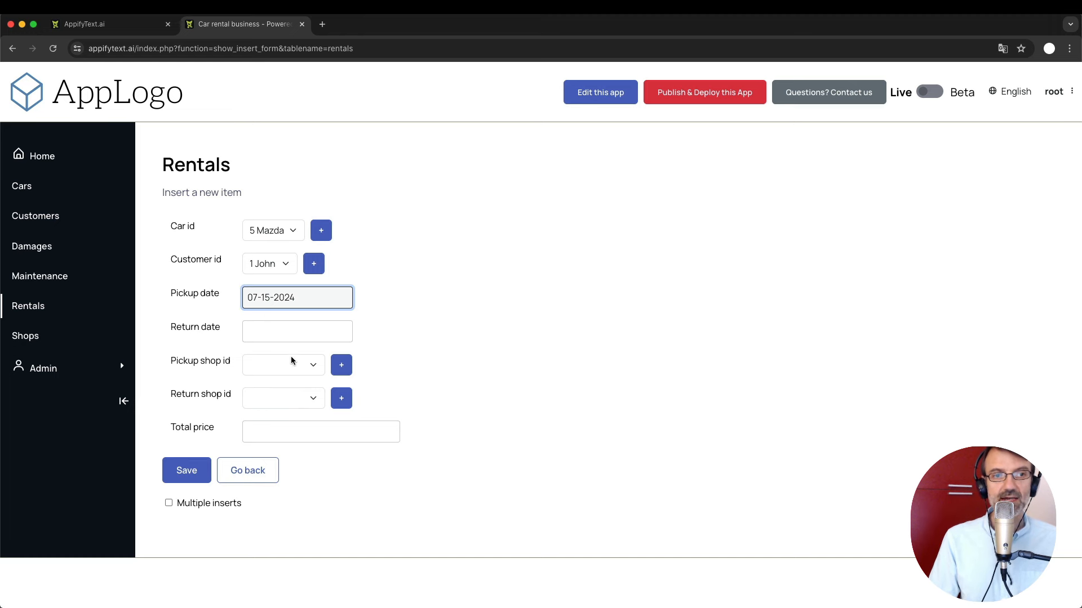
Set the pickup shop to NYC Shop 1 and save rental 5.
{"action": "left_click", "coordinate": [291, 363]}
{"action": "left_click", "coordinate": [292, 385]}
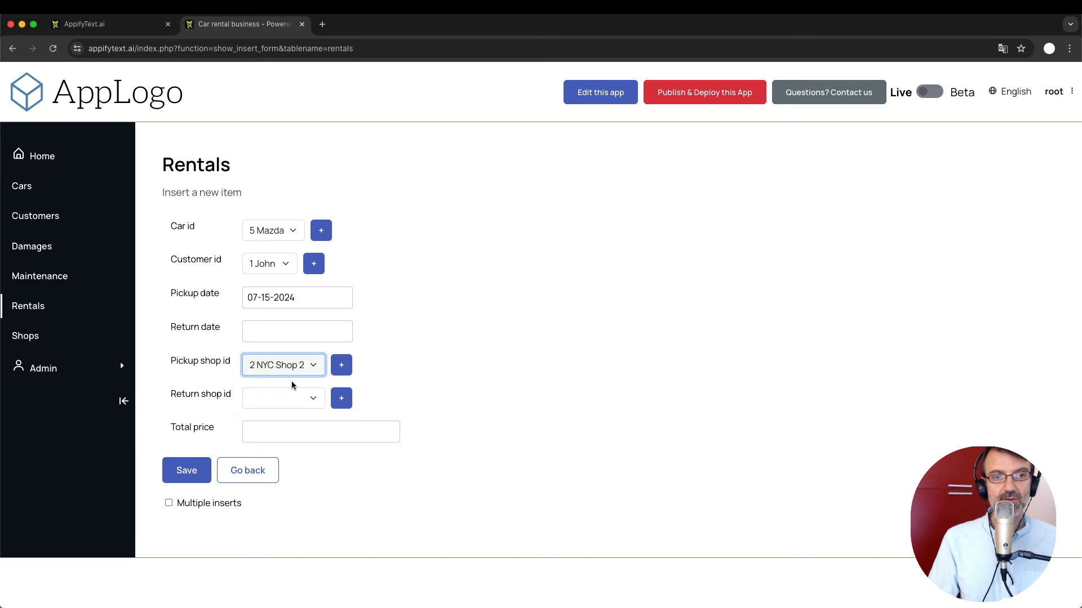
{"action": "left_click", "coordinate": [286, 366]}
{"action": "left_click", "coordinate": [276, 352]}
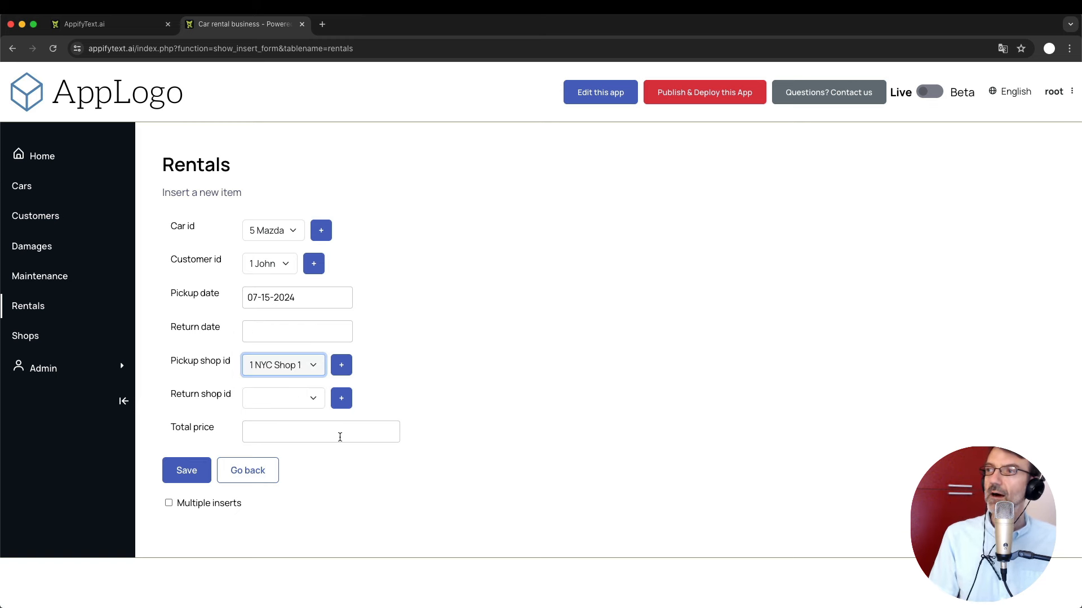
{"action": "left_click", "coordinate": [480, 403]}
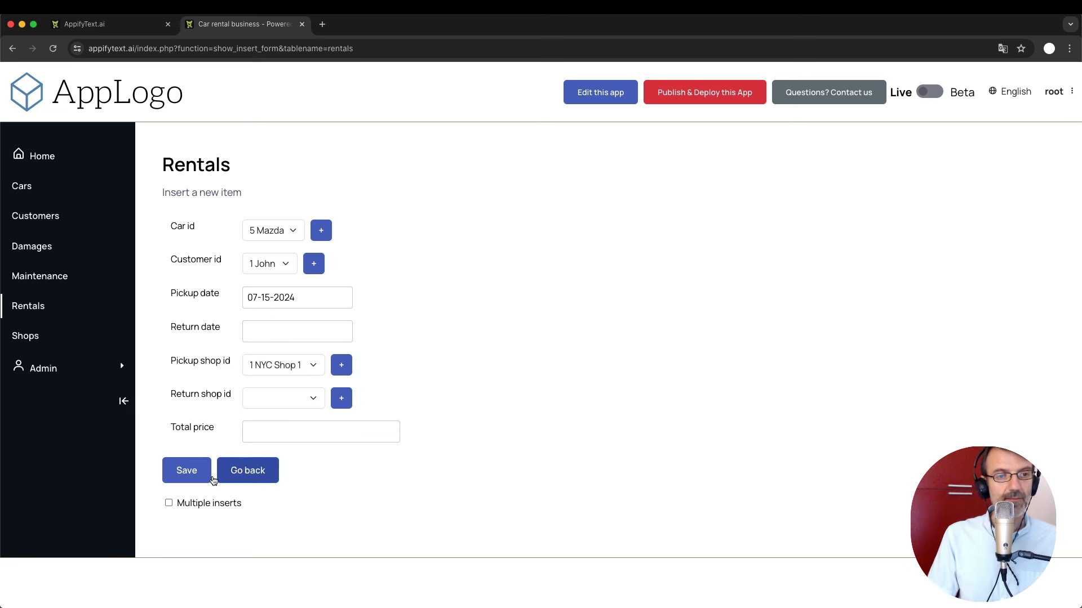
{"action": "left_click", "coordinate": [188, 471]}
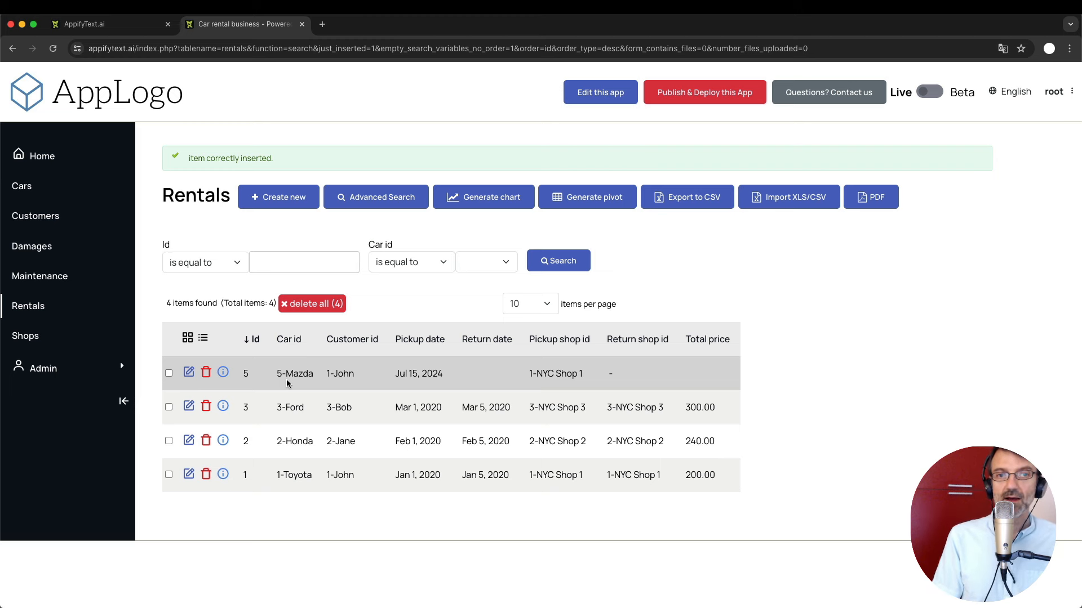
Open rental 5 (Mazda, customer 1) for editing from the Rentals list.
{"action": "left_click", "coordinate": [189, 372]}
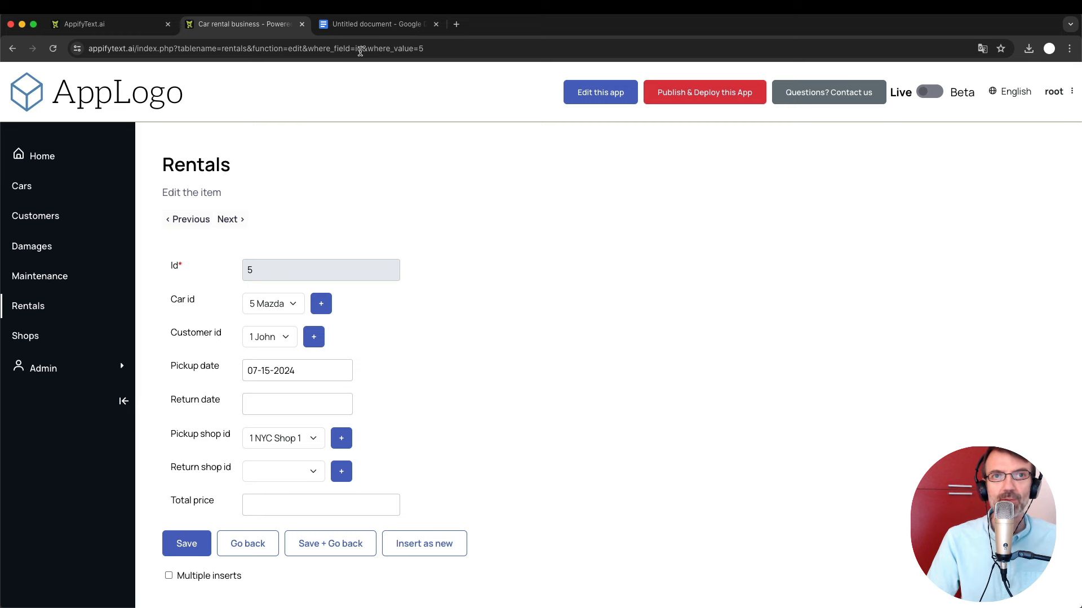
{"action": "left_click", "coordinate": [361, 25]}
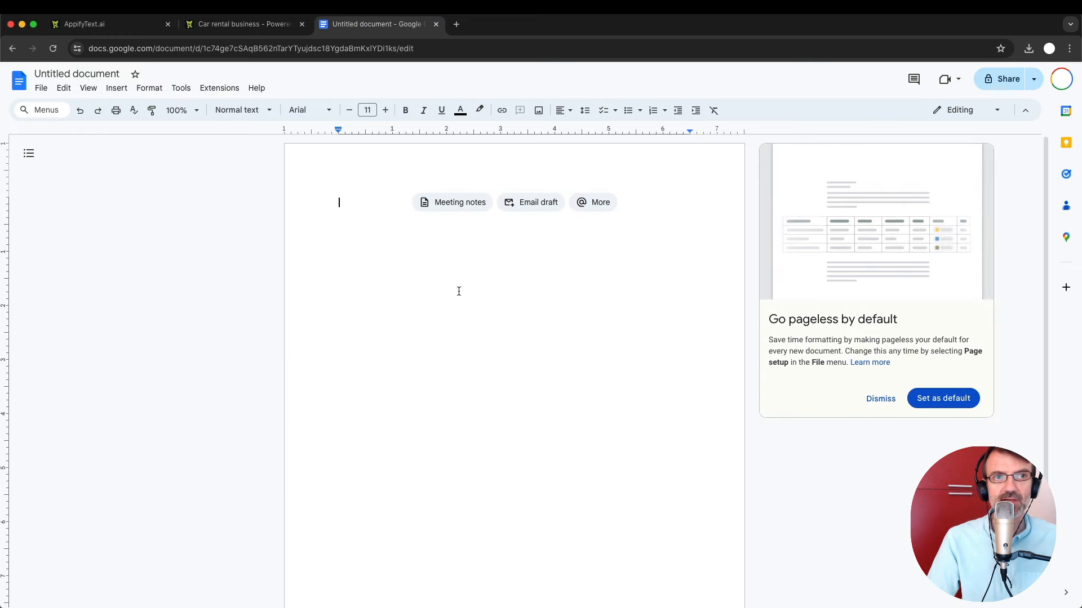
{"action": "left_click", "coordinate": [252, 26]}
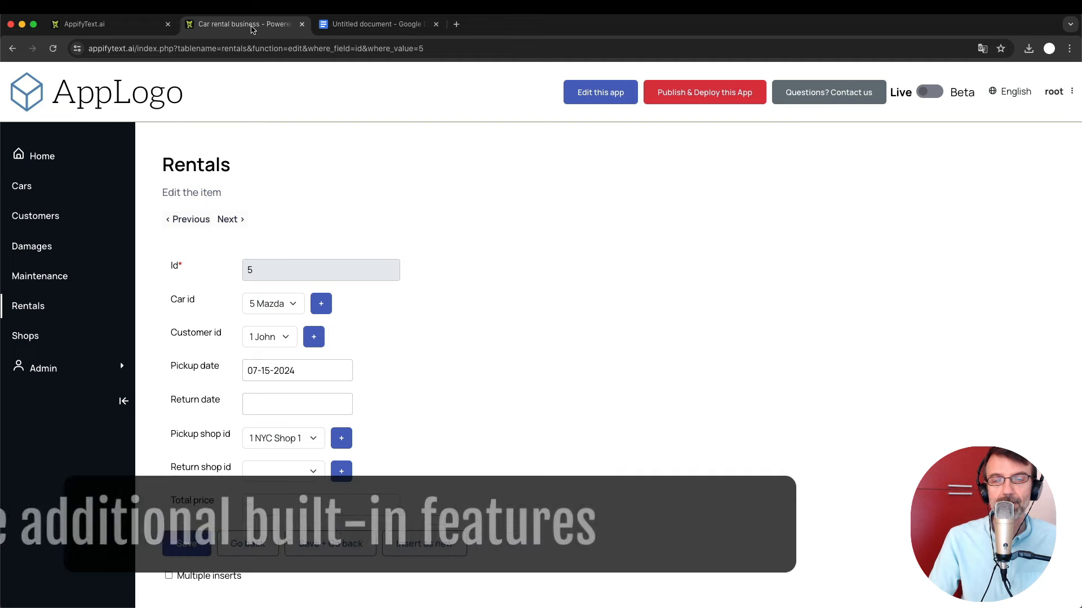
Go back to the Cars list showing four cars, including the available Mazda Miata.
{"action": "left_click", "coordinate": [24, 195]}
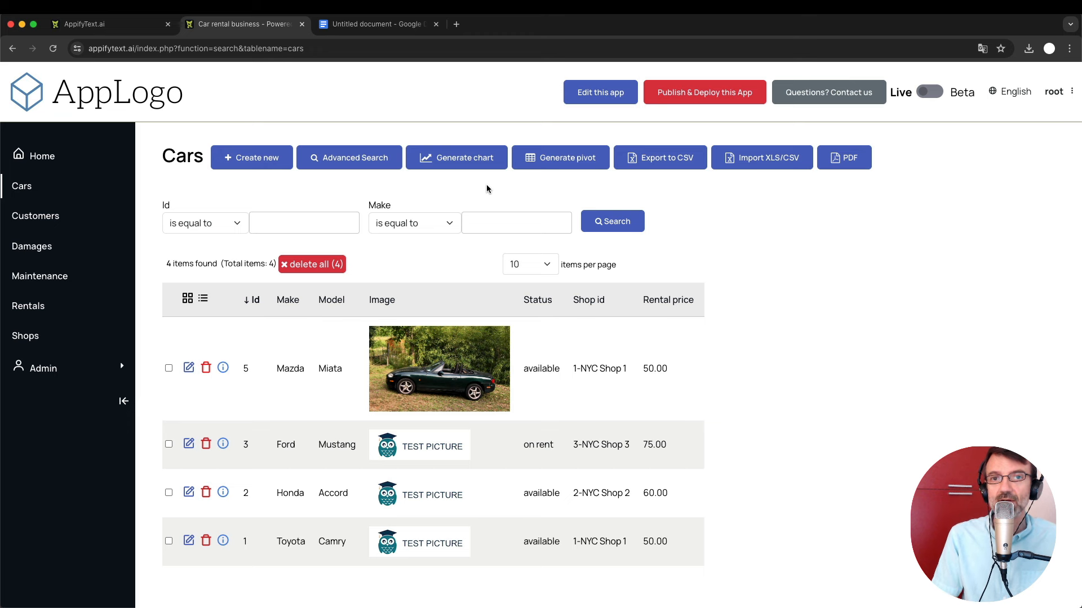
{"action": "left_click", "coordinate": [475, 161]}
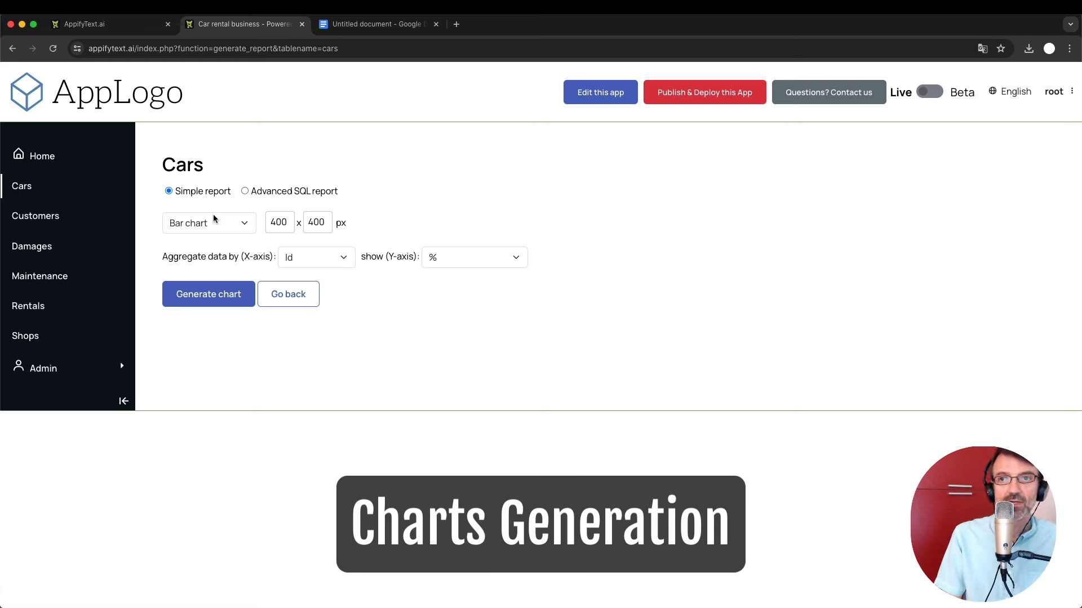
{"action": "key", "text": "super+plus"}
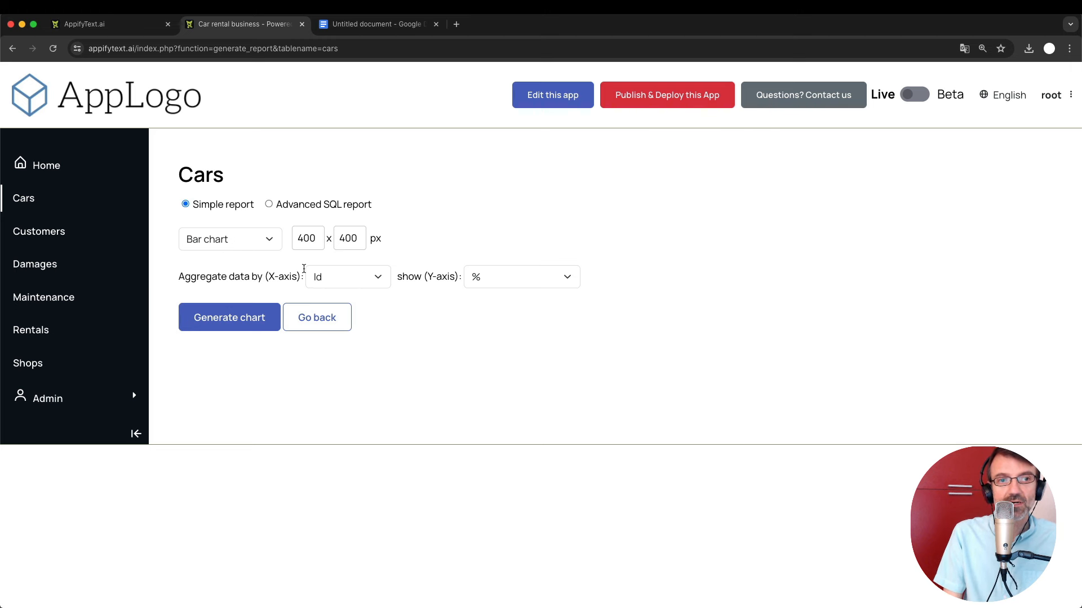
{"action": "left_click", "coordinate": [339, 279]}
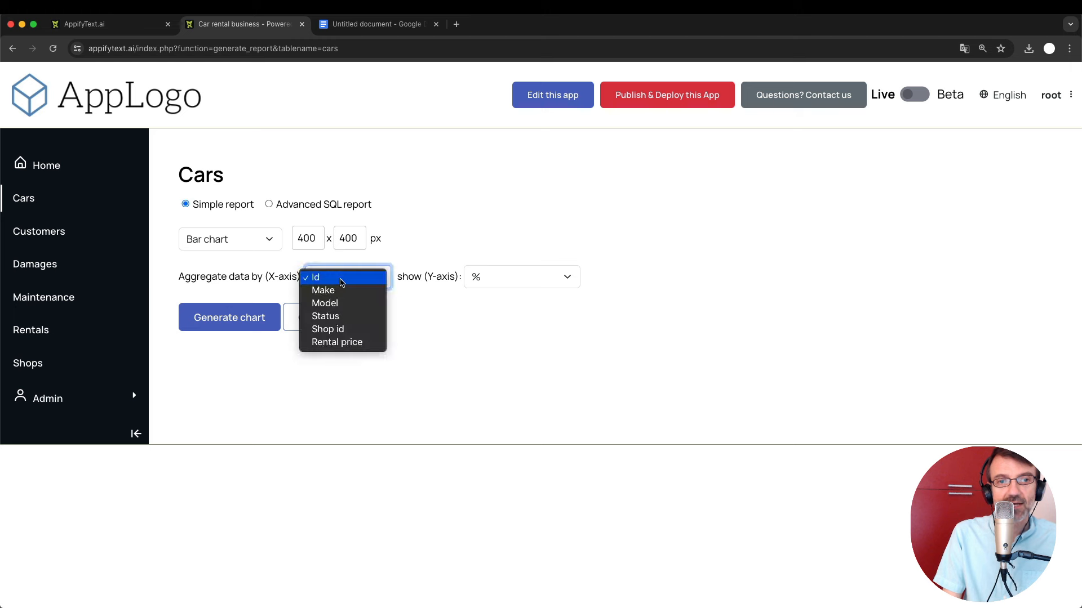
{"action": "left_click", "coordinate": [330, 316]}
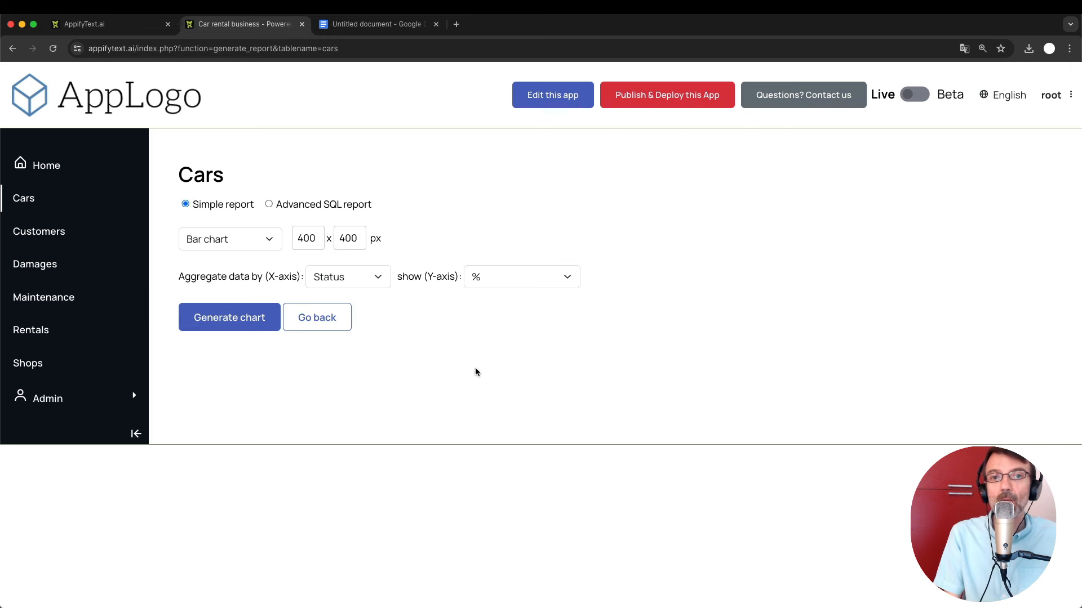
{"action": "left_click", "coordinate": [506, 276]}
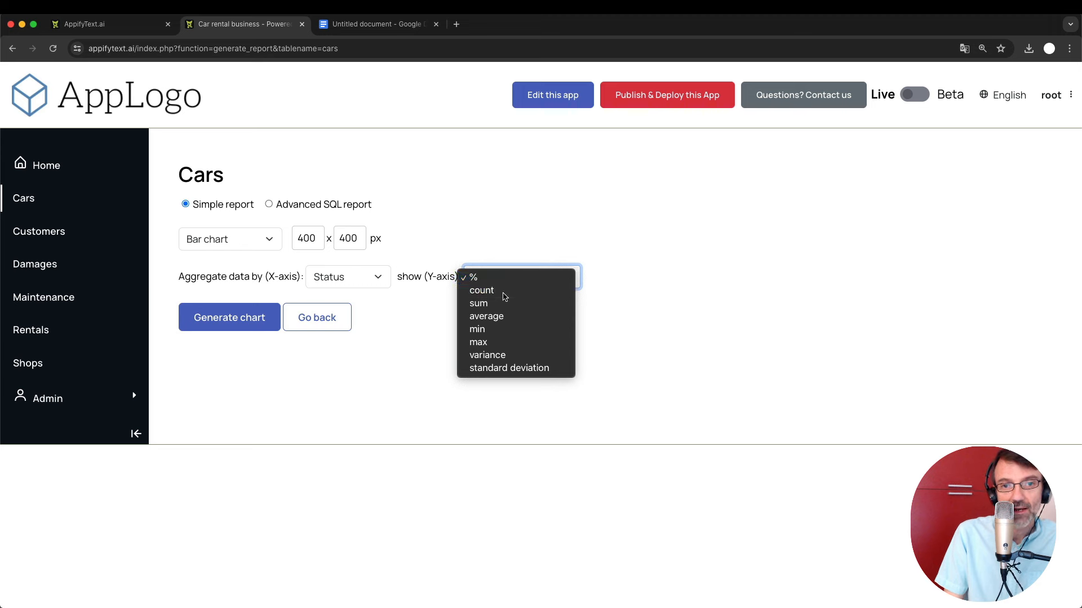
{"action": "left_click", "coordinate": [504, 293]}
{"action": "left_click", "coordinate": [237, 316]}
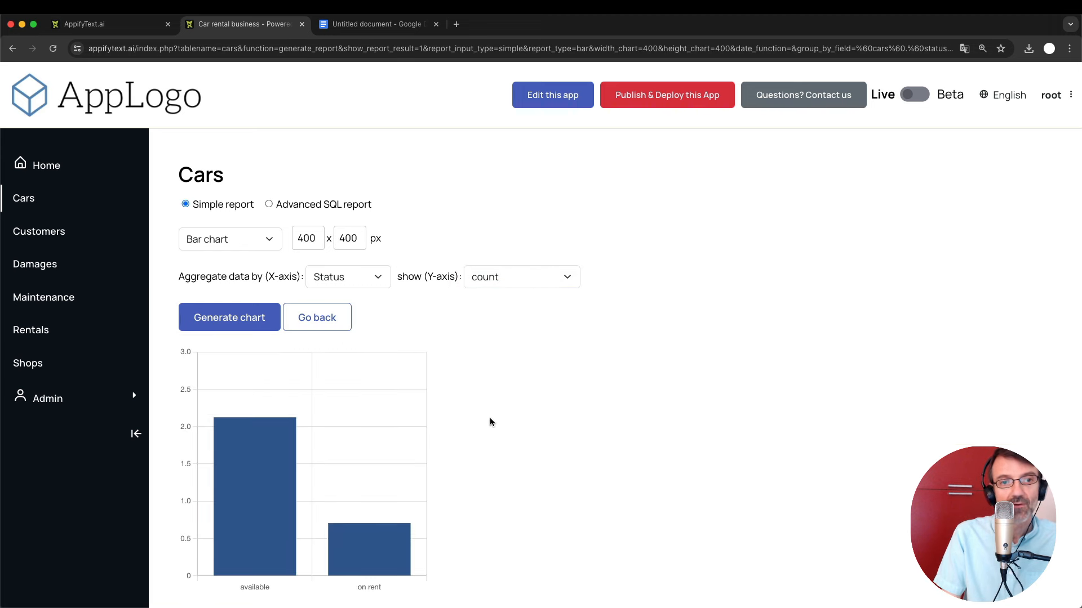
{"action": "scroll", "coordinate": [489, 422], "scroll_direction": "down", "scroll_amount": 2}
{"action": "mouse_move", "coordinate": [271, 346]}
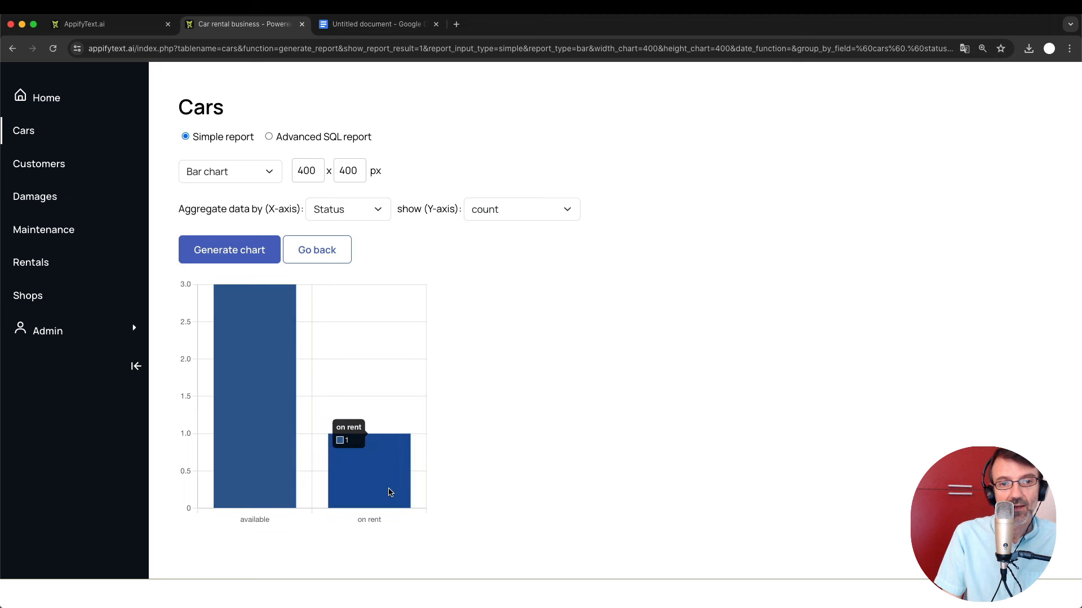
{"action": "scroll", "coordinate": [463, 338], "scroll_direction": "up", "scroll_amount": 2}
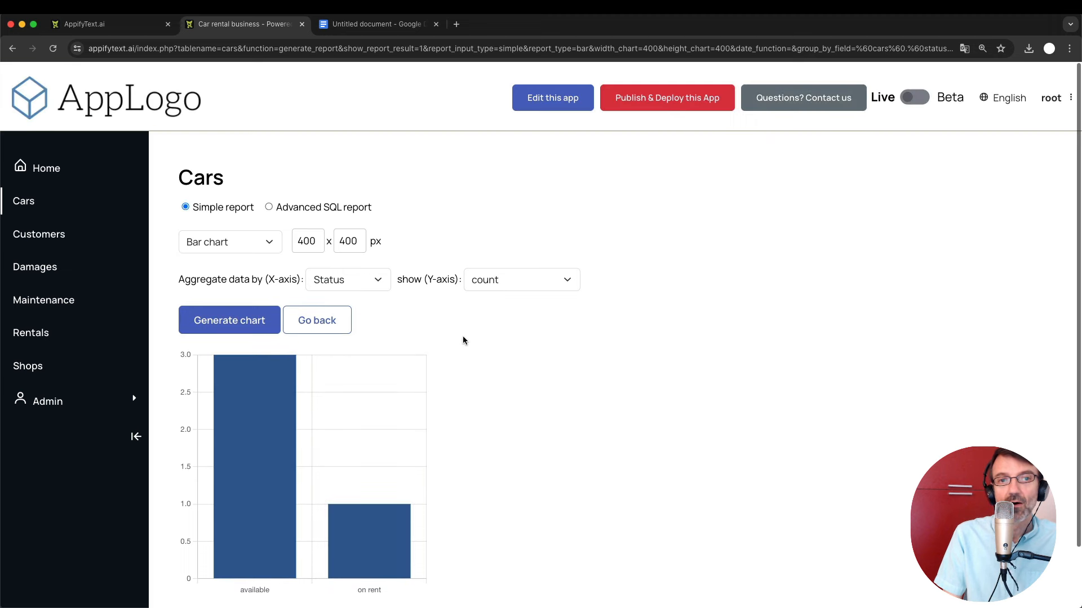
{"action": "left_click", "coordinate": [327, 320]}
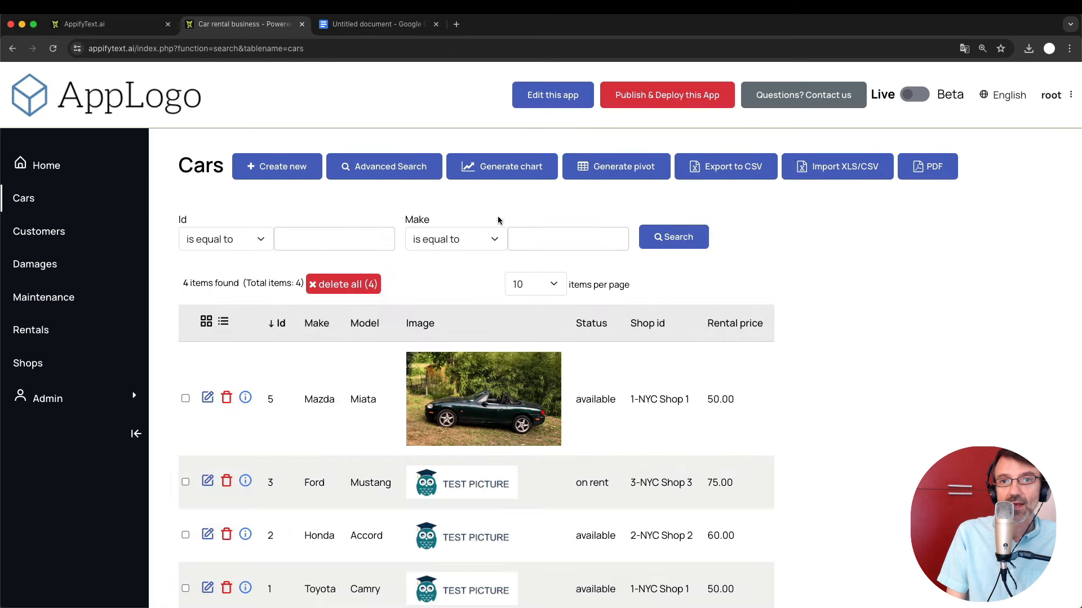
Build a Cars pivot grouped by Status with a count: 3 available, 1 on rent.
{"action": "left_click", "coordinate": [602, 179]}
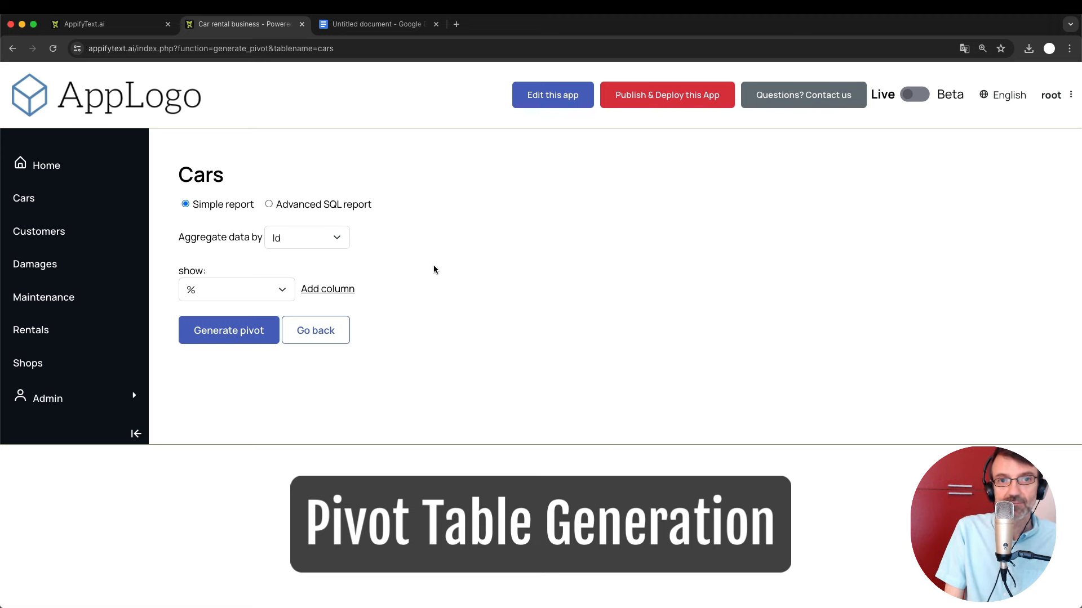
{"action": "left_click", "coordinate": [304, 240]}
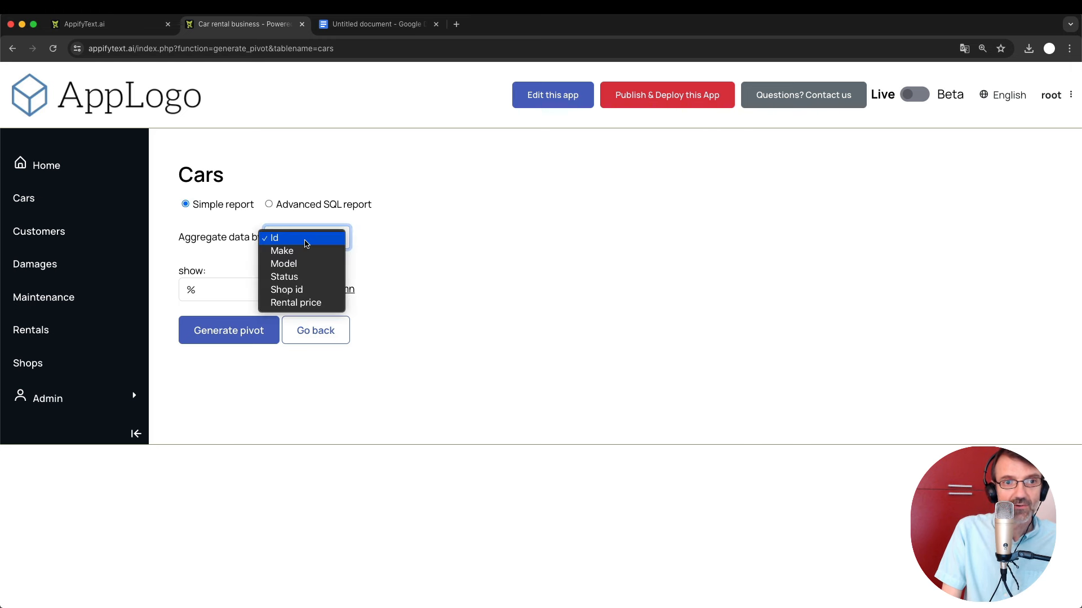
{"action": "left_click", "coordinate": [293, 278]}
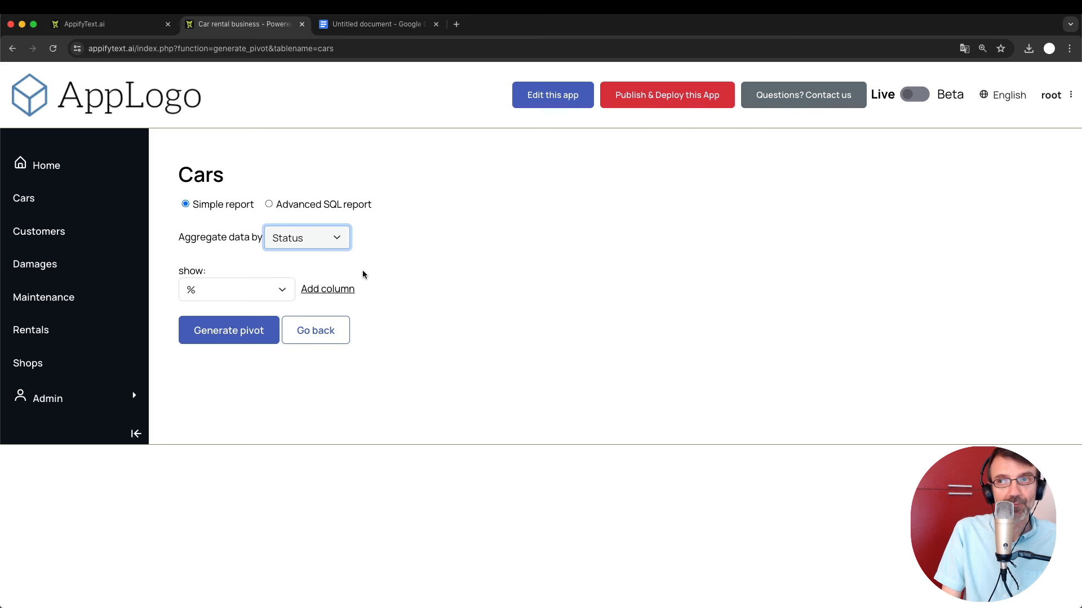
{"action": "left_click", "coordinate": [220, 293]}
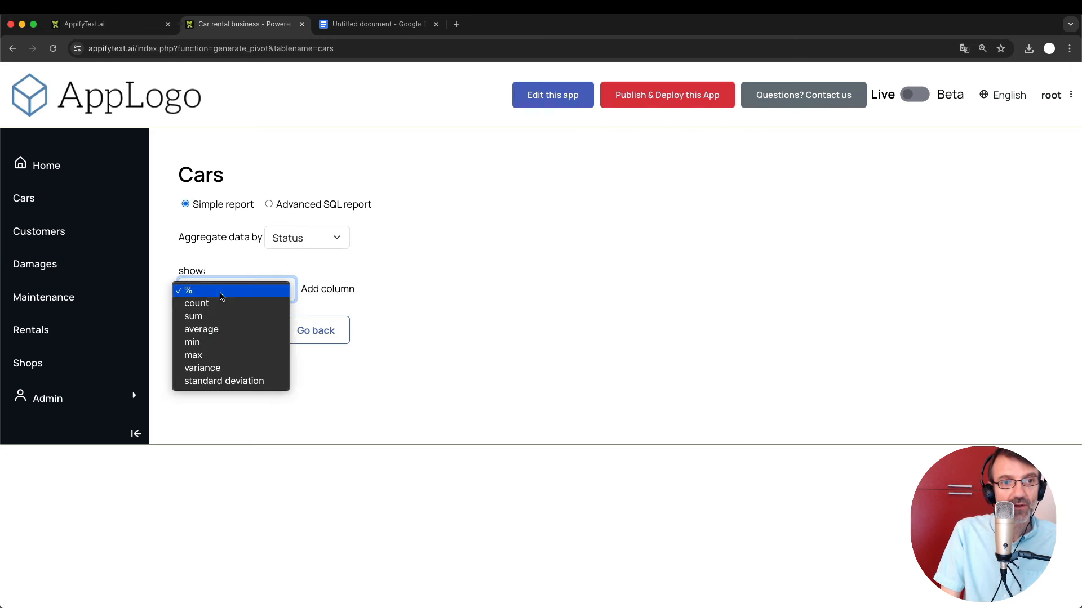
{"action": "left_click", "coordinate": [221, 306]}
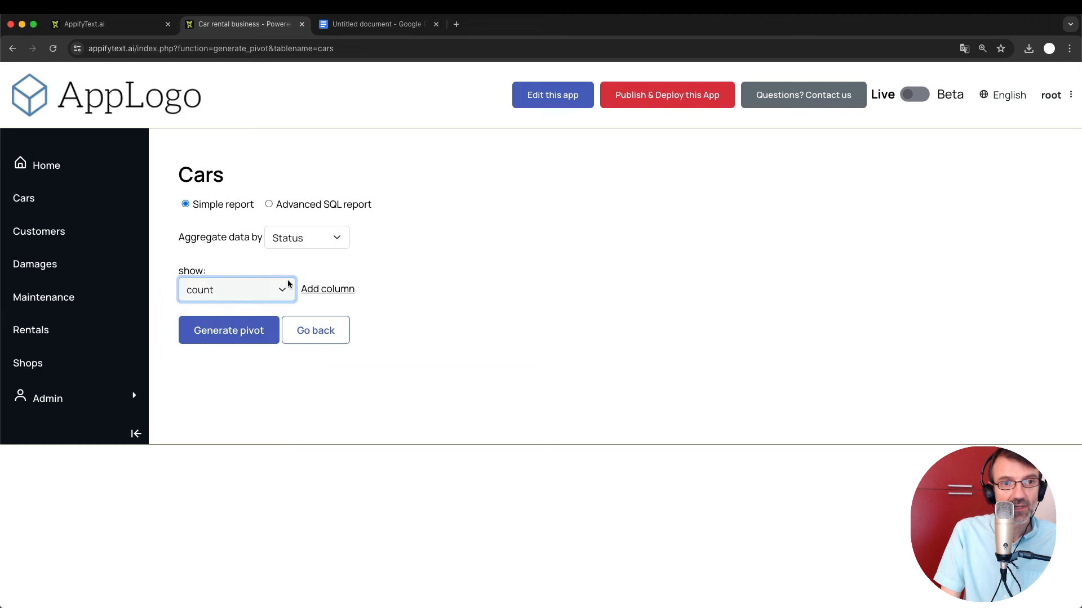
{"action": "left_click", "coordinate": [320, 292]}
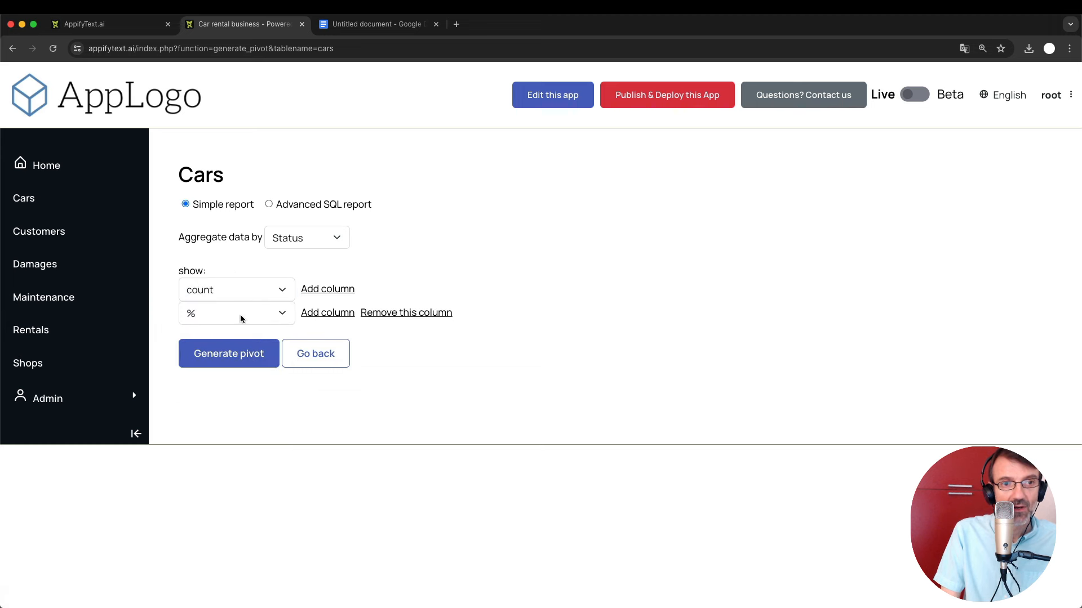
{"action": "left_click", "coordinate": [256, 355]}
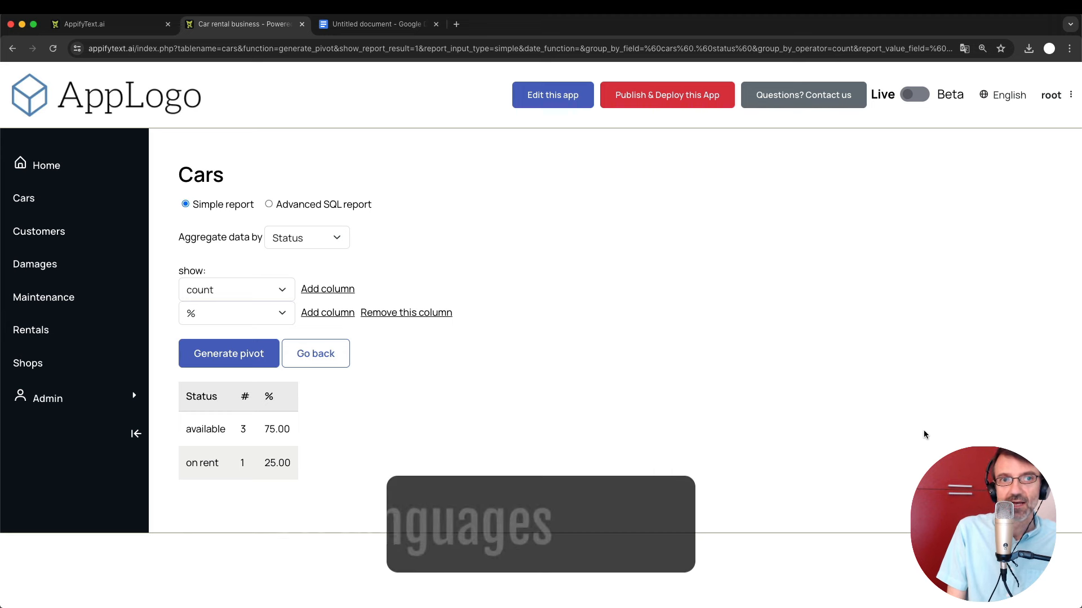
Dismiss the language list and return to the Cars list.
{"action": "left_click", "coordinate": [1005, 96]}
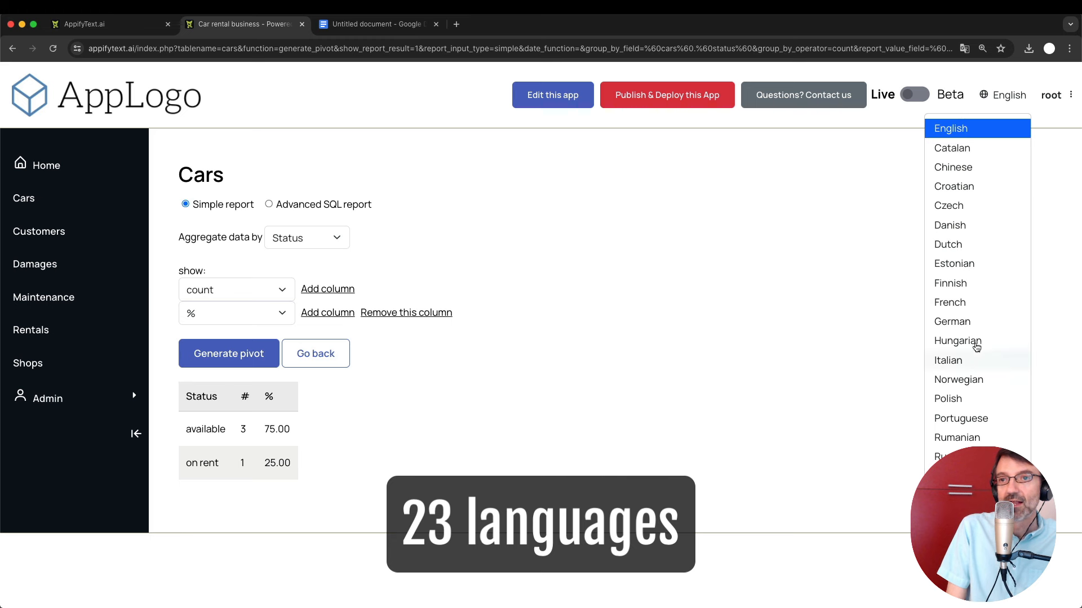
{"action": "left_click", "coordinate": [828, 262]}
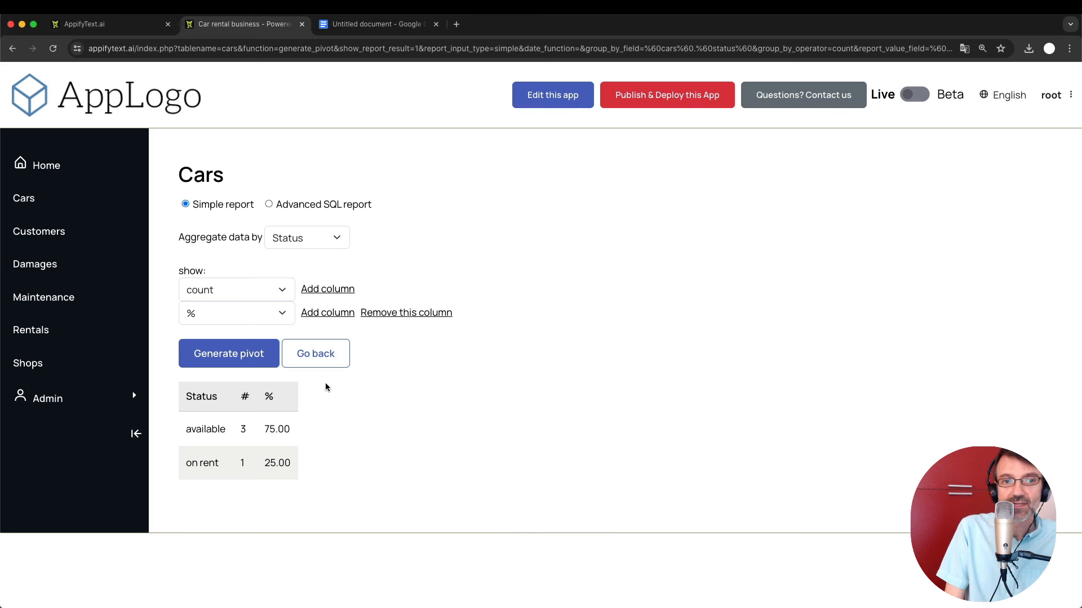
{"action": "left_click", "coordinate": [24, 198]}
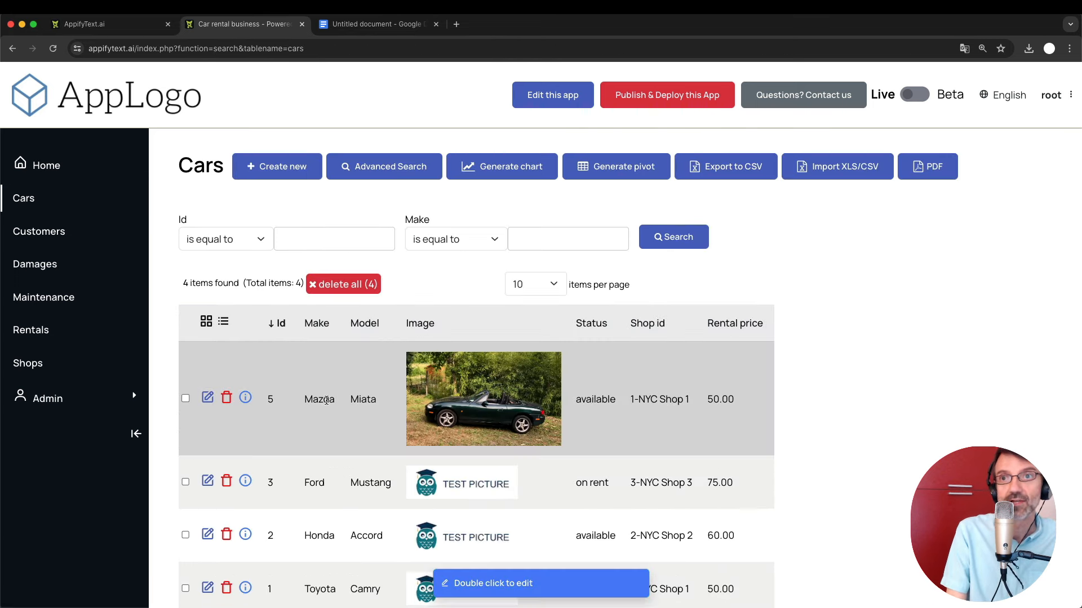
Zoom the blank Google Docs notes document to 125%.
{"action": "left_click", "coordinate": [375, 24]}
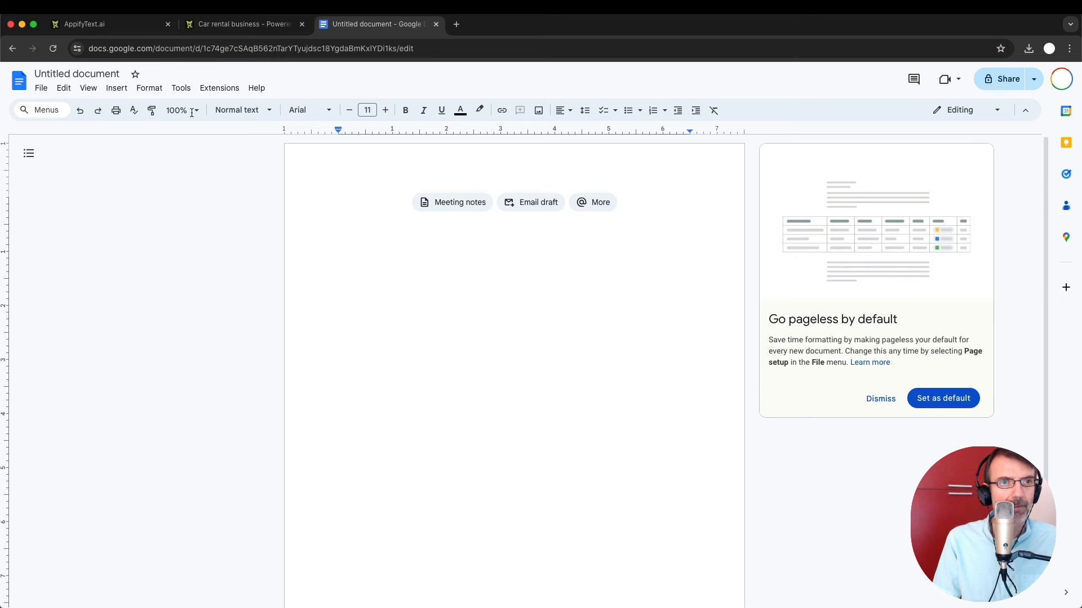
{"action": "left_click", "coordinate": [192, 111]}
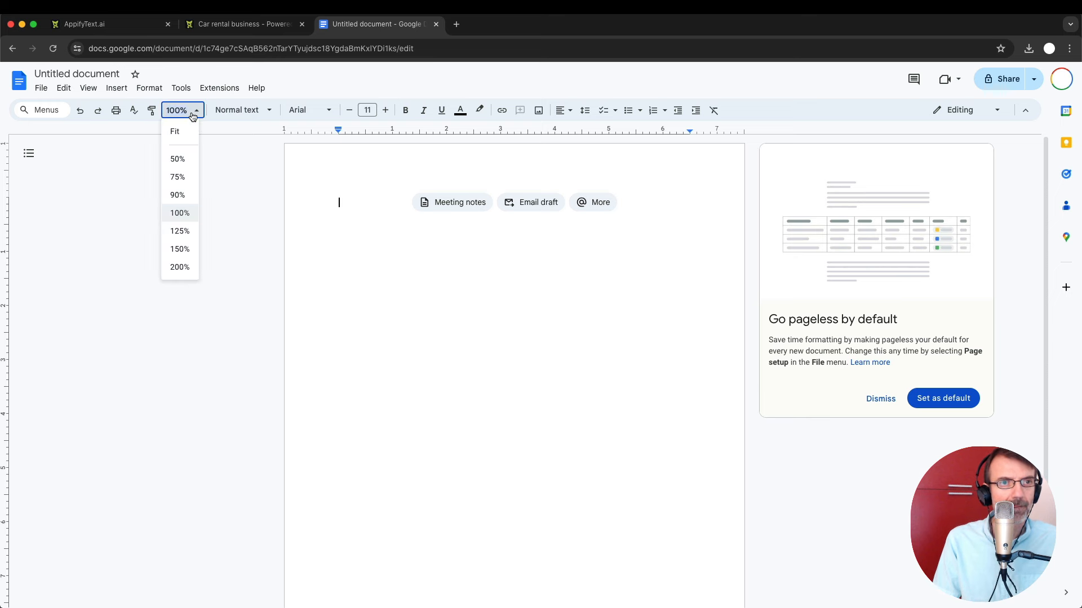
{"action": "left_click", "coordinate": [180, 232]}
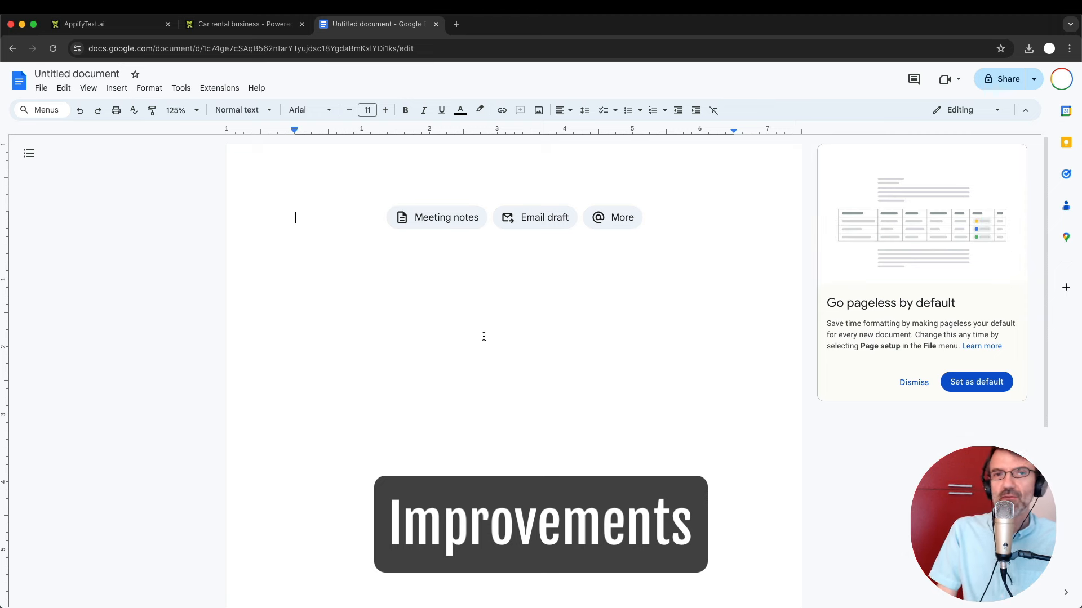
Switch to the AppifyText.ai home page tab listing the App library.
{"action": "left_click", "coordinate": [236, 26]}
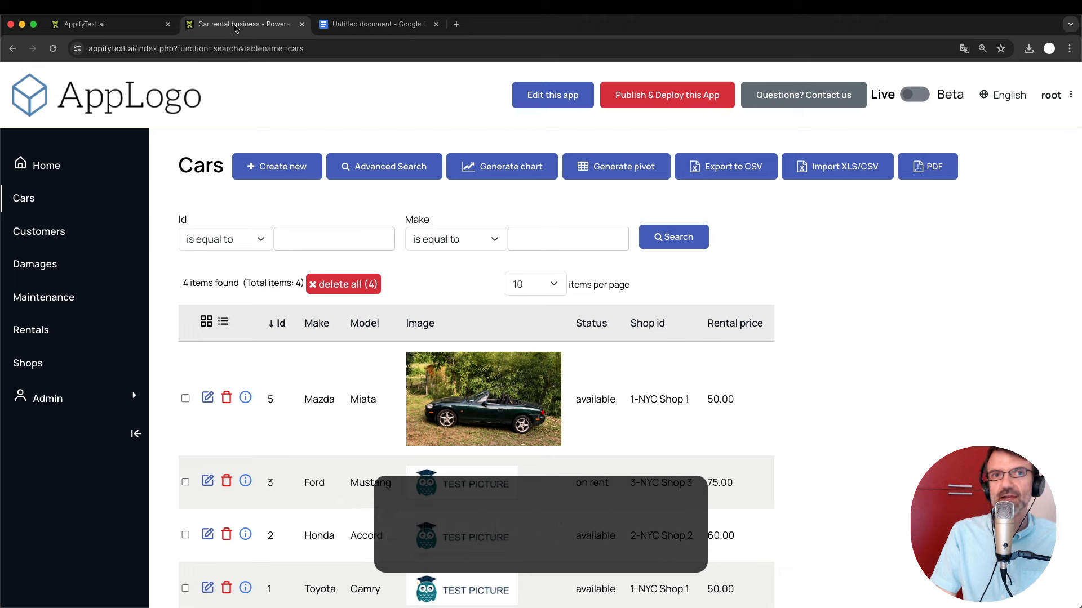
{"action": "left_click", "coordinate": [361, 24]}
{"action": "left_click", "coordinate": [226, 26]}
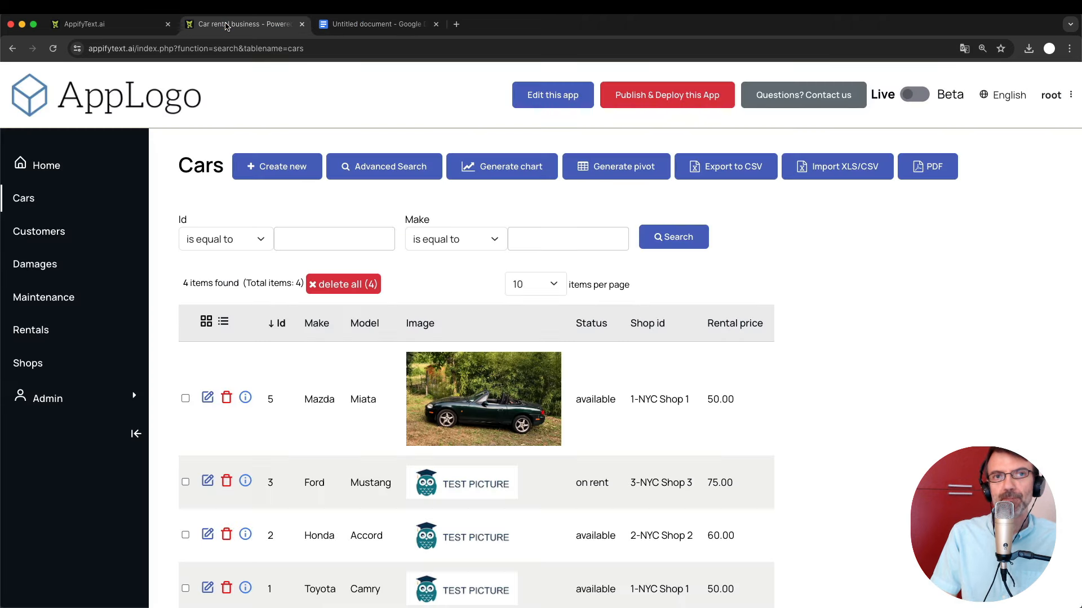
{"action": "left_click", "coordinate": [141, 25]}
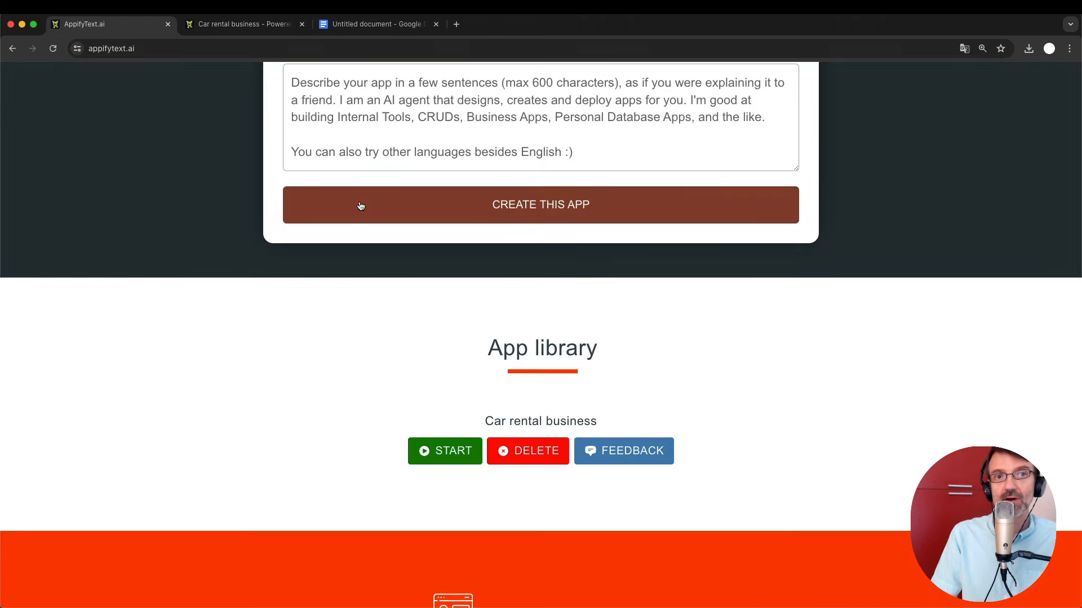
Return to the Car rental business app's Cars list of 4 cars, led by the Mazda Miata.
{"action": "scroll", "coordinate": [361, 206], "scroll_direction": "up", "scroll_amount": 3}
{"action": "left_click", "coordinate": [237, 24]}
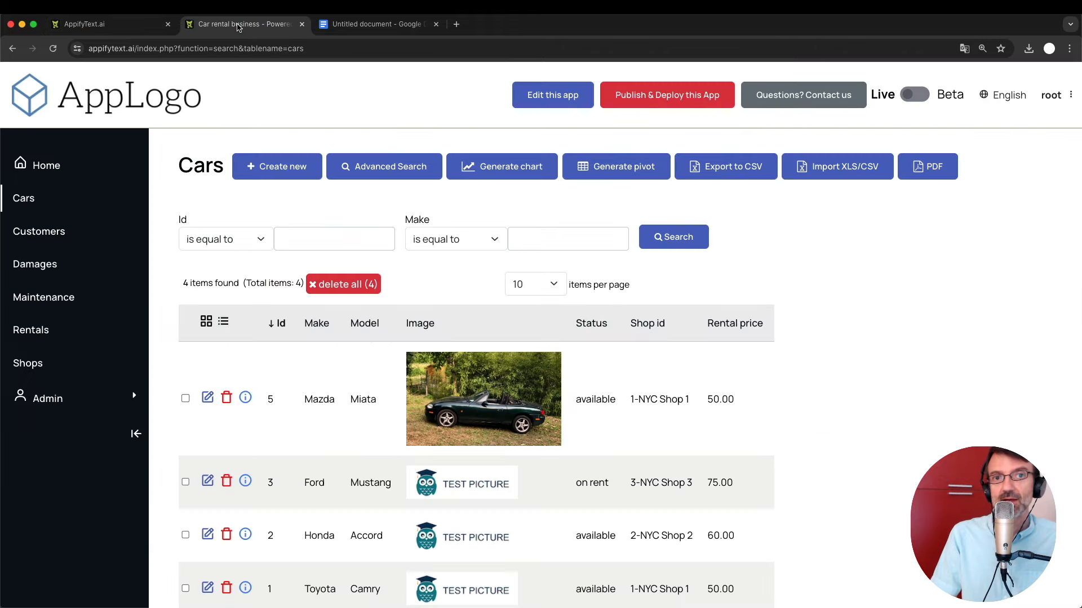
{"action": "left_click", "coordinate": [143, 24]}
{"action": "left_click", "coordinate": [252, 28]}
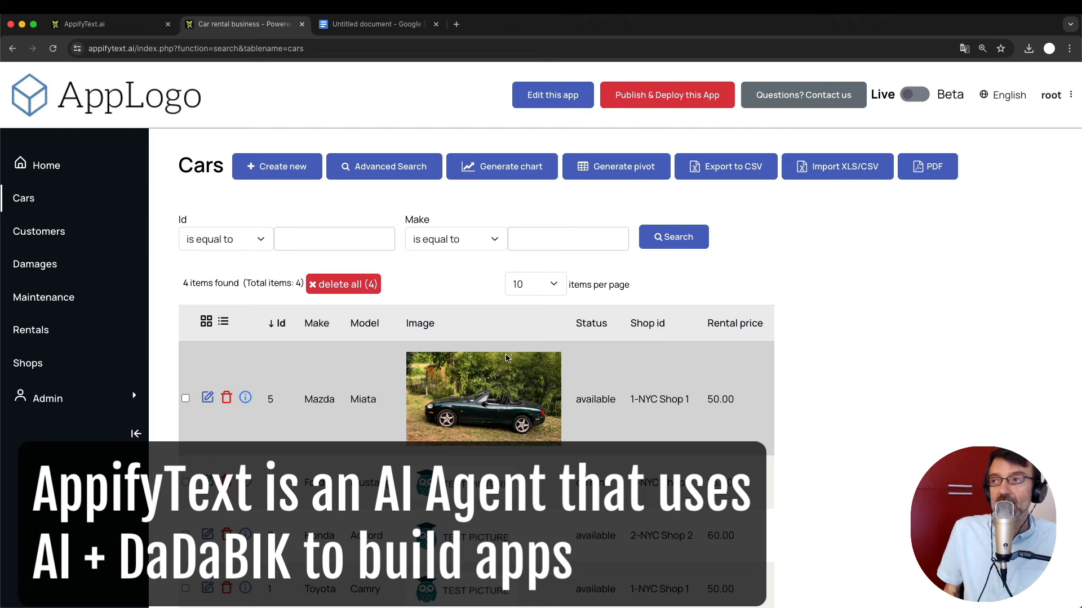
Start the notes document with 'Missing fields' styled as Heading 1, with a new line below.
{"action": "left_click", "coordinate": [376, 24]}
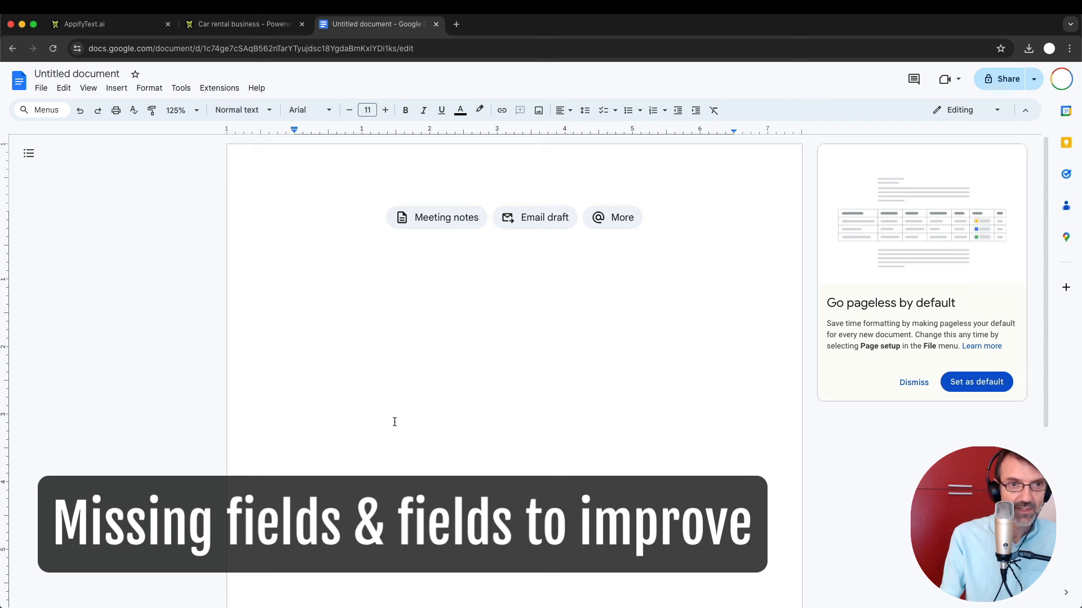
{"action": "type", "text": "Missin"}
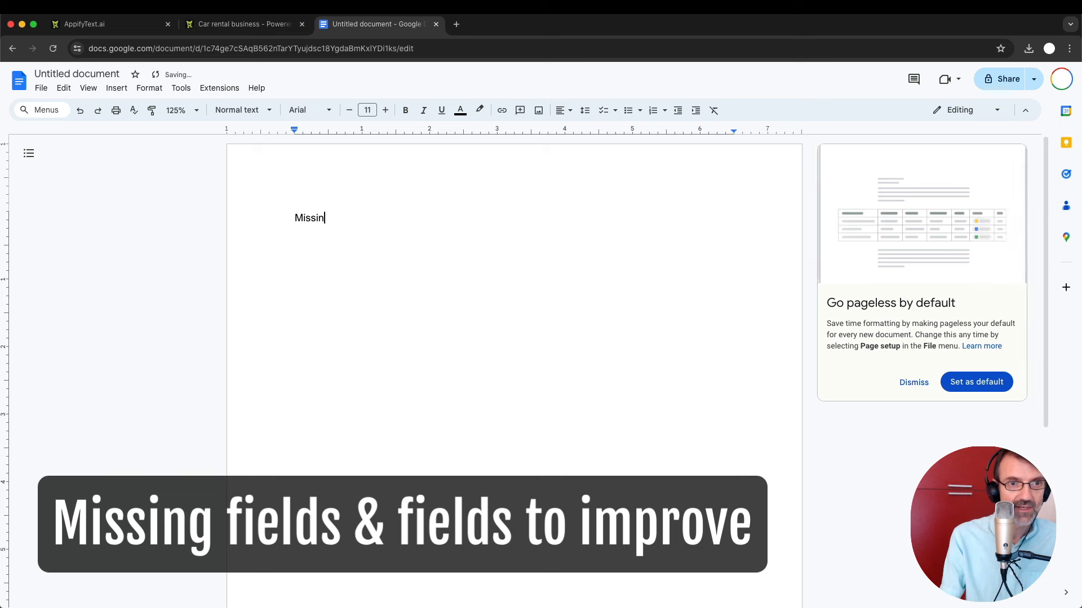
{"action": "type", "text": "g fields"}
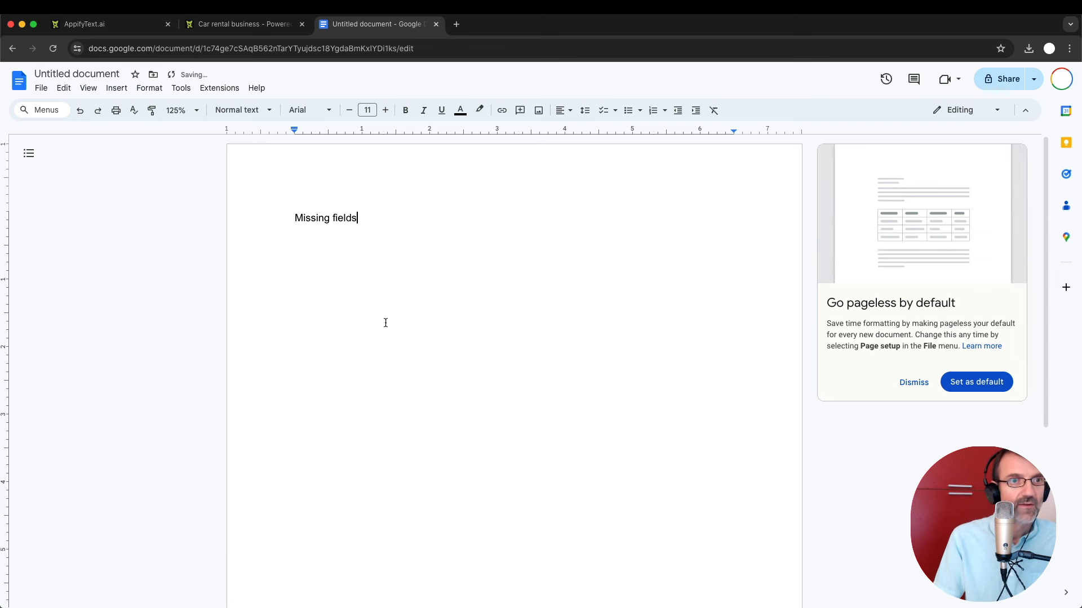
{"action": "key", "text": "super+shift+Left"}
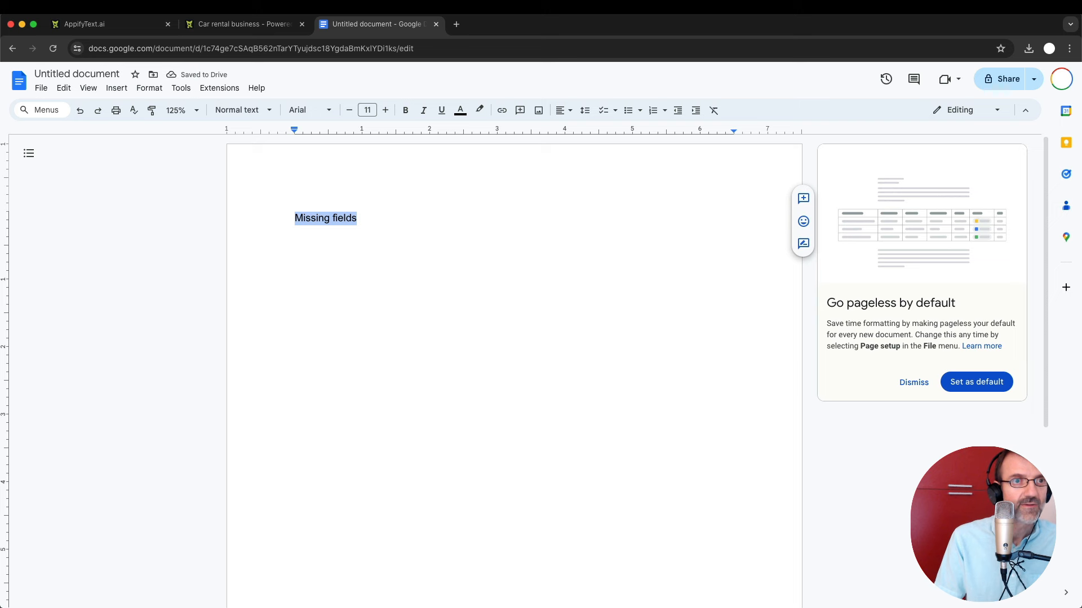
{"action": "left_click", "coordinate": [258, 111]}
{"action": "mouse_move", "coordinate": [258, 191]}
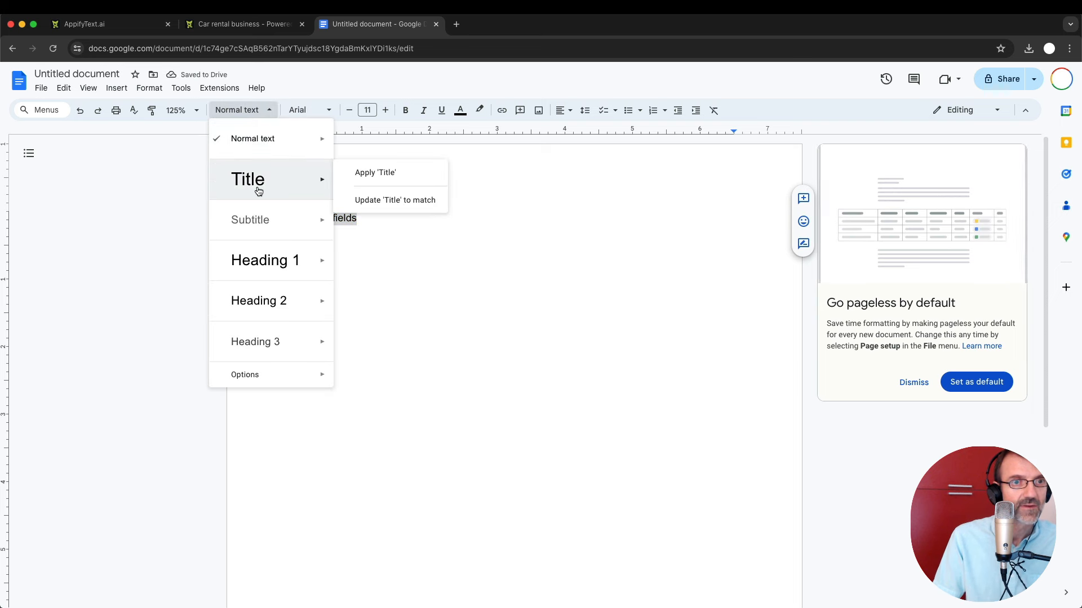
{"action": "mouse_move", "coordinate": [313, 261]}
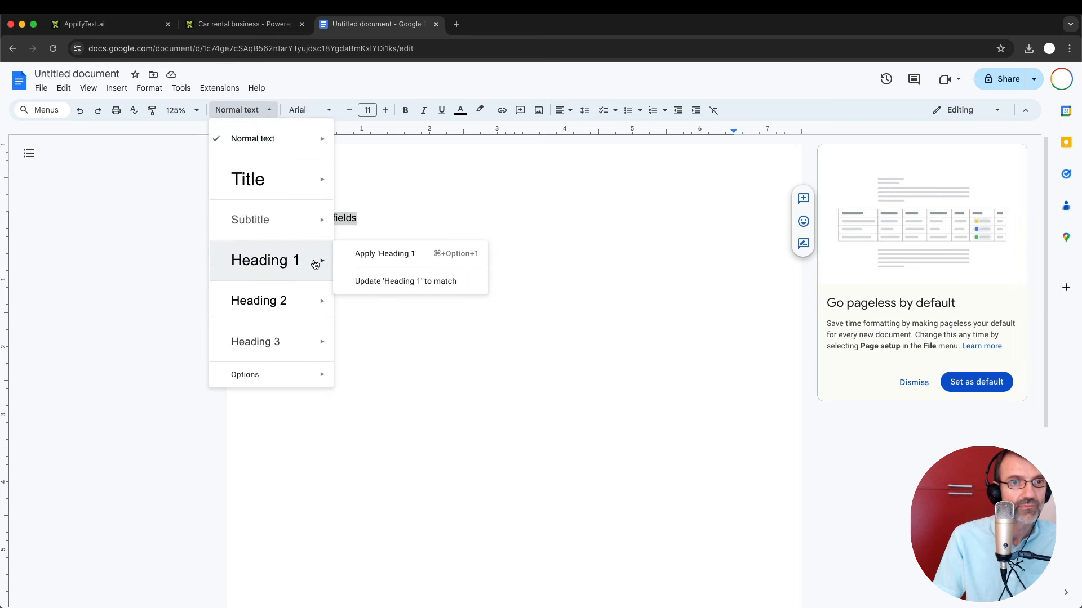
{"action": "left_click", "coordinate": [376, 258]}
{"action": "left_click", "coordinate": [476, 255]}
{"action": "key", "text": "Return"}
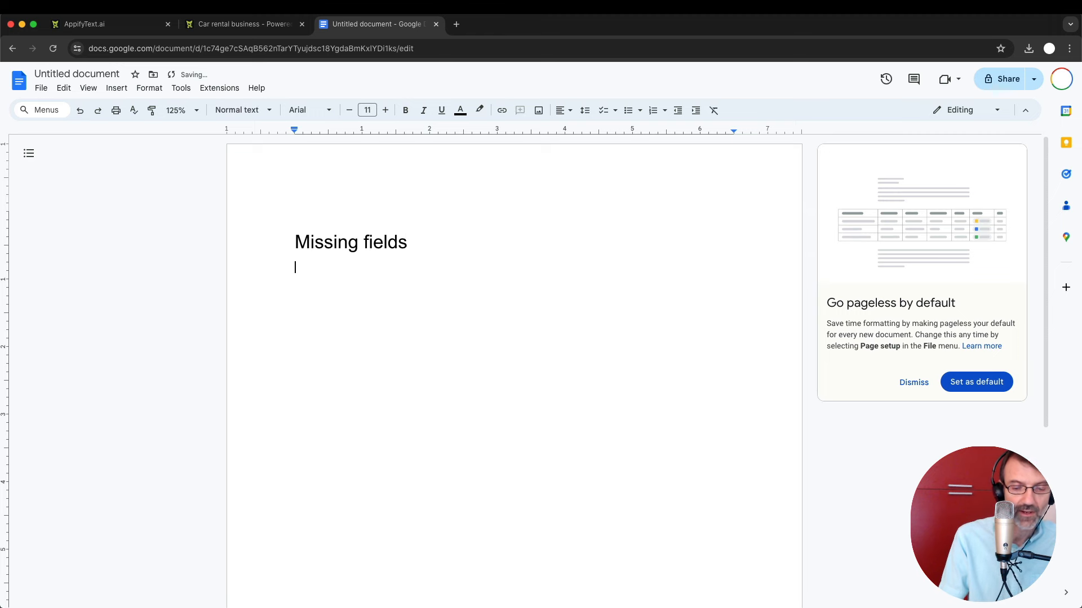
Add the bullet 'Cars ( additional features, type, engine)', then return to the car rental app.
{"action": "key", "text": "super+shift+8"}
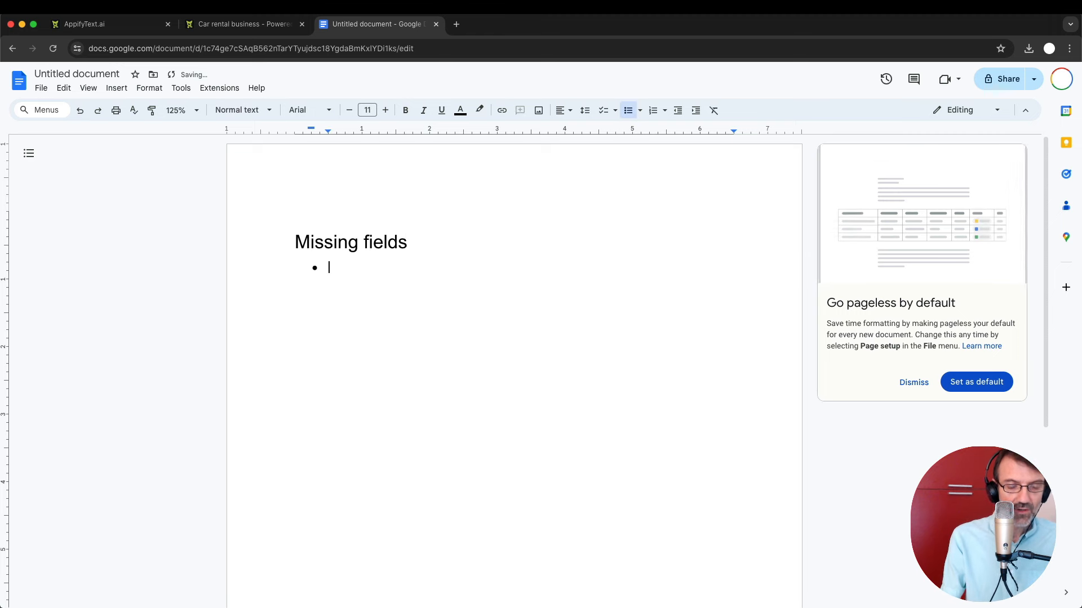
{"action": "type", "text": "Cars ("}
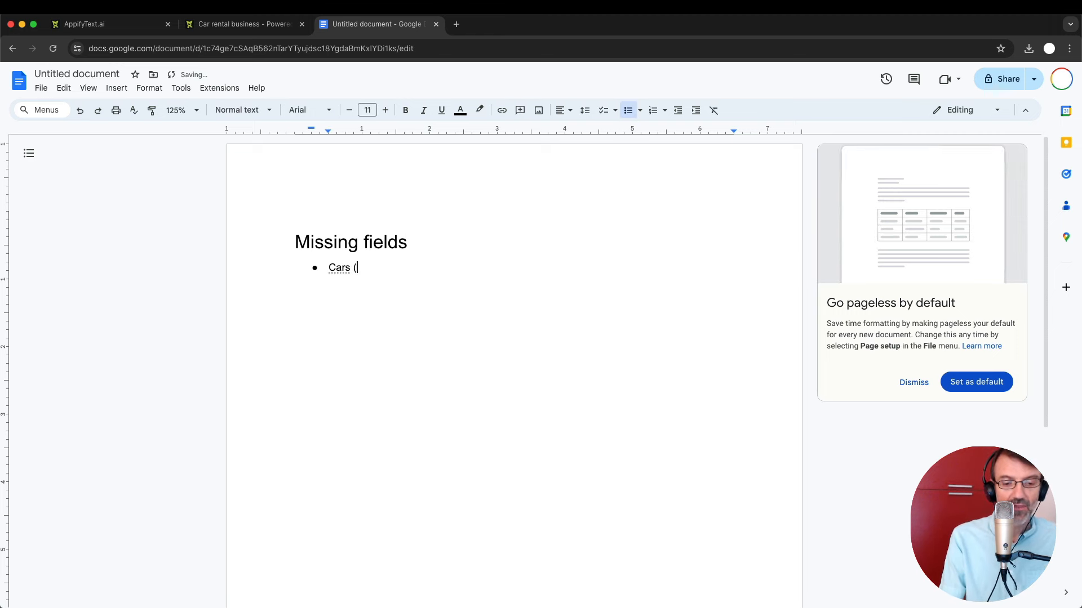
{"action": "type", "text": " addi"}
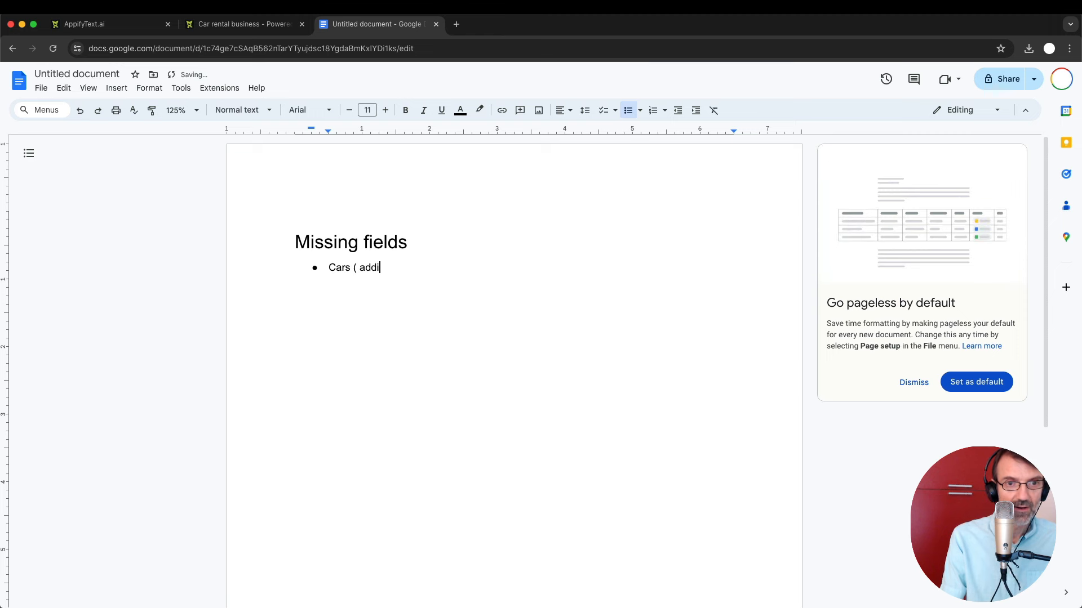
{"action": "type", "text": "tional features,"}
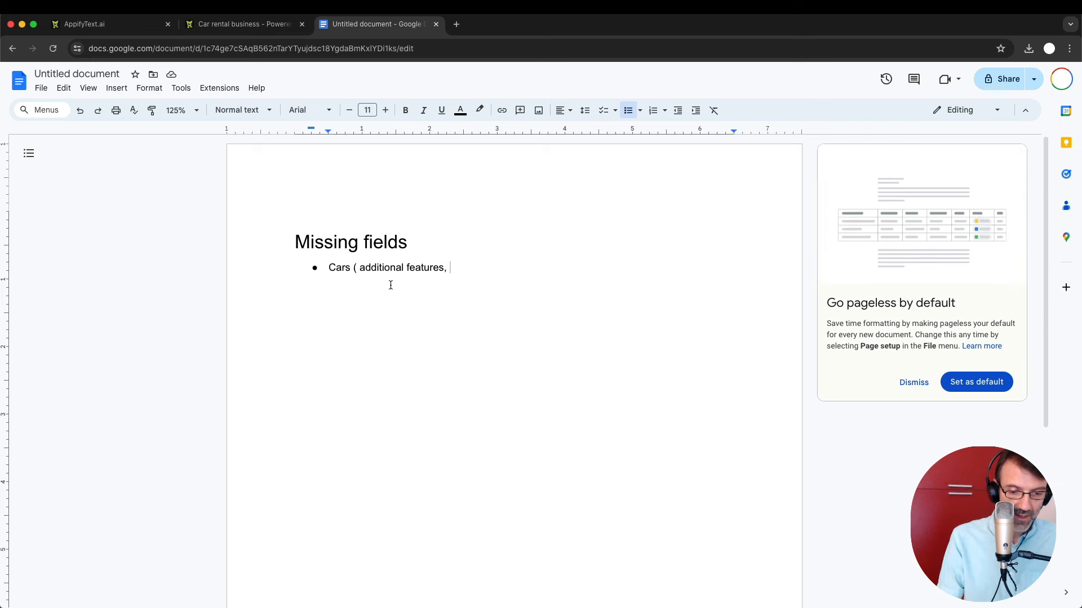
{"action": "type", "text": "type, "}
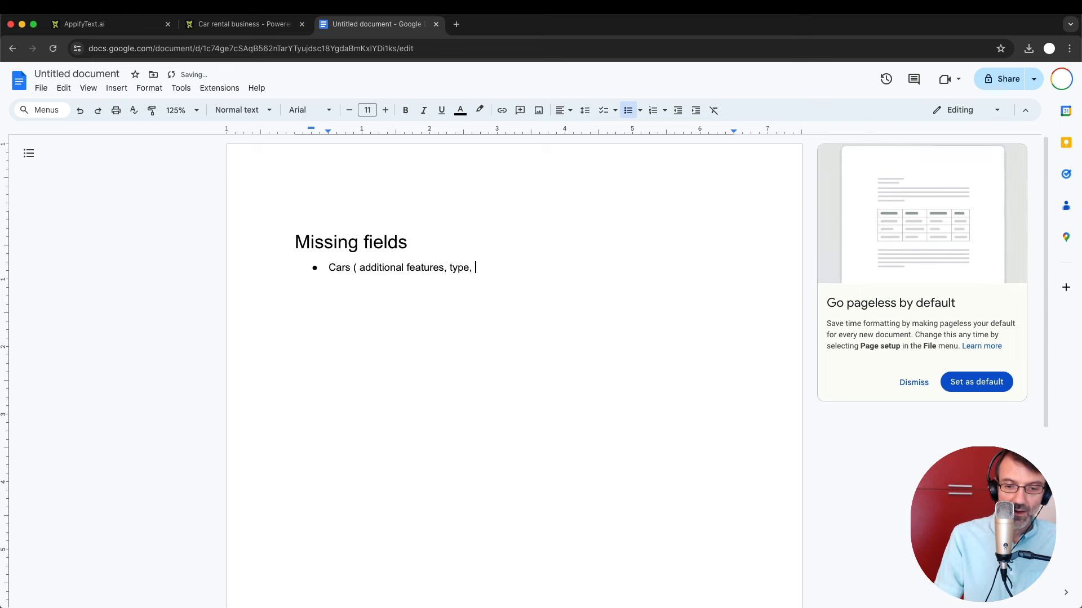
{"action": "type", "text": "engine,"}
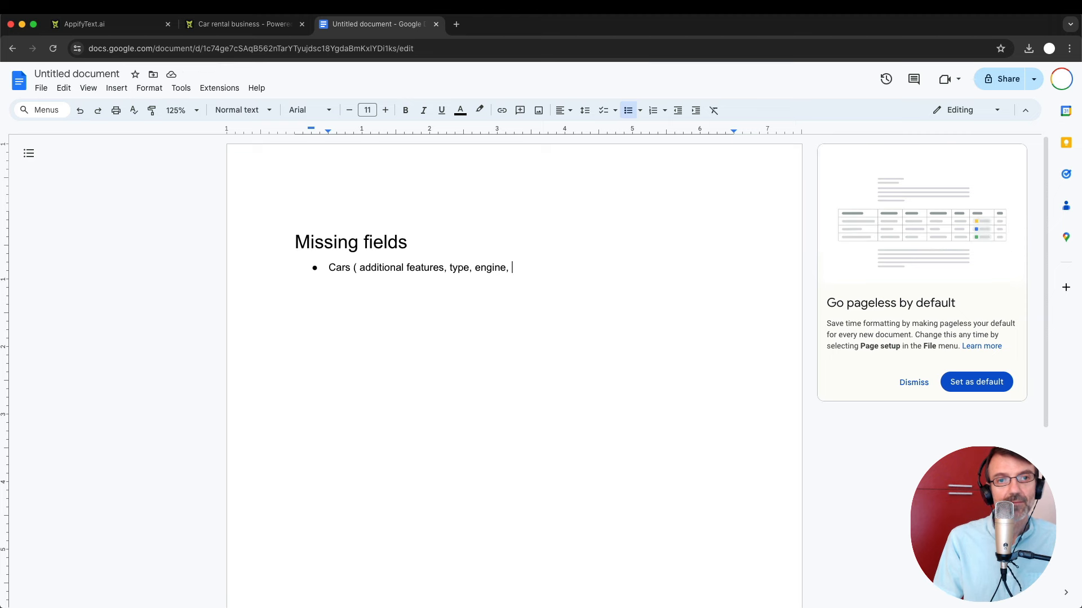
{"action": "key", "text": "BackSpace"}
{"action": "key", "text": "BackSpace"}
{"action": "type", "text": ")"}
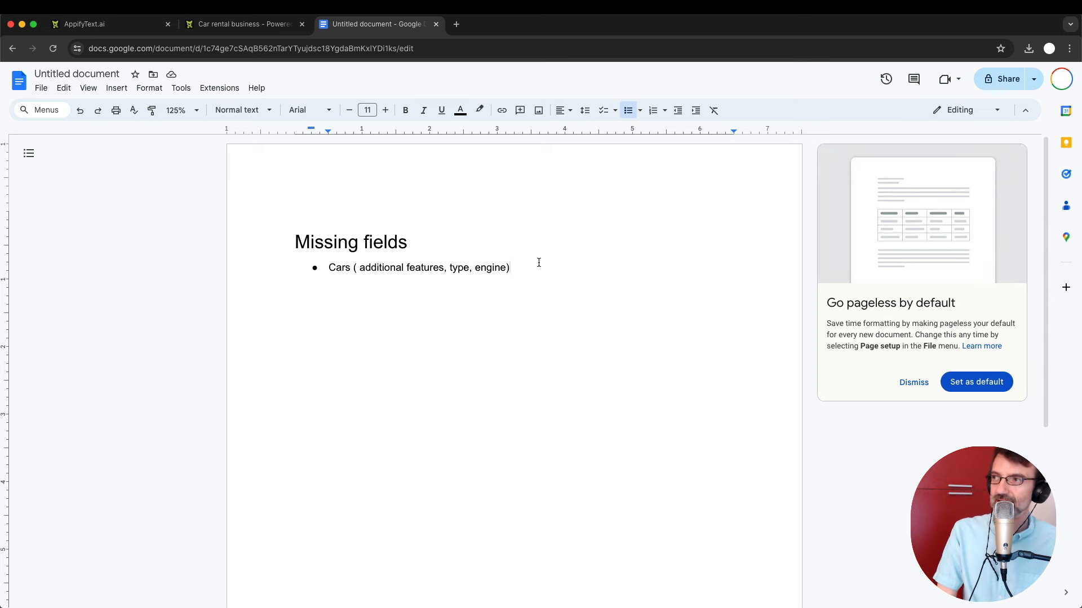
{"action": "left_click", "coordinate": [206, 24]}
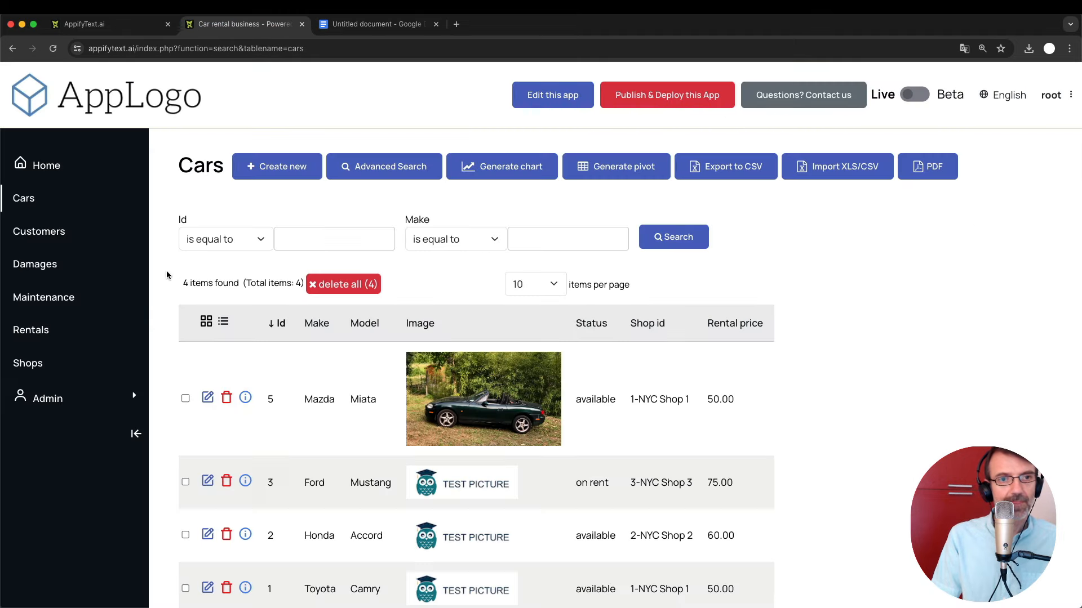
Review the fields on the Mazda Miata's edit form, then return to the notes document.
{"action": "left_click", "coordinate": [208, 397]}
{"action": "scroll", "coordinate": [209, 397], "scroll_direction": "down", "scroll_amount": 6}
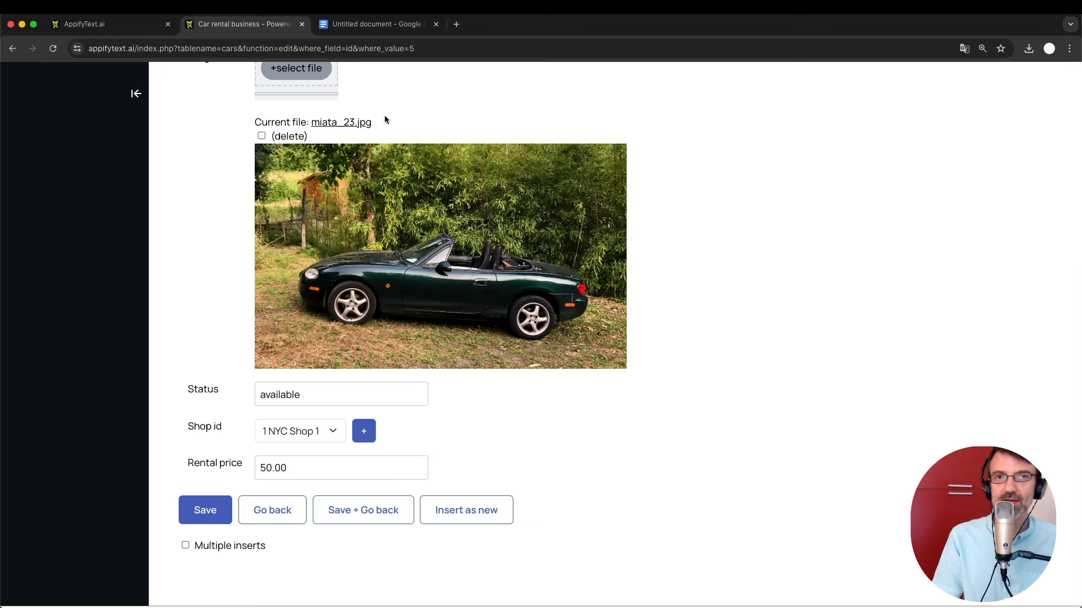
{"action": "left_click", "coordinate": [376, 23]}
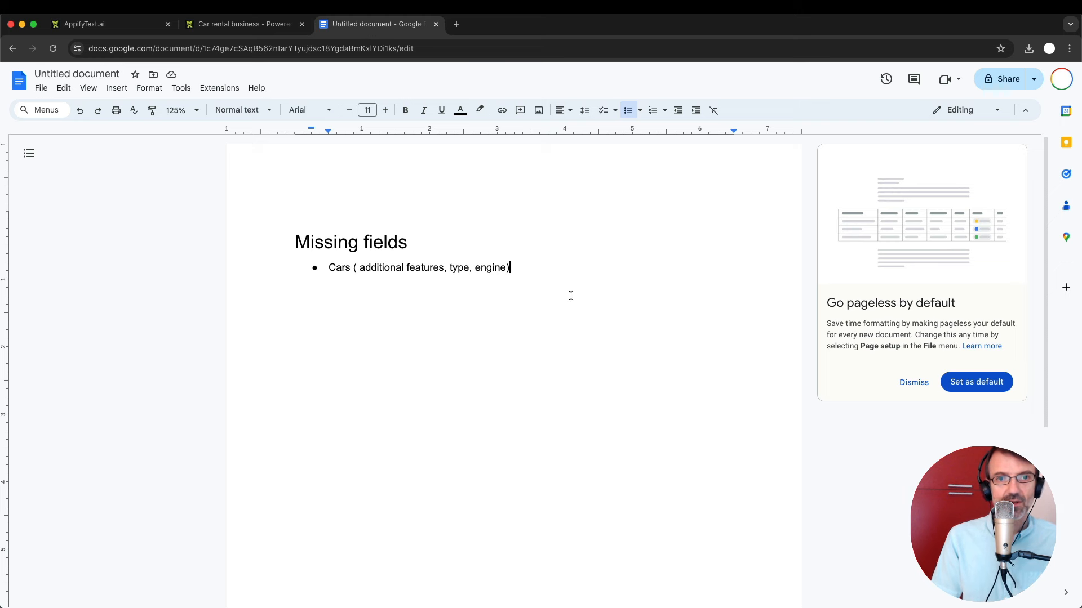
Insert 'missing' into the Cars bullet and extend the heading to 'Missing fields & fields to improve'.
{"action": "left_click", "coordinate": [358, 268]}
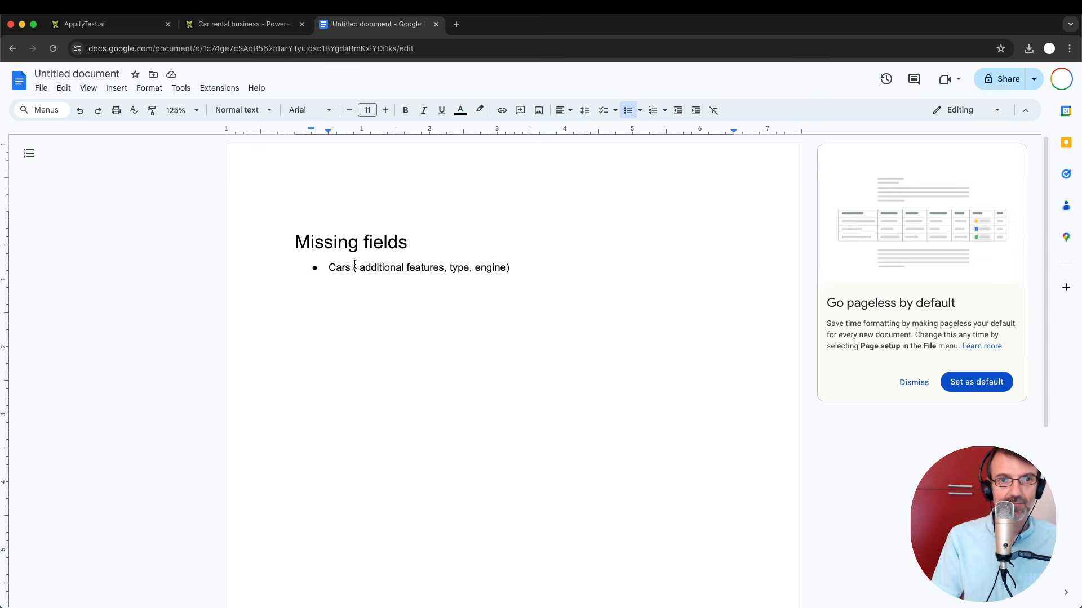
{"action": "type", "text": ",mo"}
{"action": "key", "text": "BackSpace"}
{"action": "key", "text": "BackSpace"}
{"action": "key", "text": "BackSpace"}
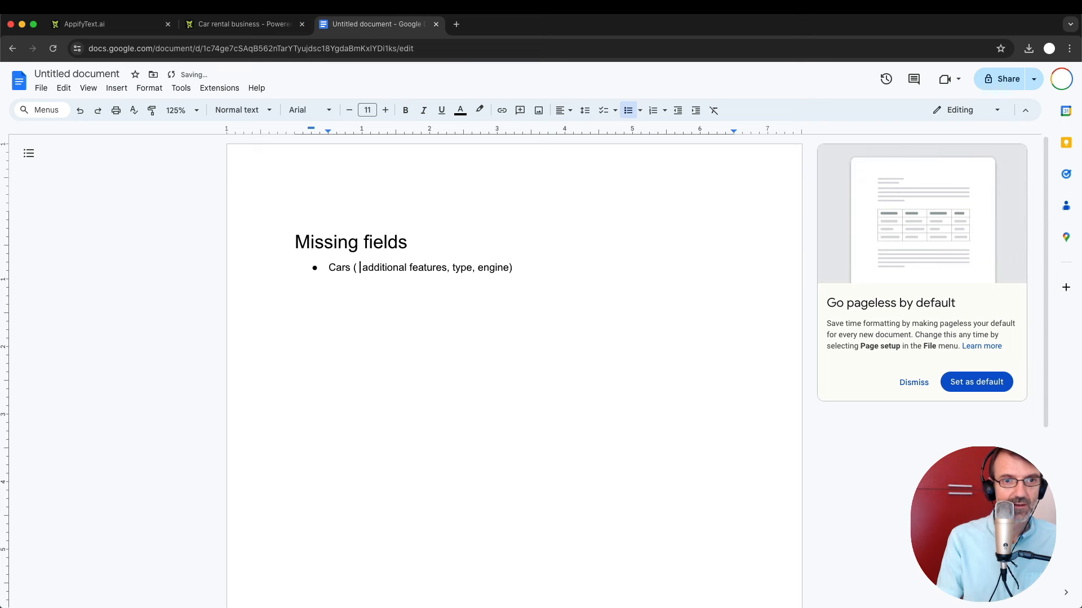
{"action": "type", "text": "missing"}
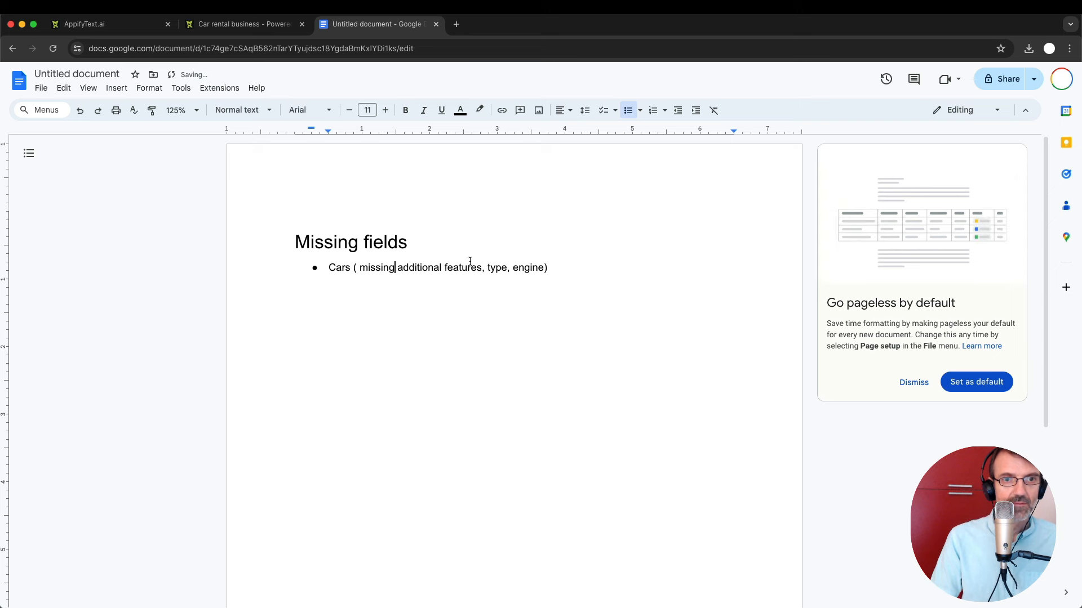
{"action": "left_click", "coordinate": [442, 247]}
{"action": "type", "text": "& "}
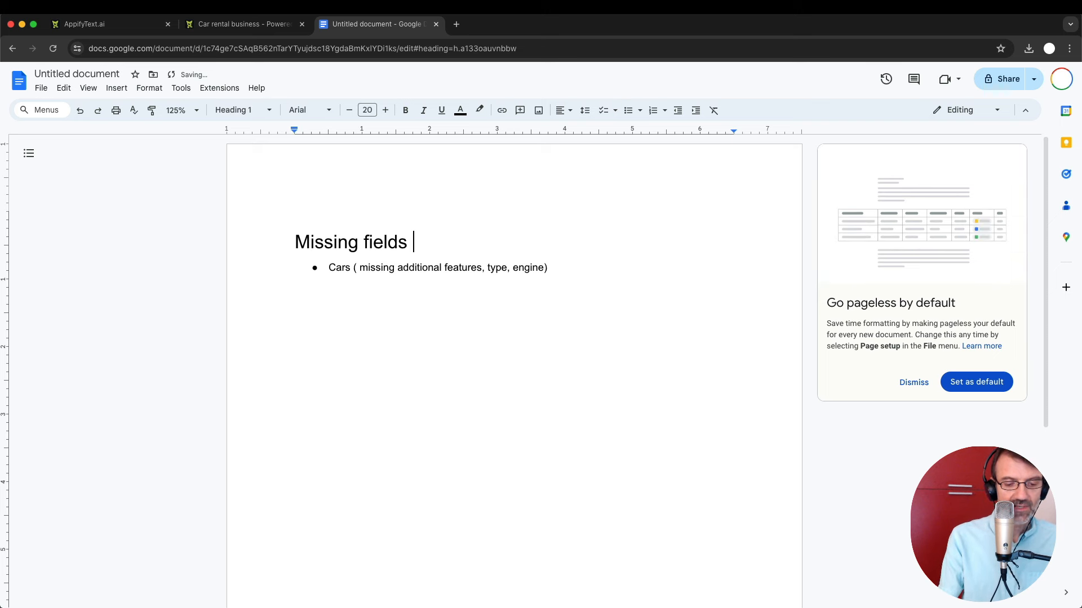
{"action": "type", "text": "fields t"}
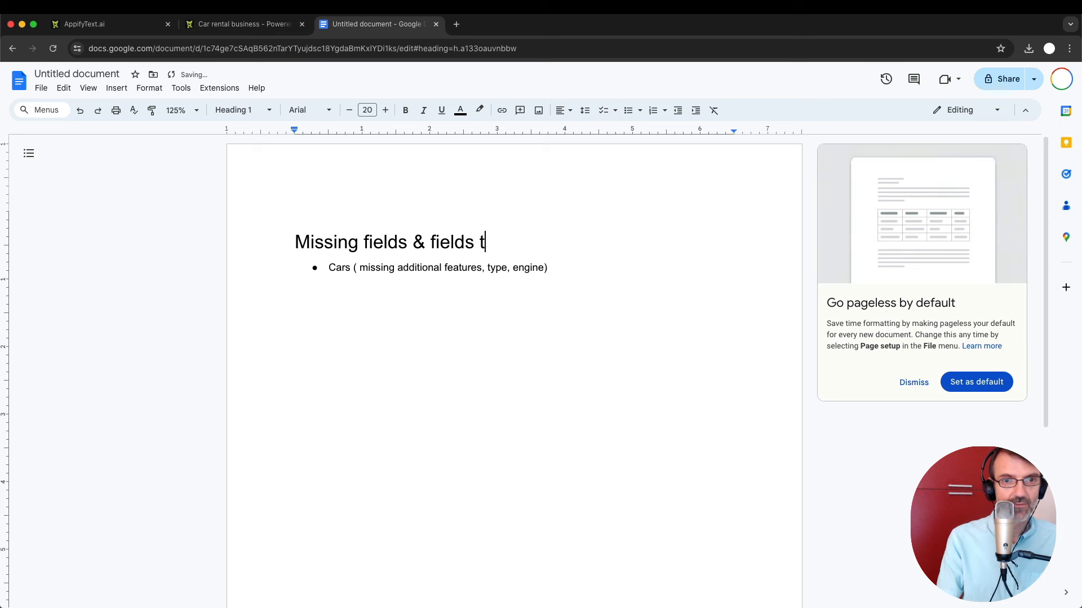
{"action": "type", "text": "o improve"}
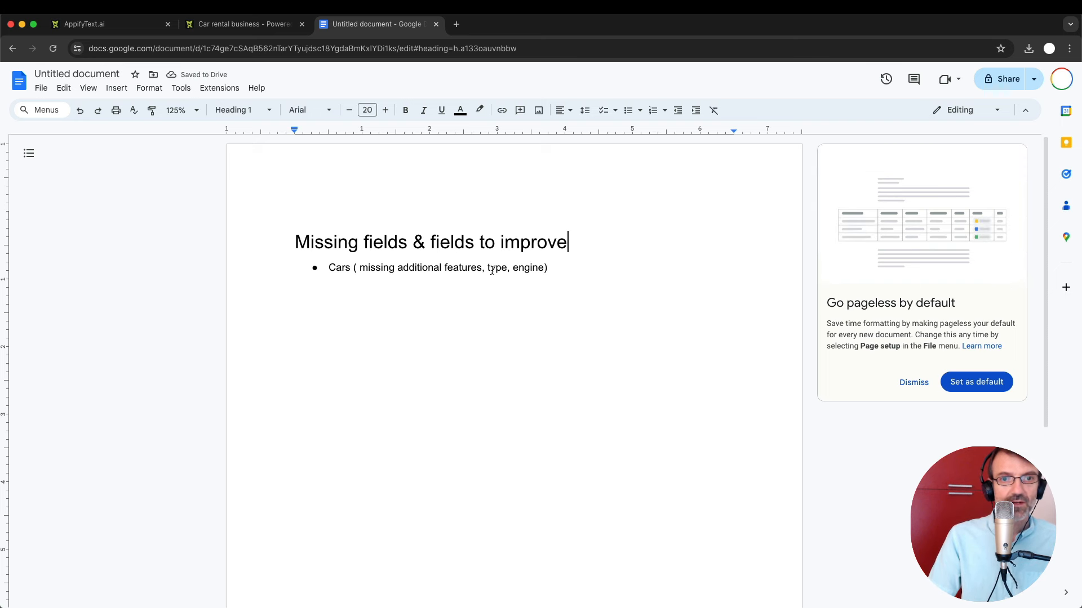
Add 'to improve: status, must be radio button' to the Cars bullet and start a new bullet.
{"action": "left_click", "coordinate": [545, 268]}
{"action": "type", "text": ", to impro"}
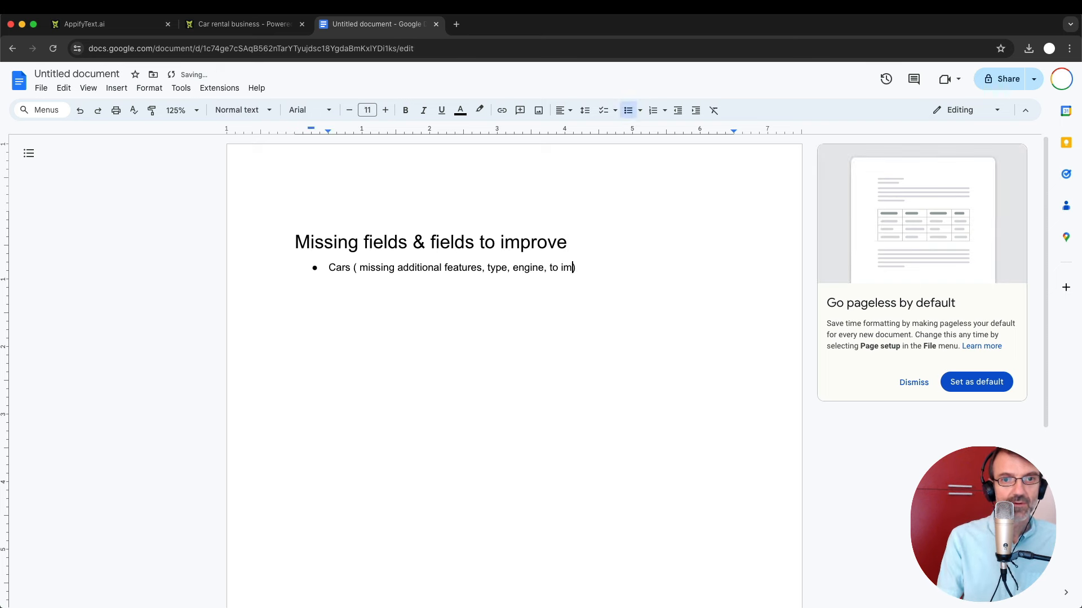
{"action": "type", "text": "ve:"}
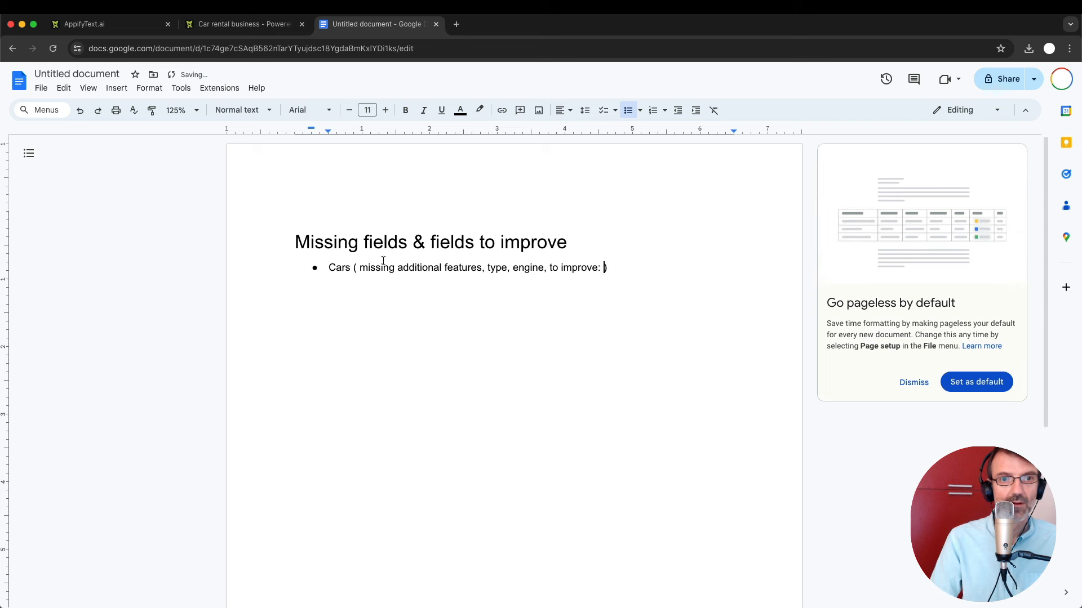
{"action": "left_click", "coordinate": [397, 268]}
{"action": "type", "text": ":"}
{"action": "left_click", "coordinate": [603, 267]}
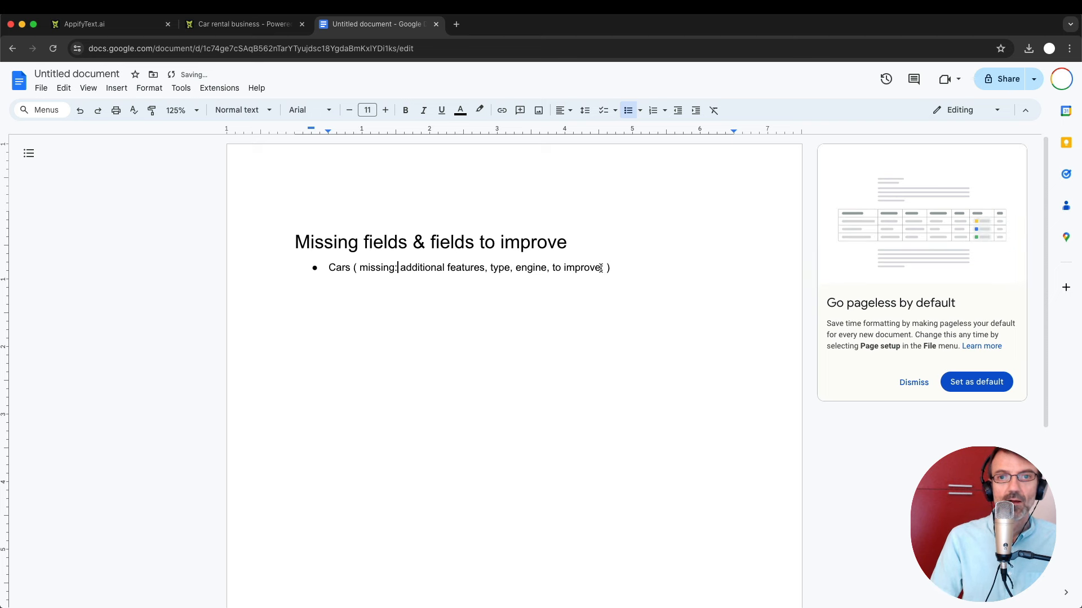
{"action": "type", "text": "statud"}
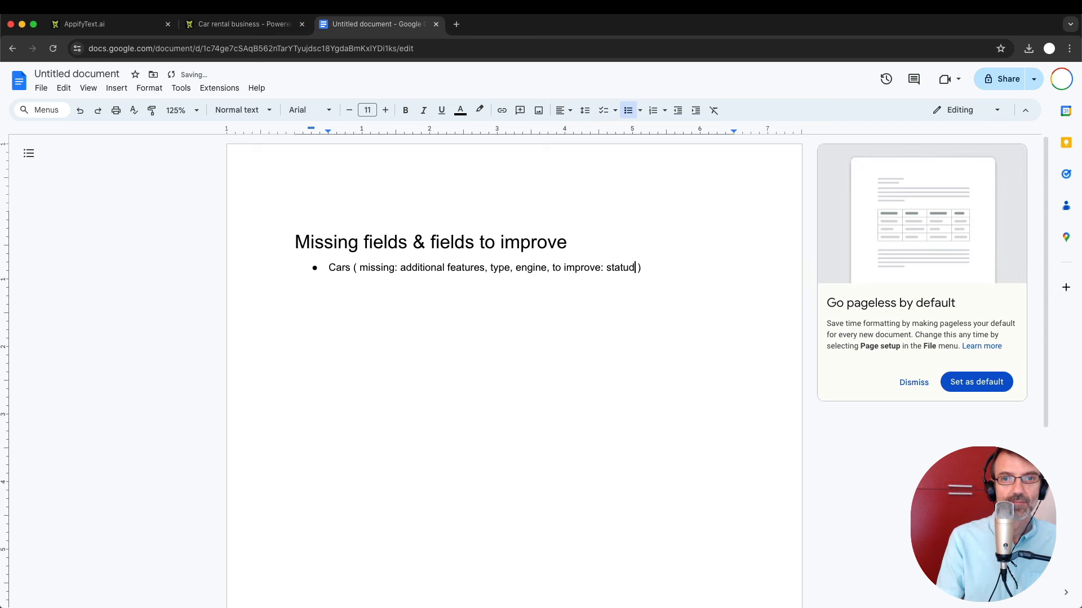
{"action": "type", "text": ", must be "}
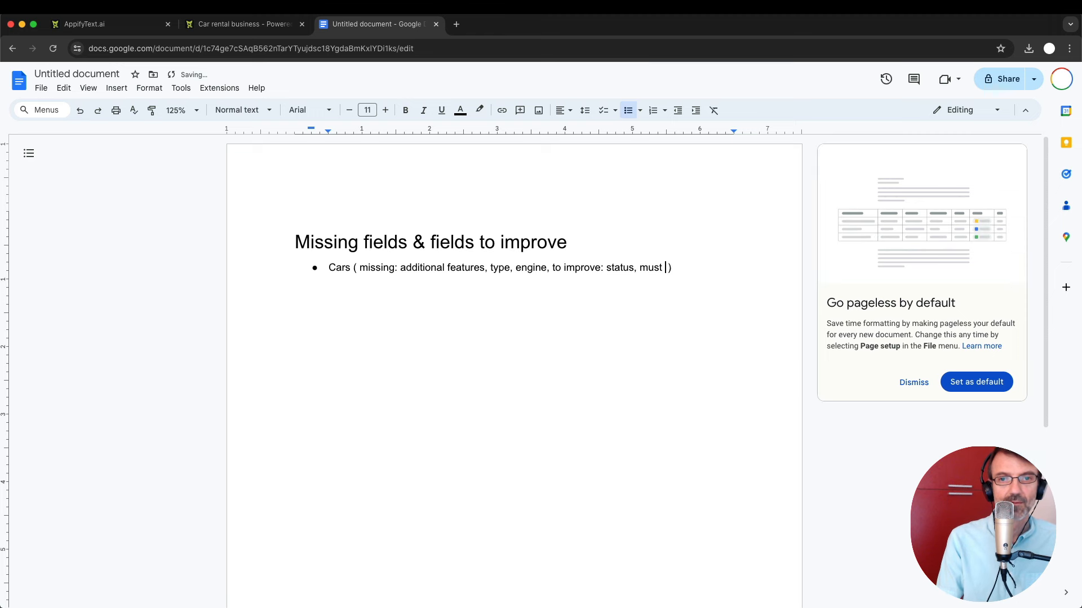
{"action": "type", "text": "radio button"}
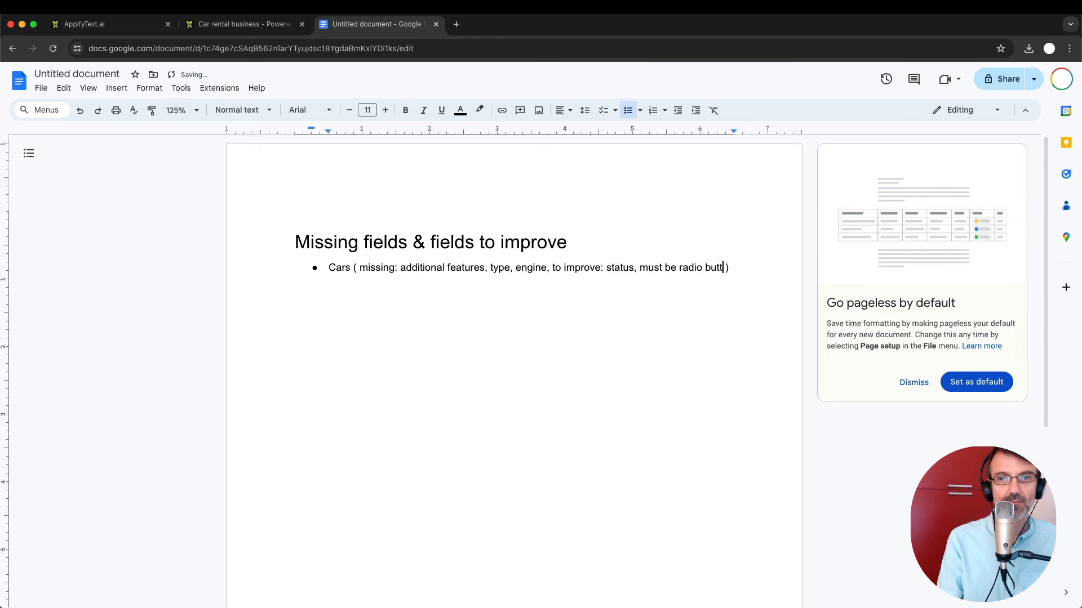
{"action": "key", "text": "Right"}
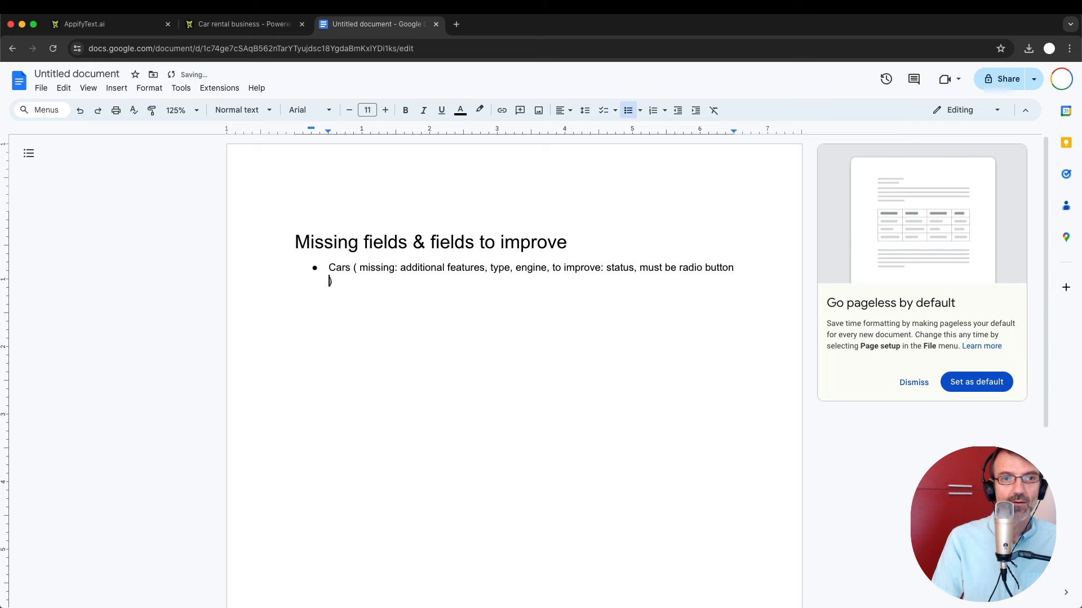
{"action": "key", "text": "BackSpace"}
{"action": "key", "text": "Return"}
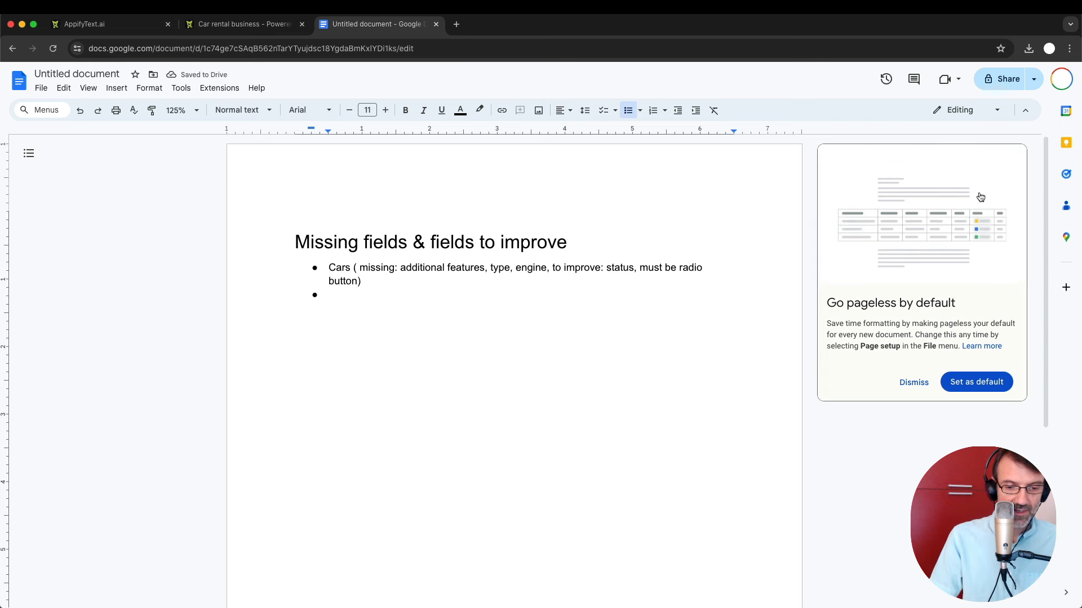
Add the bullet 'Customers (missing: type and for business customers: VAT ID)' and begin the next one.
{"action": "type", "text": "Customers ("}
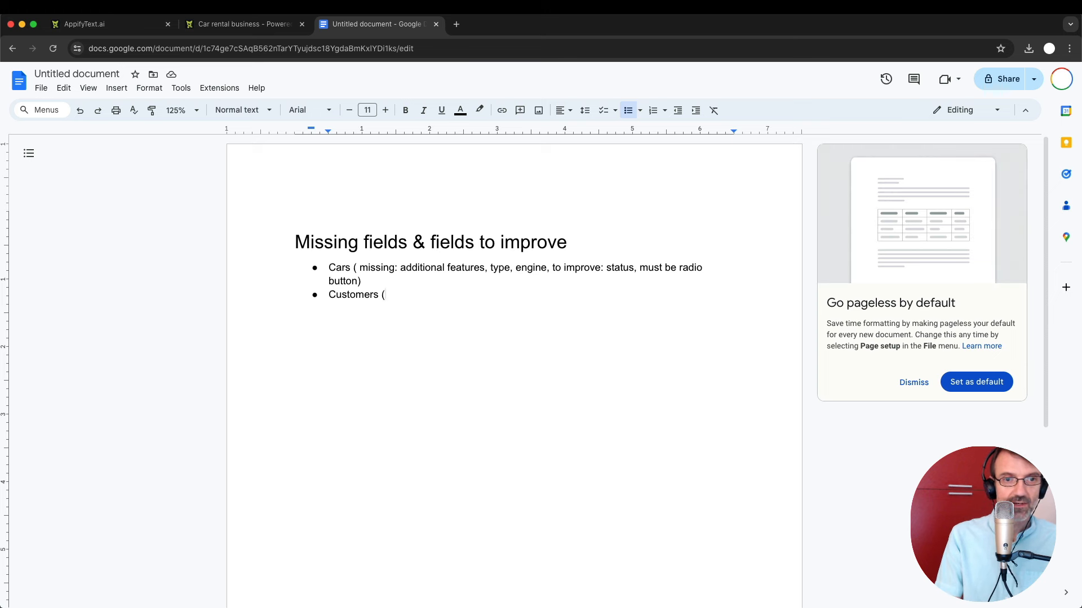
{"action": "type", "text": "missing: "}
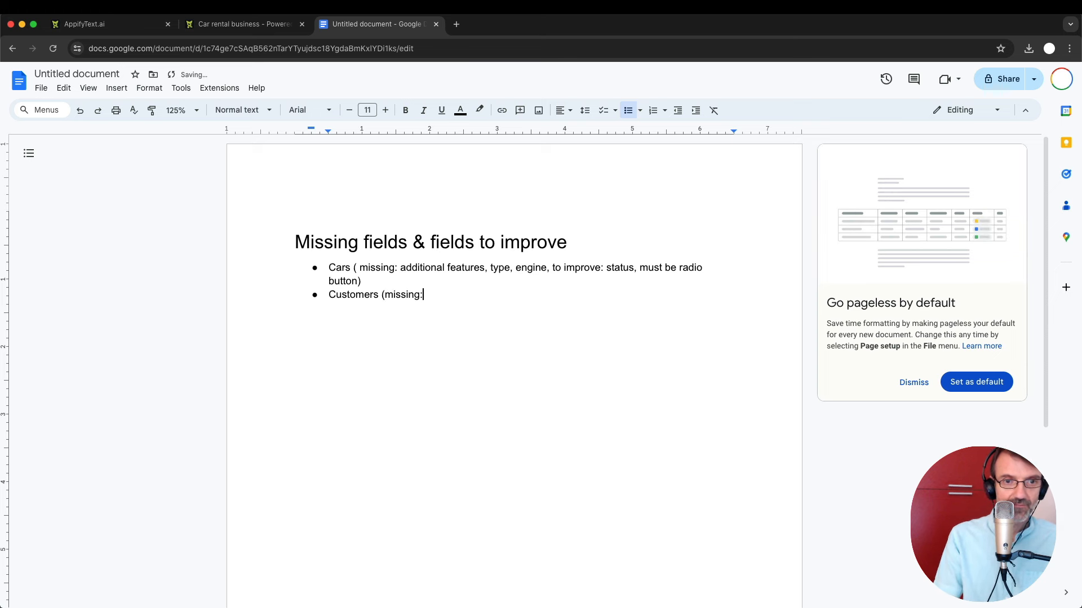
{"action": "type", "text": "type"}
{"action": "key", "text": "BackSpace"}
{"action": "key", "text": "BackSpace"}
{"action": "key", "text": "BackSpace"}
{"action": "type", "text": "yp"}
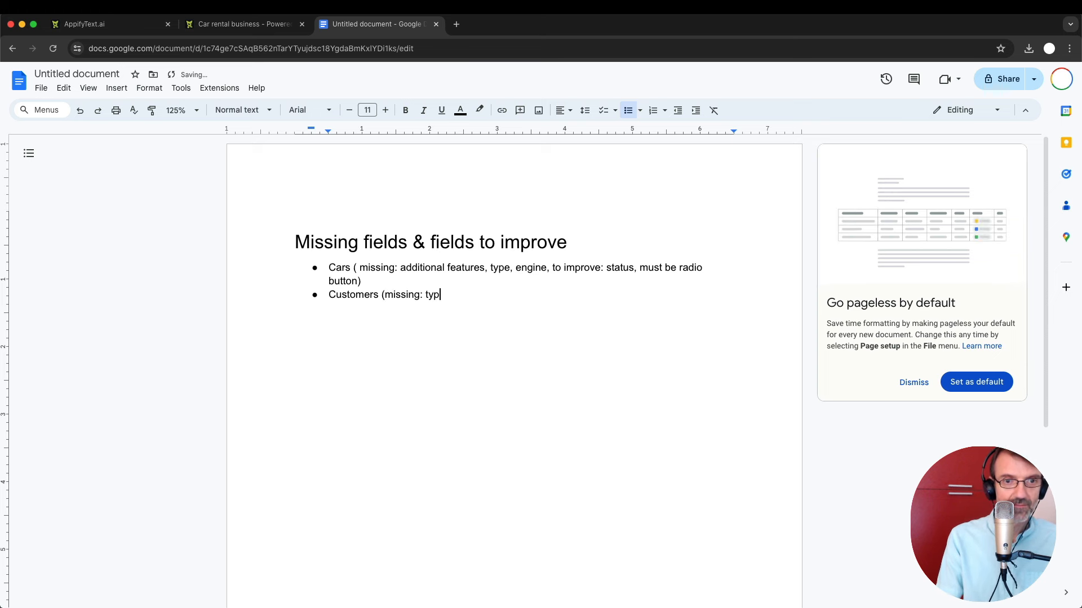
{"action": "type", "text": "e and for b"}
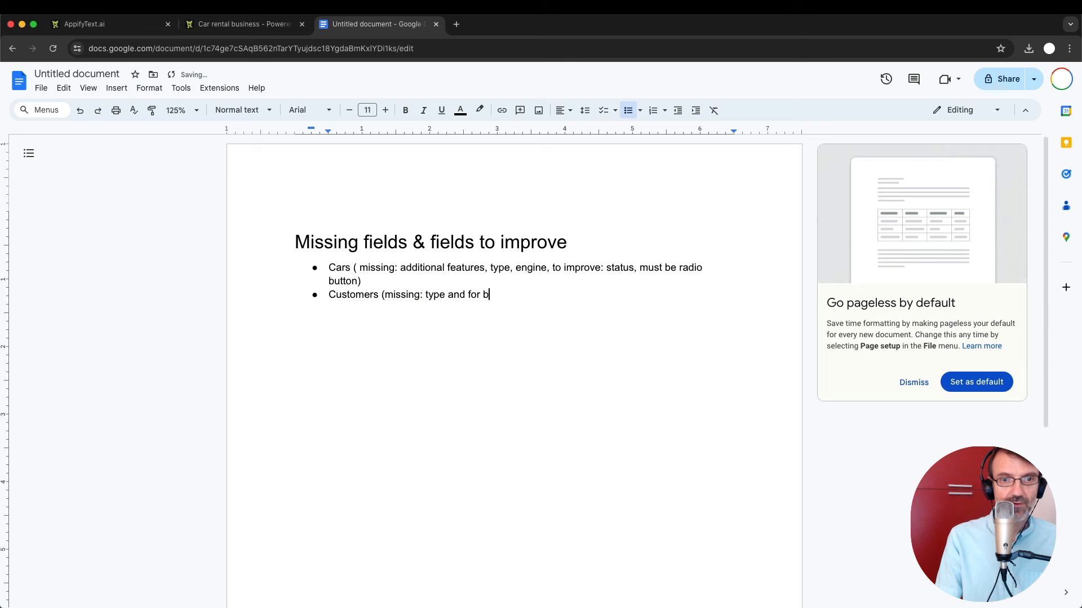
{"action": "type", "text": "usiness customers: "}
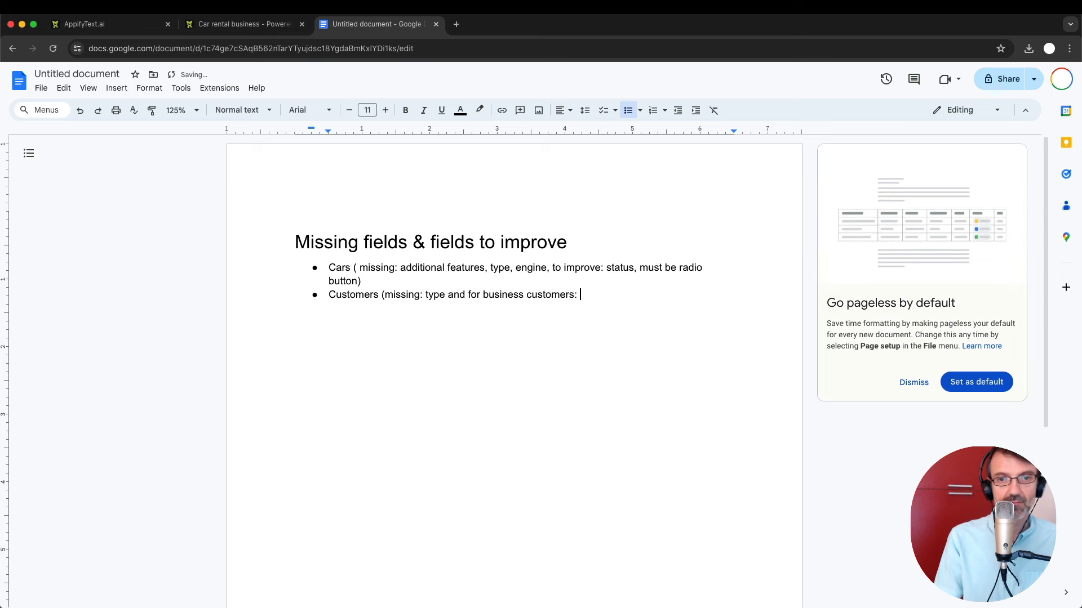
{"action": "type", "text": "VAT IT)"}
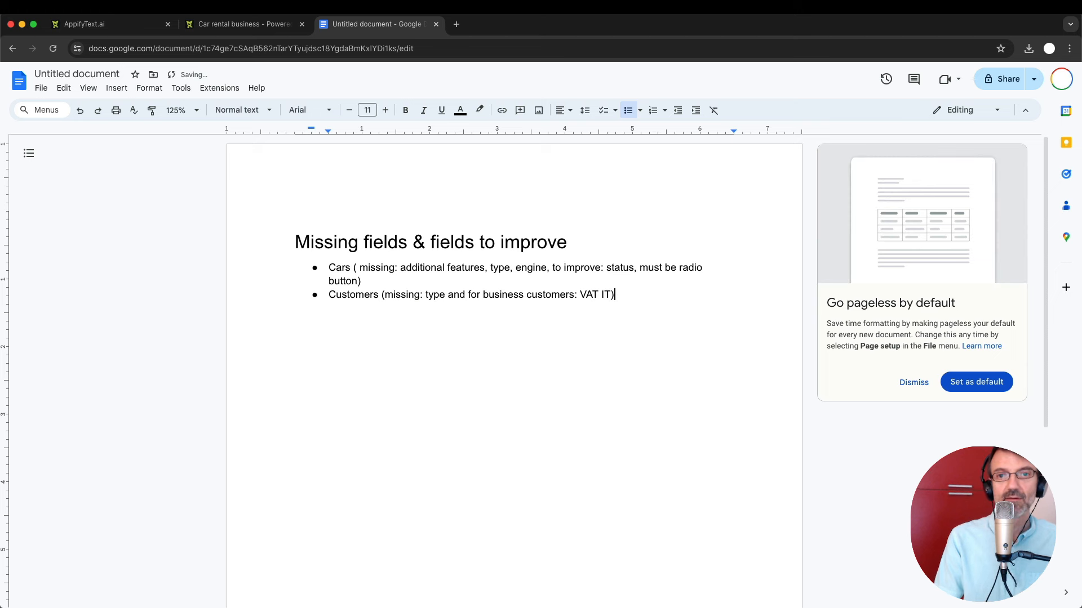
{"action": "key", "text": "BackSpace"}
{"action": "type", "text": "D"}
{"action": "key", "text": "Right"}
{"action": "key", "text": "Return"}
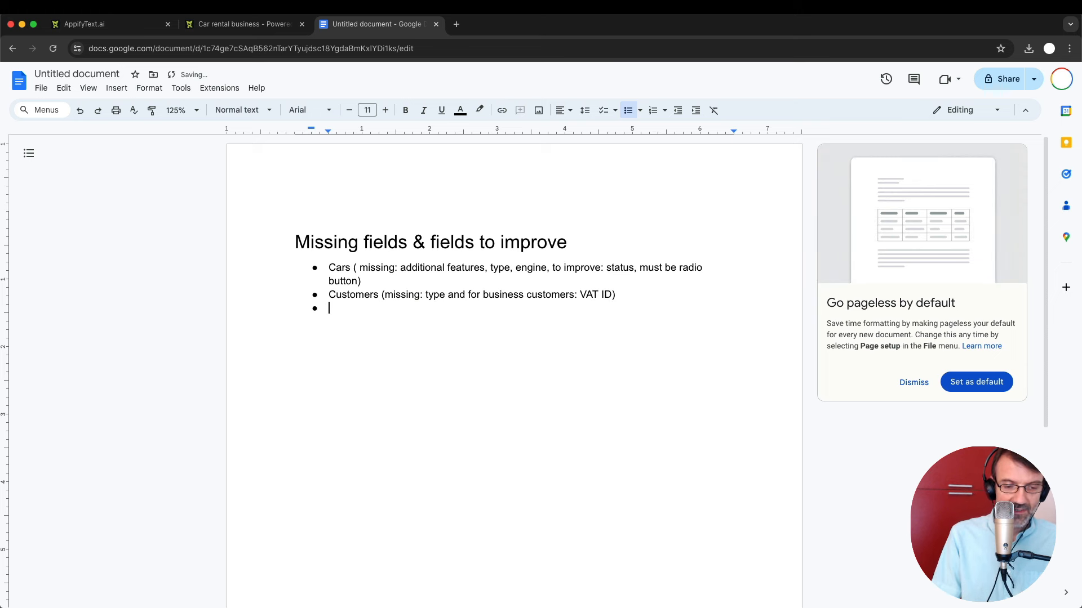
{"action": "type", "text": "R"}
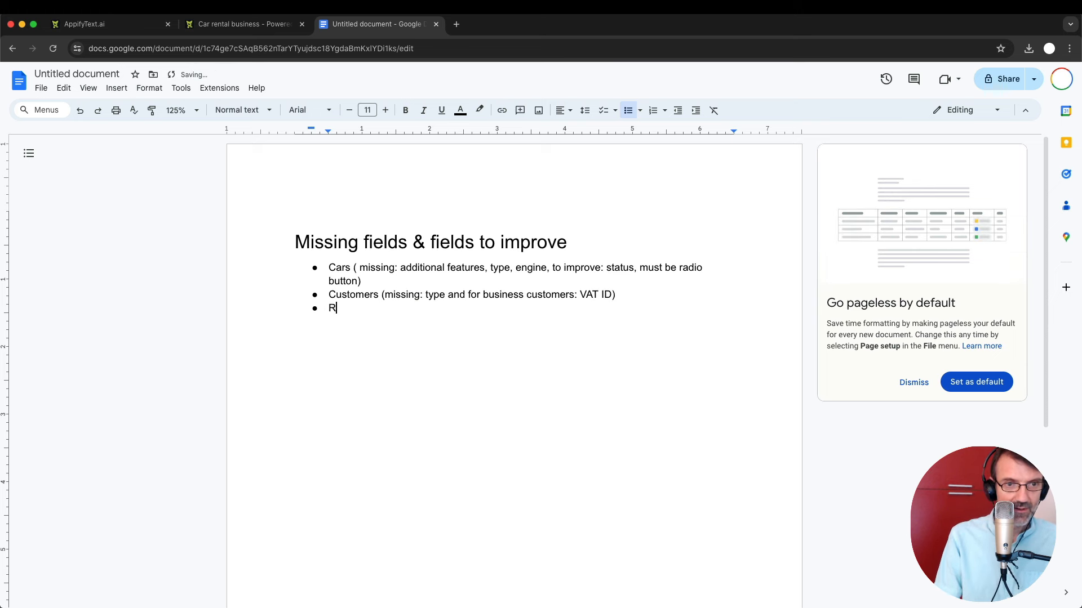
Check the Rentals list in the car rental app, then go back to the notes.
{"action": "left_click", "coordinate": [242, 24]}
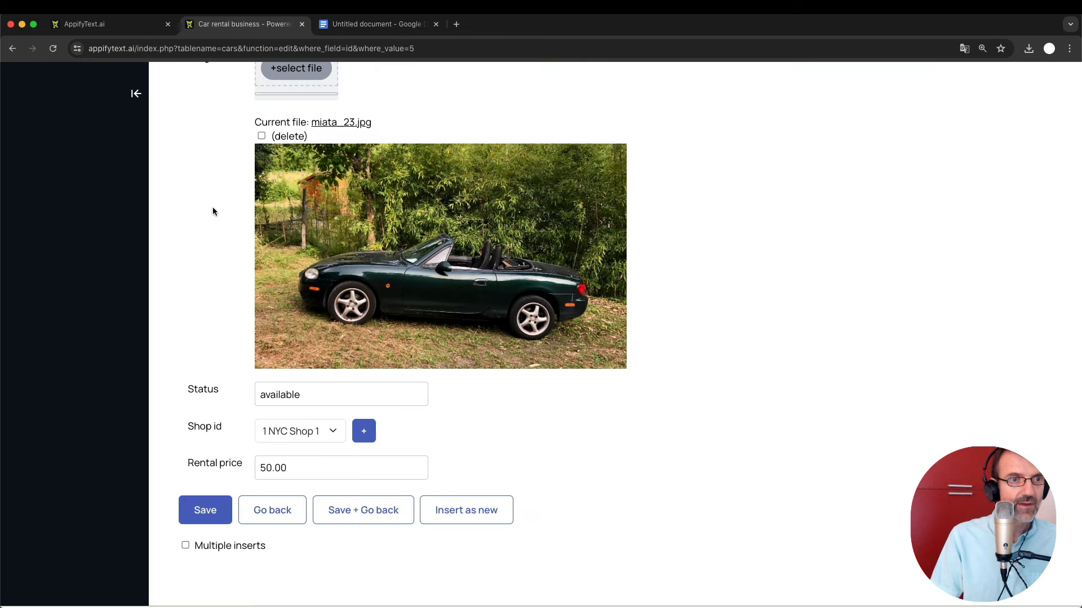
{"action": "scroll", "coordinate": [222, 224], "scroll_direction": "up", "scroll_amount": 6}
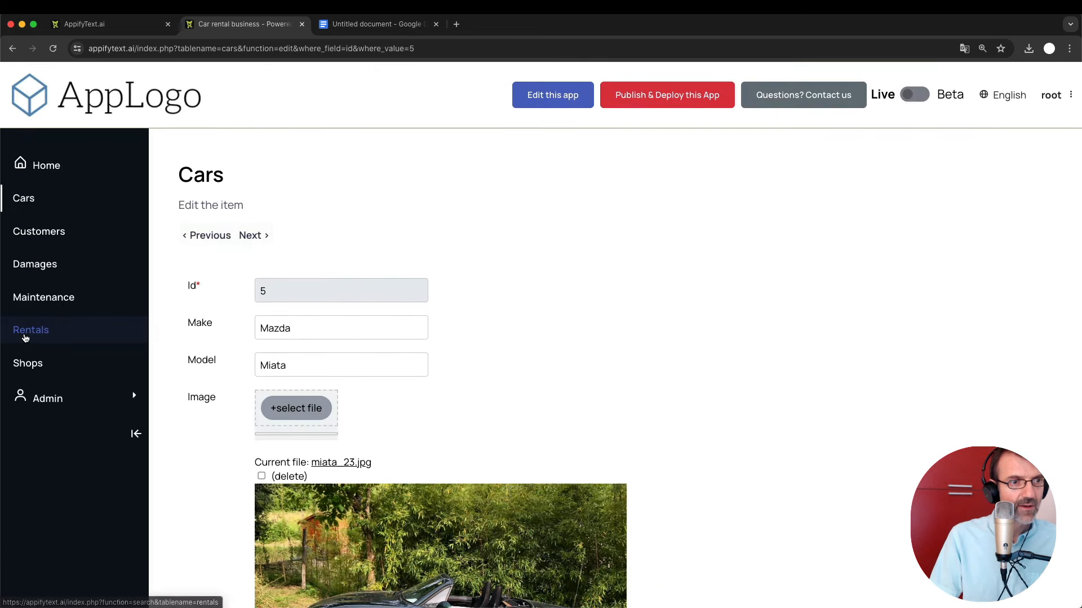
{"action": "left_click", "coordinate": [25, 336]}
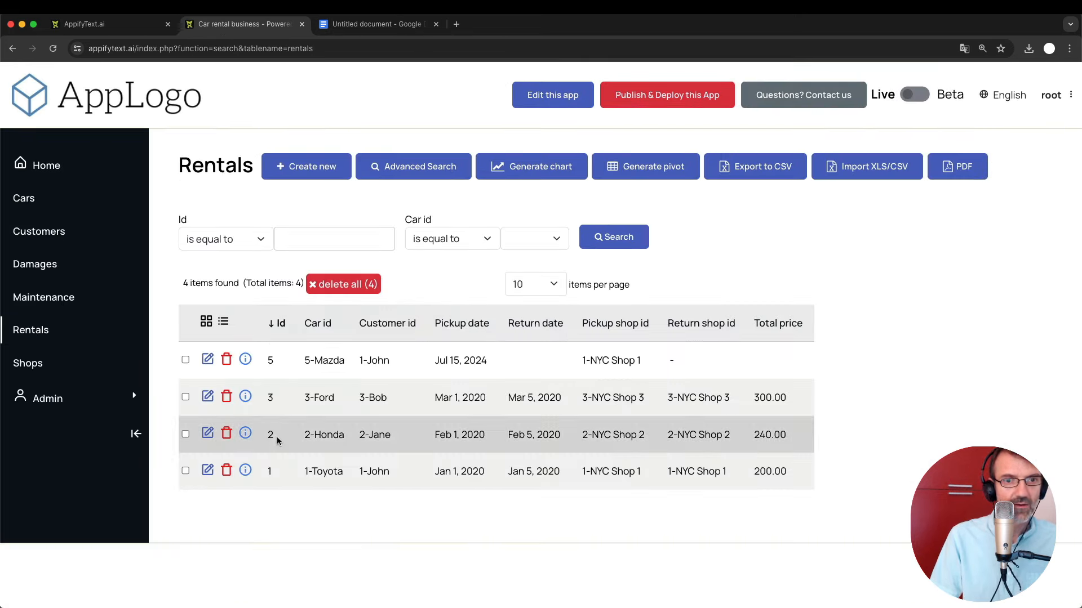
{"action": "left_click", "coordinate": [373, 24]}
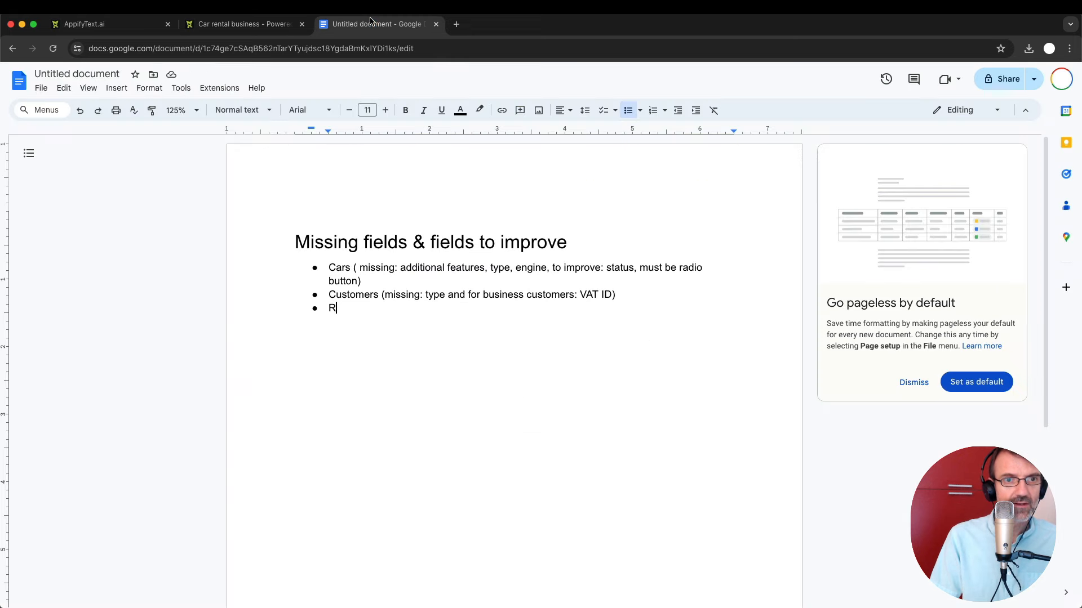
Complete the bullet 'Rentals (missing: notes)' and add a selected 'Required fields' bullet below it.
{"action": "type", "text": "entals "}
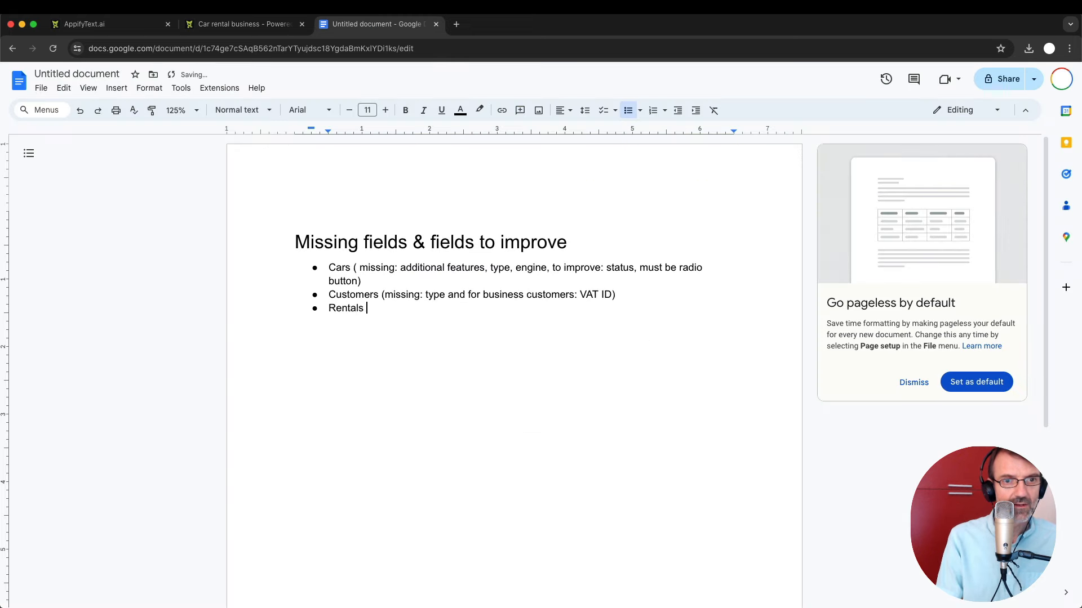
{"action": "type", "text": "(missing_"}
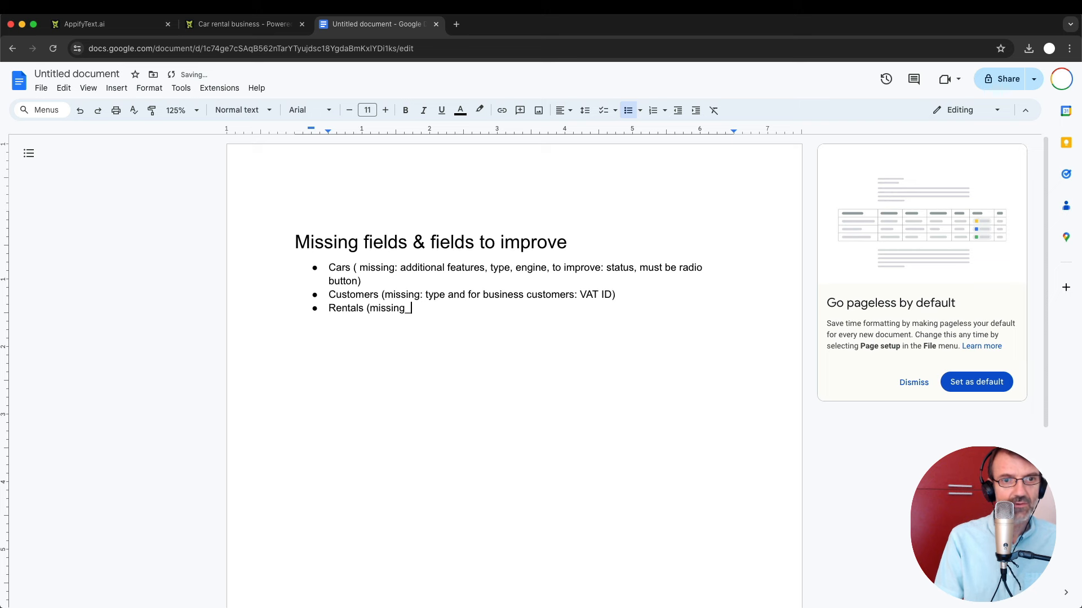
{"action": "key", "text": "BackSpace"}
{"action": "type", "text": ":"}
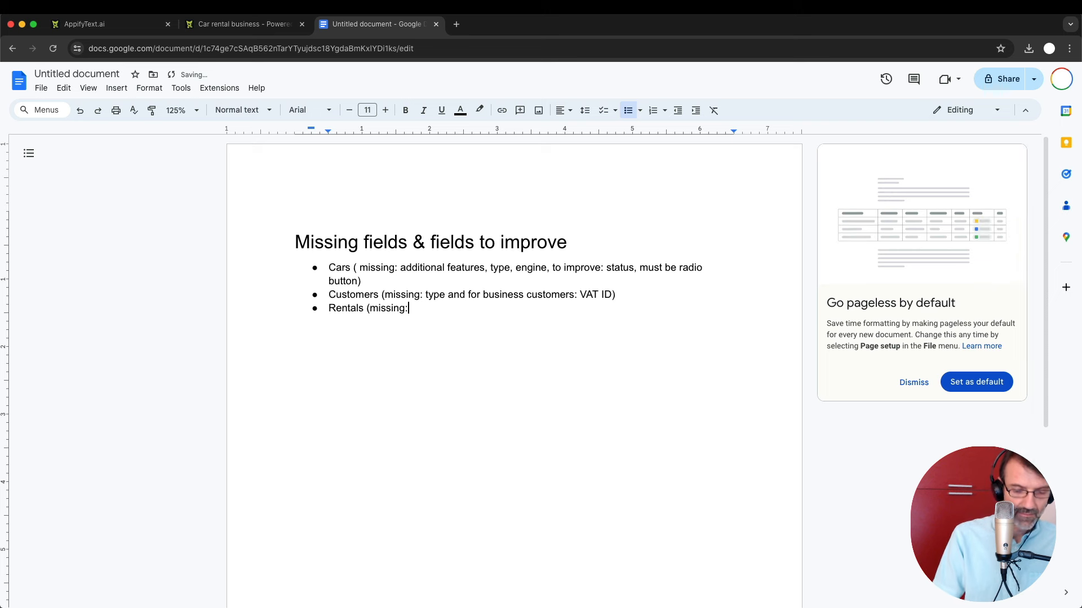
{"action": "type", "text": " notes"}
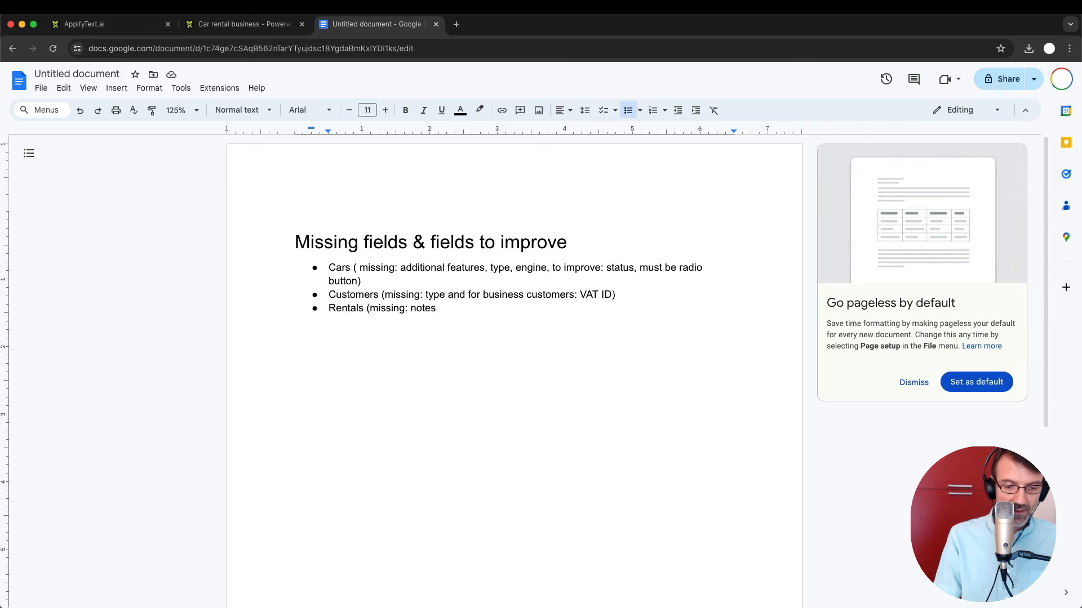
{"action": "type", "text": ")"}
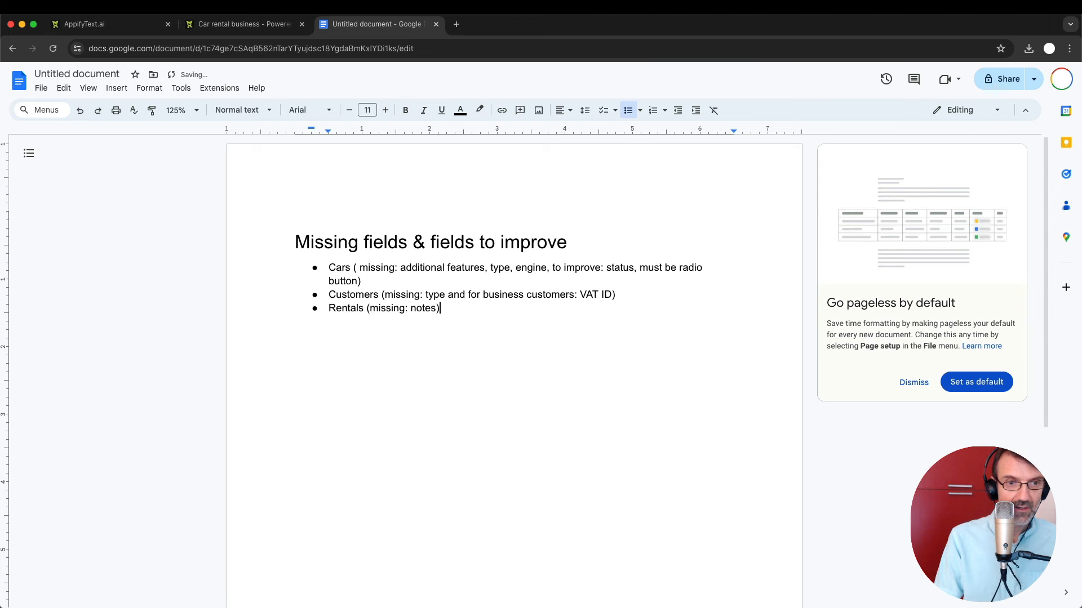
{"action": "key", "text": "Return"}
{"action": "type", "text": "required fields"}
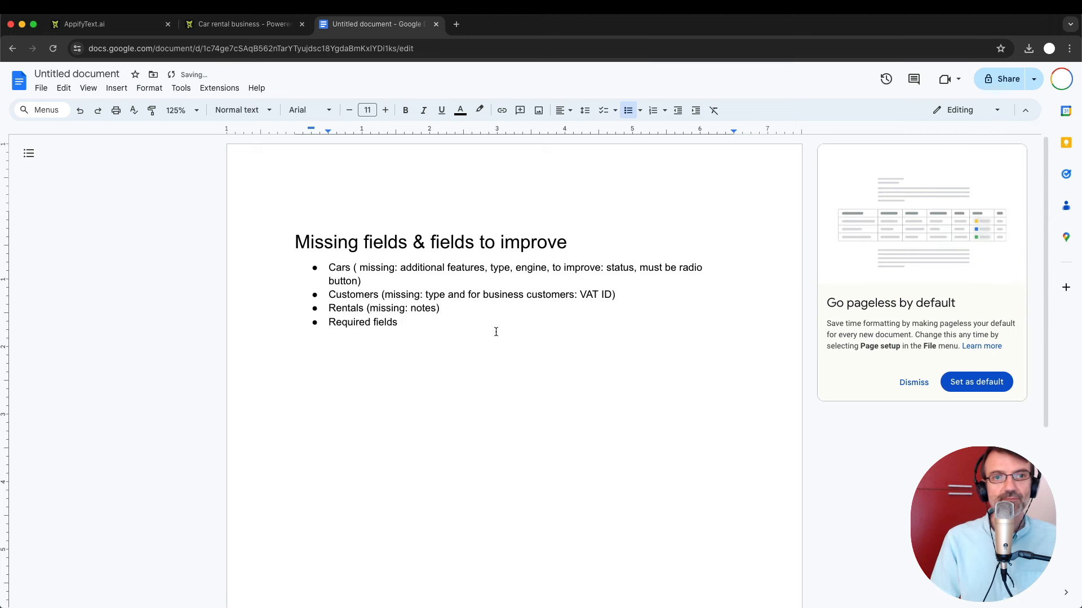
{"action": "left_click_drag", "start_coordinate": [327, 322], "coordinate": [399, 322]}
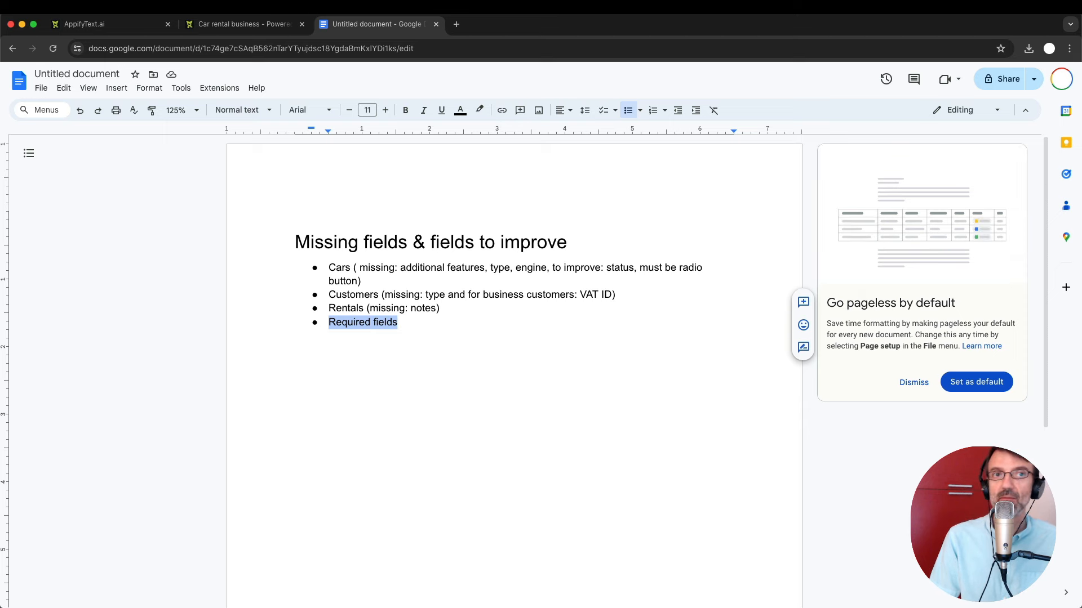
Look at rental 5's edit form in the car rental app, then return to the notes.
{"action": "left_click", "coordinate": [226, 24]}
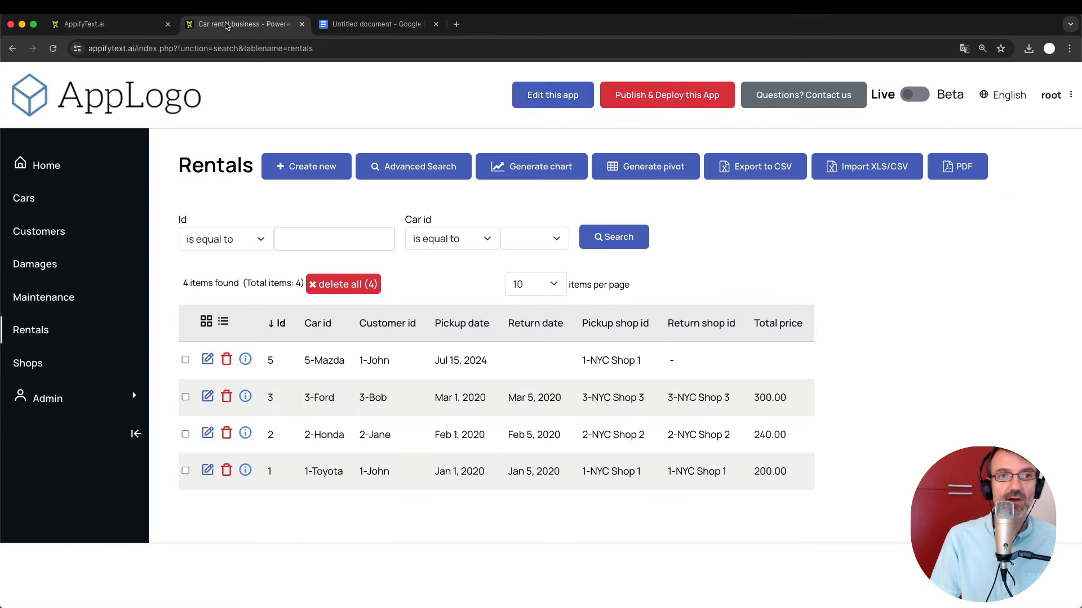
{"action": "left_click", "coordinate": [208, 360]}
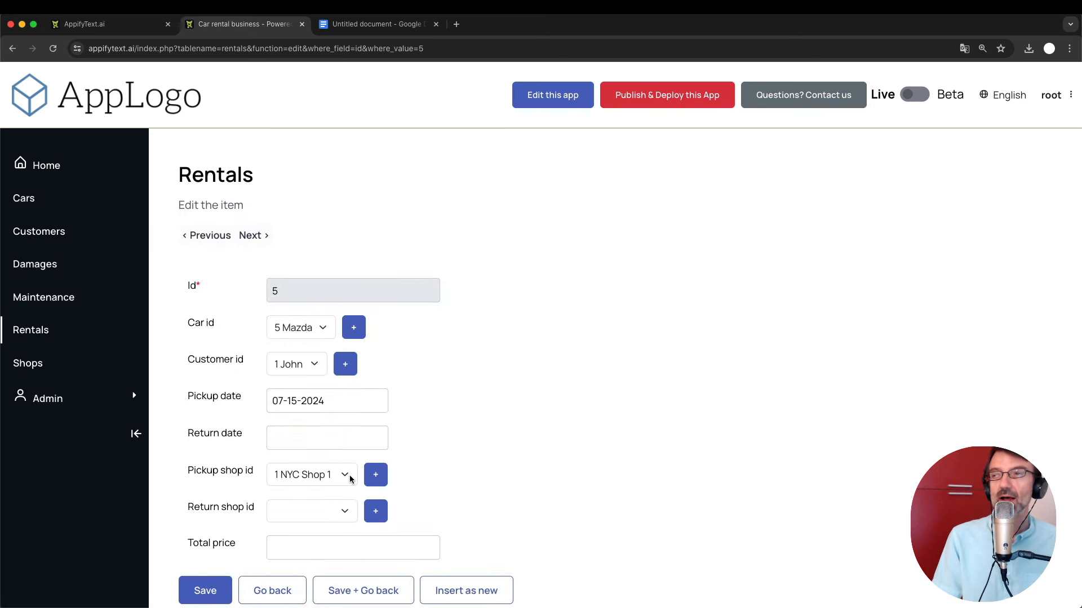
{"action": "left_click", "coordinate": [349, 26]}
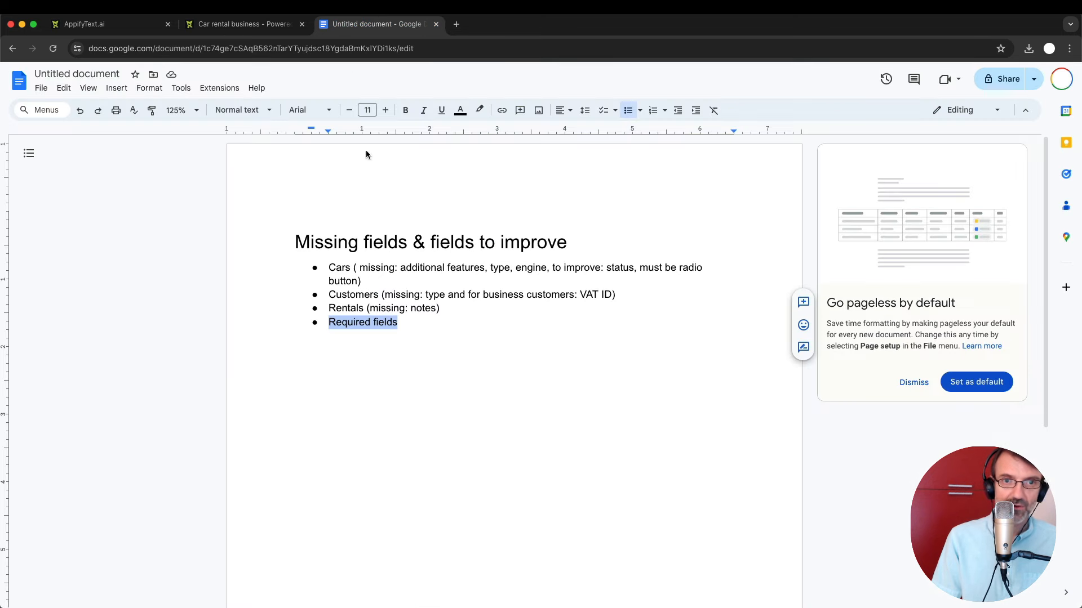
Add 'Master/details relationships' as a Heading 1 below the list, with a new line beneath.
{"action": "left_click", "coordinate": [411, 380]}
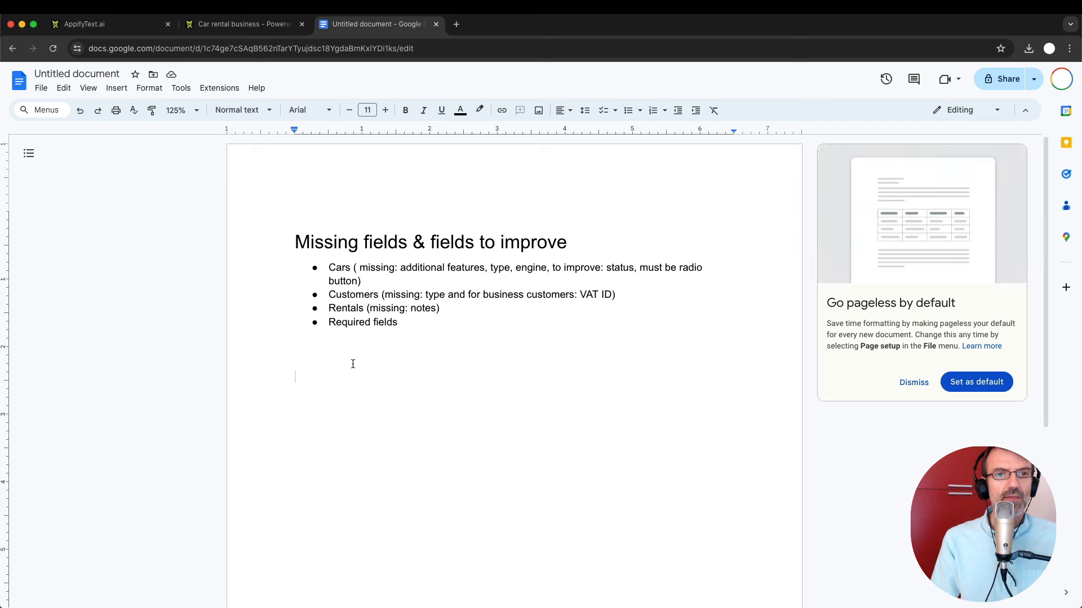
{"action": "key", "text": "BackSpace"}
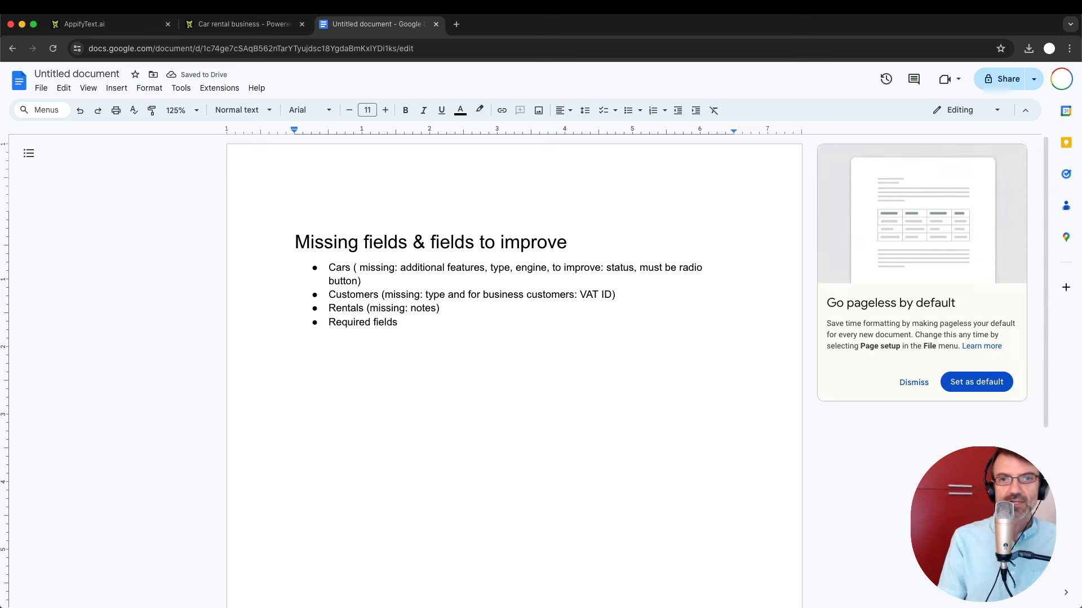
{"action": "type", "text": "Master/det"}
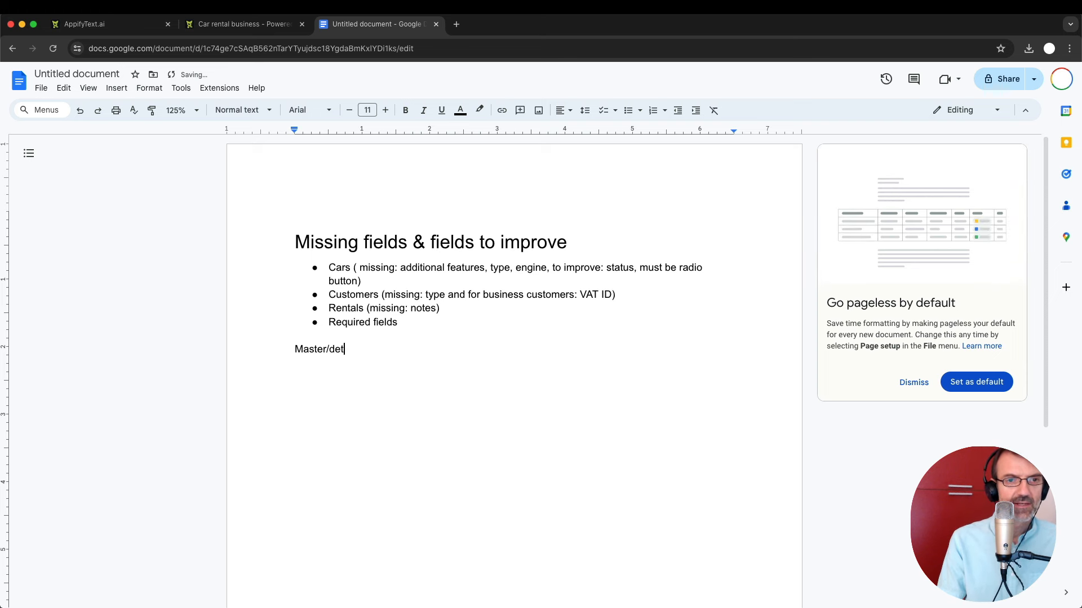
{"action": "type", "text": "ails relationships"}
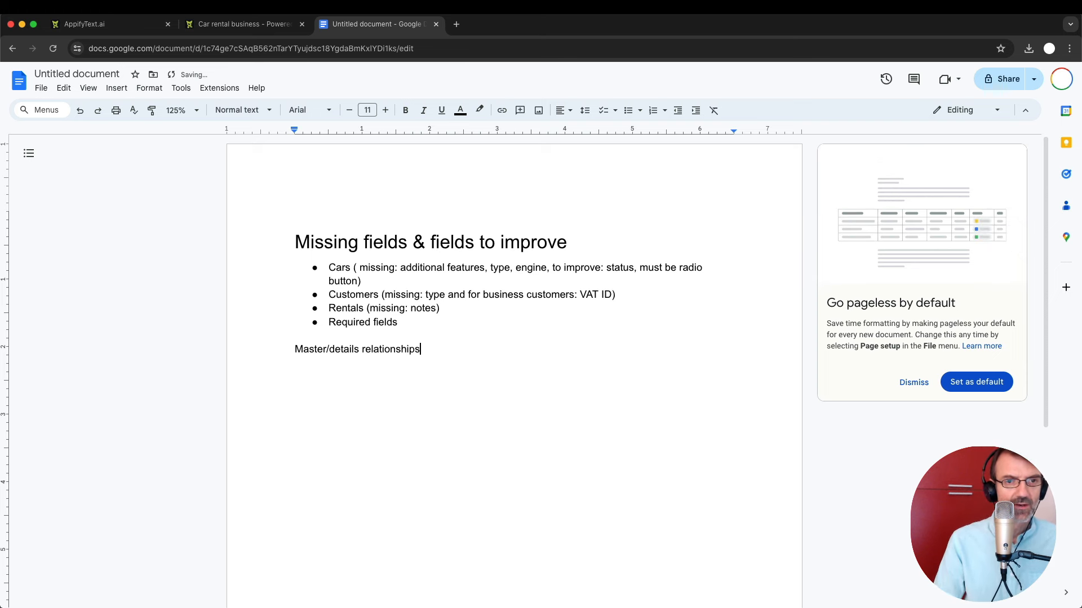
{"action": "key", "text": "super+Left"}
{"action": "key", "text": "super+shift+Right"}
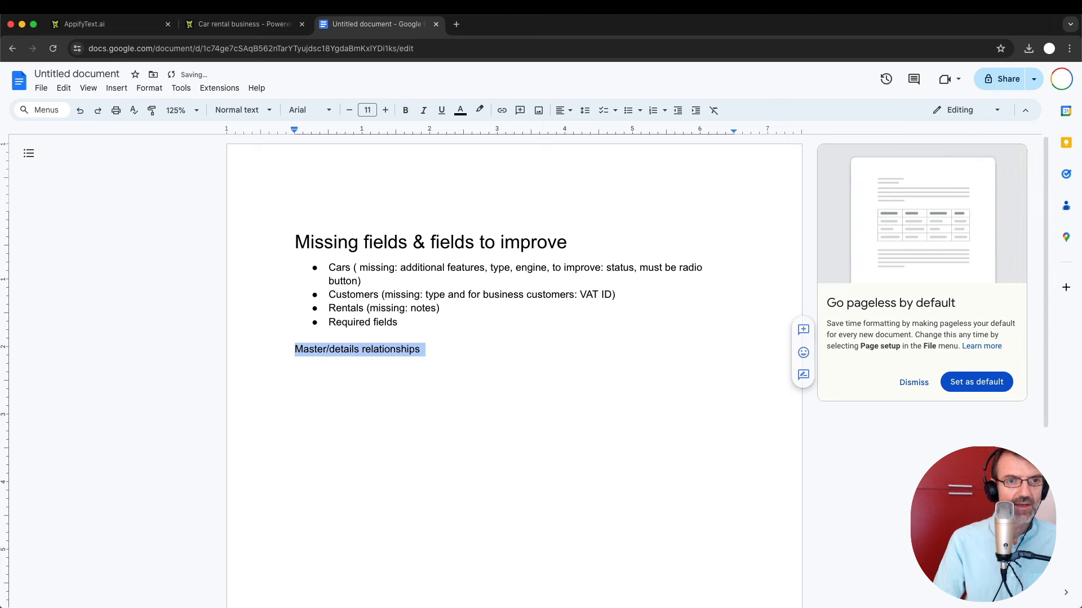
{"action": "left_click", "coordinate": [258, 111]}
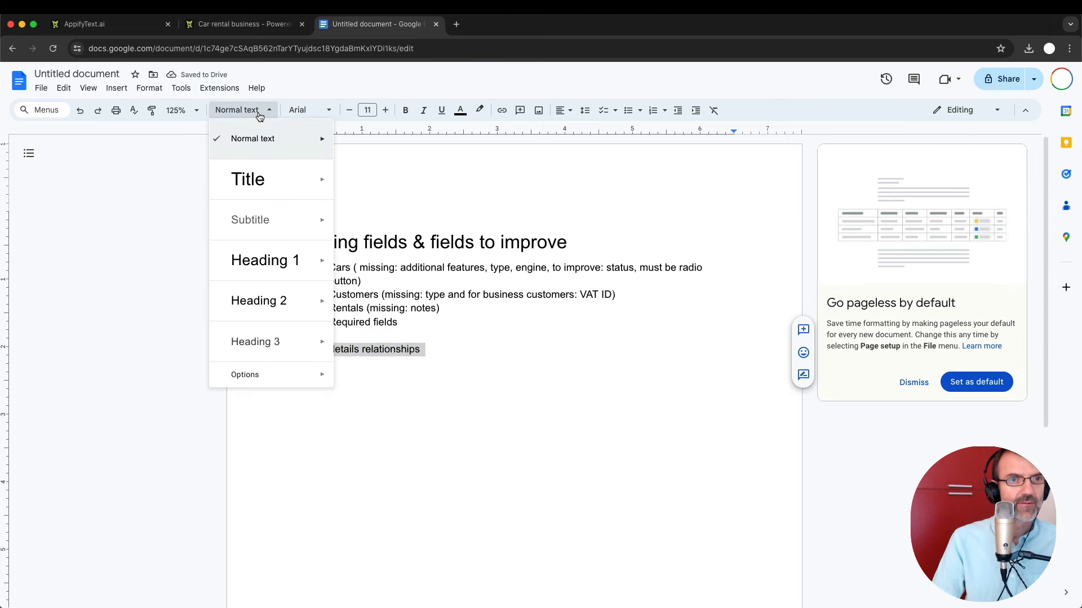
{"action": "mouse_move", "coordinate": [282, 258]}
{"action": "left_click", "coordinate": [387, 254]}
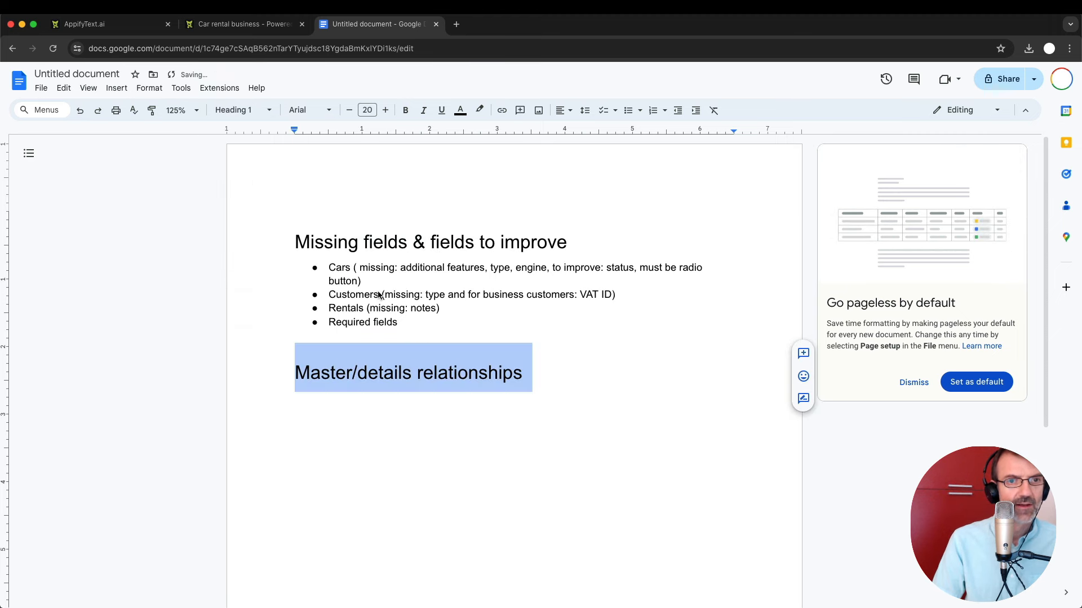
{"action": "key", "text": "Right"}
{"action": "key", "text": "Return"}
Review car 5's Mazda Miata edit form in the app, then return to the notes document.
{"action": "left_click", "coordinate": [218, 25]}
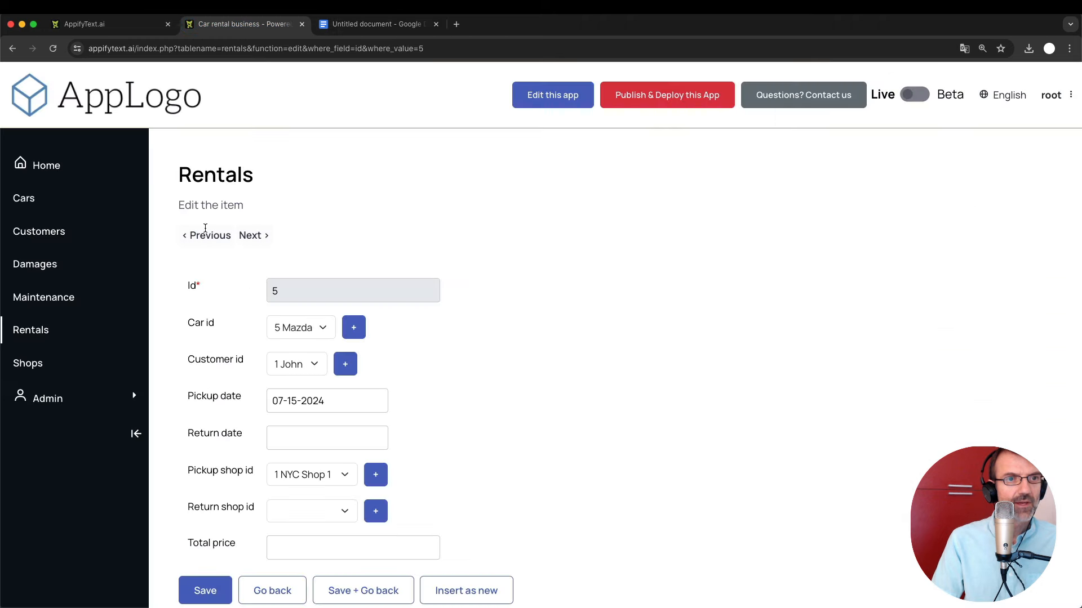
{"action": "left_click", "coordinate": [23, 202]}
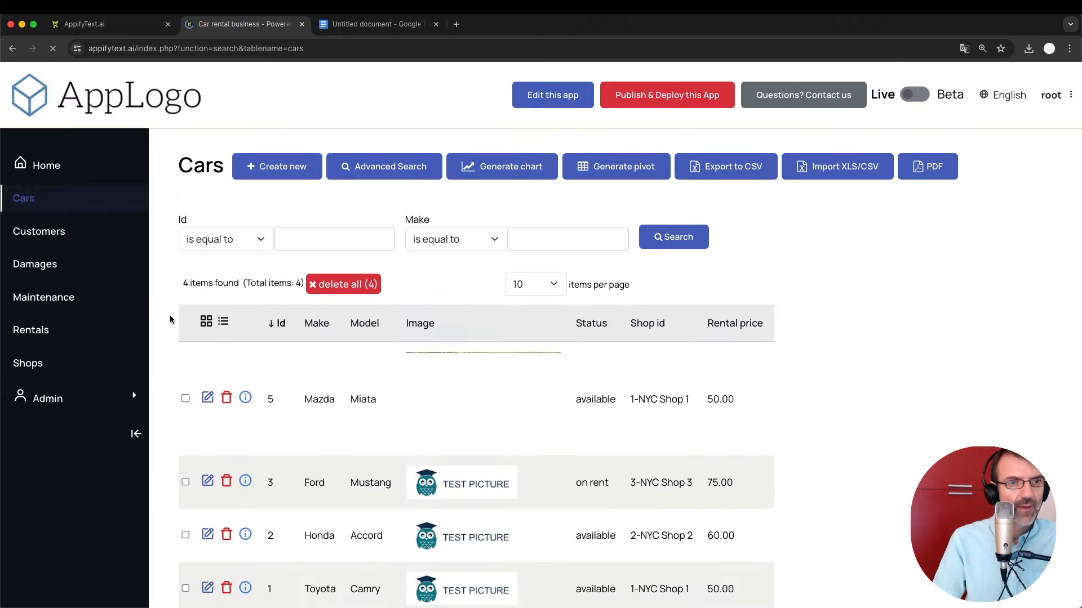
{"action": "left_click", "coordinate": [208, 397]}
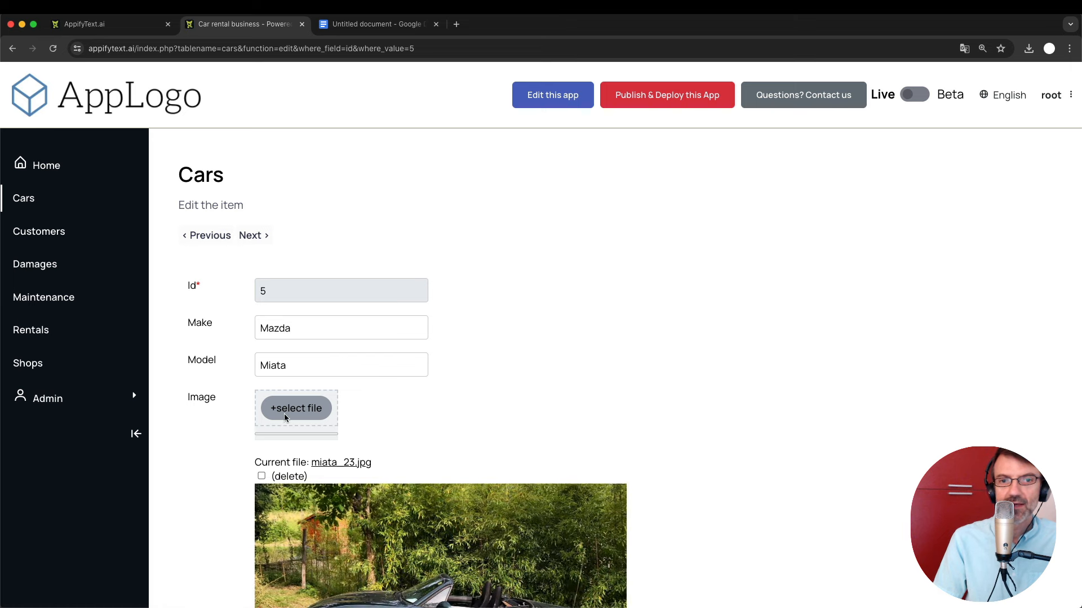
{"action": "scroll", "coordinate": [343, 469], "scroll_direction": "down", "scroll_amount": 7}
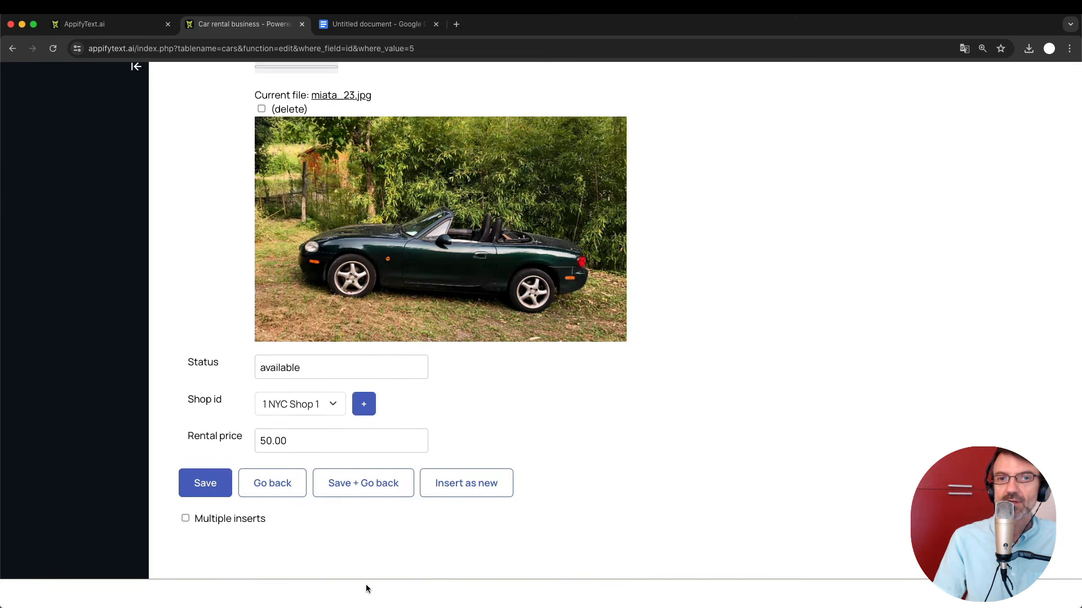
{"action": "scroll", "coordinate": [505, 546], "scroll_direction": "up", "scroll_amount": 7}
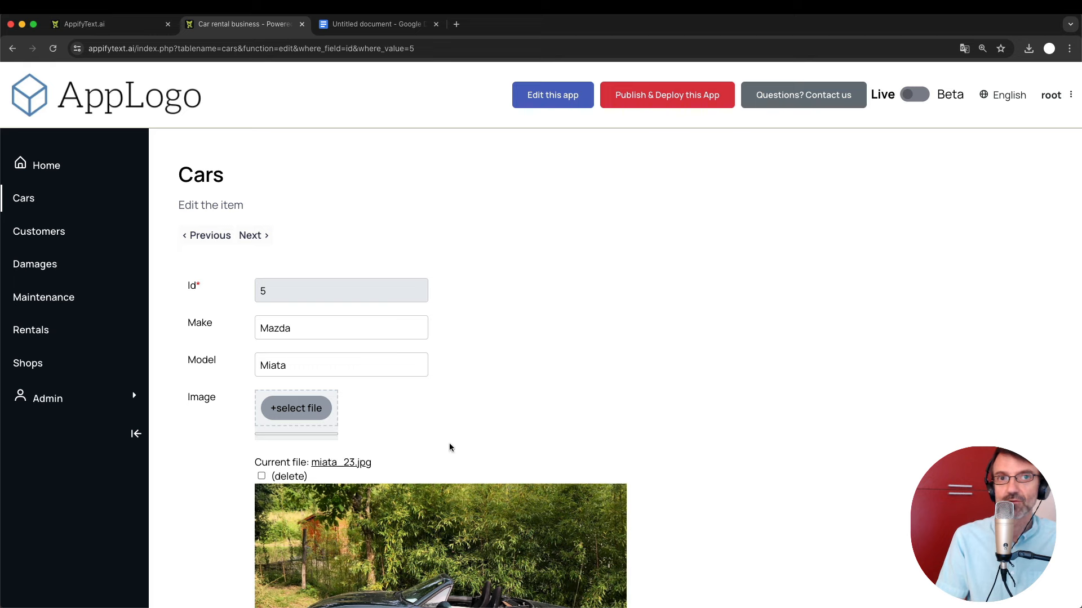
{"action": "left_click", "coordinate": [369, 23]}
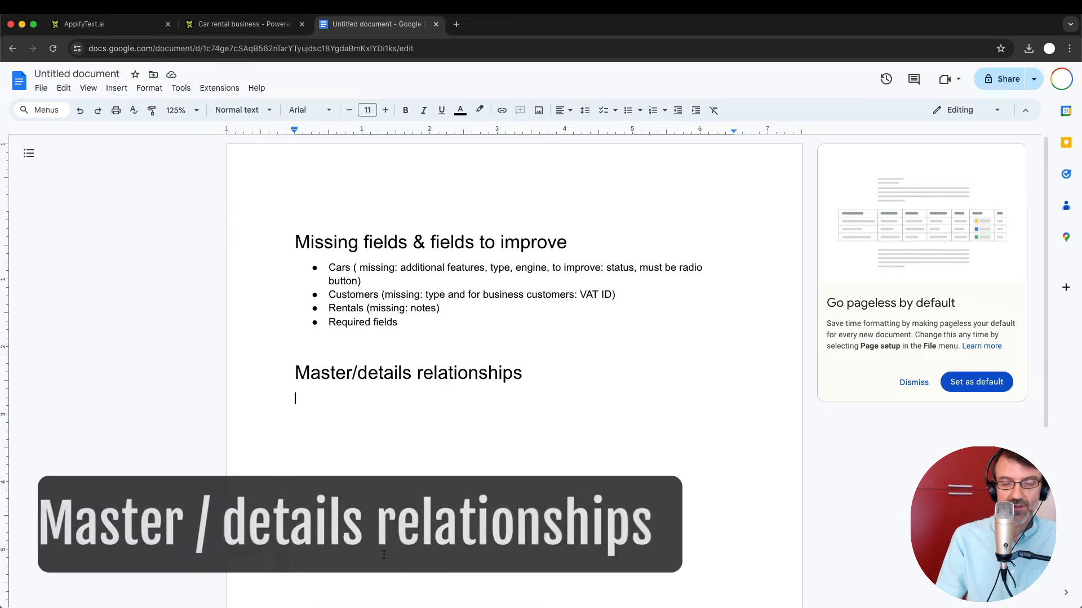
Add the bullet 'Cars with damages and maintenance' under the relationships heading and end the list.
{"action": "type", "text": "* Cars with data"}
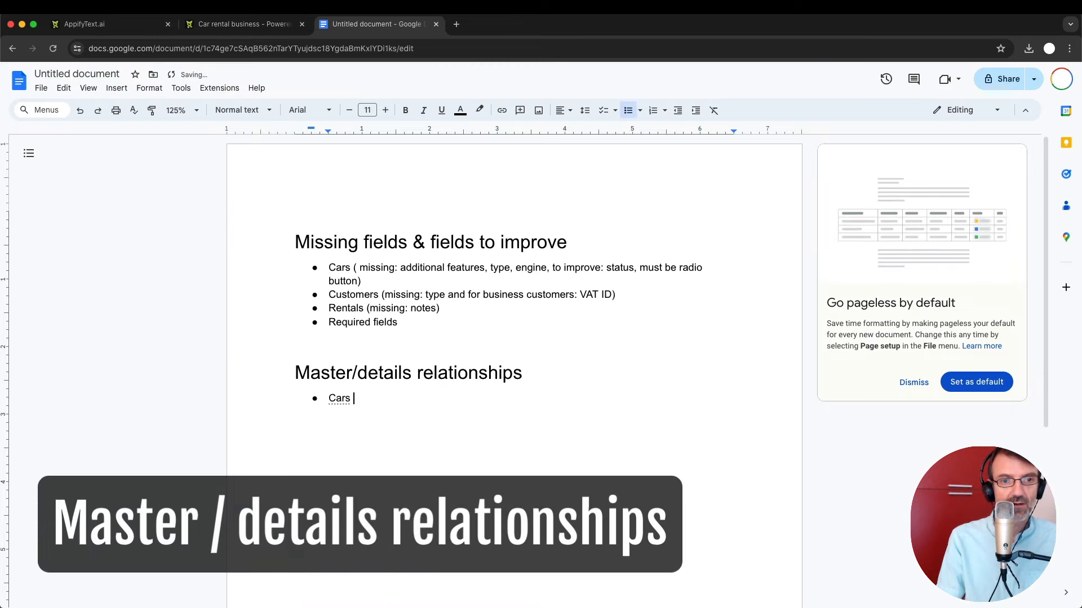
{"action": "key", "text": "BackSpace"}
{"action": "key", "text": "BackSpace"}
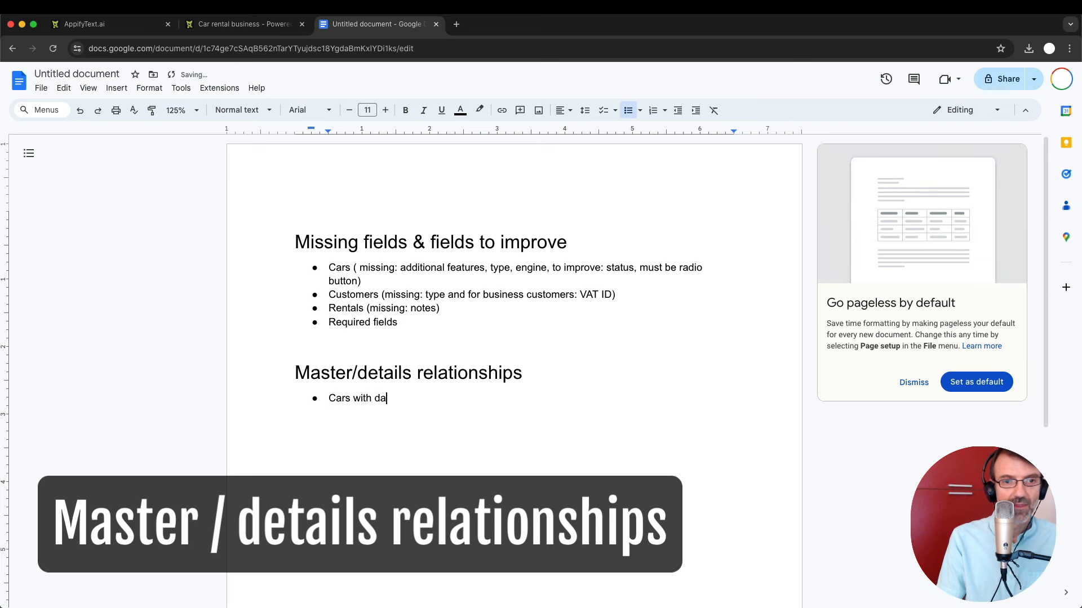
{"action": "type", "text": "mages and"}
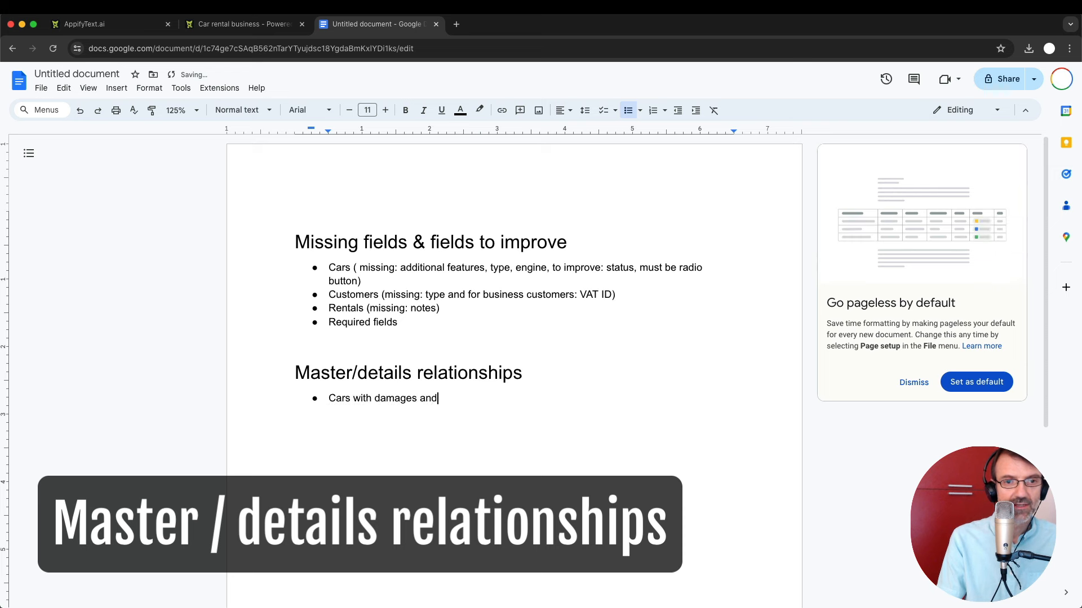
{"action": "type", "text": " mainte"}
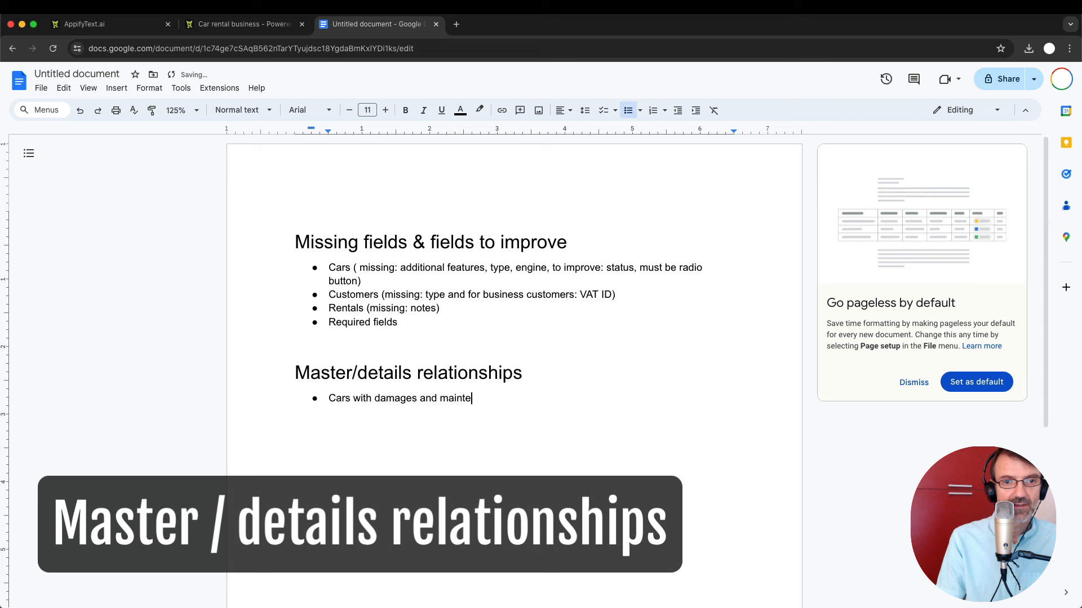
{"action": "type", "text": "na"}
{"action": "key", "text": "BackSpace"}
{"action": "key", "text": "BackSpace"}
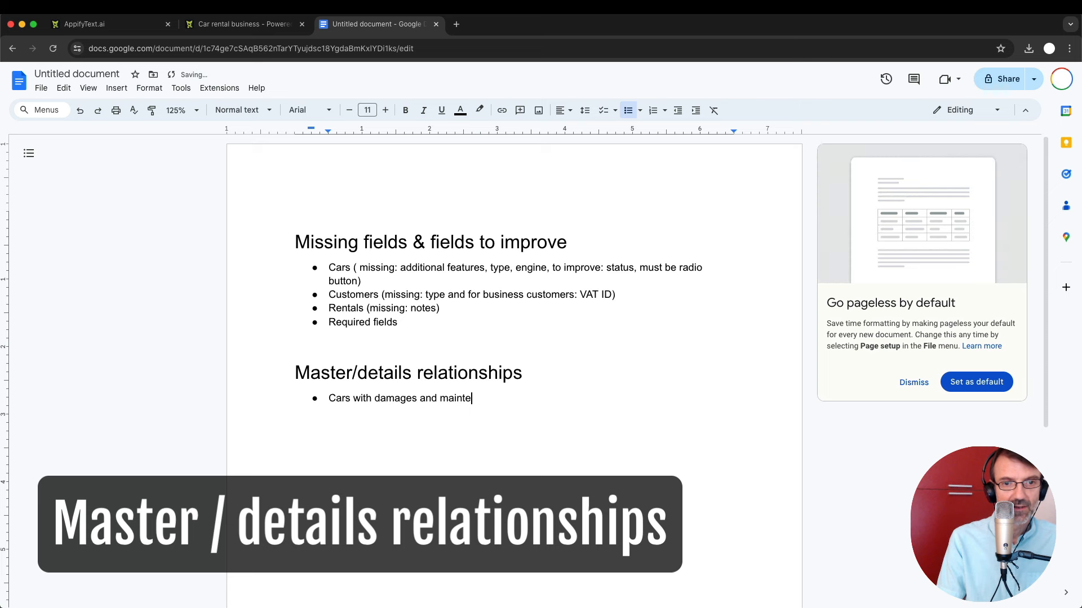
{"action": "type", "text": "nance"}
{"action": "key", "text": "Return"}
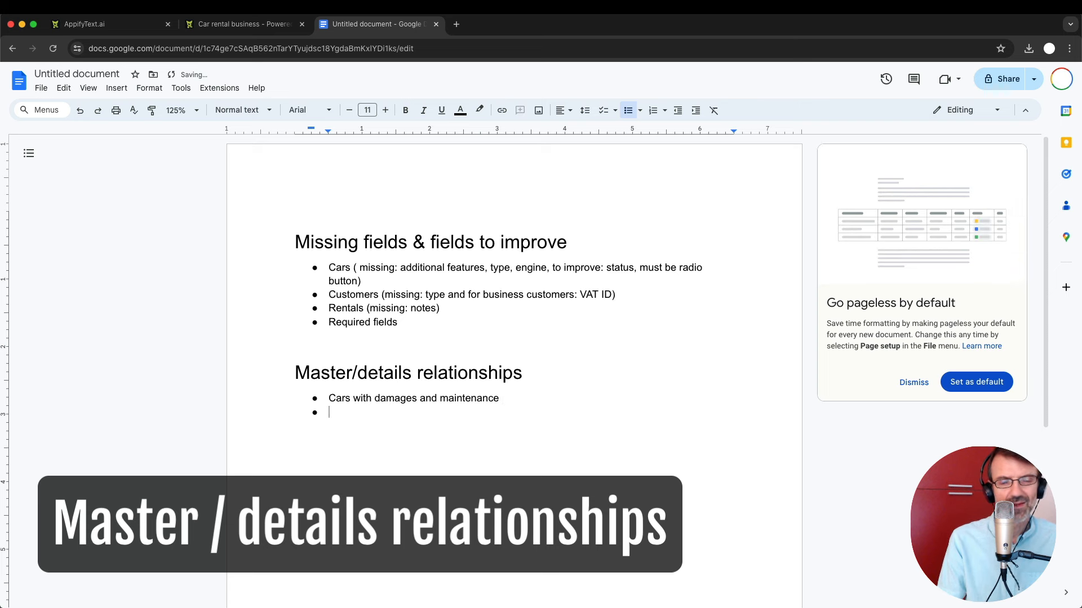
{"action": "key", "text": "Return"}
{"action": "key", "text": "Return"}
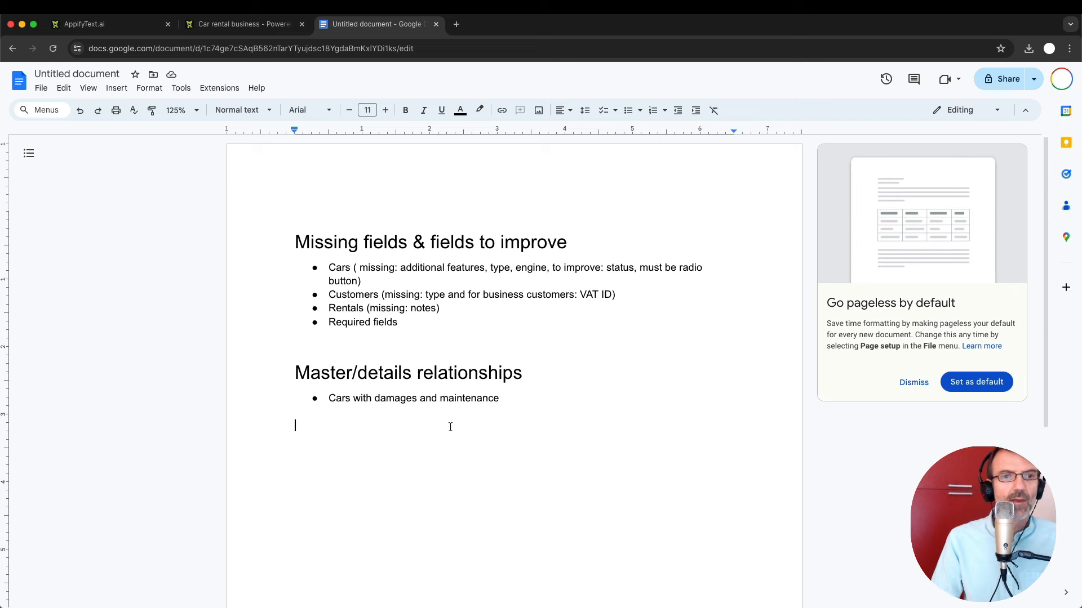
Add a 'Dashboard' Heading 1, then open the car rental app's home page.
{"action": "key", "text": "Return"}
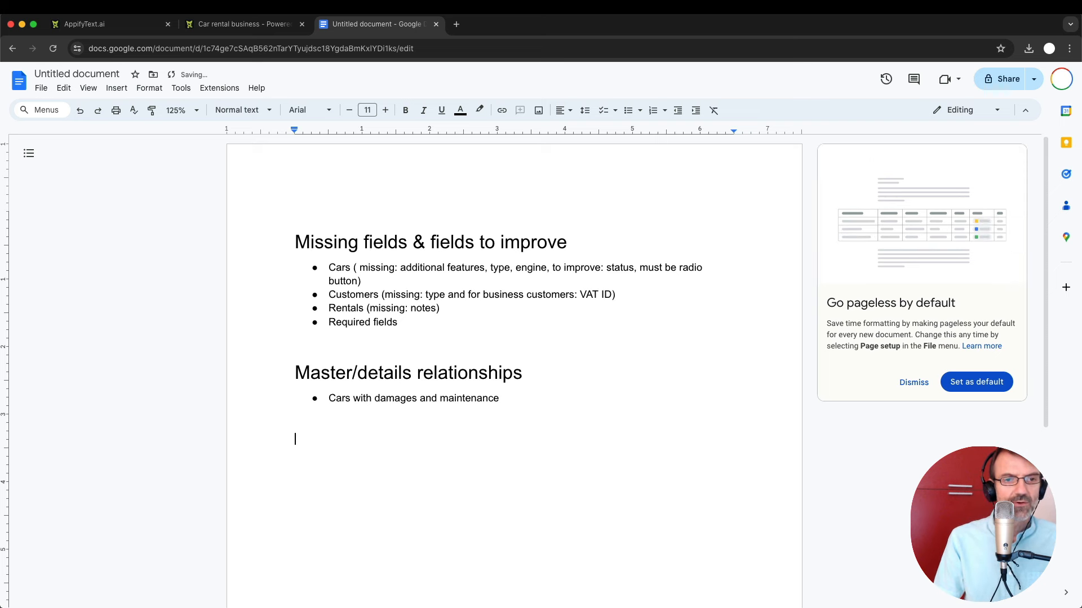
{"action": "type", "text": "Dashboard"}
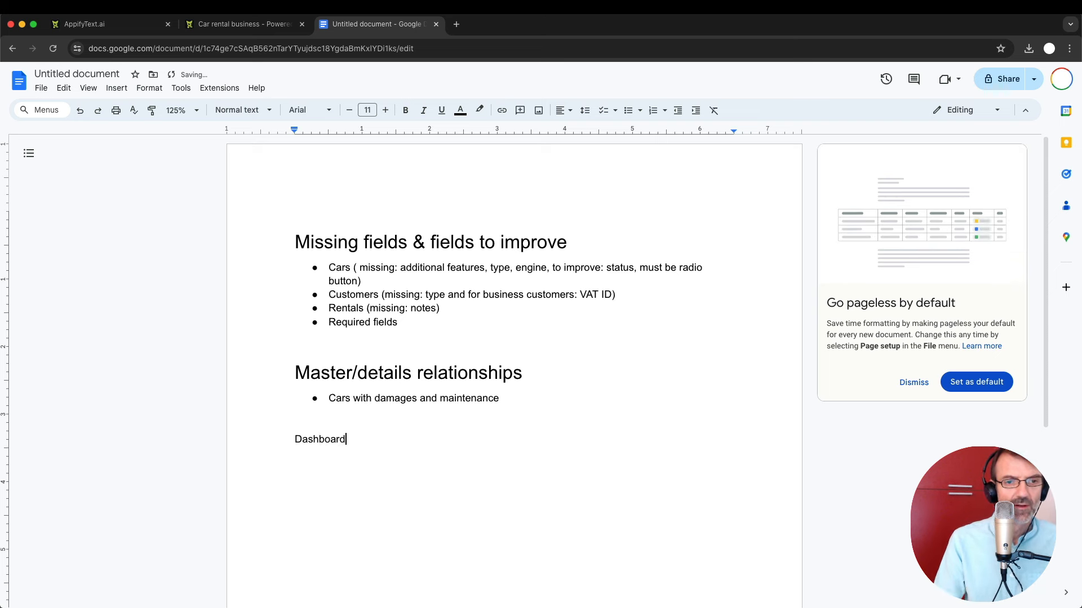
{"action": "key", "text": "shift+super+Left"}
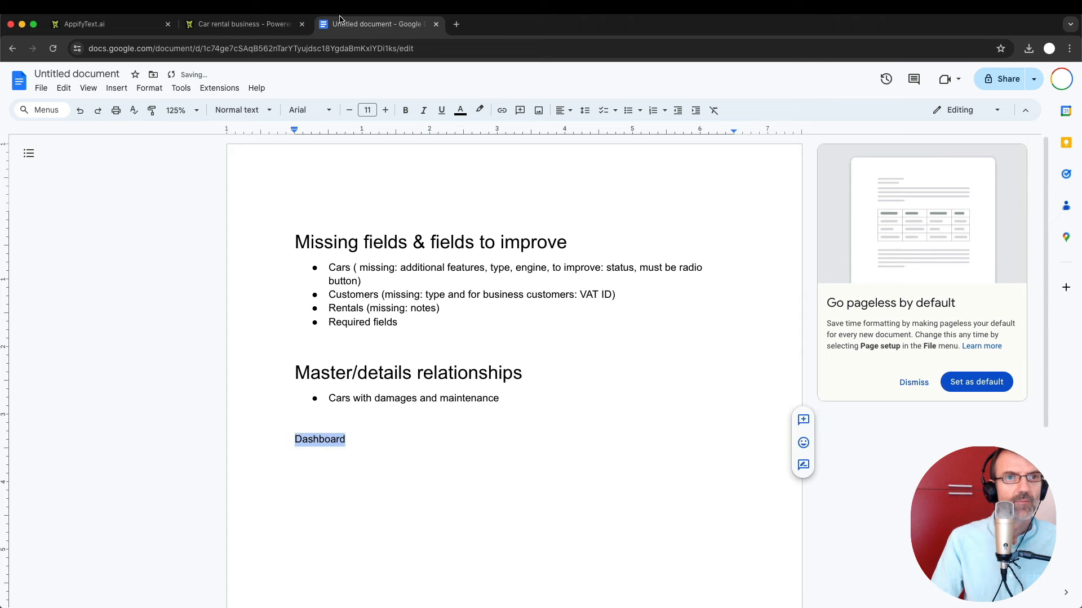
{"action": "left_click", "coordinate": [248, 111]}
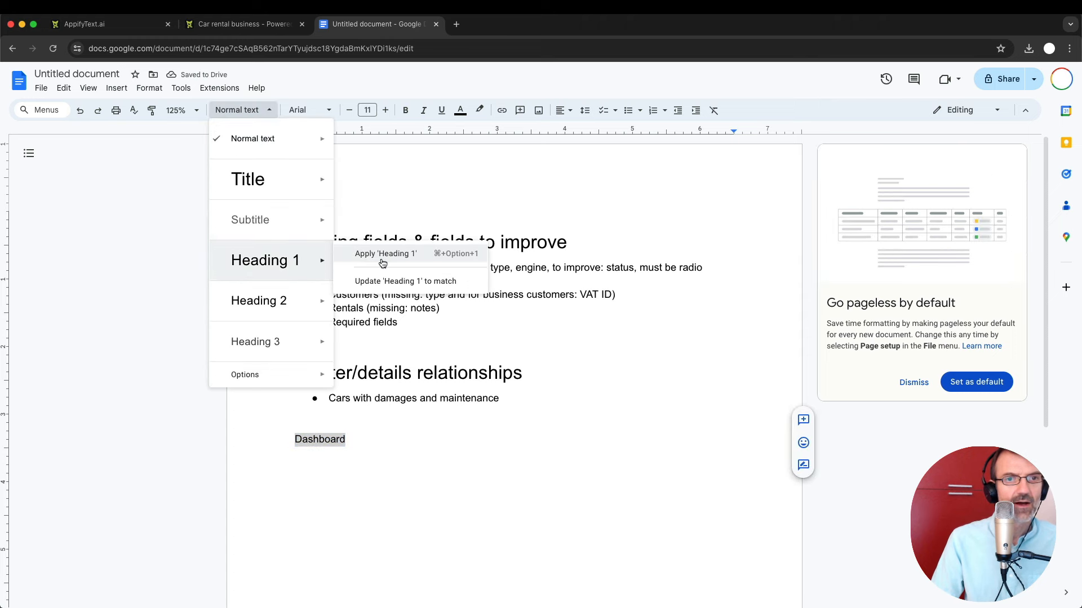
{"action": "left_click", "coordinate": [390, 255]}
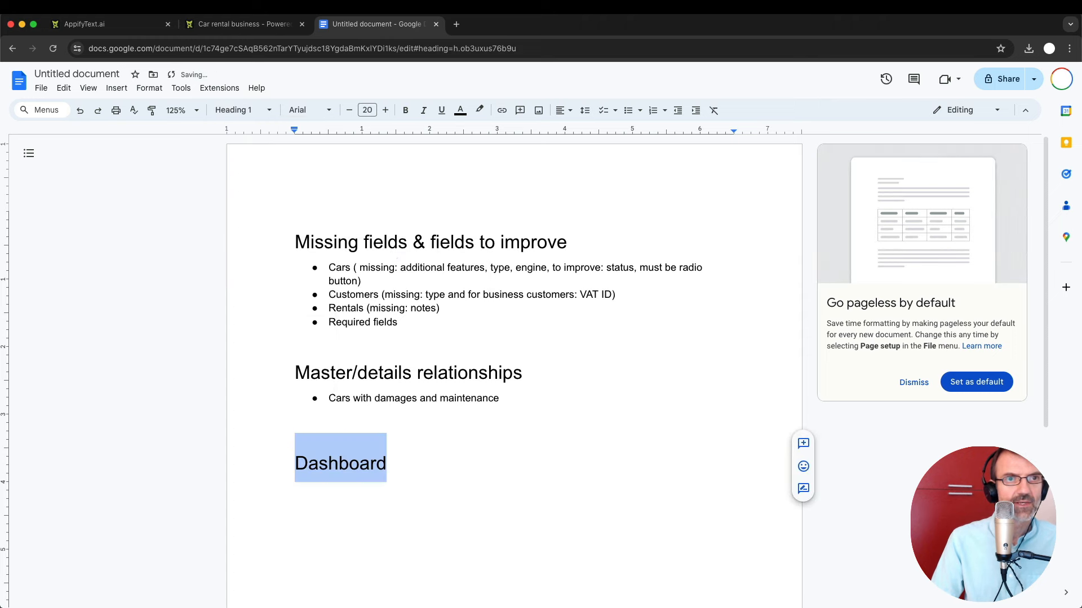
{"action": "left_click", "coordinate": [219, 24]}
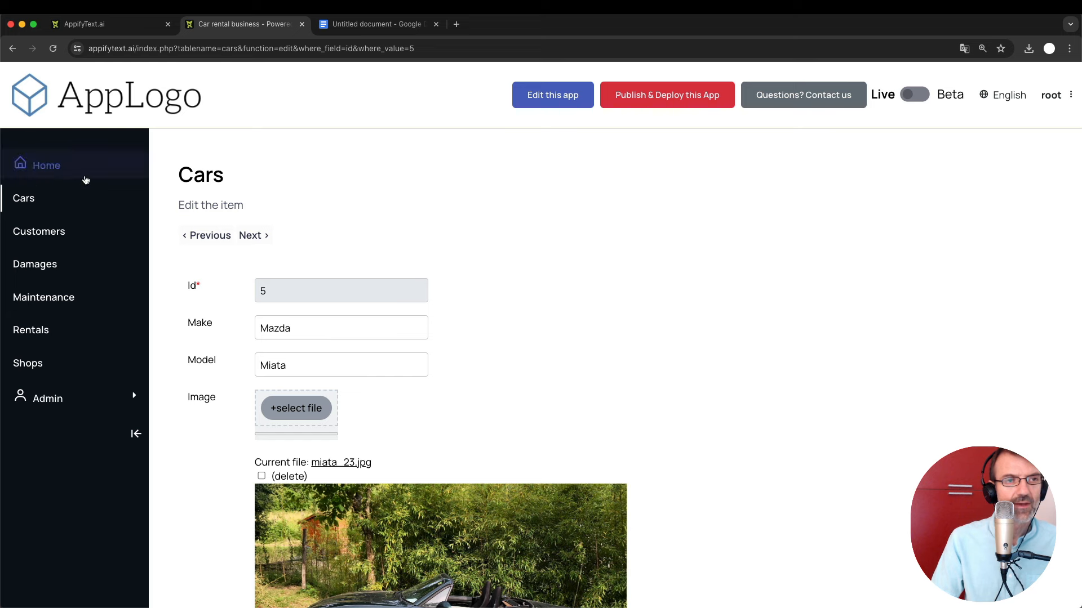
{"action": "left_click", "coordinate": [42, 175]}
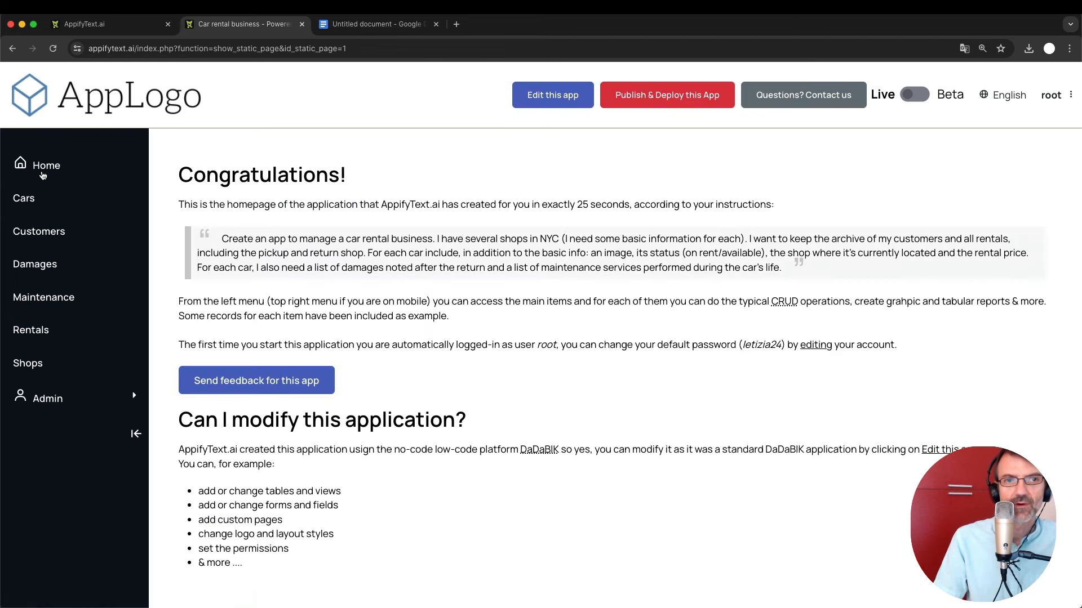
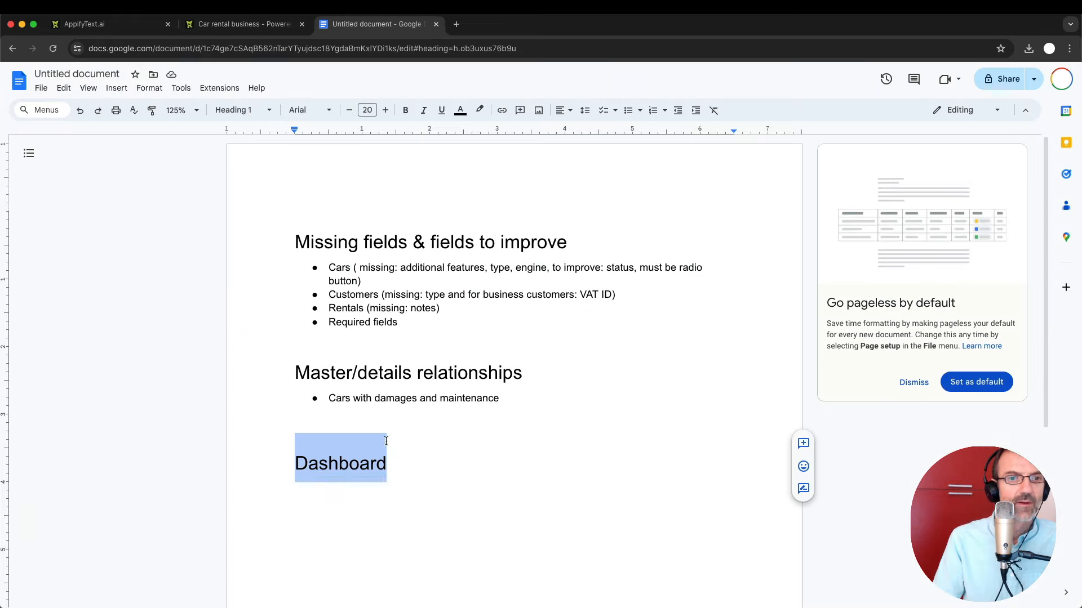
Under Dashboard, add the bullet 'Bar chart with status, line chart with rentals count'.
{"action": "left_click", "coordinate": [389, 463]}
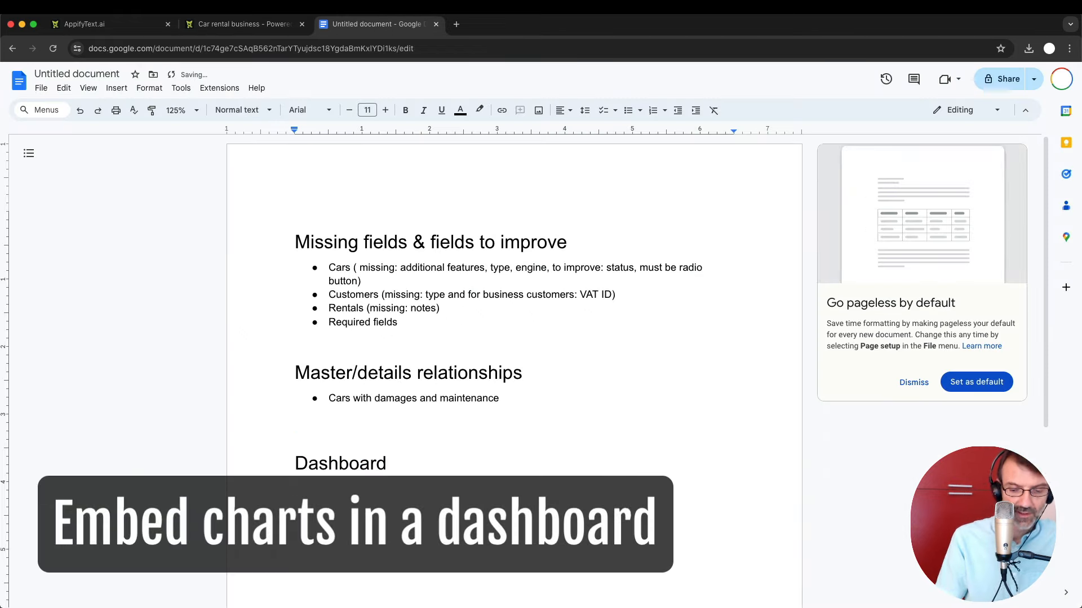
{"action": "key", "text": "Return"}
{"action": "type", "text": "* Barc"}
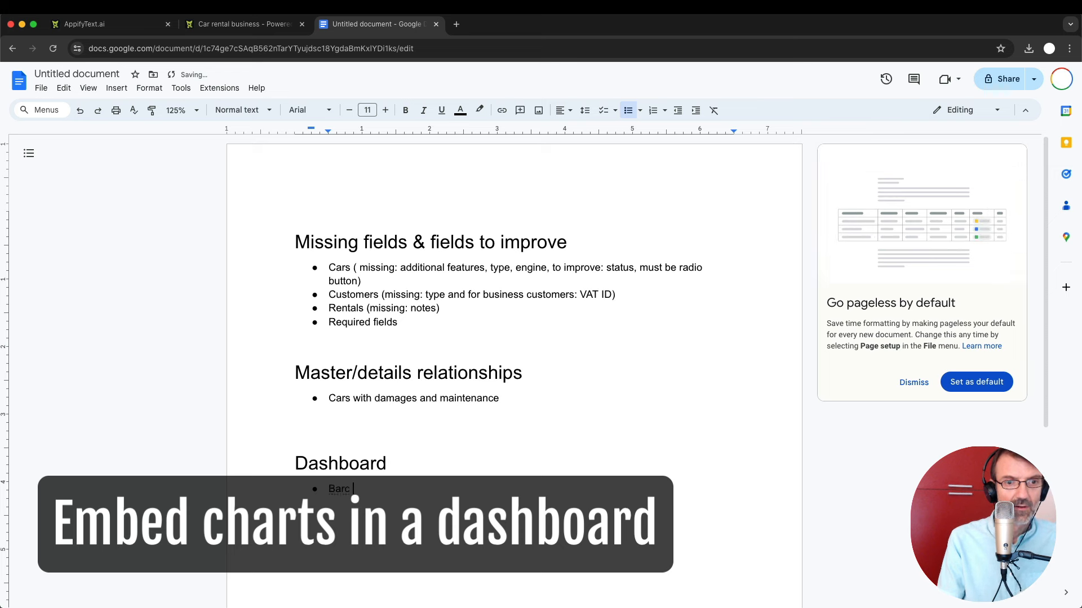
{"action": "key", "text": "BackSpace"}
{"action": "key", "text": "BackSpace"}
{"action": "type", "text": "cha"}
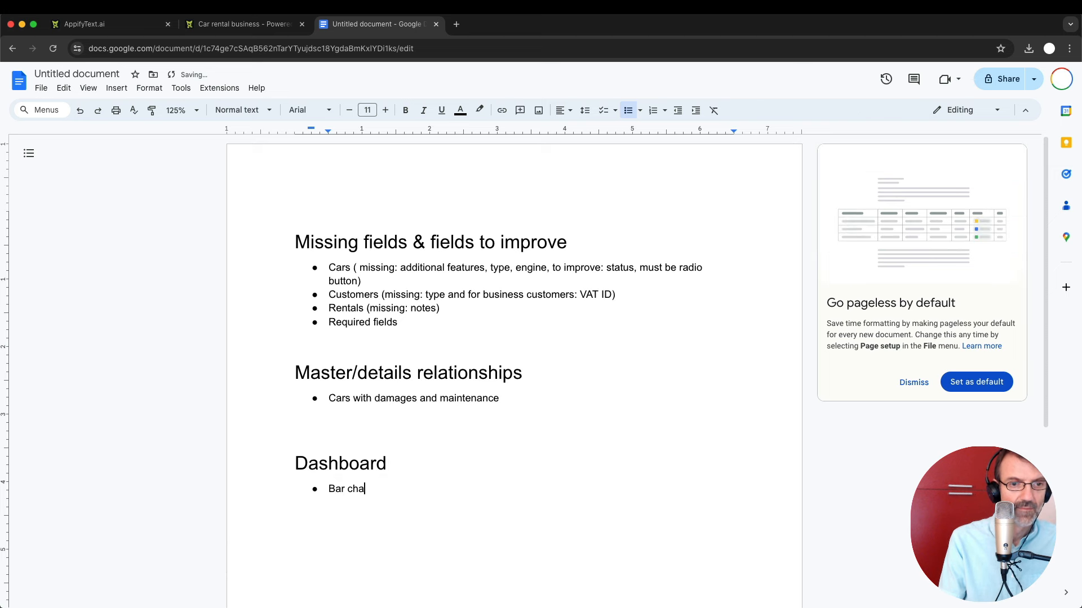
{"action": "type", "text": "rt with status"}
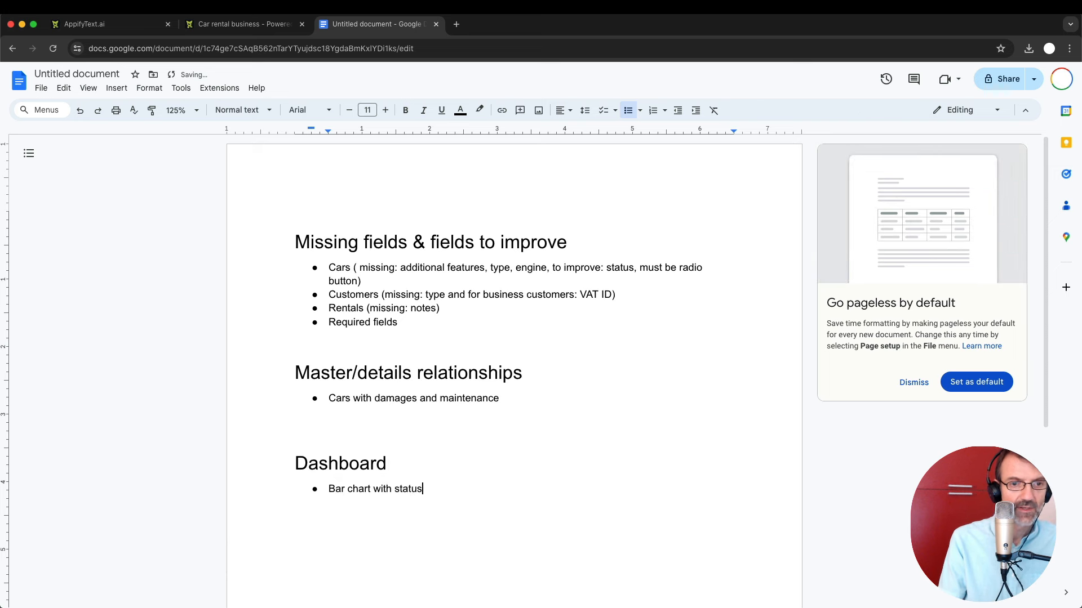
{"action": "type", "text": ", line ch"}
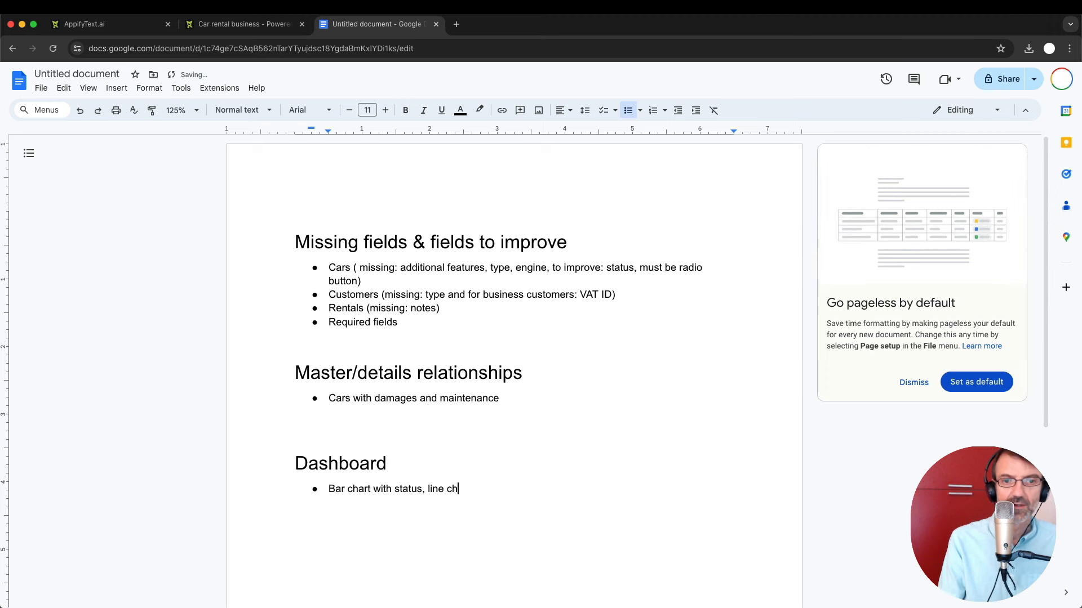
{"action": "type", "text": "art with"}
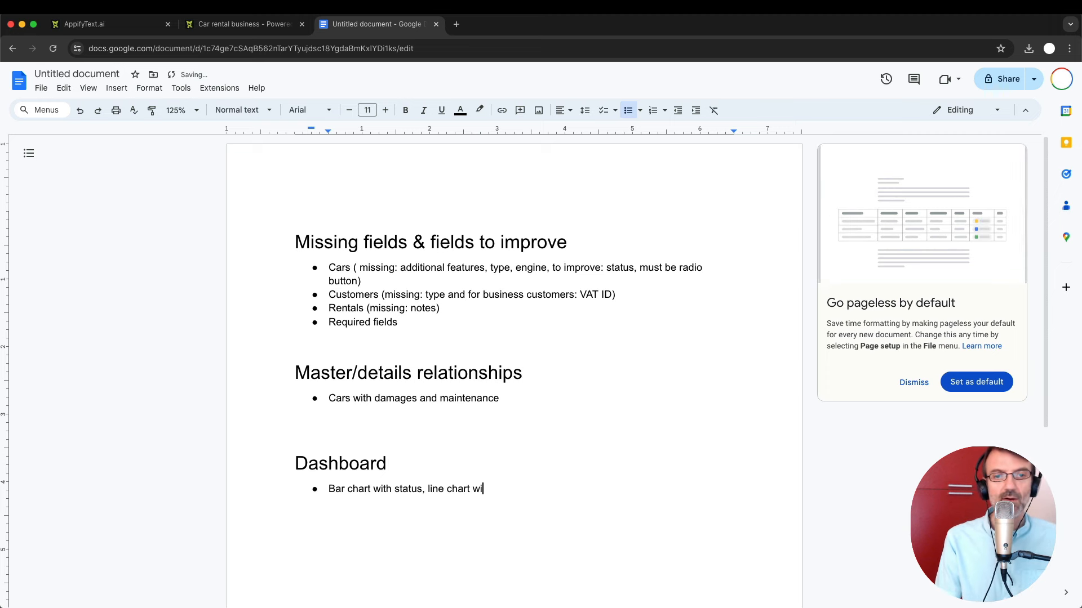
{"action": "type", "text": " rentals"}
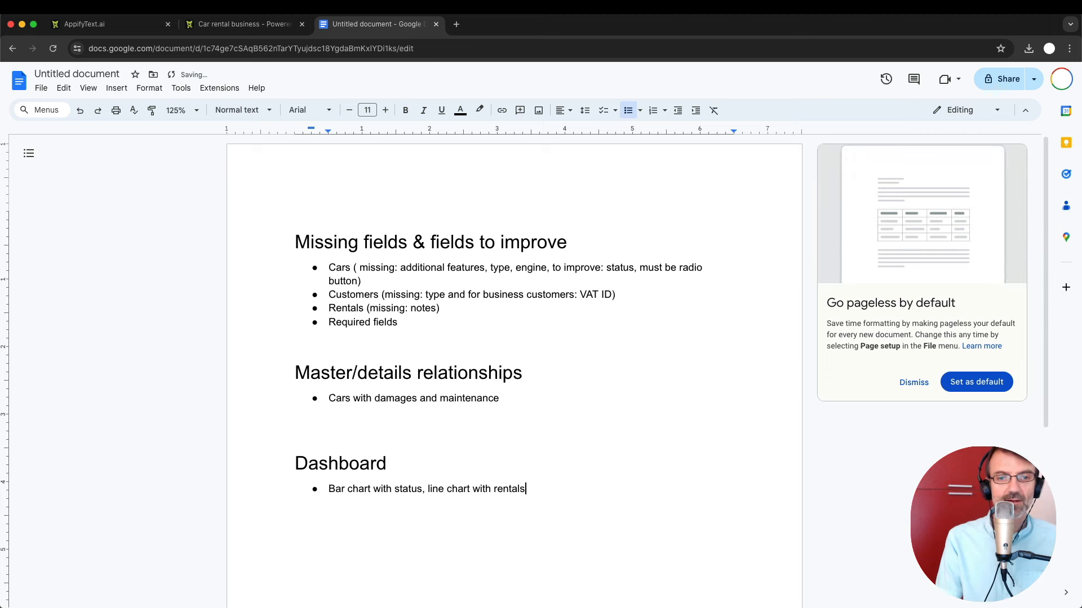
{"action": "type", "text": " count"}
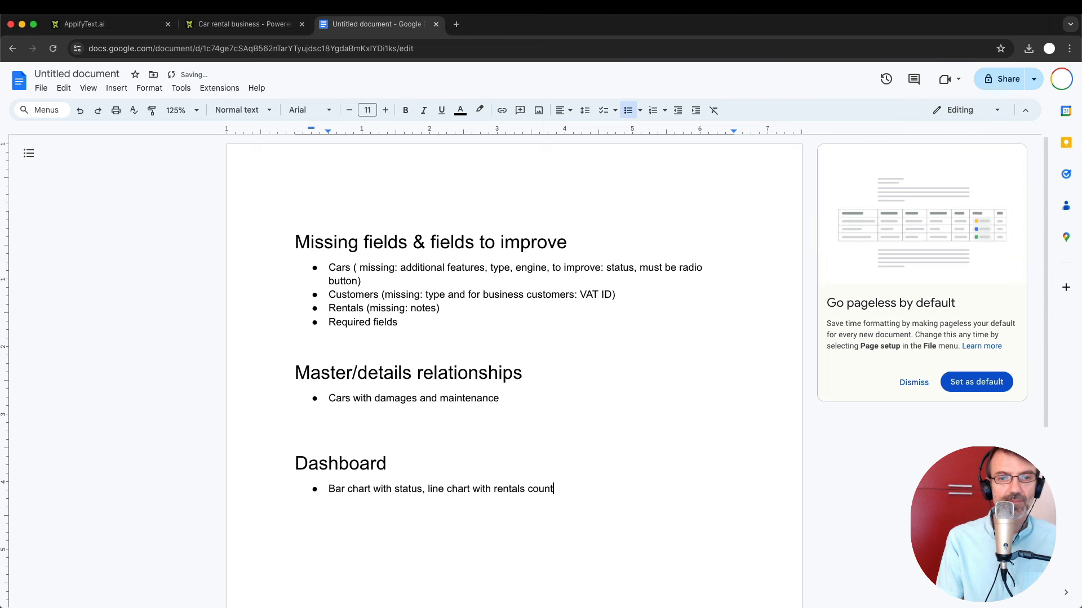
{"action": "key", "text": "Return"}
{"action": "key", "text": "Return"}
{"action": "key", "text": "Return"}
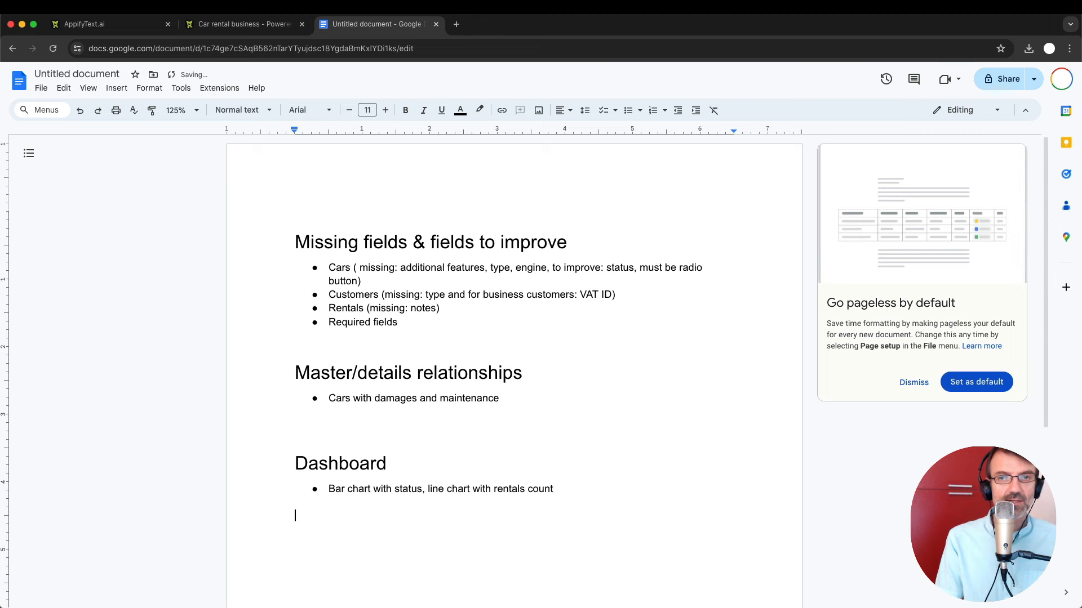
{"action": "key", "text": "Return"}
Add 'Users management' below the list as a Heading 1, with a normal line after it.
{"action": "type", "text": "Users manaag"}
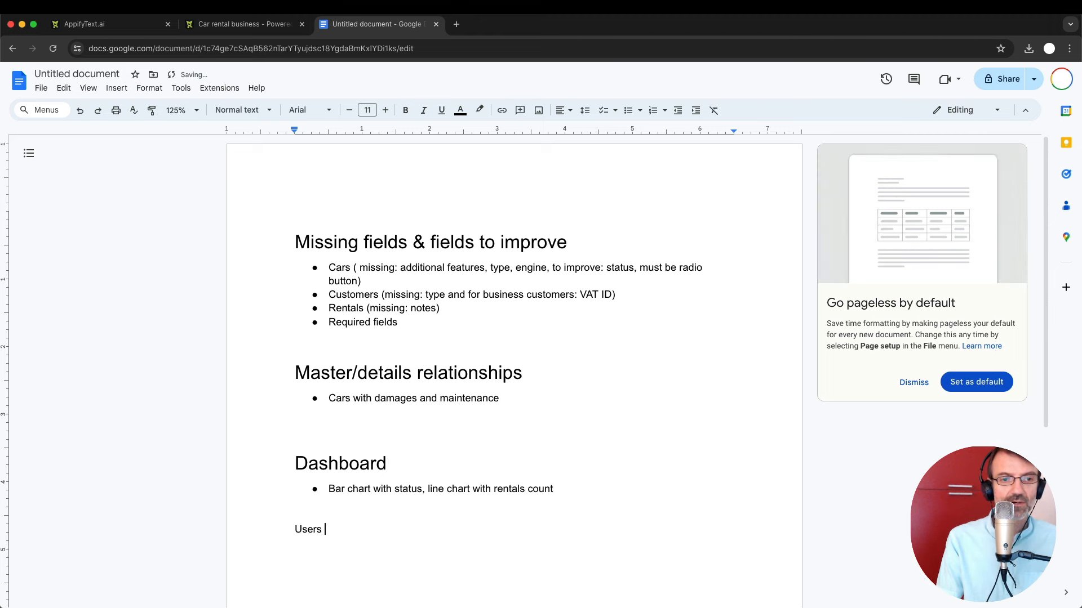
{"action": "key", "text": "BackSpace"}
{"action": "key", "text": "BackSpace"}
{"action": "type", "text": "gement"}
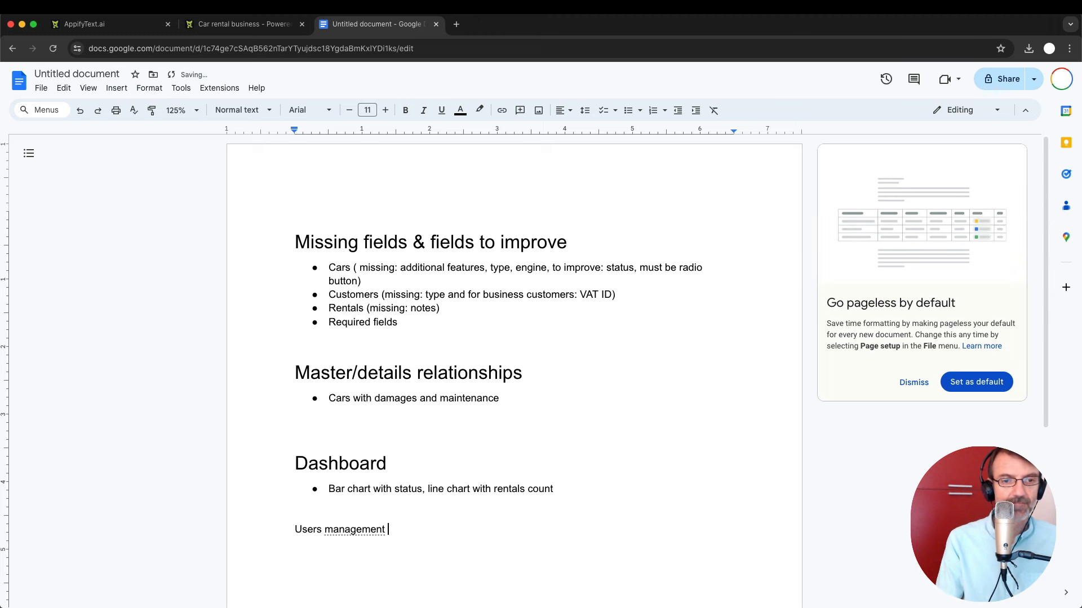
{"action": "key", "text": "Return"}
{"action": "left_click", "coordinate": [296, 515]}
{"action": "triple_click", "coordinate": [338, 530]}
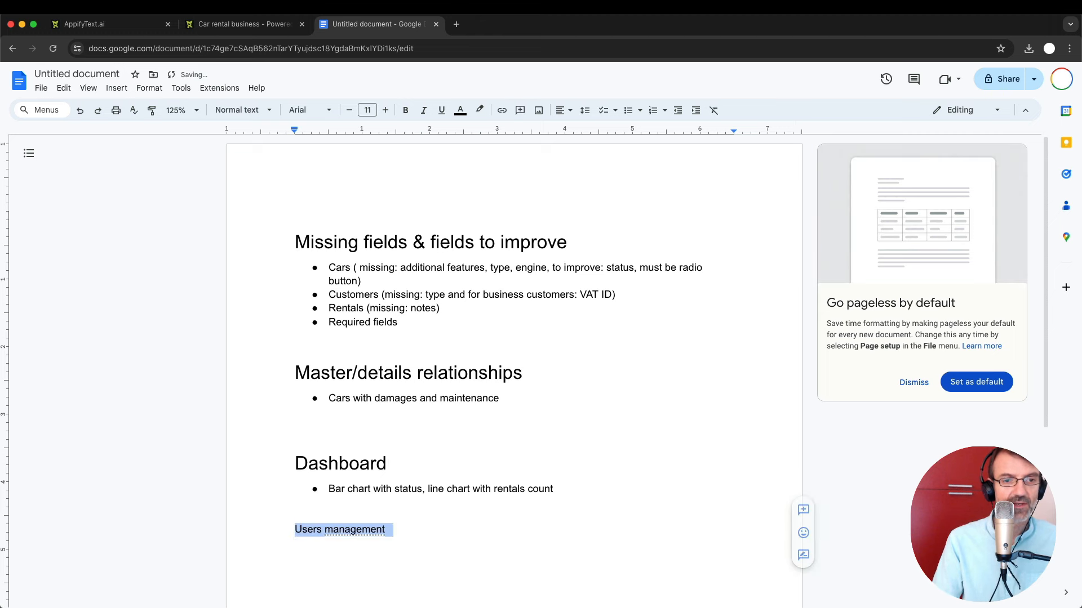
{"action": "left_click", "coordinate": [245, 110]}
{"action": "mouse_move", "coordinate": [293, 261]}
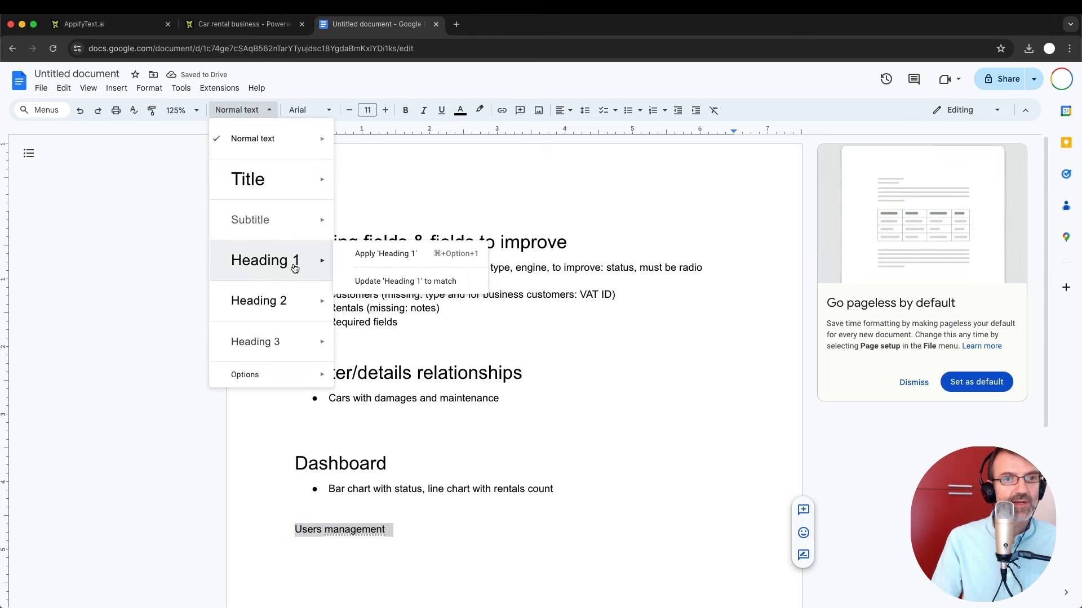
{"action": "left_click", "coordinate": [367, 256]}
{"action": "scroll", "coordinate": [451, 541], "scroll_direction": "down", "scroll_amount": 1}
{"action": "left_click", "coordinate": [524, 510]}
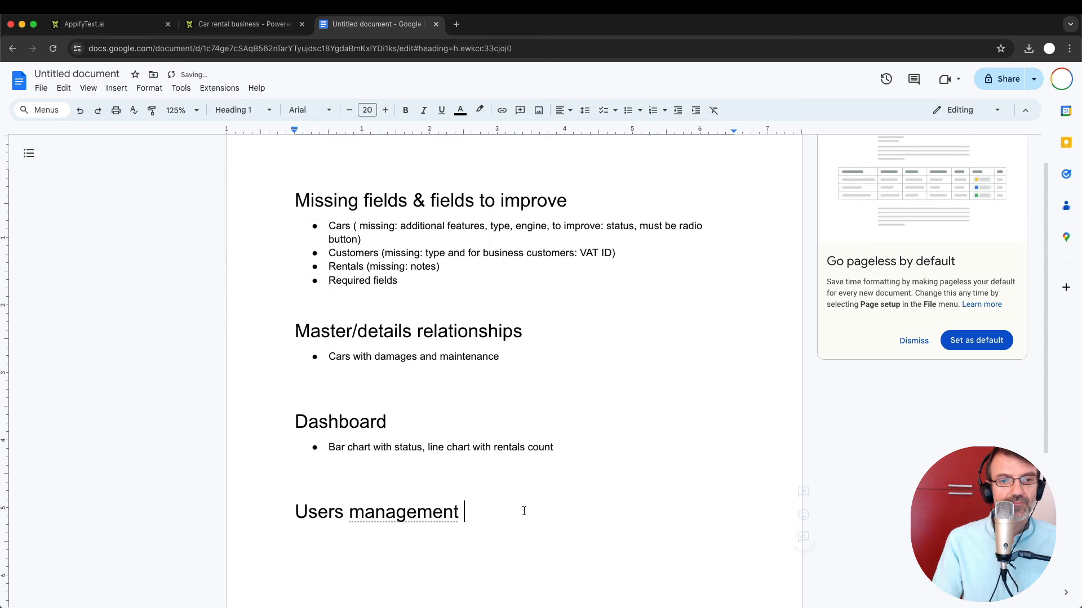
{"action": "key", "text": "Return"}
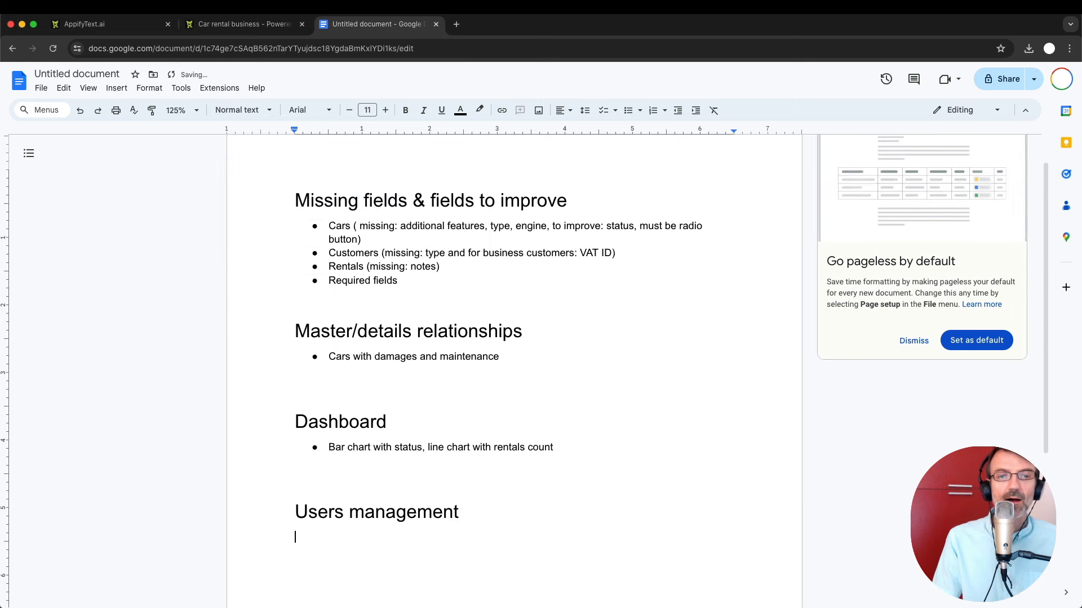
Log out of the car rental app through the root user menu at top right.
{"action": "left_click", "coordinate": [250, 25]}
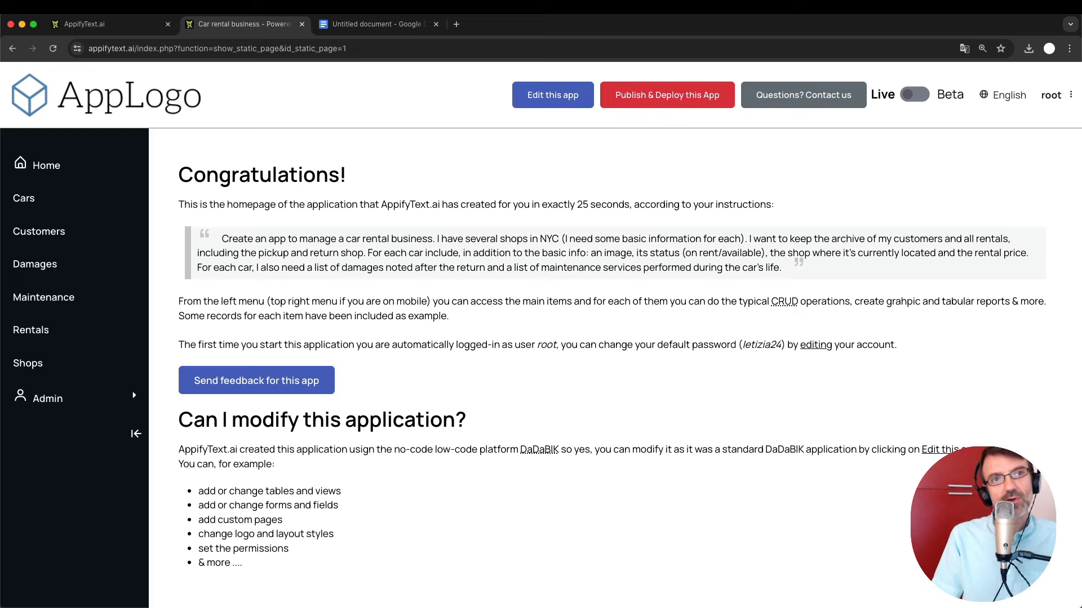
{"action": "left_click", "coordinate": [102, 24]}
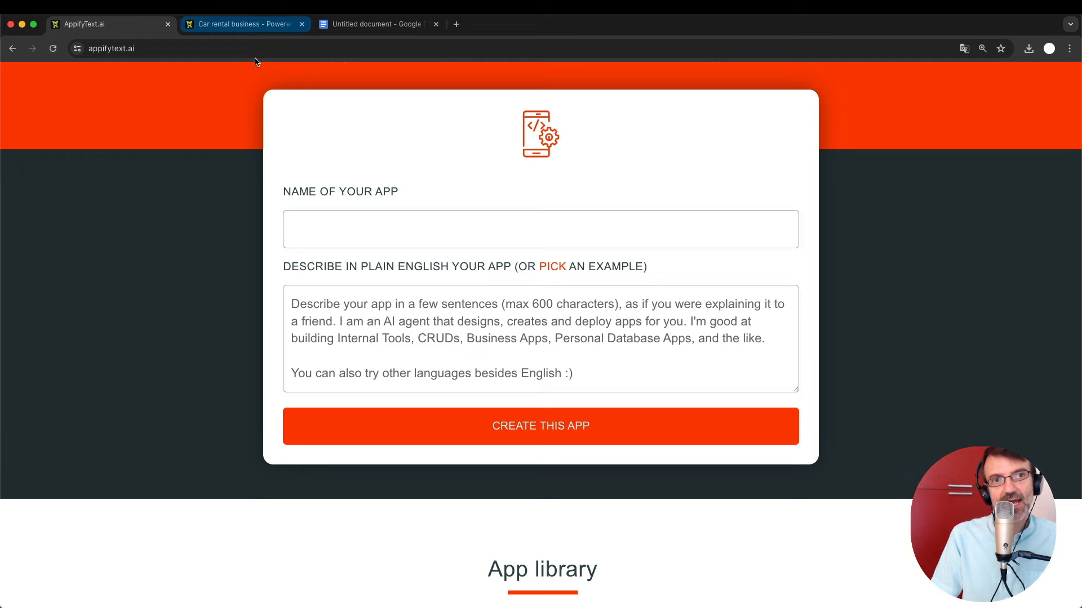
{"action": "left_click", "coordinate": [249, 29]}
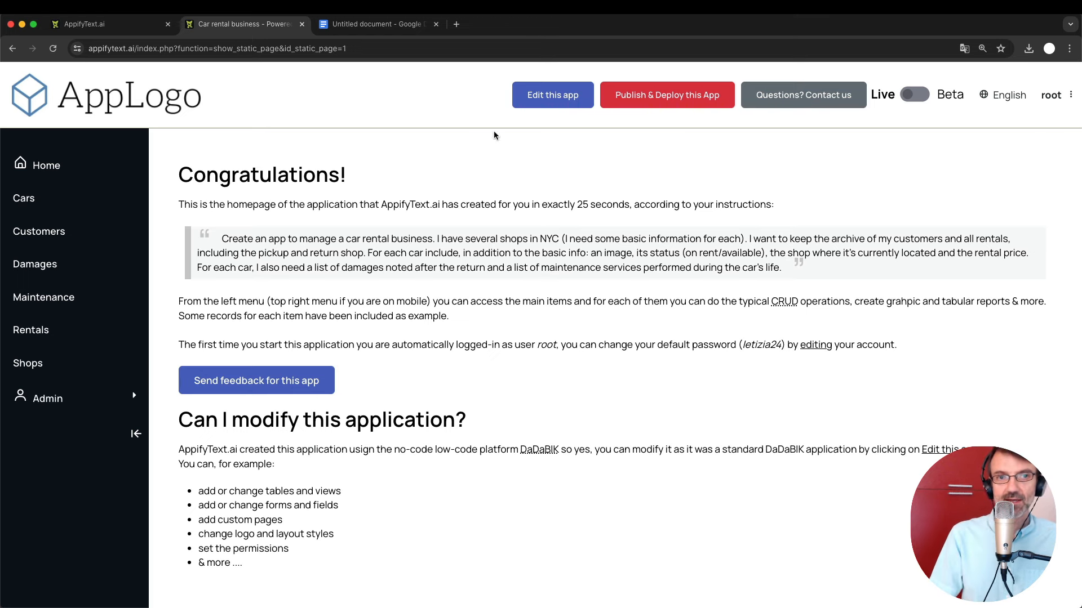
{"action": "left_click", "coordinate": [1049, 96]}
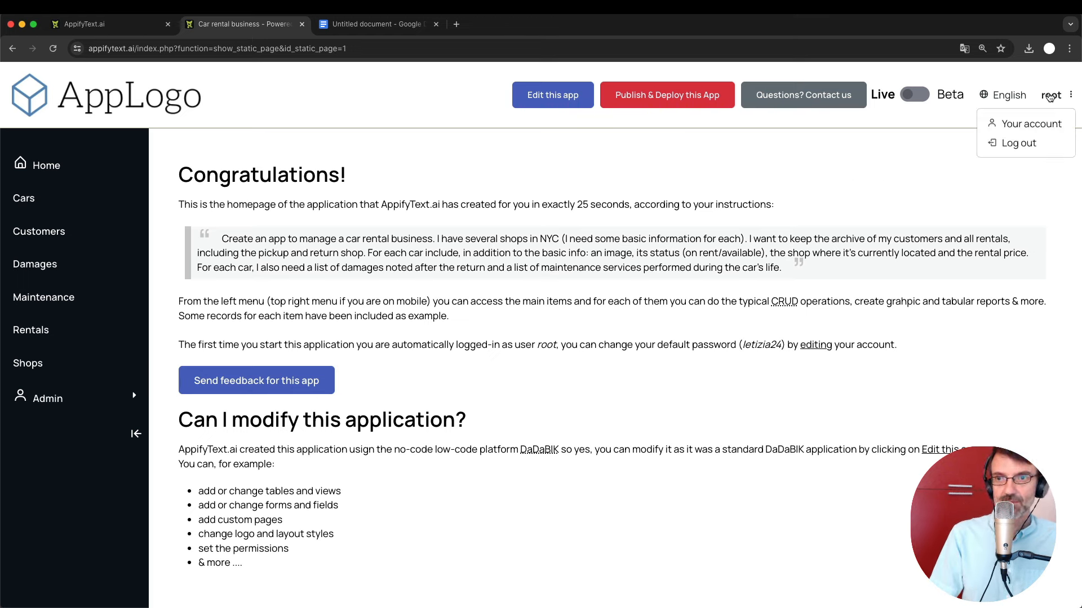
{"action": "left_click", "coordinate": [1016, 144]}
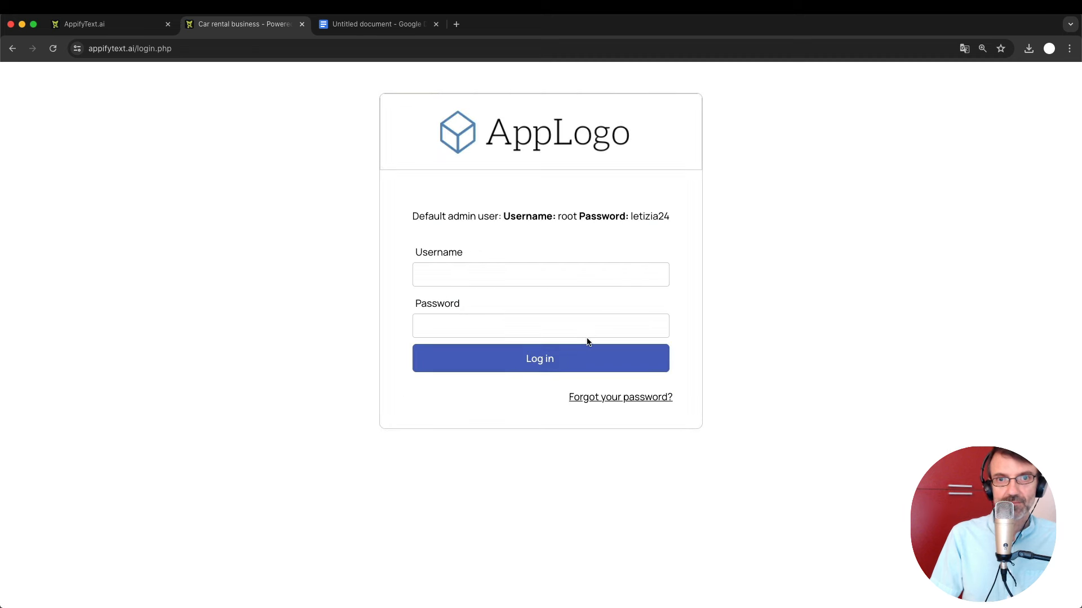
Log in with the default admin username and password shown on the login page.
{"action": "left_click", "coordinate": [452, 277]}
{"action": "type", "text": "root"}
{"action": "key", "text": "Tab"}
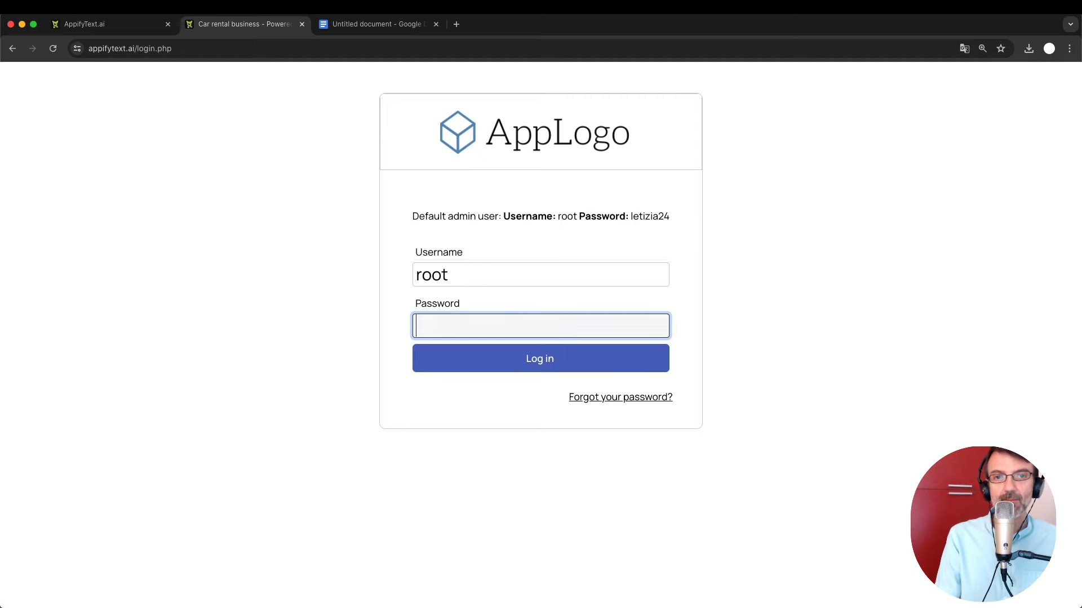
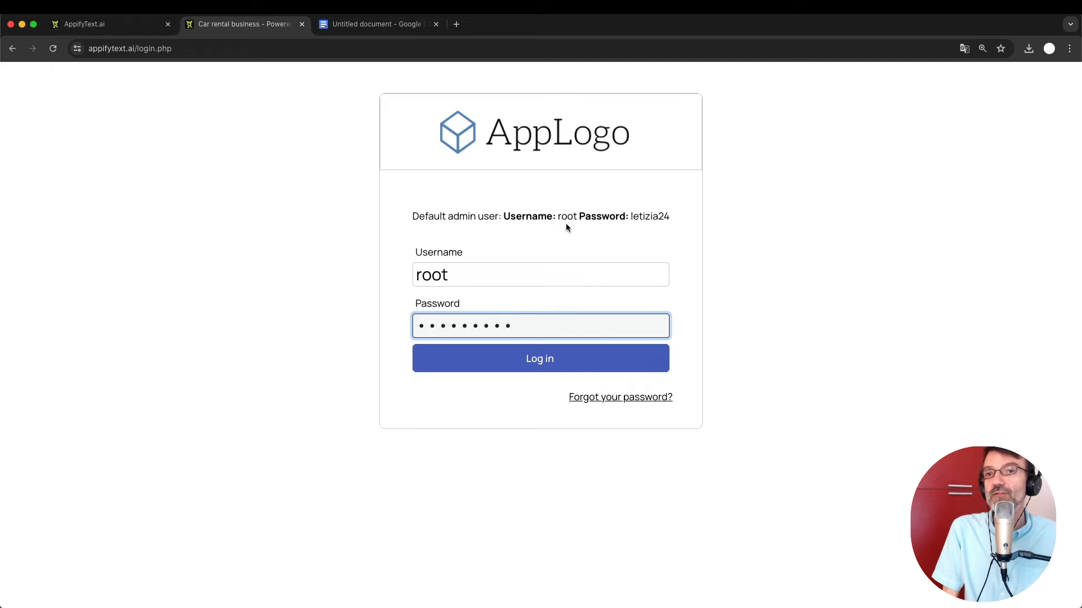
{"action": "left_click", "coordinate": [560, 370]}
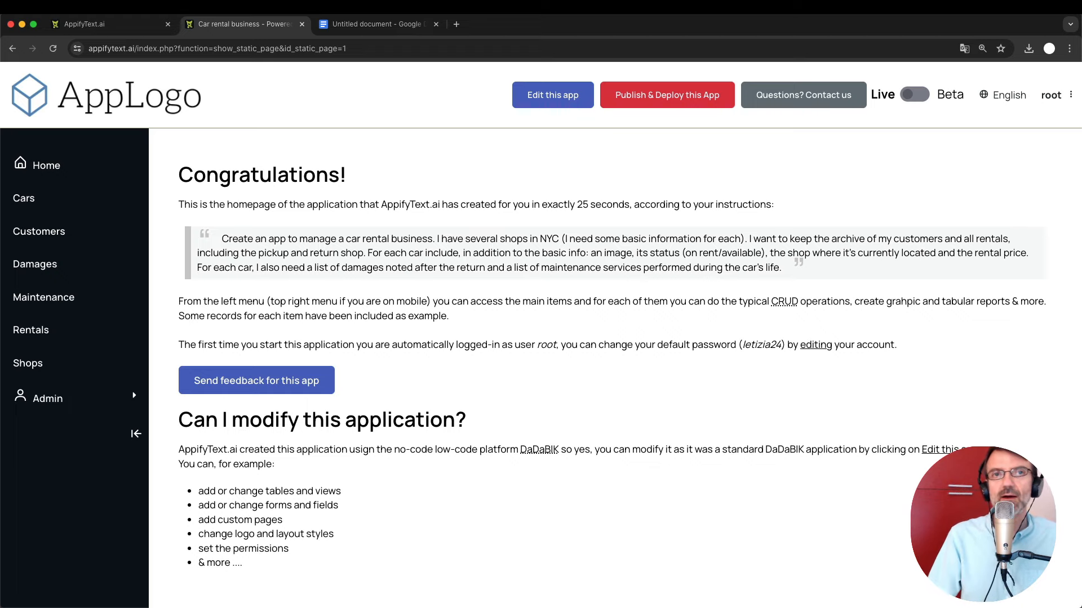
Under Users management, add the bullet 'Create different user groups (managers, employees, public users, ... )'.
{"action": "left_click", "coordinate": [370, 27]}
{"action": "key", "text": "Return"}
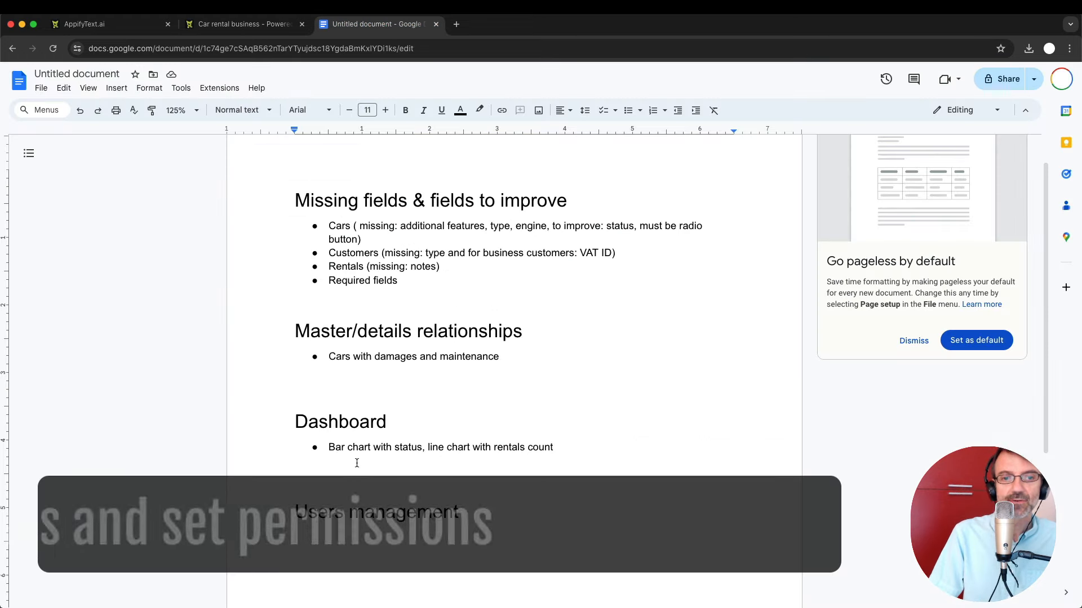
{"action": "key", "text": "super+shift+8"}
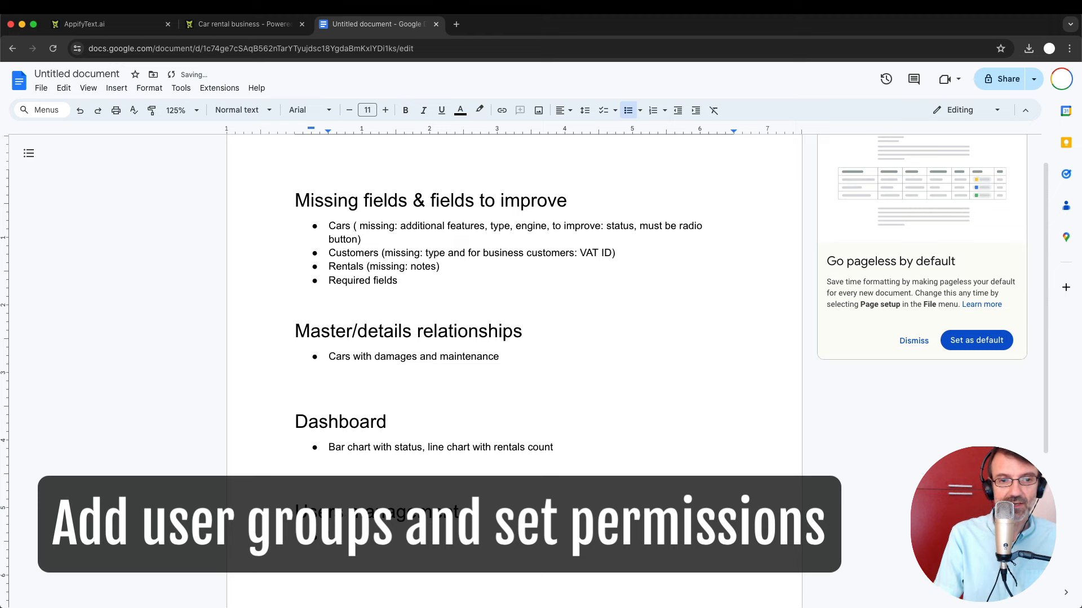
{"action": "type", "text": "Crea"}
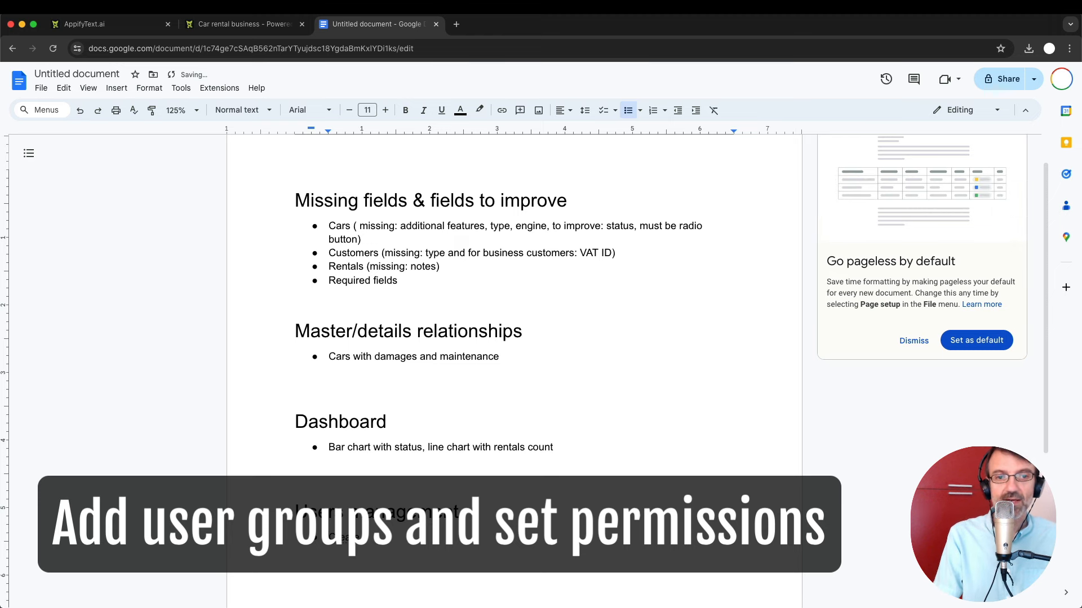
{"action": "type", "text": "te different us"}
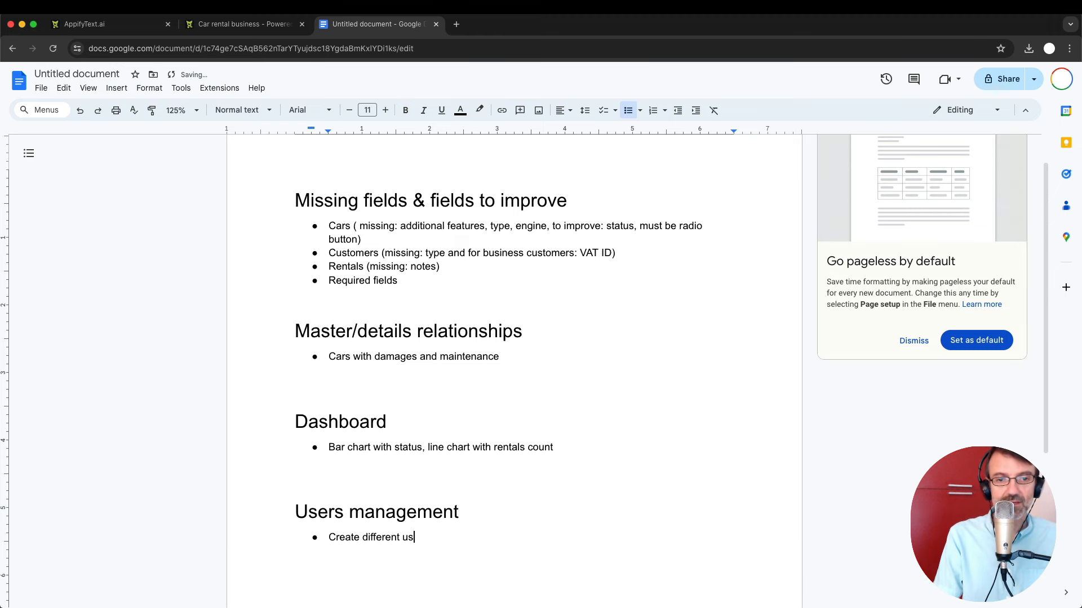
{"action": "type", "text": "er groups (man"}
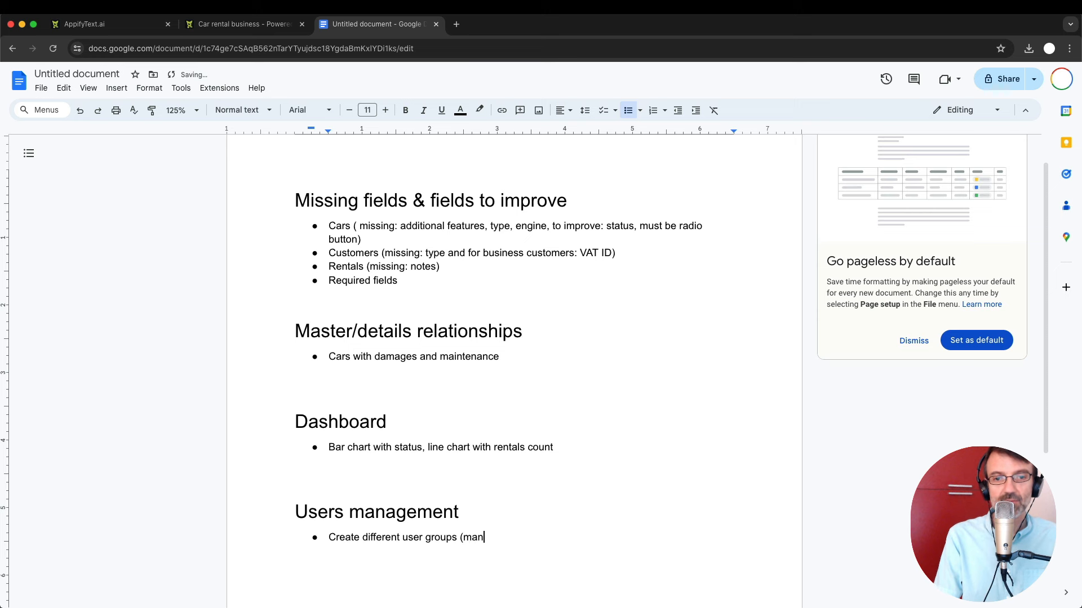
{"action": "type", "text": "agers, employe"}
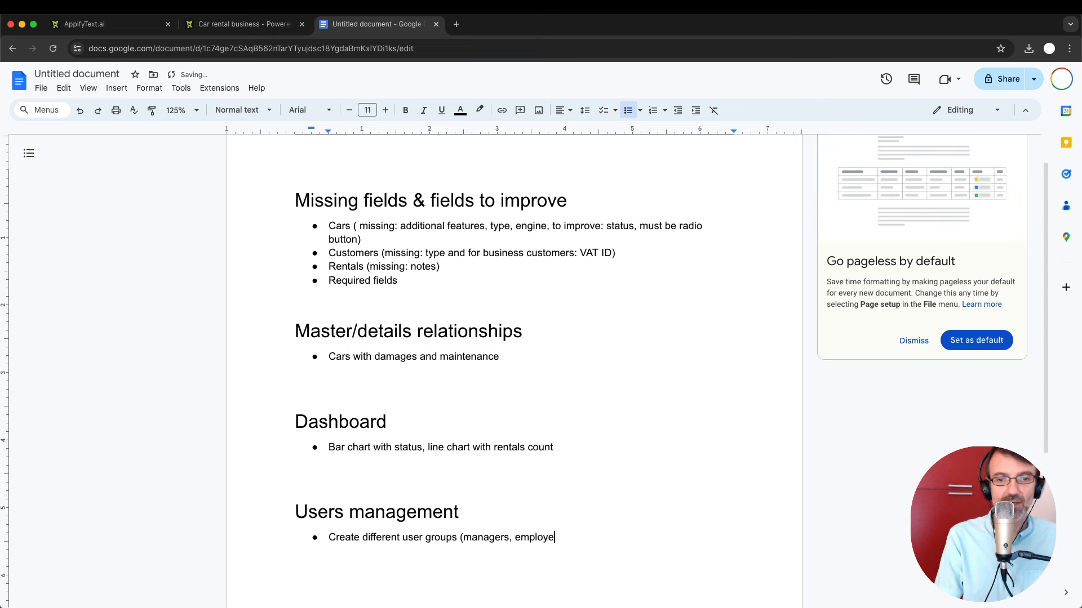
{"action": "type", "text": "es, public u"}
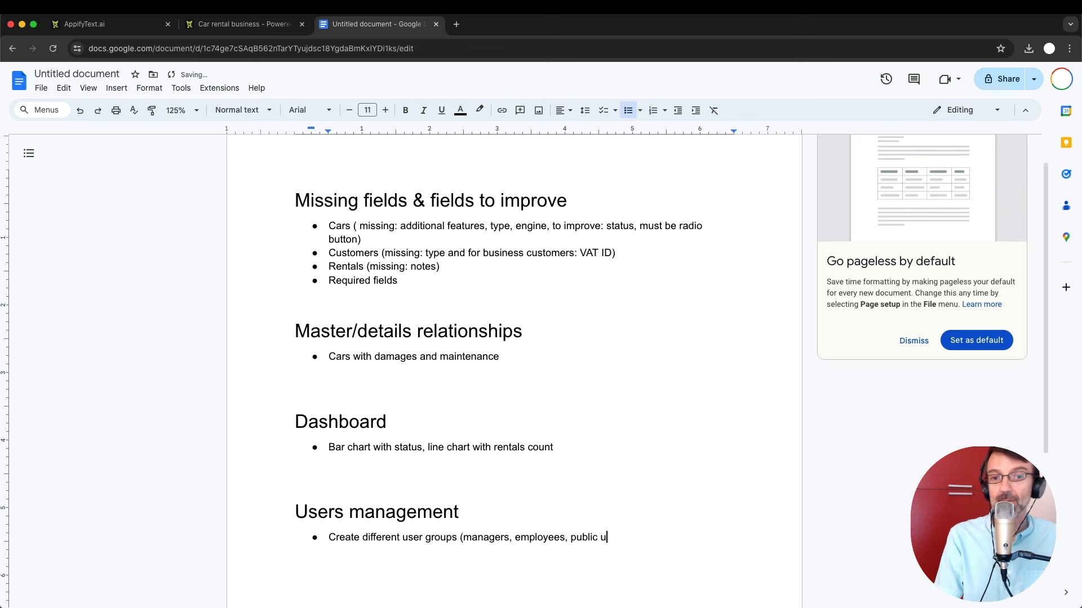
{"action": "type", "text": "sers, ... )"}
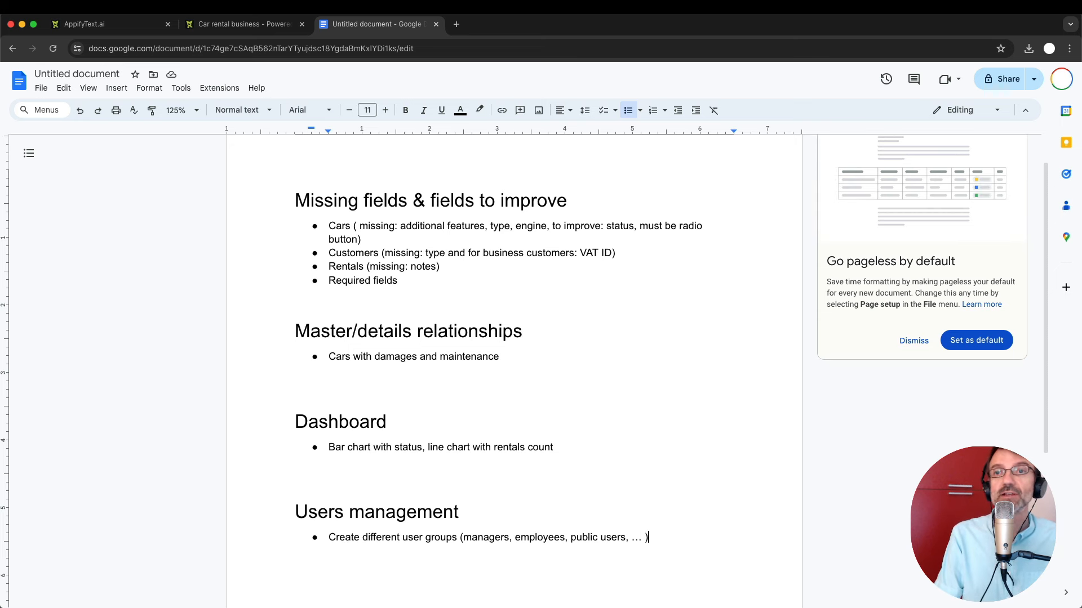
Delete the extra blank lines above the Dashboard and Users management headings.
{"action": "key", "text": "BackSpace"}
{"action": "left_click", "coordinate": [338, 461]}
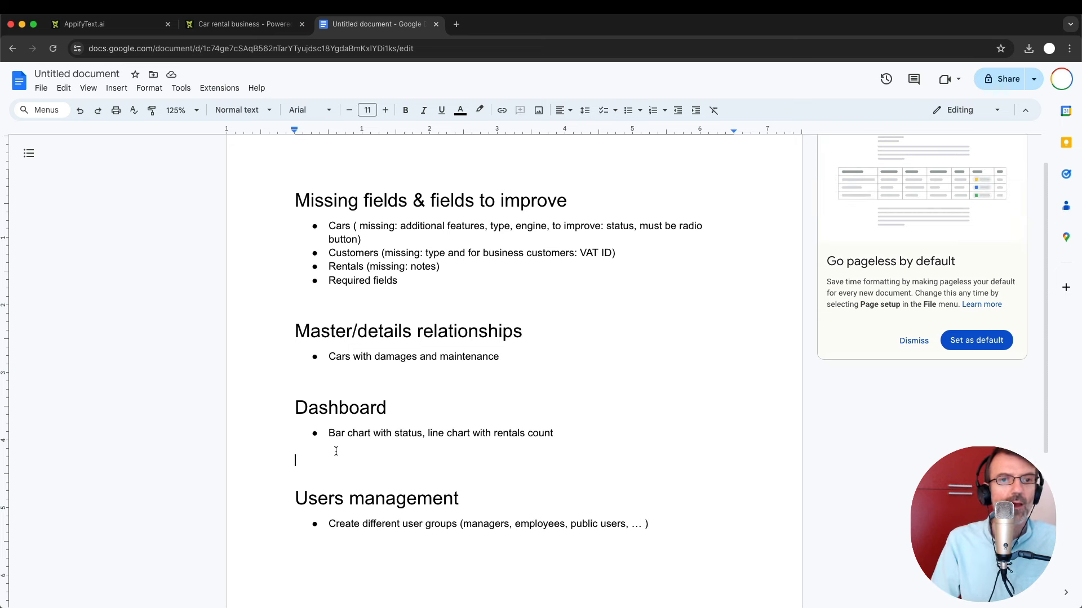
{"action": "key", "text": "BackSpace"}
{"action": "scroll", "coordinate": [382, 447], "scroll_direction": "down", "scroll_amount": 1}
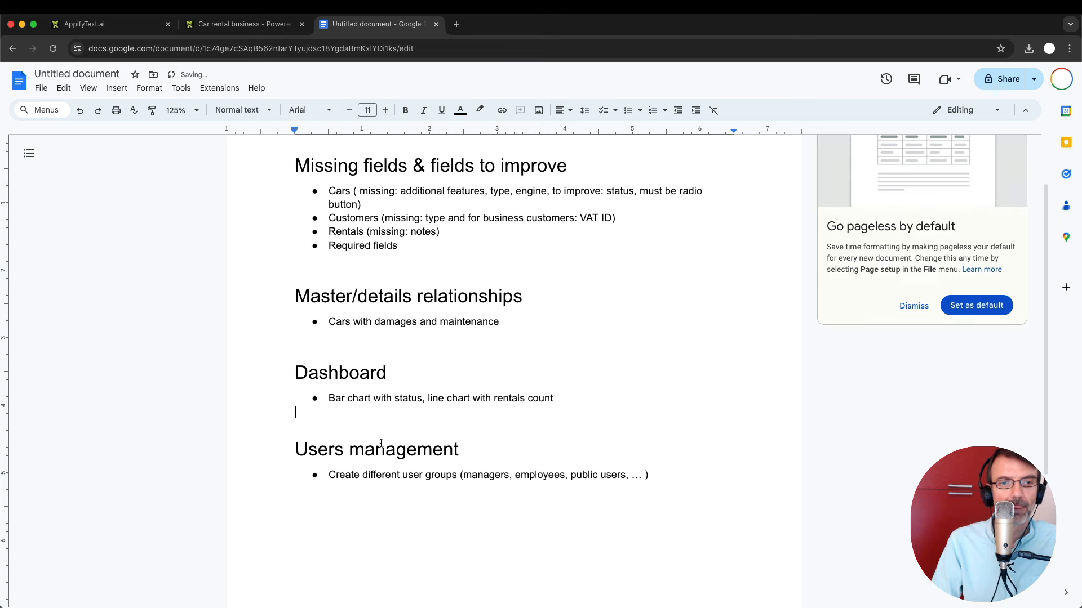
{"action": "left_click", "coordinate": [705, 504]}
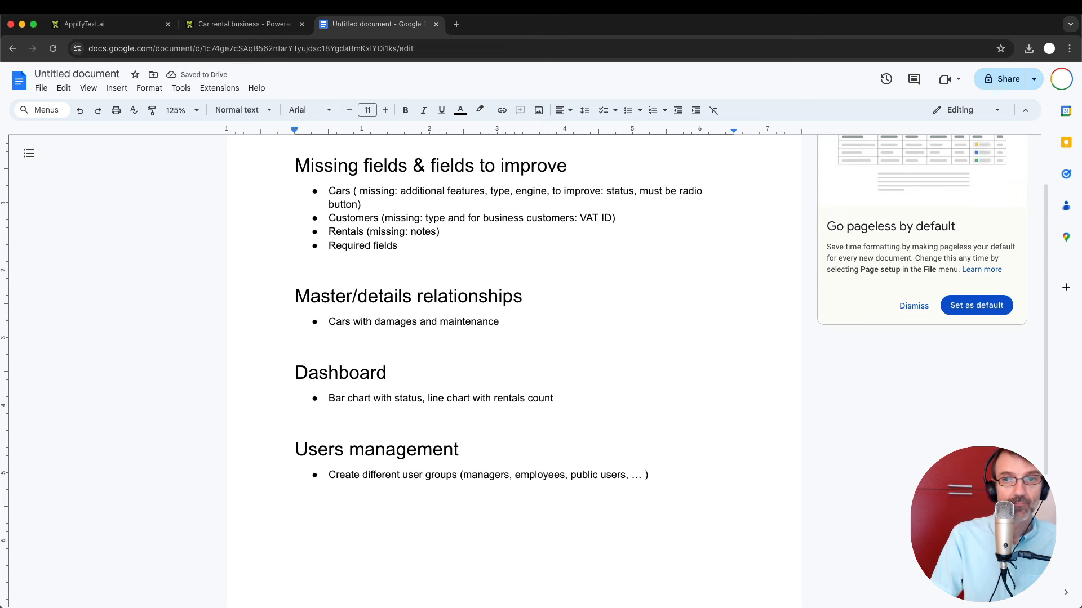
Add a 'Layout' section heading styled as Heading 1.
{"action": "type", "text": "Layout"}
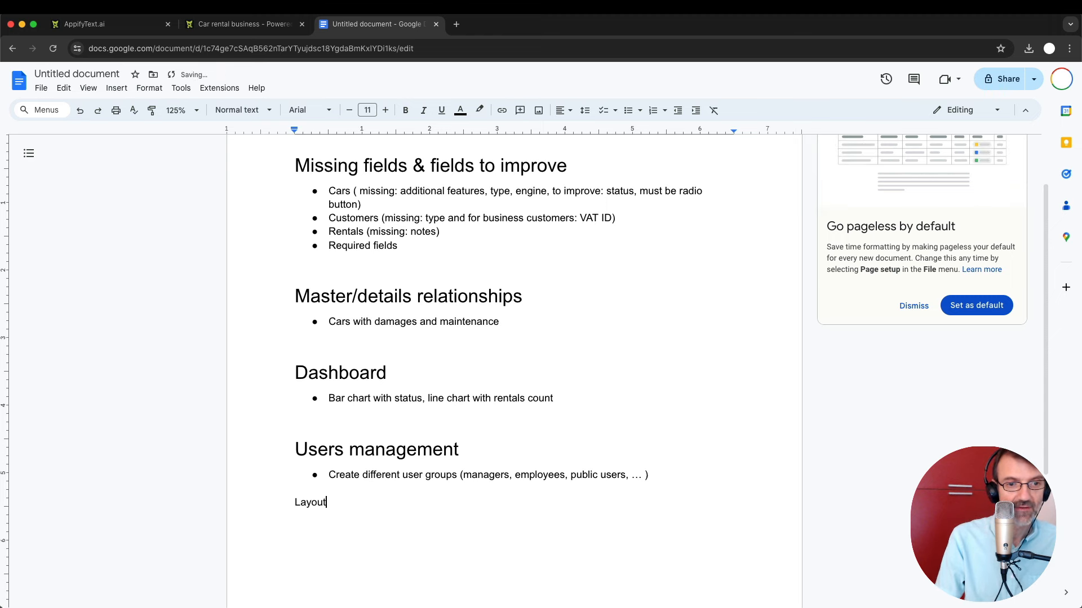
{"action": "key", "text": "Return"}
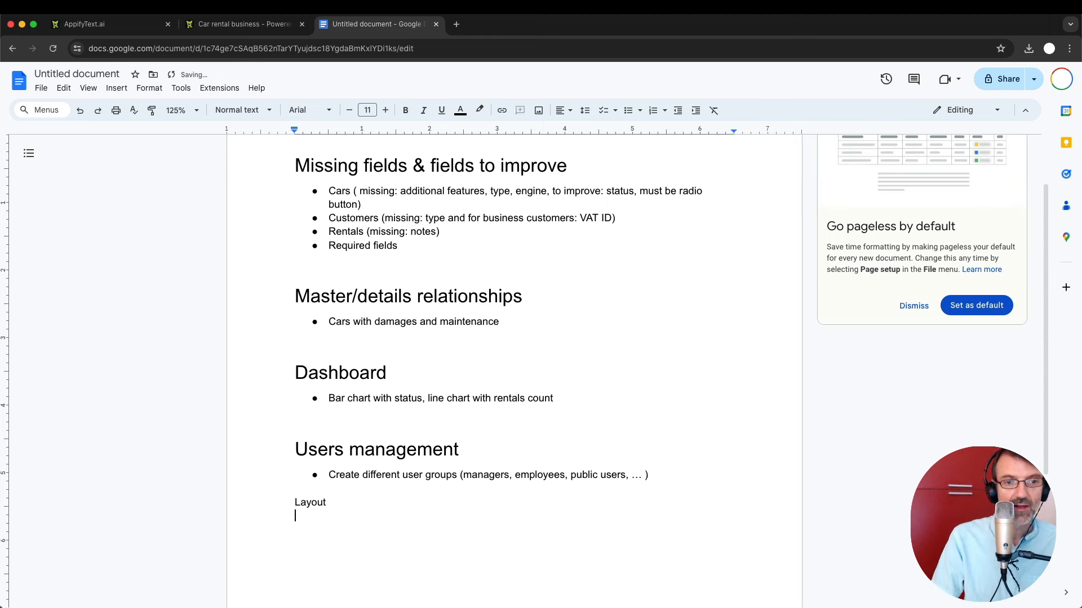
{"action": "key", "text": "shift+Up"}
{"action": "left_click", "coordinate": [254, 116]}
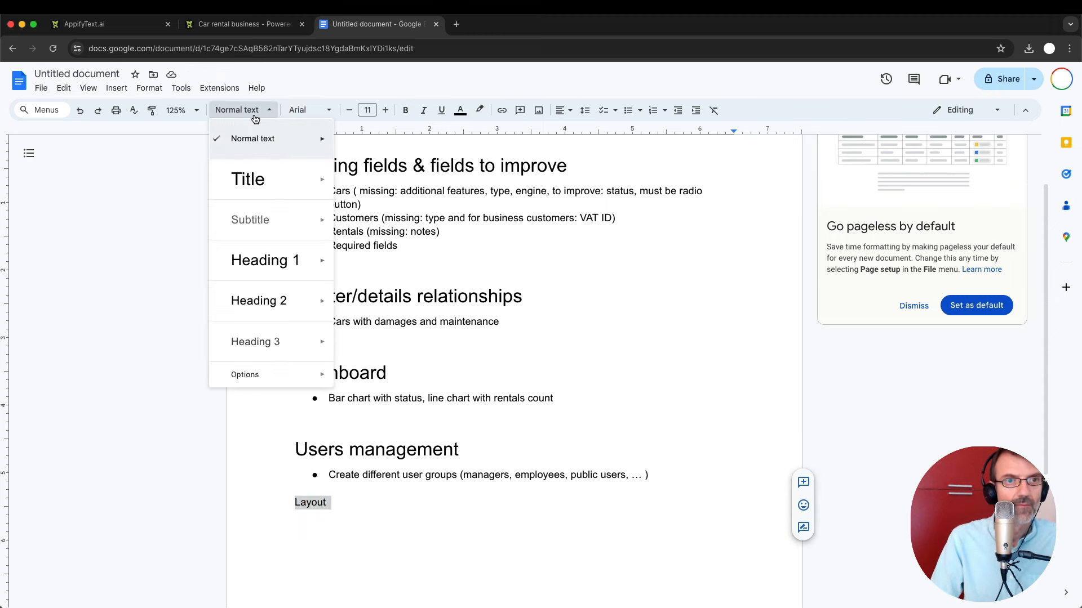
{"action": "mouse_move", "coordinate": [318, 260]}
{"action": "left_click", "coordinate": [368, 251]}
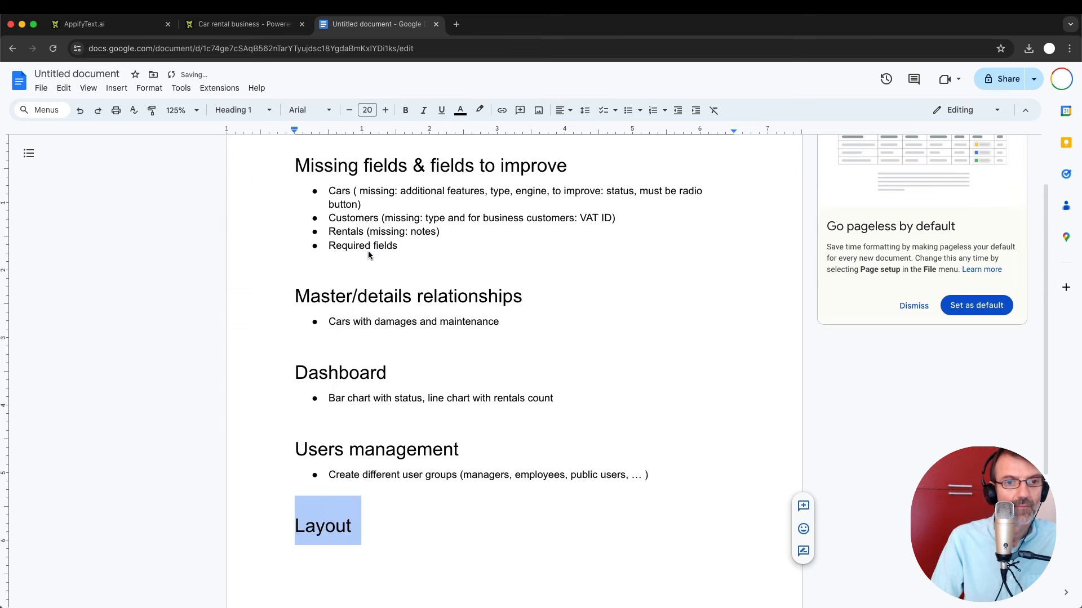
{"action": "left_click", "coordinate": [408, 546]}
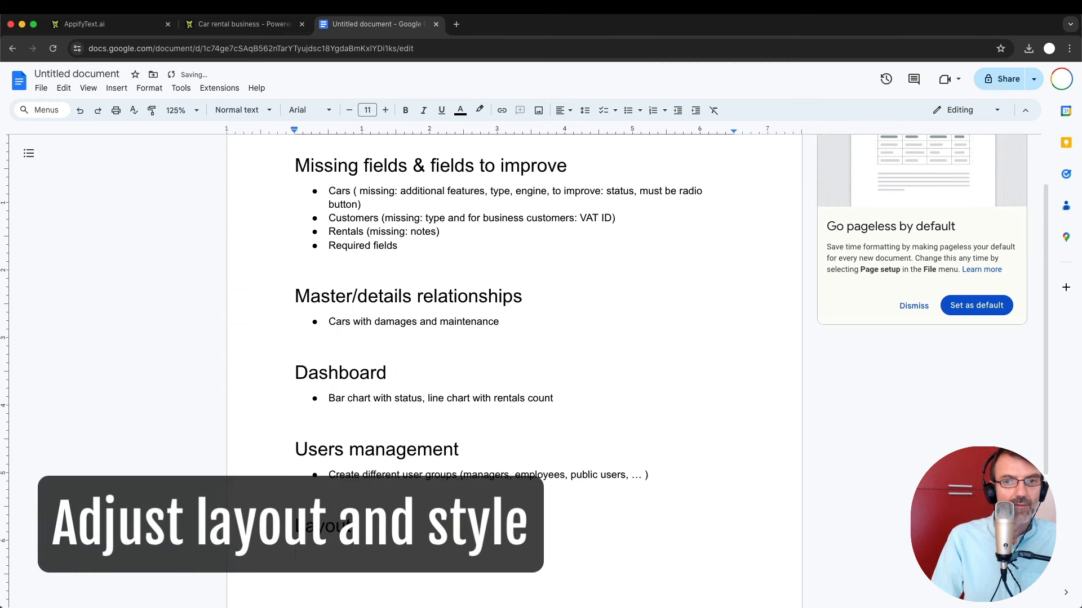
{"action": "scroll", "coordinate": [201, 551], "scroll_direction": "down", "scroll_amount": 2}
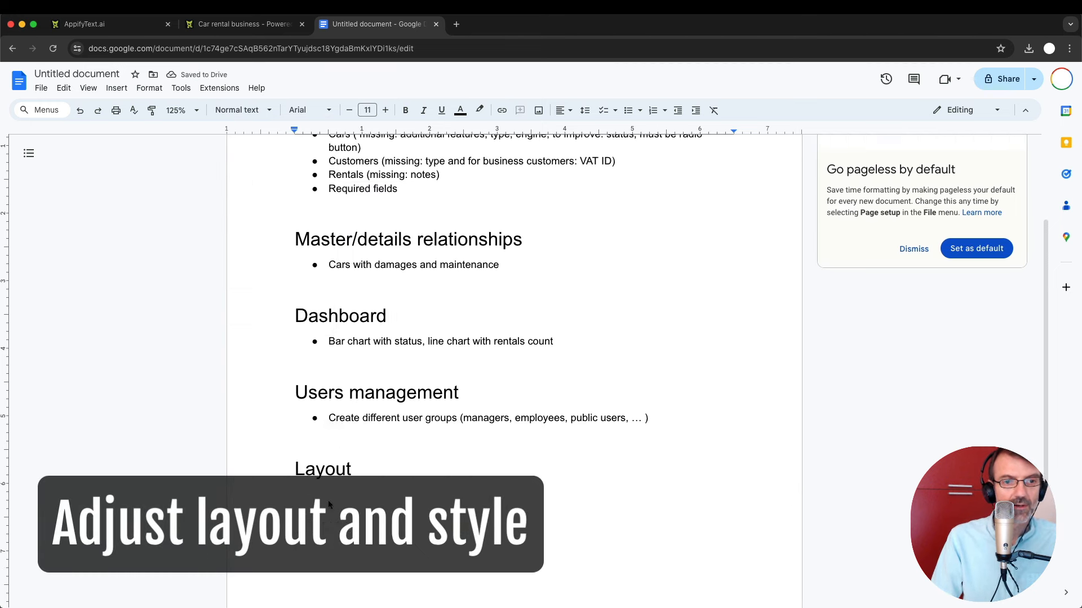
List 'Change the logo' and 'Add some icons to the menu' as Layout bullets.
{"action": "key", "text": "super+shift+8"}
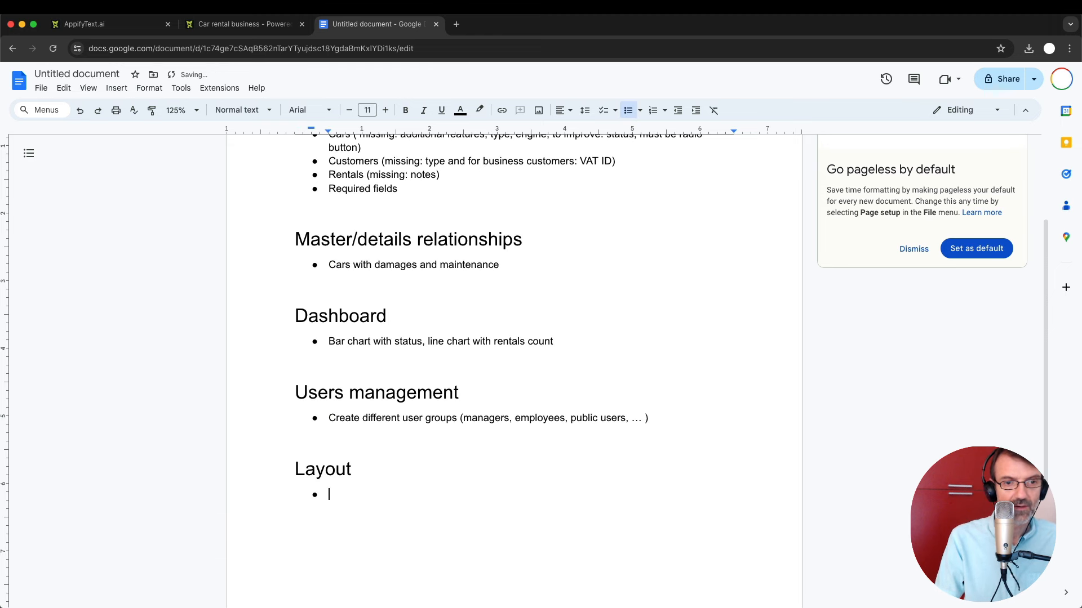
{"action": "type", "text": "Change the logo"}
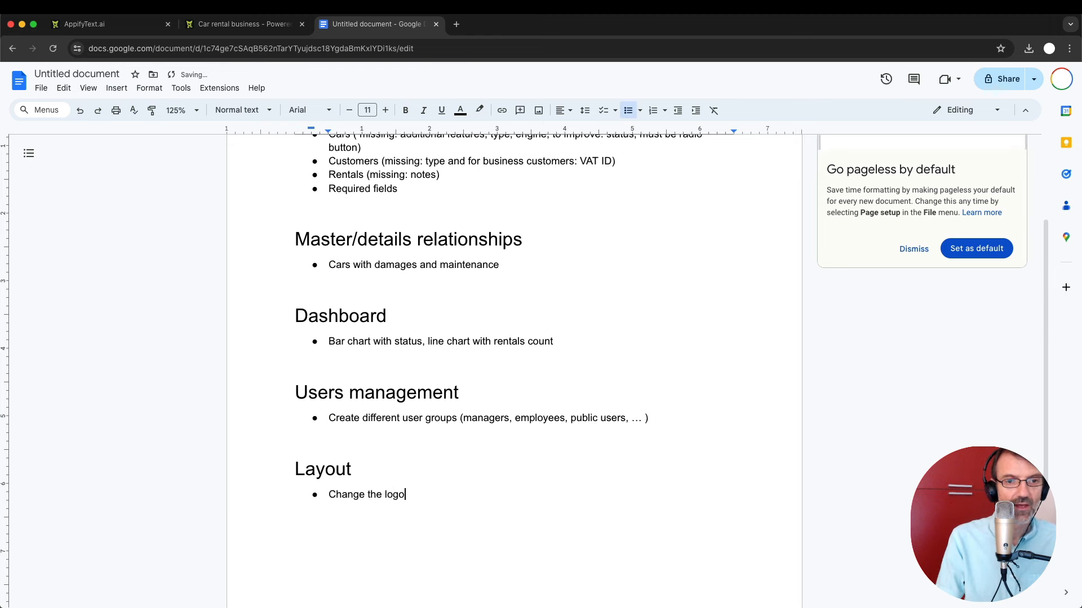
{"action": "left_click", "coordinate": [226, 23]}
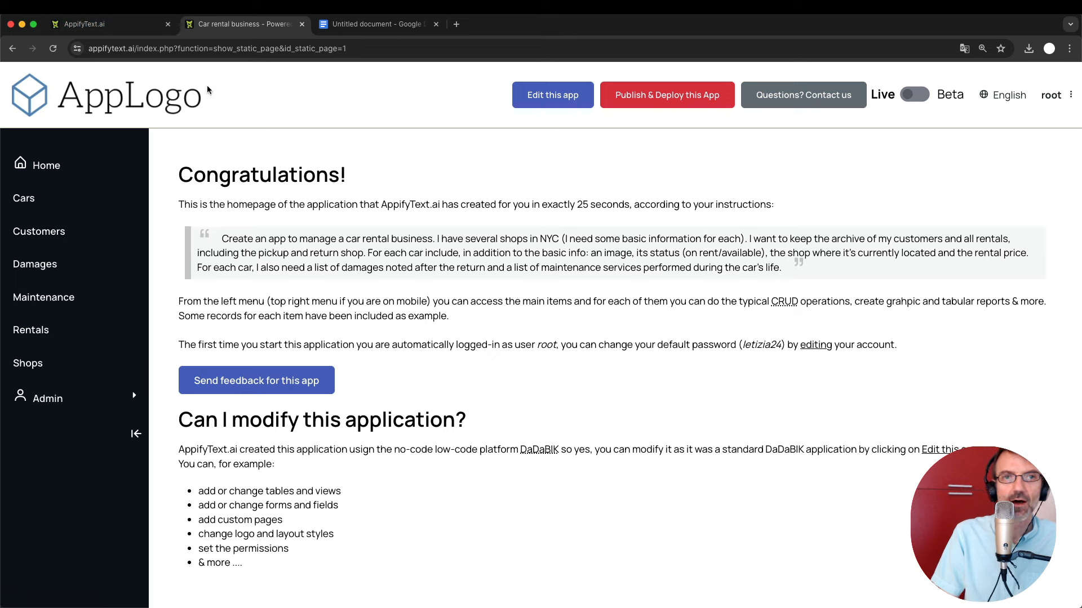
{"action": "left_click", "coordinate": [354, 24]}
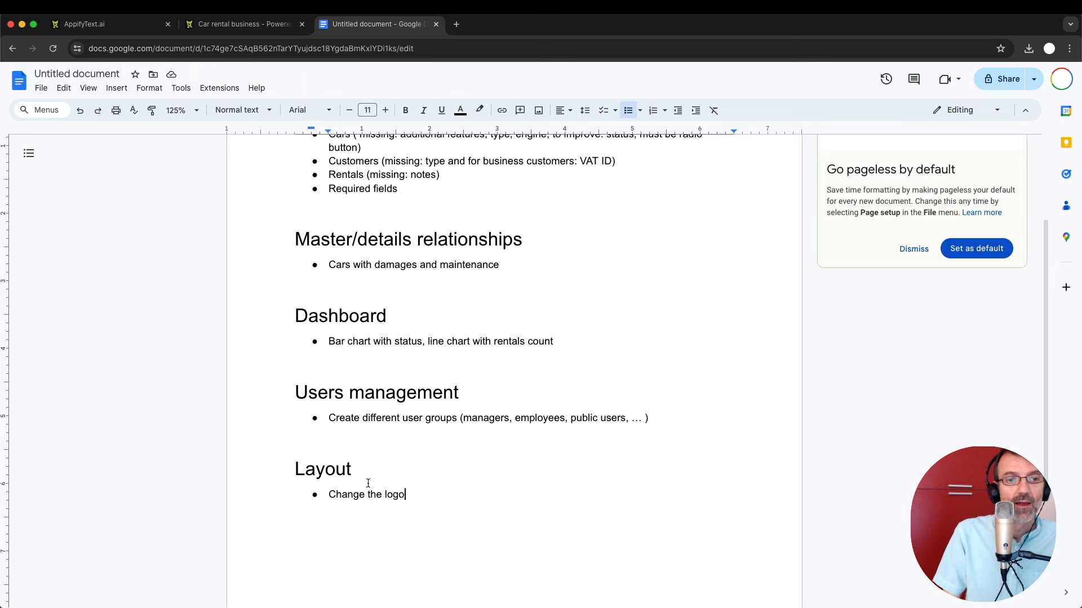
{"action": "key", "text": "Return"}
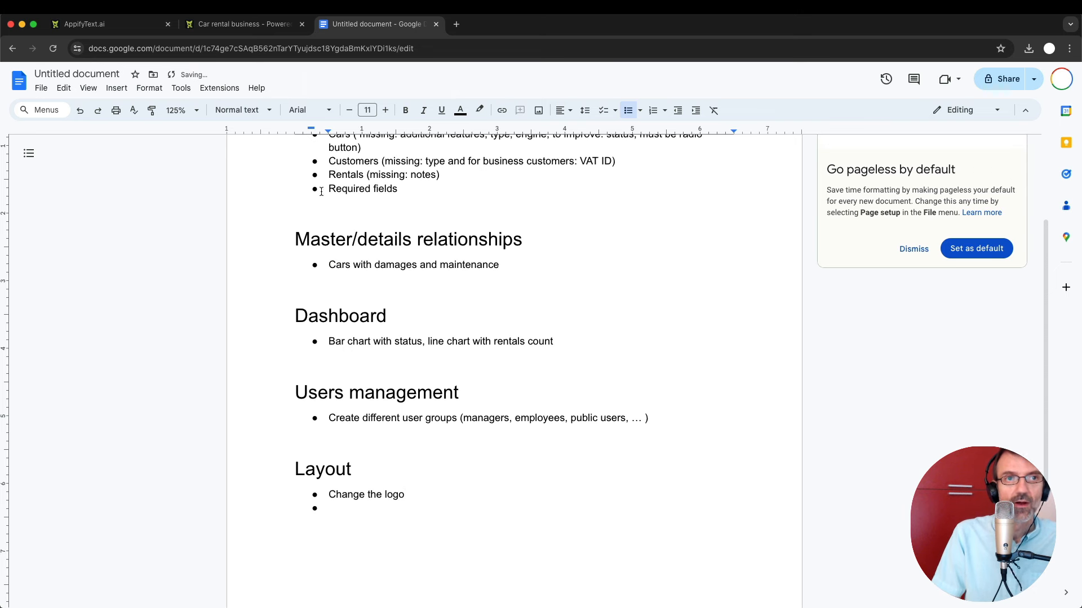
{"action": "type", "text": "Add some icons "}
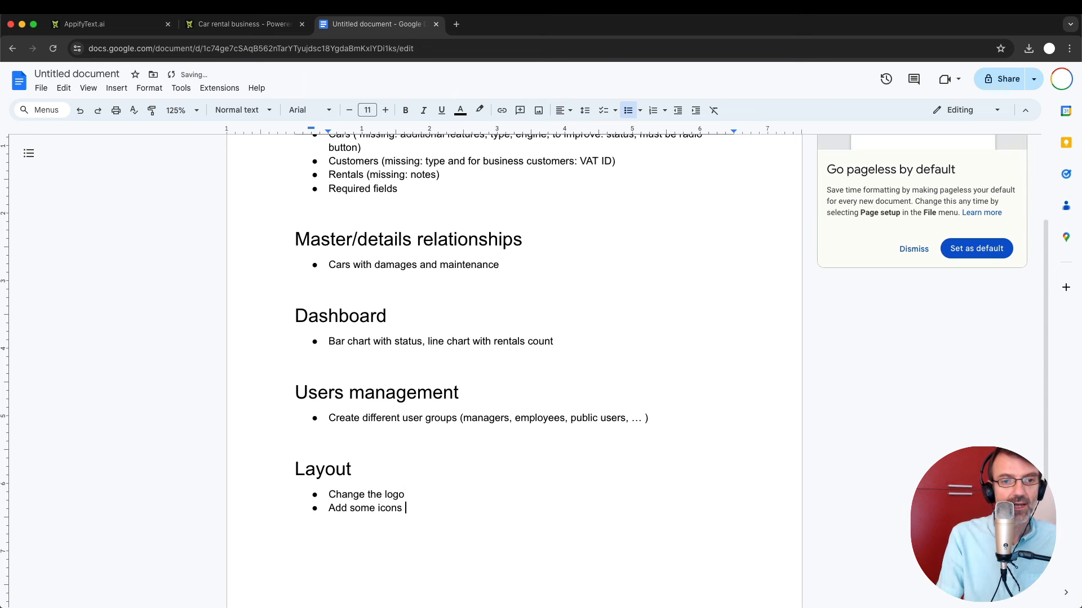
{"action": "type", "text": "to the menu"}
{"action": "key", "text": "ctrl+shift+Tab"}
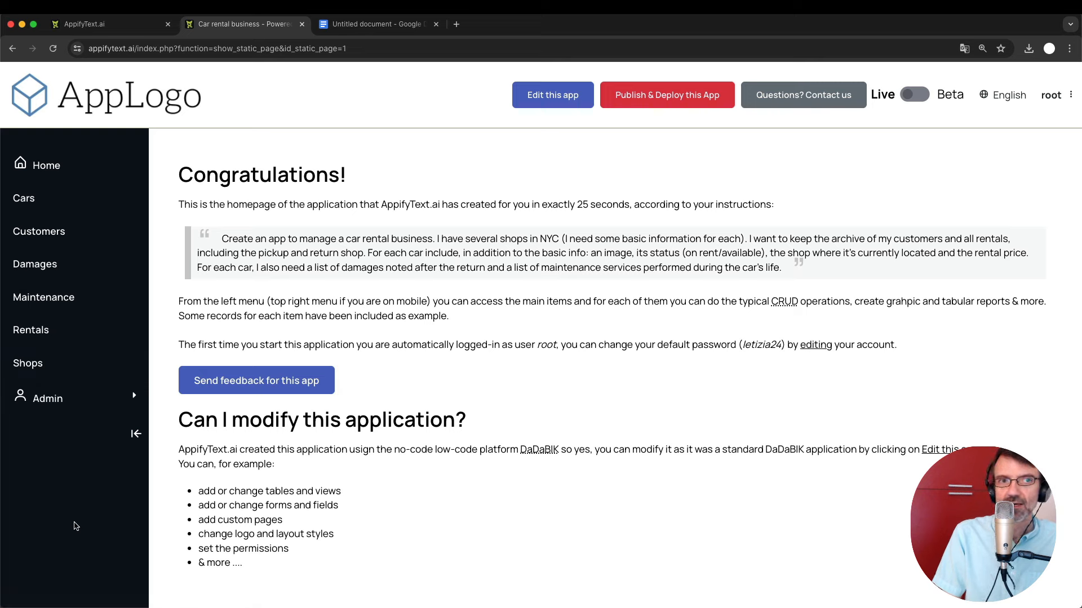
Collapse and re-expand the app's side menu, then return to the planning notes.
{"action": "left_click", "coordinate": [136, 435]}
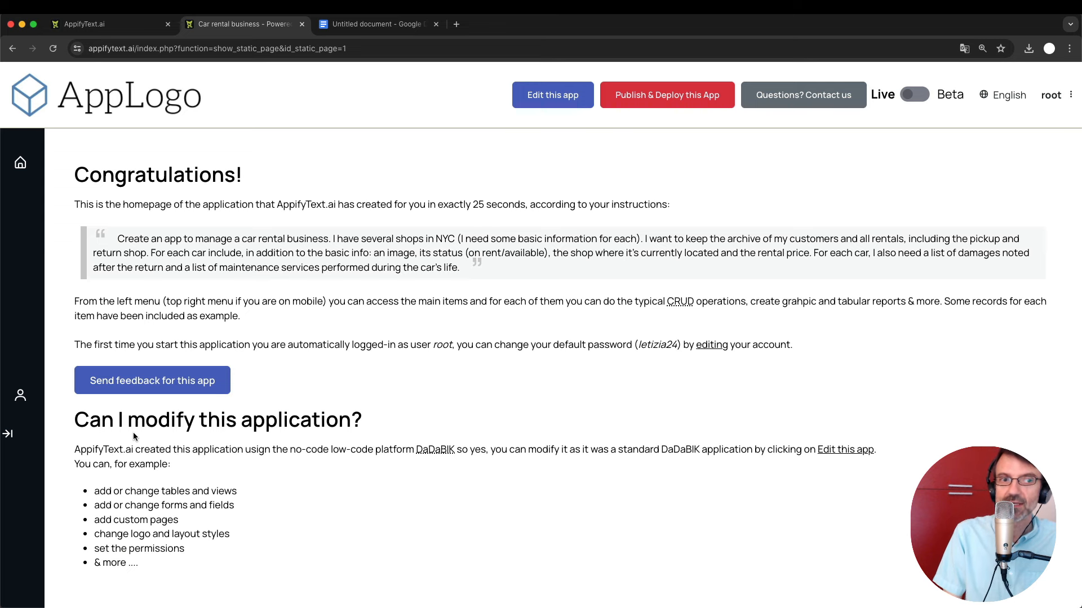
{"action": "left_click", "coordinate": [8, 434]}
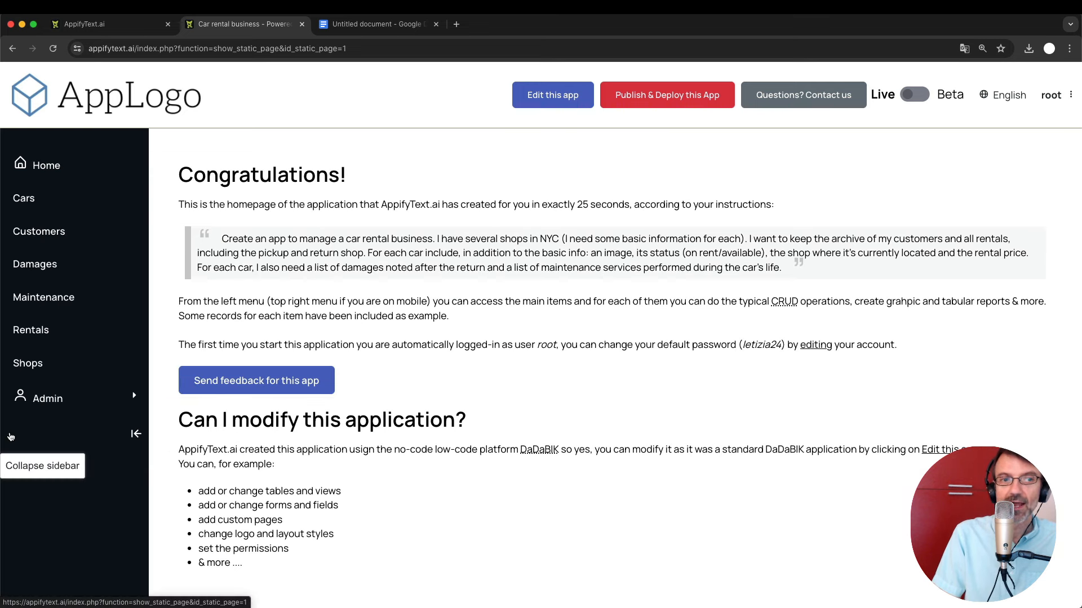
{"action": "left_click", "coordinate": [376, 24]}
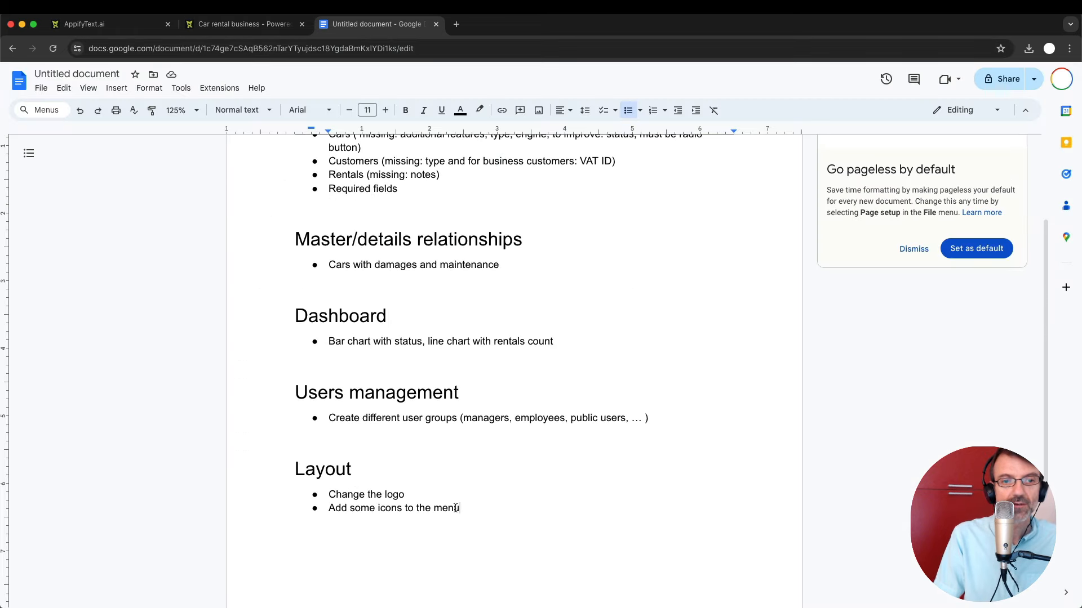
Add 'Change fonts and colors' as the third Layout bullet and drop the empty bullet.
{"action": "key", "text": "Return"}
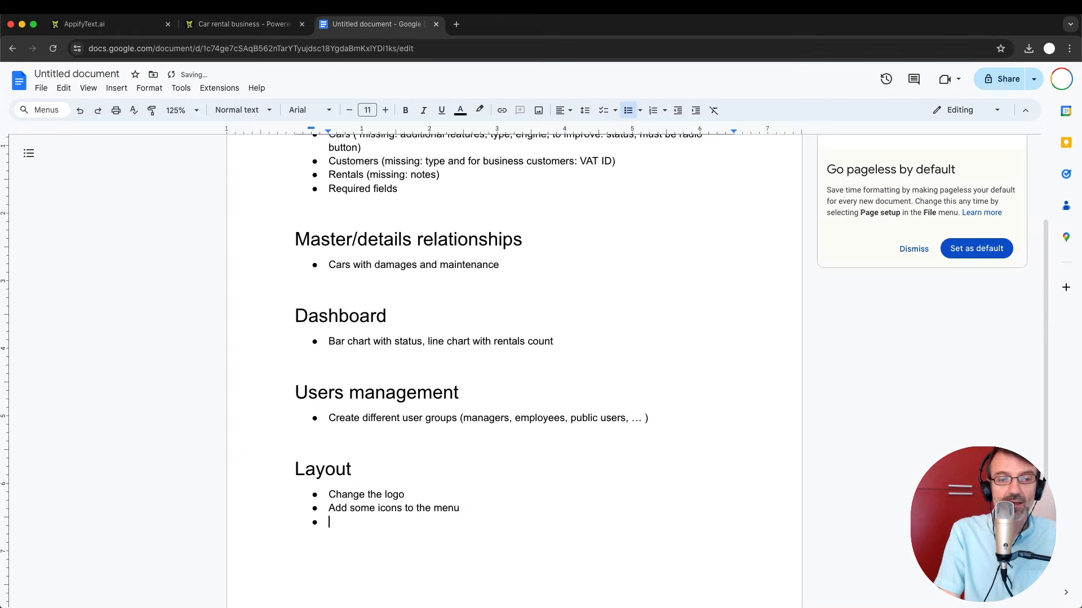
{"action": "type", "text": "Change font"}
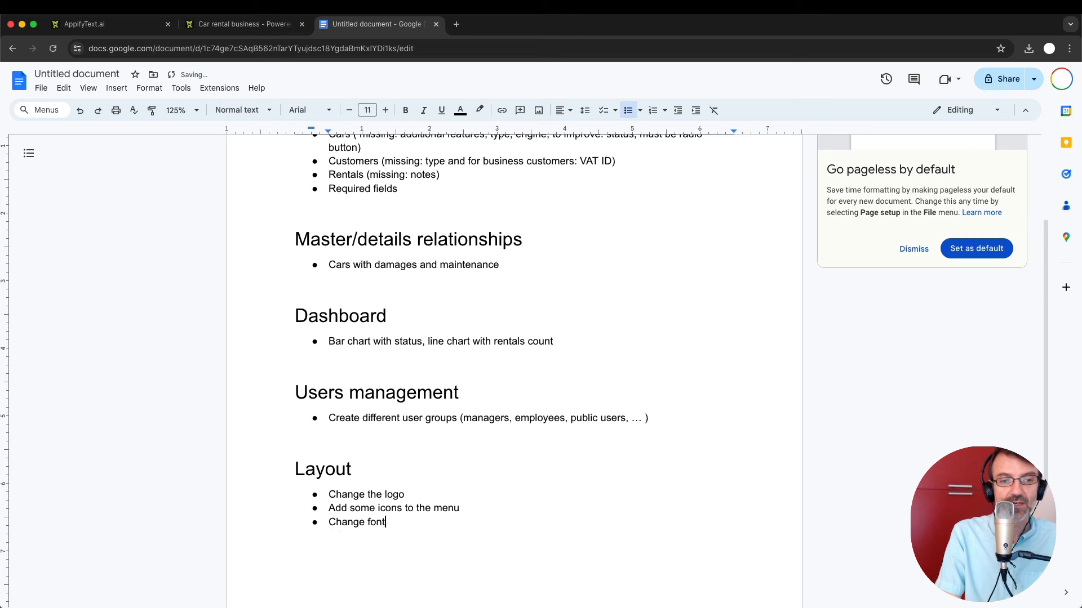
{"action": "type", "text": "s and colors"}
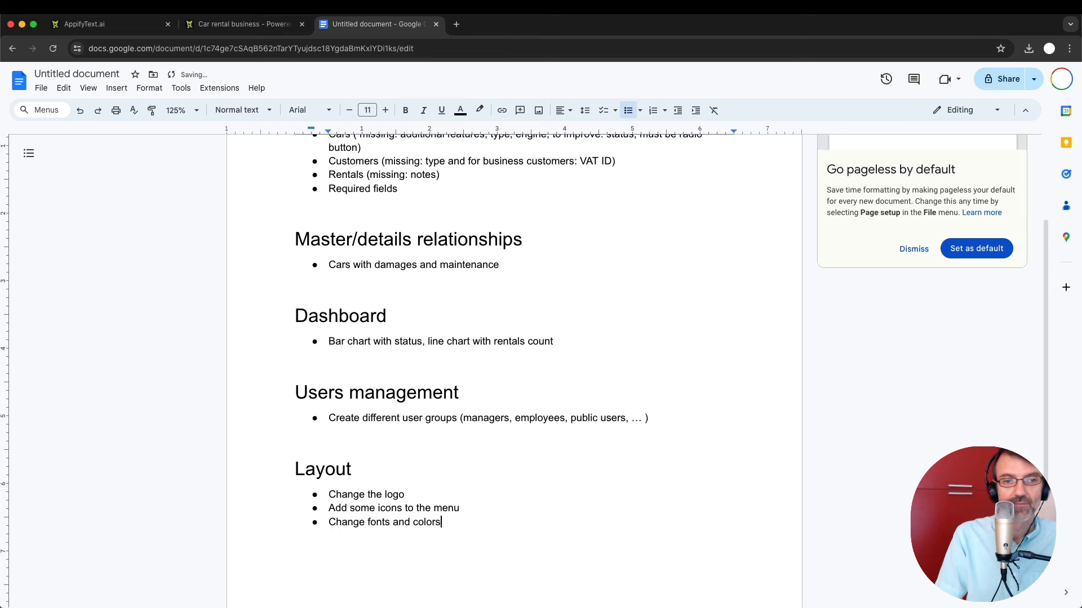
{"action": "key", "text": "Return"}
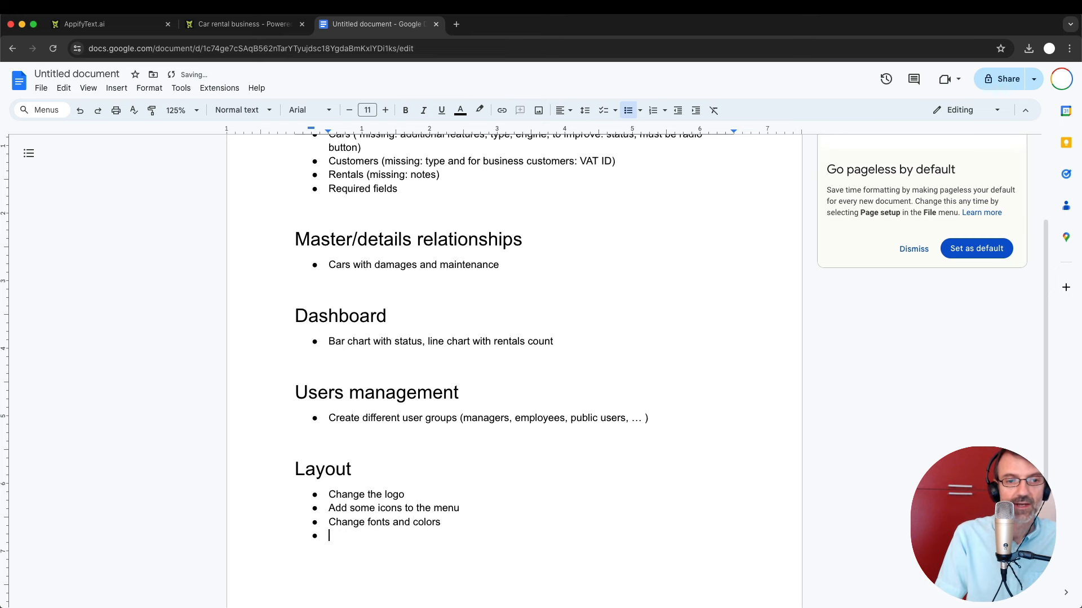
{"action": "key", "text": "Return"}
{"action": "scroll", "coordinate": [584, 306], "scroll_direction": "up", "scroll_amount": 1}
{"action": "left_click", "coordinate": [584, 306]}
{"action": "scroll", "coordinate": [585, 318], "scroll_direction": "up", "scroll_amount": 3}
Scroll through the planning notes to review all listed changes, then switch to the car rental app.
{"action": "scroll", "coordinate": [585, 317], "scroll_direction": "up", "scroll_amount": 1}
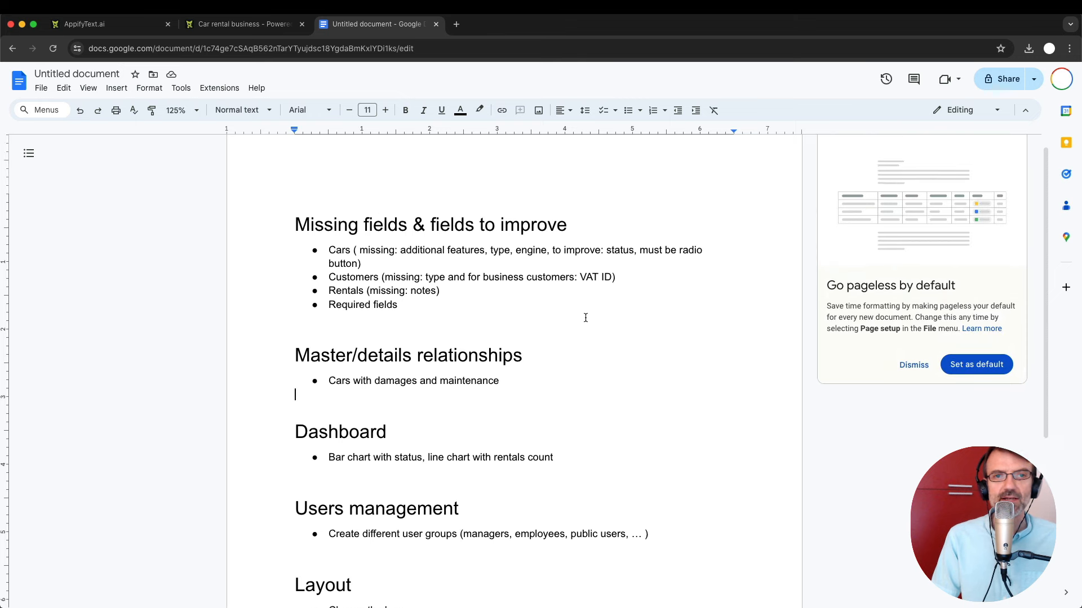
{"action": "scroll", "coordinate": [586, 317], "scroll_direction": "down", "scroll_amount": 2}
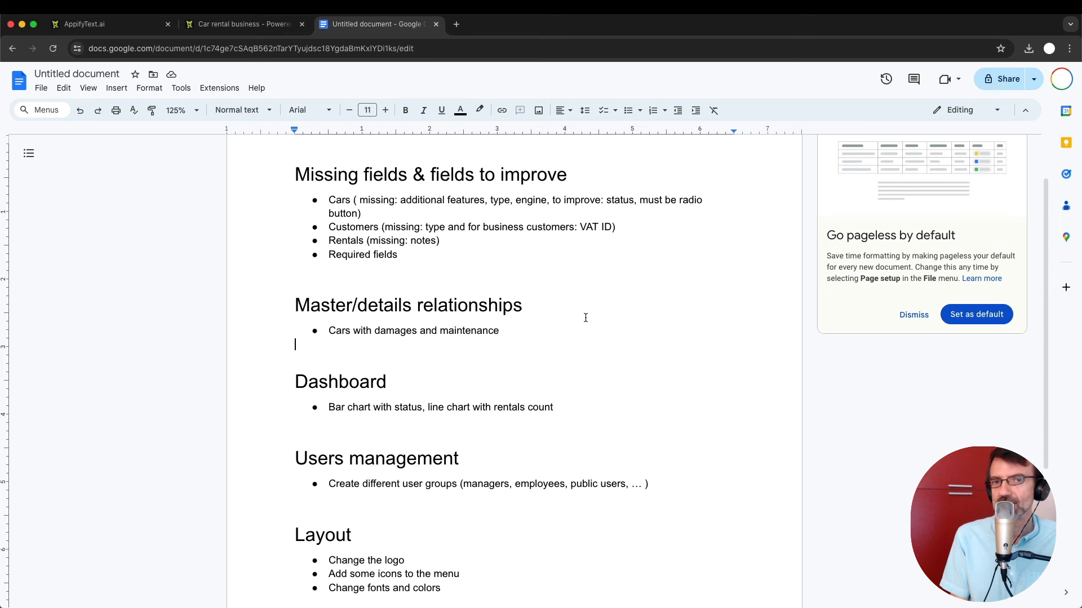
{"action": "scroll", "coordinate": [586, 317], "scroll_direction": "down", "scroll_amount": 3}
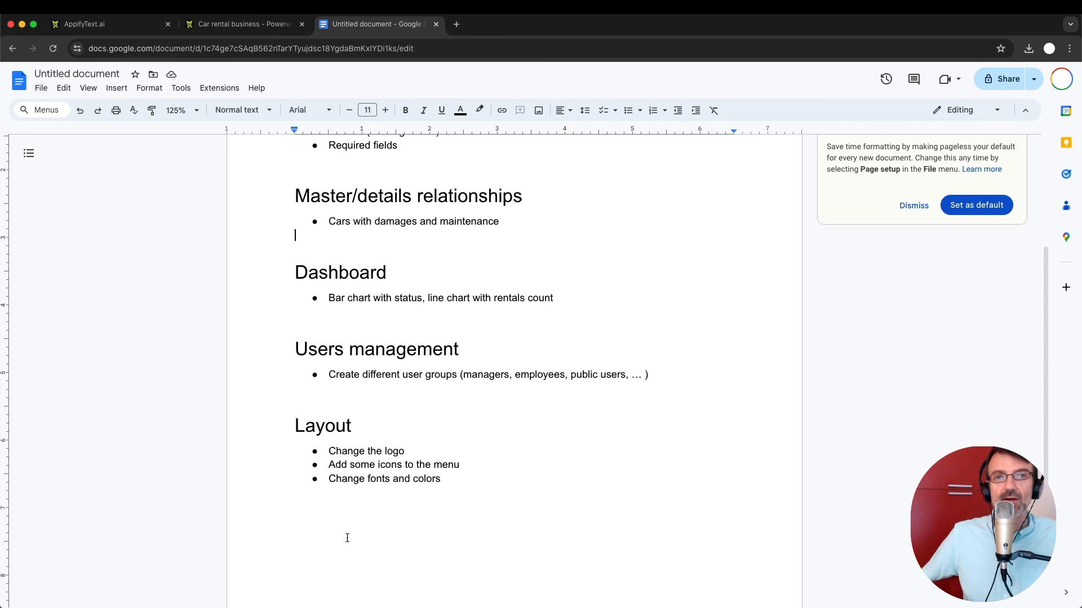
{"action": "scroll", "coordinate": [347, 538], "scroll_direction": "up", "scroll_amount": 5}
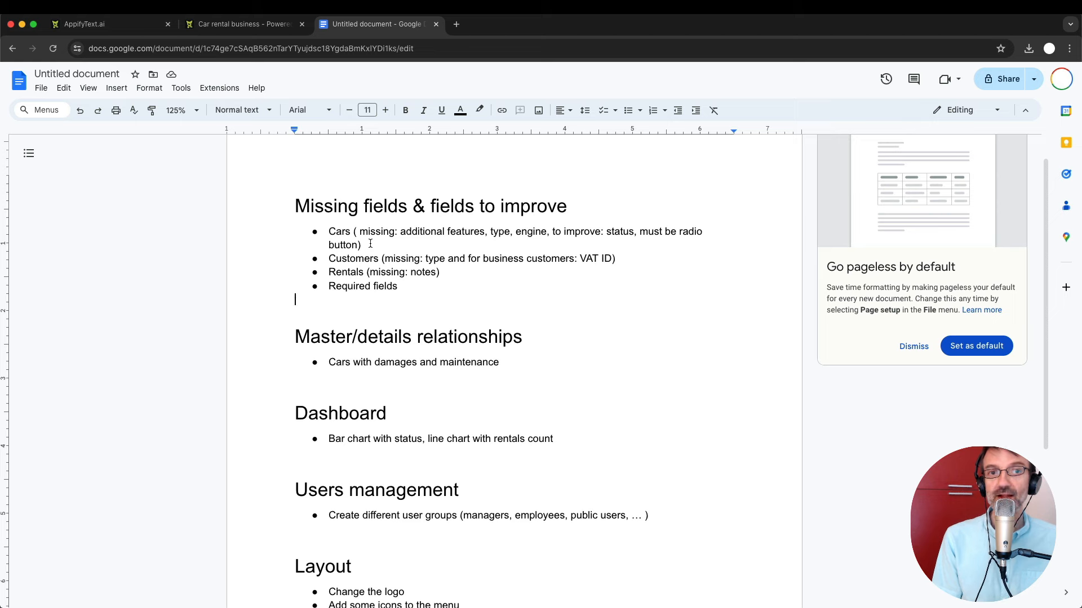
{"action": "left_click", "coordinate": [231, 26]}
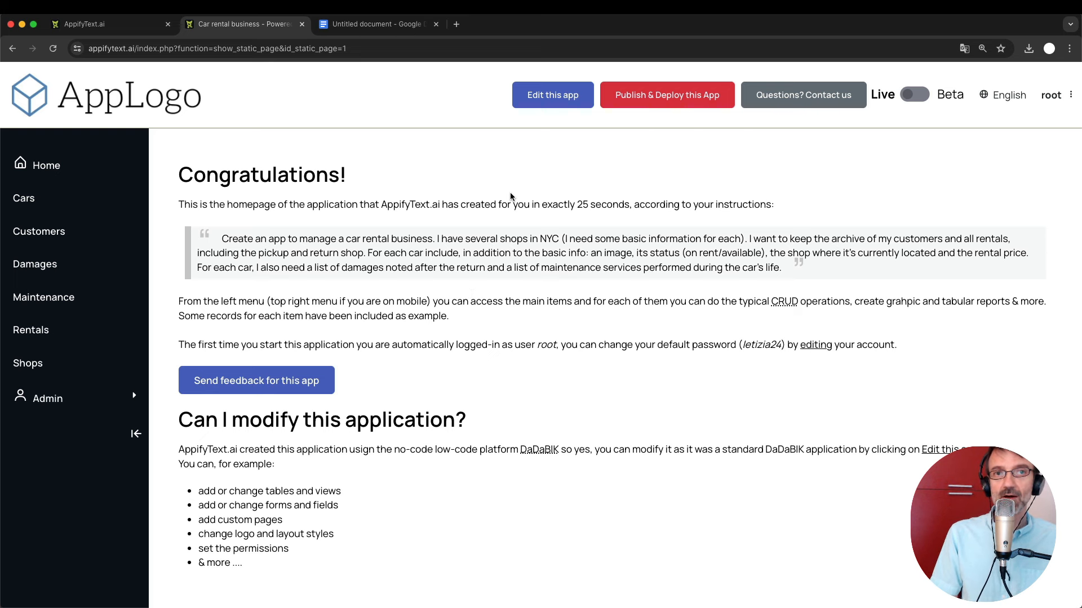
Open the Admin Area with 'Edit this app', comparing it against the running app and notes.
{"action": "left_click", "coordinate": [547, 100]}
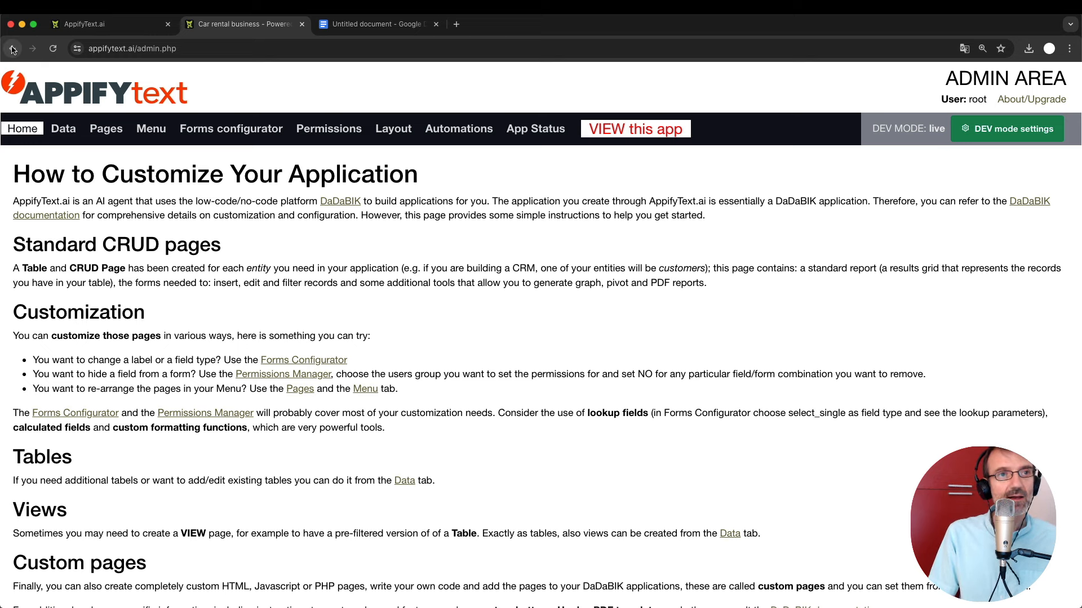
{"action": "left_click", "coordinate": [597, 136]}
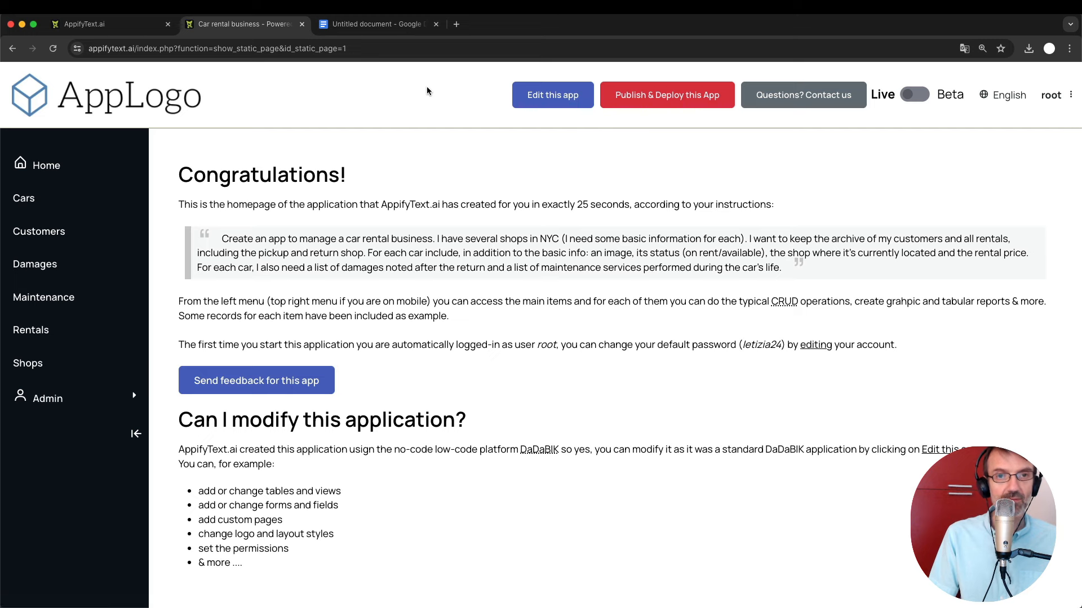
{"action": "left_click", "coordinate": [553, 97]}
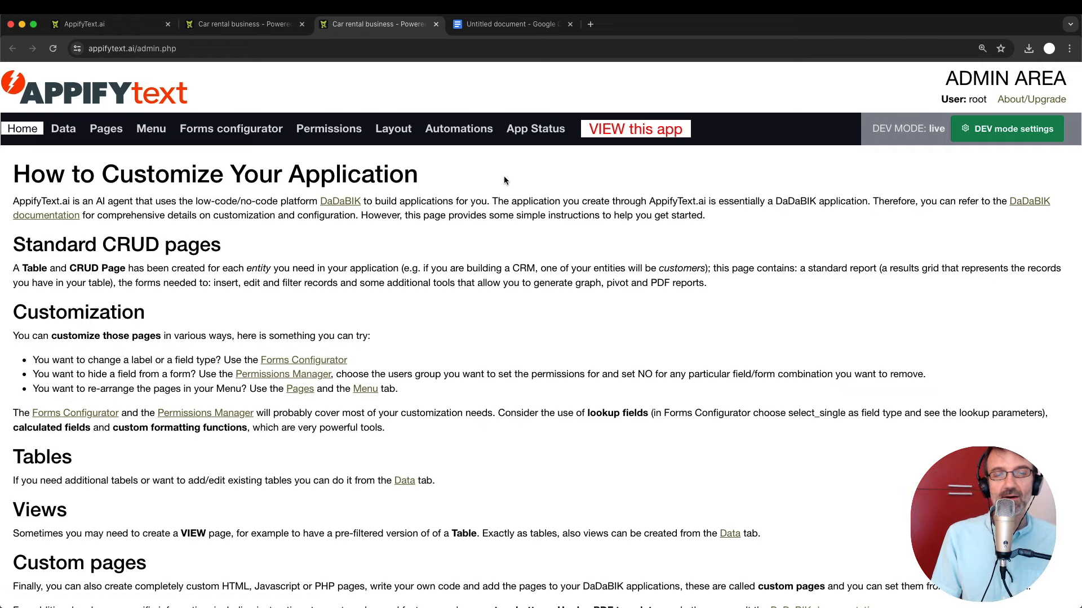
{"action": "key", "text": "ctrl+shift+Tab"}
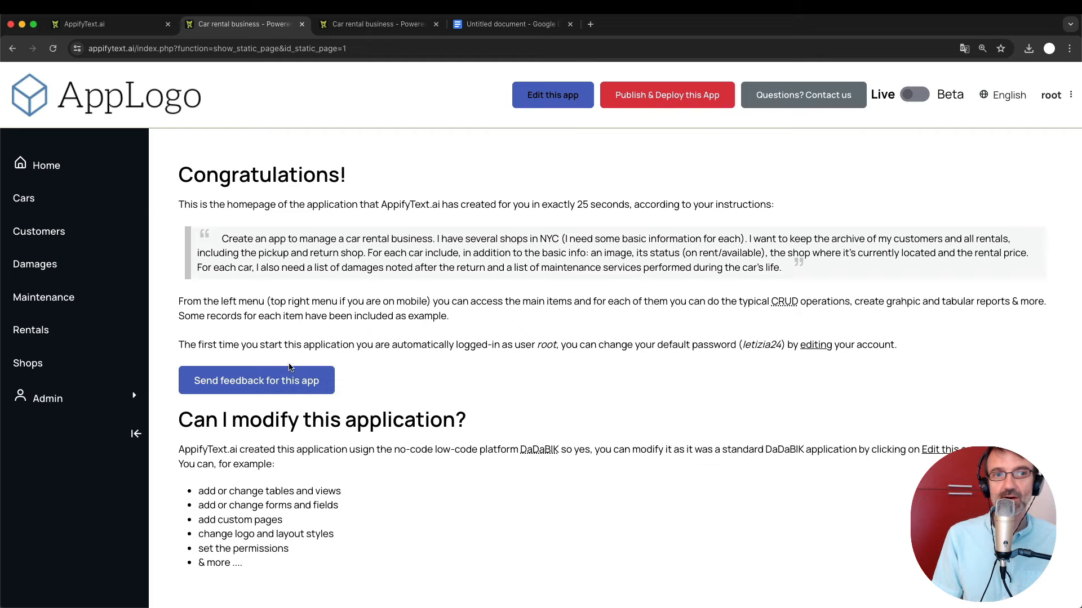
{"action": "key", "text": "ctrl+Tab"}
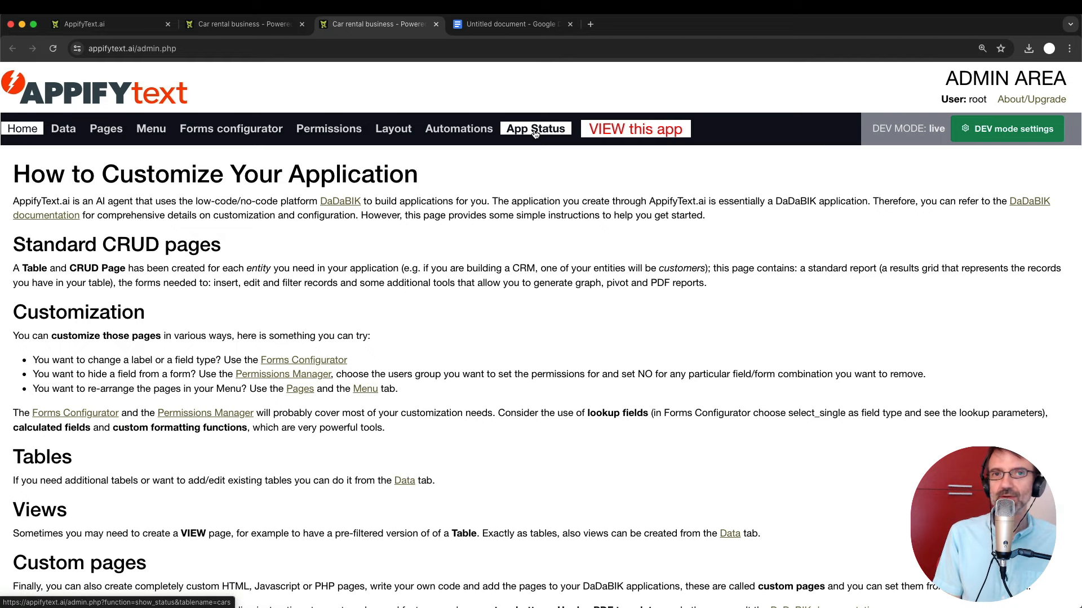
{"action": "left_click", "coordinate": [513, 25]}
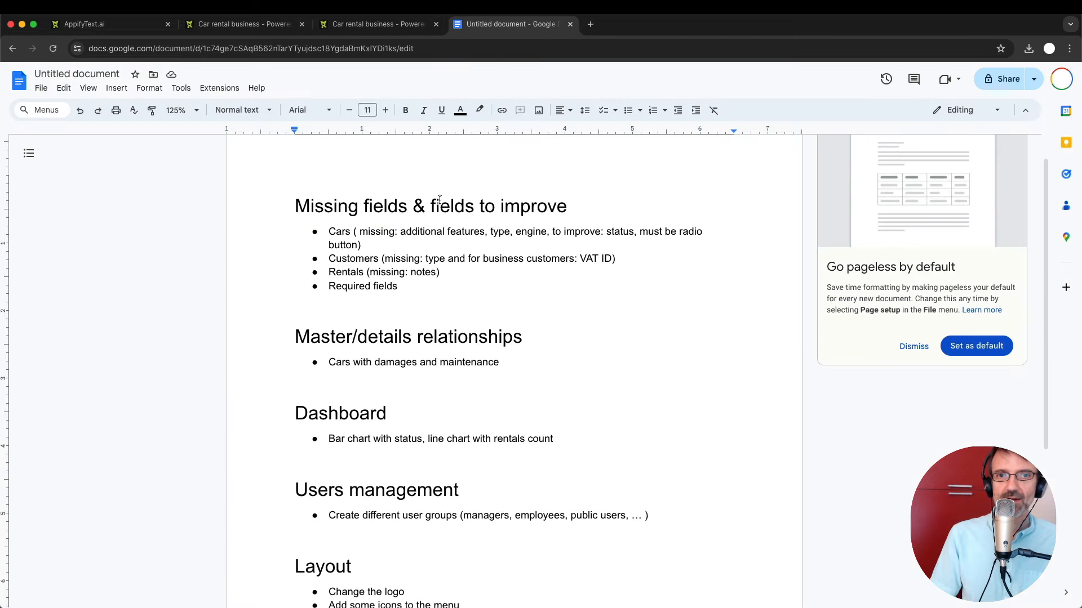
{"action": "left_click", "coordinate": [445, 285]}
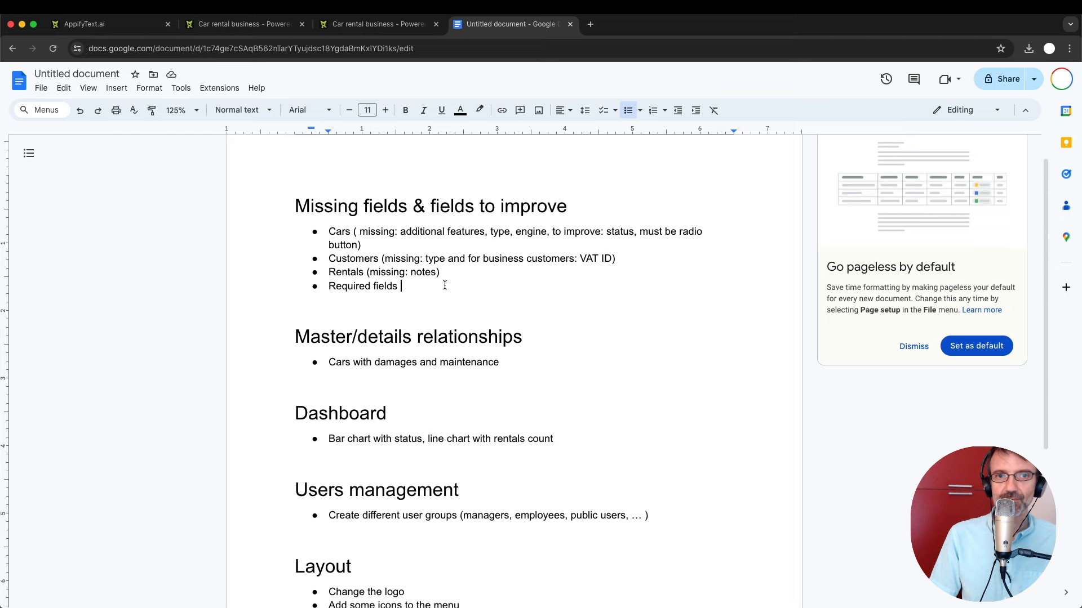
{"action": "left_click", "coordinate": [369, 24]}
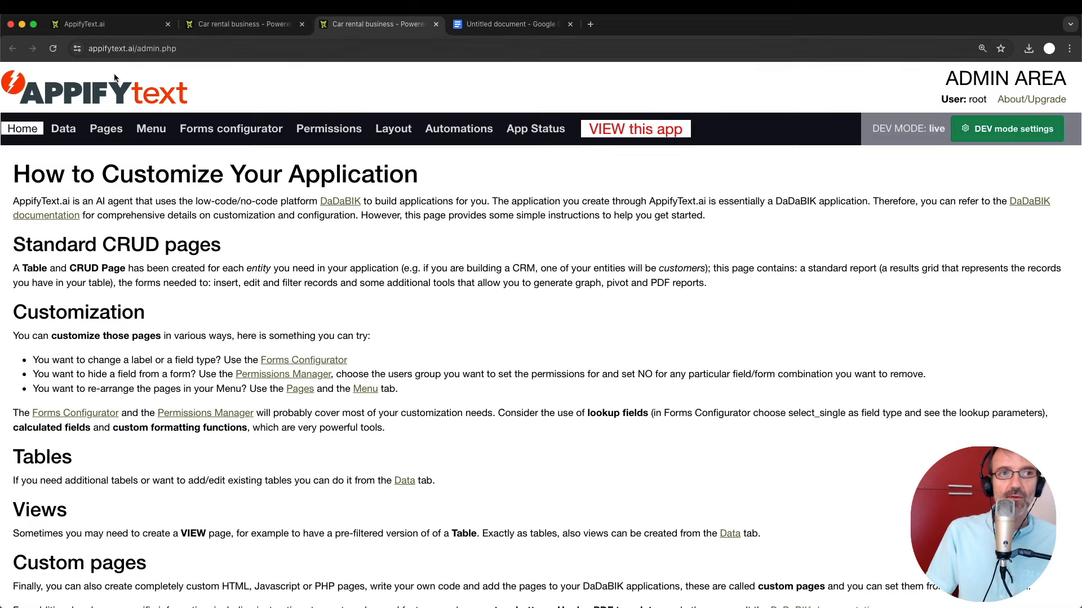
Open the Data section and scroll to the cars table fields, after checking the app's Cars list.
{"action": "left_click", "coordinate": [64, 130]}
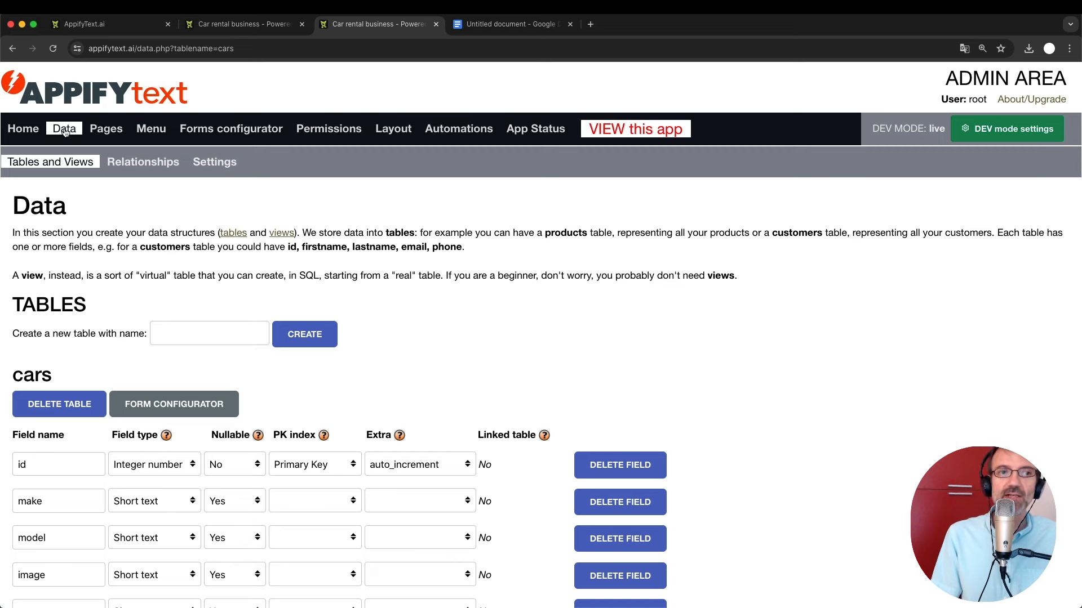
{"action": "scroll", "coordinate": [64, 131], "scroll_direction": "down", "scroll_amount": 1}
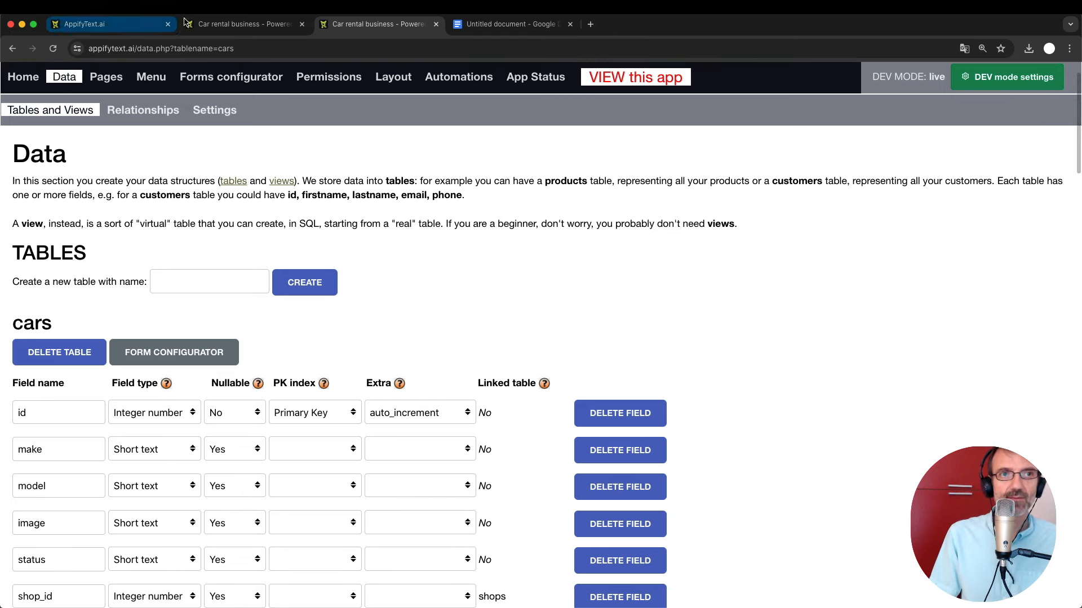
{"action": "left_click", "coordinate": [243, 23]}
{"action": "left_click", "coordinate": [63, 207]}
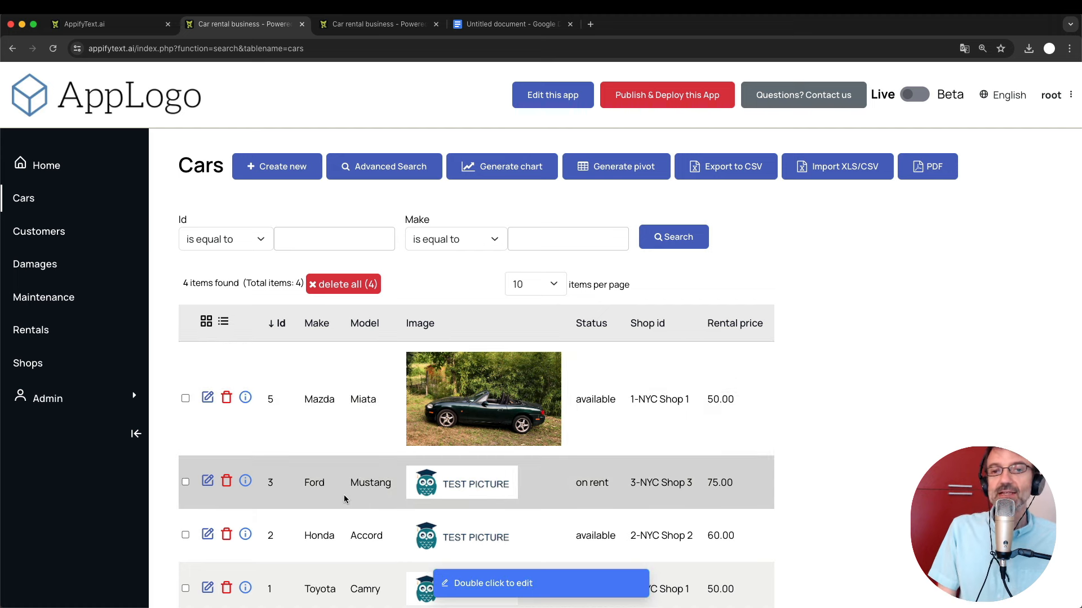
{"action": "scroll", "coordinate": [344, 495], "scroll_direction": "down", "scroll_amount": 1}
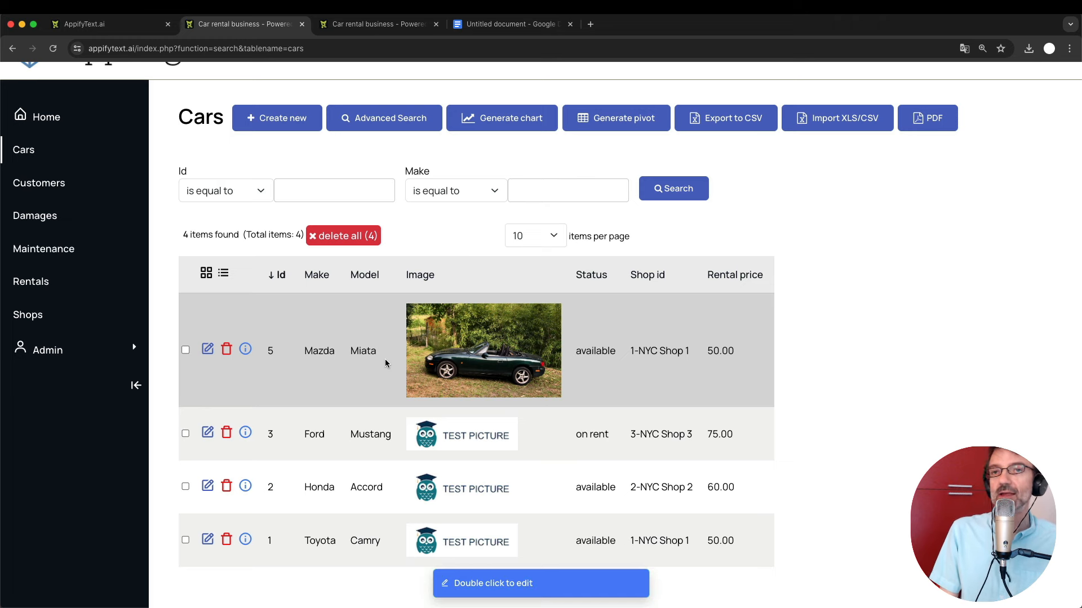
{"action": "left_click", "coordinate": [355, 25]}
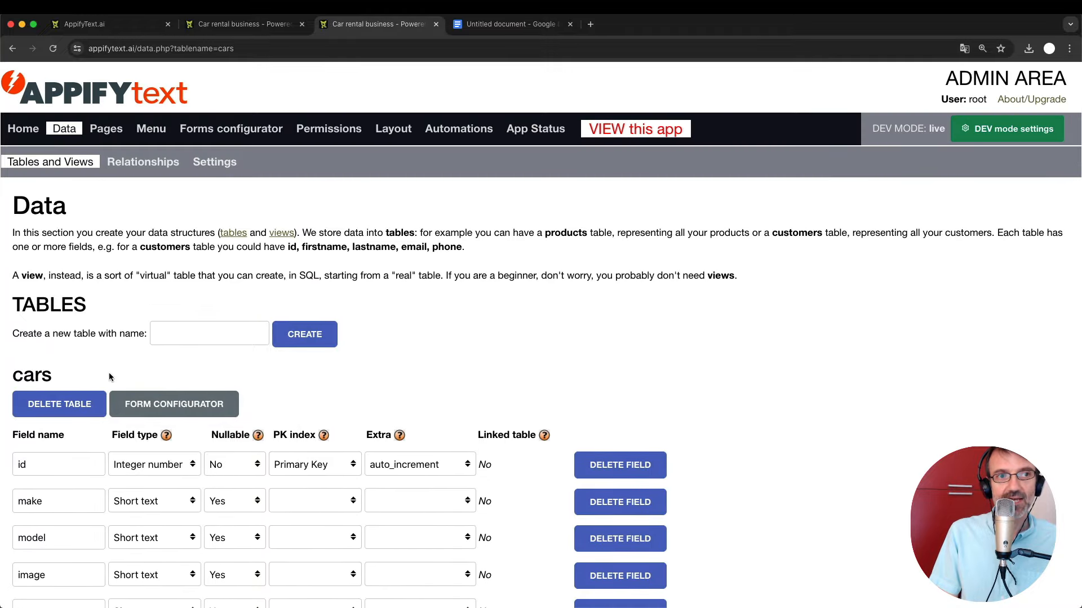
{"action": "scroll", "coordinate": [109, 373], "scroll_direction": "down", "scroll_amount": 3}
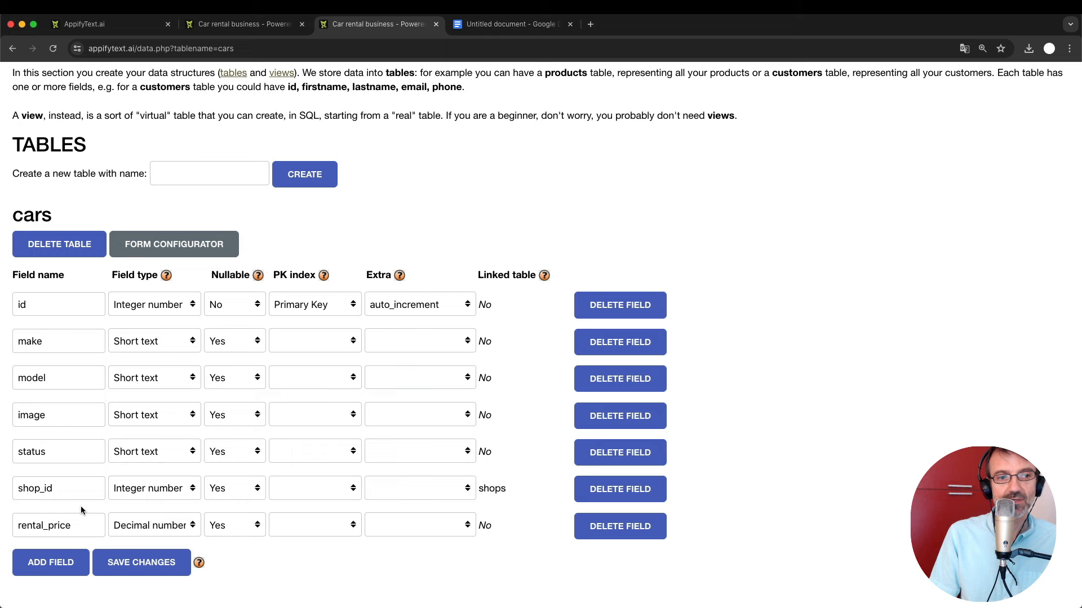
{"action": "scroll", "coordinate": [99, 515], "scroll_direction": "down", "scroll_amount": 1}
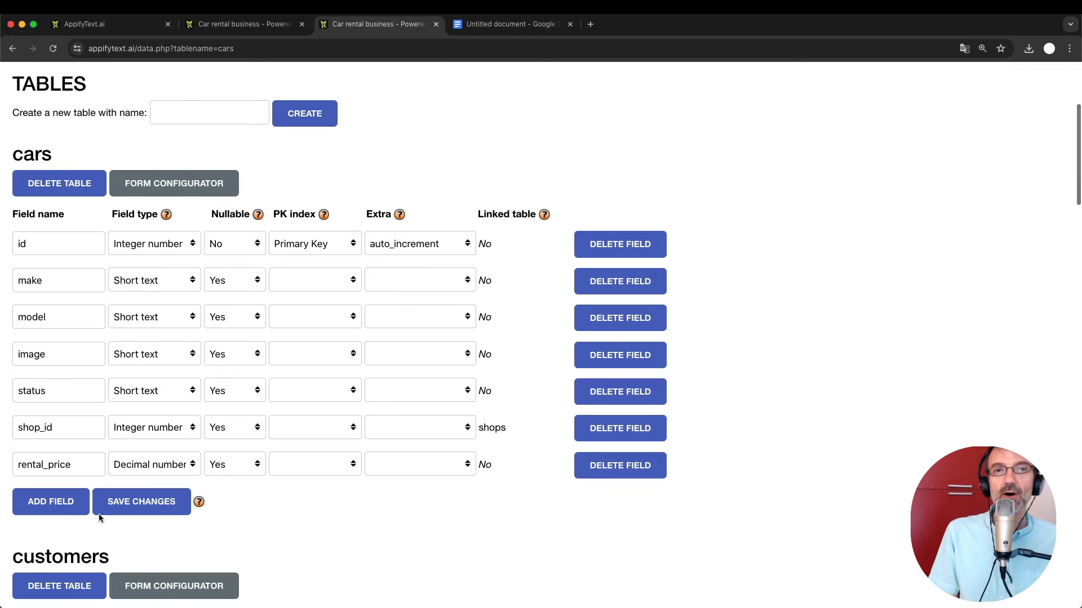
Find the missing features, type and engine fields in the Google Docs Cars note, then return to the Cars list.
{"action": "left_click", "coordinate": [482, 25]}
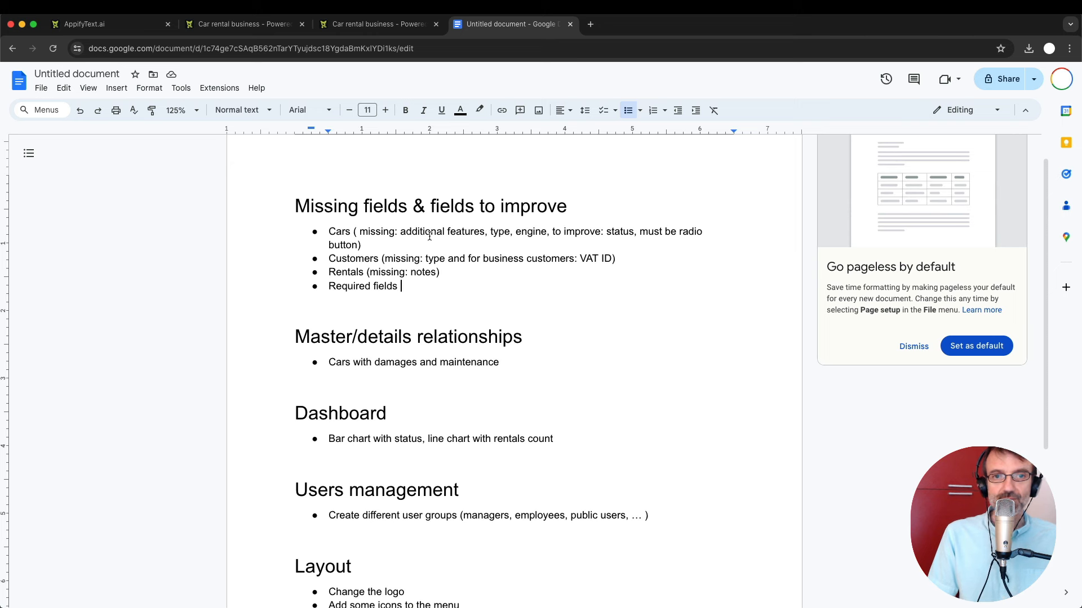
{"action": "double_click", "coordinate": [460, 232]}
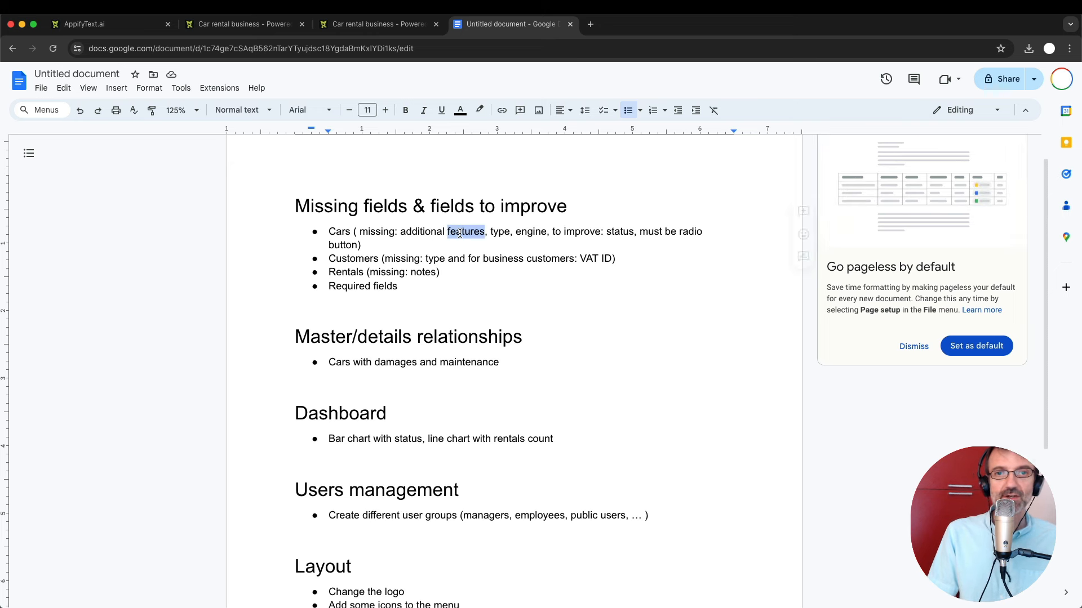
{"action": "double_click", "coordinate": [502, 233]}
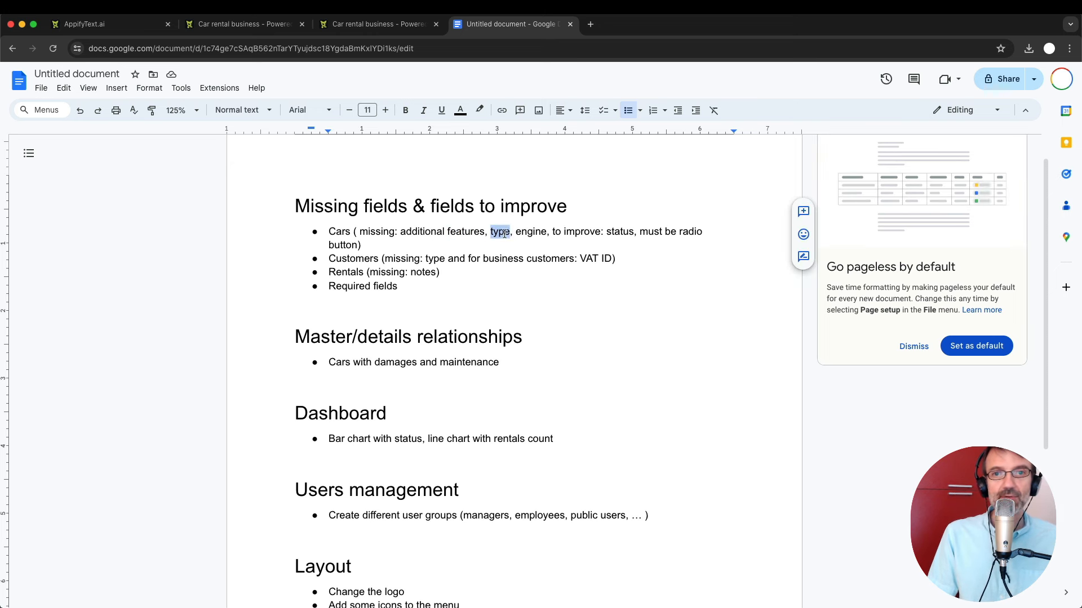
{"action": "double_click", "coordinate": [534, 233]}
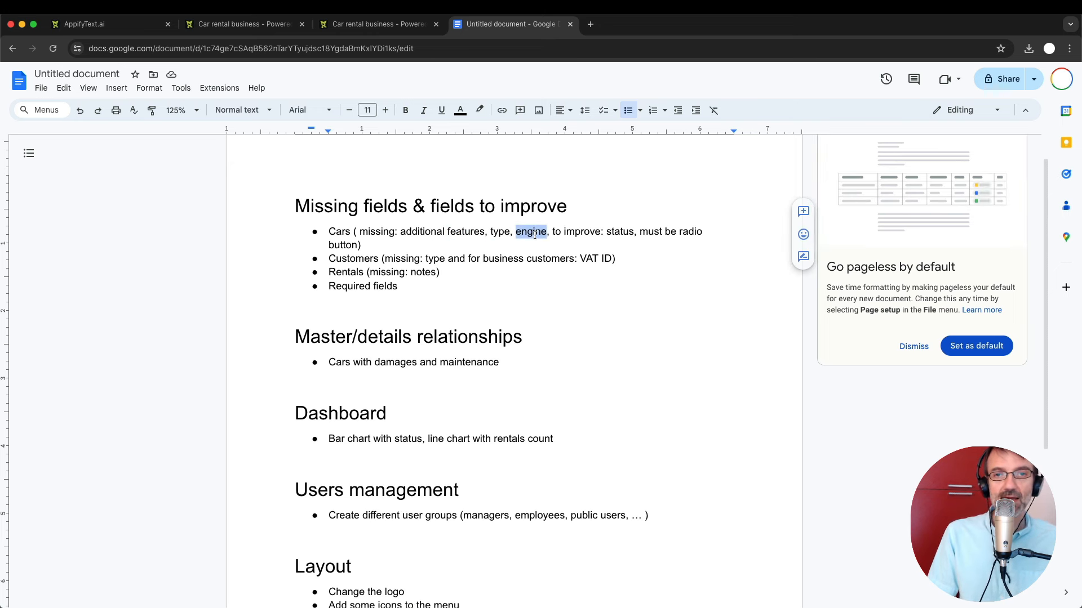
{"action": "left_click", "coordinate": [239, 26]}
Add three empty field rows to the cars table structure.
{"action": "left_click", "coordinate": [350, 27]}
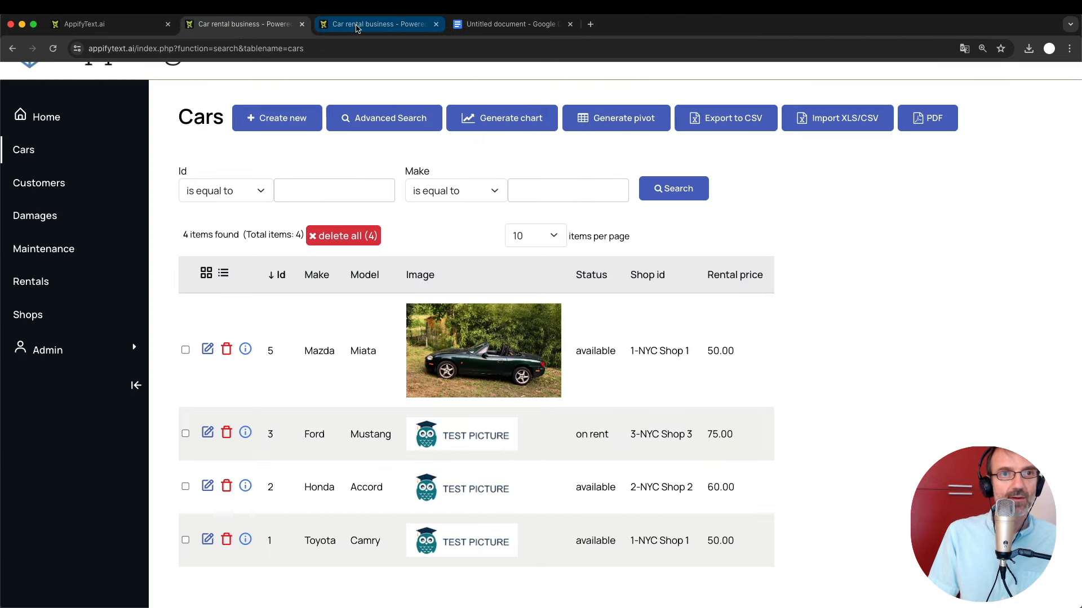
{"action": "left_click", "coordinate": [49, 512]}
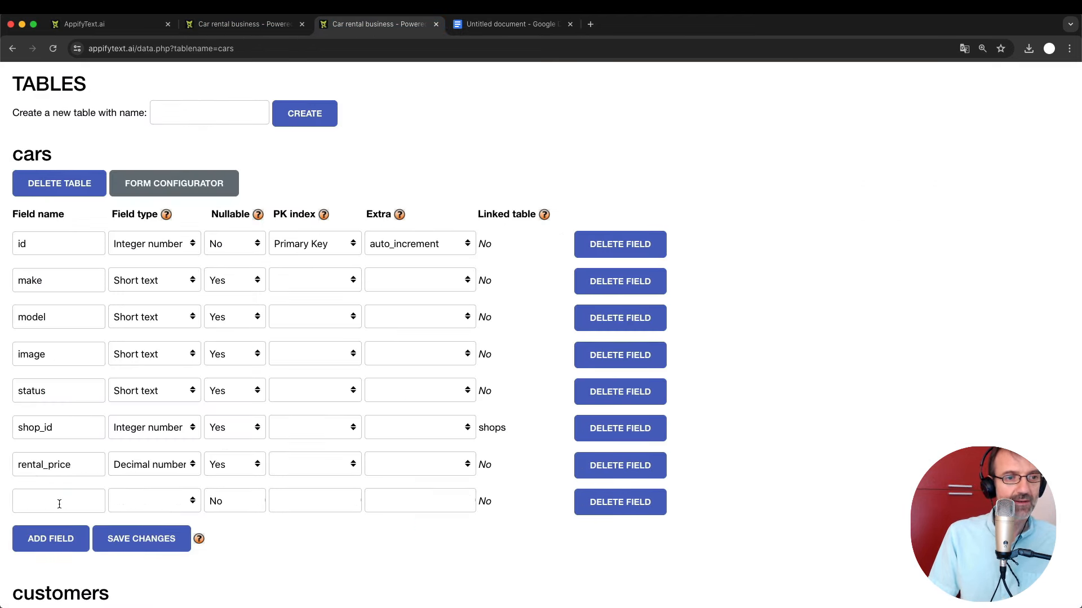
{"action": "scroll", "coordinate": [61, 468], "scroll_direction": "down", "scroll_amount": 5}
{"action": "left_click", "coordinate": [62, 399]}
{"action": "left_click", "coordinate": [53, 435]}
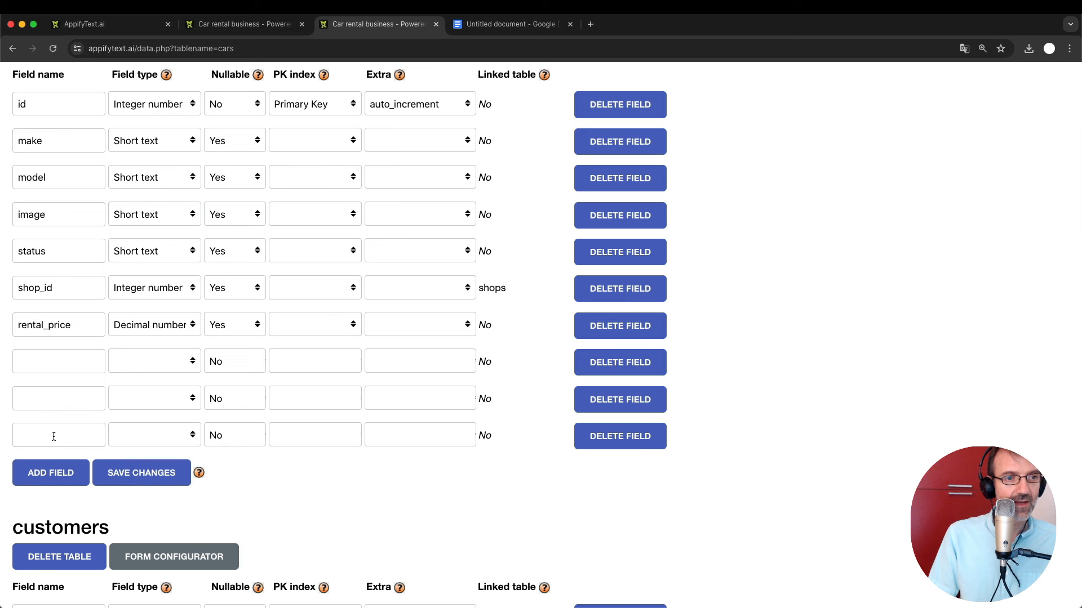
Name the three new fields features, type and engine.
{"action": "left_click", "coordinate": [38, 373]}
{"action": "type", "text": "features"}
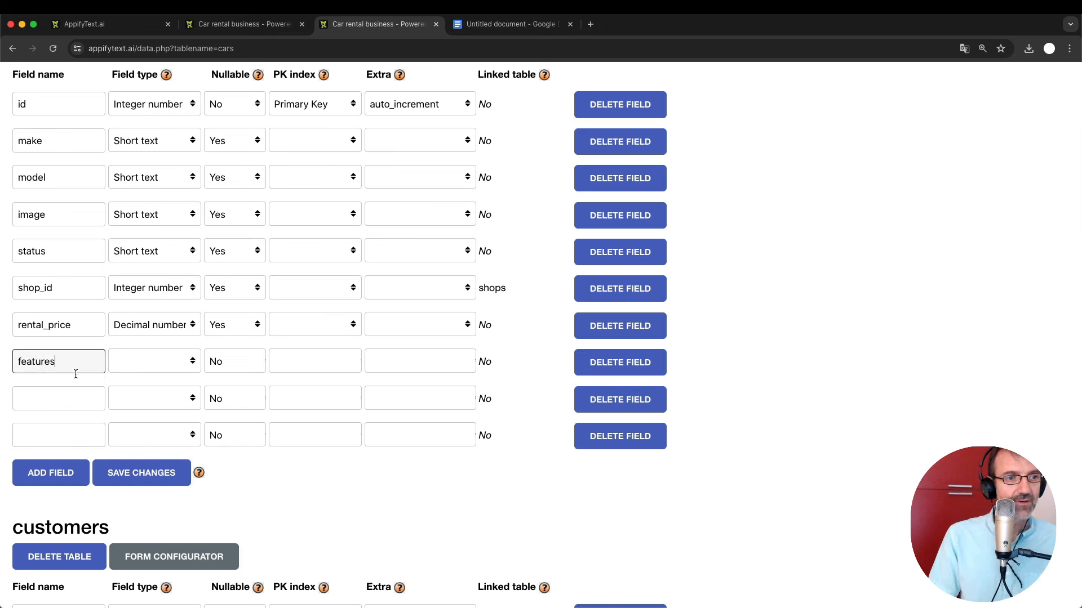
{"action": "left_click", "coordinate": [58, 397]}
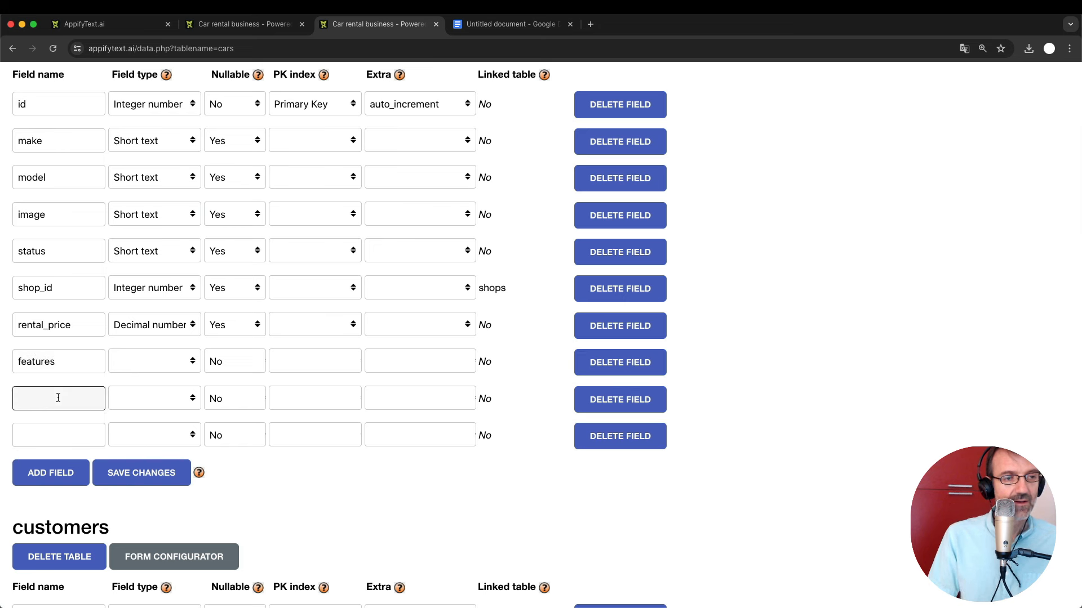
{"action": "type", "text": "type"}
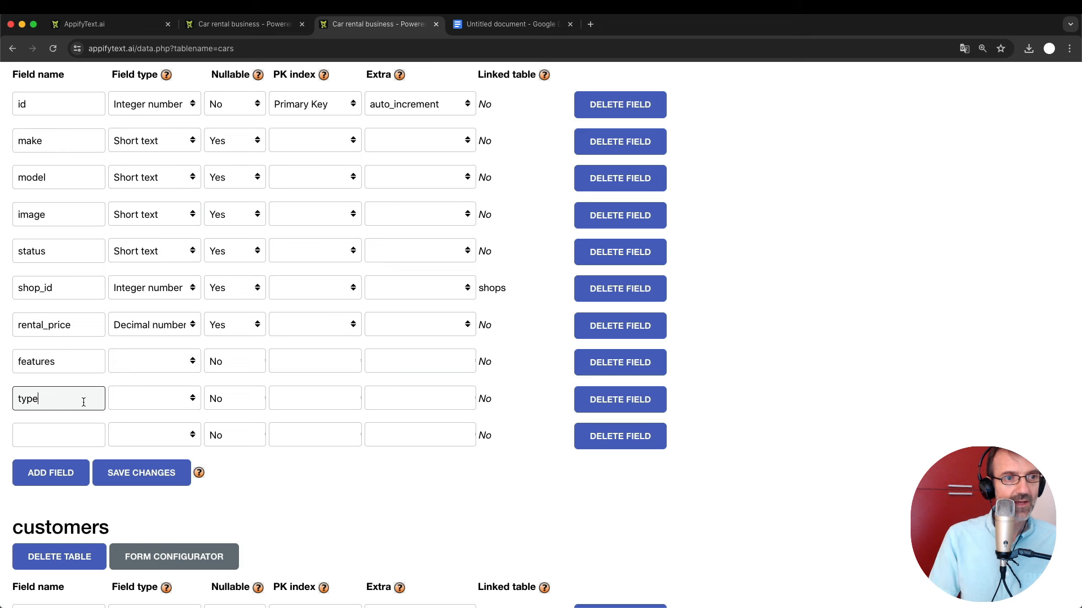
{"action": "left_click", "coordinate": [36, 438]}
{"action": "type", "text": "engine"}
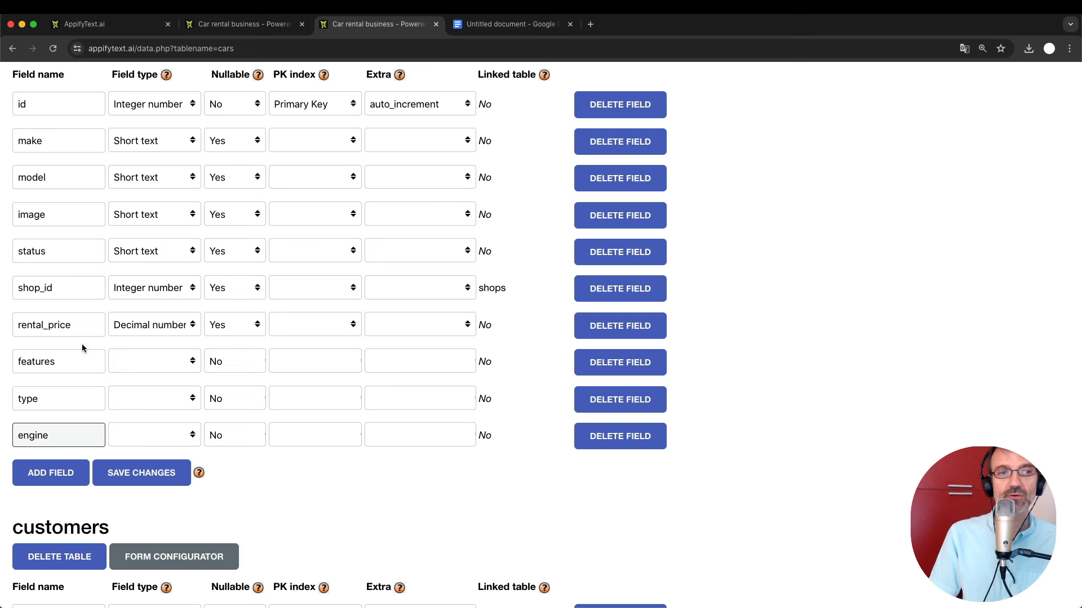
Look over the engine field's type choices without picking one.
{"action": "left_click", "coordinate": [162, 433]}
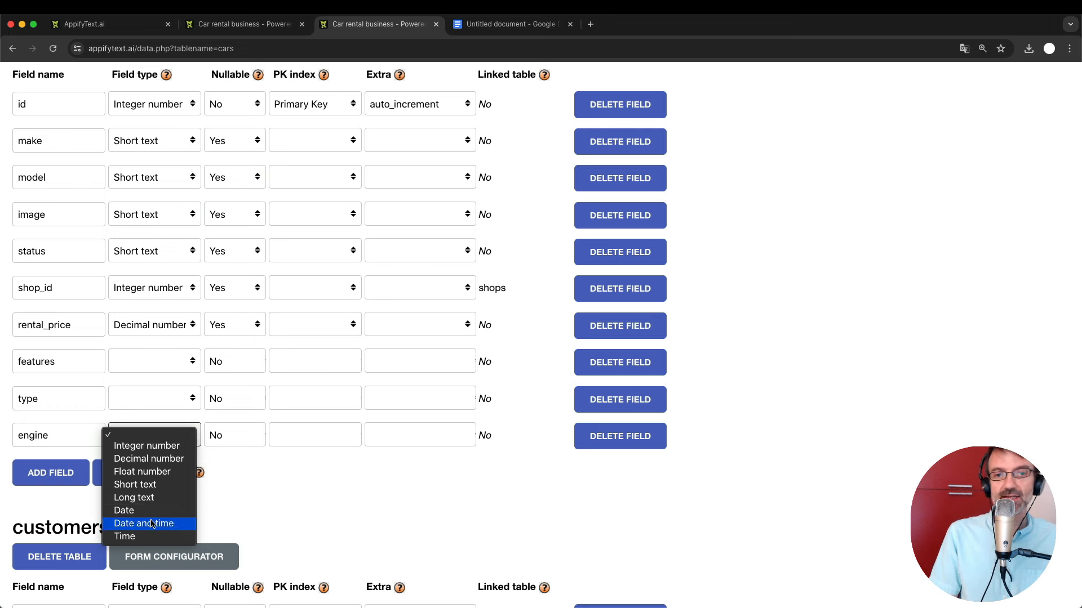
{"action": "left_click", "coordinate": [275, 497]}
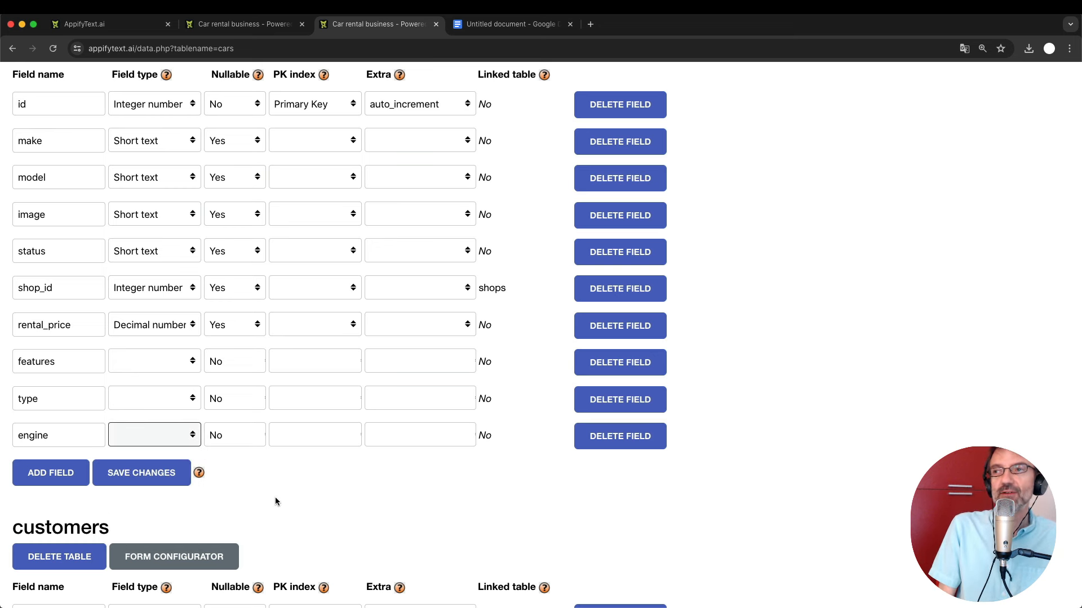
{"action": "left_click", "coordinate": [151, 435]}
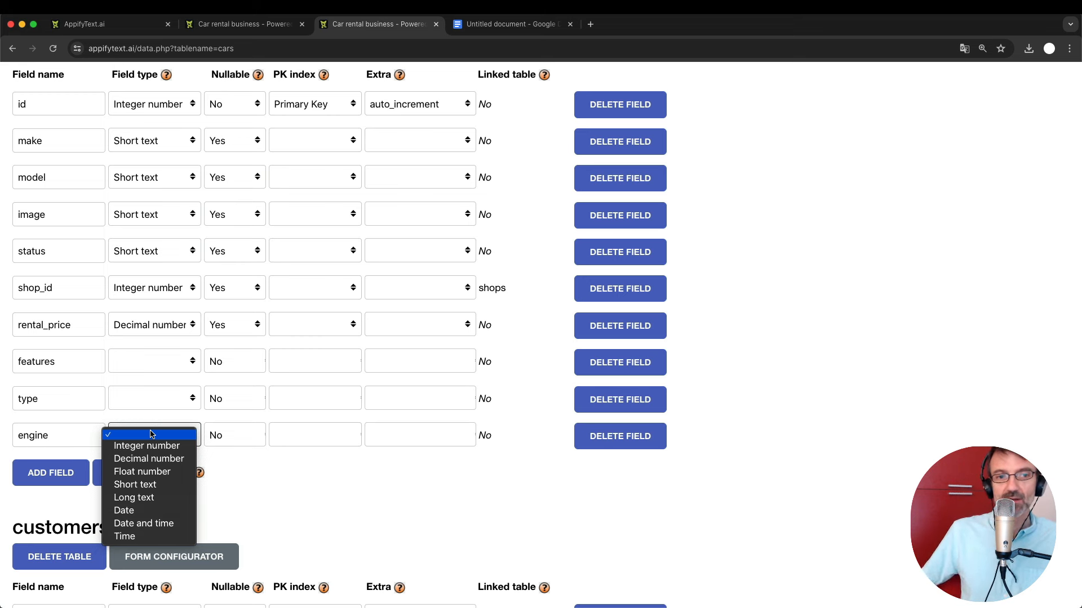
{"action": "left_click", "coordinate": [369, 495]}
{"action": "scroll", "coordinate": [369, 495], "scroll_direction": "down", "scroll_amount": 6}
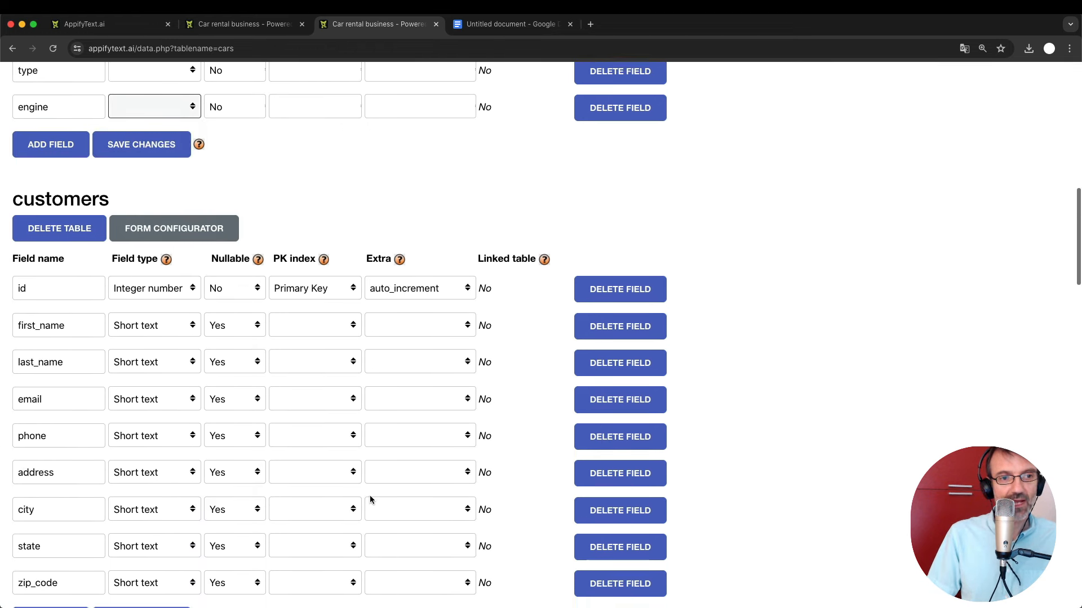
{"action": "scroll", "coordinate": [369, 499], "scroll_direction": "down", "scroll_amount": 1}
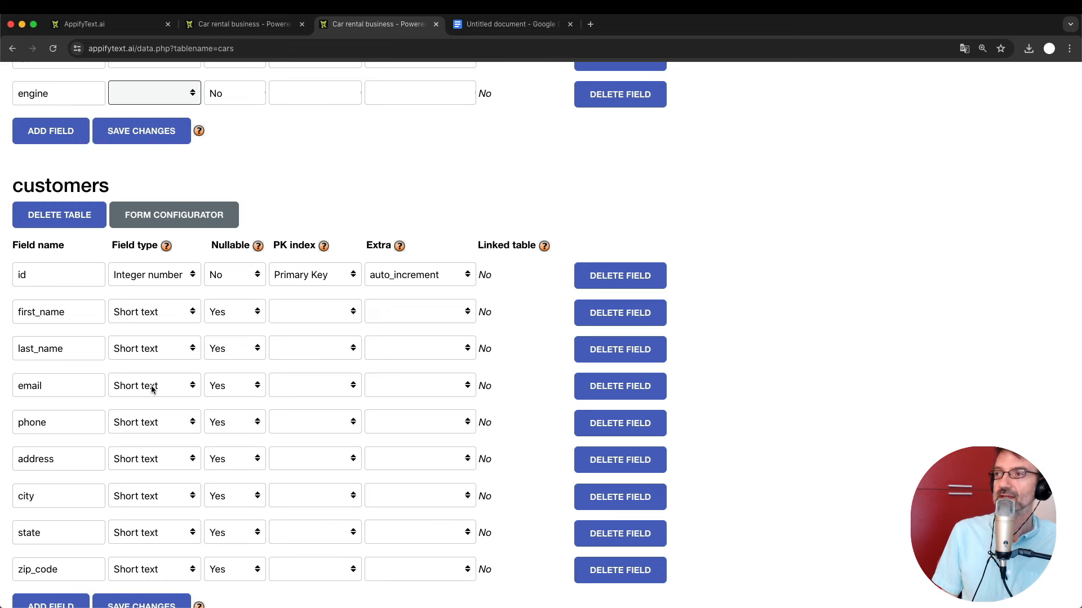
Set the engine field's type to Short text.
{"action": "scroll", "coordinate": [152, 388], "scroll_direction": "up", "scroll_amount": 3}
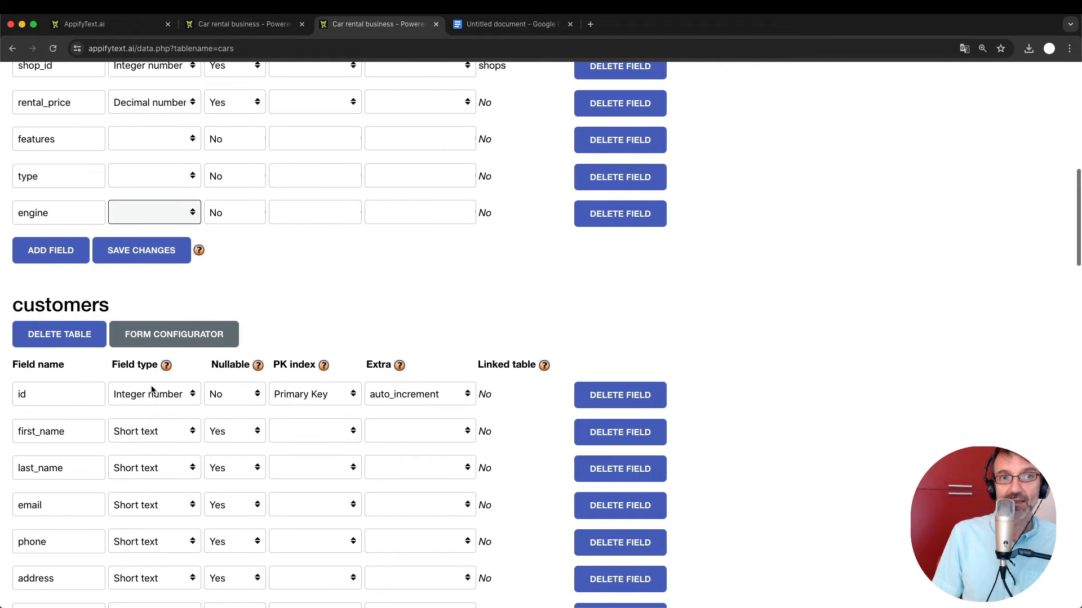
{"action": "scroll", "coordinate": [297, 305], "scroll_direction": "up", "scroll_amount": 2}
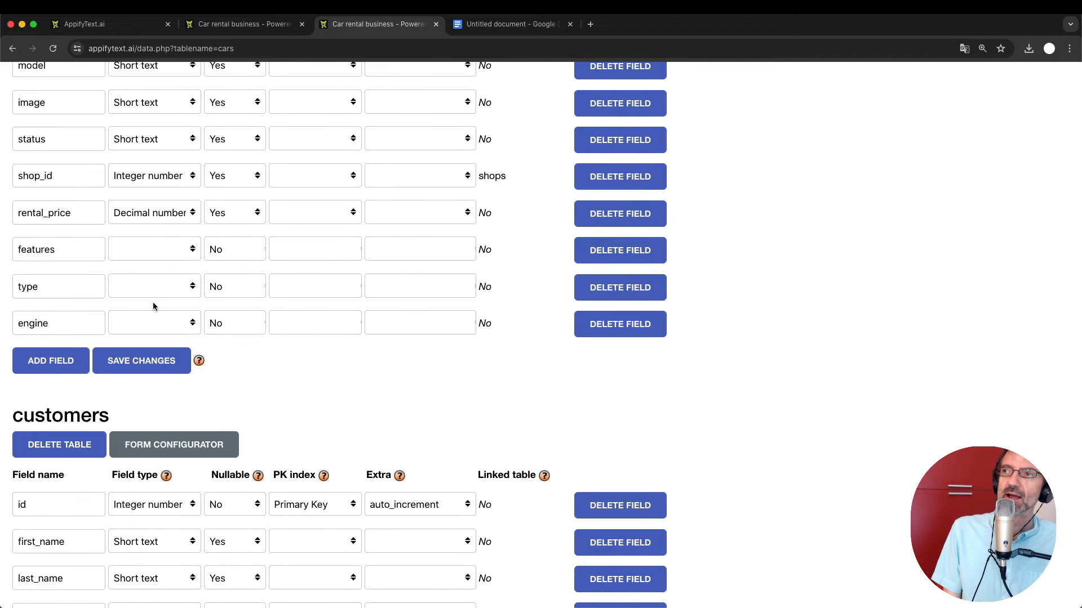
{"action": "scroll", "coordinate": [153, 304], "scroll_direction": "up", "scroll_amount": 4}
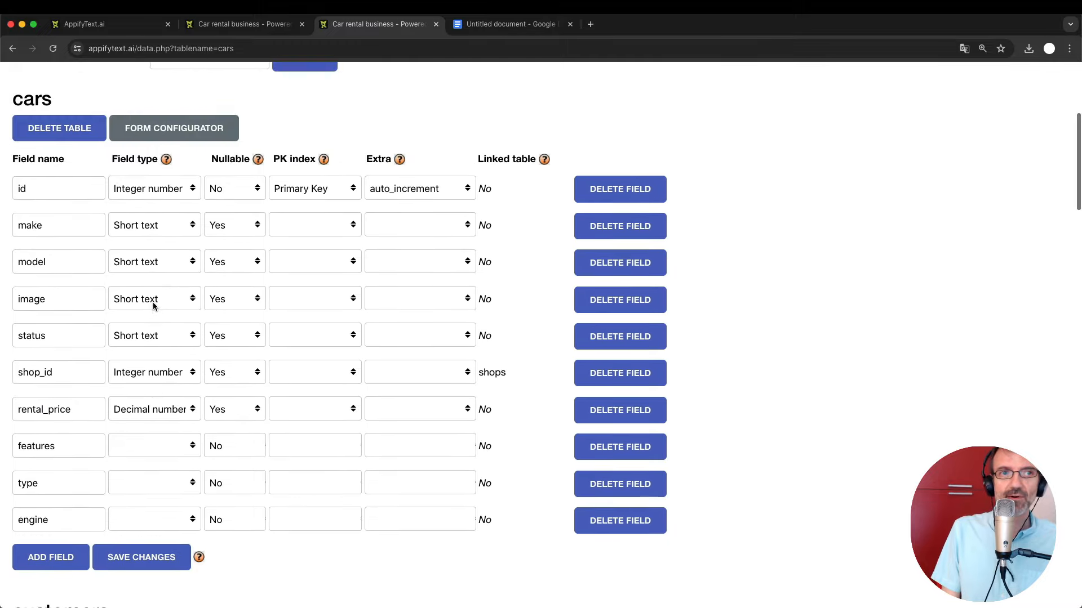
{"action": "scroll", "coordinate": [153, 304], "scroll_direction": "down", "scroll_amount": 2}
{"action": "left_click", "coordinate": [125, 428]}
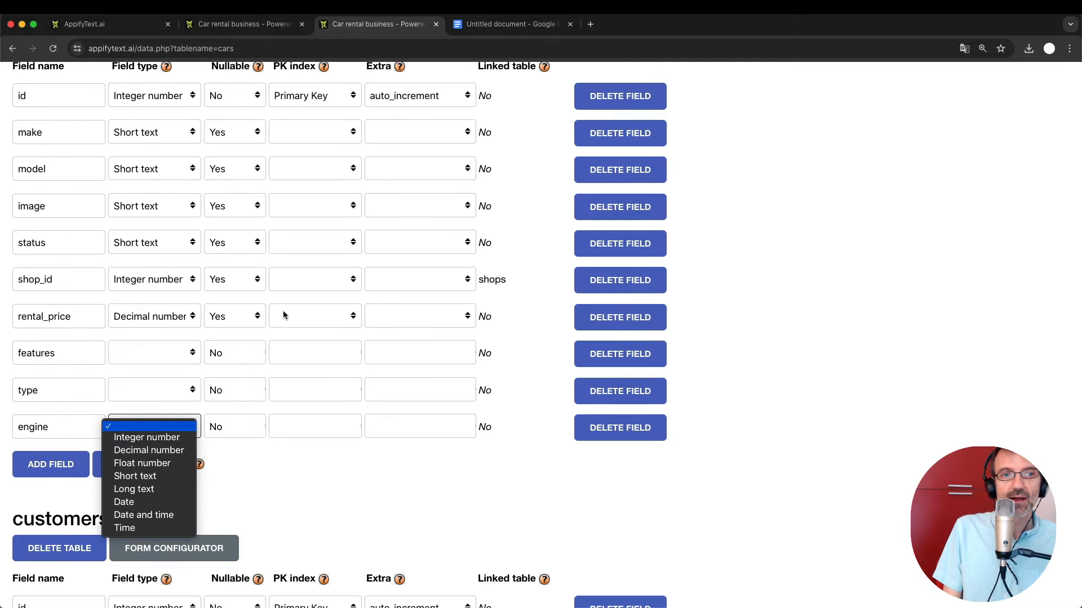
{"action": "left_click", "coordinate": [336, 473]}
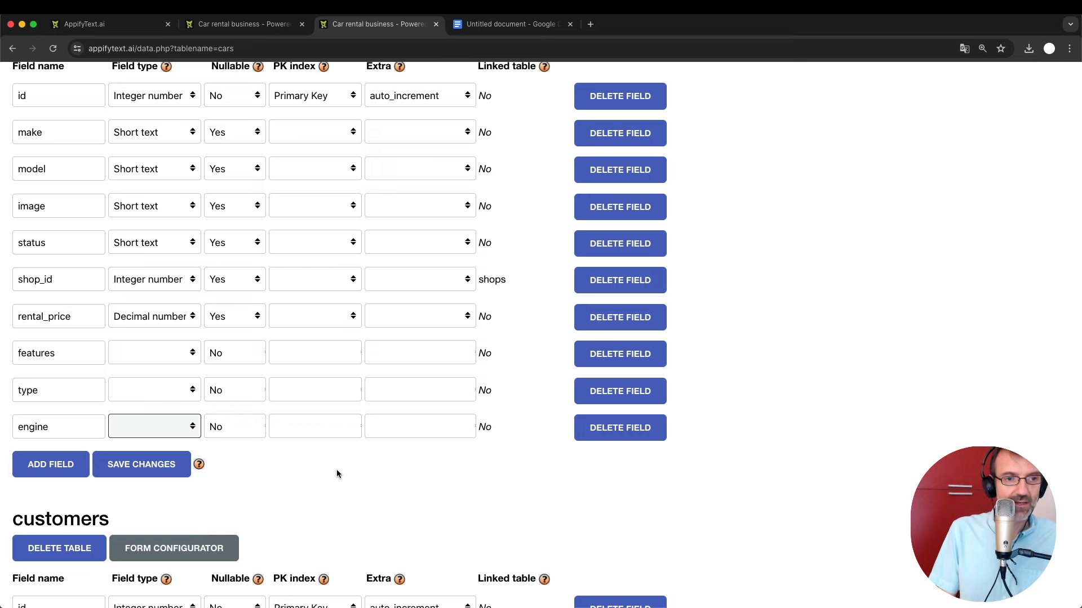
{"action": "left_click", "coordinate": [161, 427]}
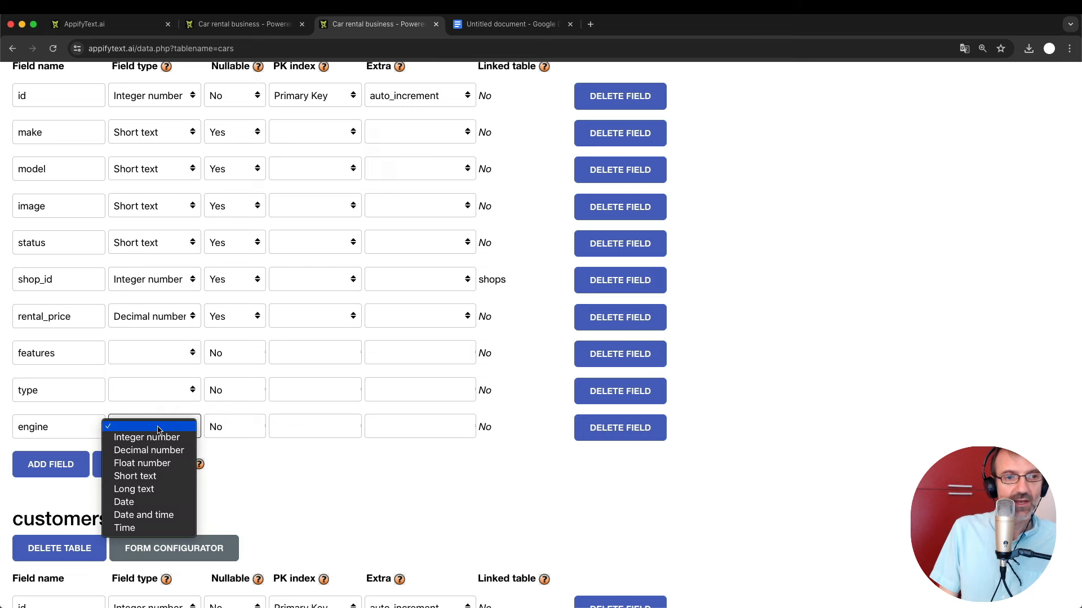
{"action": "left_click", "coordinate": [151, 482]}
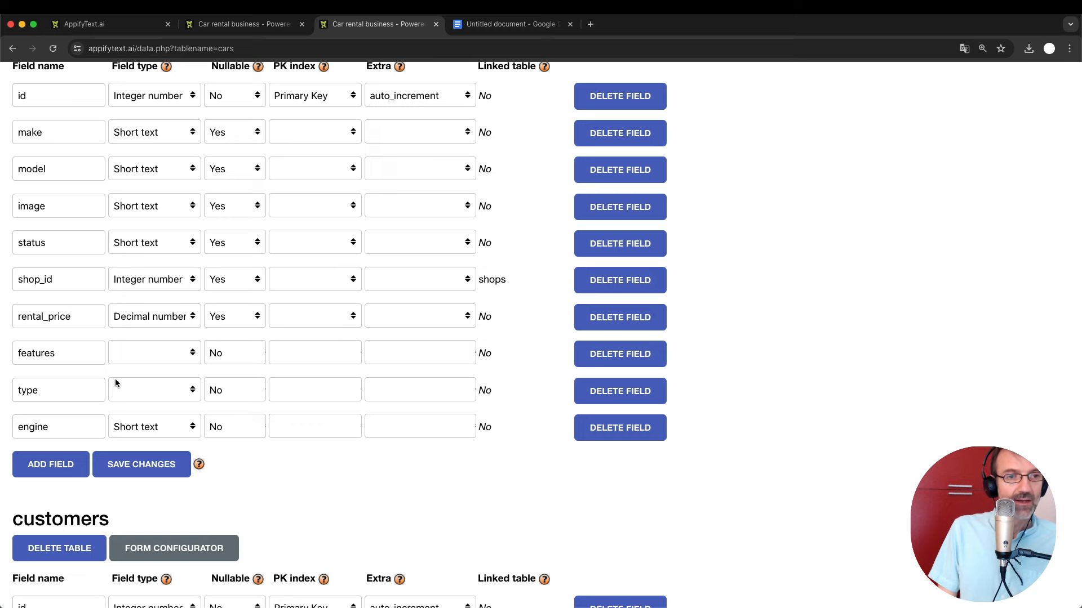
Make the type field Short text and the features field Long text.
{"action": "left_click", "coordinate": [130, 388]}
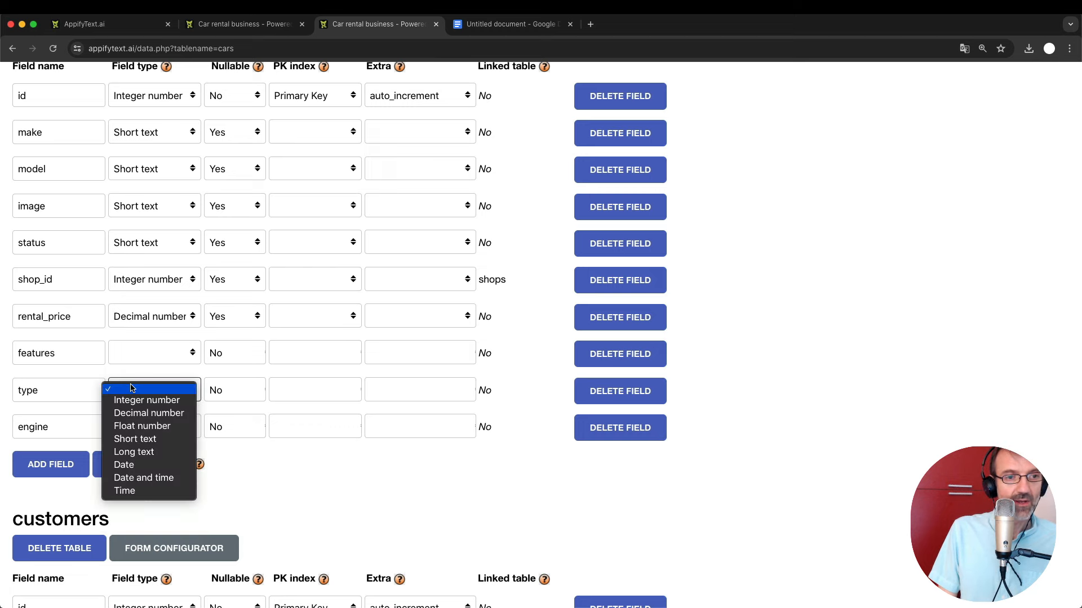
{"action": "left_click", "coordinate": [149, 439]}
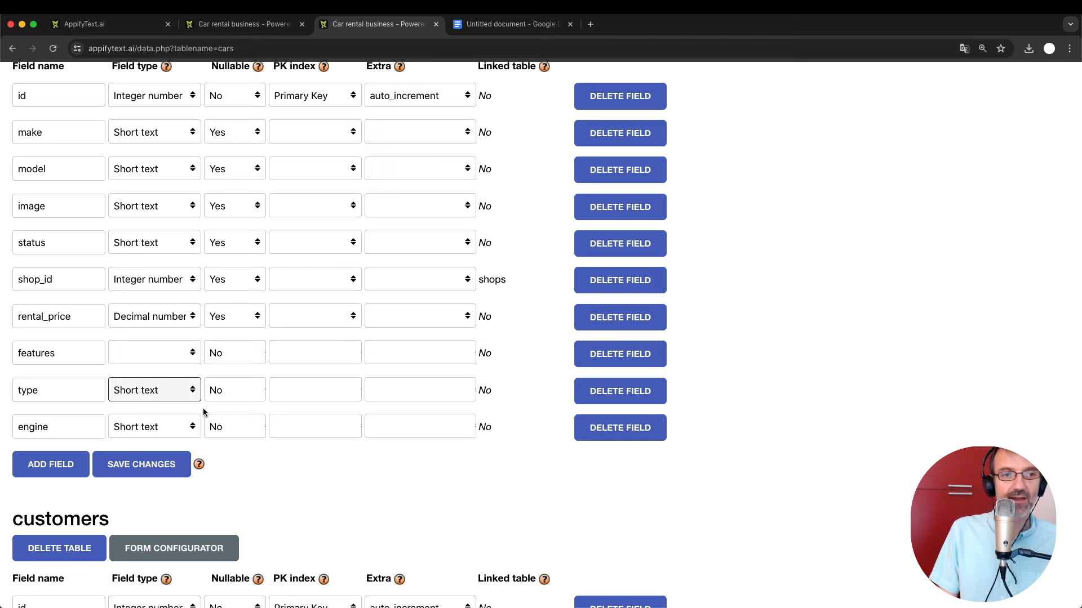
{"action": "left_click", "coordinate": [287, 473]}
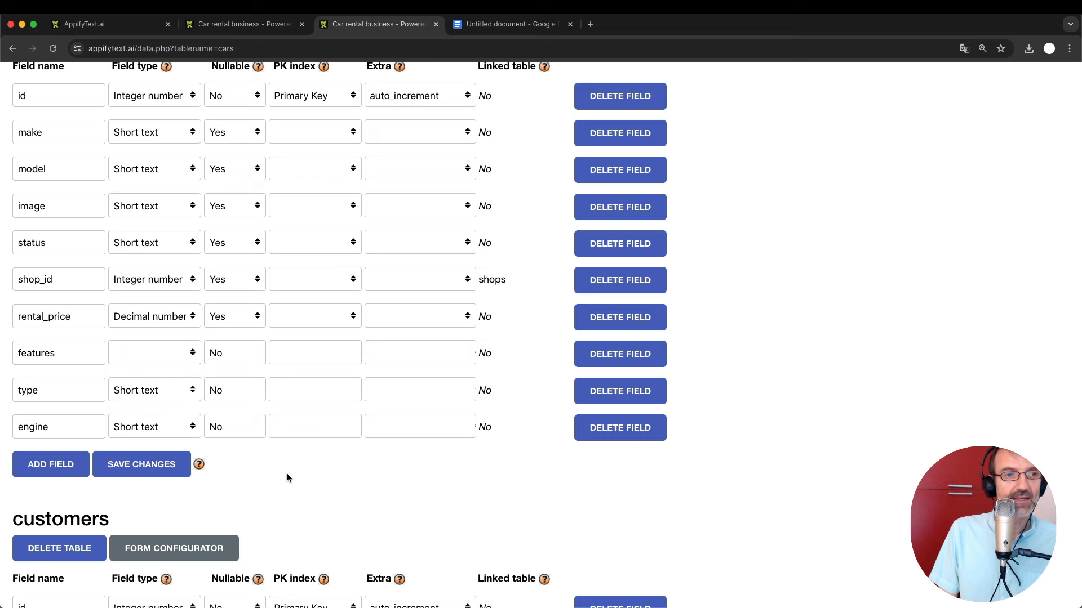
{"action": "left_click", "coordinate": [145, 353]}
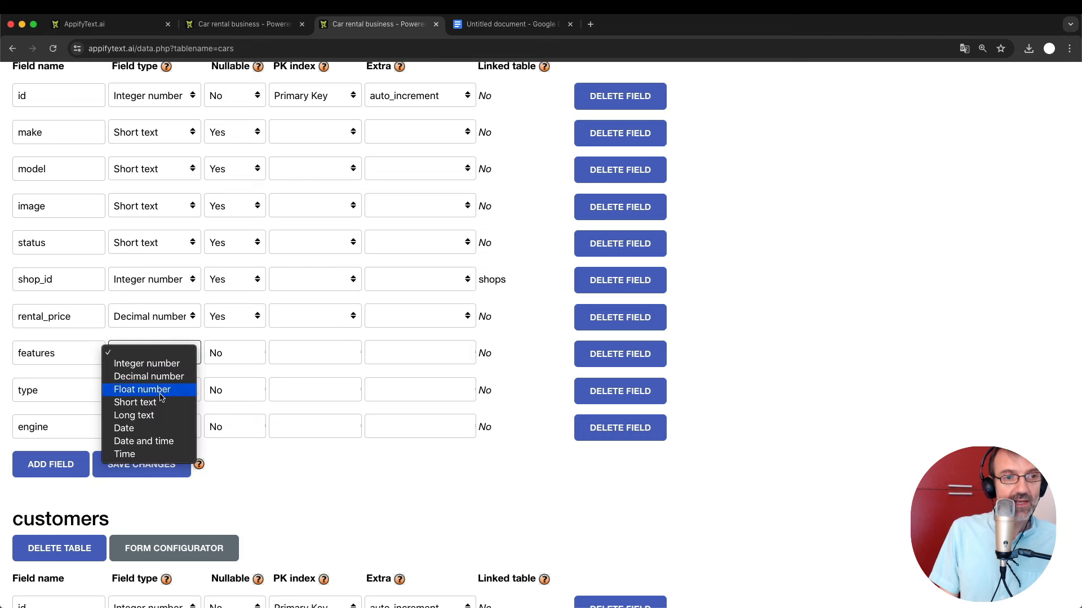
{"action": "left_click", "coordinate": [164, 415]}
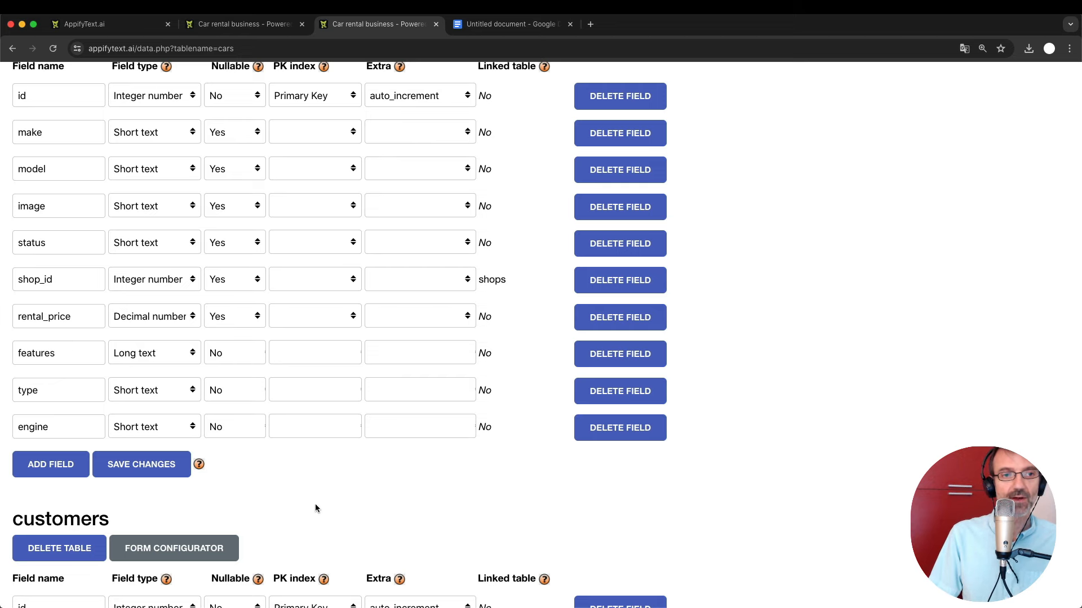
Set Nullable to Yes for the features, type and engine fields.
{"action": "scroll", "coordinate": [316, 503], "scroll_direction": "up", "scroll_amount": 1}
{"action": "scroll", "coordinate": [316, 503], "scroll_direction": "down", "scroll_amount": 1}
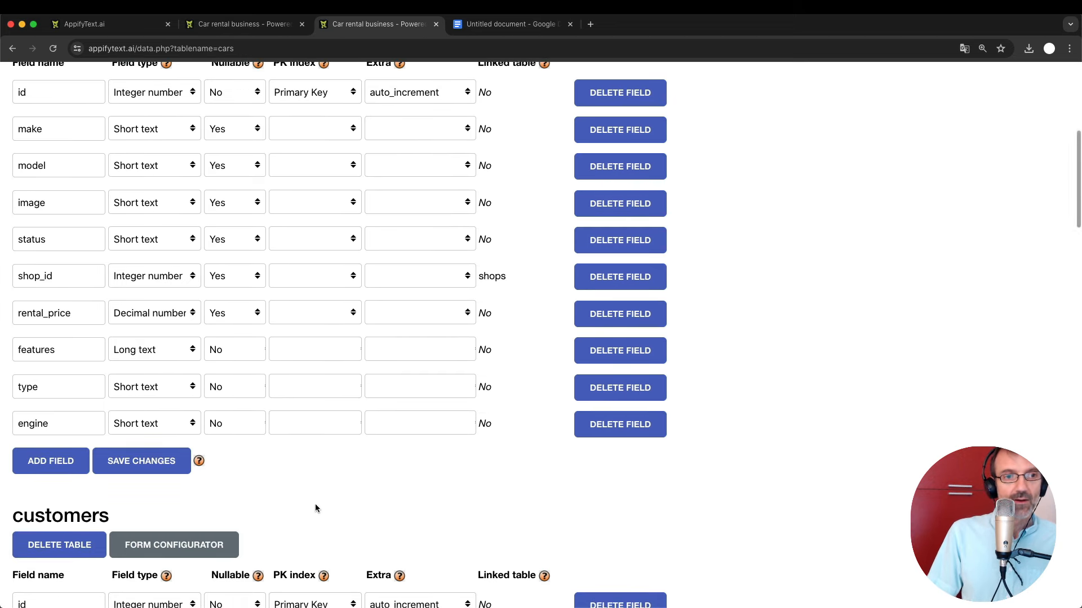
{"action": "left_click", "coordinate": [229, 350]}
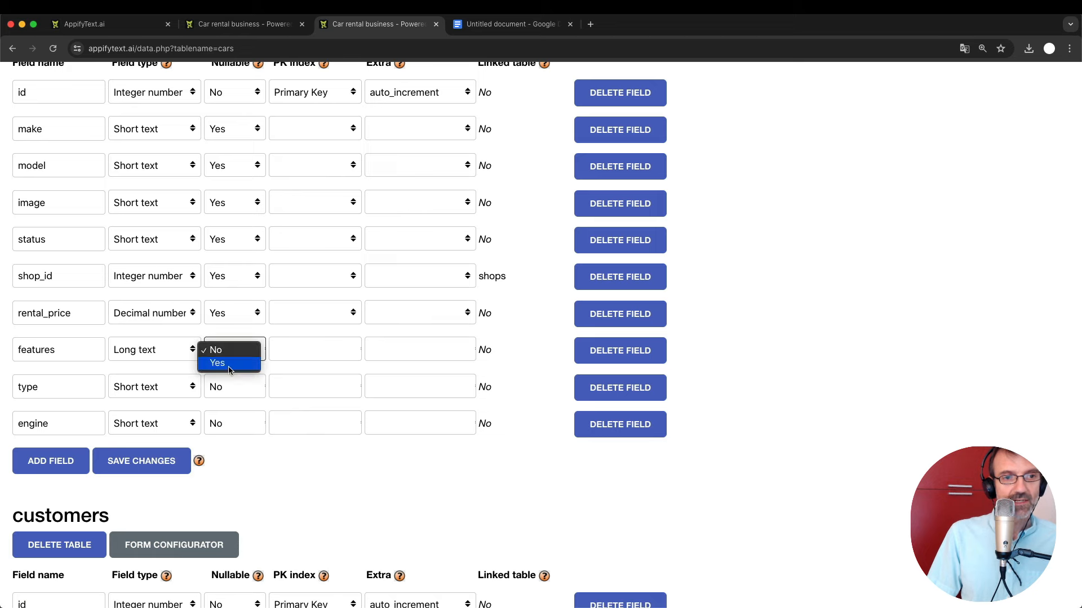
{"action": "left_click", "coordinate": [231, 365]}
{"action": "left_click", "coordinate": [236, 389]}
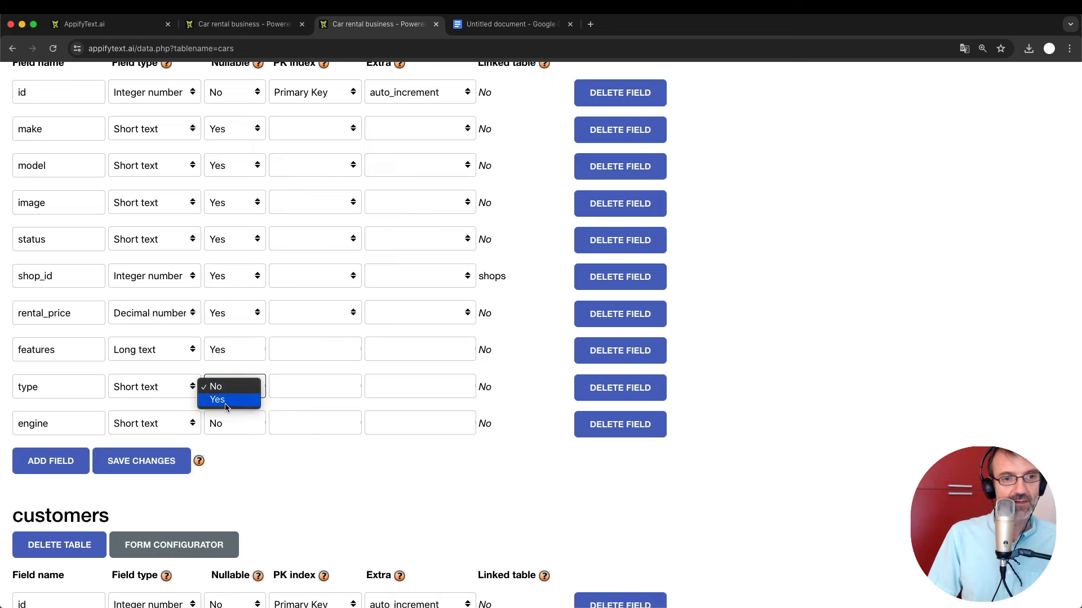
{"action": "left_click", "coordinate": [235, 402]}
{"action": "left_click", "coordinate": [243, 426]}
{"action": "left_click", "coordinate": [243, 439]}
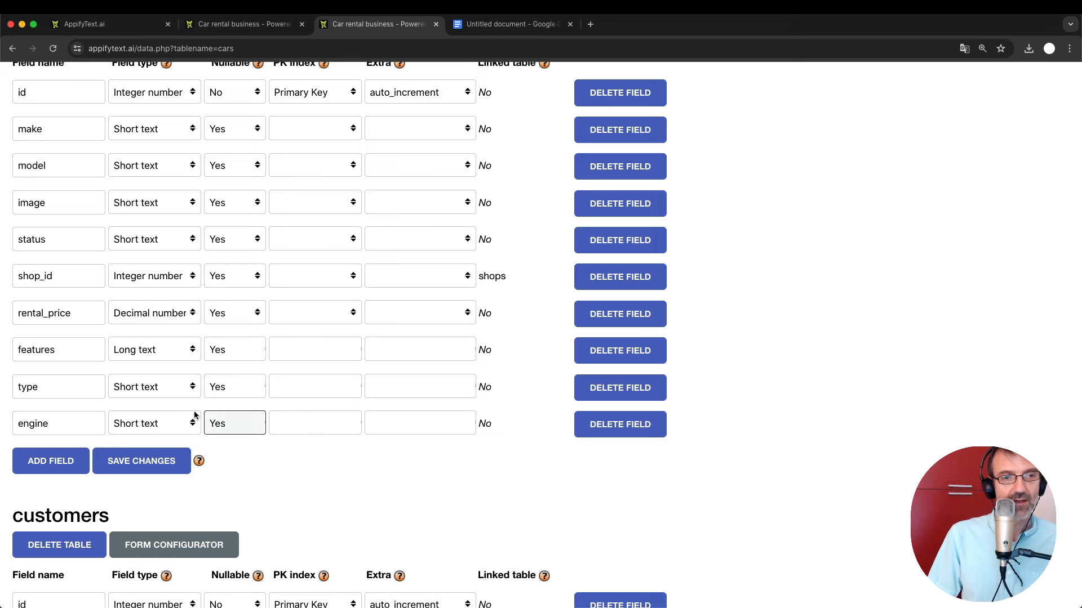
Save the cars table changes and bring up the app's Cars list.
{"action": "scroll", "coordinate": [250, 434], "scroll_direction": "up", "scroll_amount": 2}
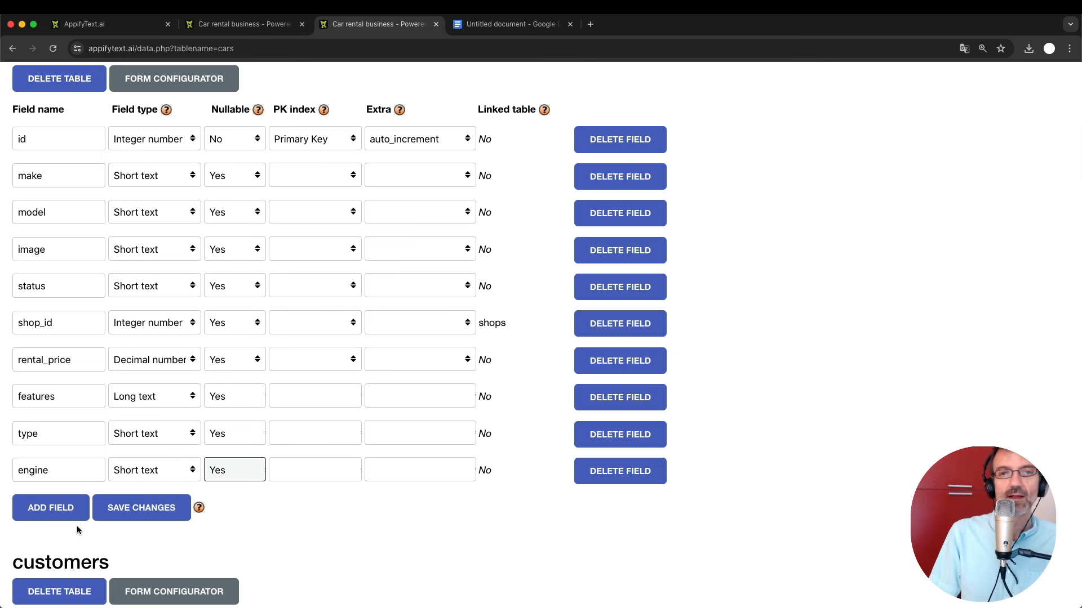
{"action": "left_click", "coordinate": [156, 514]}
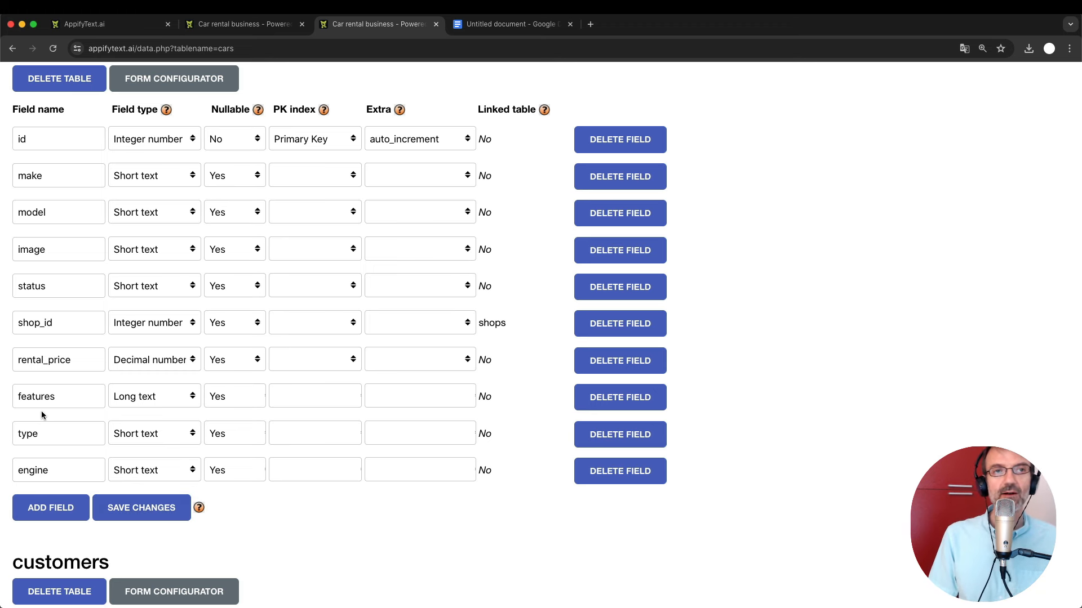
{"action": "left_click", "coordinate": [230, 23]}
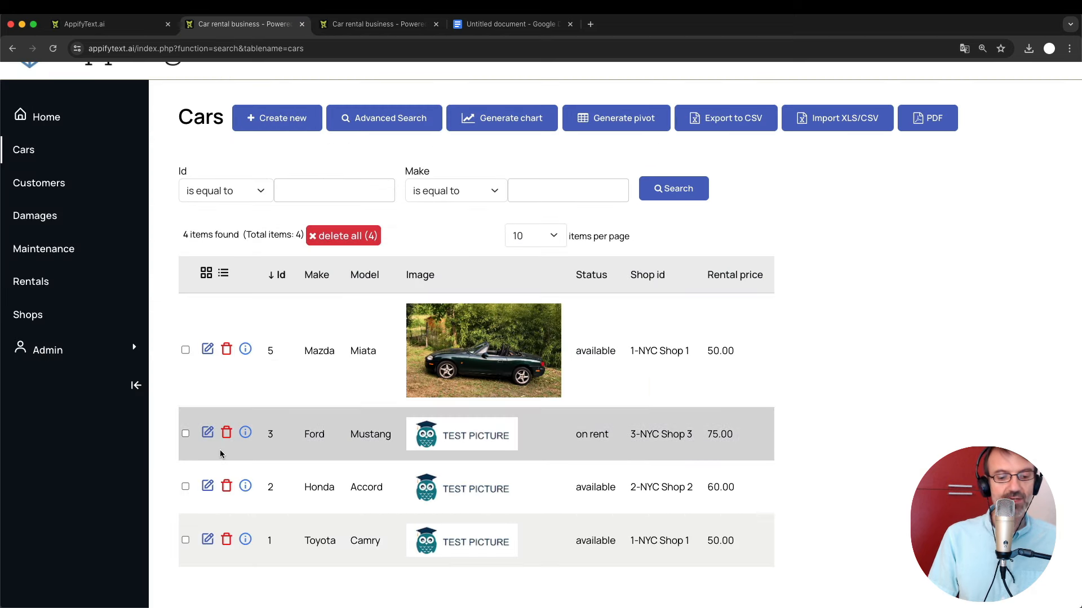
Reload Cars, try the new Features, Type and Engine inputs in the Miata's edit form, then return.
{"action": "key", "text": "super+r"}
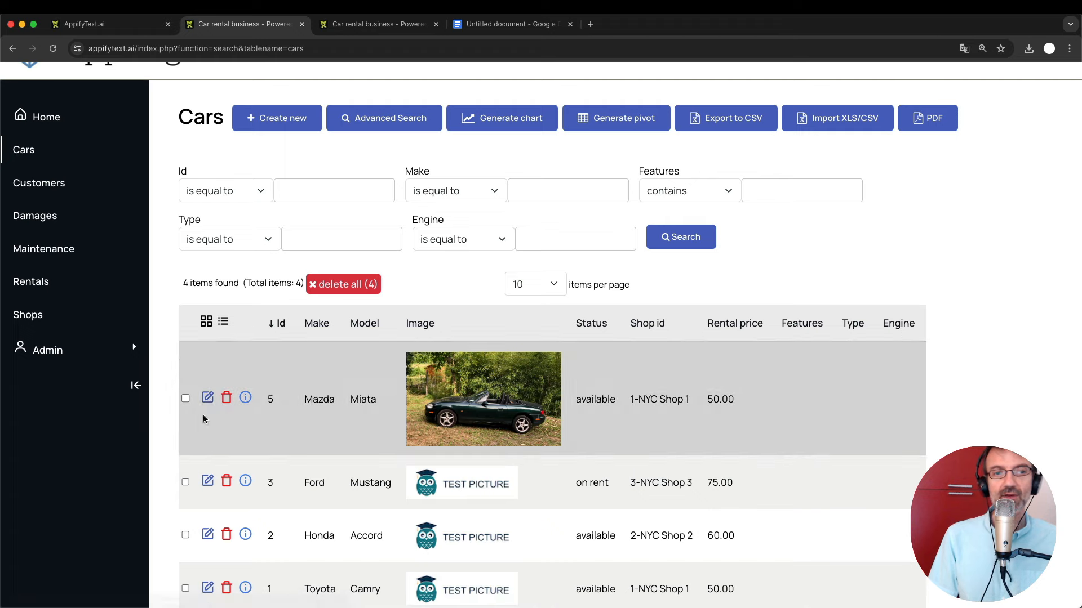
{"action": "left_click", "coordinate": [207, 399]}
{"action": "scroll", "coordinate": [206, 403], "scroll_direction": "down", "scroll_amount": 5}
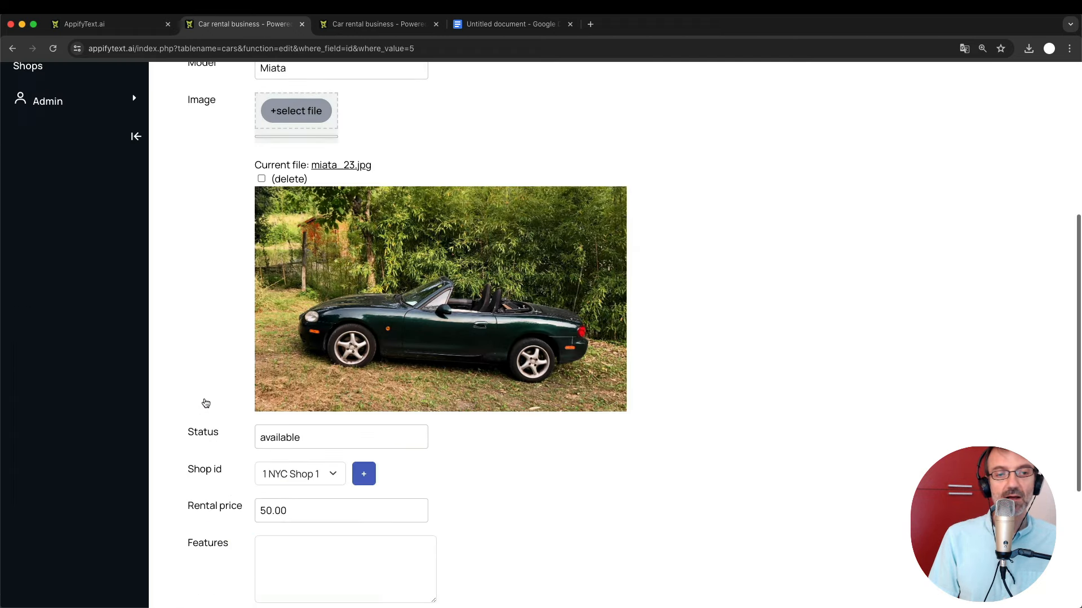
{"action": "scroll", "coordinate": [205, 403], "scroll_direction": "down", "scroll_amount": 4}
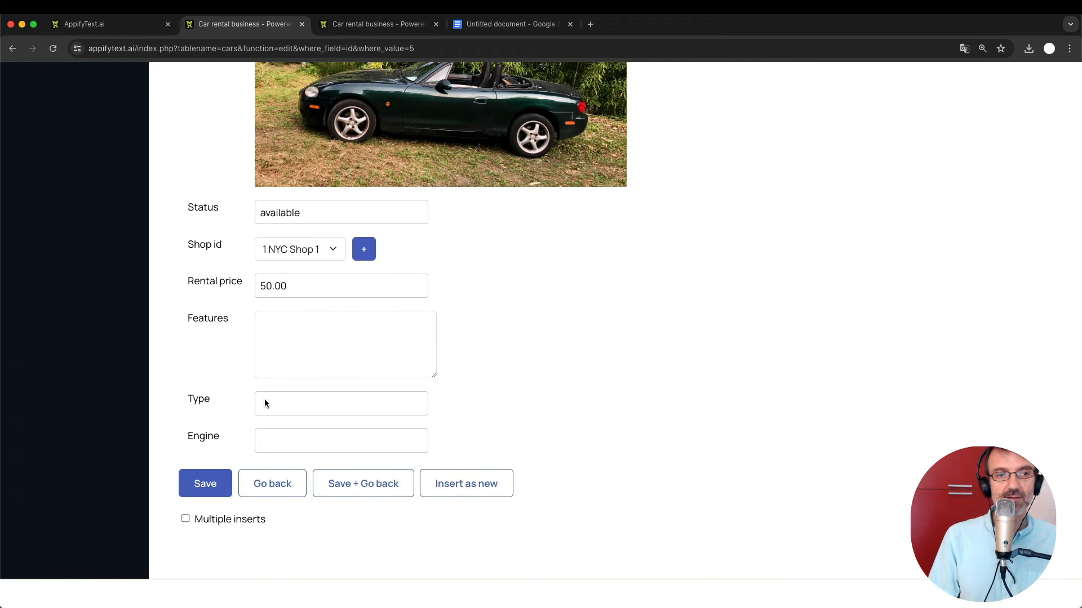
{"action": "left_click", "coordinate": [304, 400]}
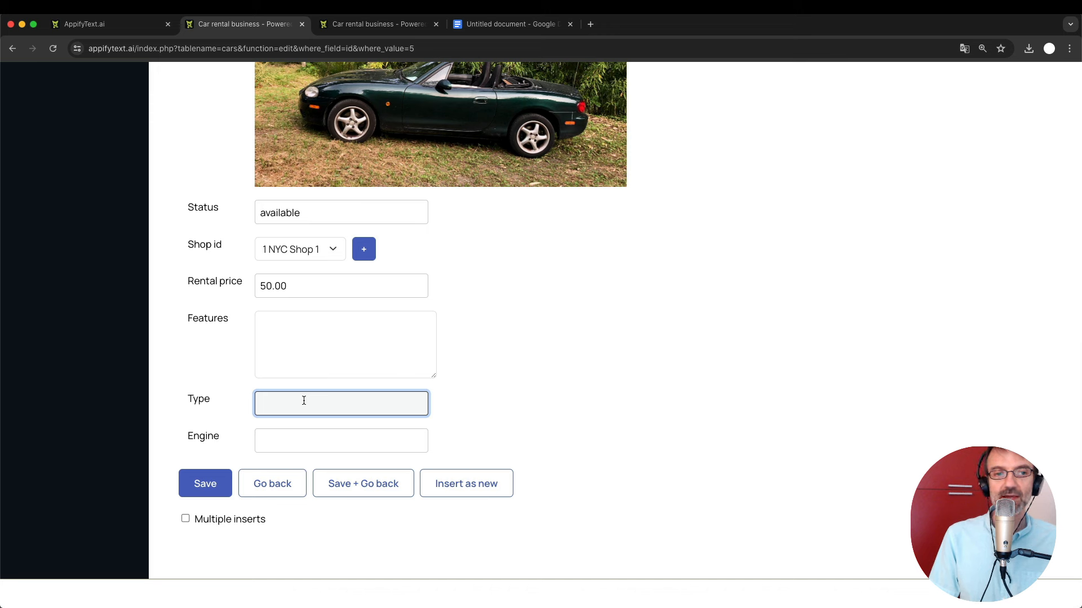
{"action": "left_click", "coordinate": [283, 438]}
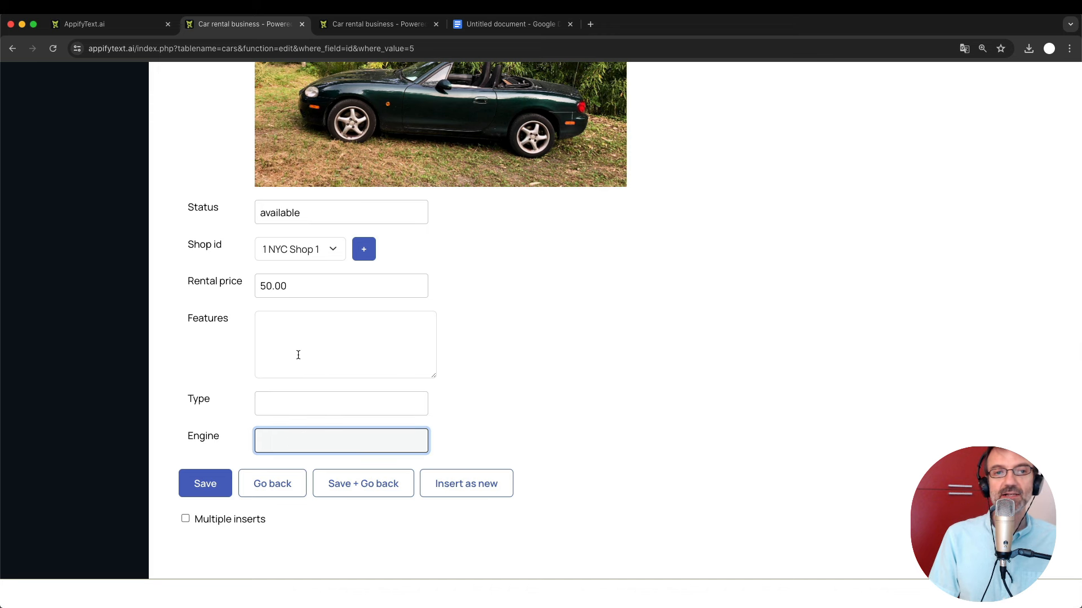
{"action": "left_click", "coordinate": [298, 355]}
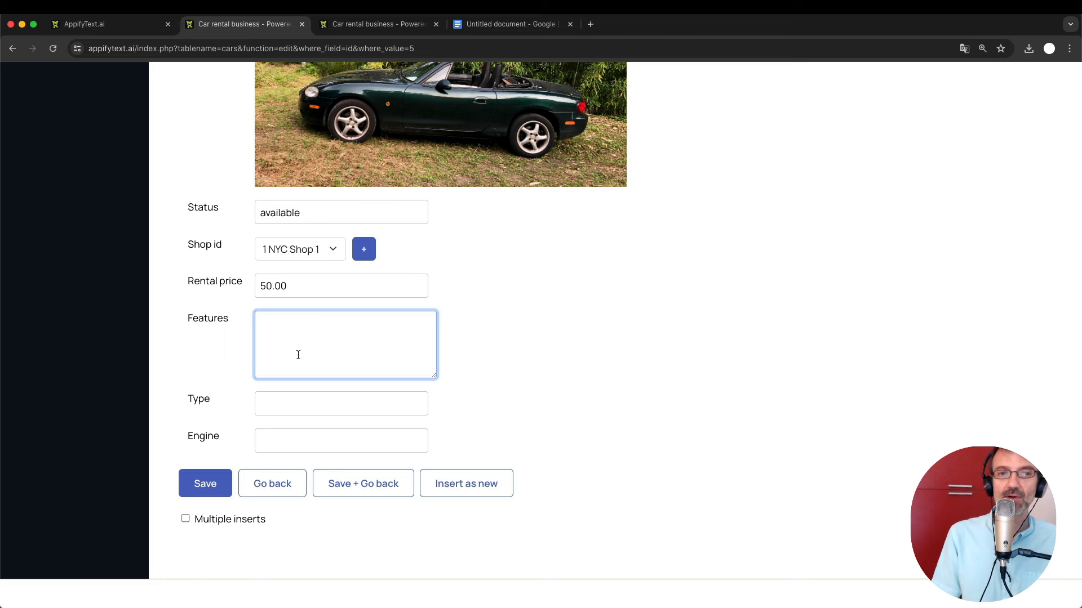
{"action": "key", "text": "ctrl+Tab"}
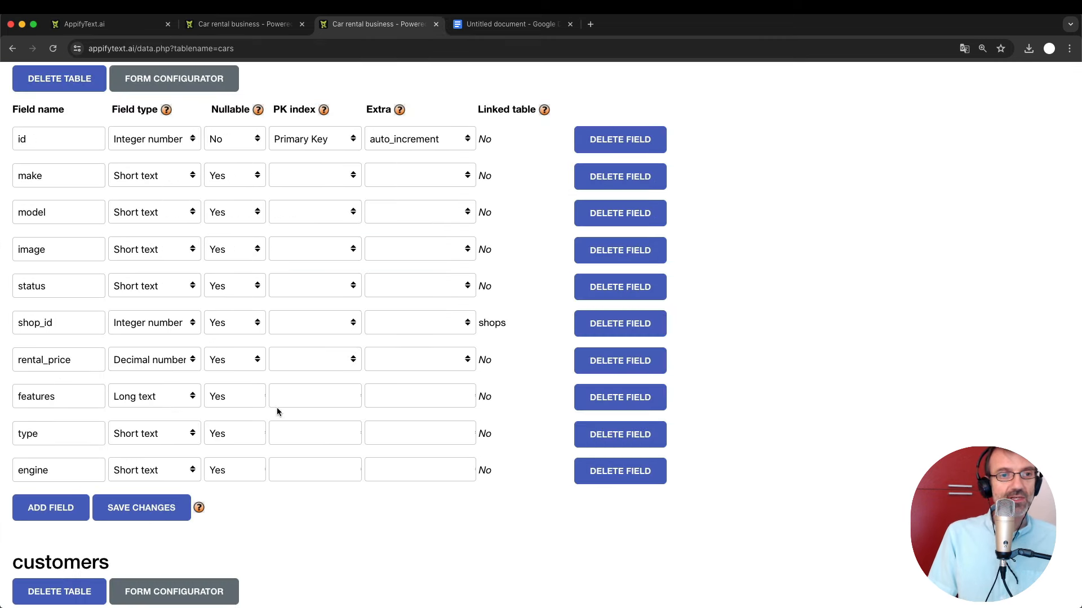
{"action": "scroll", "coordinate": [239, 406], "scroll_direction": "up", "scroll_amount": 4}
{"action": "scroll", "coordinate": [168, 370], "scroll_direction": "up", "scroll_amount": 3}
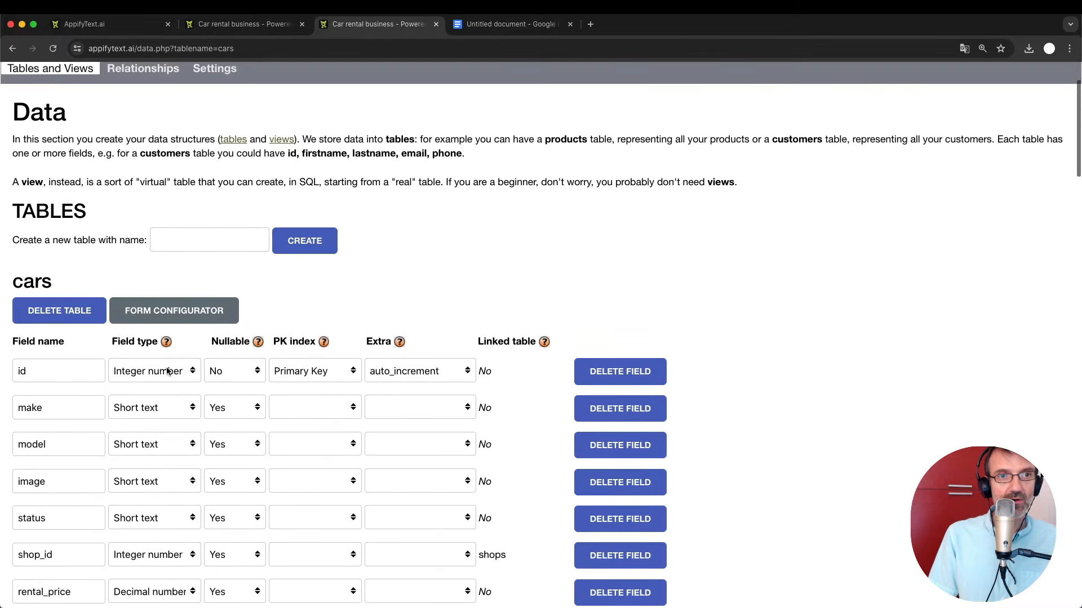
{"action": "scroll", "coordinate": [168, 370], "scroll_direction": "up", "scroll_amount": 2}
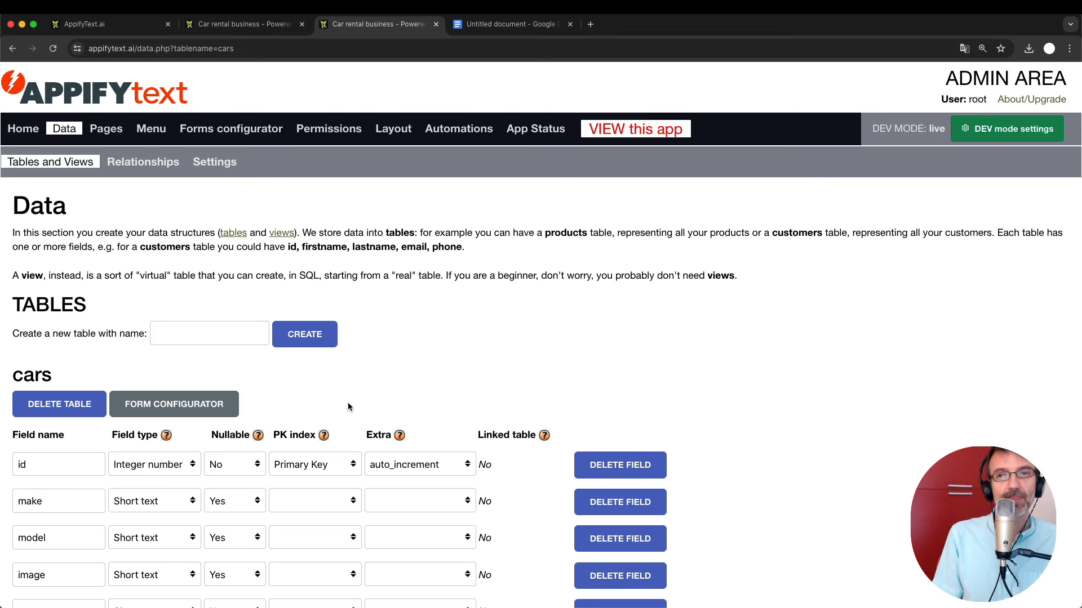
{"action": "scroll", "coordinate": [349, 407], "scroll_direction": "down", "scroll_amount": 3}
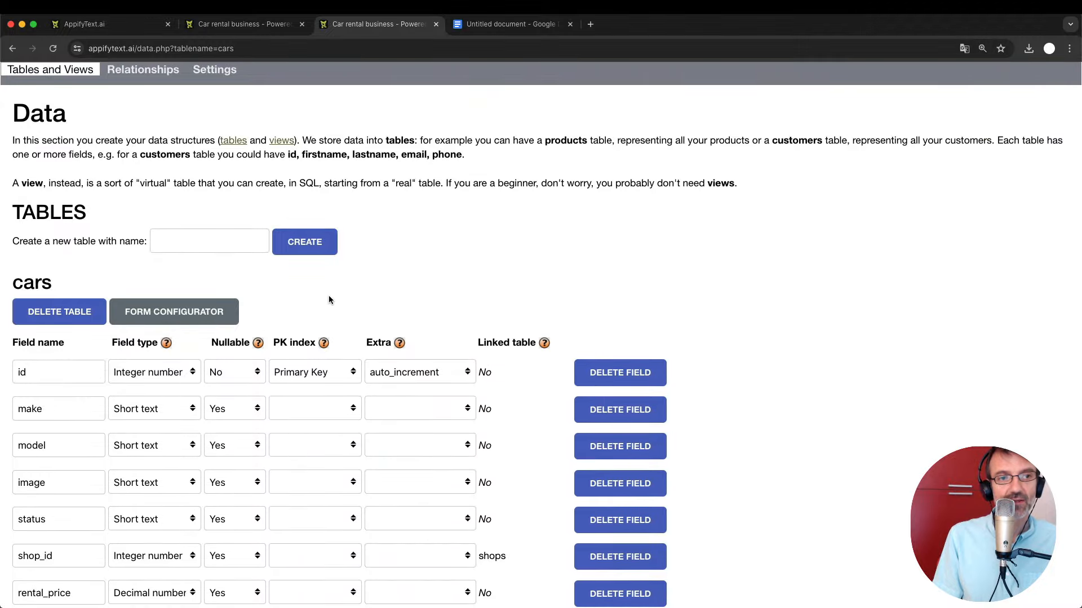
{"action": "scroll", "coordinate": [332, 300], "scroll_direction": "up", "scroll_amount": 1}
{"action": "scroll", "coordinate": [331, 299], "scroll_direction": "up", "scroll_amount": 1}
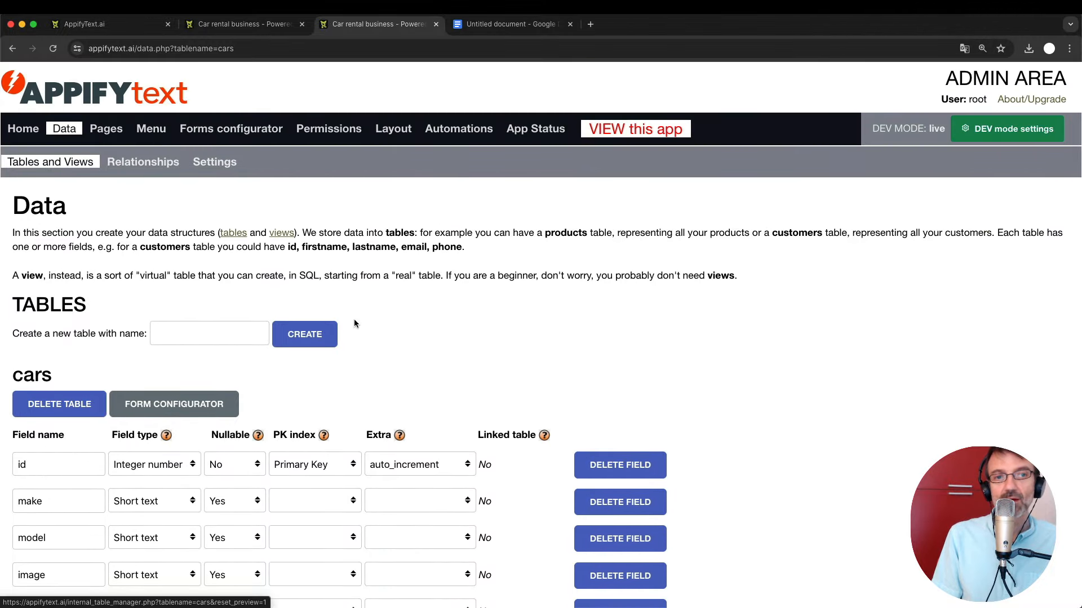
{"action": "scroll", "coordinate": [357, 319], "scroll_direction": "down", "scroll_amount": 3}
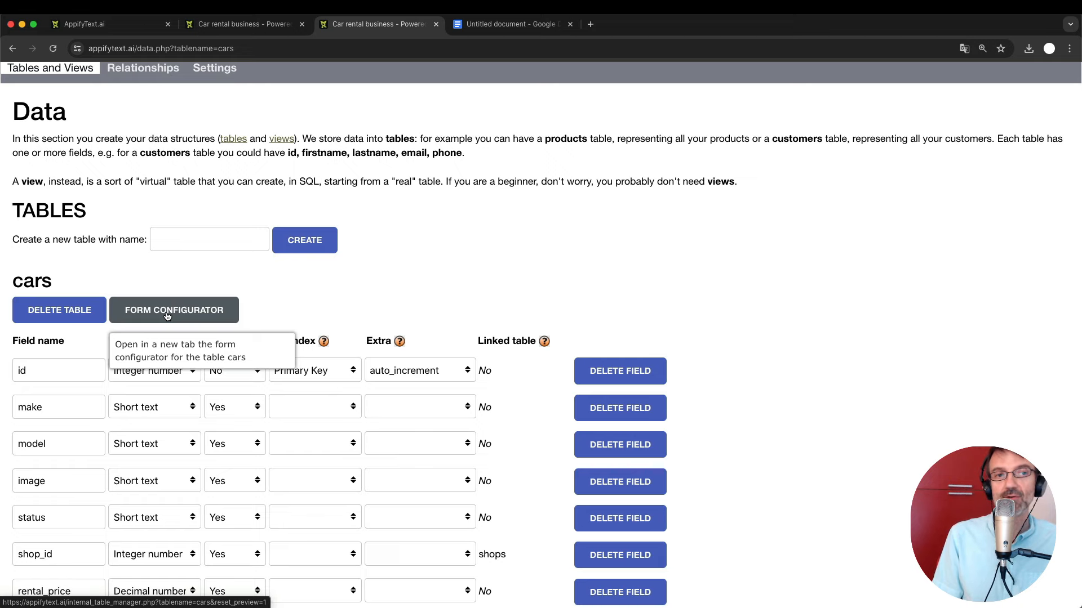
{"action": "scroll", "coordinate": [169, 338], "scroll_direction": "up", "scroll_amount": 2}
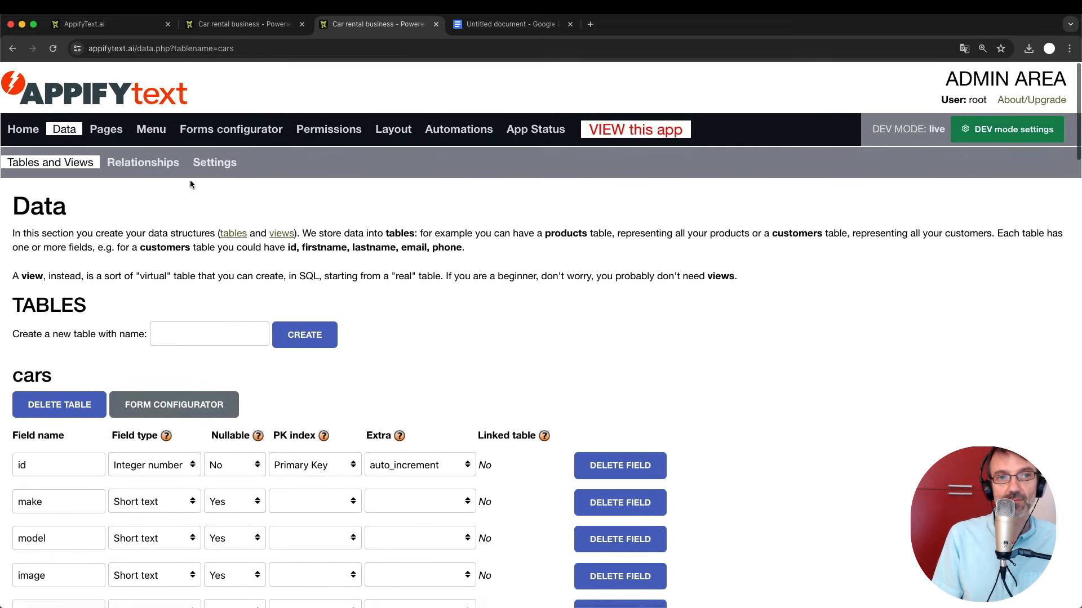
{"action": "left_click", "coordinate": [248, 130]}
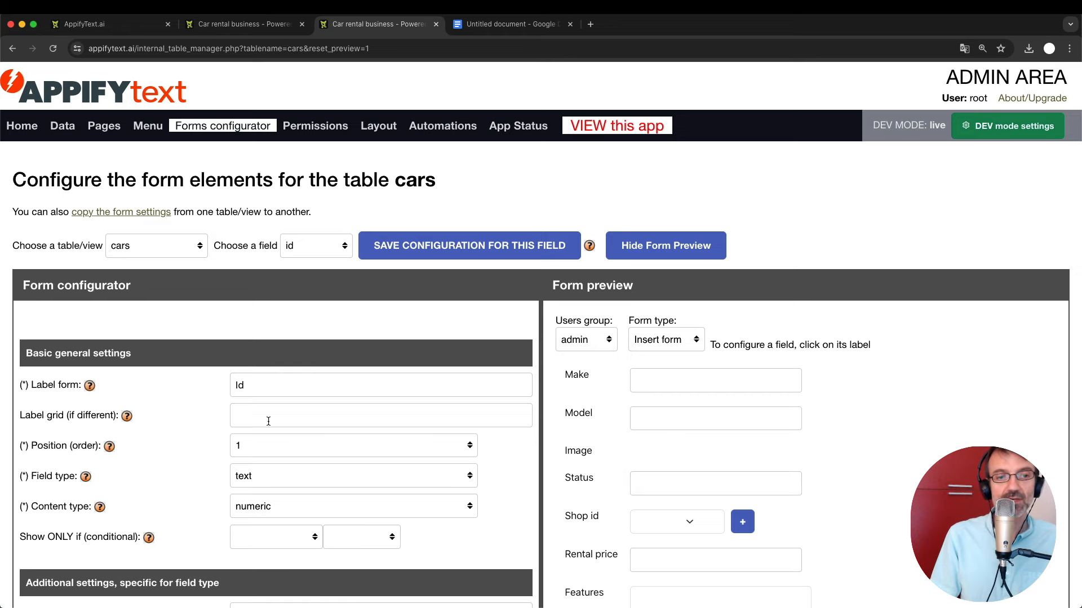
{"action": "scroll", "coordinate": [266, 420], "scroll_direction": "down", "scroll_amount": 2}
{"action": "scroll", "coordinate": [214, 406], "scroll_direction": "down", "scroll_amount": 5}
{"action": "scroll", "coordinate": [233, 463], "scroll_direction": "up", "scroll_amount": 7}
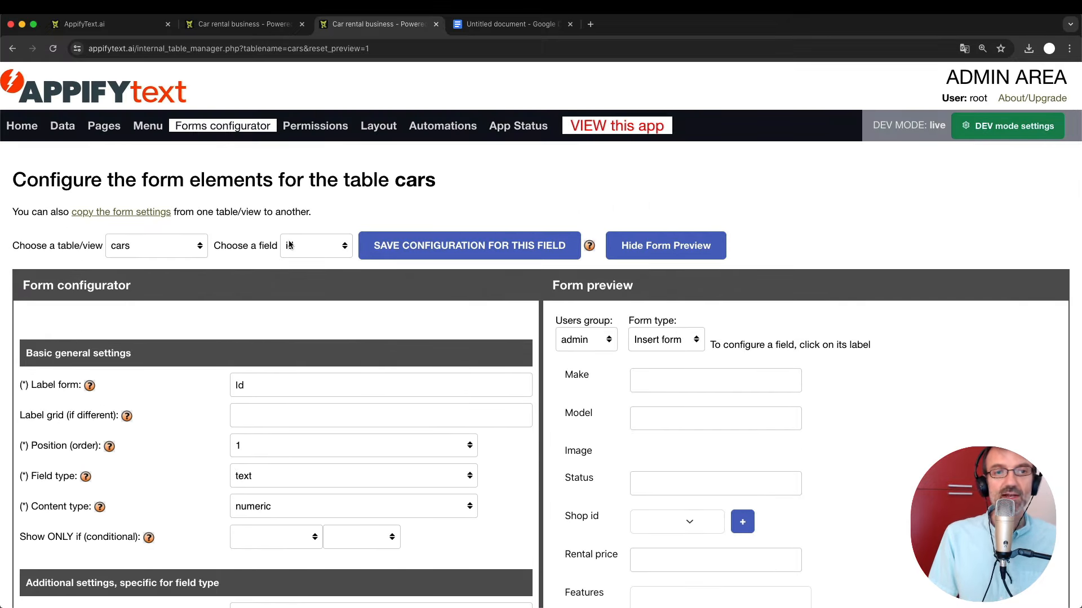
{"action": "scroll", "coordinate": [587, 521], "scroll_direction": "down", "scroll_amount": 3}
{"action": "scroll", "coordinate": [586, 520], "scroll_direction": "down", "scroll_amount": 4}
{"action": "scroll", "coordinate": [586, 515], "scroll_direction": "up", "scroll_amount": 7}
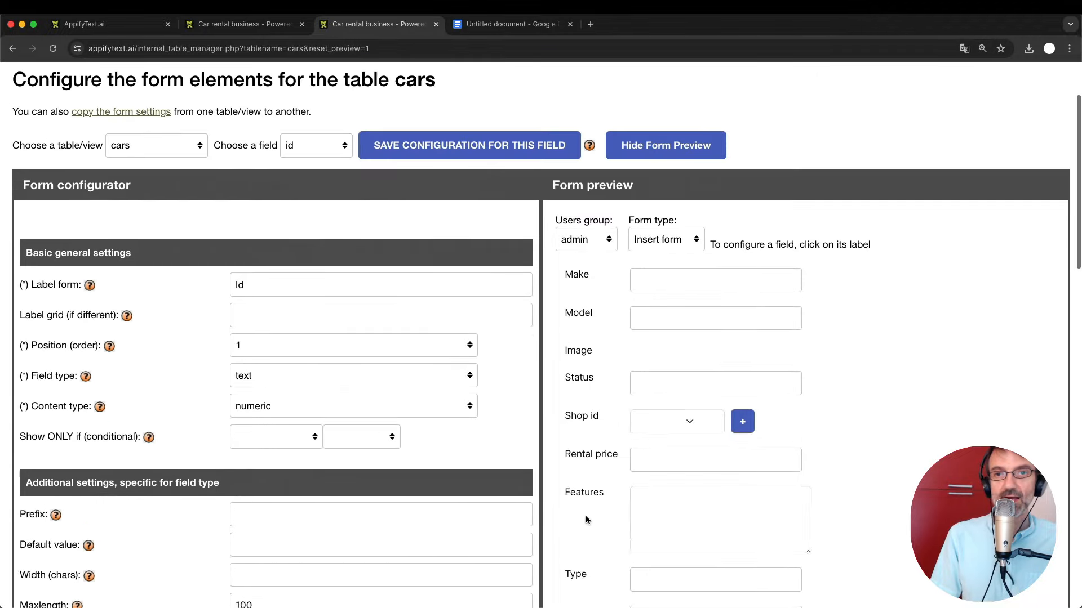
{"action": "scroll", "coordinate": [586, 510], "scroll_direction": "down", "scroll_amount": 1}
{"action": "scroll", "coordinate": [586, 505], "scroll_direction": "down", "scroll_amount": 1}
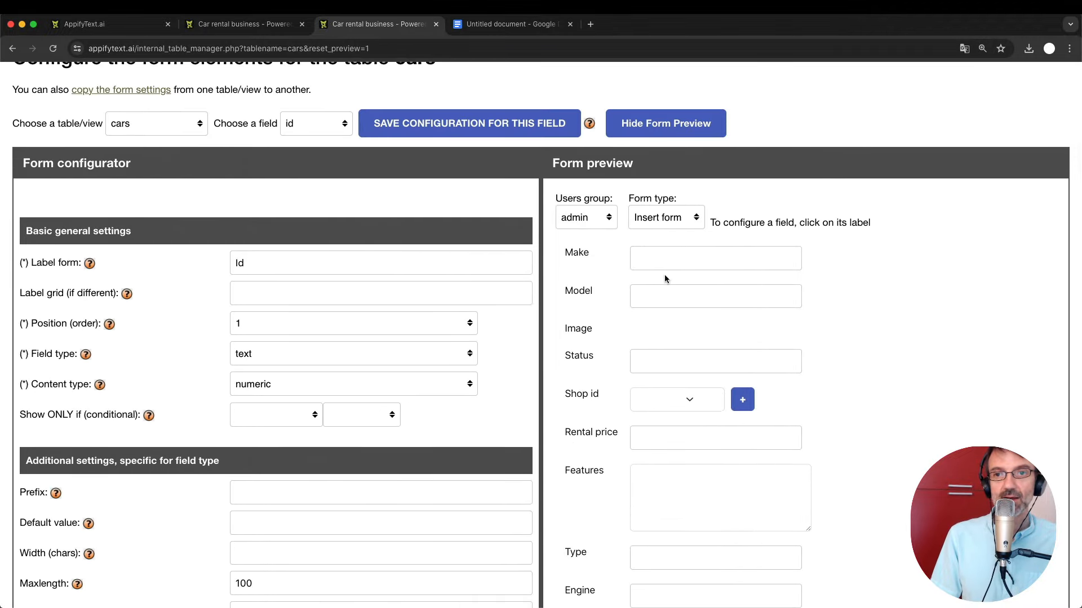
{"action": "scroll", "coordinate": [607, 385], "scroll_direction": "down", "scroll_amount": 3}
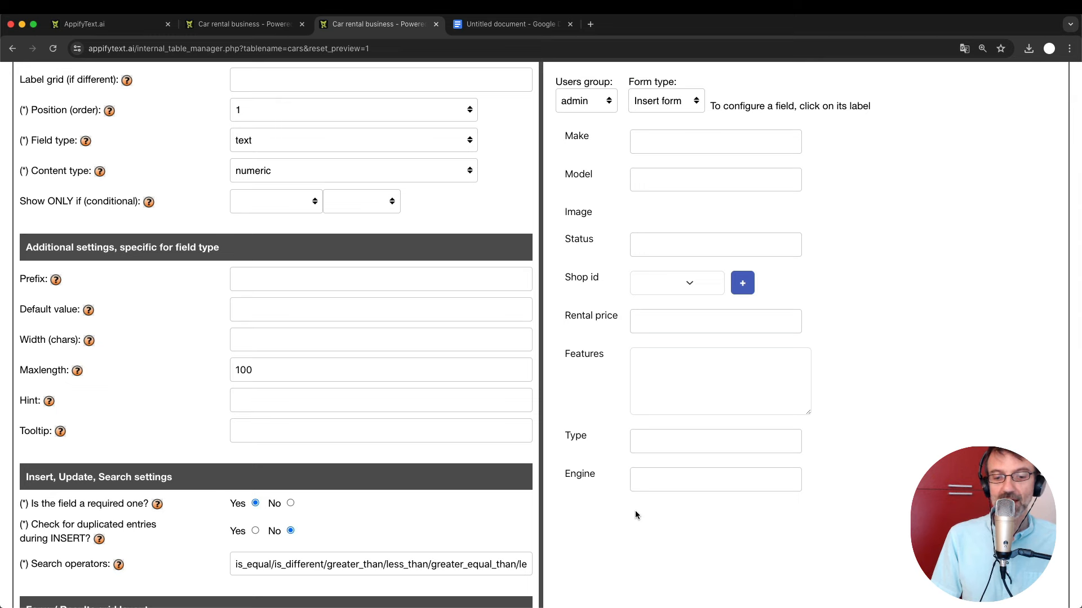
Open the Engine field's configuration and browse the field types, leaving it as text.
{"action": "left_click", "coordinate": [583, 480]}
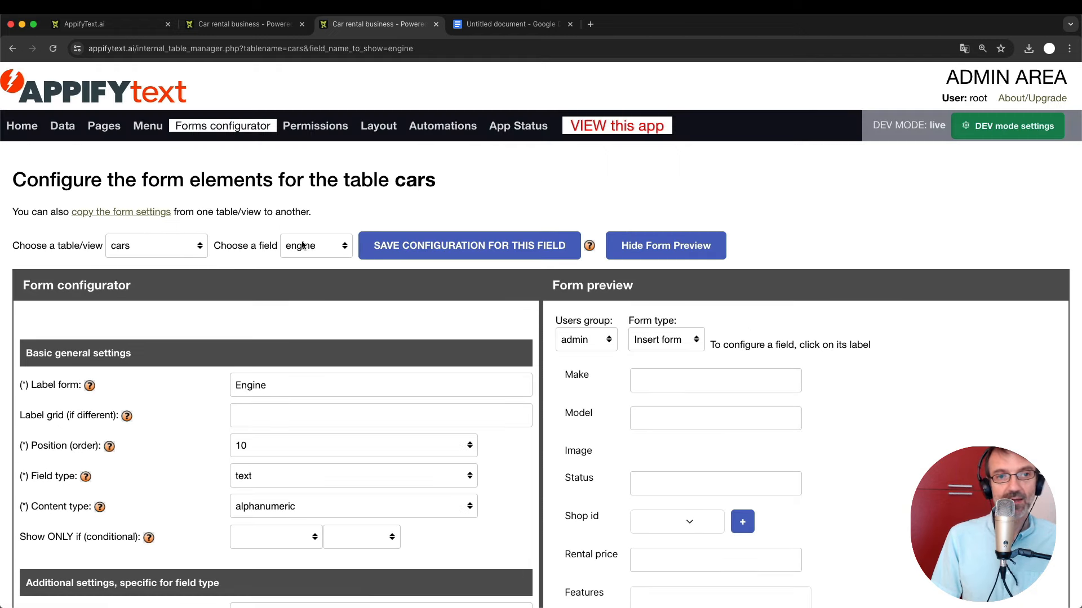
{"action": "scroll", "coordinate": [366, 323], "scroll_direction": "down", "scroll_amount": 2}
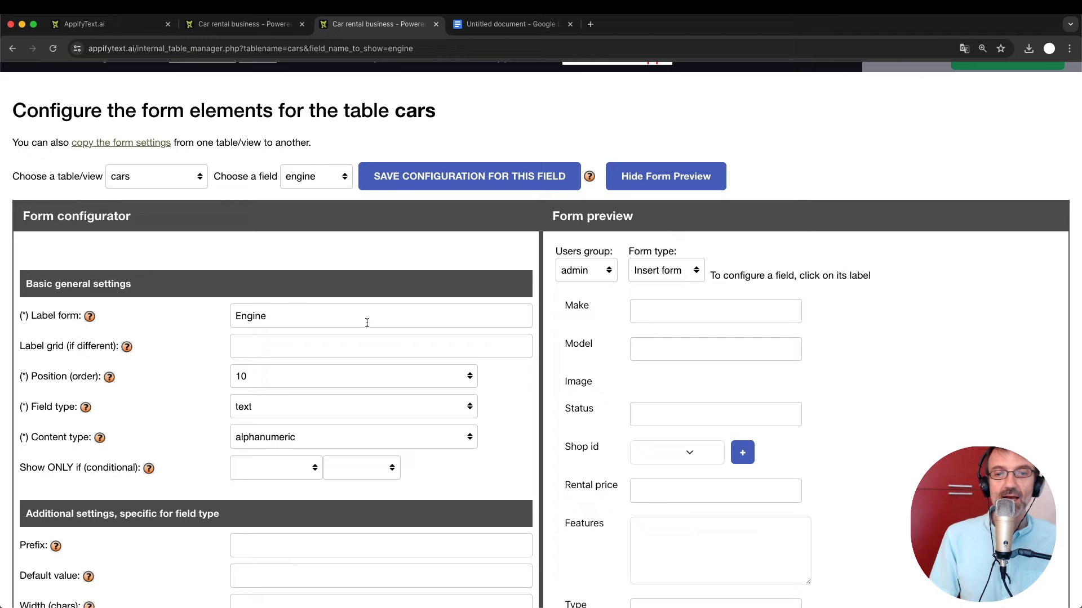
{"action": "scroll", "coordinate": [367, 322], "scroll_direction": "down", "scroll_amount": 3}
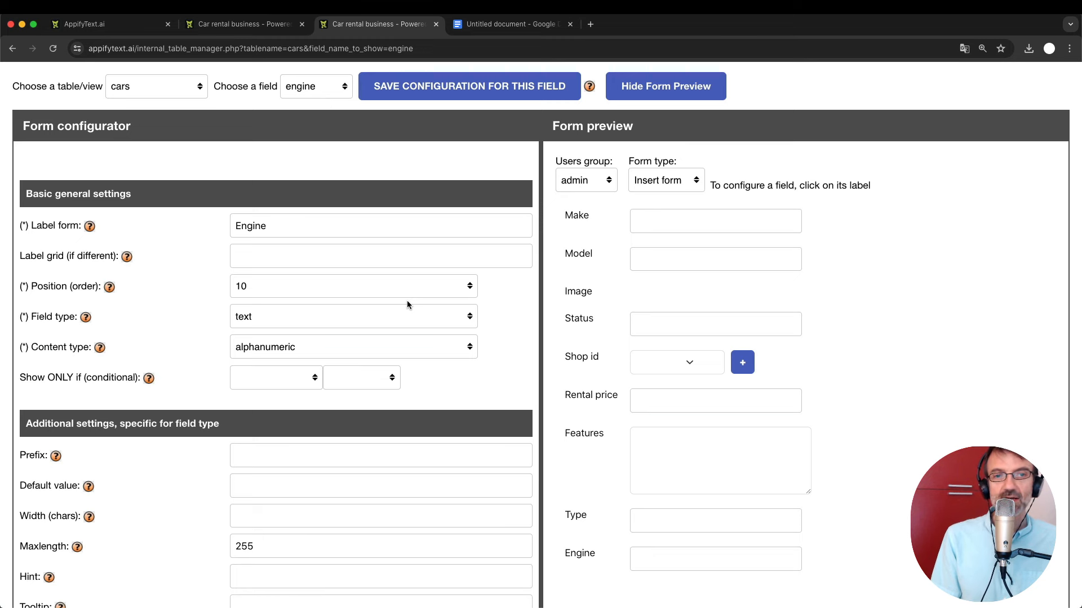
{"action": "scroll", "coordinate": [791, 511], "scroll_direction": "down", "scroll_amount": 5}
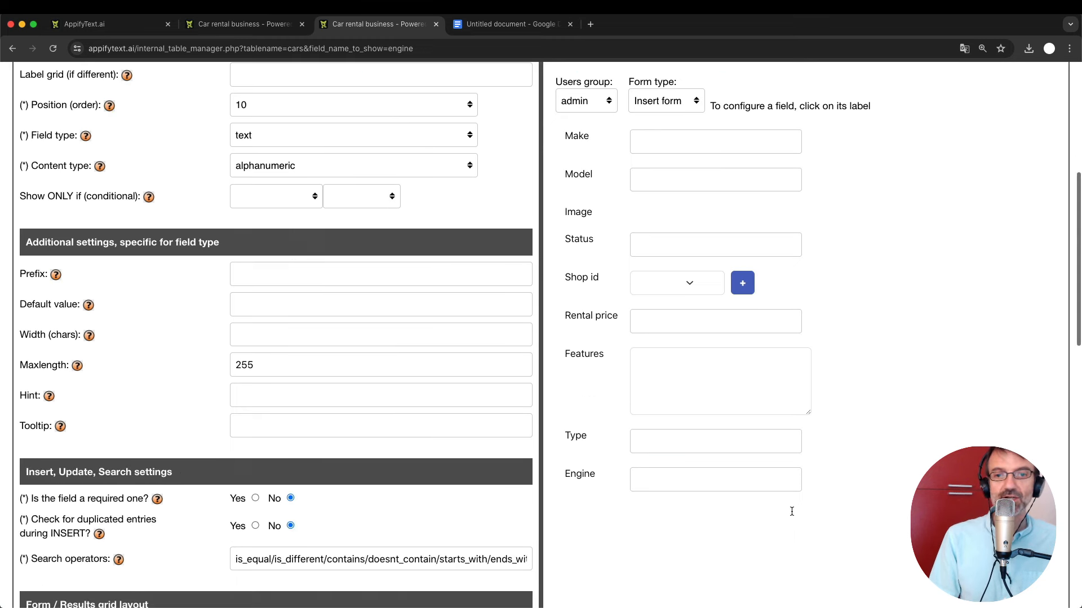
{"action": "scroll", "coordinate": [791, 511], "scroll_direction": "up", "scroll_amount": 5}
{"action": "scroll", "coordinate": [791, 511], "scroll_direction": "down", "scroll_amount": 2}
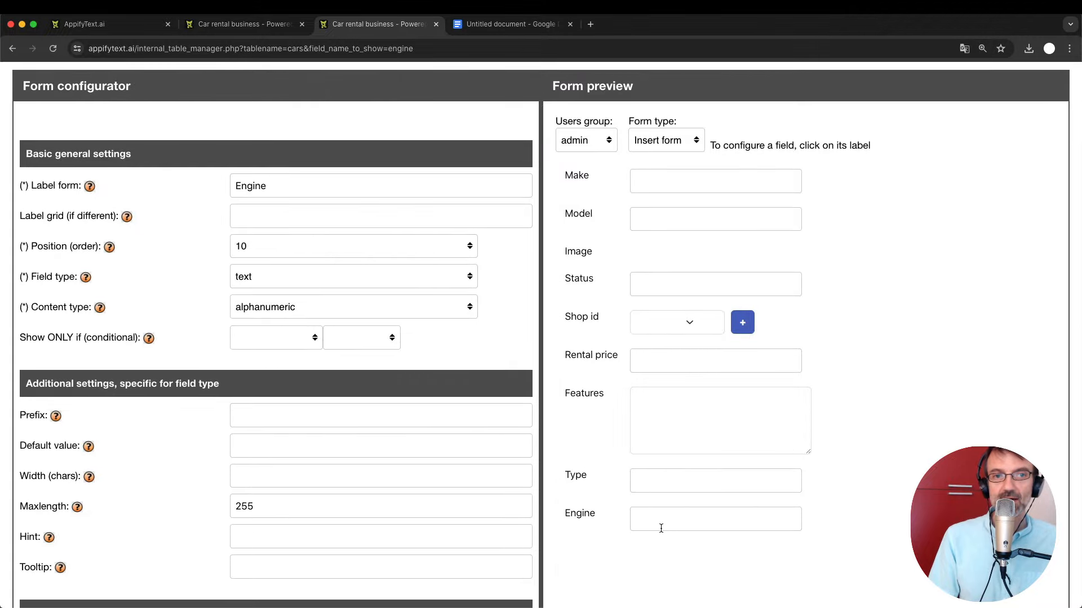
{"action": "left_click", "coordinate": [254, 278]}
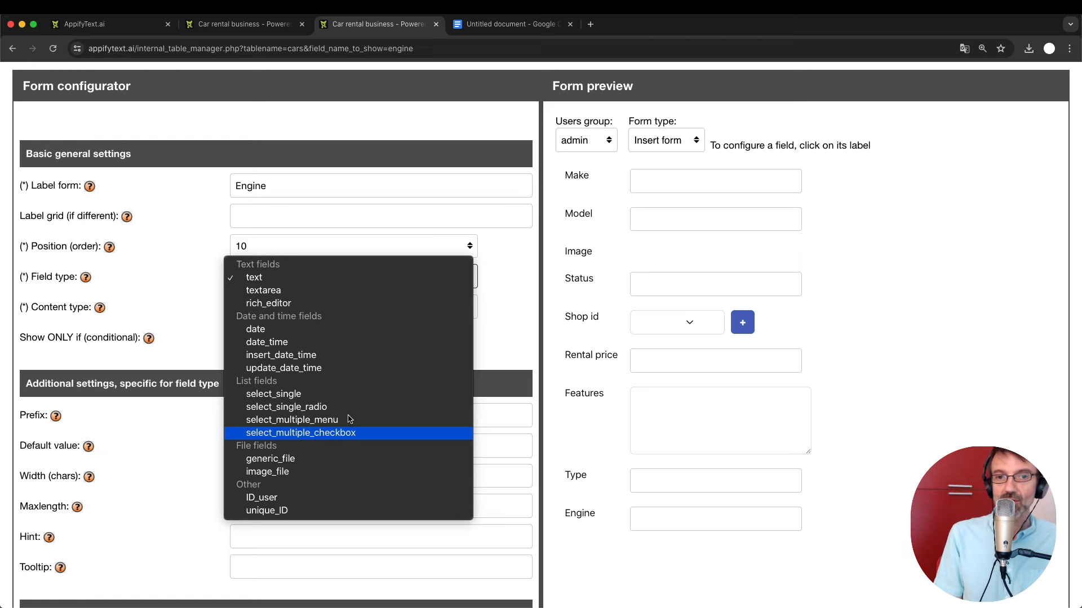
{"action": "left_click", "coordinate": [501, 348]}
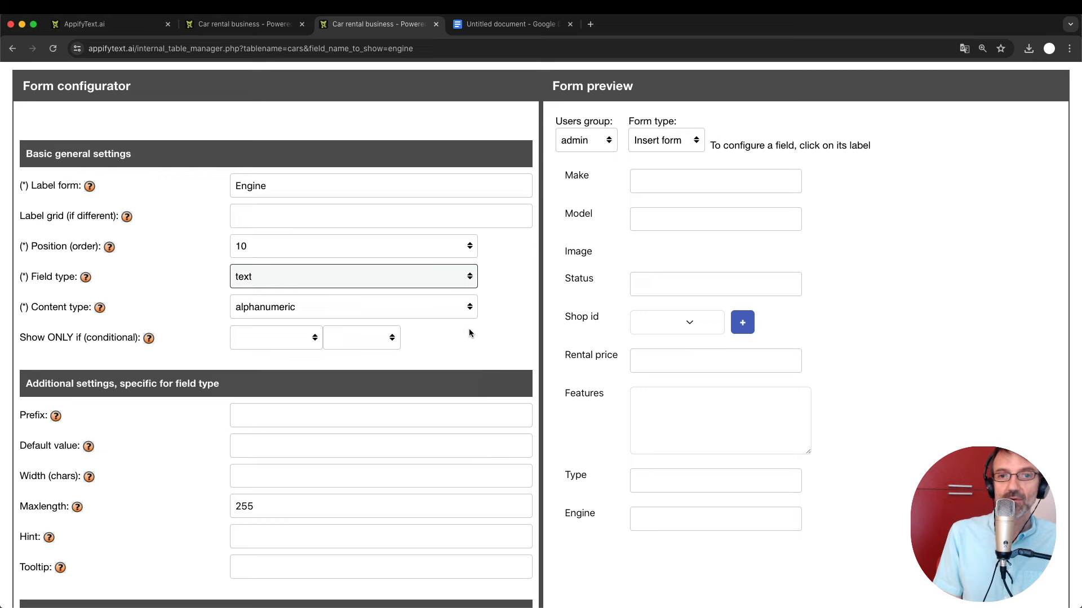
{"action": "left_click", "coordinate": [283, 280]}
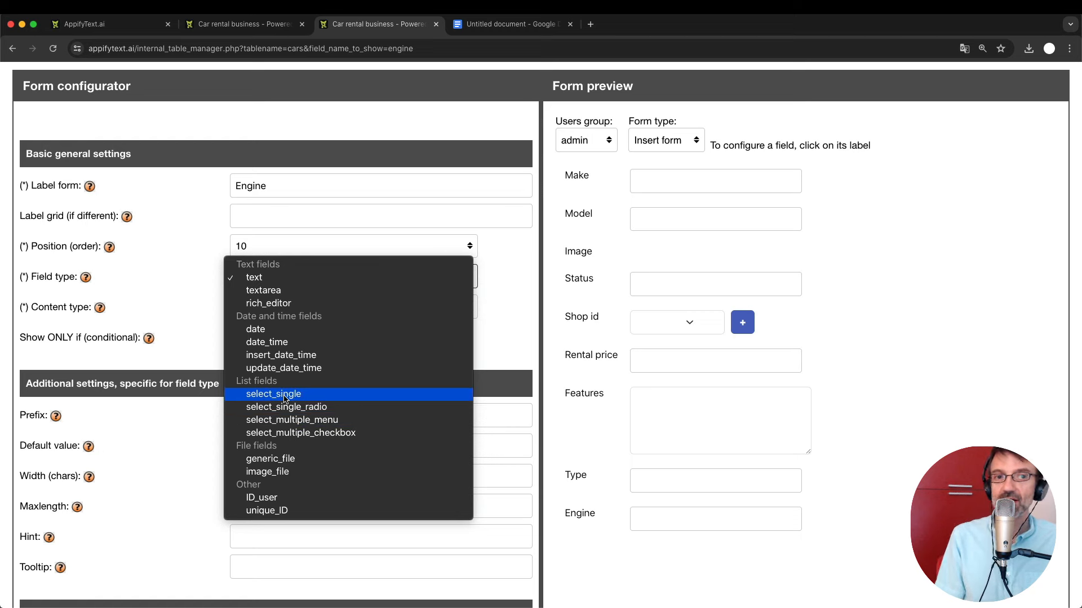
{"action": "left_click", "coordinate": [253, 277]}
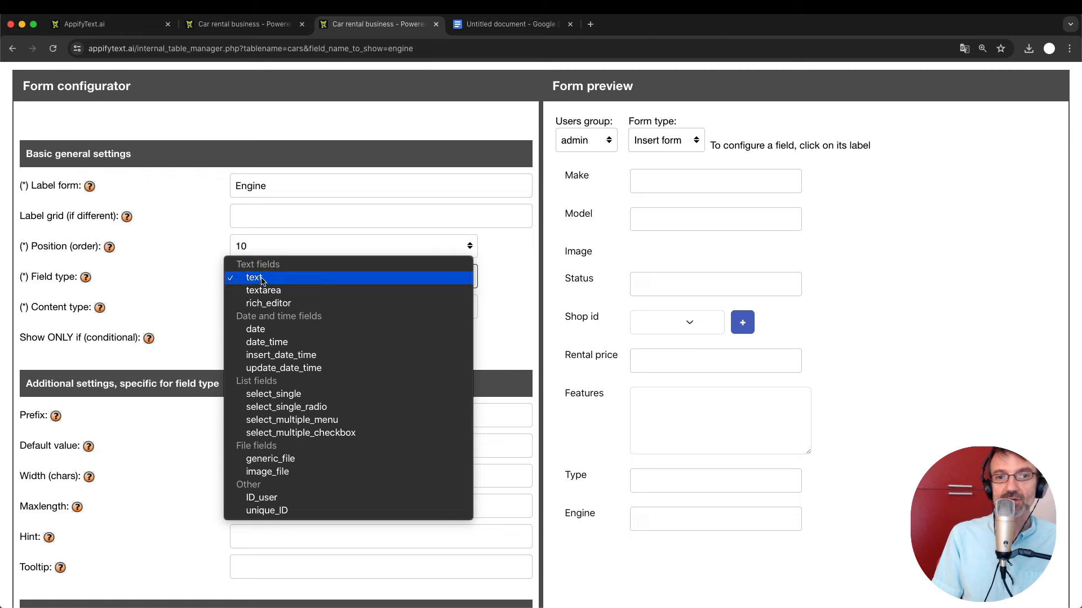
{"action": "left_click", "coordinate": [667, 521]}
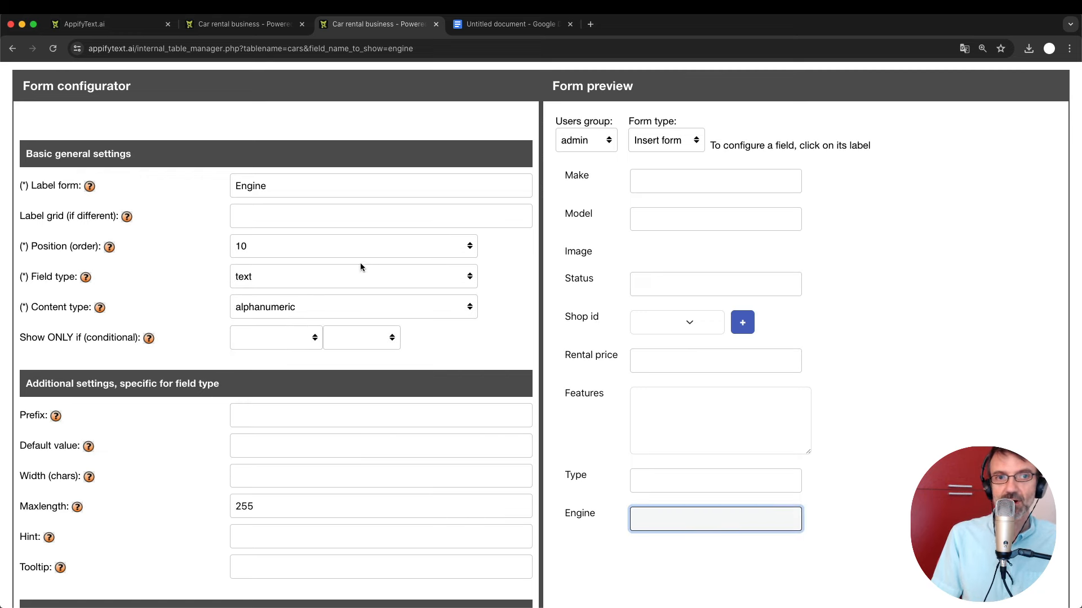
Change the Engine field type to textarea and try it in the form preview.
{"action": "left_click", "coordinate": [302, 276]}
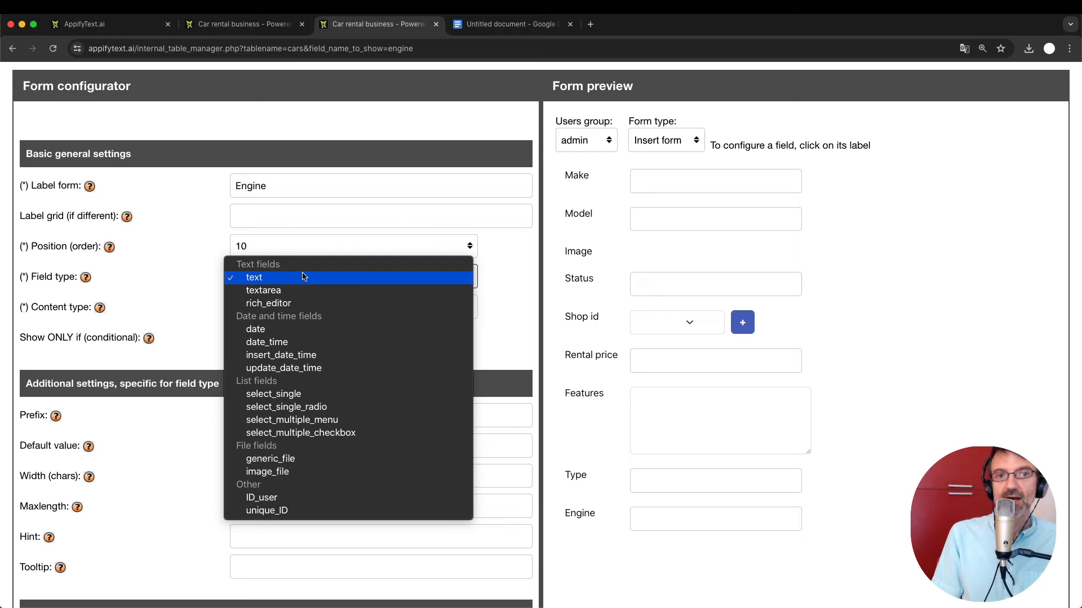
{"action": "left_click", "coordinate": [303, 290]}
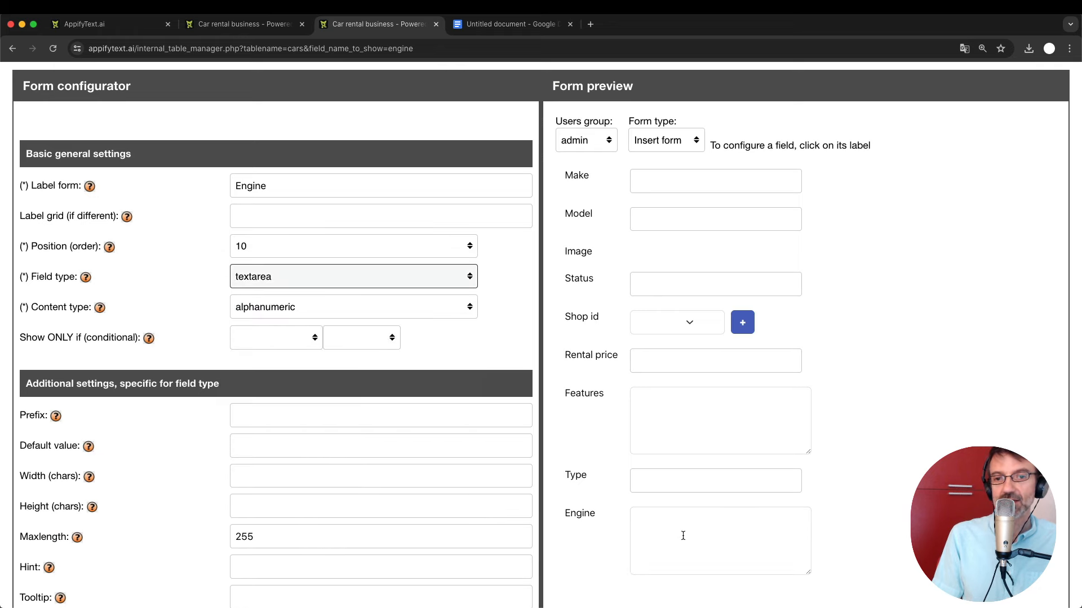
{"action": "scroll", "coordinate": [683, 535], "scroll_direction": "down", "scroll_amount": 2}
{"action": "left_click", "coordinate": [768, 501]}
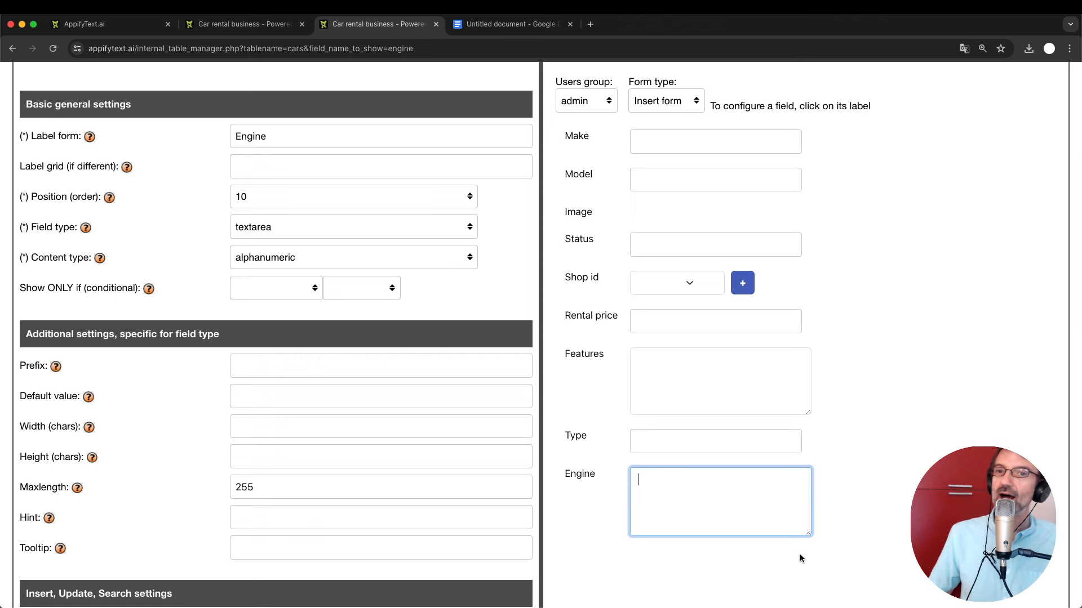
{"action": "left_click", "coordinate": [302, 235]}
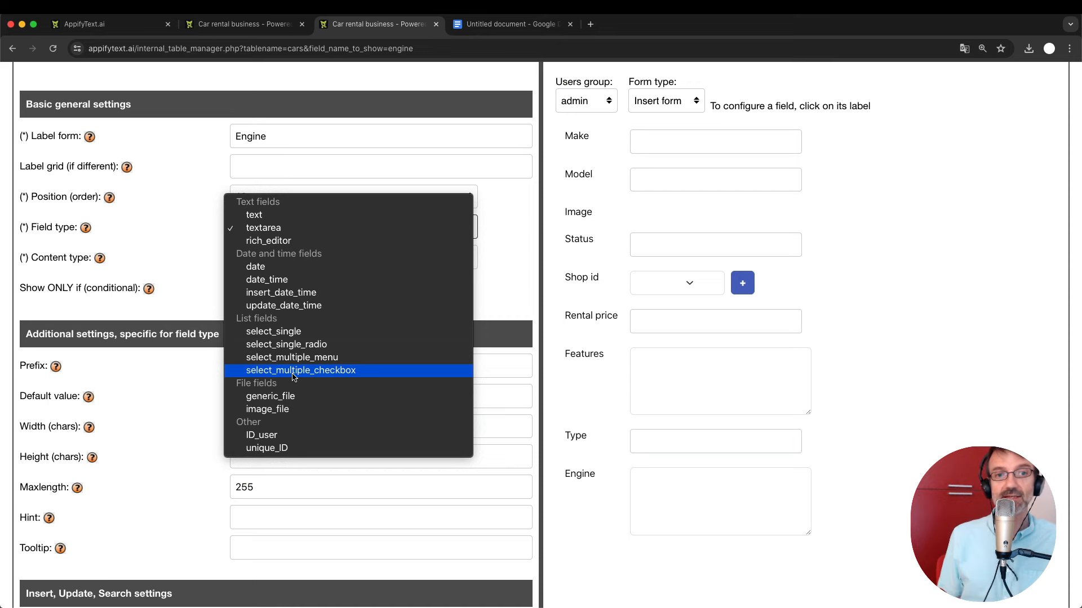
Set Engine to select_single and check its still-empty choices in the preview.
{"action": "left_click", "coordinate": [306, 336]}
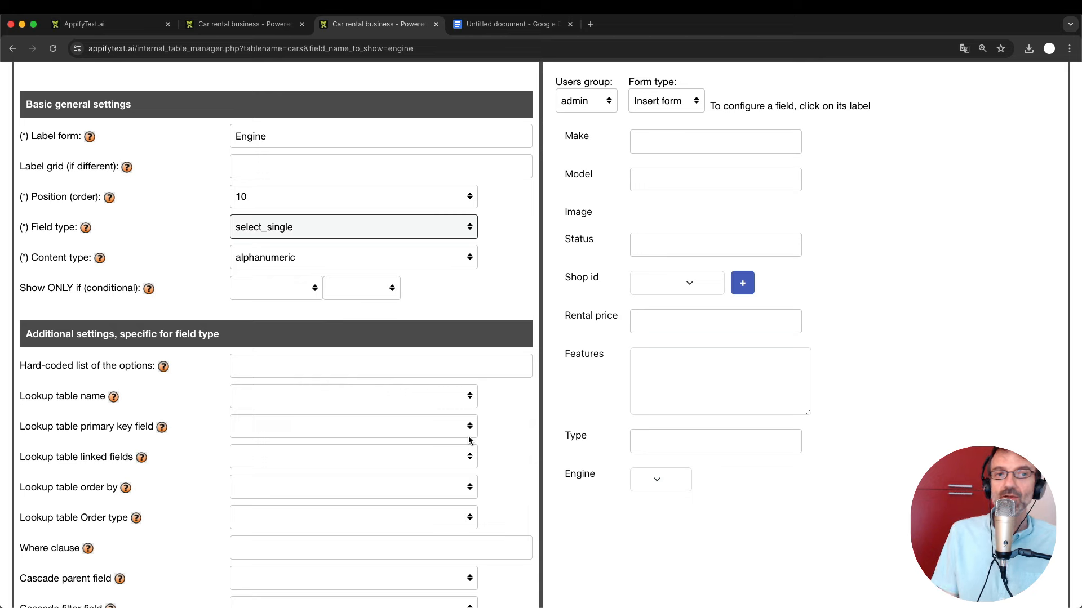
{"action": "left_click", "coordinate": [216, 363]}
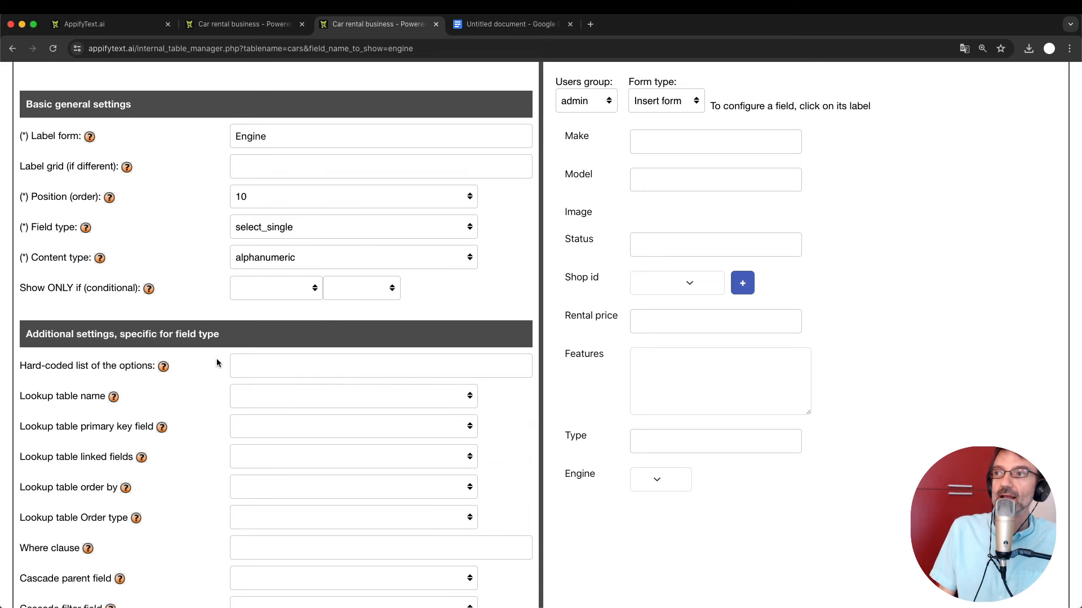
{"action": "left_click", "coordinate": [657, 480]}
{"action": "left_click", "coordinate": [657, 480]}
{"action": "left_click", "coordinate": [657, 481]}
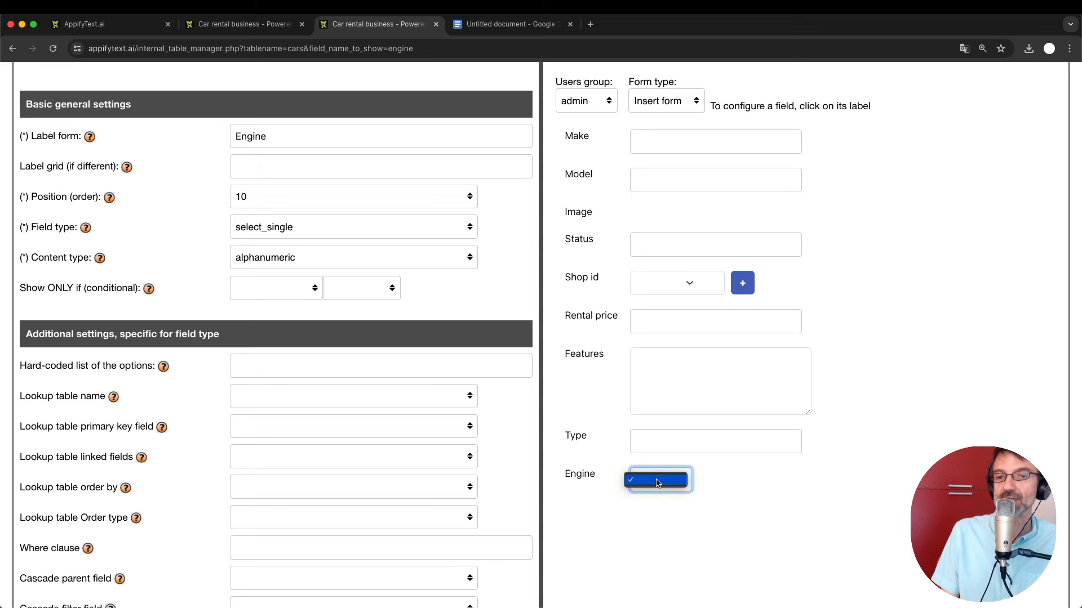
{"action": "left_click", "coordinate": [805, 484]}
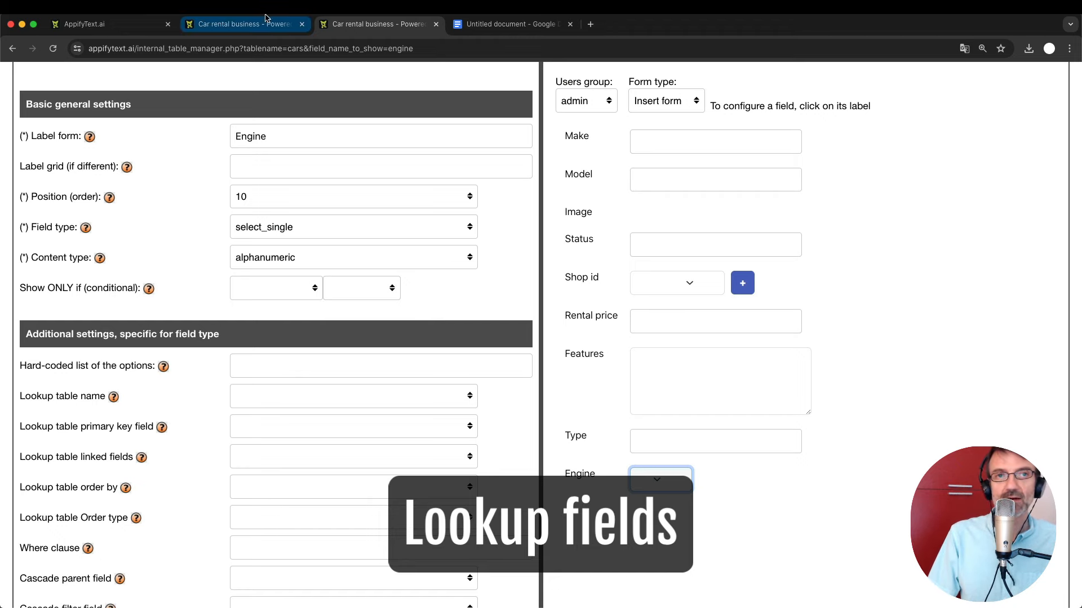
{"action": "left_click", "coordinate": [231, 27]}
{"action": "scroll", "coordinate": [257, 259], "scroll_direction": "up", "scroll_amount": 6}
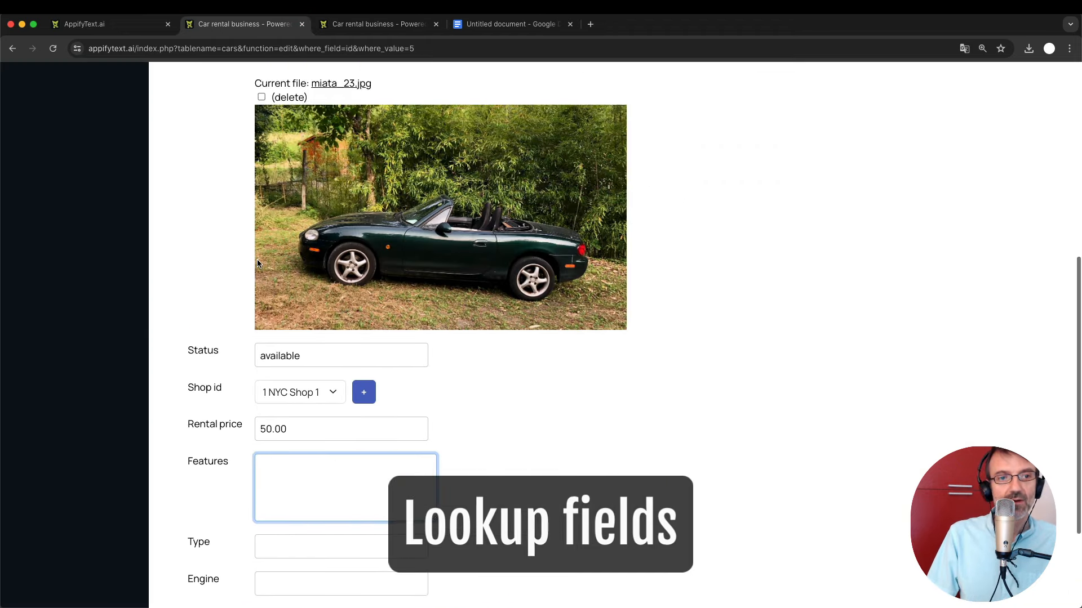
{"action": "scroll", "coordinate": [258, 264], "scroll_direction": "down", "scroll_amount": 3}
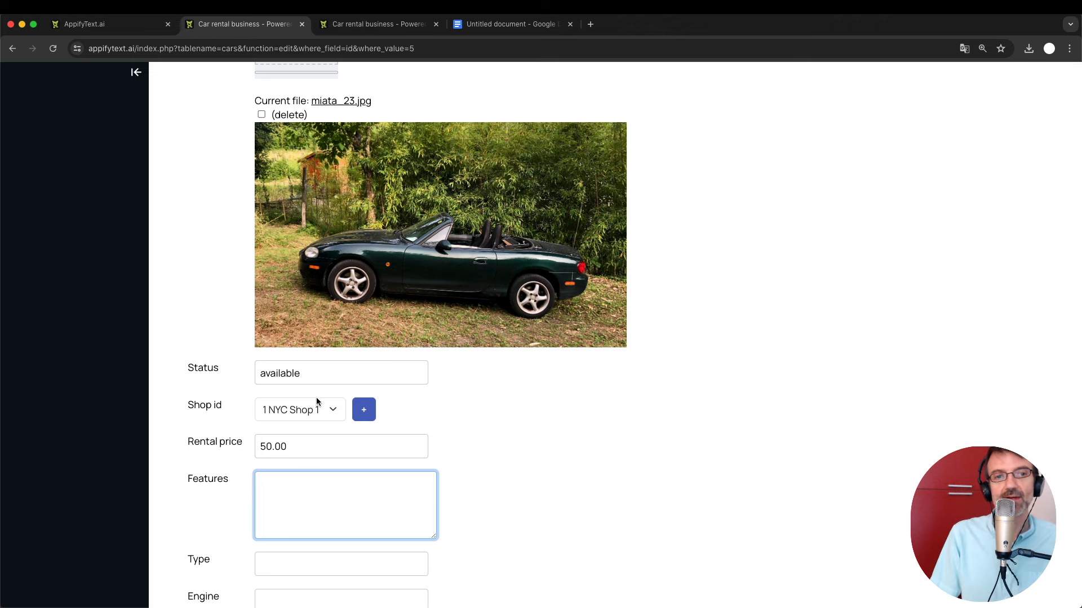
{"action": "scroll", "coordinate": [299, 417], "scroll_direction": "up", "scroll_amount": 7}
{"action": "scroll", "coordinate": [297, 445], "scroll_direction": "down", "scroll_amount": 5}
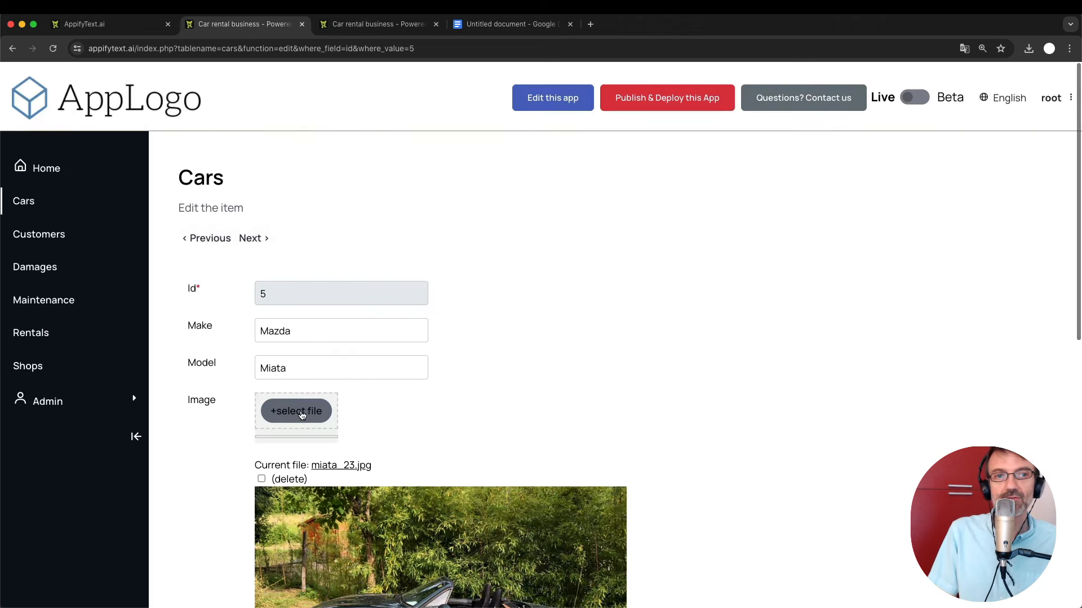
{"action": "scroll", "coordinate": [298, 478], "scroll_direction": "down", "scroll_amount": 3}
{"action": "left_click", "coordinate": [304, 370]}
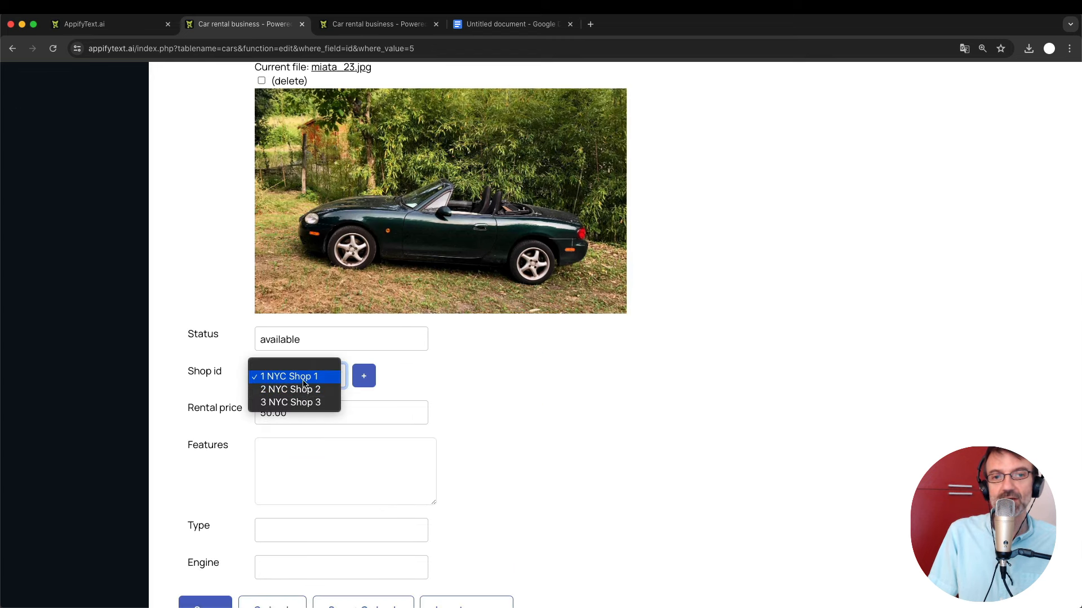
{"action": "left_click", "coordinate": [448, 386]}
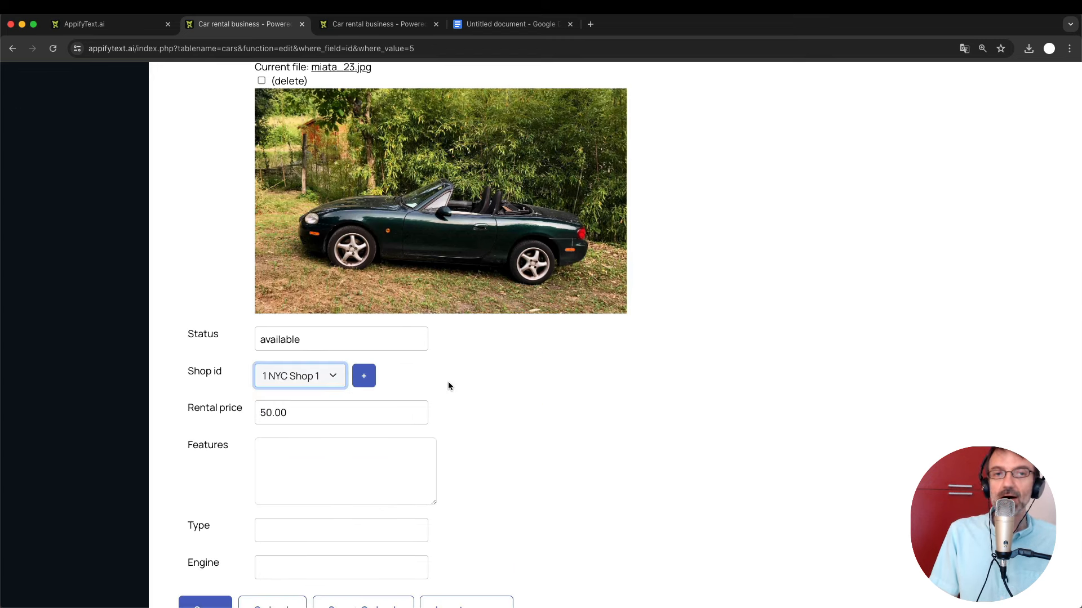
{"action": "scroll", "coordinate": [449, 387], "scroll_direction": "up", "scroll_amount": 7}
{"action": "scroll", "coordinate": [345, 379], "scroll_direction": "down", "scroll_amount": 7}
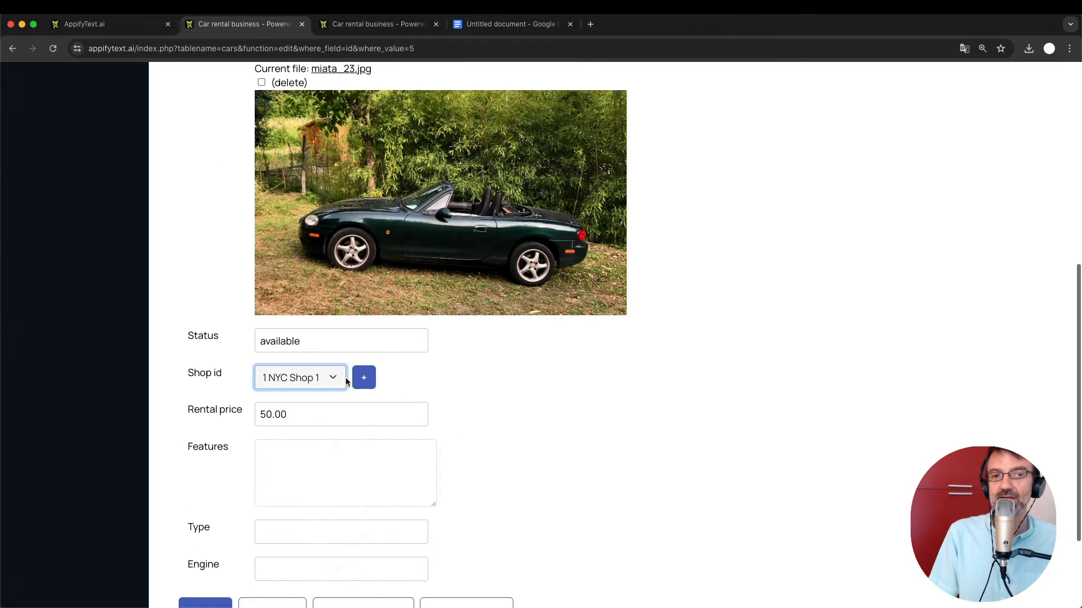
{"action": "scroll", "coordinate": [346, 381], "scroll_direction": "down", "scroll_amount": 2}
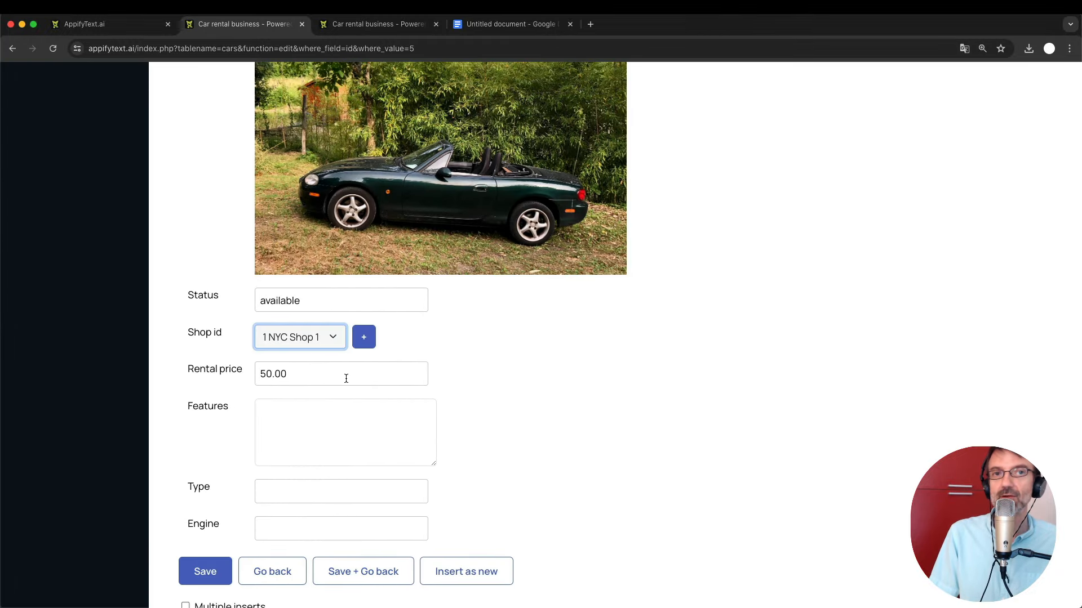
{"action": "key", "text": "ctrl+Tab"}
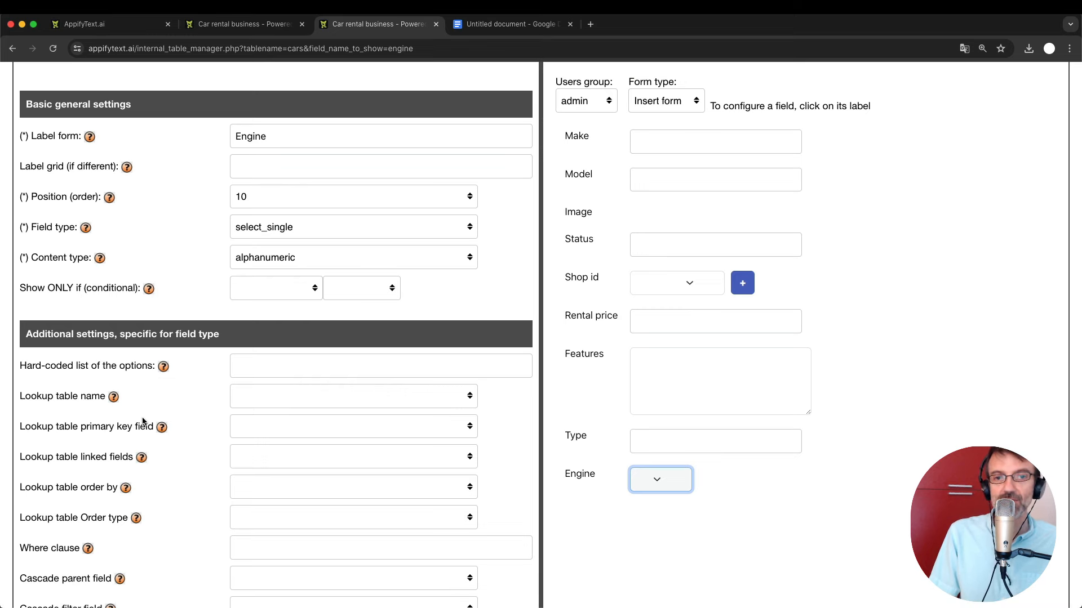
Paste the help's example option list into the hard-coded options and erase its first word.
{"action": "left_click", "coordinate": [162, 367]}
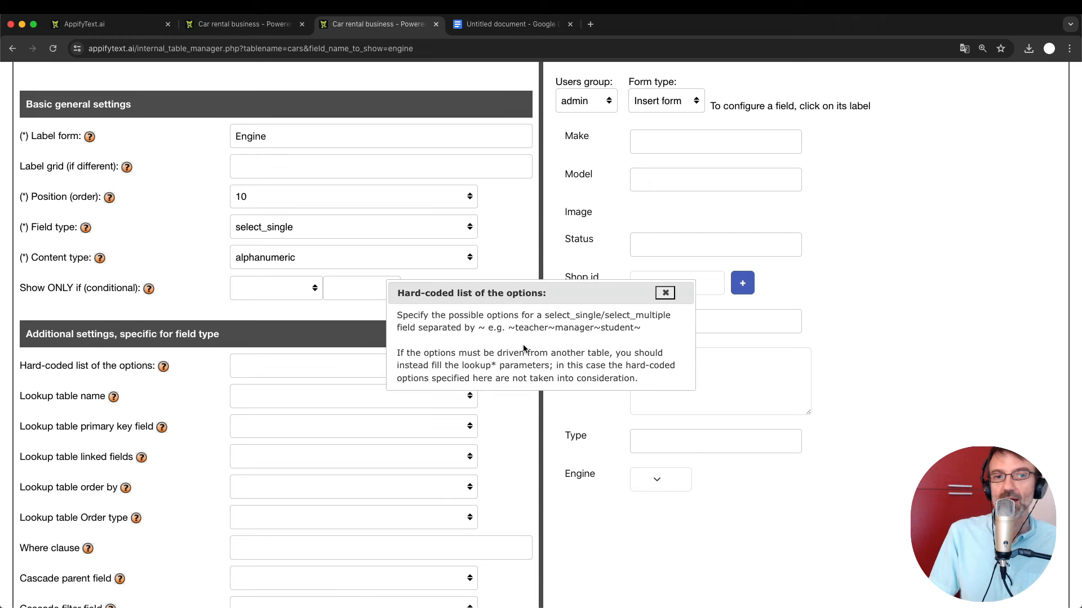
{"action": "left_click_drag", "start_coordinate": [509, 328], "coordinate": [654, 327]}
{"action": "key", "text": "super+c"}
{"action": "left_click", "coordinate": [665, 293]}
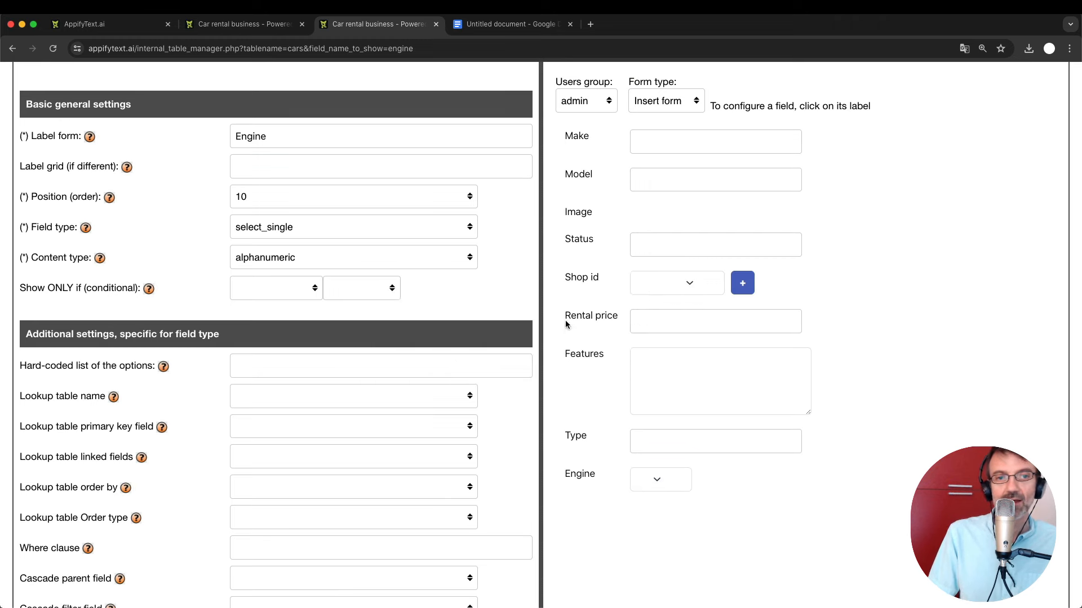
{"action": "left_click", "coordinate": [242, 371]}
{"action": "key", "text": "super+v"}
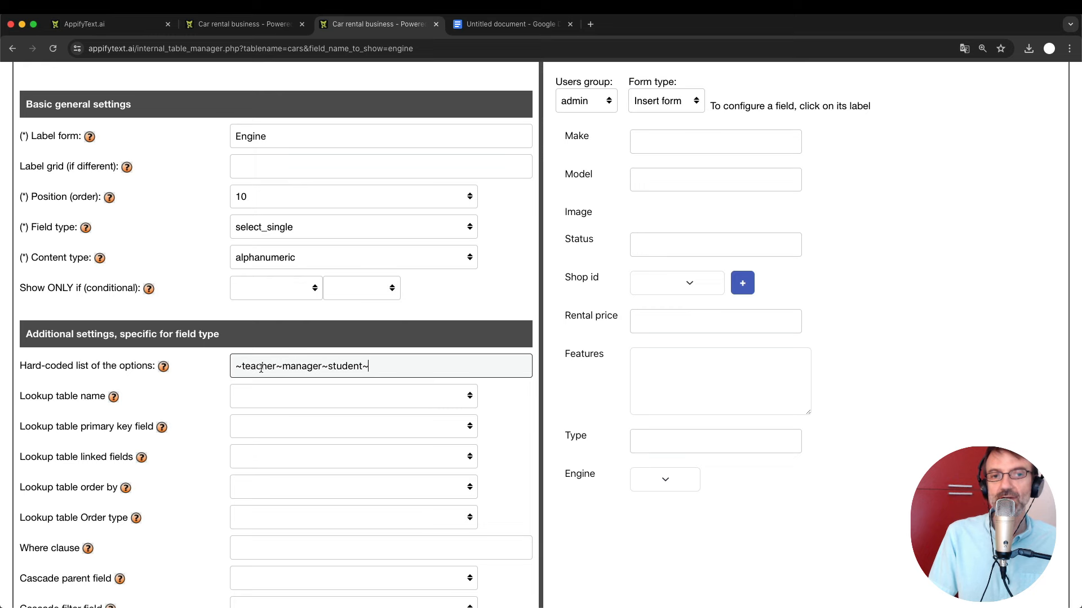
{"action": "key", "text": "shift+Right"}
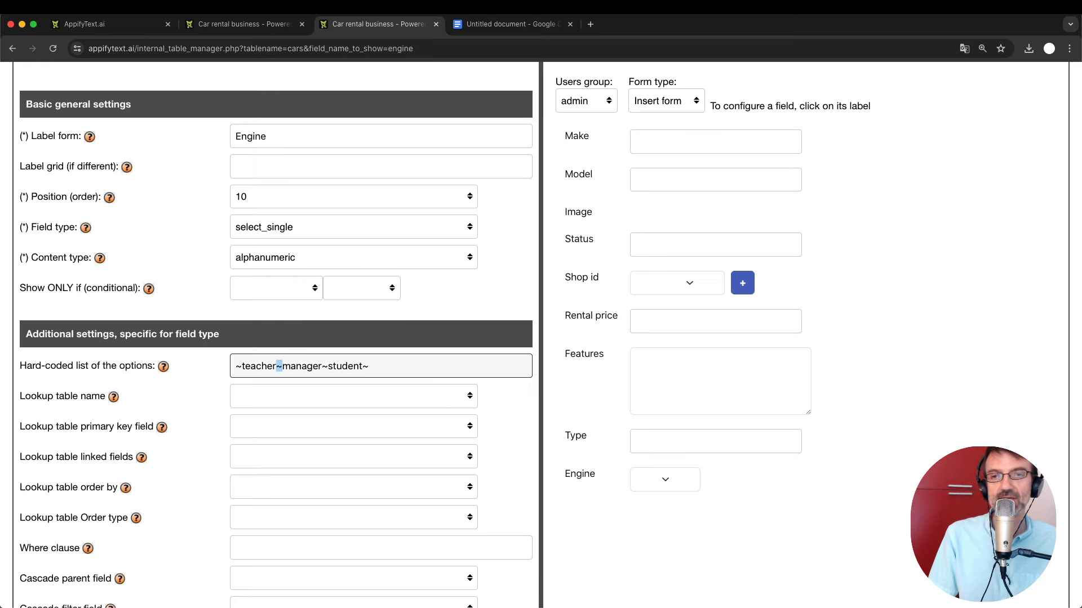
{"action": "key", "text": "shift+Left"}
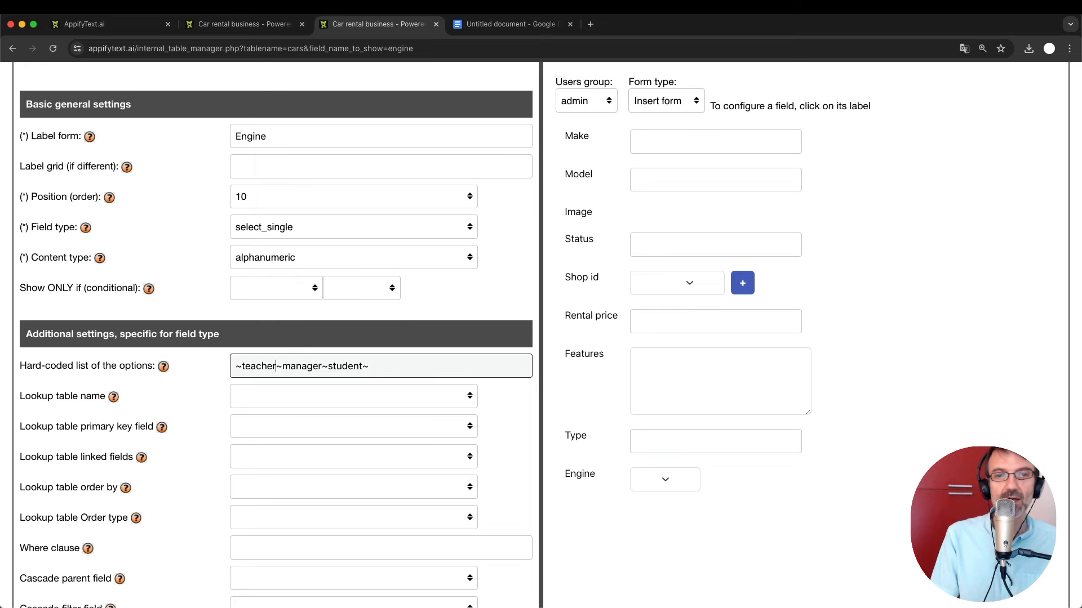
{"action": "key", "text": "BackSpace"}
{"action": "key", "text": "BackSpace"}
{"action": "key", "text": "BackSpace"}
{"action": "key", "text": "BackSpace"}
{"action": "key", "text": "BackSpace"}
{"action": "key", "text": "BackSpace"}
{"action": "key", "text": "BackSpace"}
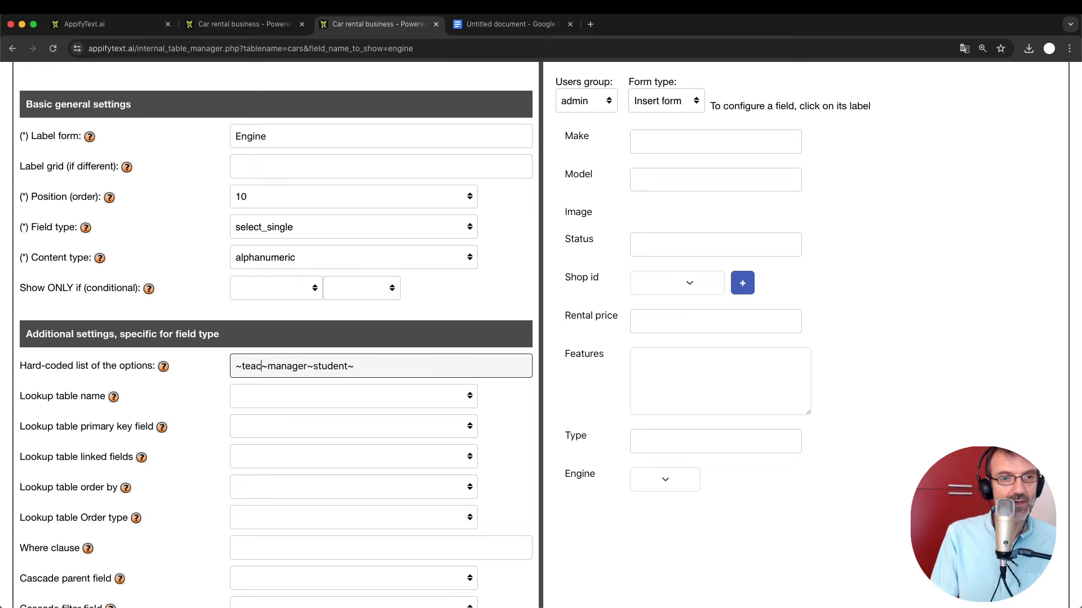
Replace the sample options with Petrol, Diesel, Electric and Hybrid.
{"action": "type", "text": "Petrol"}
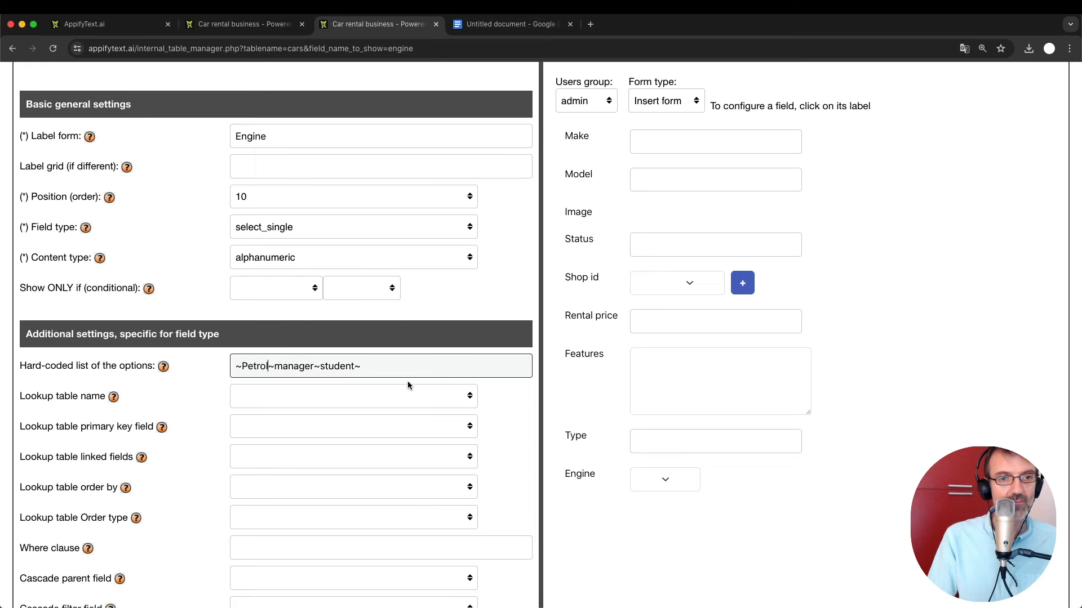
{"action": "double_click", "coordinate": [357, 366]}
{"action": "type", "text": "Di"}
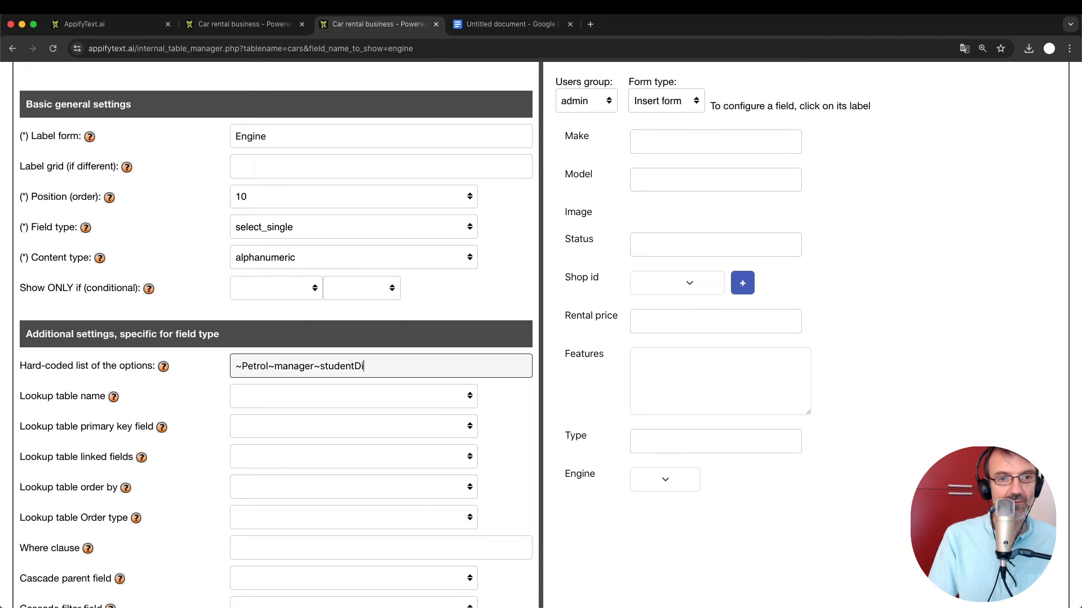
{"action": "double_click", "coordinate": [294, 366]}
{"action": "type", "text": "Diesel"}
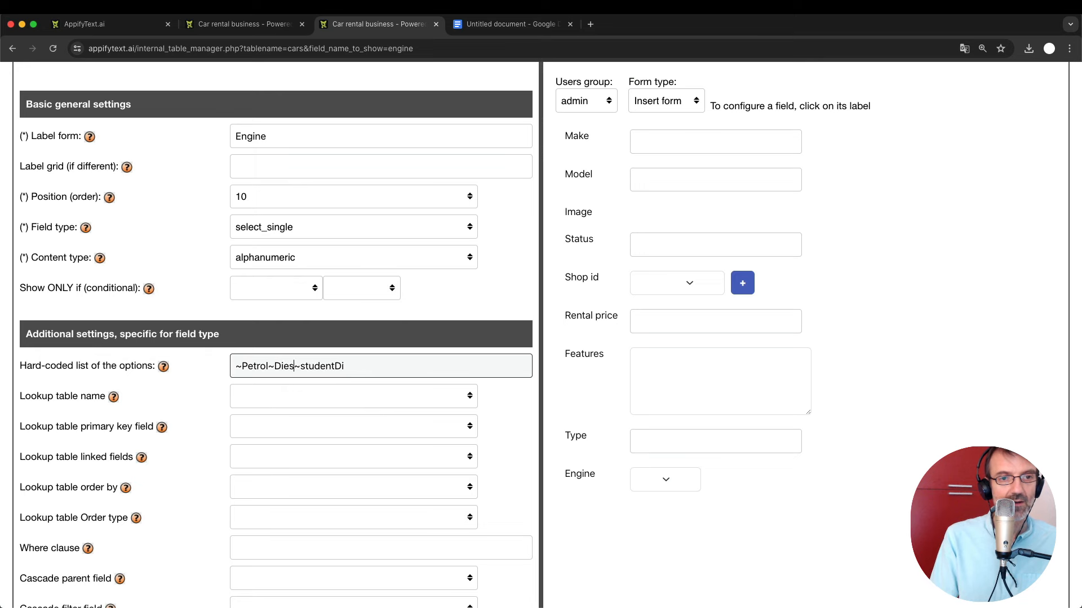
{"action": "double_click", "coordinate": [332, 367]}
{"action": "type", "text": "Electric"}
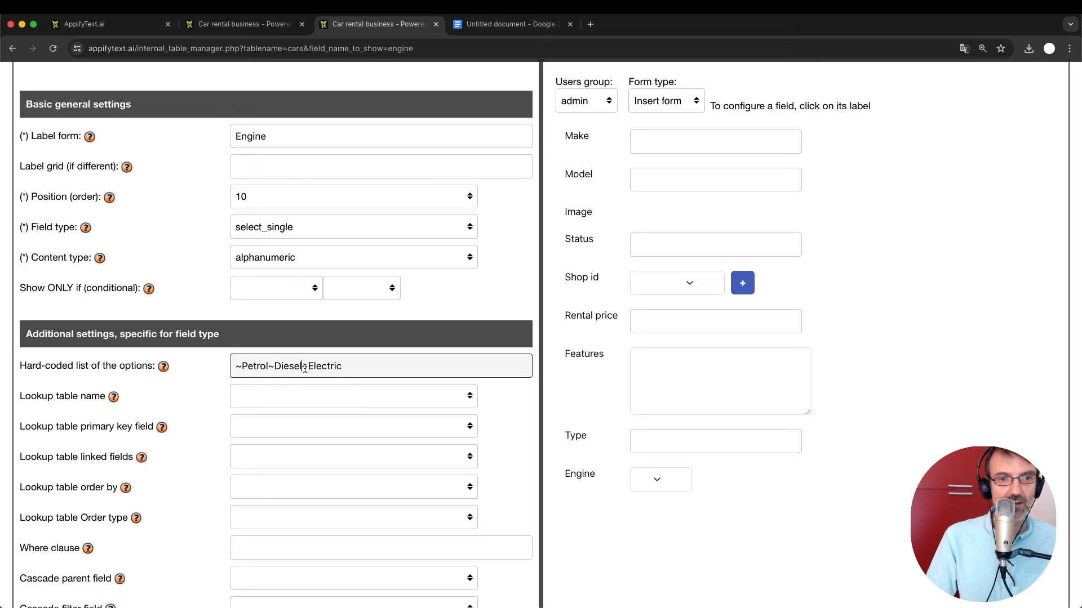
{"action": "left_click_drag", "start_coordinate": [303, 367], "coordinate": [342, 367]}
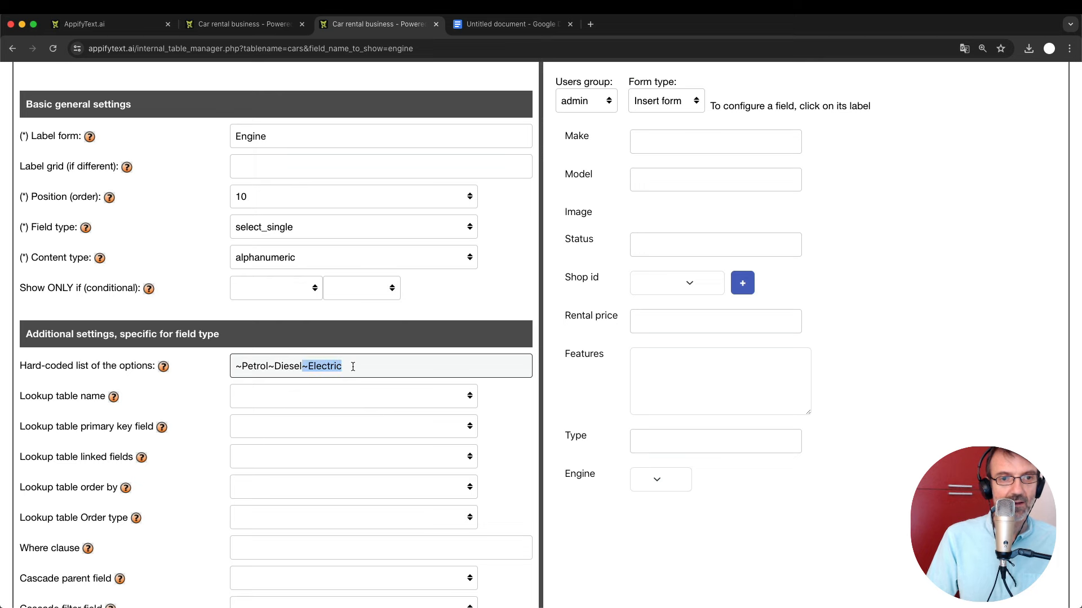
{"action": "key", "text": "ctrl+c"}
{"action": "key", "text": "Right"}
{"action": "key", "text": "ctrl+v"}
{"action": "double_click", "coordinate": [372, 367]}
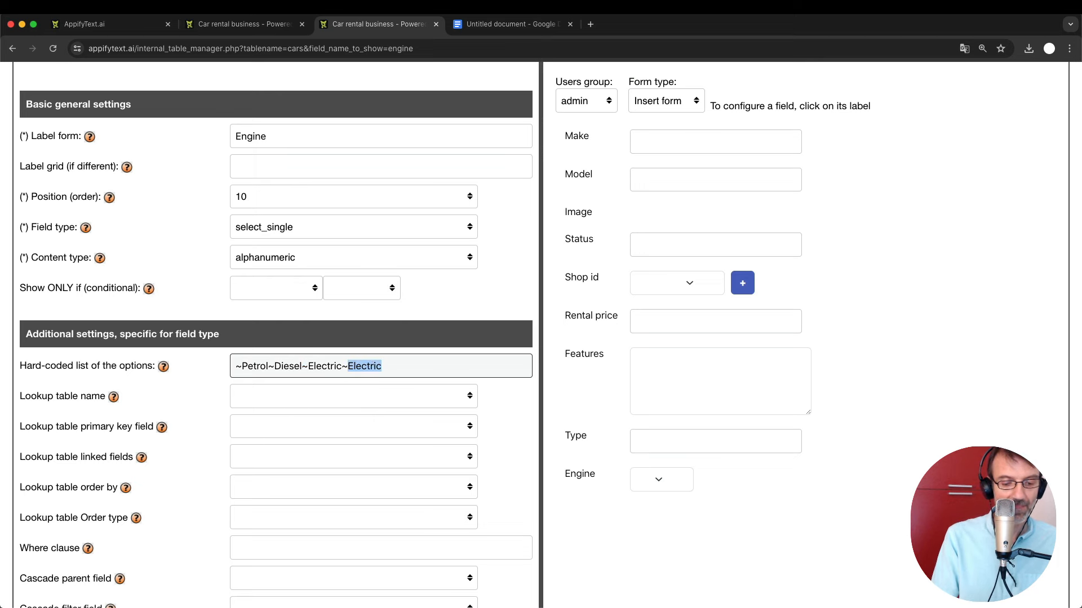
{"action": "type", "text": "Hybrid"}
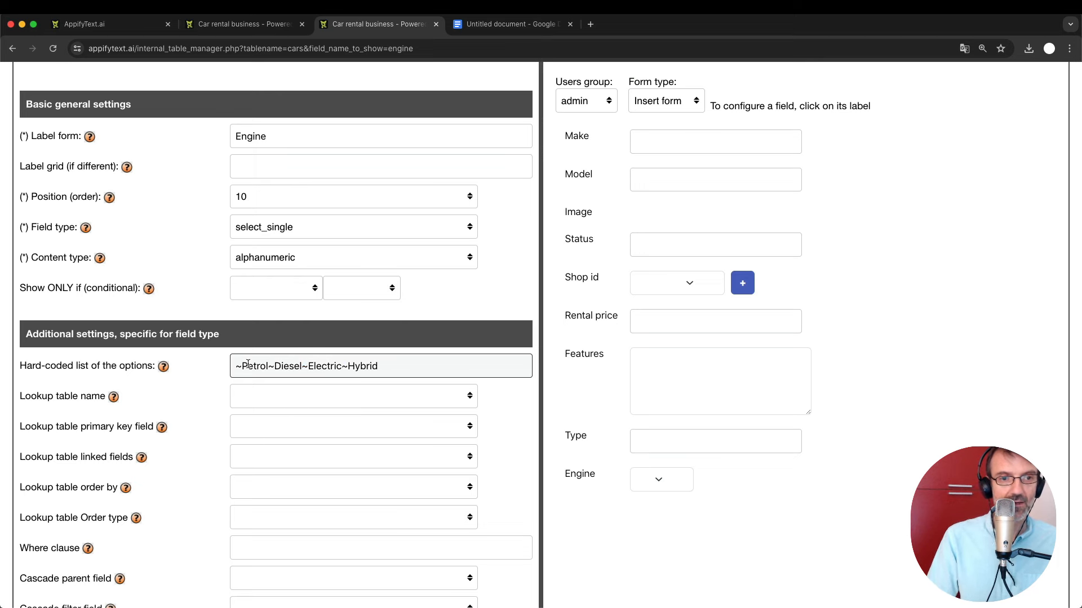
End the list with a closing tilde and check the Engine preview dropdown.
{"action": "double_click", "coordinate": [239, 366]}
{"action": "left_click", "coordinate": [405, 365]}
{"action": "key", "text": "super+v"}
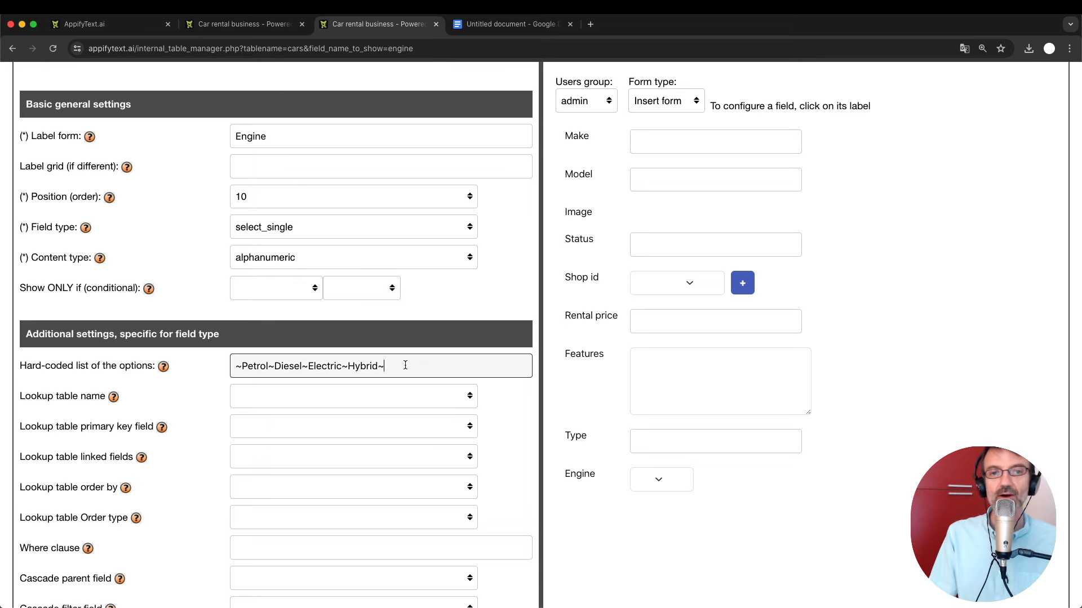
{"action": "left_click", "coordinate": [663, 551]}
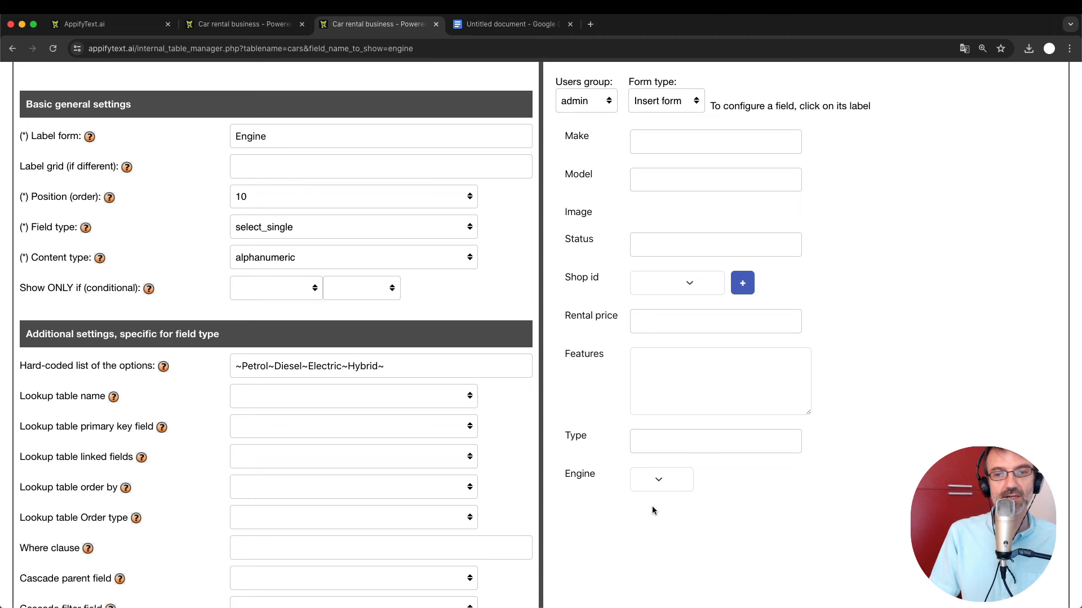
{"action": "left_click", "coordinate": [668, 479]}
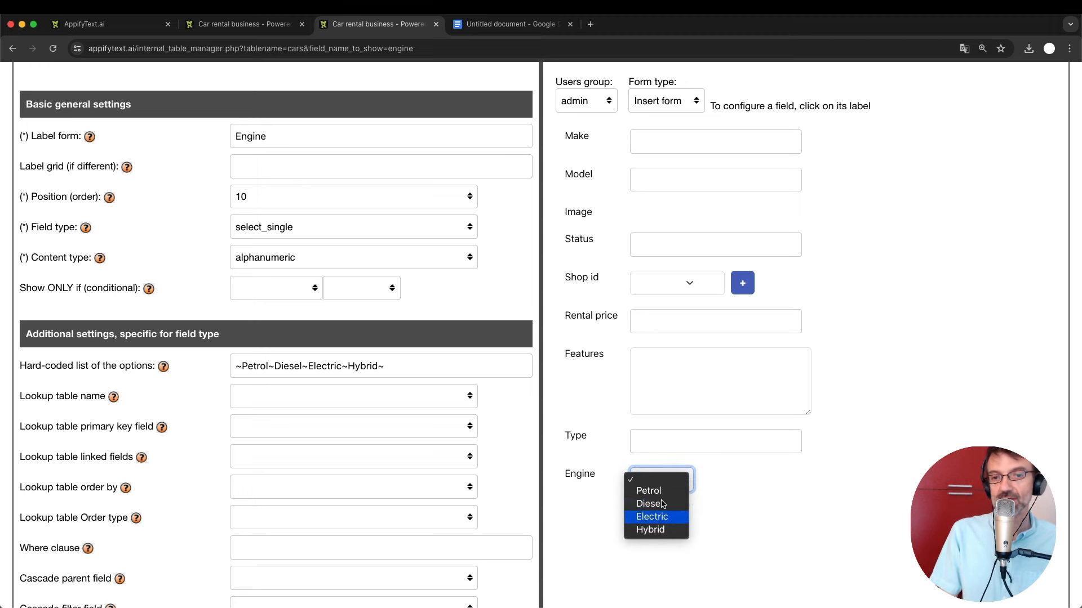
{"action": "left_click", "coordinate": [752, 514]}
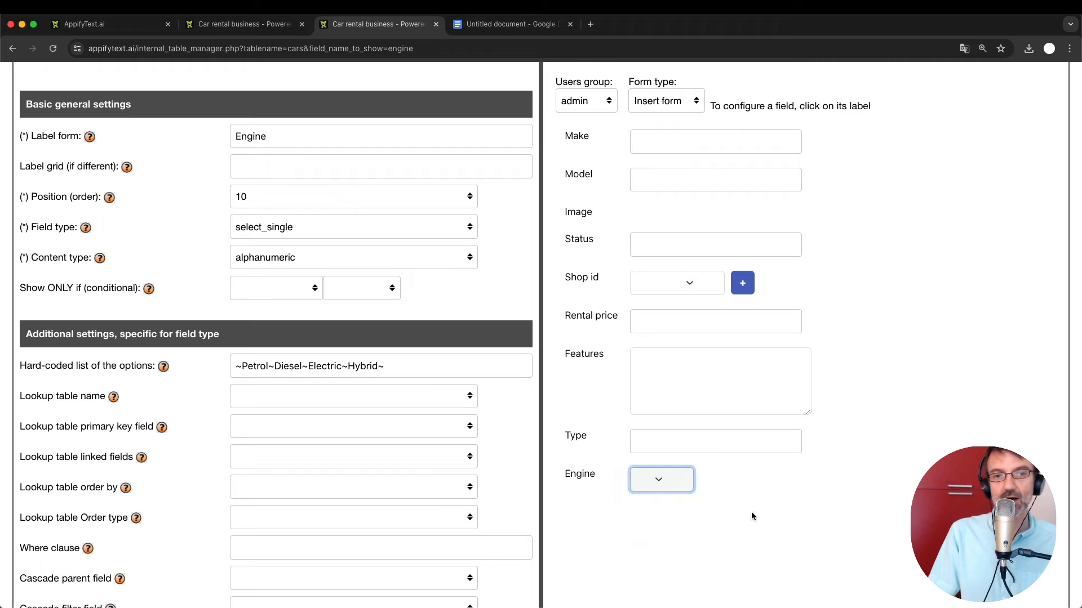
Save the Engine field configuration with its four options.
{"action": "left_click", "coordinate": [394, 367]}
{"action": "key", "text": "Return"}
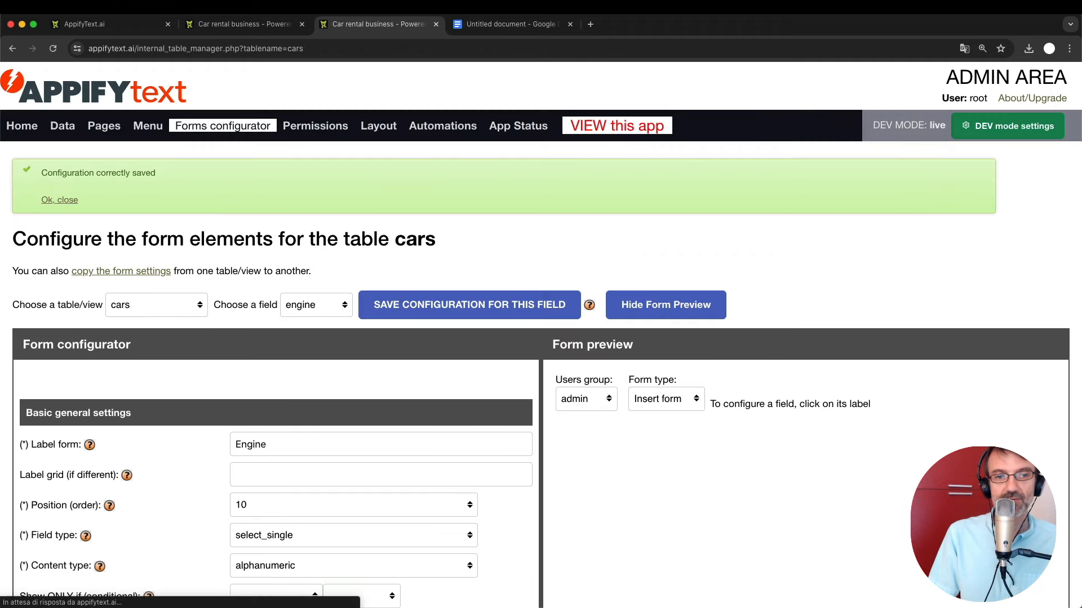
{"action": "scroll", "coordinate": [382, 328], "scroll_direction": "down", "scroll_amount": 2}
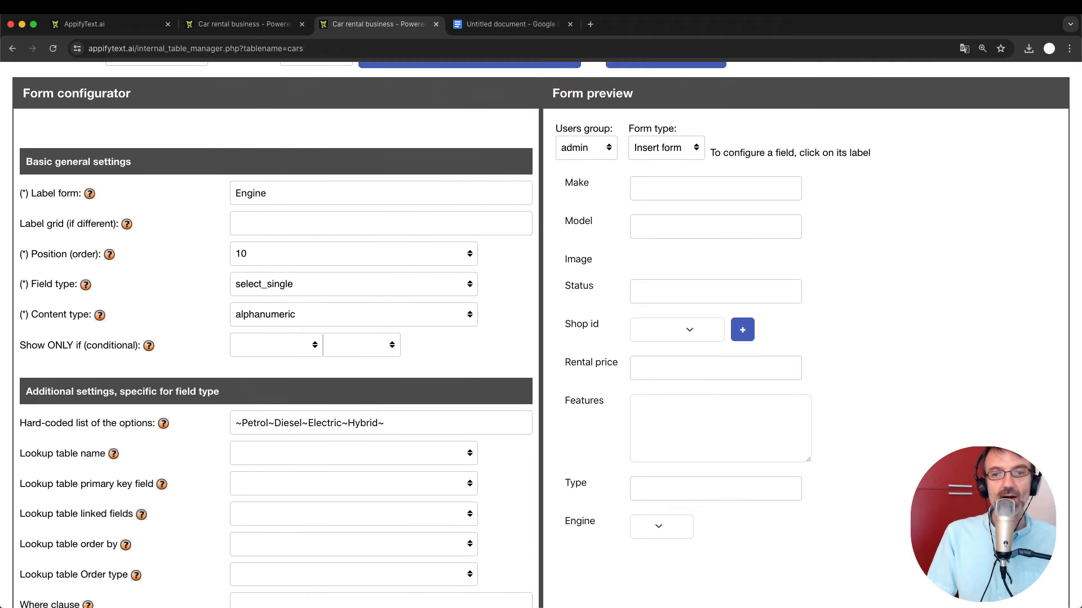
Type junk into the Engine label and erase it, keeping the label Engine.
{"action": "left_click", "coordinate": [279, 195]}
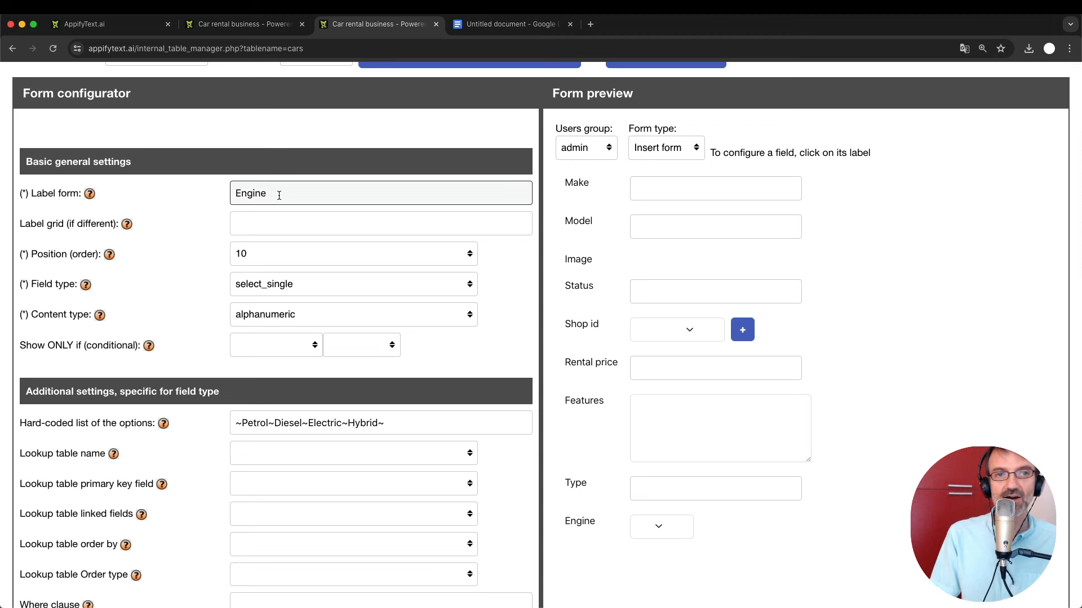
{"action": "type", "text": "ffjsdlfjkas"}
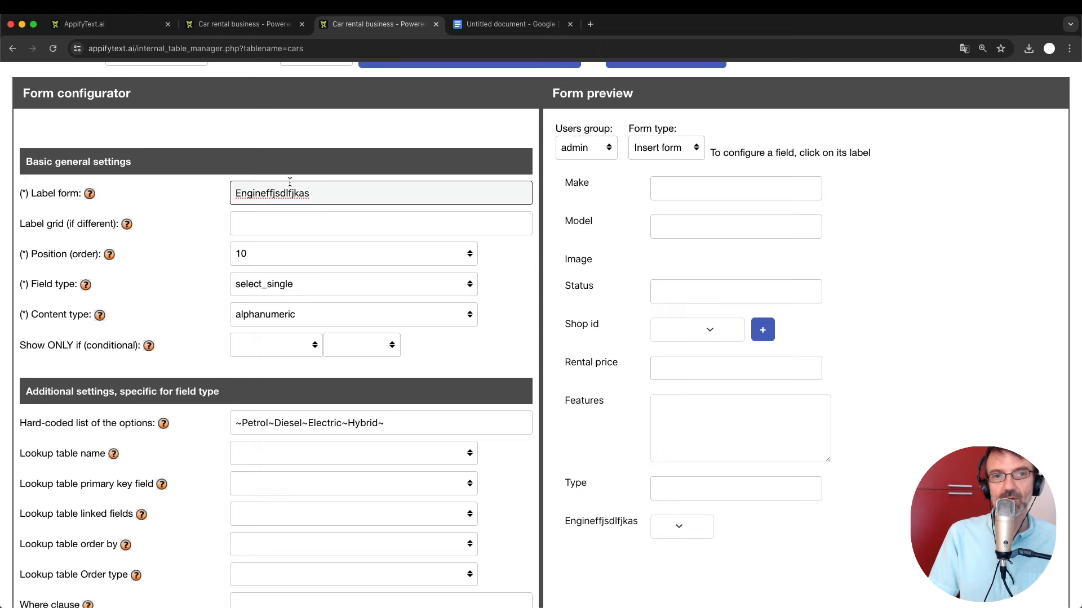
{"action": "key", "text": "BackSpace"}
{"action": "key", "text": "BackSpace"}
{"action": "key", "text": "BackSpace"}
{"action": "key", "text": "BackSpace"}
{"action": "key", "text": "BackSpace"}
{"action": "key", "text": "BackSpace"}
{"action": "key", "text": "BackSpace"}
{"action": "key", "text": "BackSpace"}
{"action": "key", "text": "BackSpace"}
{"action": "key", "text": "BackSpace"}
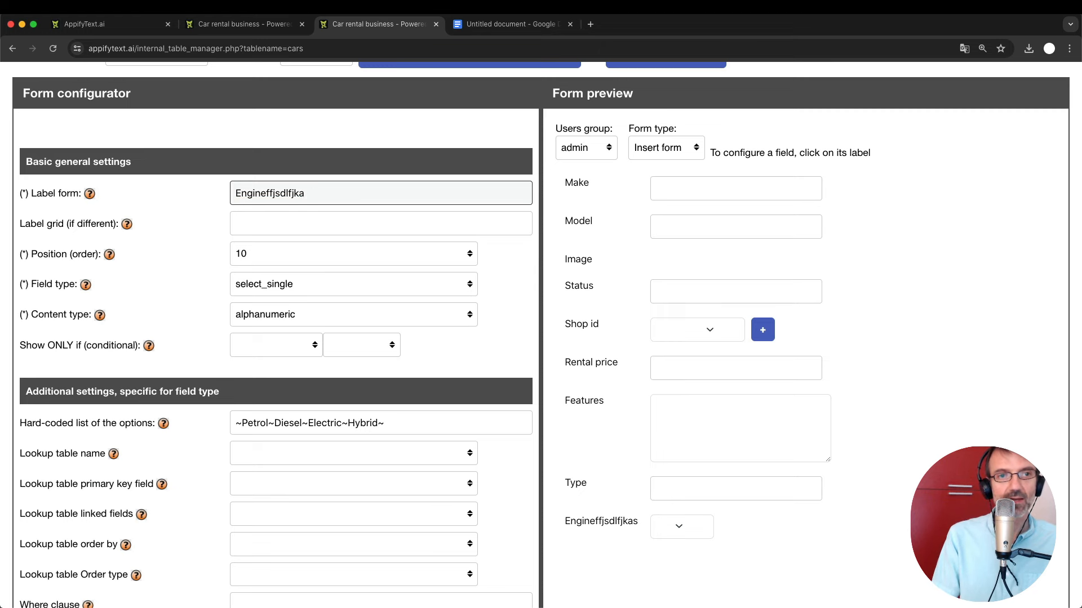
{"action": "key", "text": "BackSpace"}
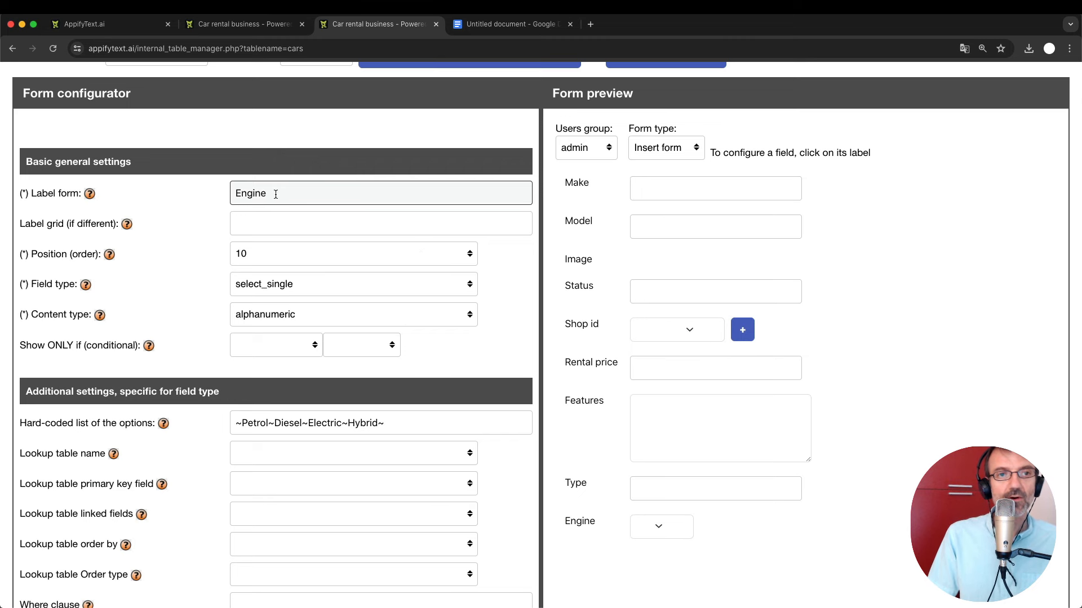
Open the Type field's settings and change its field type to select_single.
{"action": "left_click", "coordinate": [576, 484]}
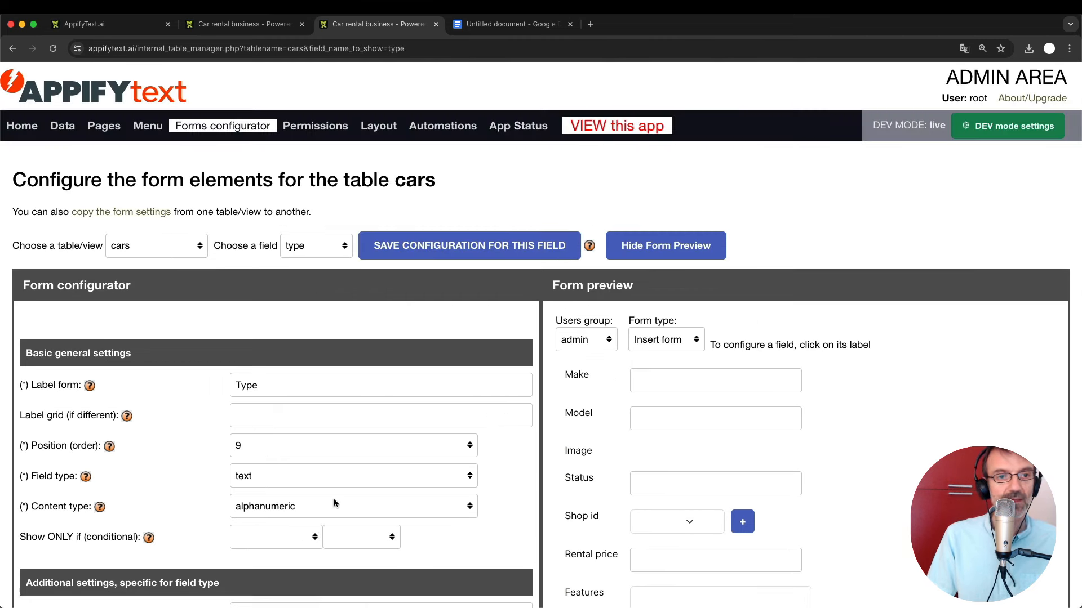
{"action": "scroll", "coordinate": [334, 499], "scroll_direction": "down", "scroll_amount": 4}
{"action": "scroll", "coordinate": [333, 498], "scroll_direction": "down", "scroll_amount": 2}
{"action": "left_click", "coordinate": [254, 300]}
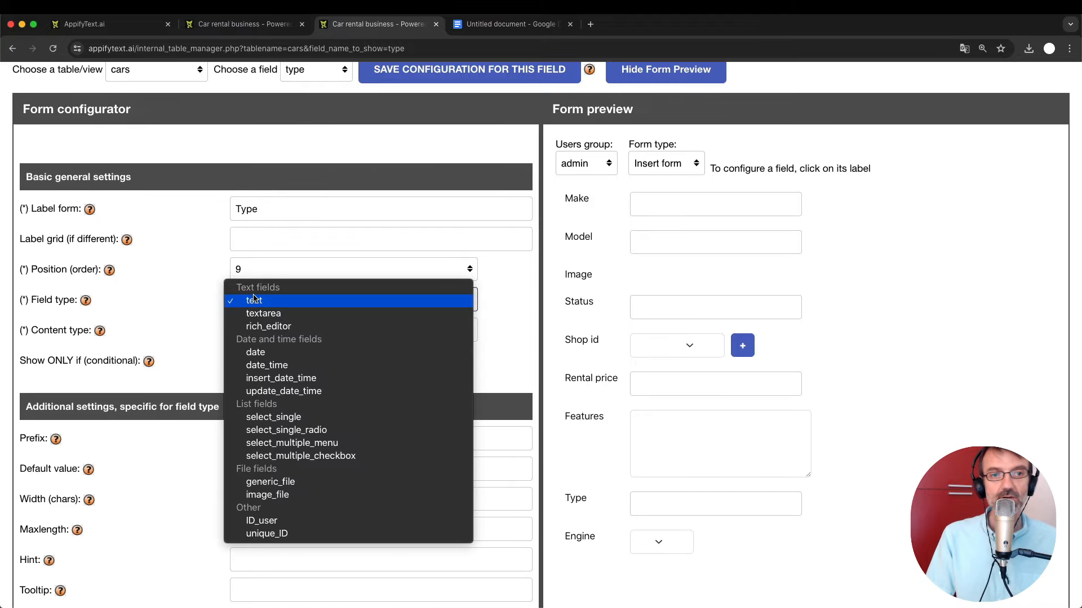
{"action": "left_click", "coordinate": [293, 417]}
{"action": "scroll", "coordinate": [312, 462], "scroll_direction": "down", "scroll_amount": 3}
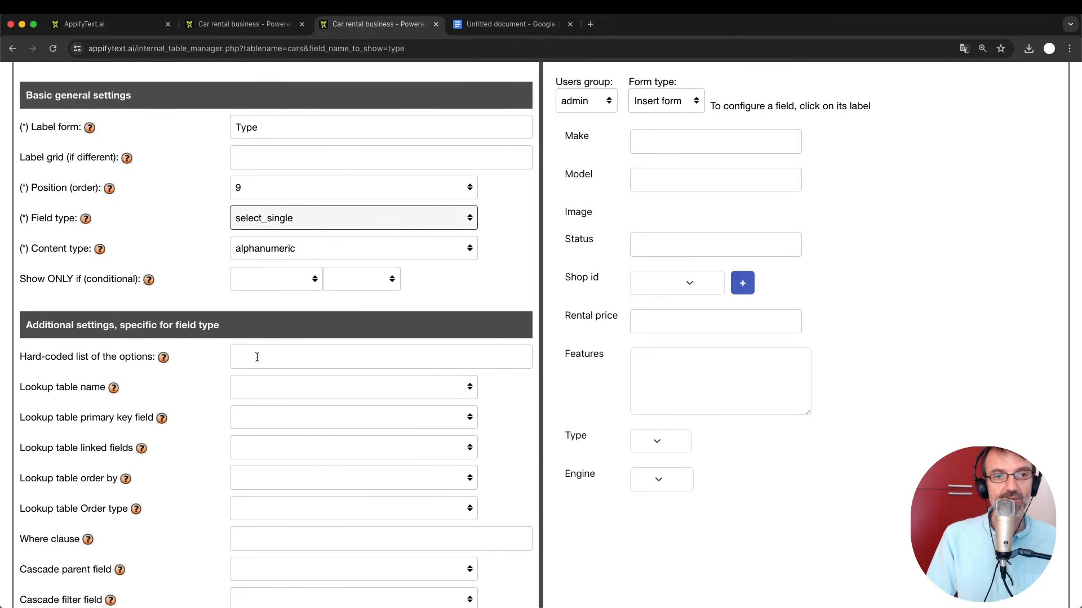
Enter the options ~Sedan~SUV~Convertible~Van~ and check them in the Type preview.
{"action": "left_click", "coordinate": [257, 357]}
{"action": "type", "text": "~"}
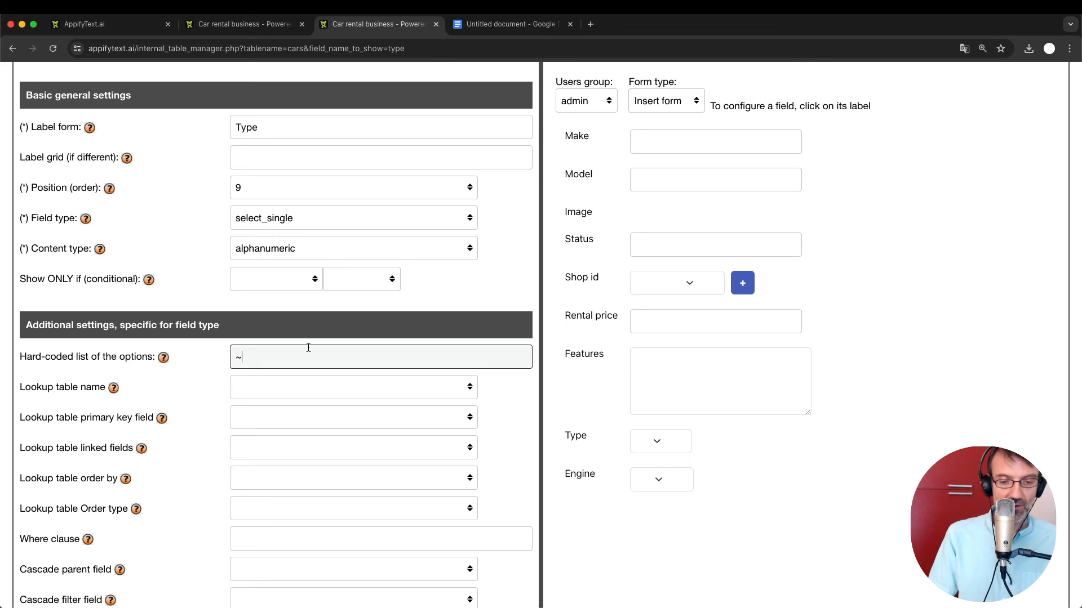
{"action": "type", "text": "S"}
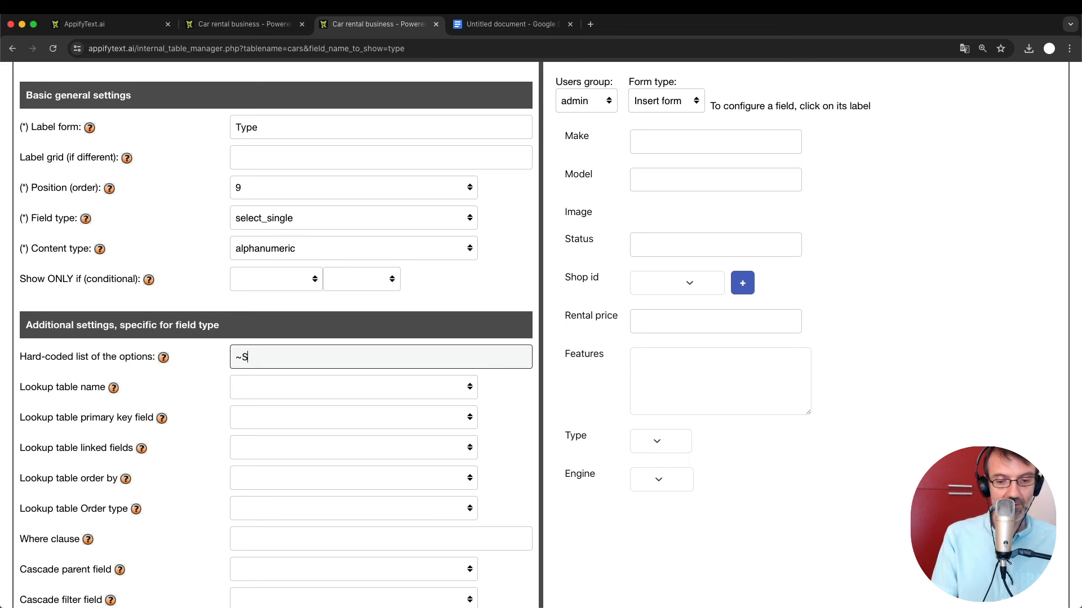
{"action": "type", "text": "edan"}
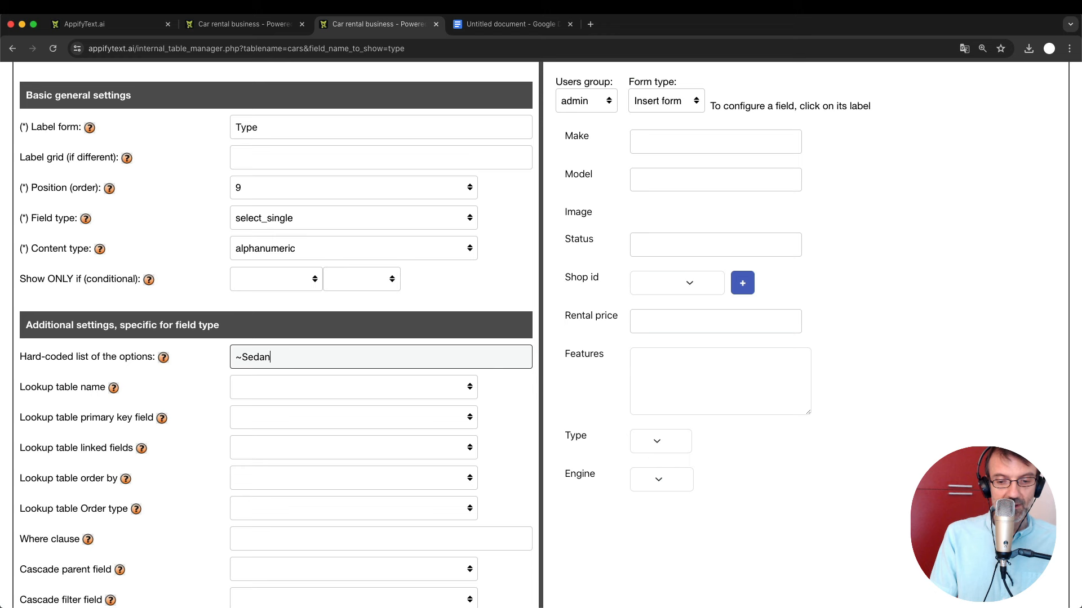
{"action": "type", "text": "~S"}
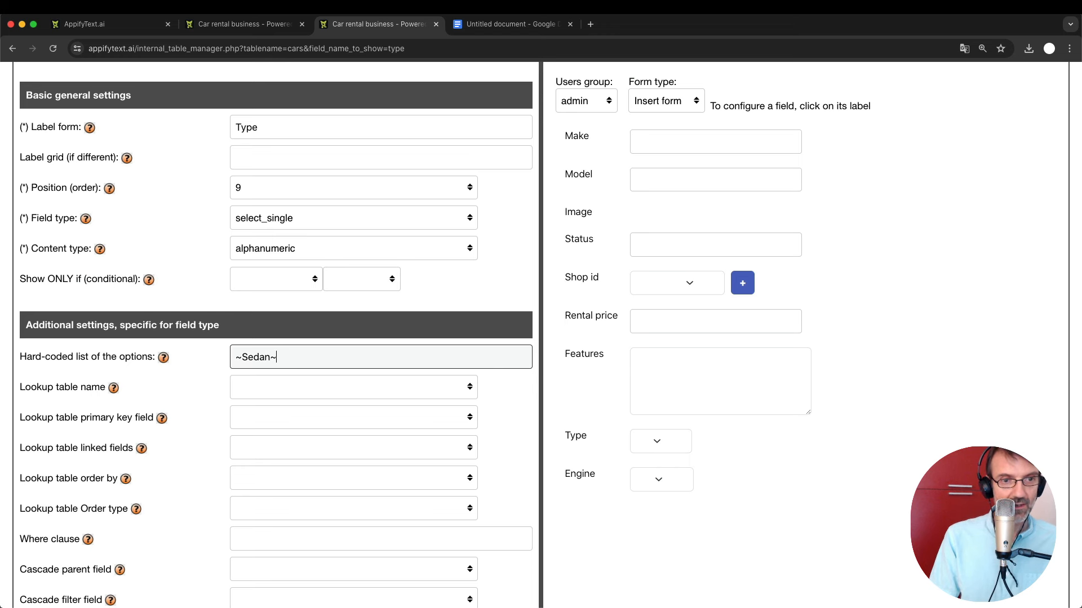
{"action": "key", "text": "BackSpace"}
{"action": "type", "text": "SUV"}
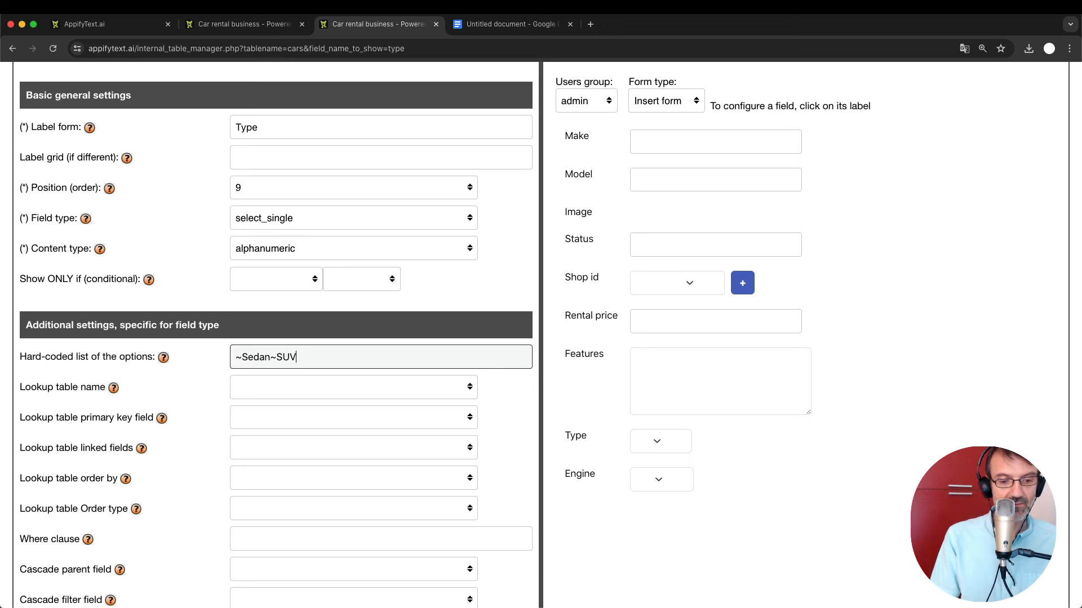
{"action": "type", "text": "~"}
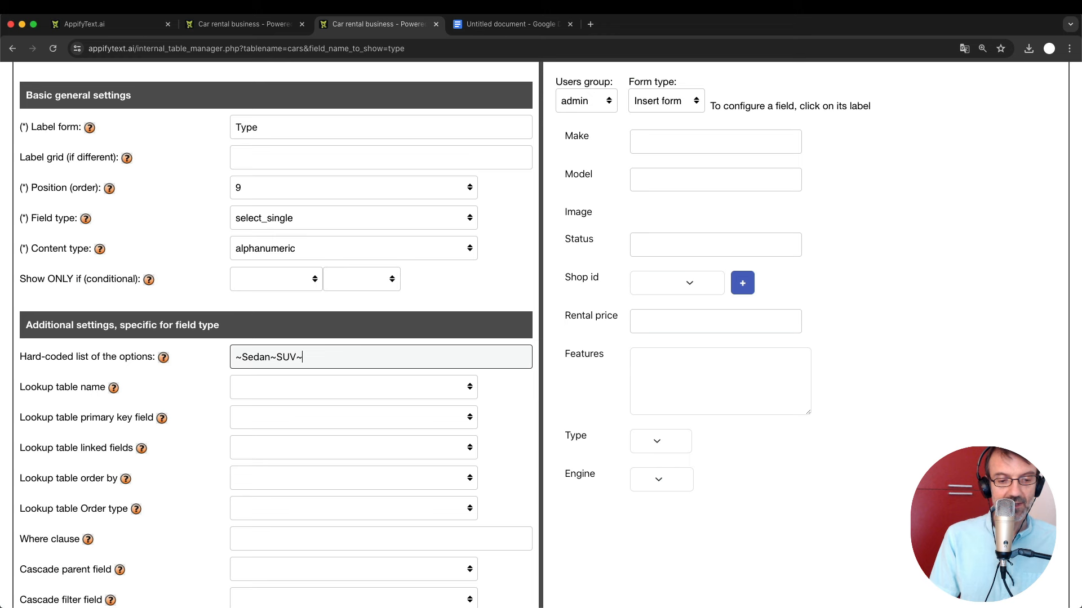
{"action": "type", "text": "Converti"}
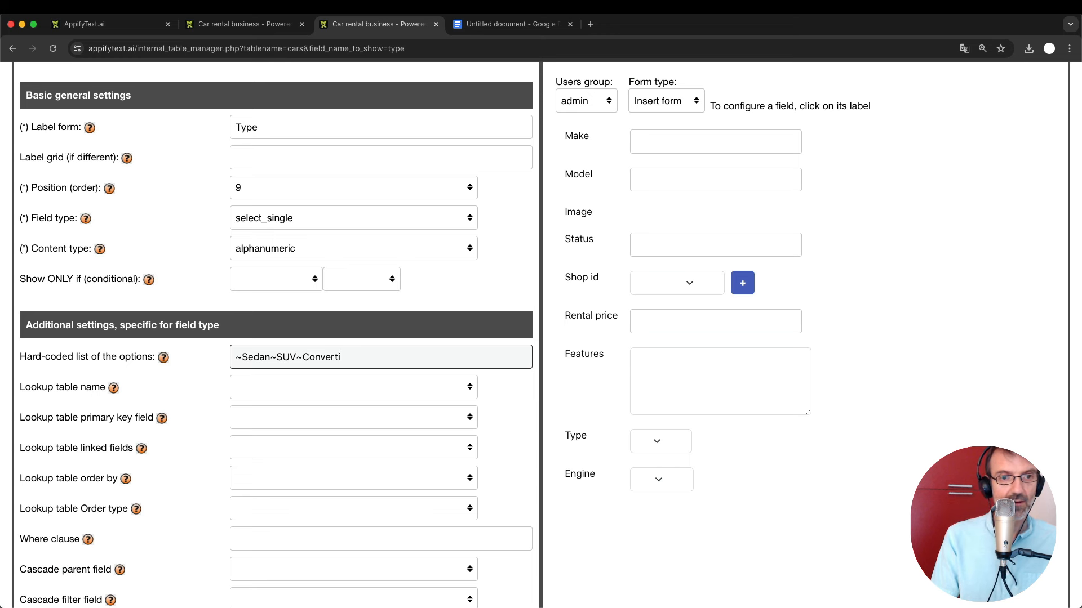
{"action": "type", "text": "ble~"}
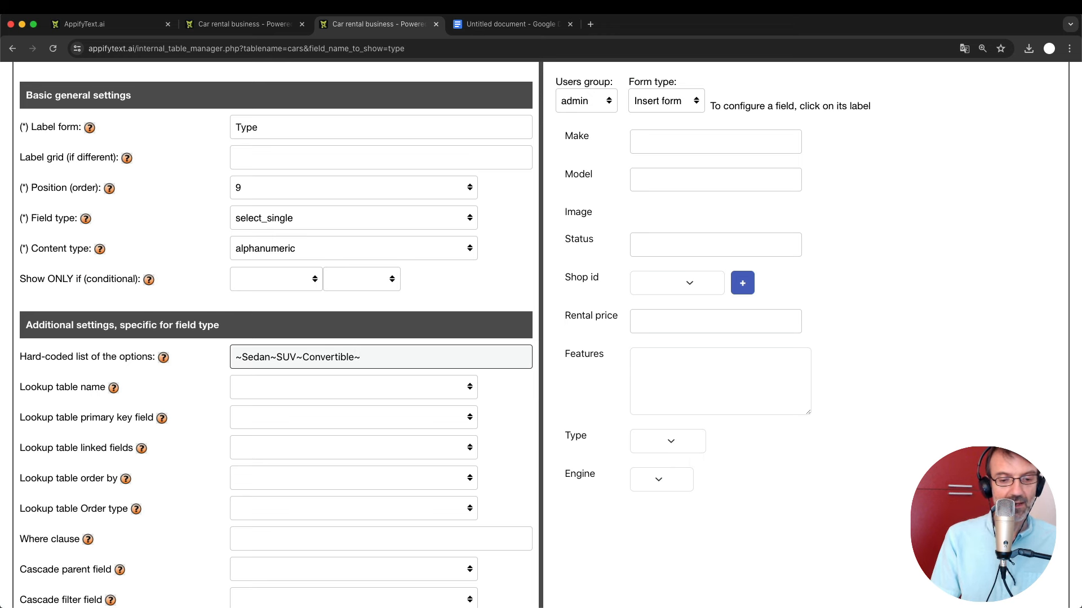
{"action": "type", "text": "Van~"}
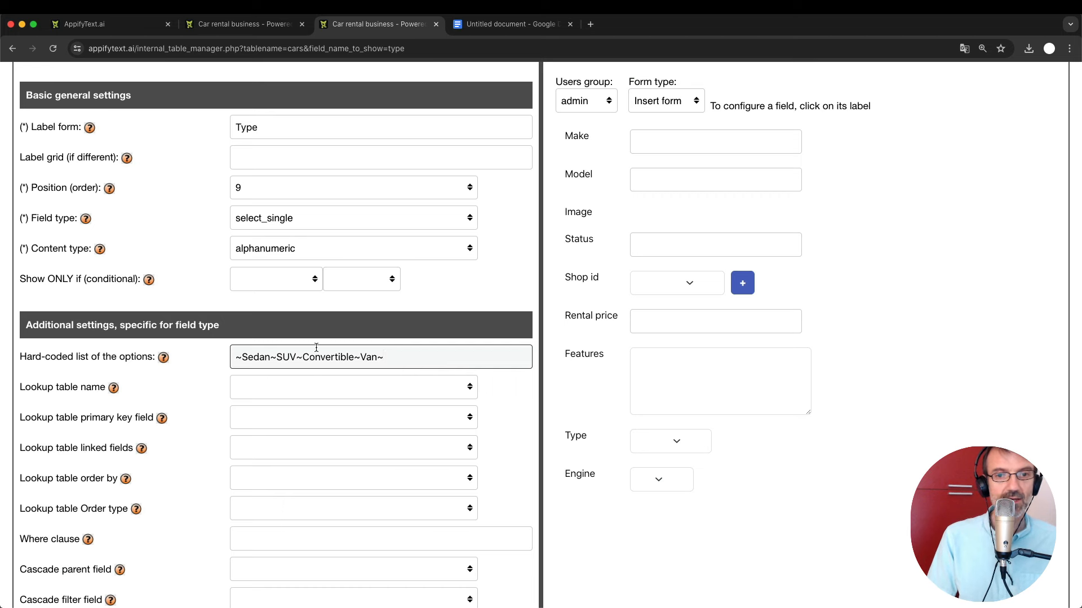
{"action": "left_click", "coordinate": [653, 442]}
{"action": "left_click", "coordinate": [739, 415]}
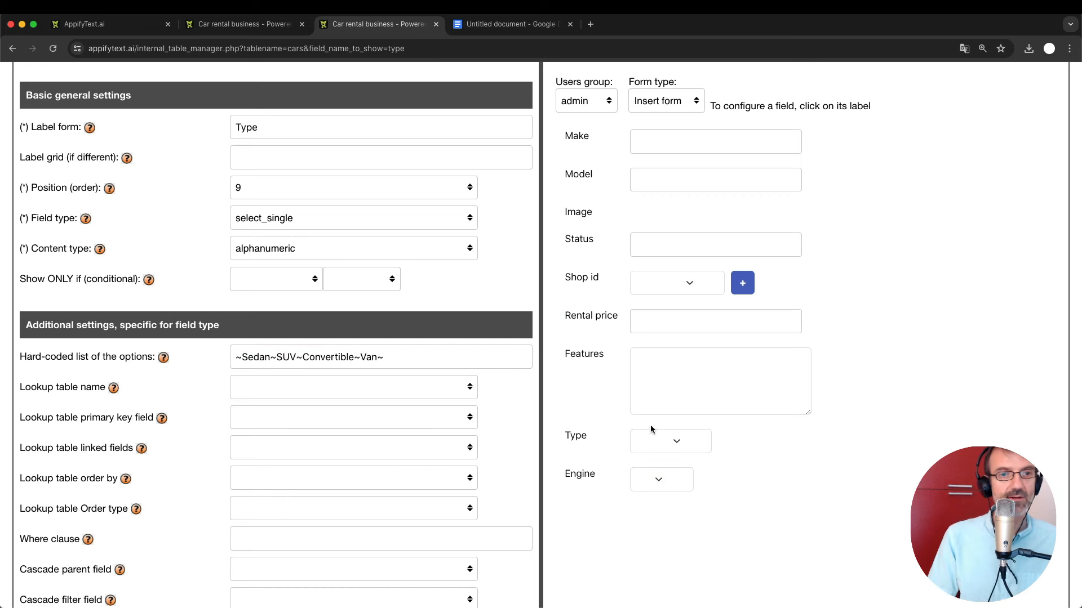
{"action": "scroll", "coordinate": [287, 129], "scroll_direction": "up", "scroll_amount": 5}
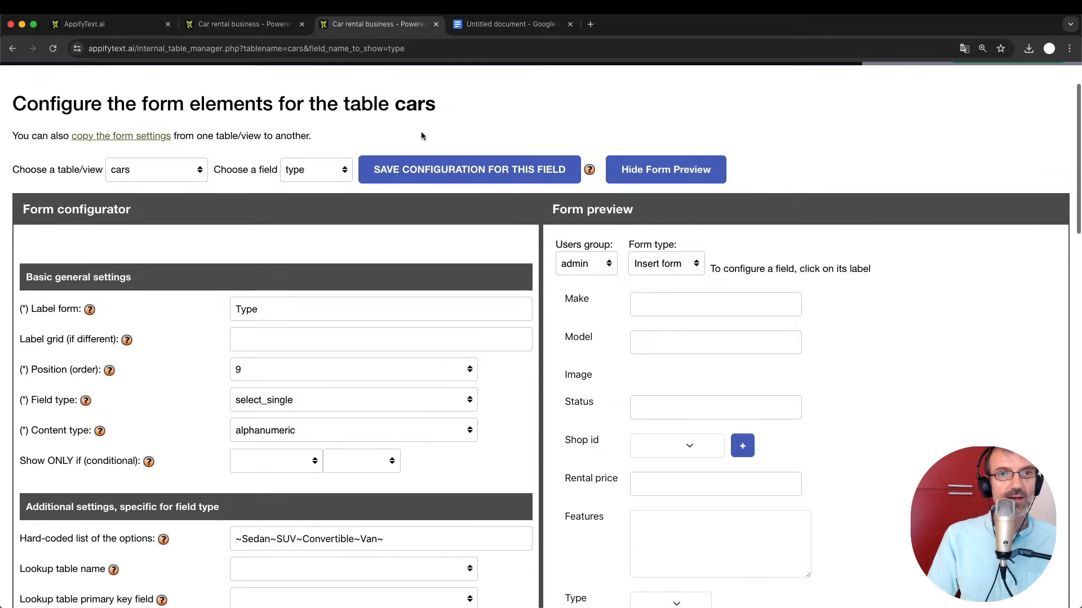
Save the Type field's configuration.
{"action": "left_click", "coordinate": [423, 167]}
{"action": "scroll", "coordinate": [420, 305], "scroll_direction": "down", "scroll_amount": 5}
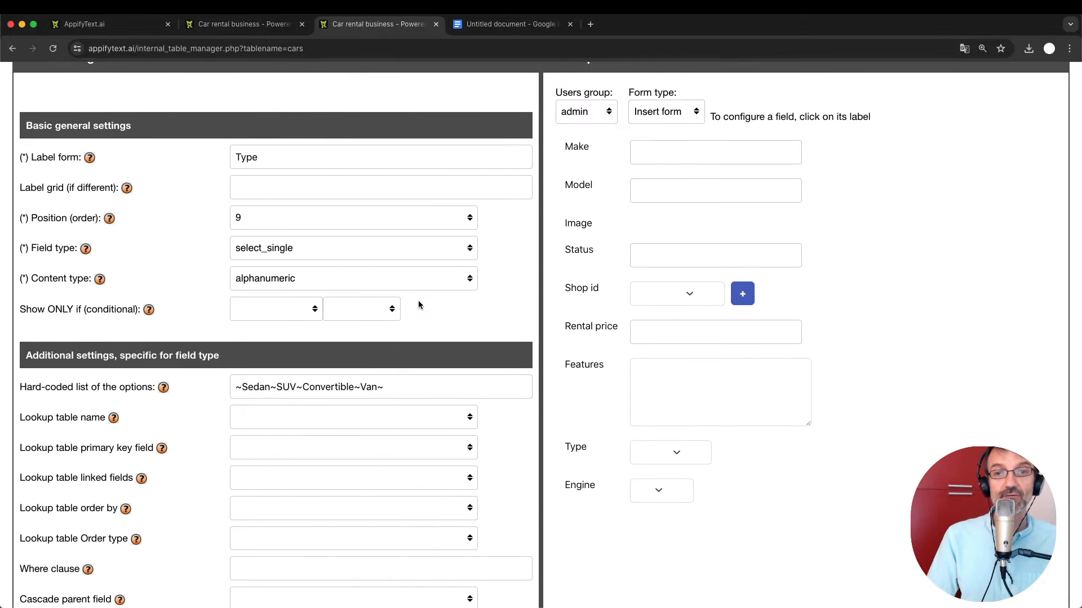
{"action": "scroll", "coordinate": [591, 476], "scroll_direction": "up", "scroll_amount": 4}
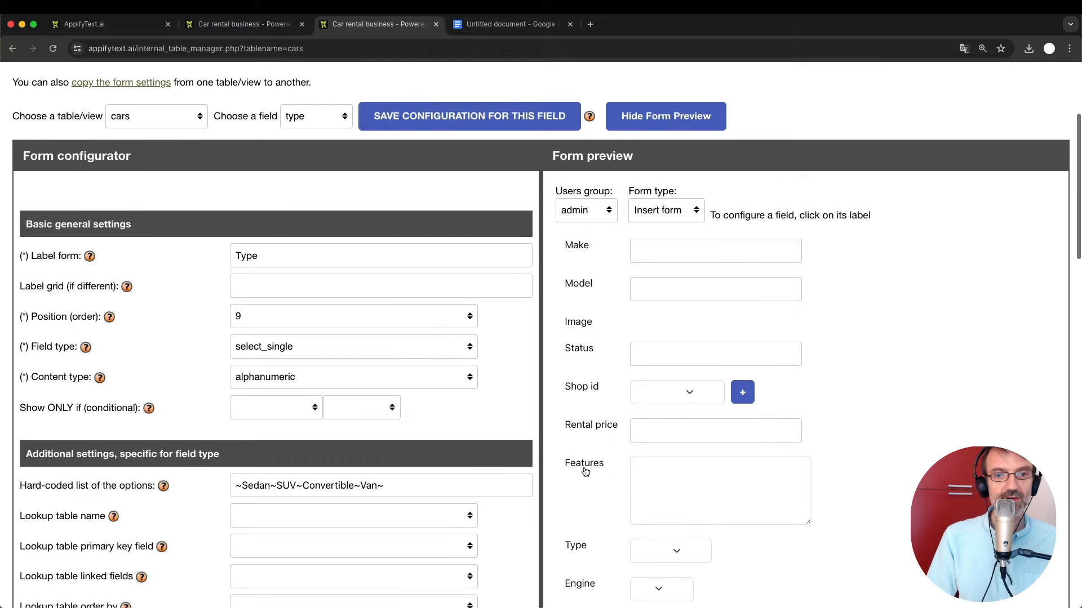
Load the Features field's settings and expand its Field type choices.
{"action": "left_click", "coordinate": [580, 463]}
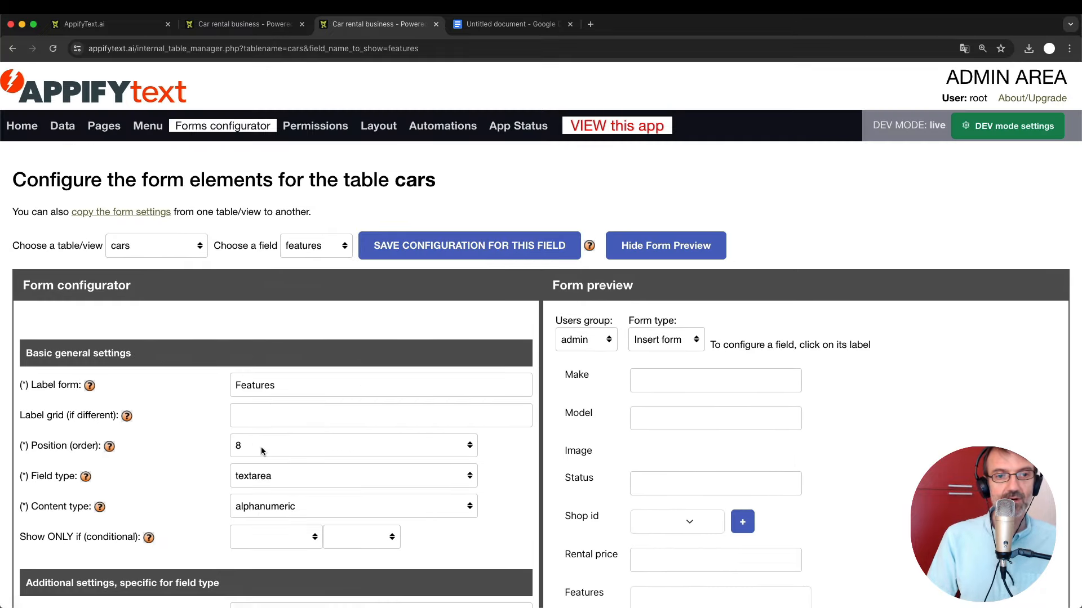
{"action": "scroll", "coordinate": [262, 448], "scroll_direction": "down", "scroll_amount": 3}
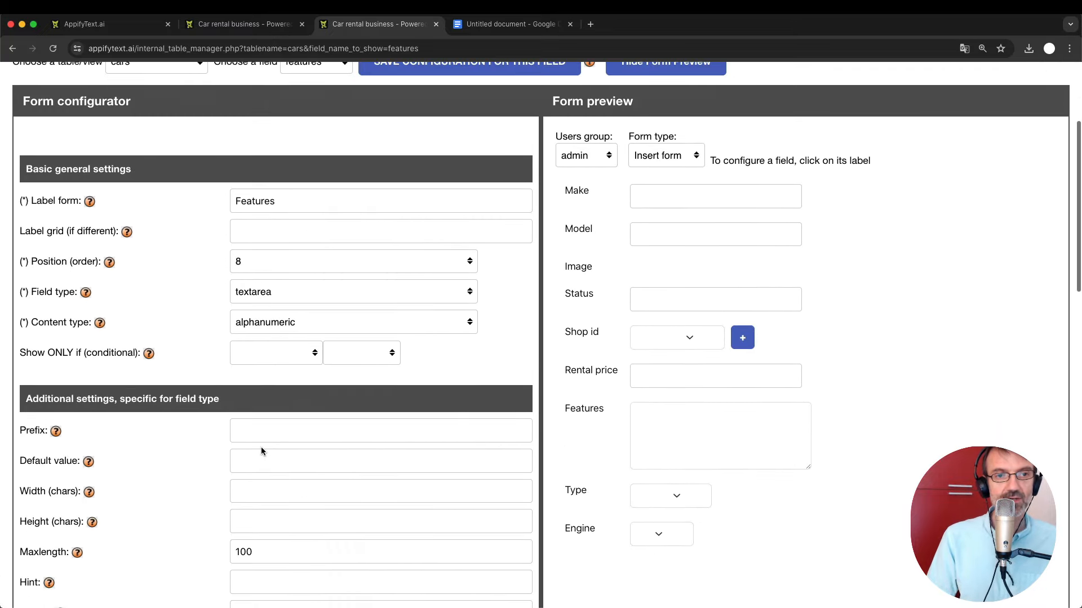
{"action": "left_click", "coordinate": [276, 291]}
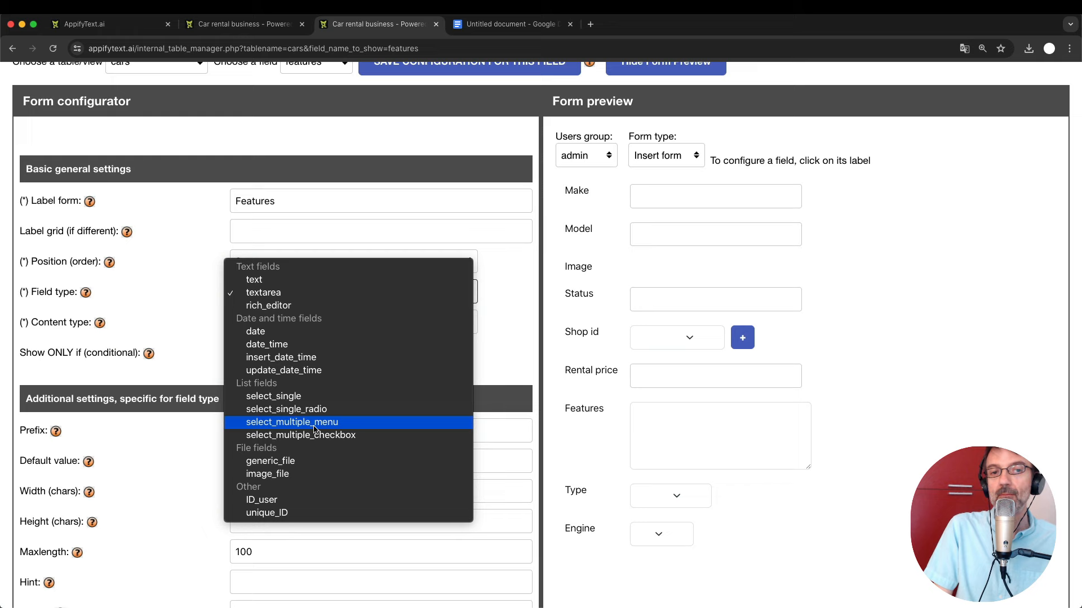
Make Features select_multiple_menu with options ~GPS~Parking sensor~Cruise control~ and save it.
{"action": "left_click", "coordinate": [314, 423]}
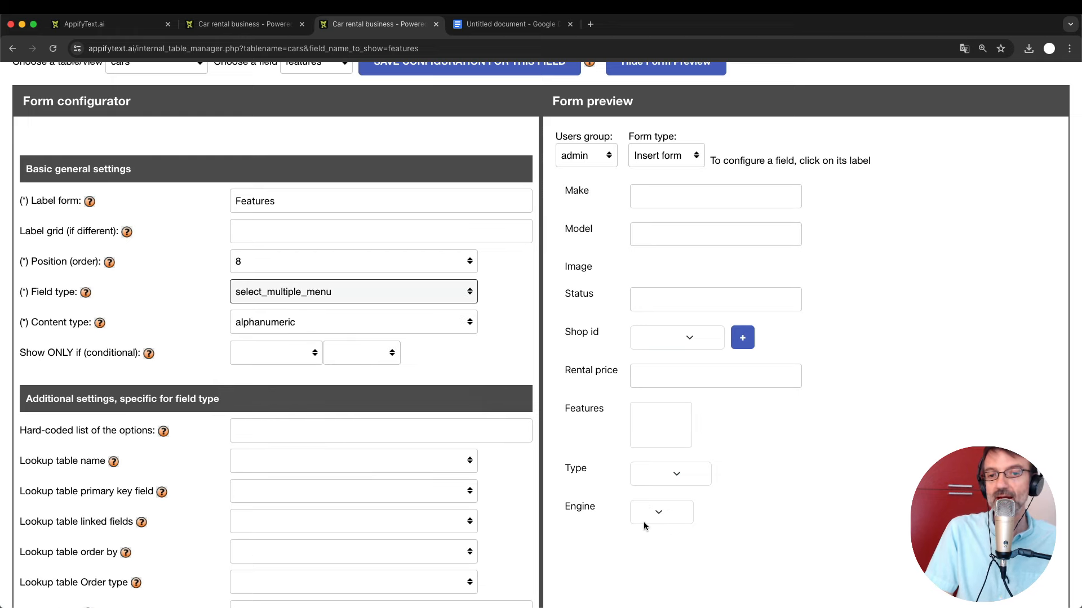
{"action": "scroll", "coordinate": [644, 524], "scroll_direction": "down", "scroll_amount": 3}
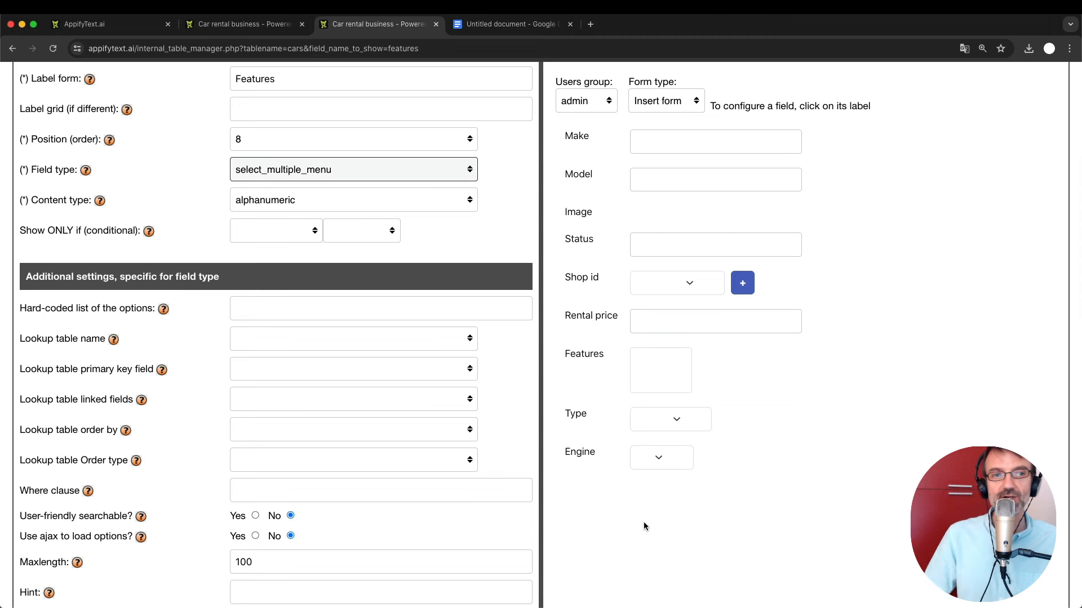
{"action": "left_click", "coordinate": [246, 306]}
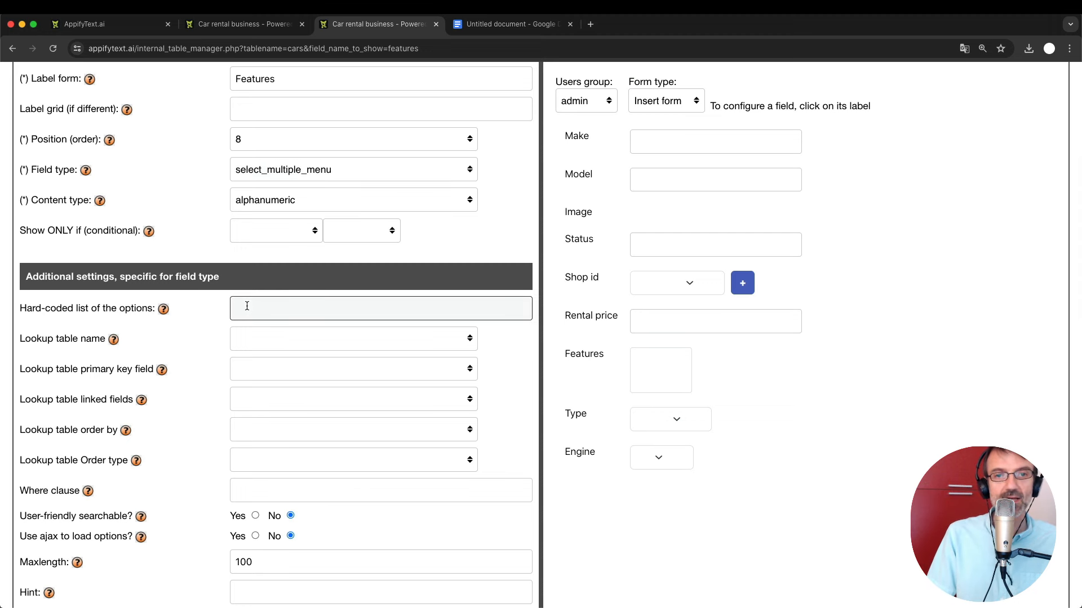
{"action": "type", "text": "~"}
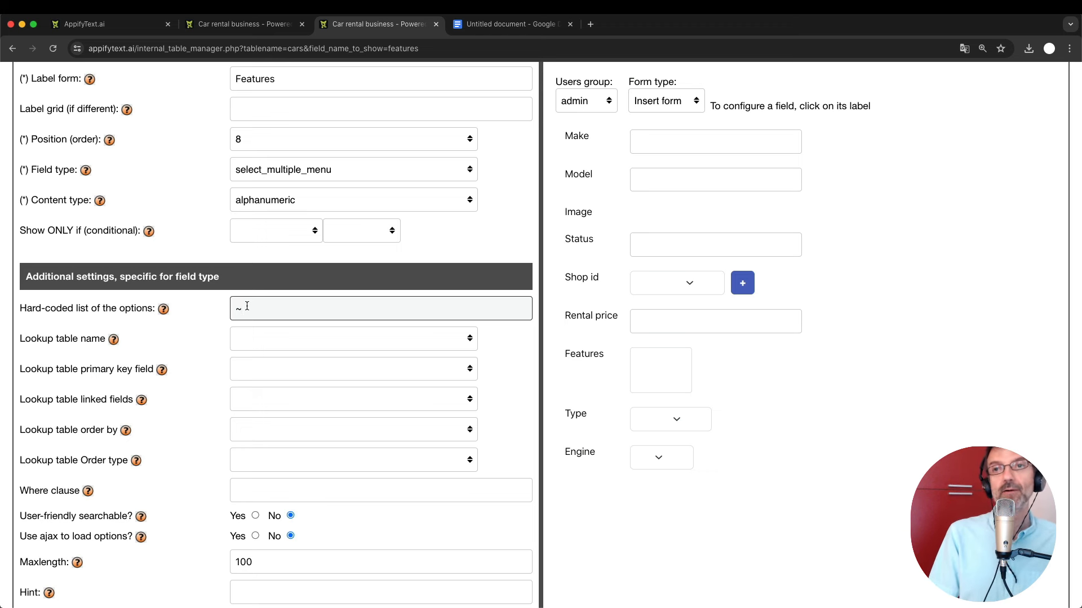
{"action": "left_click", "coordinate": [447, 251]}
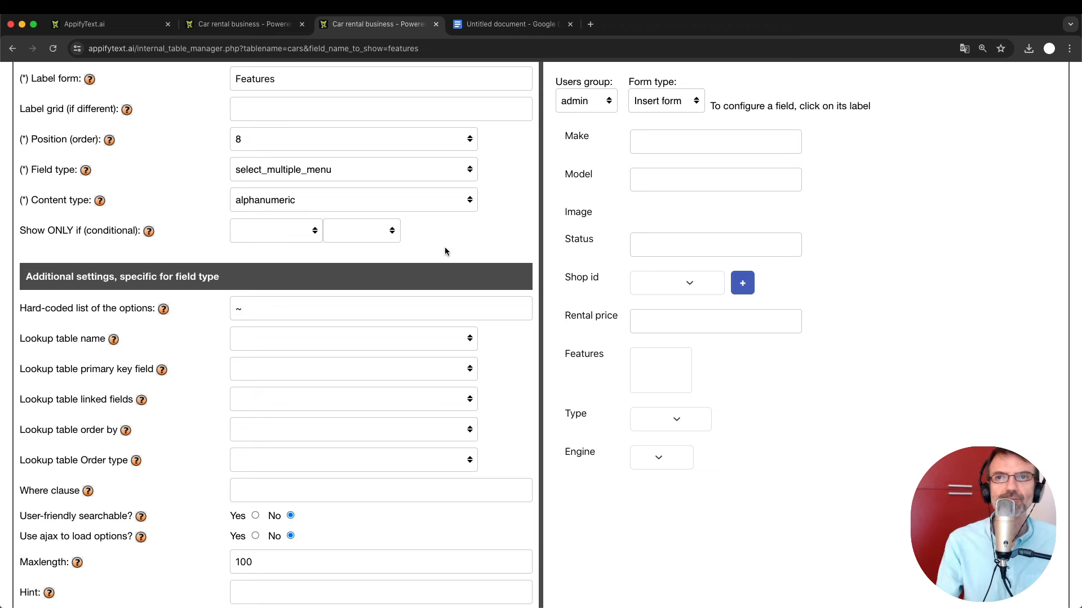
{"action": "left_click", "coordinate": [261, 304]}
{"action": "type", "text": "~GPS"}
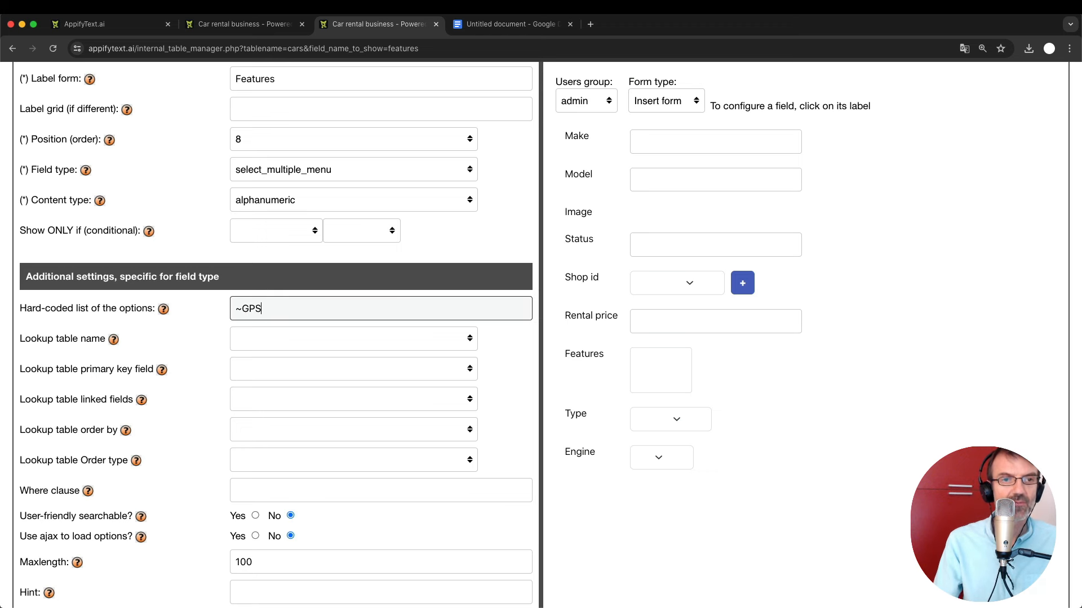
{"action": "key", "text": "Left"}
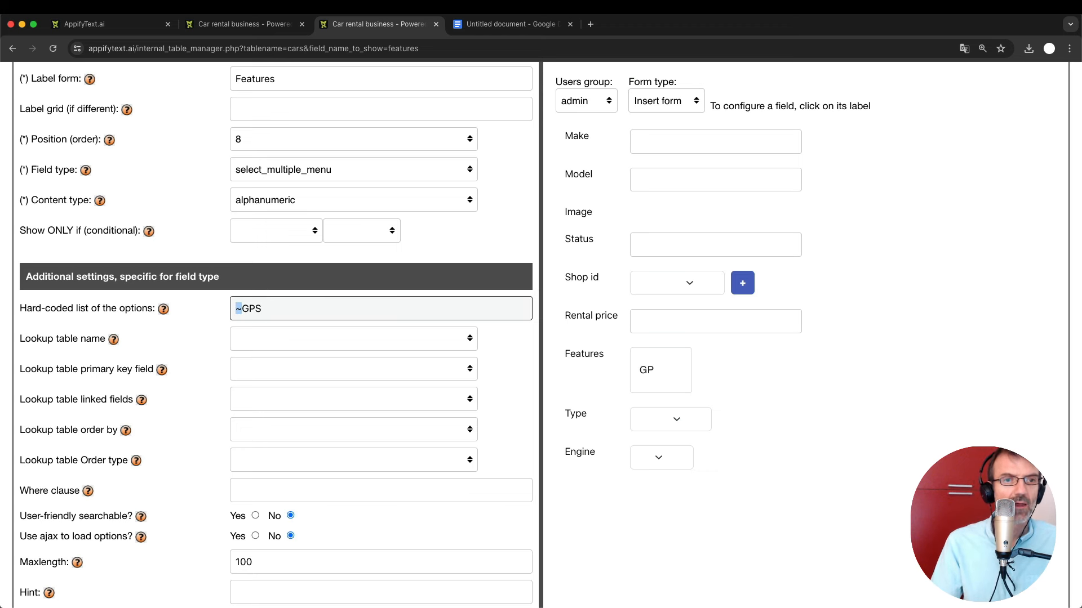
{"action": "type", "text": "~"}
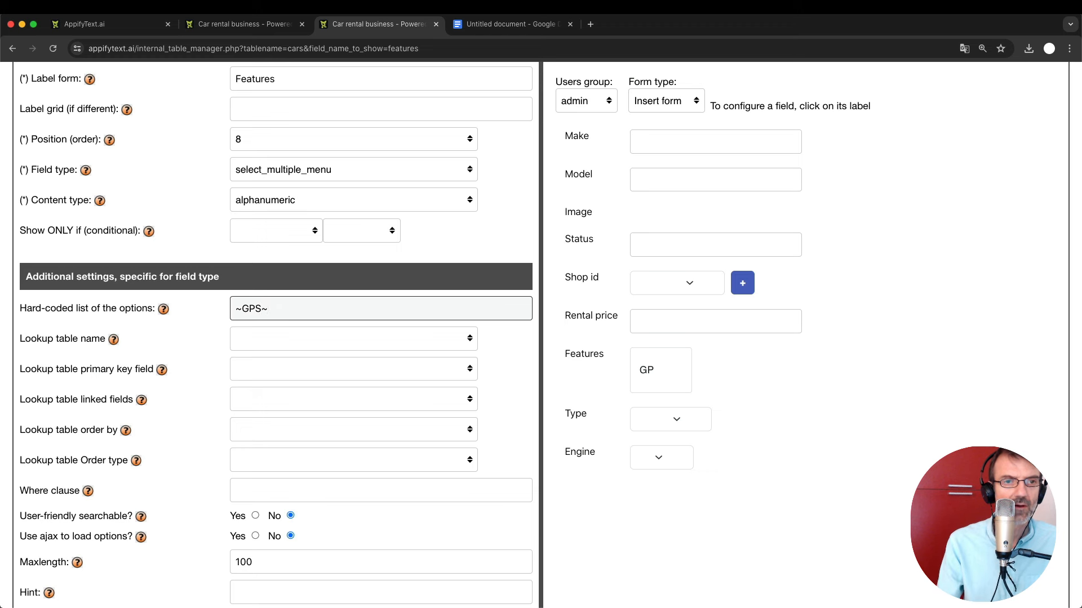
{"action": "type", "text": "Parking sens"}
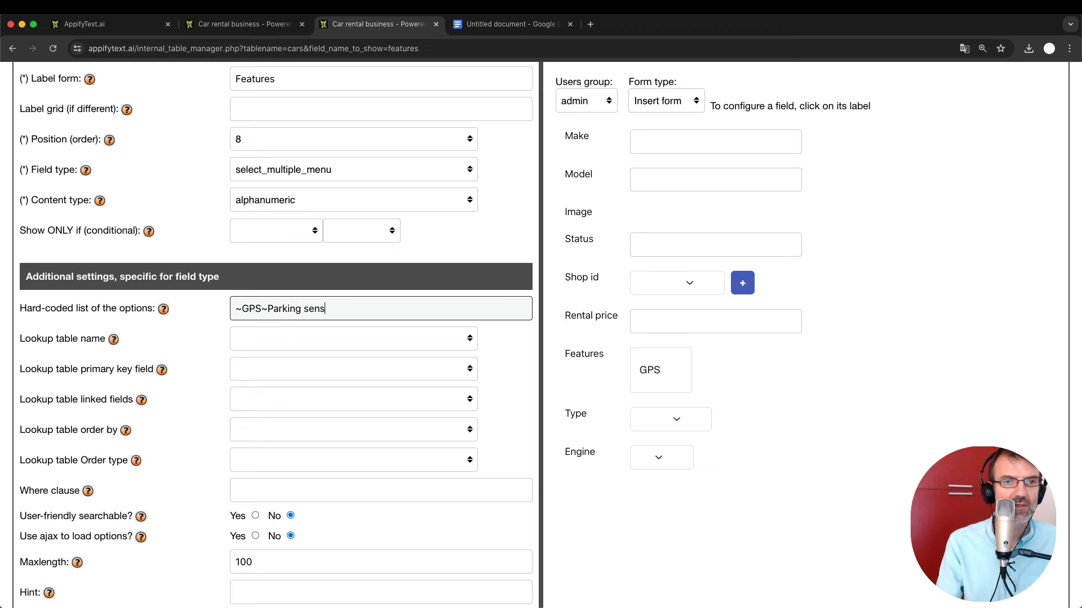
{"action": "type", "text": "or~"}
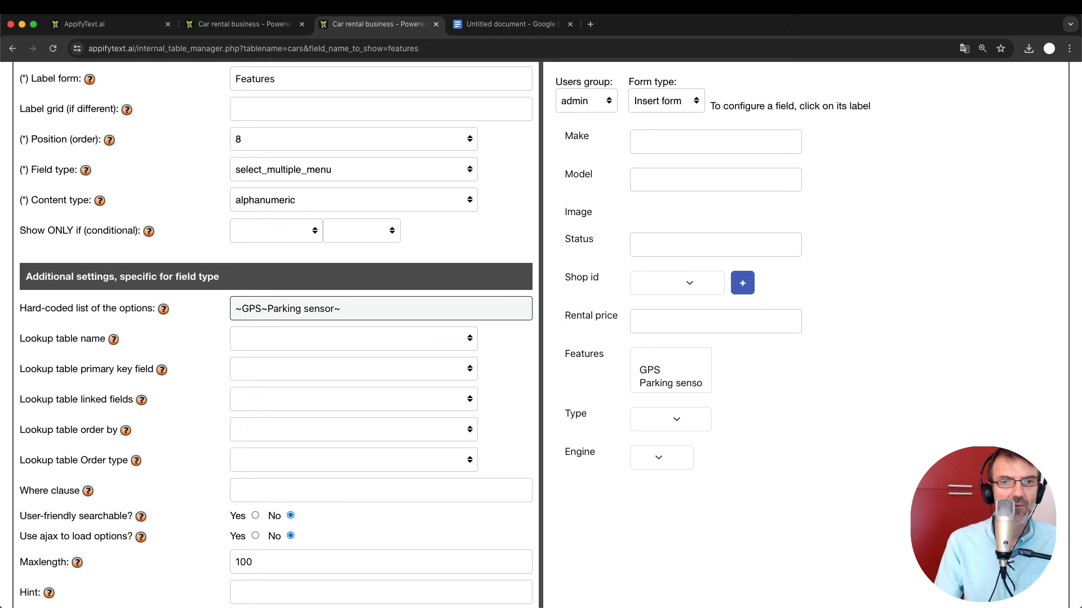
{"action": "type", "text": "Cruise c"}
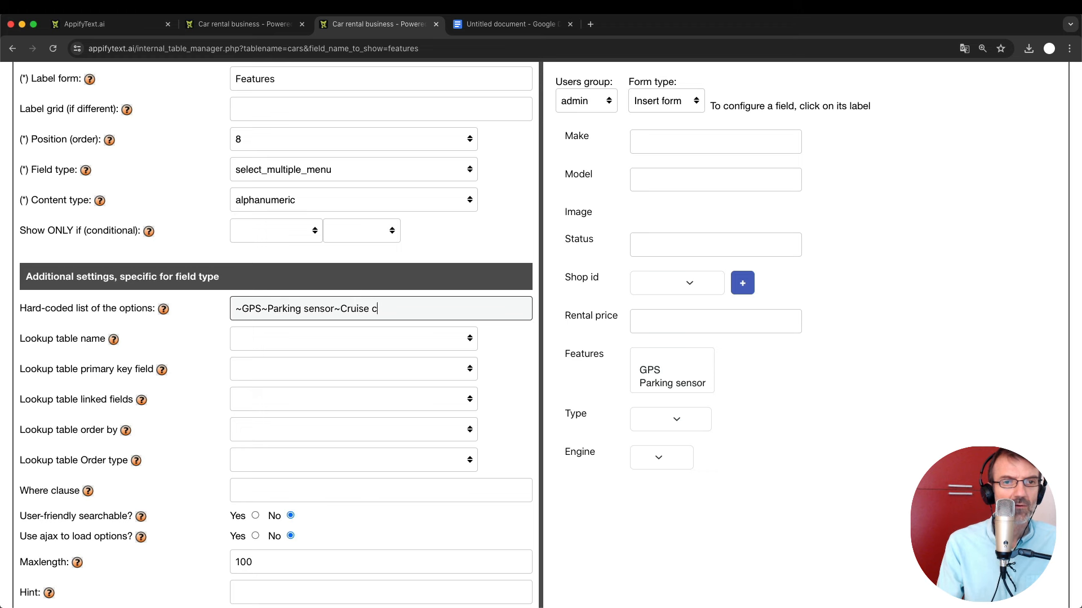
{"action": "type", "text": "ontrol"}
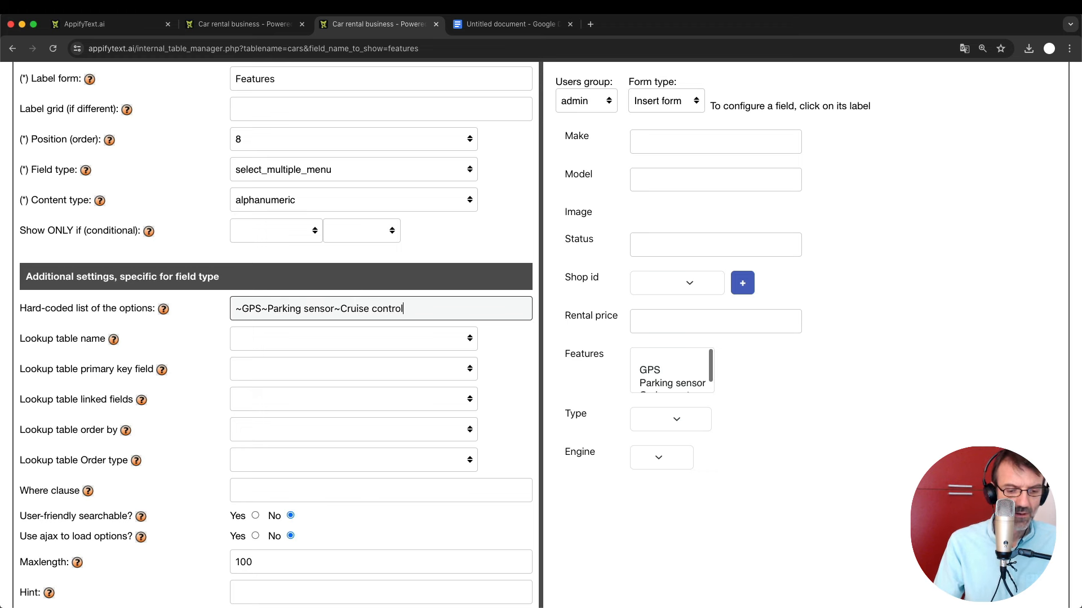
{"action": "type", "text": "~"}
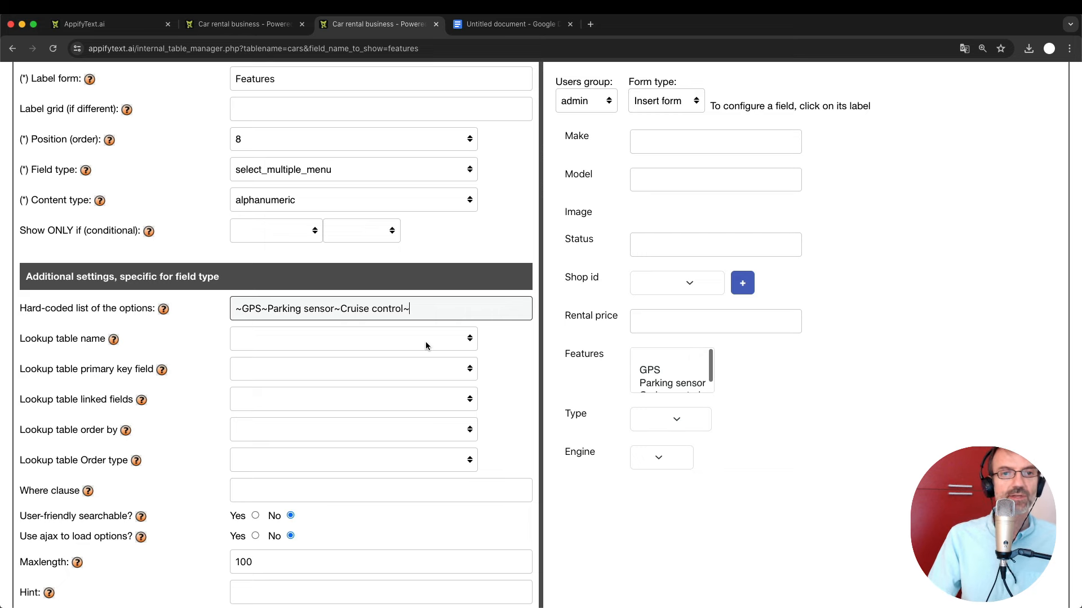
{"action": "key", "text": "Return"}
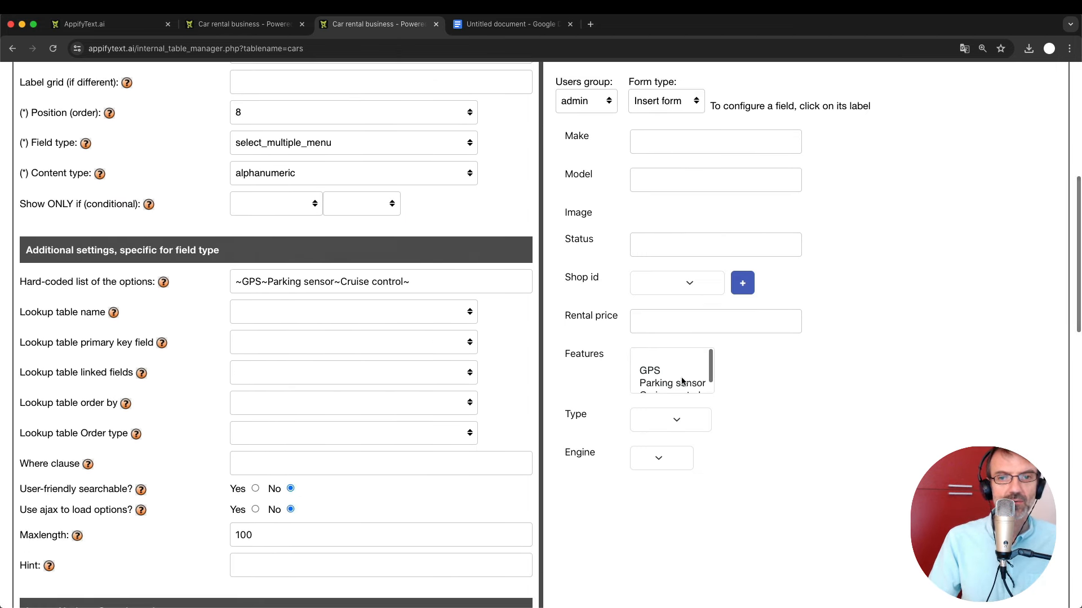
Reload the Miata's edit form in the car app.
{"action": "scroll", "coordinate": [667, 382], "scroll_direction": "down", "scroll_amount": 1}
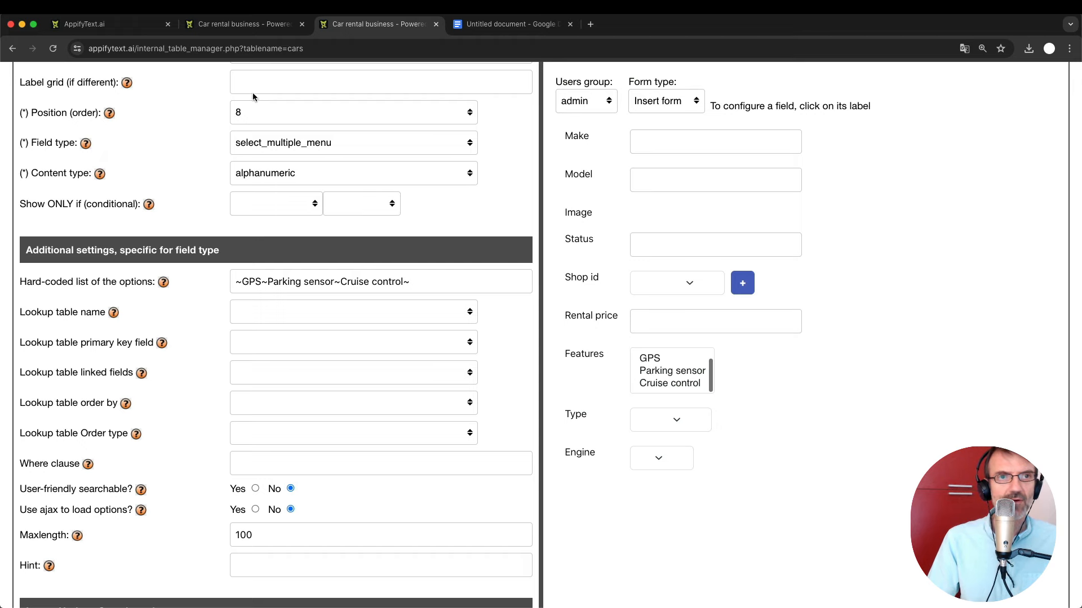
{"action": "left_click", "coordinate": [242, 24]}
{"action": "key", "text": "super+r"}
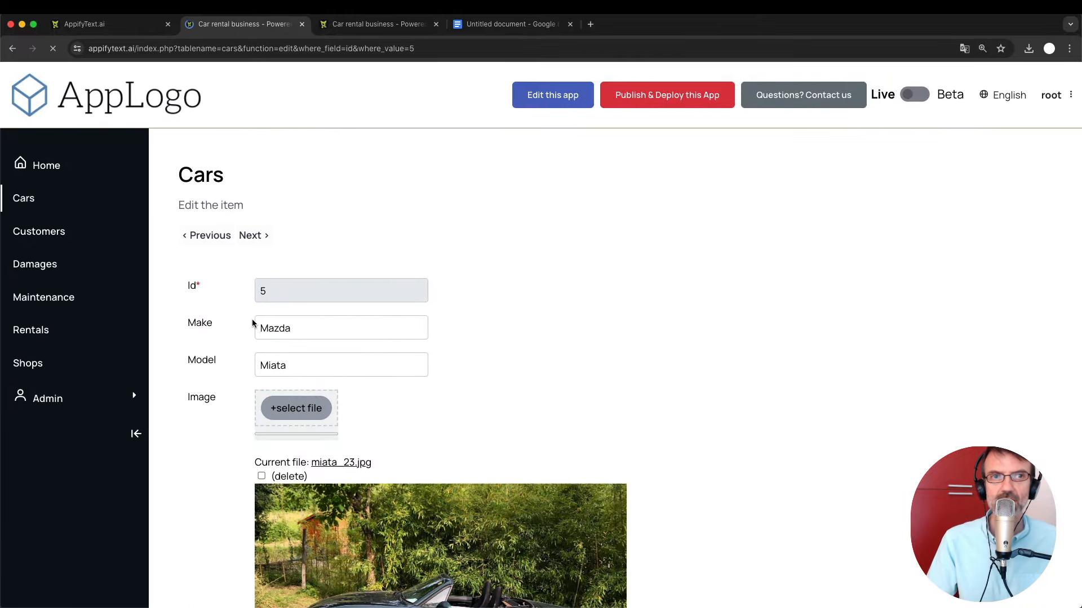
Check the Type and Engine dropdowns on the Miata form without choosing anything.
{"action": "scroll", "coordinate": [403, 369], "scroll_direction": "down", "scroll_amount": 8}
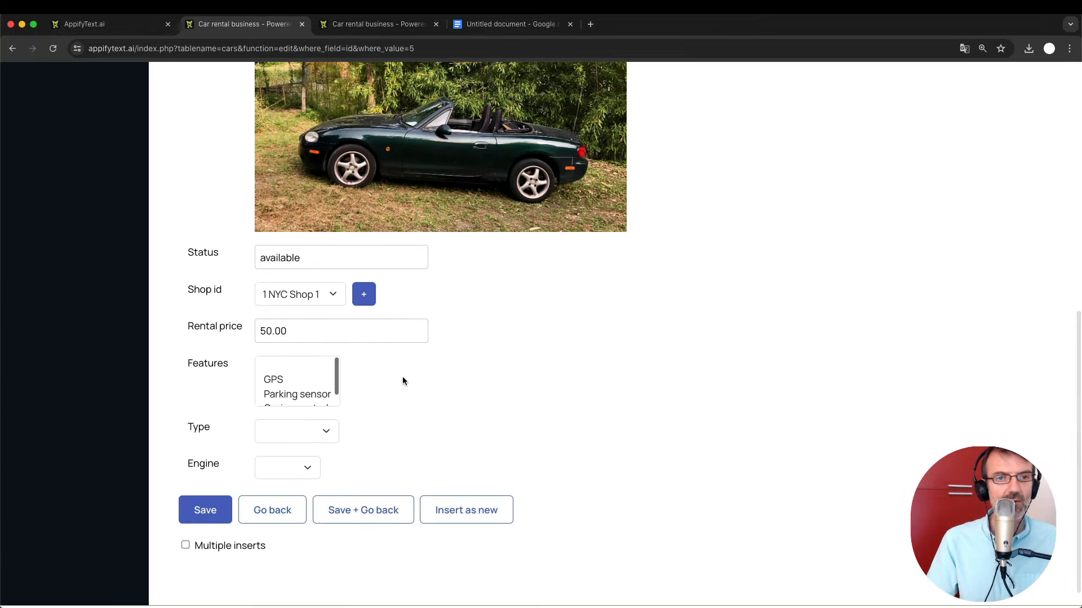
{"action": "scroll", "coordinate": [402, 381], "scroll_direction": "down", "scroll_amount": 1}
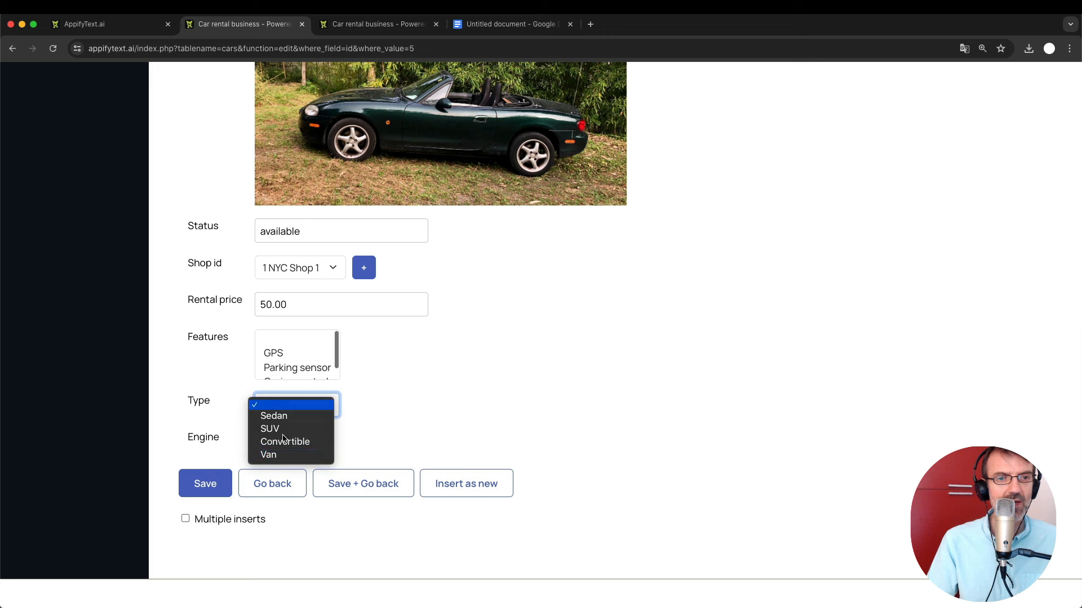
{"action": "left_click", "coordinate": [421, 417]}
{"action": "left_click", "coordinate": [296, 444]}
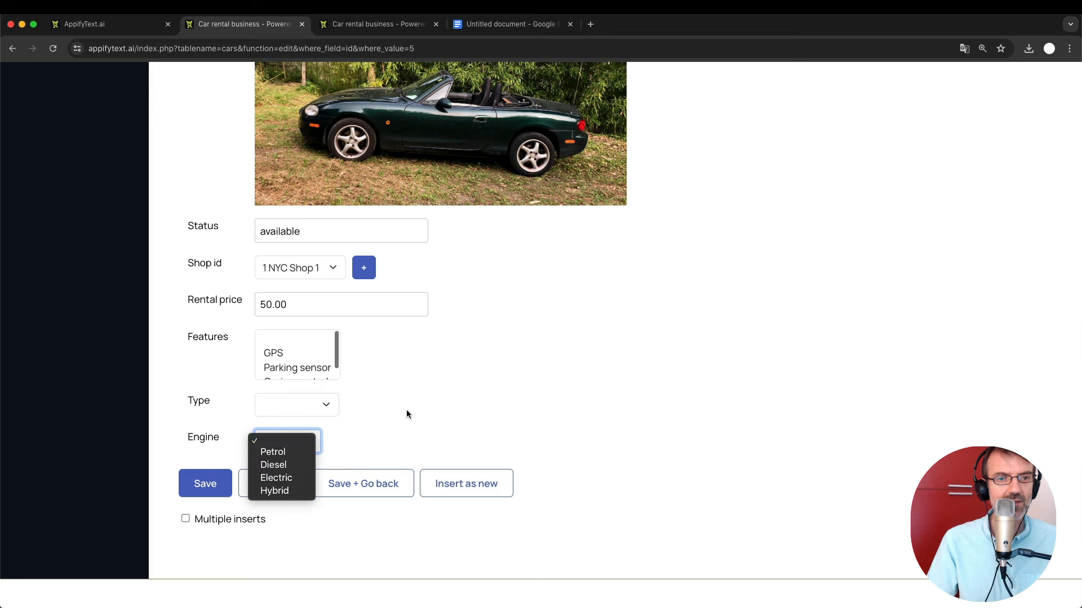
{"action": "left_click", "coordinate": [296, 353]}
{"action": "scroll", "coordinate": [296, 351], "scroll_direction": "down", "scroll_amount": 1}
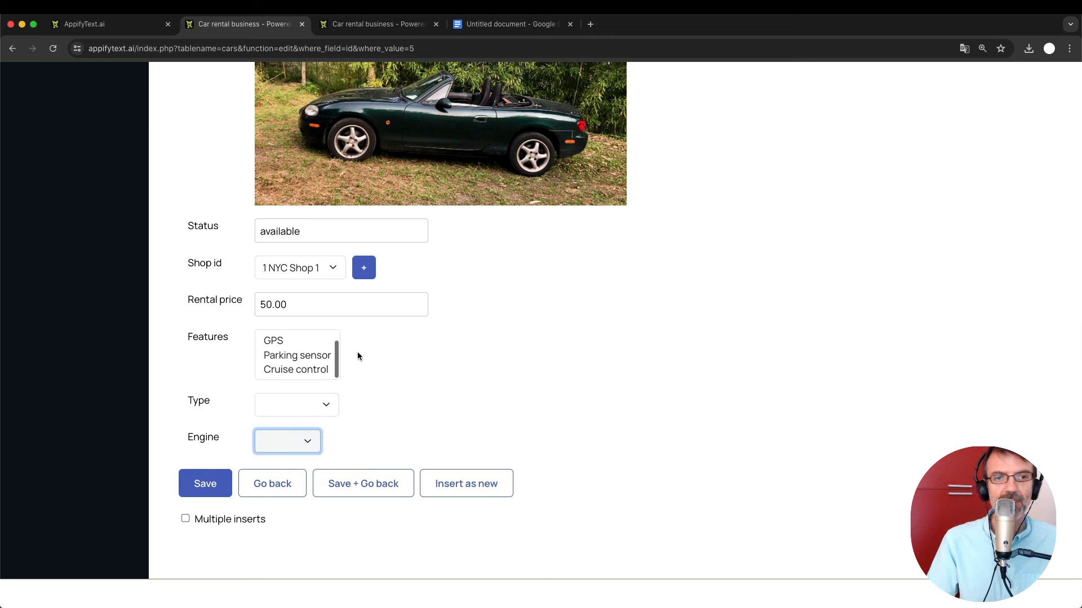
Select GPS and Cruise control as the Miata's features.
{"action": "left_click", "coordinate": [284, 342]}
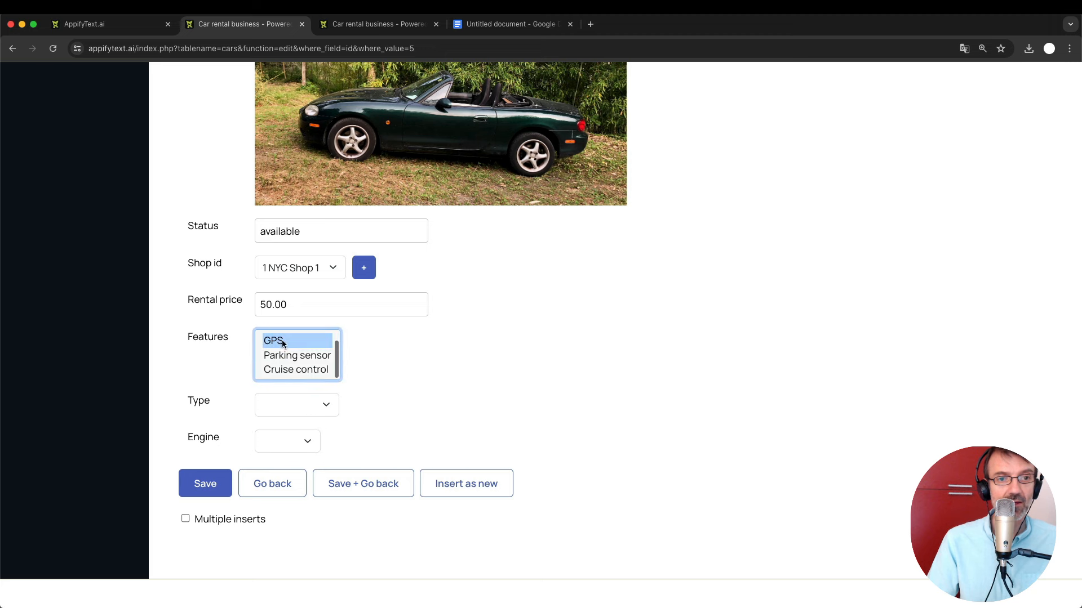
{"action": "left_click", "coordinate": [297, 370], "text": "super"}
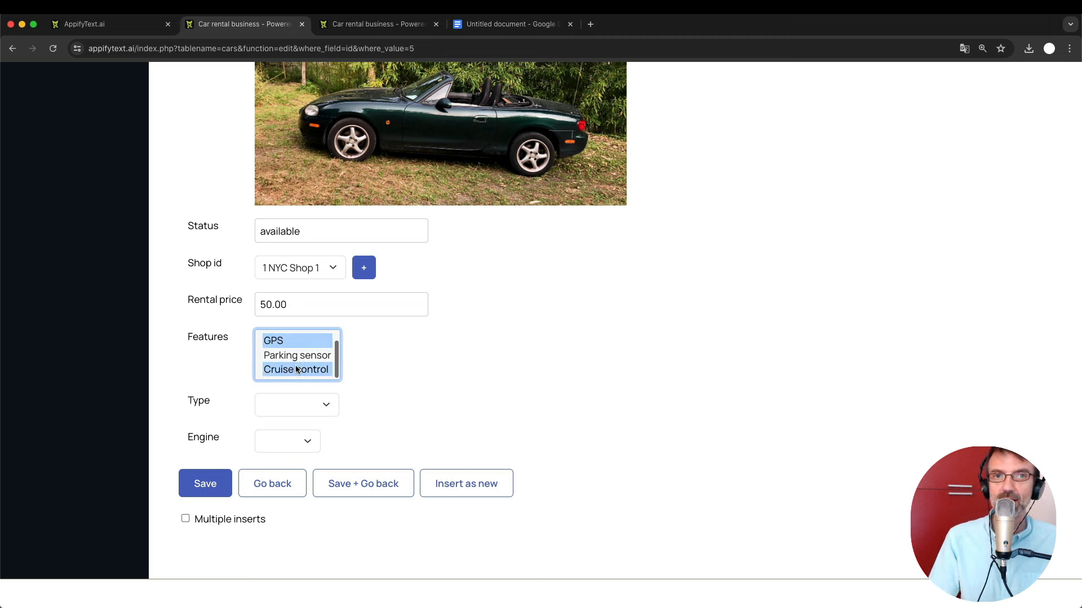
{"action": "left_click", "coordinate": [343, 357]}
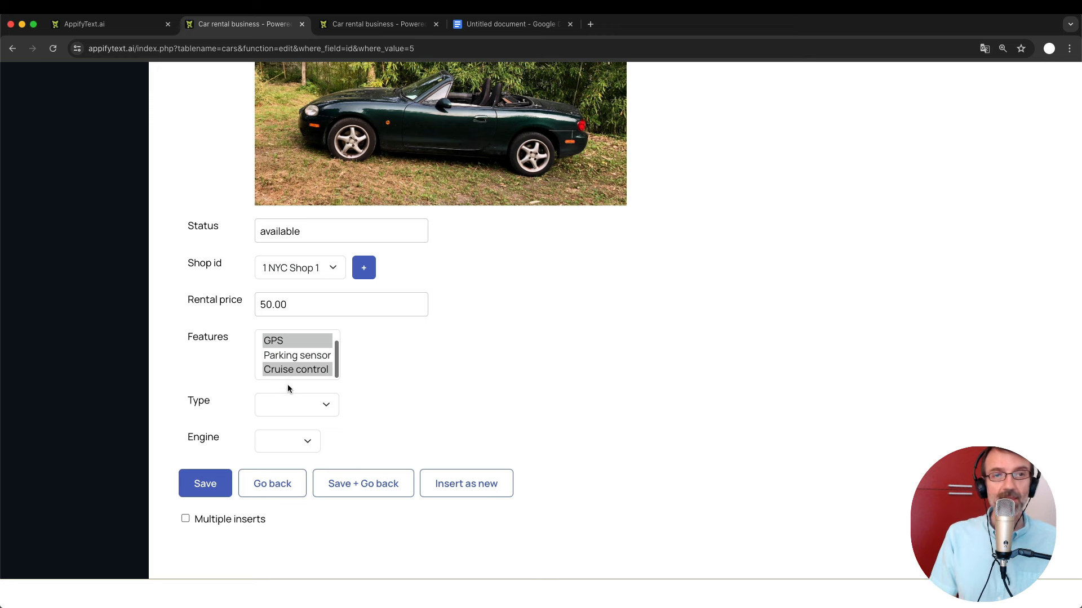
Set Features to user-friendly searchable and reload the Miata edit form.
{"action": "left_click", "coordinate": [360, 24]}
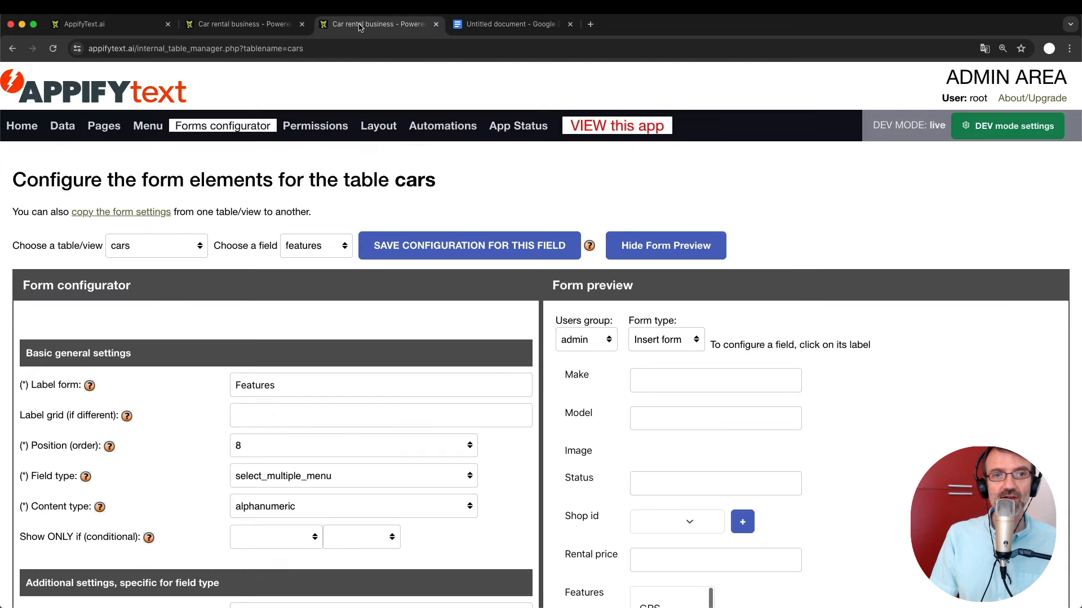
{"action": "scroll", "coordinate": [393, 568], "scroll_direction": "down", "scroll_amount": 6}
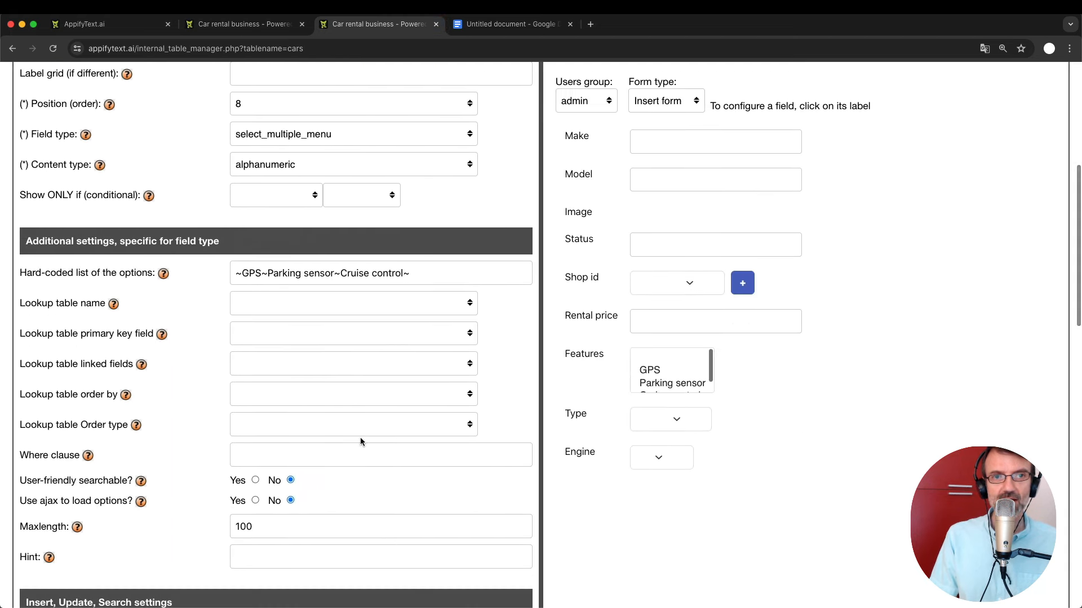
{"action": "scroll", "coordinate": [361, 439], "scroll_direction": "down", "scroll_amount": 2}
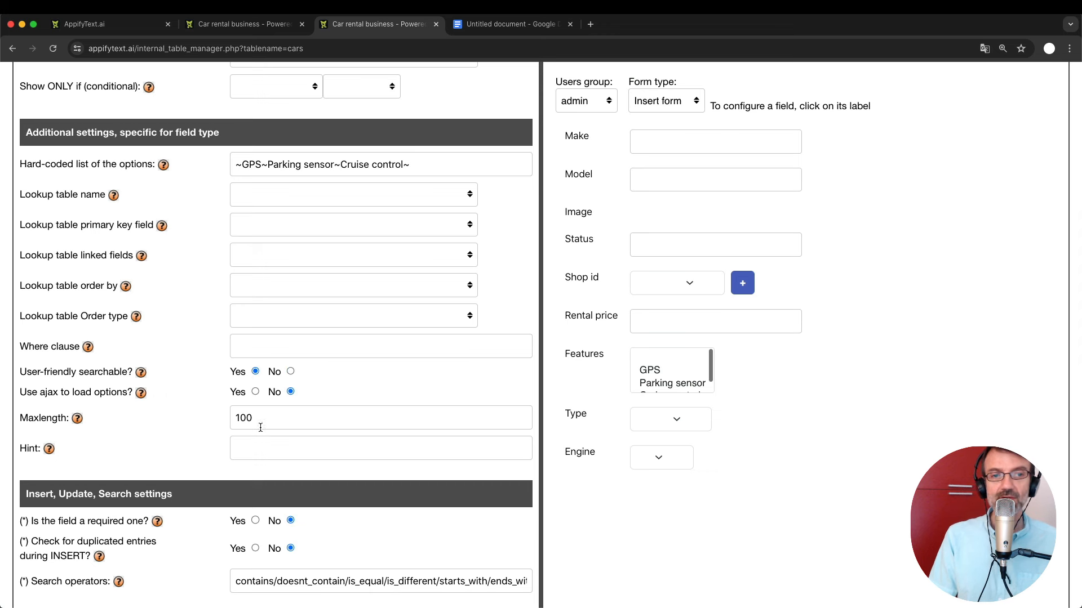
{"action": "scroll", "coordinate": [283, 288], "scroll_direction": "up", "scroll_amount": 3}
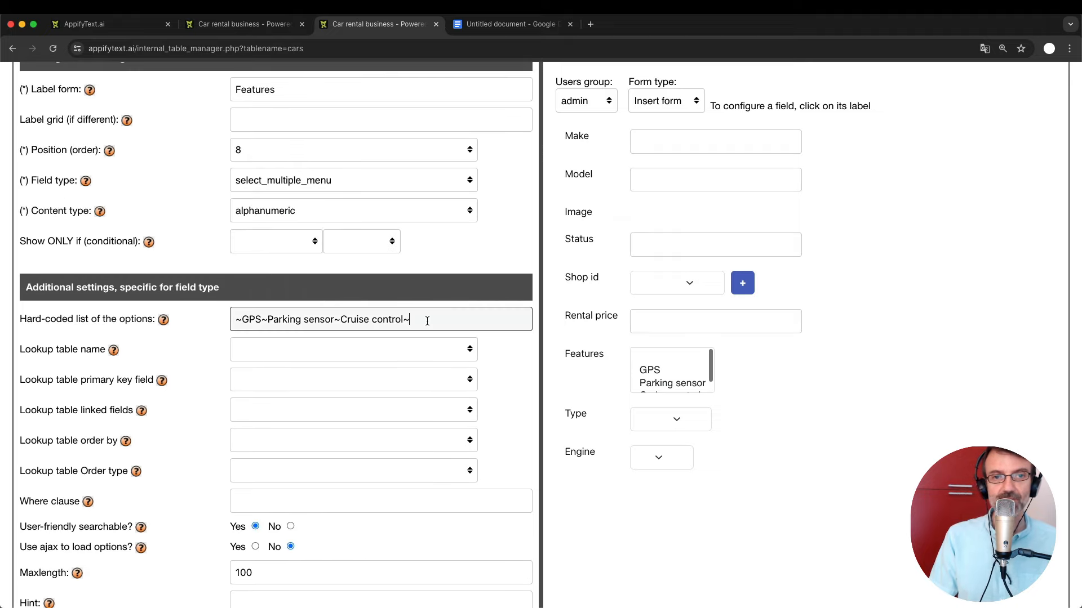
{"action": "left_click", "coordinate": [217, 26]}
{"action": "key", "text": "super+r"}
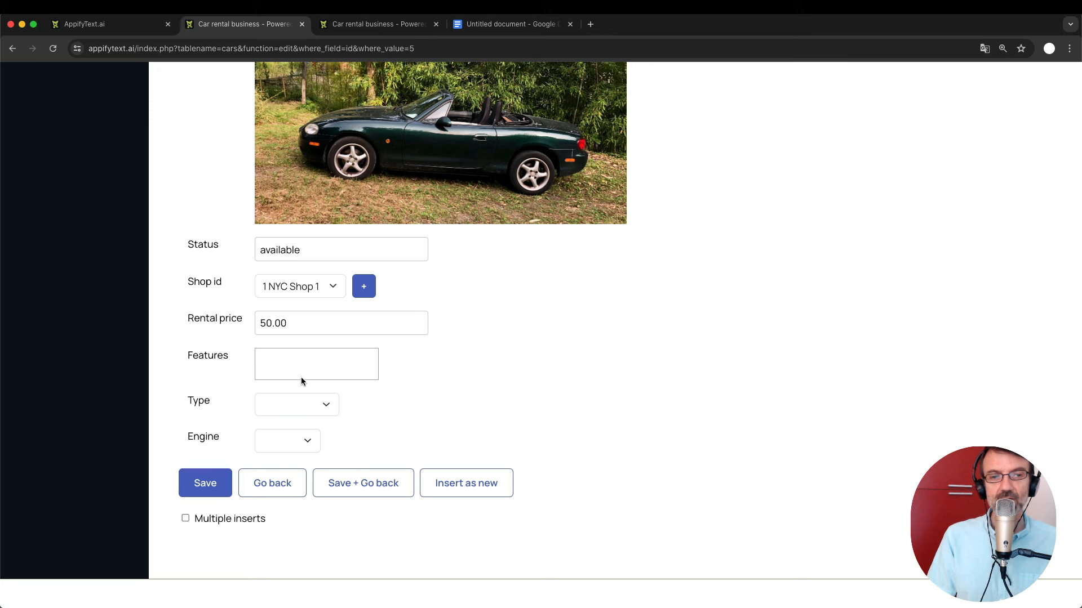
Search for and add GPS and Cruise control in the Features box.
{"action": "left_click", "coordinate": [315, 366]}
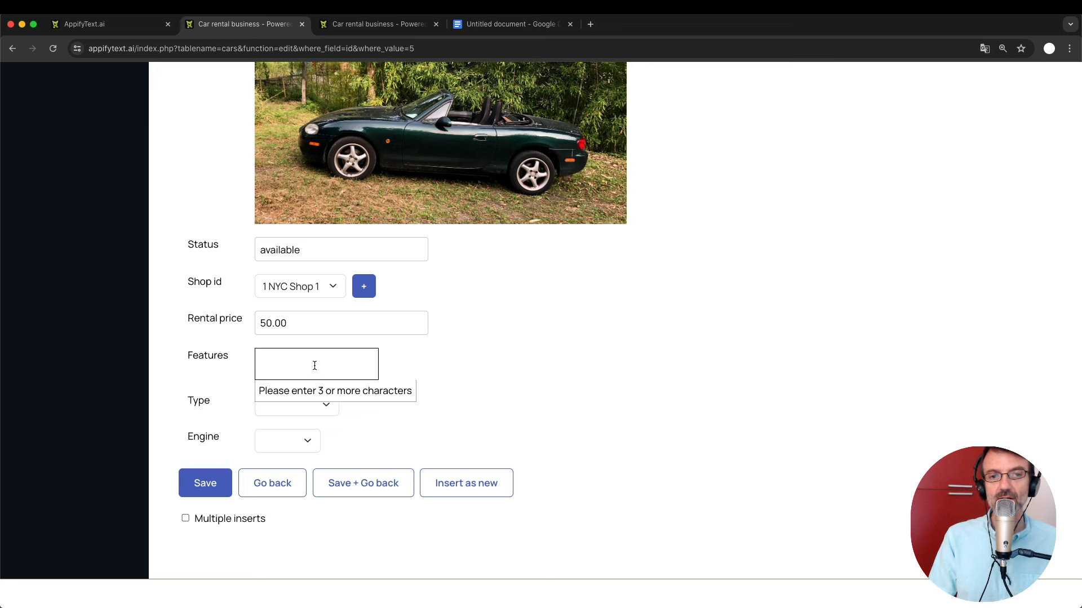
{"action": "type", "text": "gps"}
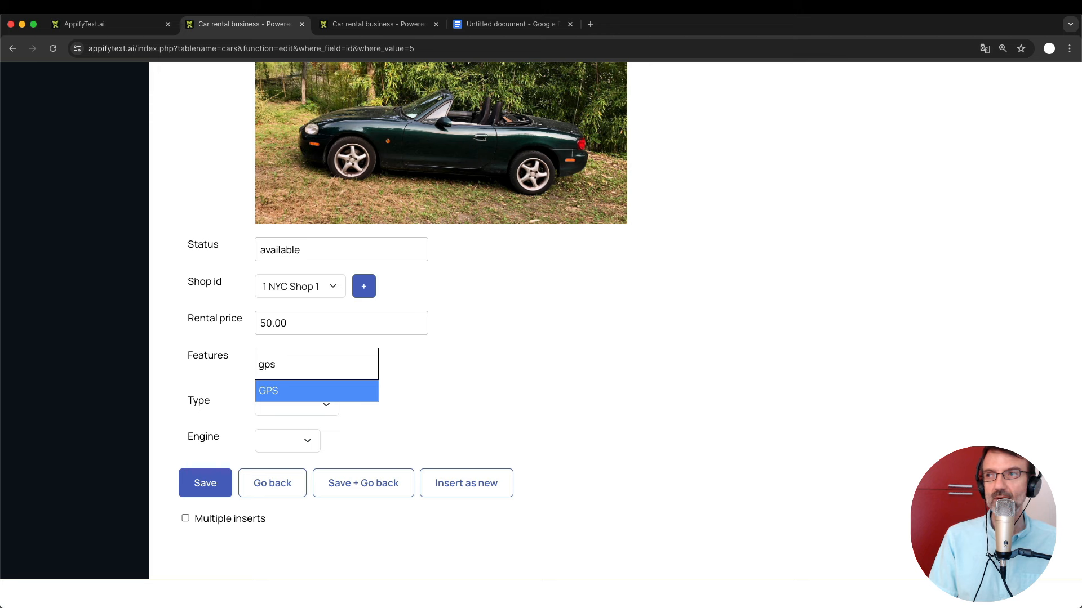
{"action": "key", "text": "Return"}
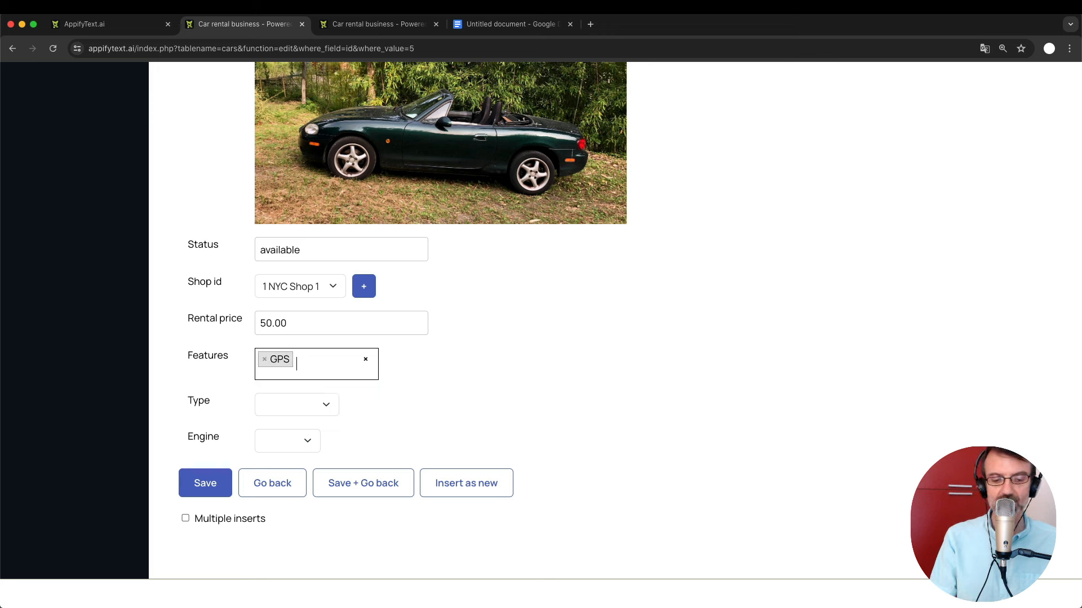
{"action": "type", "text": "air"}
{"action": "key", "text": "BackSpace"}
{"action": "key", "text": "BackSpace"}
{"action": "key", "text": "BackSpace"}
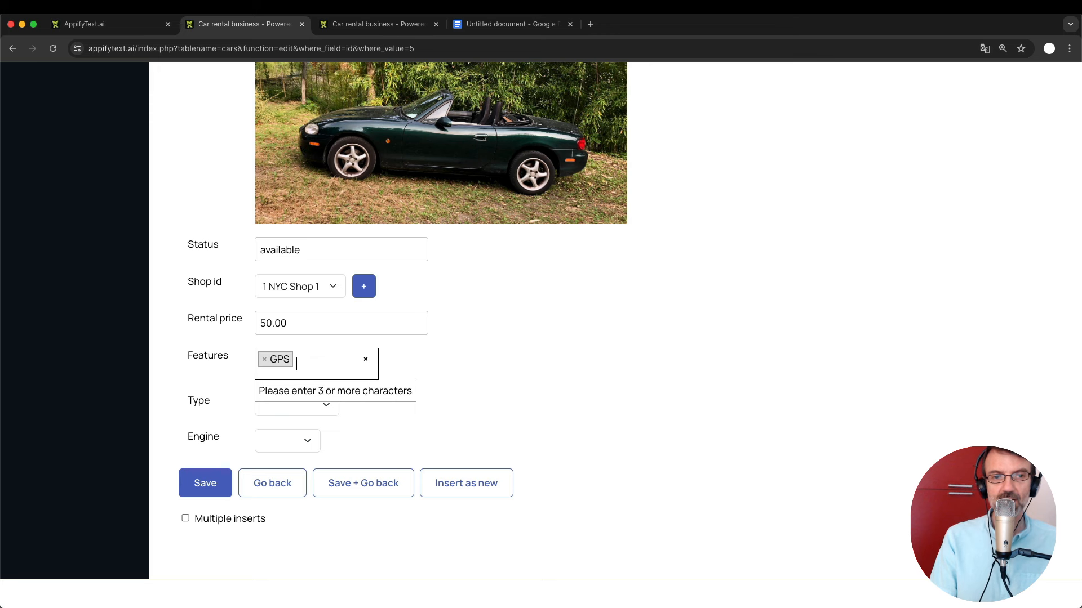
{"action": "type", "text": "cruise"}
{"action": "key", "text": "Return"}
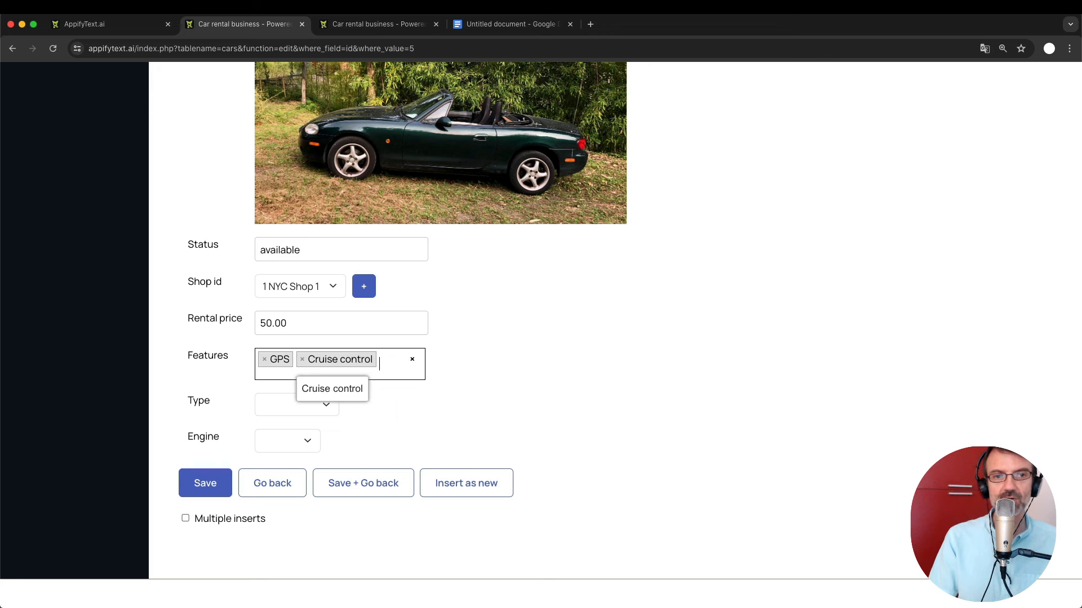
Set Type to Convertible and Engine to Petrol, then save the Miata record.
{"action": "left_click", "coordinate": [307, 405]}
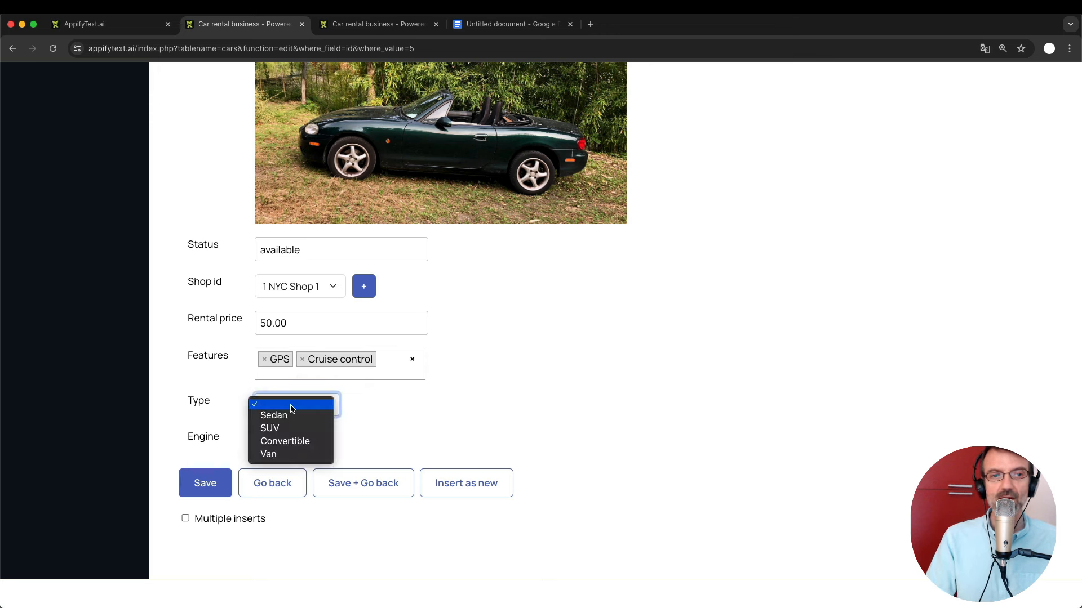
{"action": "left_click", "coordinate": [292, 417]}
{"action": "left_click", "coordinate": [285, 403]}
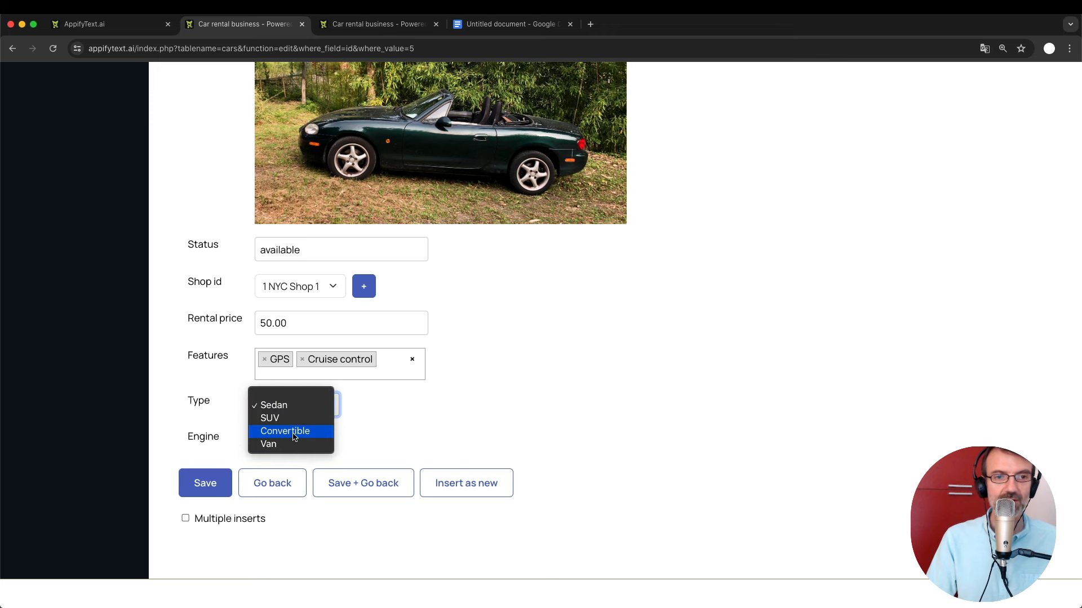
{"action": "left_click", "coordinate": [290, 430]}
{"action": "left_click", "coordinate": [285, 437]}
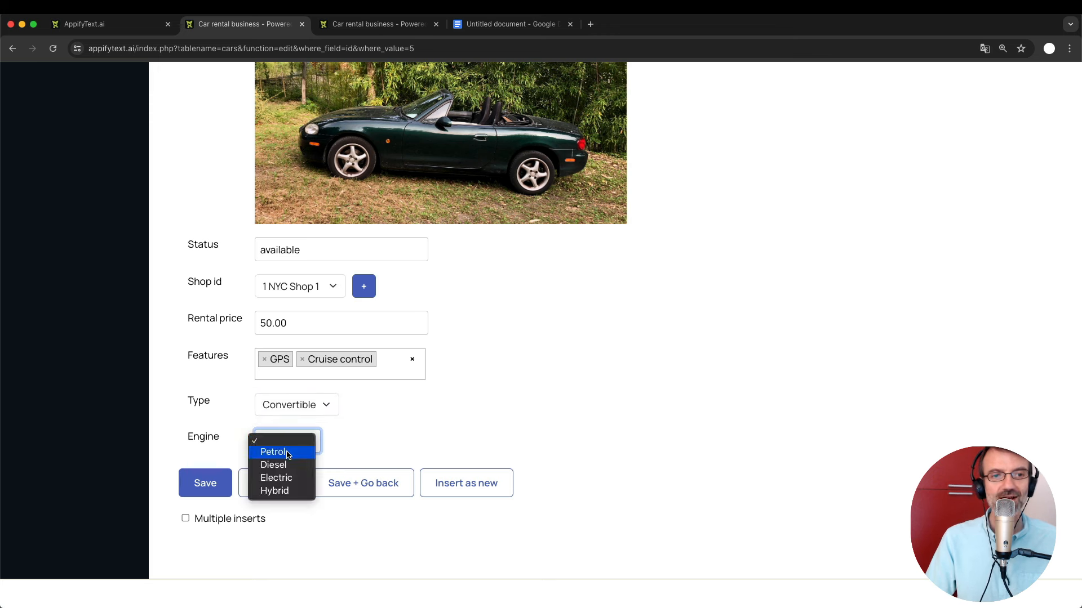
{"action": "left_click", "coordinate": [287, 452]}
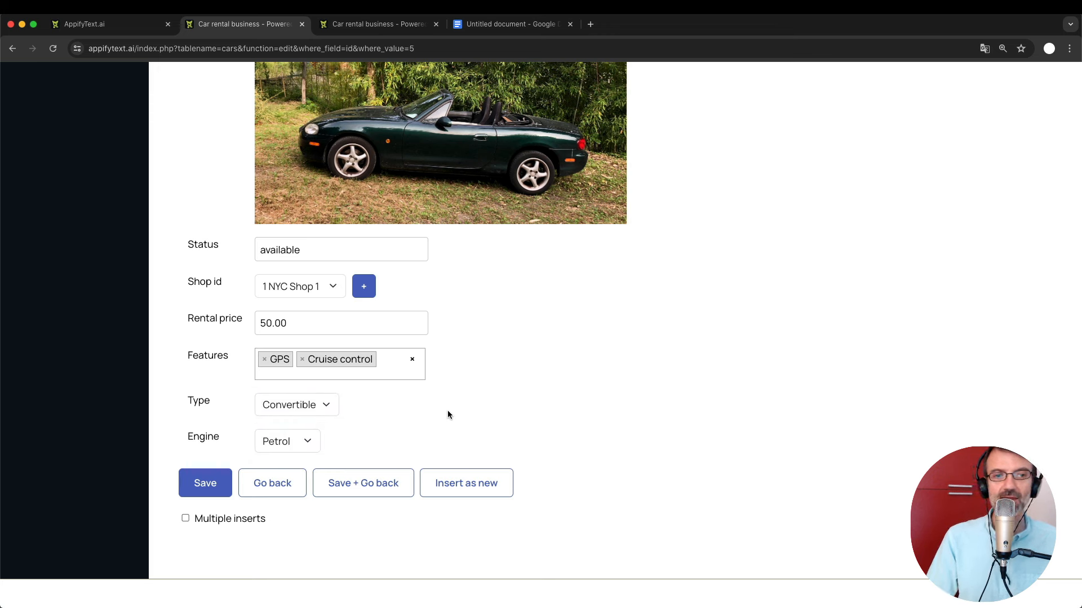
{"action": "left_click", "coordinate": [207, 482]}
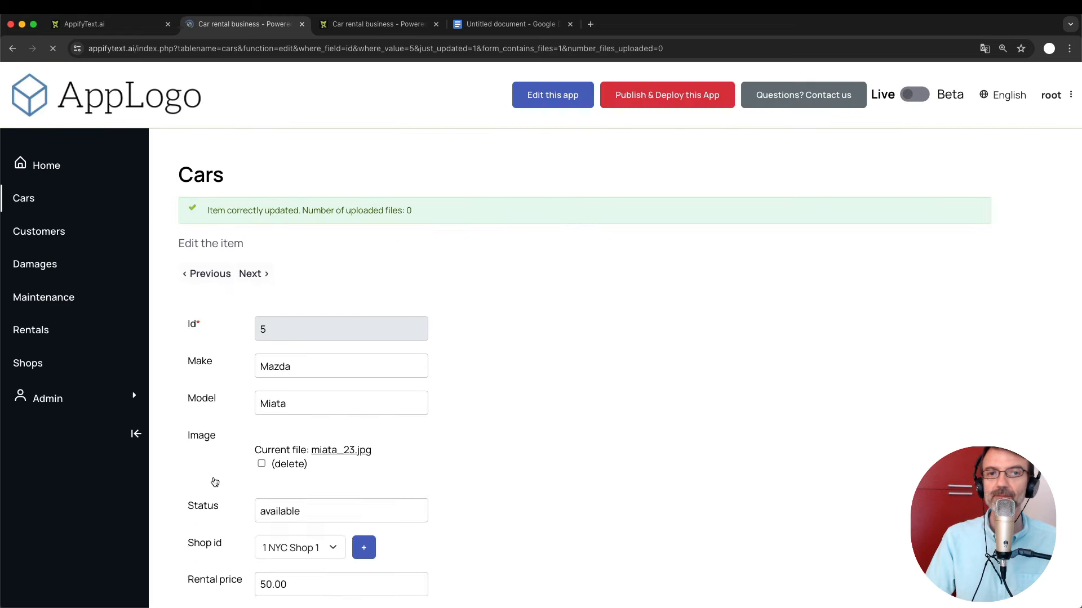
{"action": "scroll", "coordinate": [214, 482], "scroll_direction": "down", "scroll_amount": 5}
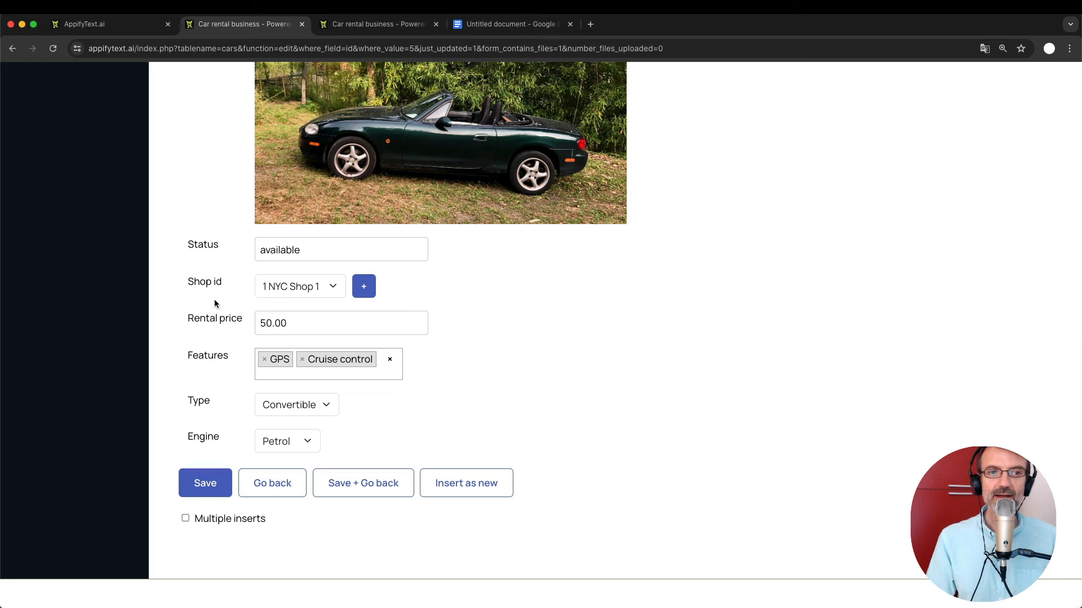
{"action": "left_click", "coordinate": [488, 22]}
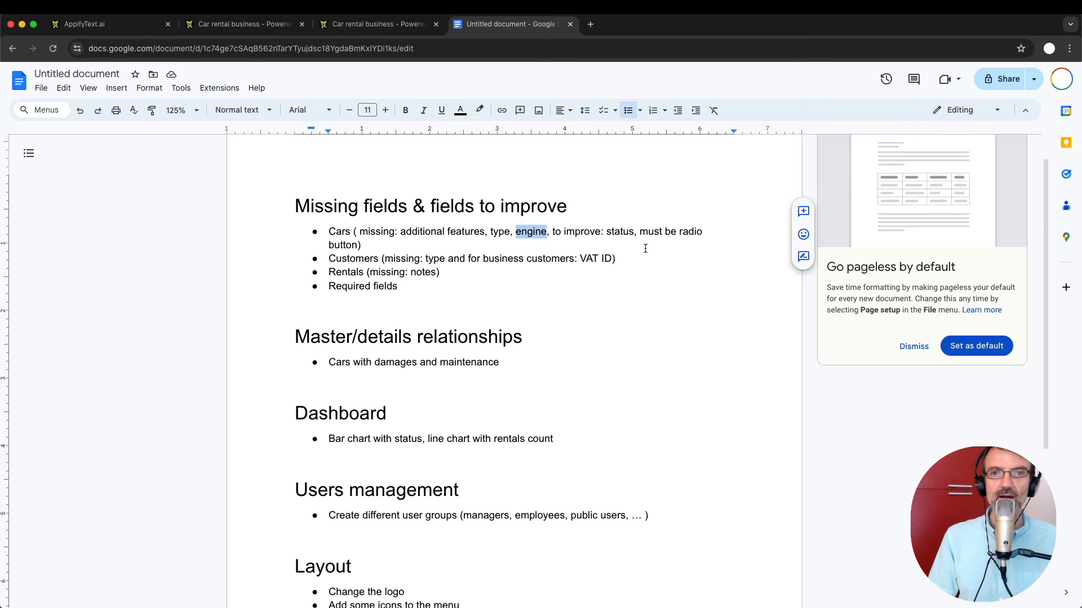
Highlight 'status' in the Cars notes, then go back to the cars form configurator.
{"action": "double_click", "coordinate": [612, 231]}
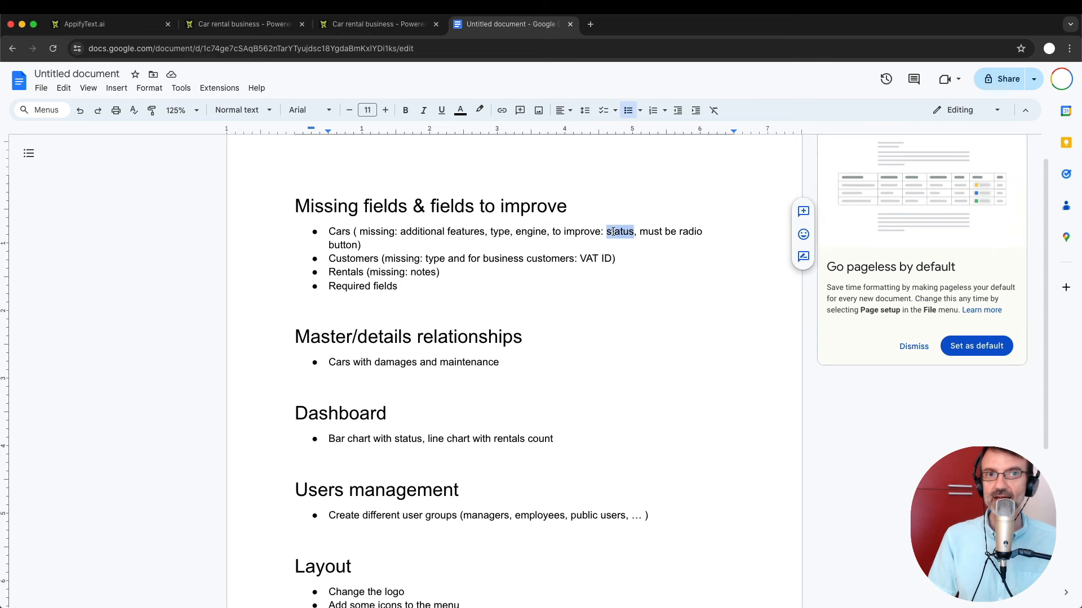
{"action": "left_click", "coordinate": [350, 24]}
{"action": "scroll", "coordinate": [212, 334], "scroll_direction": "down", "scroll_amount": 3}
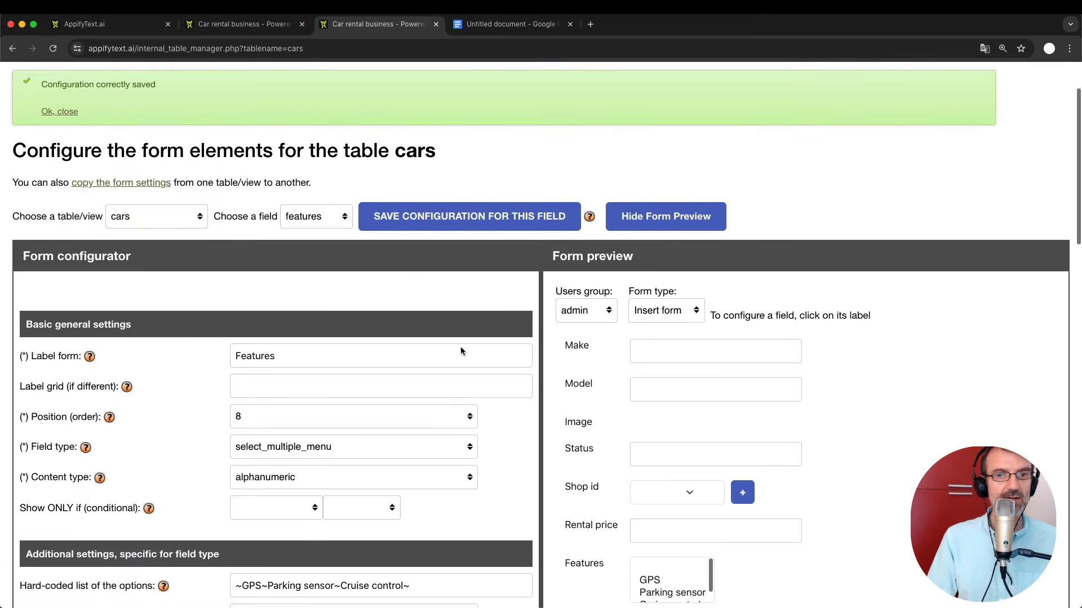
Change the Status field type to select_single_radio.
{"action": "left_click", "coordinate": [582, 449]}
{"action": "scroll", "coordinate": [329, 474], "scroll_direction": "down", "scroll_amount": 6}
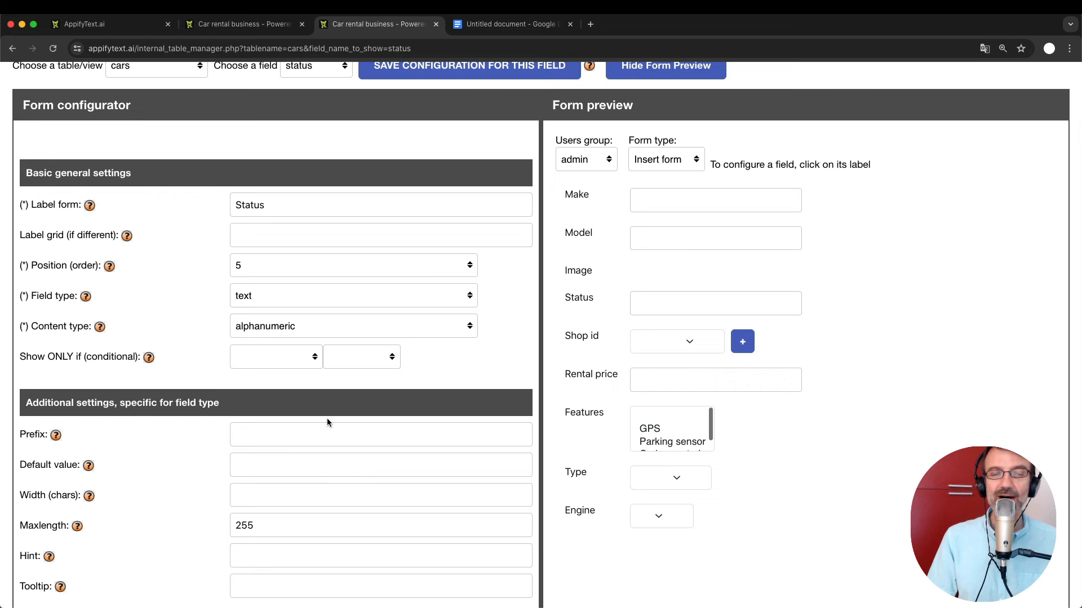
{"action": "left_click", "coordinate": [256, 298]}
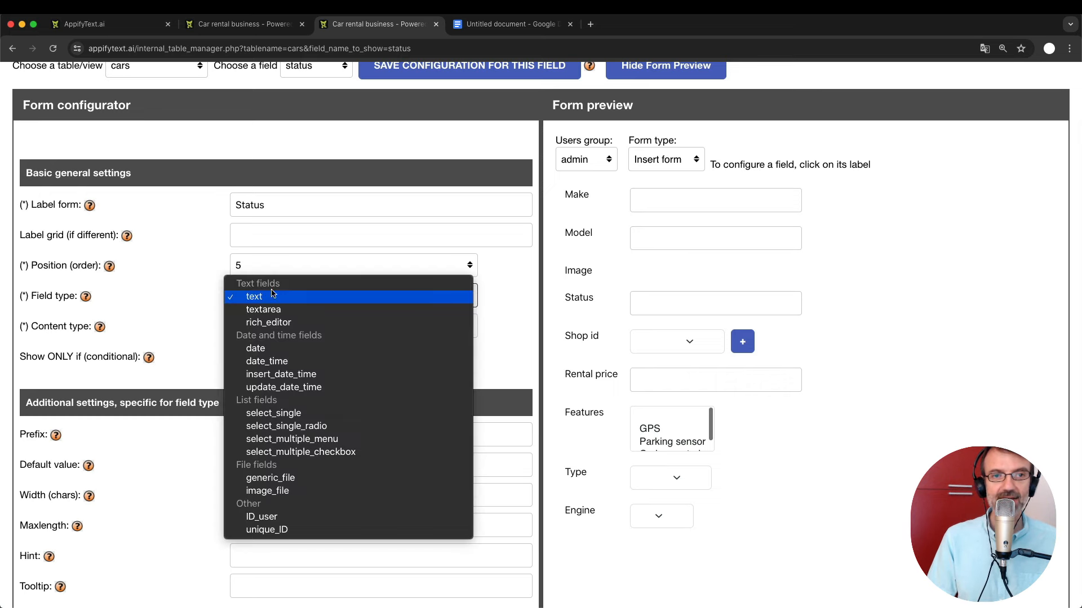
{"action": "left_click", "coordinate": [309, 428]}
{"action": "scroll", "coordinate": [507, 463], "scroll_direction": "down", "scroll_amount": 2}
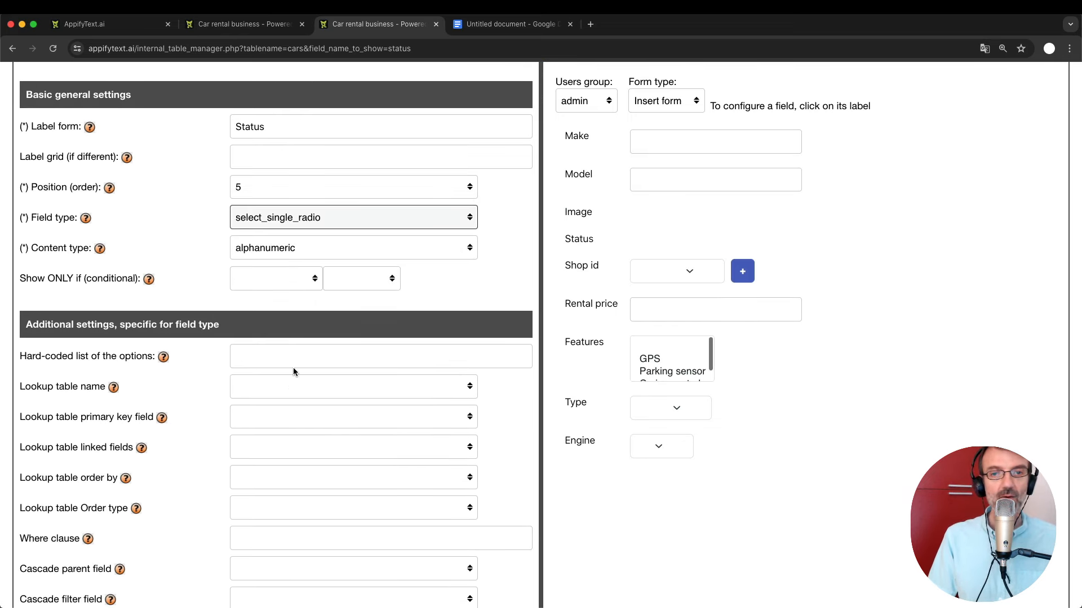
Paste the help's example ~teacher~manager~student~ into Status's hard-coded options.
{"action": "left_click", "coordinate": [163, 358]}
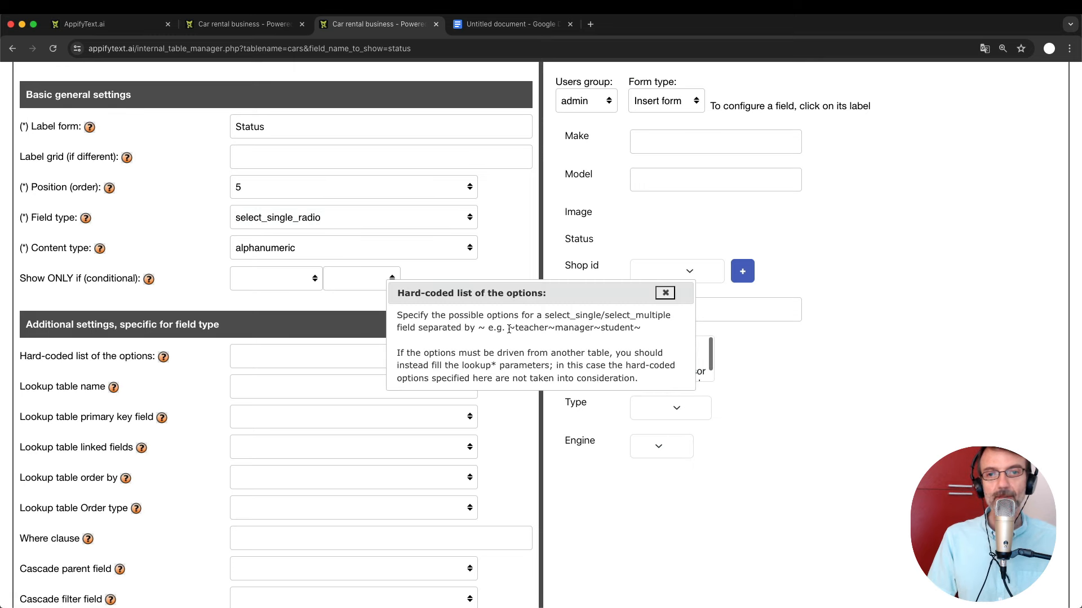
{"action": "left_click_drag", "start_coordinate": [509, 328], "coordinate": [640, 328]}
{"action": "key", "text": "super+c"}
{"action": "left_click", "coordinate": [666, 293]}
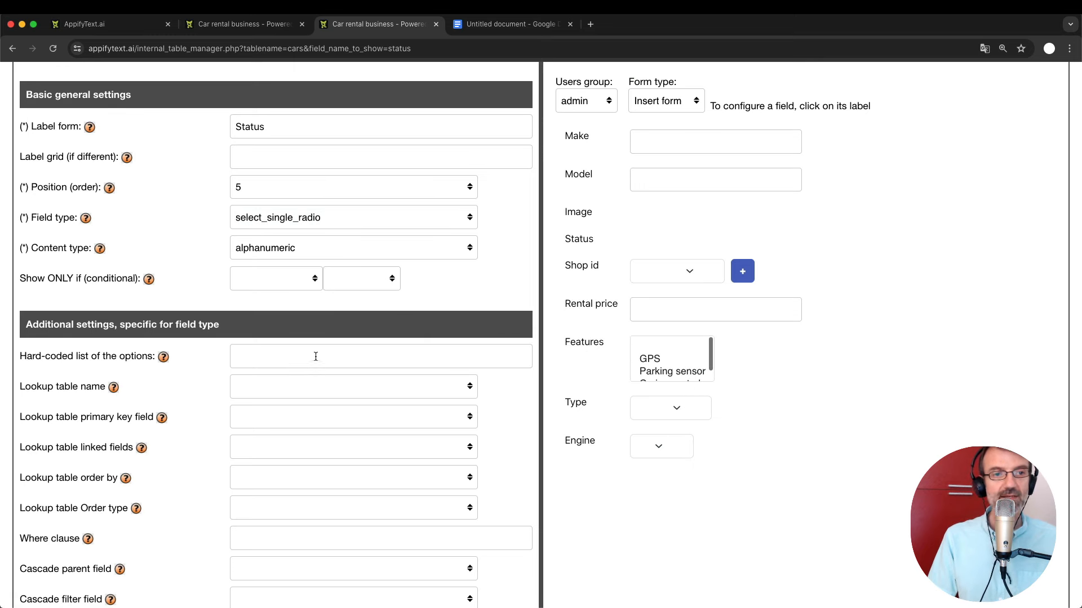
{"action": "left_click", "coordinate": [280, 360]}
{"action": "key", "text": "super+v"}
{"action": "double_click", "coordinate": [256, 360]}
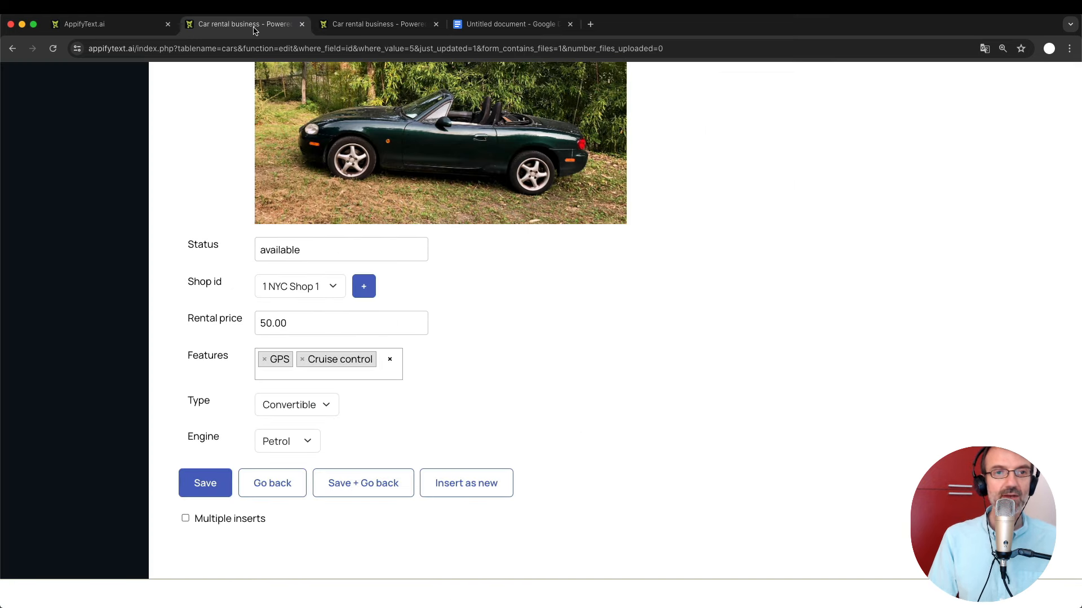
Look over the list of all cars in the car rental app.
{"action": "left_click", "coordinate": [248, 24]}
{"action": "scroll", "coordinate": [333, 291], "scroll_direction": "up", "scroll_amount": 4}
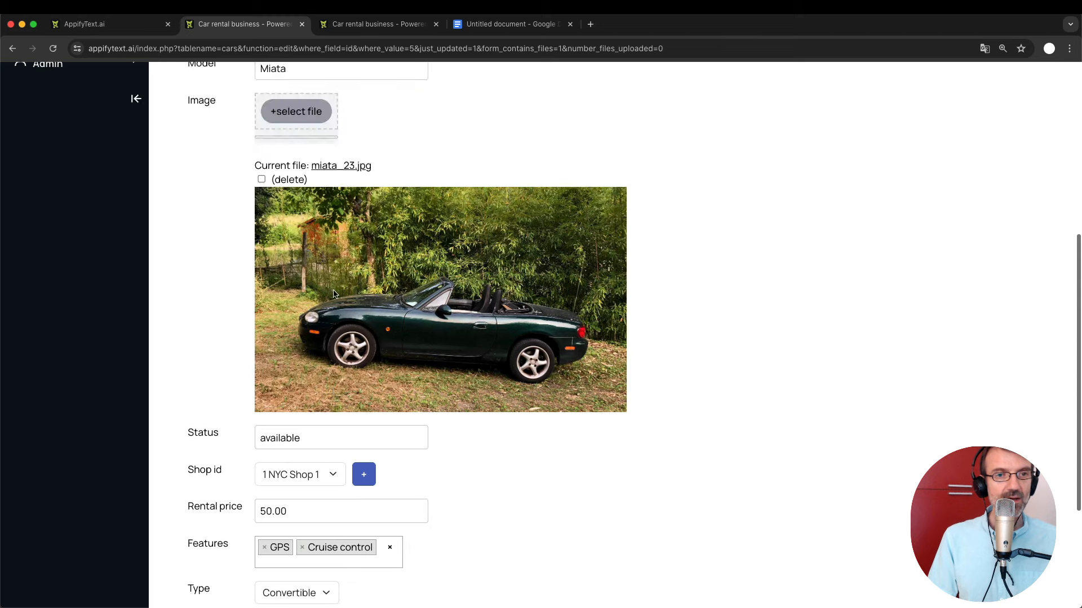
{"action": "scroll", "coordinate": [333, 292], "scroll_direction": "up", "scroll_amount": 6}
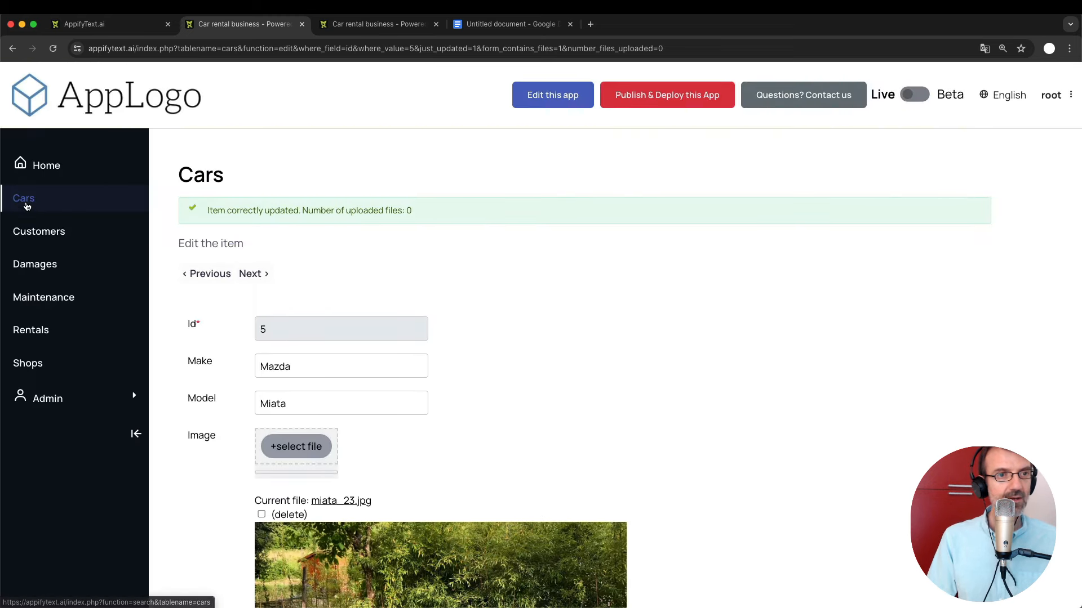
{"action": "left_click", "coordinate": [26, 203]}
{"action": "scroll", "coordinate": [627, 512], "scroll_direction": "down", "scroll_amount": 2}
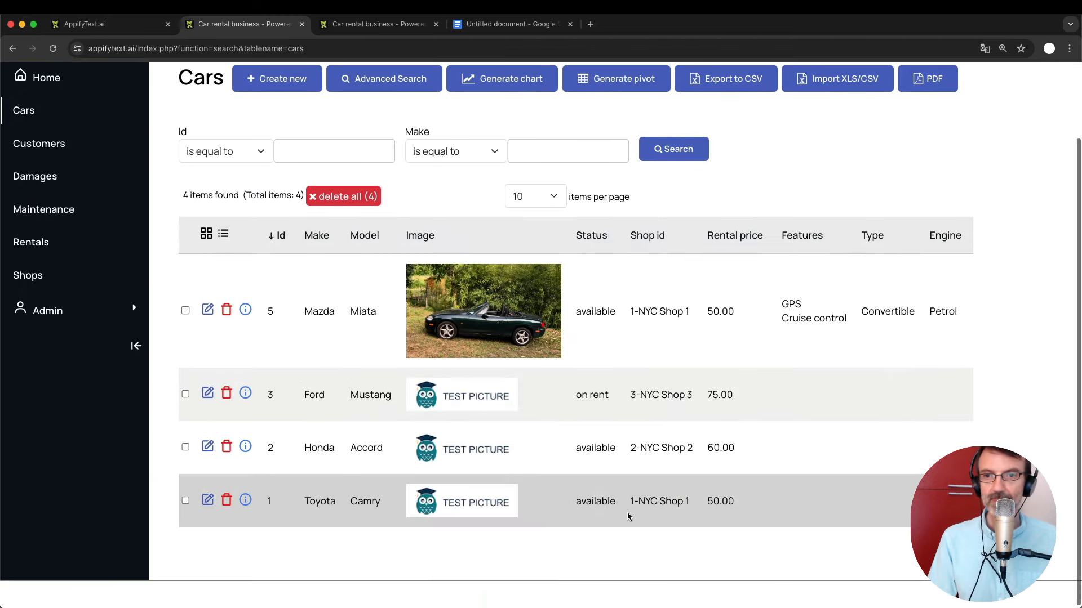
Replace the example options with on rent, available and in repair, and save.
{"action": "left_click", "coordinate": [376, 24]}
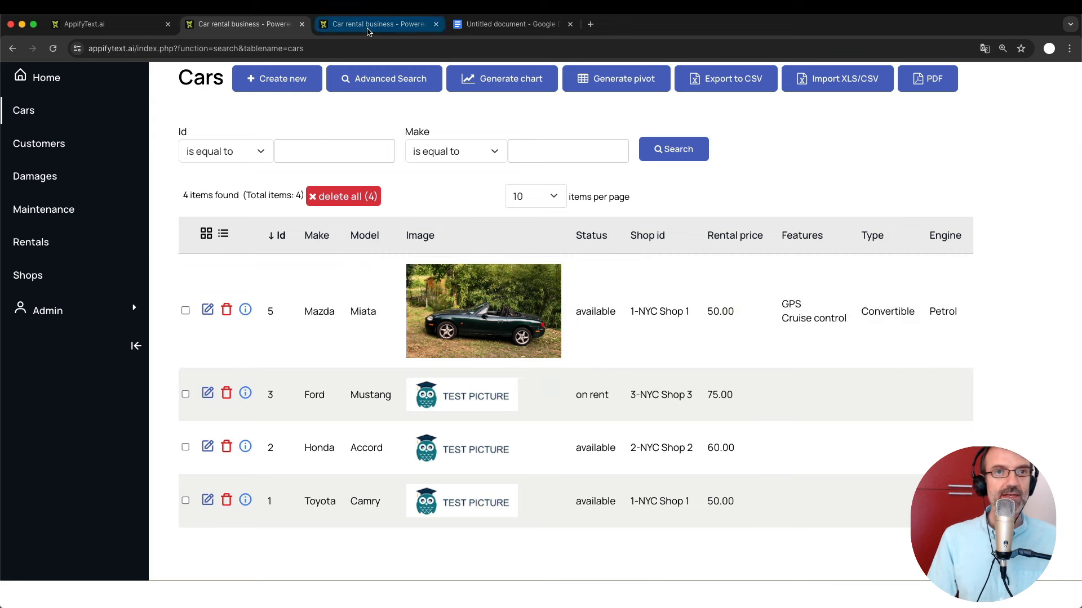
{"action": "type", "text": "on rent~manager~student~"}
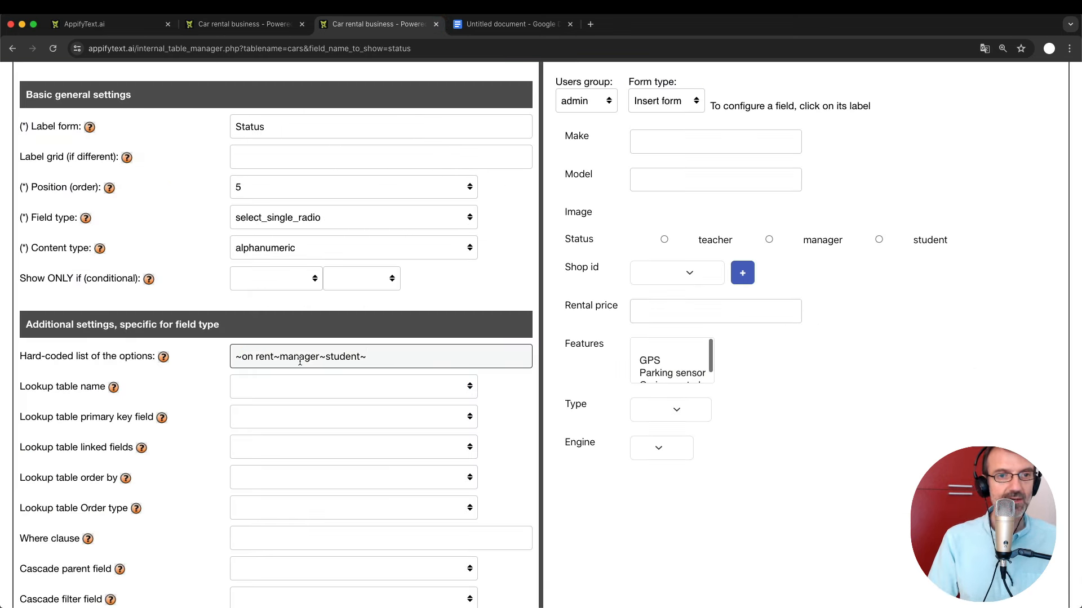
{"action": "double_click", "coordinate": [299, 359]}
{"action": "type", "text": "ava"}
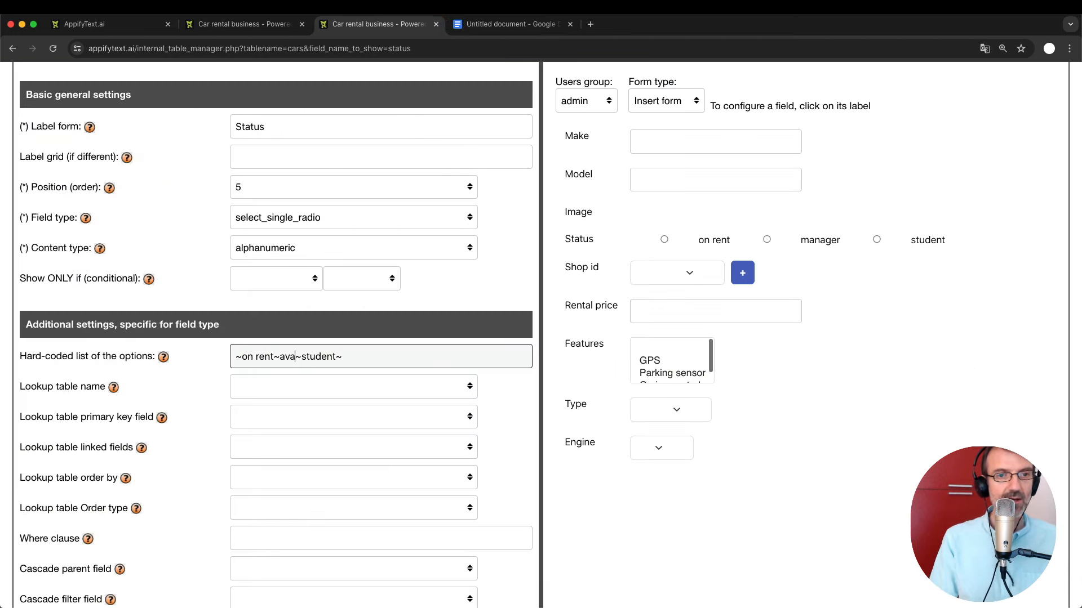
{"action": "type", "text": "ilable"}
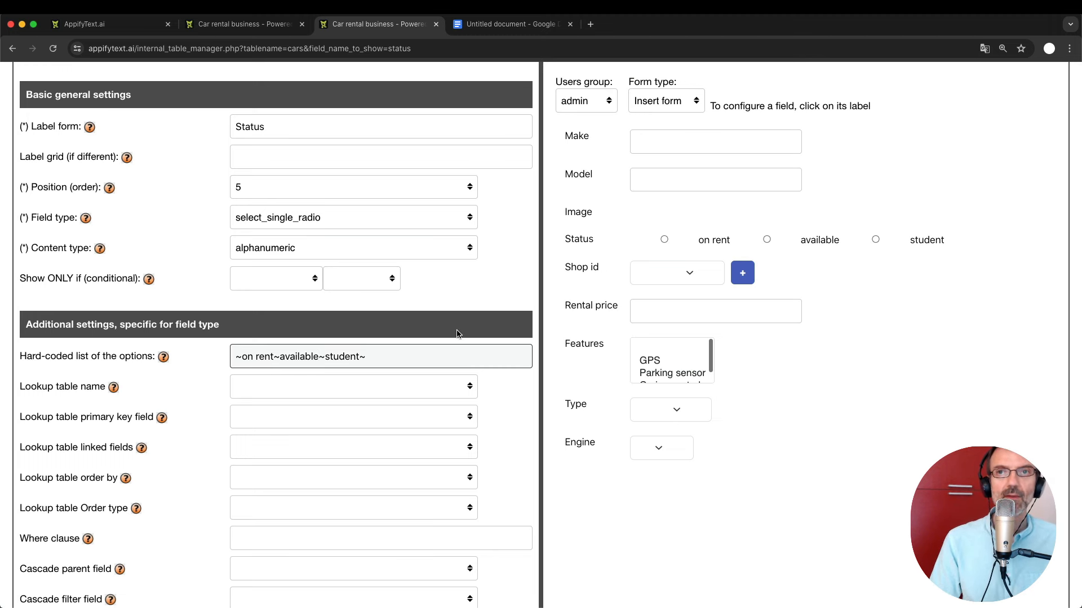
{"action": "double_click", "coordinate": [340, 358]}
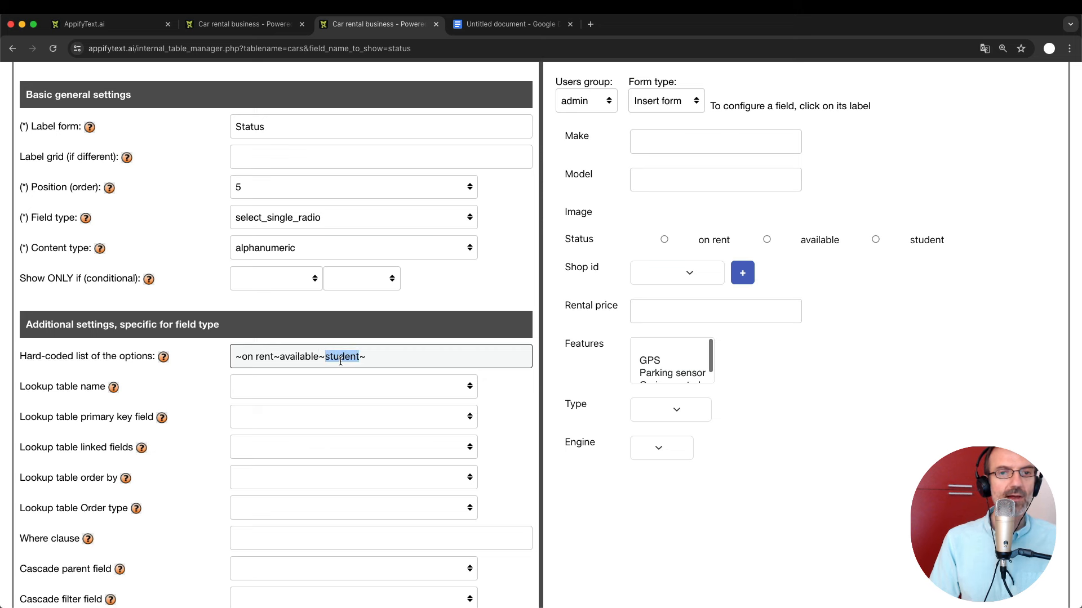
{"action": "type", "text": "in repair"}
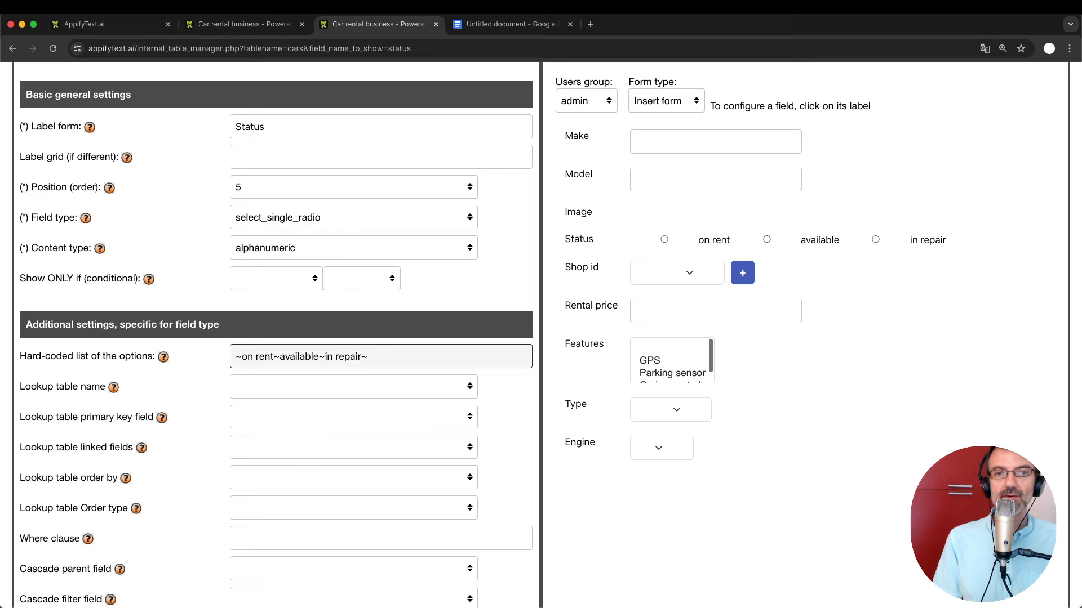
{"action": "key", "text": "Return"}
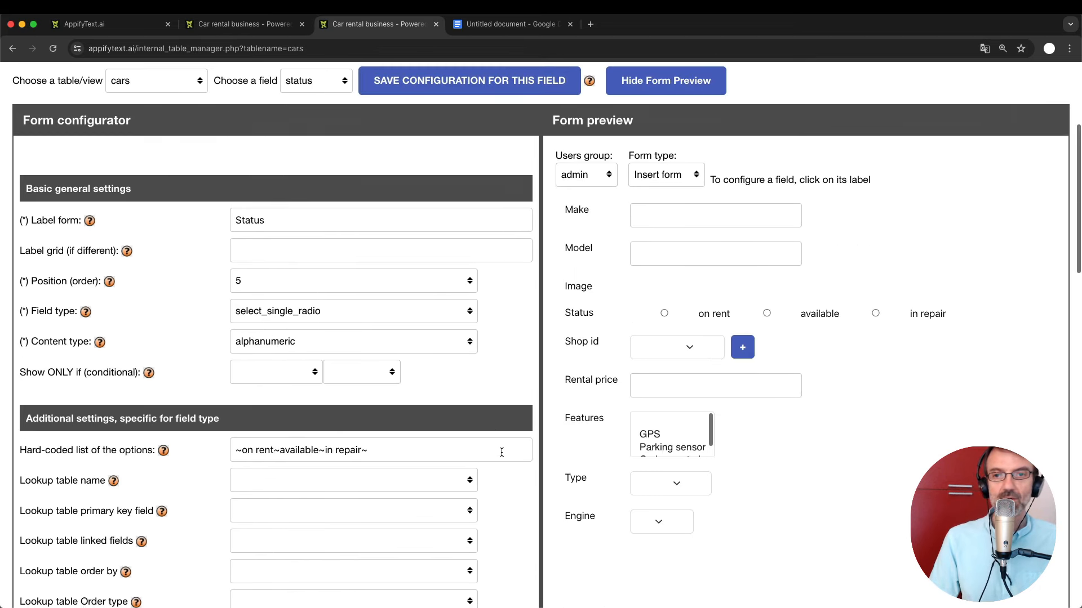
Edit the Mazda Miata record and set its Status radio to in repair.
{"action": "left_click", "coordinate": [228, 24]}
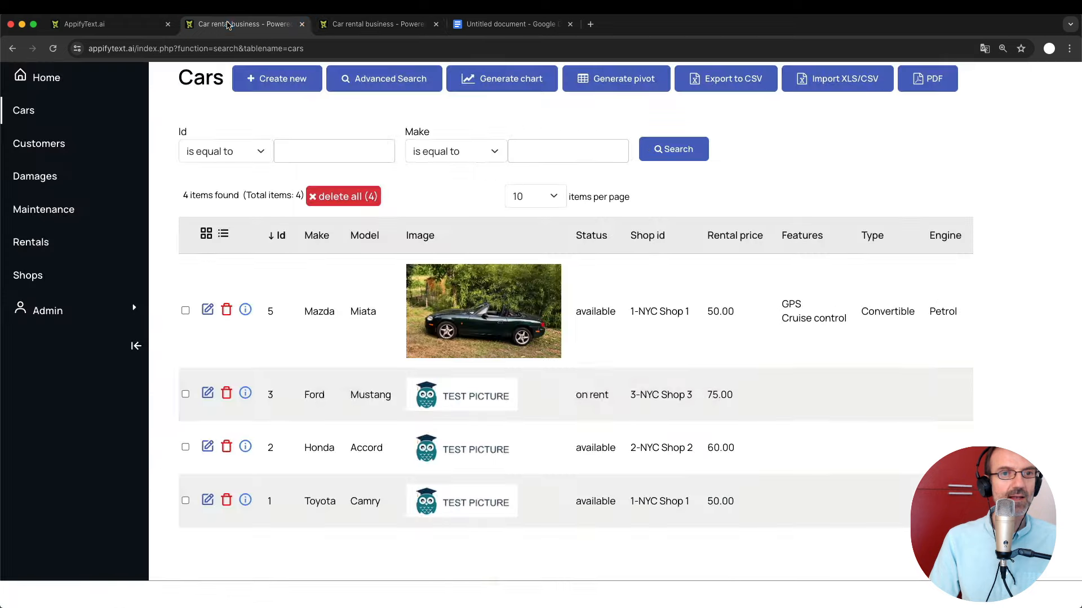
{"action": "left_click", "coordinate": [207, 310]}
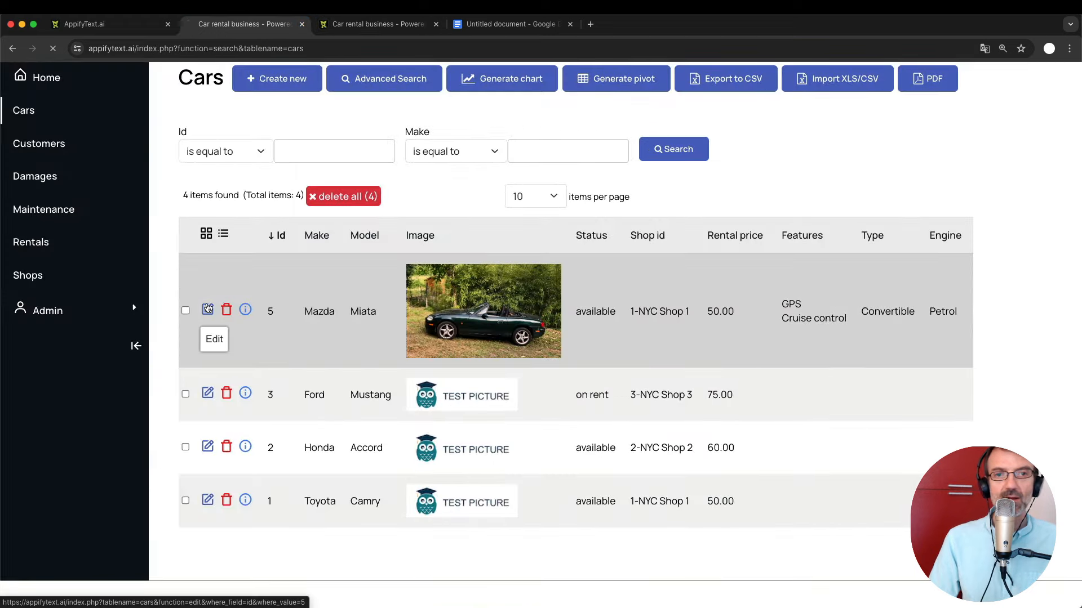
{"action": "scroll", "coordinate": [557, 464], "scroll_direction": "down", "scroll_amount": 5}
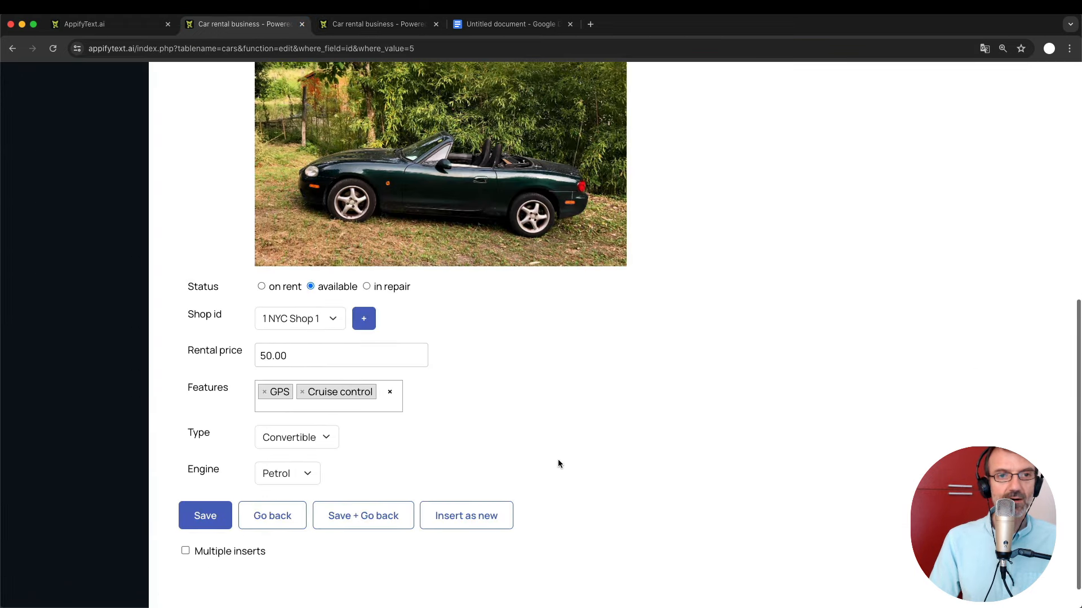
{"action": "left_click", "coordinate": [260, 286]}
{"action": "left_click", "coordinate": [310, 287]}
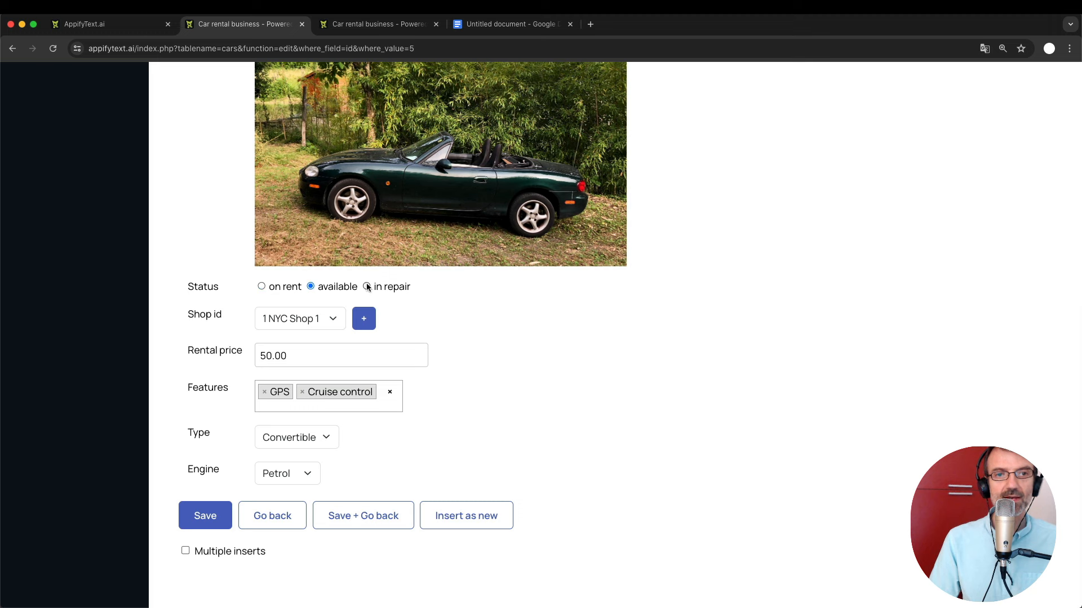
{"action": "left_click", "coordinate": [366, 287]}
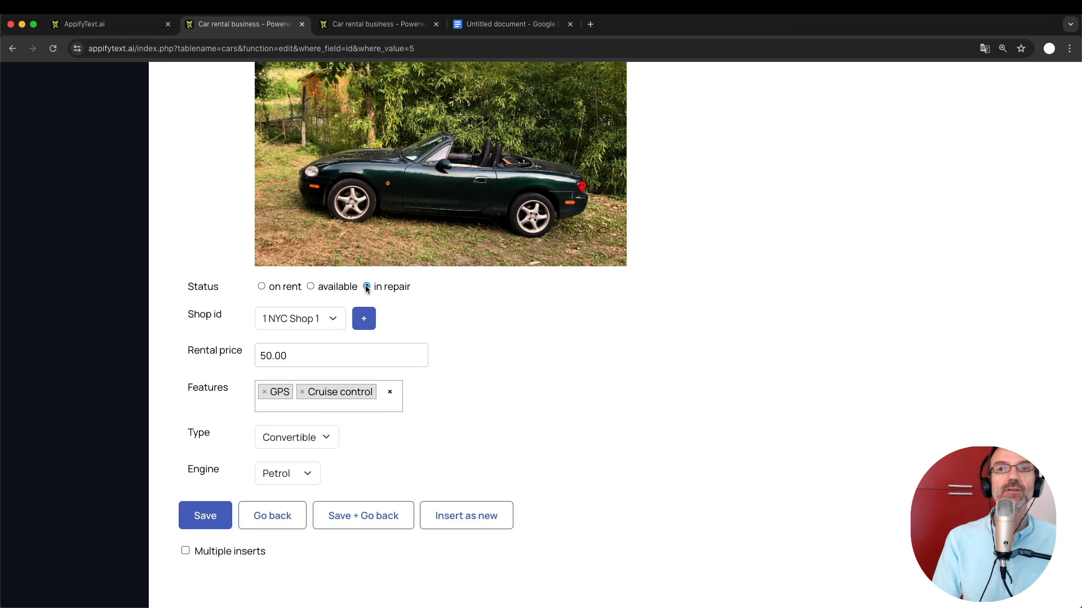
{"action": "left_click", "coordinate": [502, 30]}
Clear the text selection in the Google Docs notes on missing fields.
{"action": "left_click", "coordinate": [412, 362]}
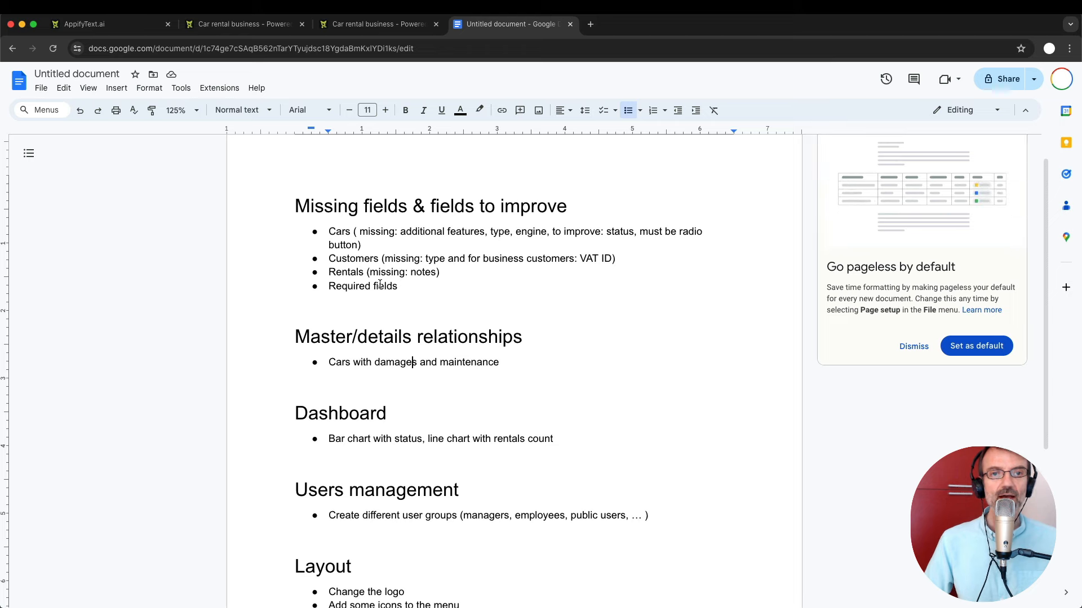
Go to the Data tables and add a new customers field named 'type'.
{"action": "left_click", "coordinate": [382, 22]}
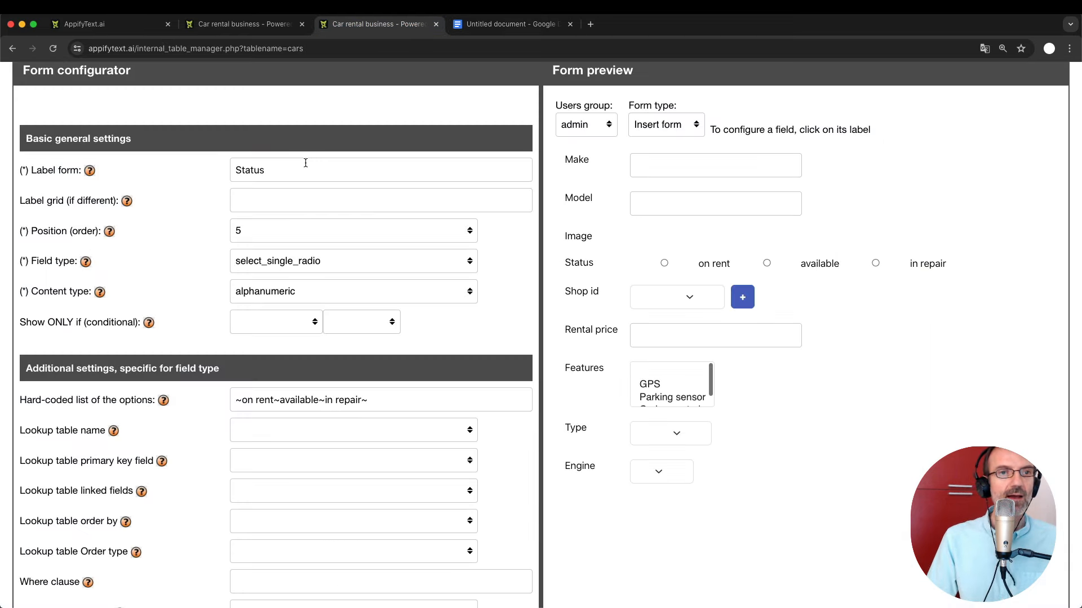
{"action": "scroll", "coordinate": [89, 136], "scroll_direction": "up", "scroll_amount": 4}
{"action": "left_click", "coordinate": [63, 126]}
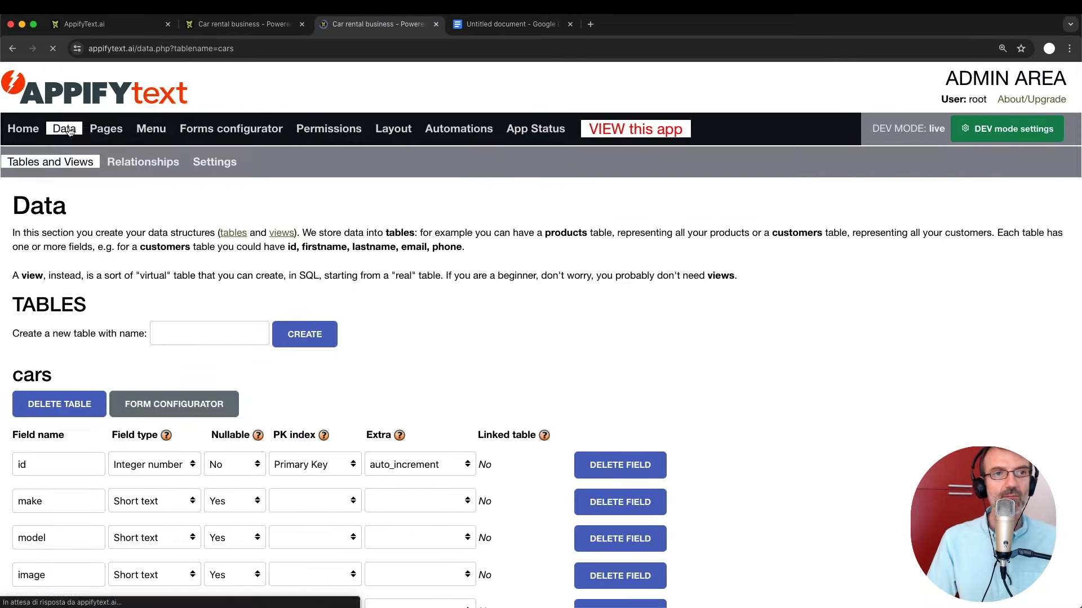
{"action": "scroll", "coordinate": [176, 307], "scroll_direction": "down", "scroll_amount": 15}
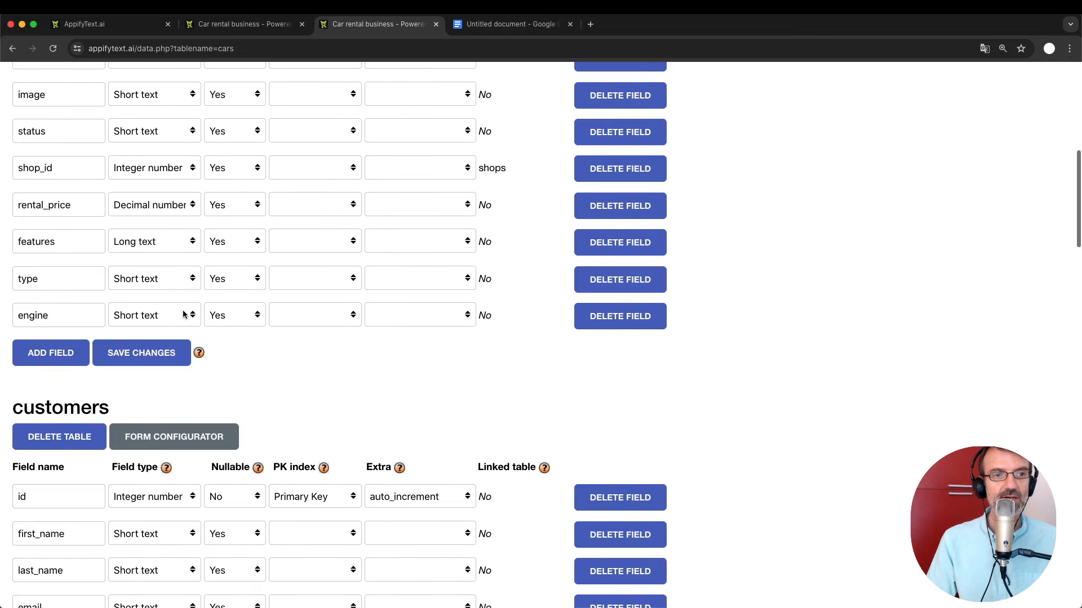
{"action": "left_click", "coordinate": [56, 460]}
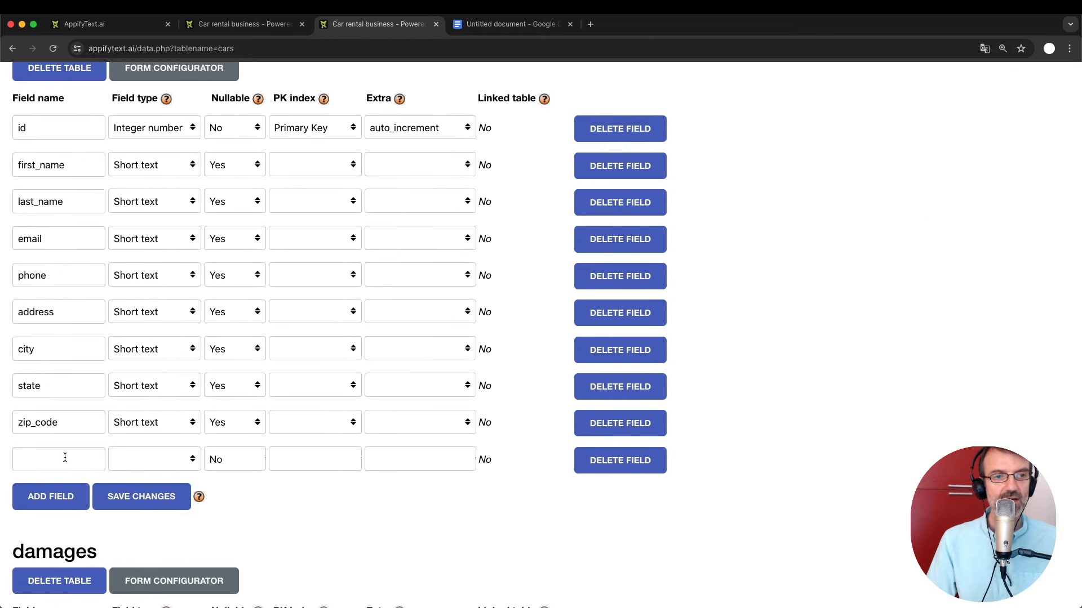
{"action": "left_click", "coordinate": [54, 460]}
{"action": "type", "text": "type"}
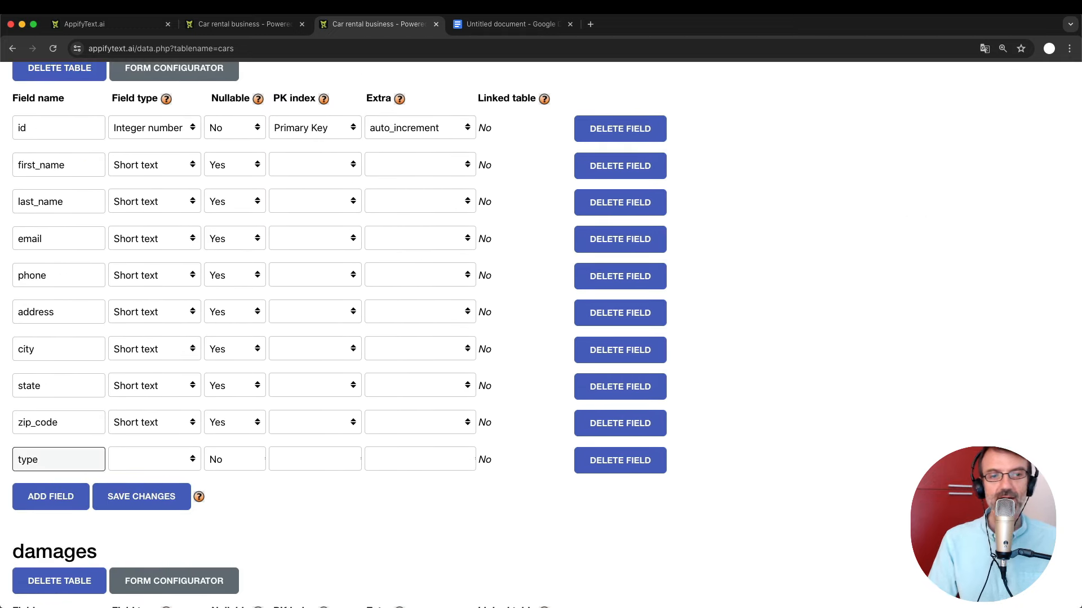
Make the type field Short text with Nullable set to Yes.
{"action": "left_click", "coordinate": [172, 463]}
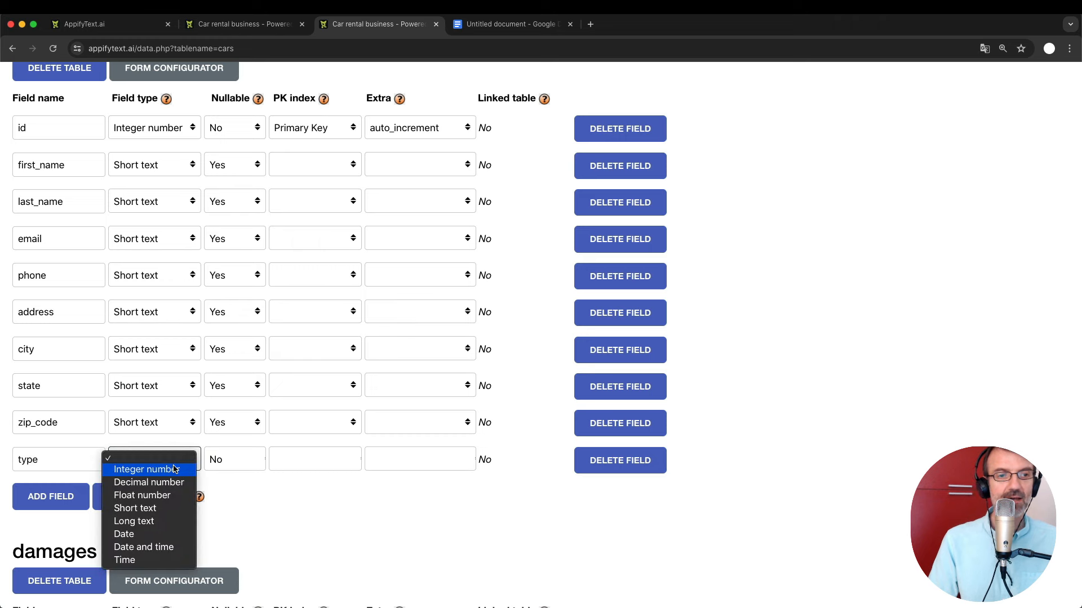
{"action": "left_click", "coordinate": [172, 508]}
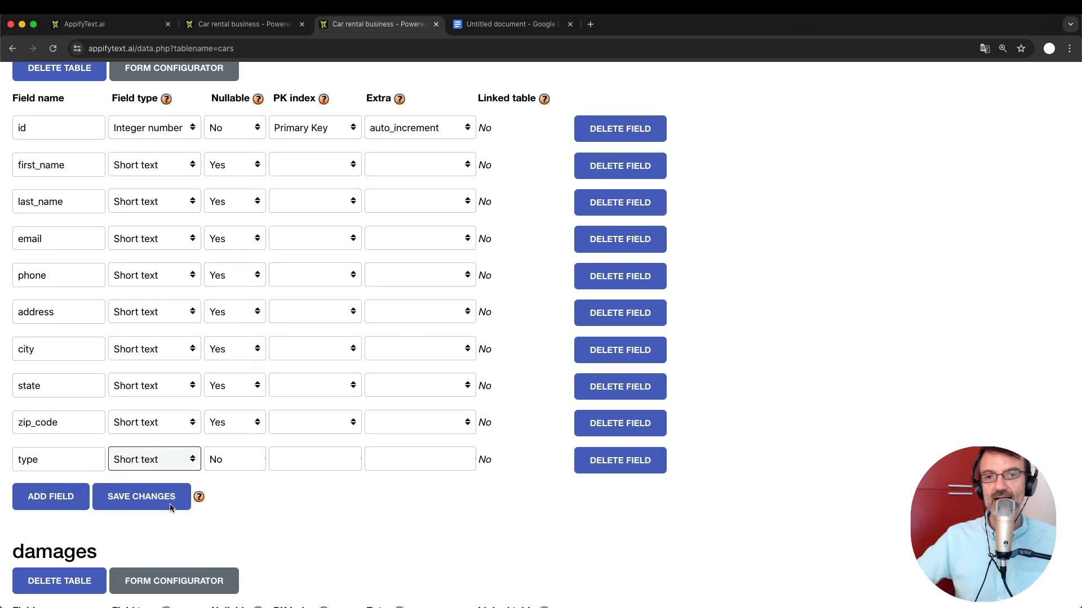
{"action": "left_click", "coordinate": [221, 461]}
{"action": "left_click", "coordinate": [221, 460]}
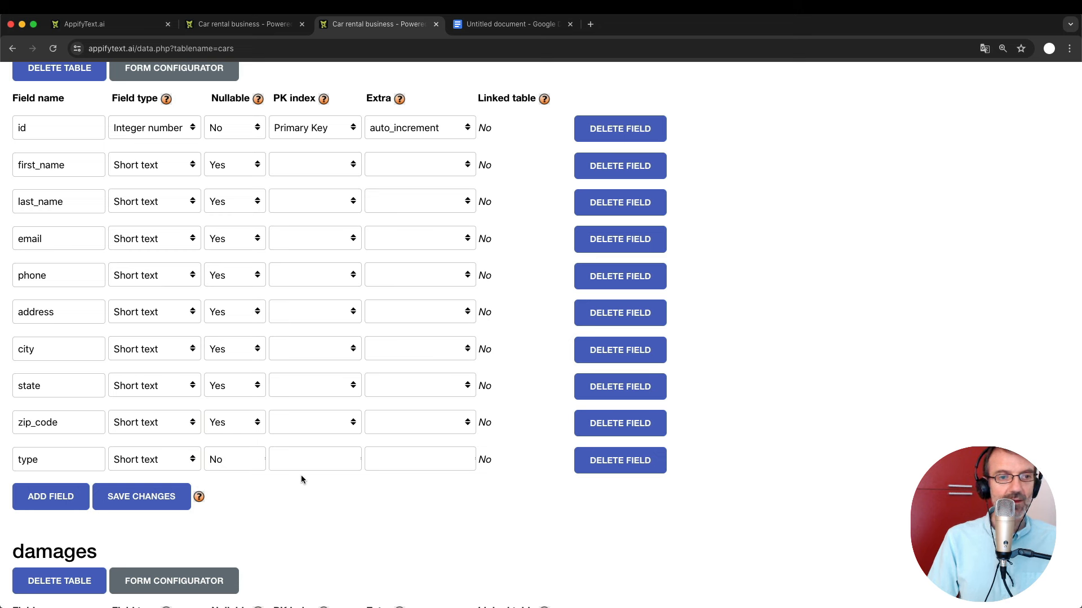
{"action": "left_click", "coordinate": [232, 451]}
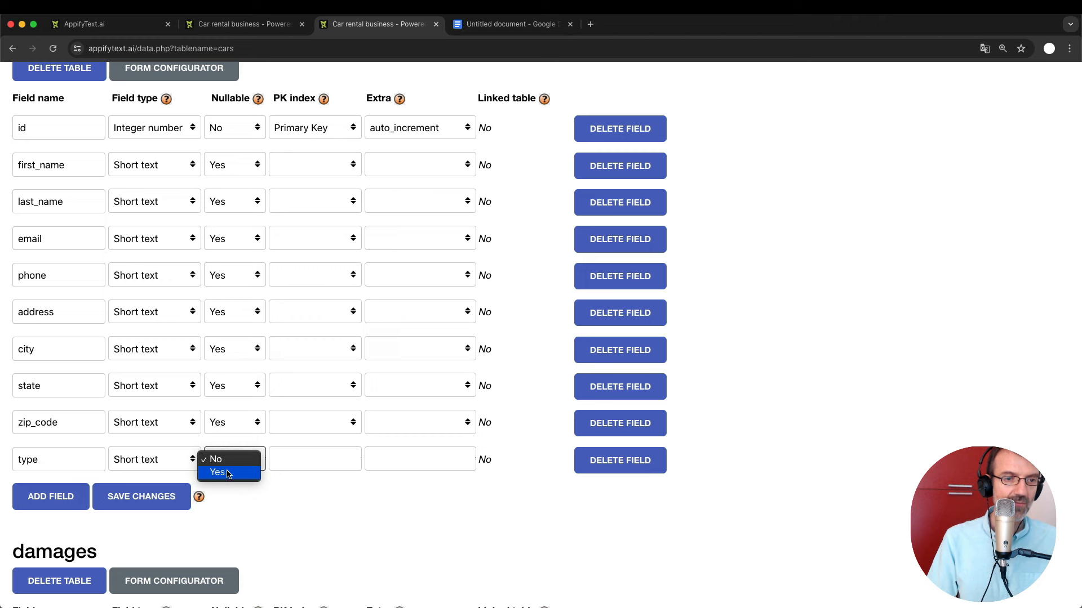
{"action": "left_click", "coordinate": [226, 470]}
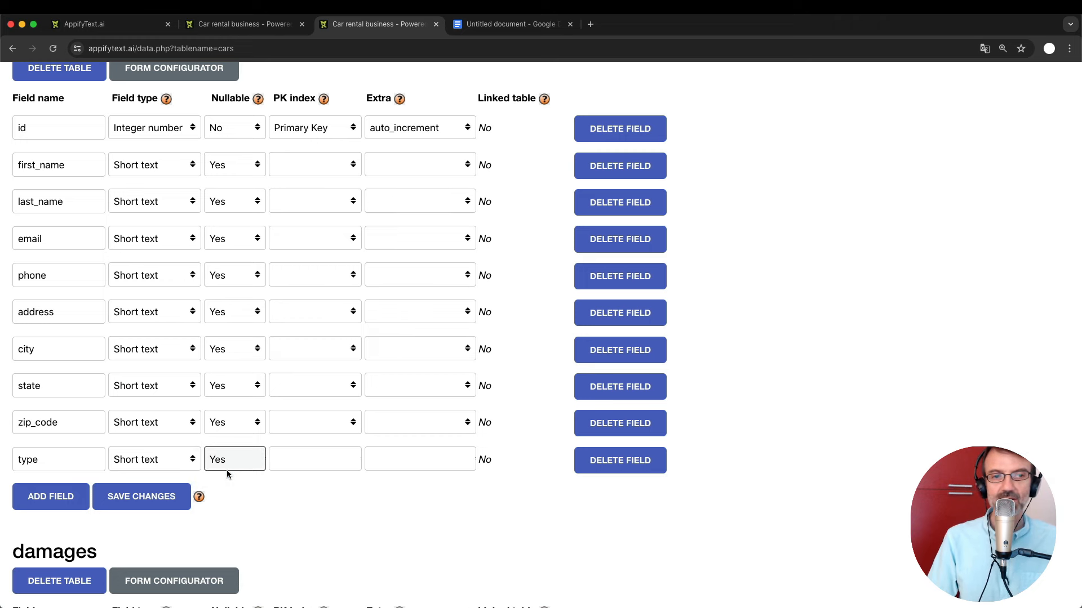
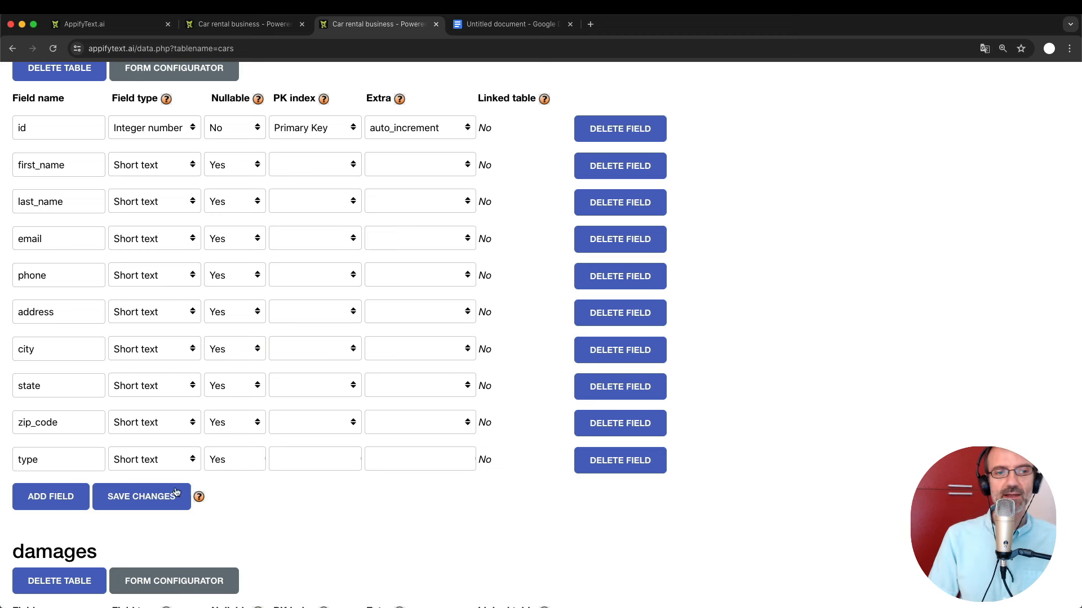
Save the customers table fields so the new nullable short-text type field is stored.
{"action": "left_click", "coordinate": [136, 497]}
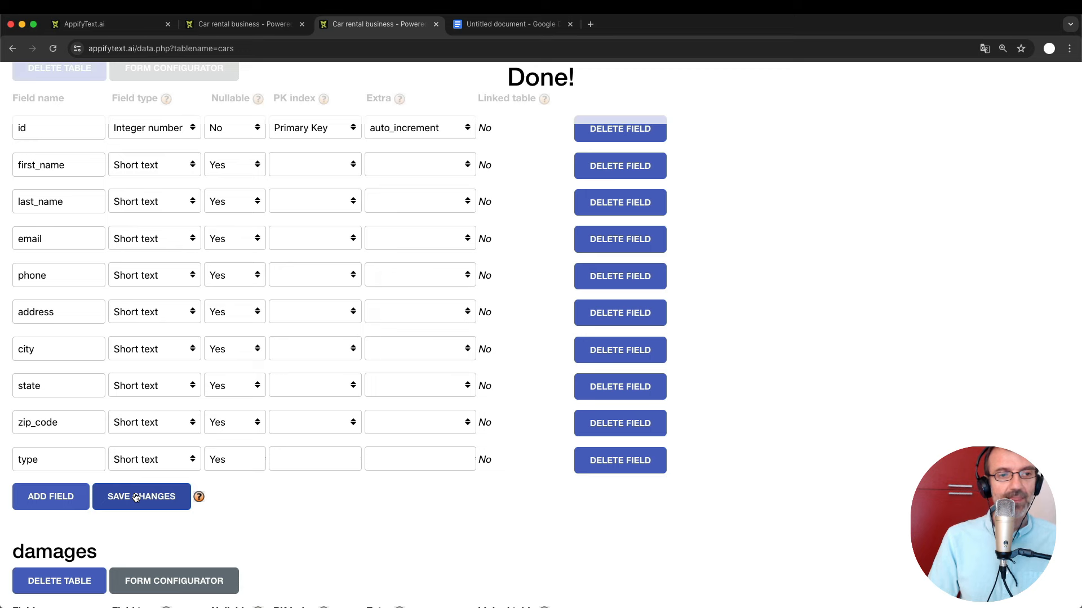
{"action": "scroll", "coordinate": [136, 498], "scroll_direction": "down", "scroll_amount": 2}
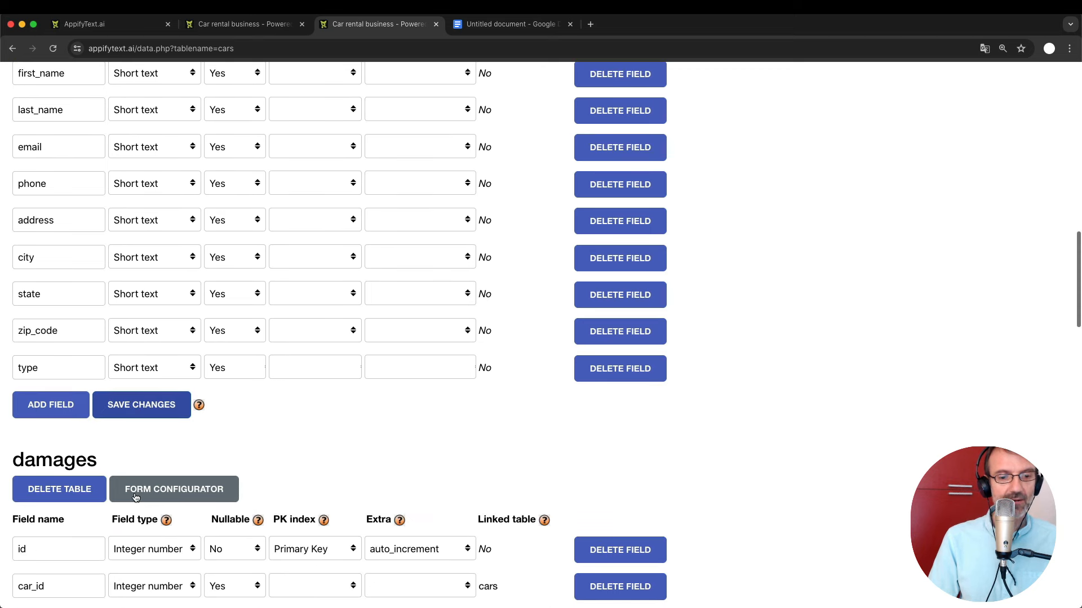
{"action": "scroll", "coordinate": [135, 497], "scroll_direction": "up", "scroll_amount": 6}
{"action": "scroll", "coordinate": [135, 494], "scroll_direction": "down", "scroll_amount": 5}
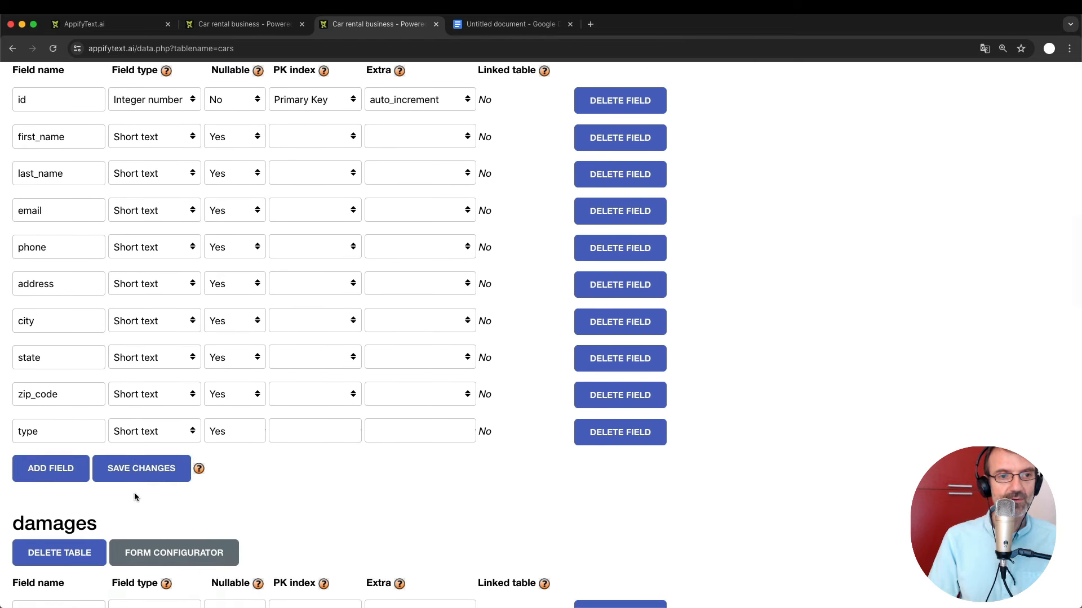
{"action": "scroll", "coordinate": [135, 495], "scroll_direction": "up", "scroll_amount": 3}
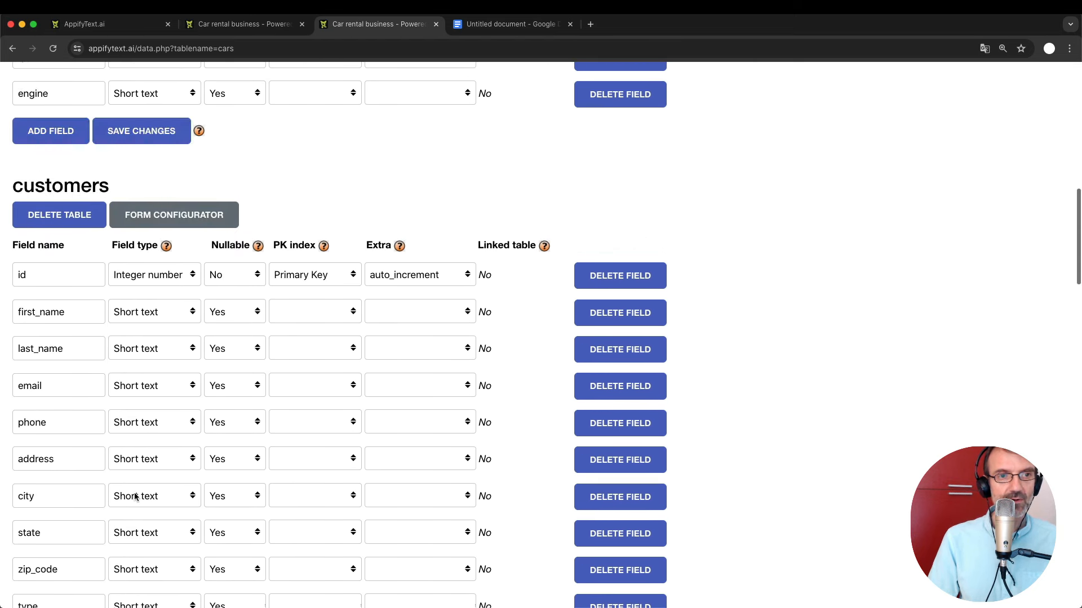
In the customers form configurator, make the type field alphanumeric with Field type select_single_radio.
{"action": "left_click", "coordinate": [161, 223]}
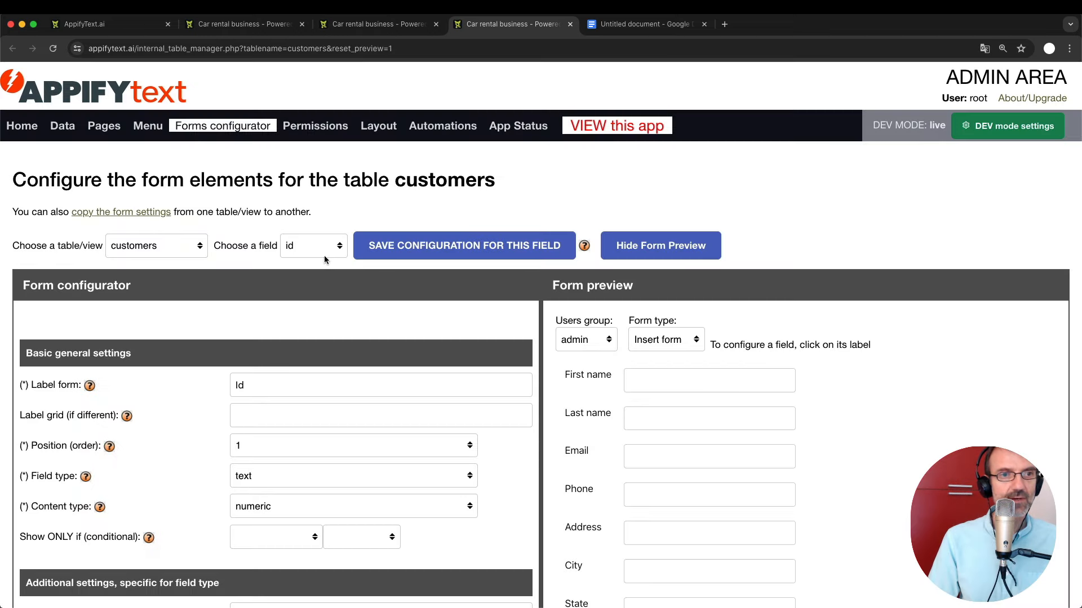
{"action": "left_click", "coordinate": [302, 245]}
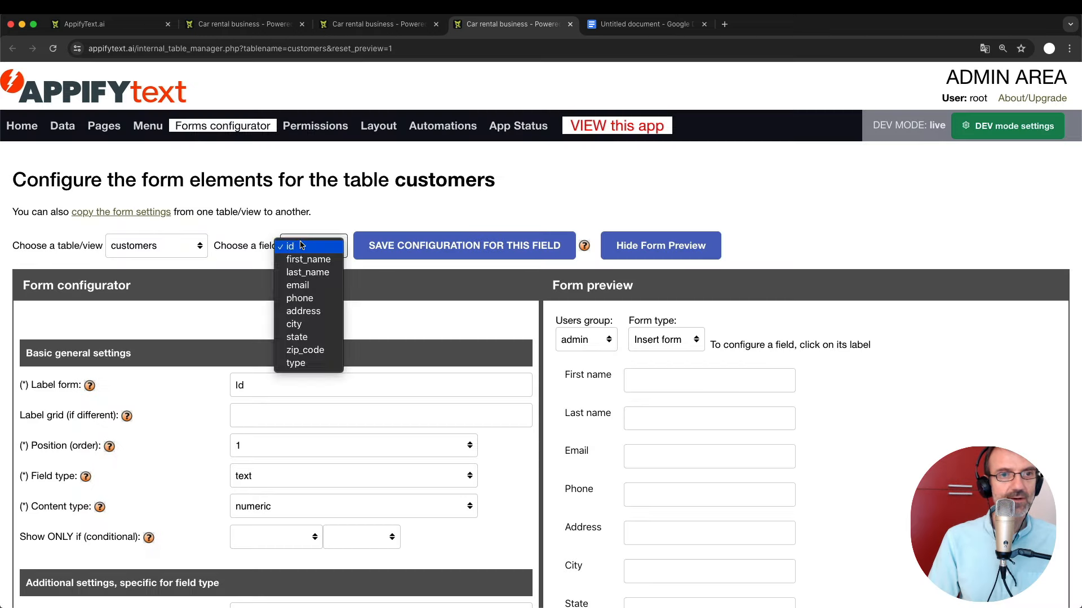
{"action": "left_click", "coordinate": [307, 364]}
{"action": "scroll", "coordinate": [272, 439], "scroll_direction": "down", "scroll_amount": 3}
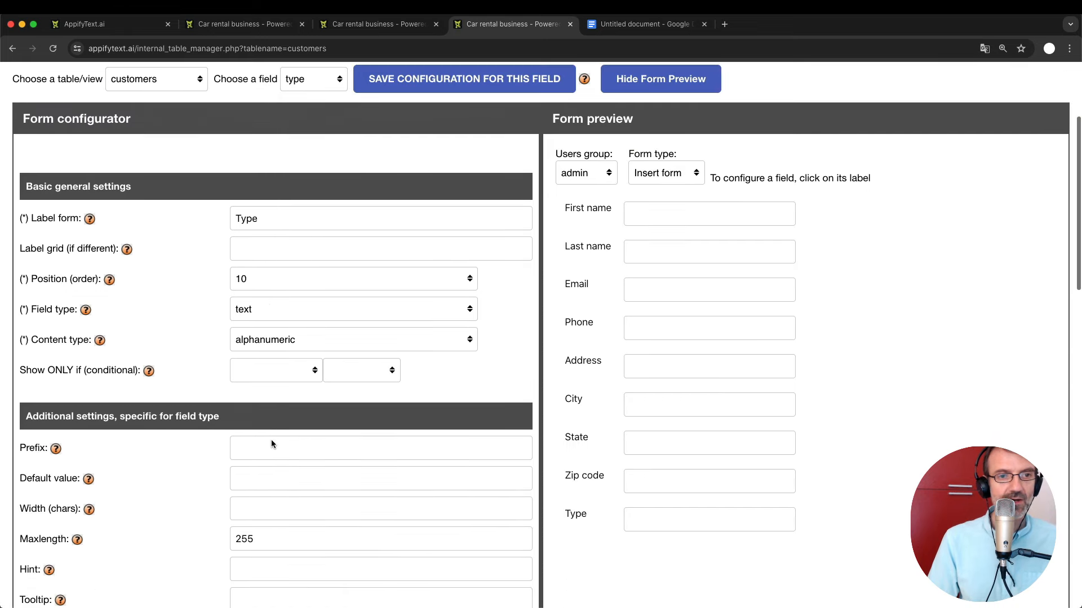
{"action": "left_click", "coordinate": [266, 337]}
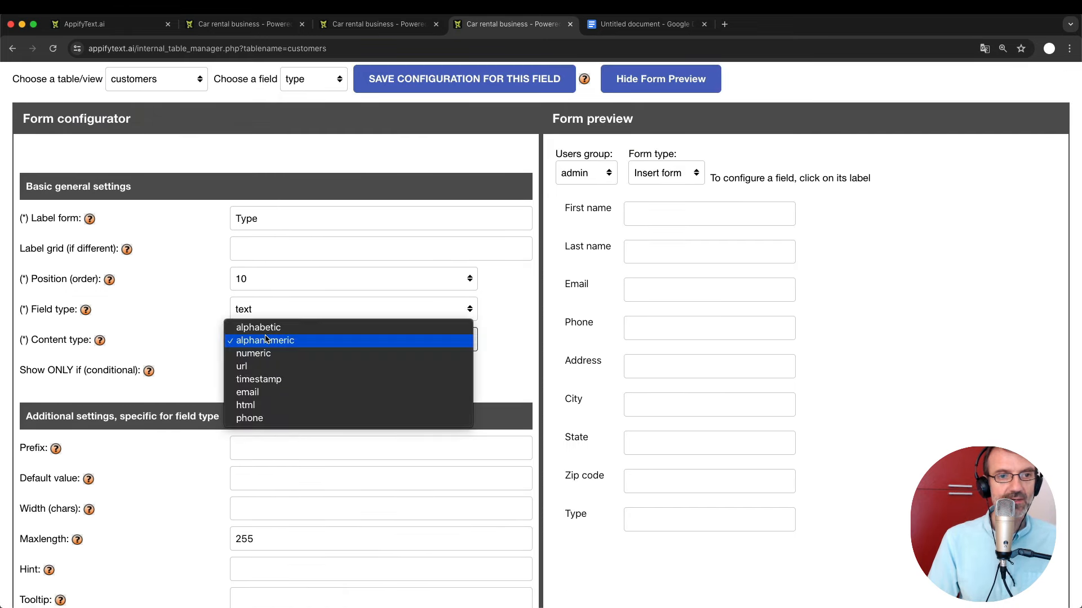
{"action": "left_click", "coordinate": [265, 338]}
{"action": "left_click", "coordinate": [248, 309]}
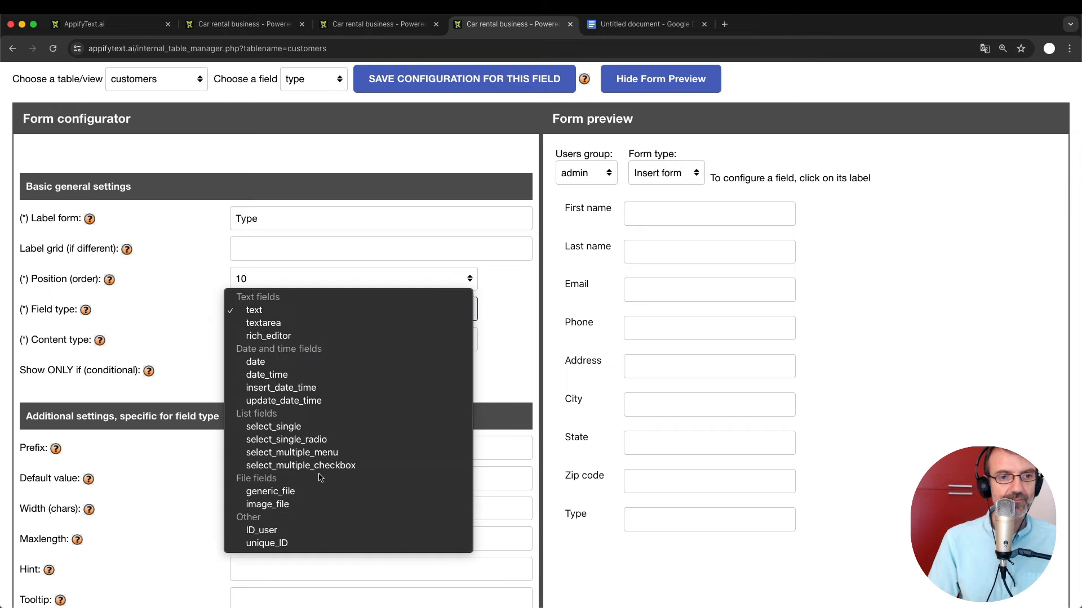
{"action": "left_click", "coordinate": [285, 440]}
{"action": "scroll", "coordinate": [278, 493], "scroll_direction": "down", "scroll_amount": 2}
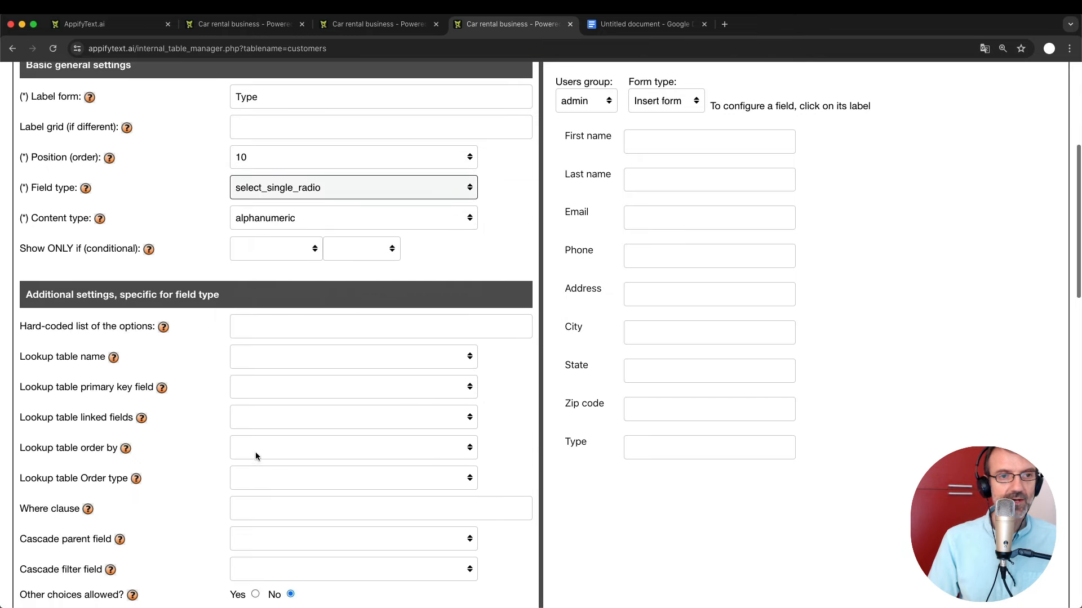
Enter hard-coded options ~individual~business~ for the type field and save its configuration.
{"action": "left_click", "coordinate": [163, 327]}
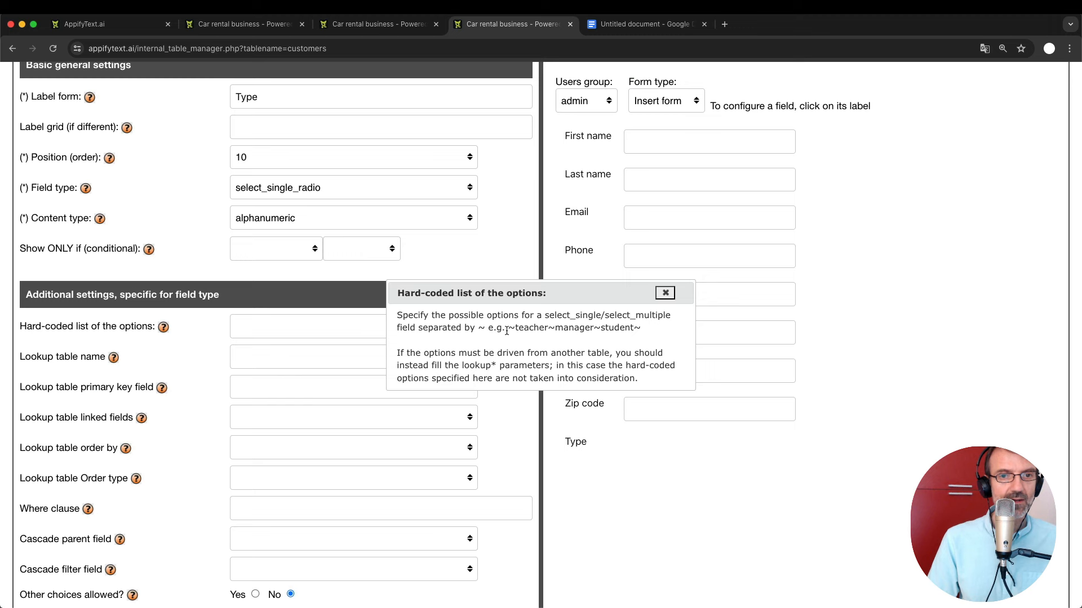
{"action": "left_click_drag", "start_coordinate": [506, 331], "coordinate": [655, 333]}
{"action": "key", "text": "super+c"}
{"action": "left_click", "coordinate": [664, 293]}
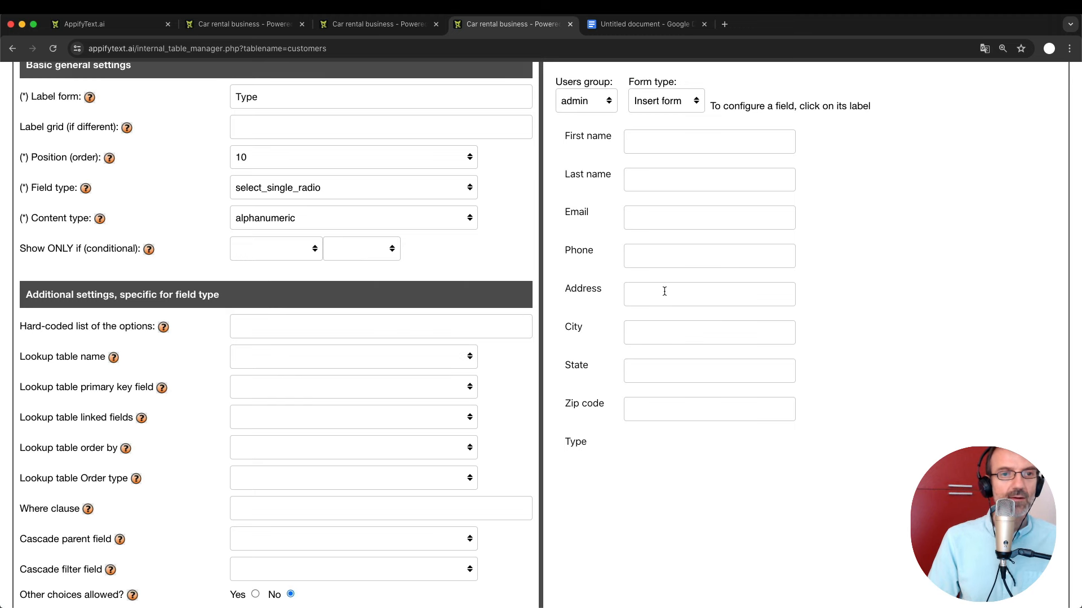
{"action": "left_click", "coordinate": [314, 328]}
{"action": "key", "text": "super+v"}
{"action": "key", "text": "shift+Left"}
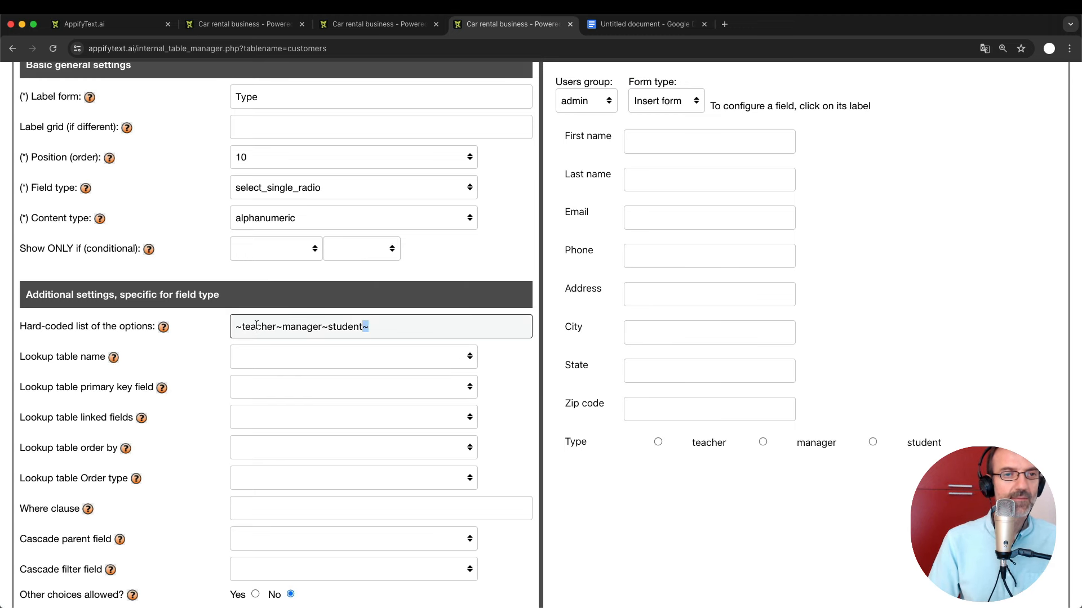
{"action": "double_click", "coordinate": [256, 326]}
{"action": "type", "text": "individual"}
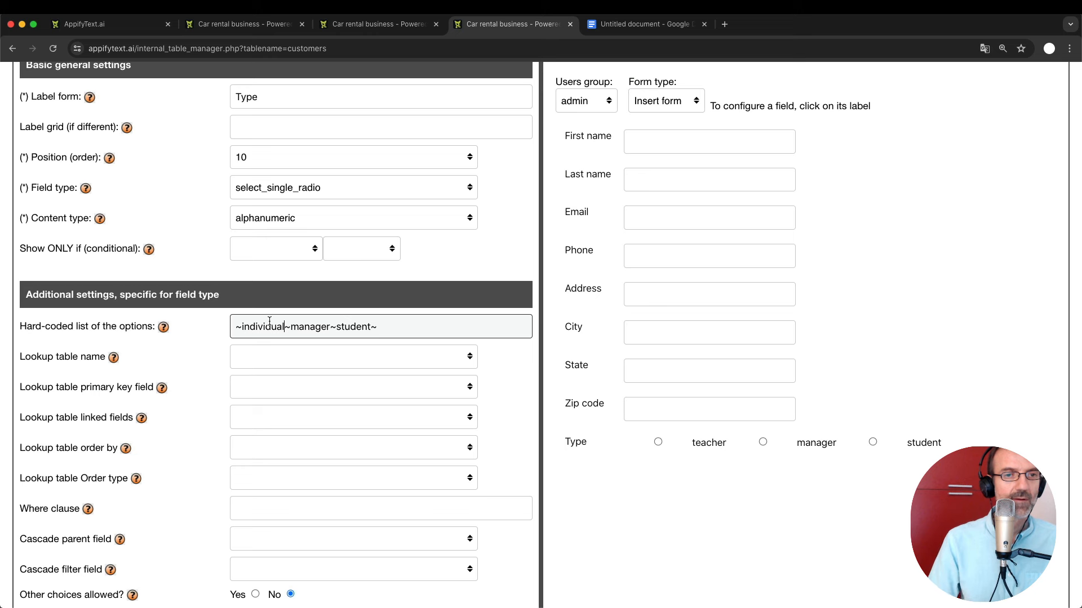
{"action": "double_click", "coordinate": [316, 327]}
{"action": "key", "text": "BackSpace"}
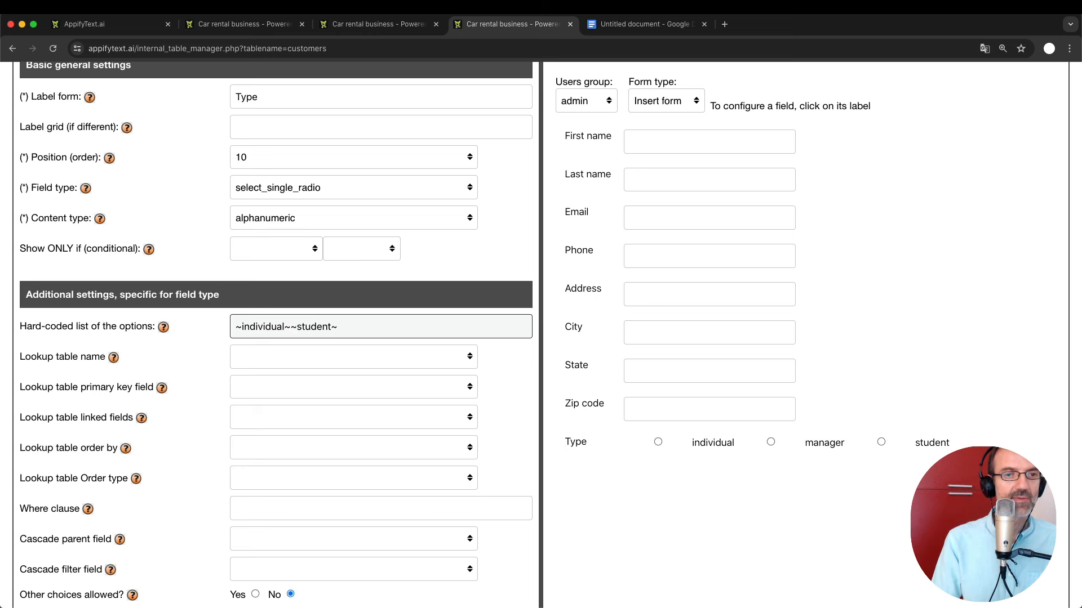
{"action": "type", "text": "busines"}
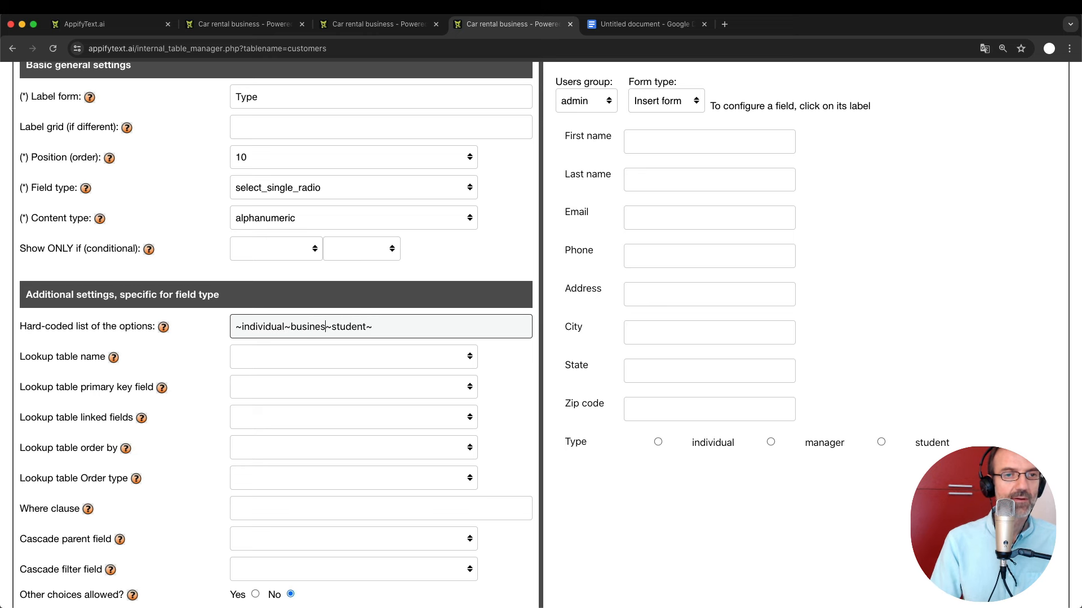
{"action": "type", "text": "s"}
{"action": "key", "text": "Right"}
{"action": "key", "text": "shift+End"}
{"action": "key", "text": "BackSpace"}
{"action": "key", "text": "Return"}
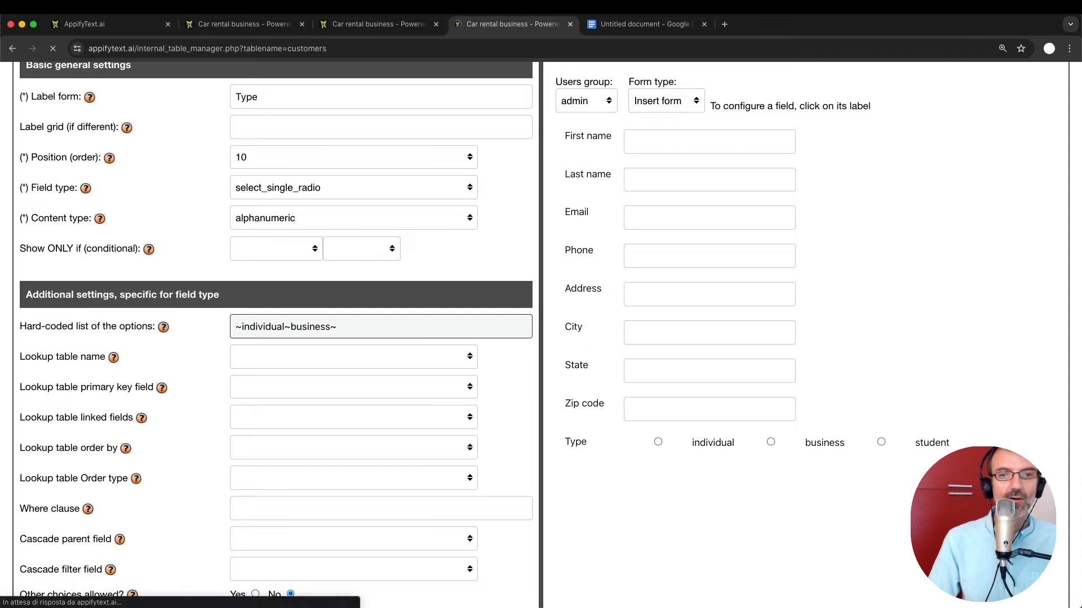
{"action": "scroll", "coordinate": [428, 421], "scroll_direction": "down", "scroll_amount": 9}
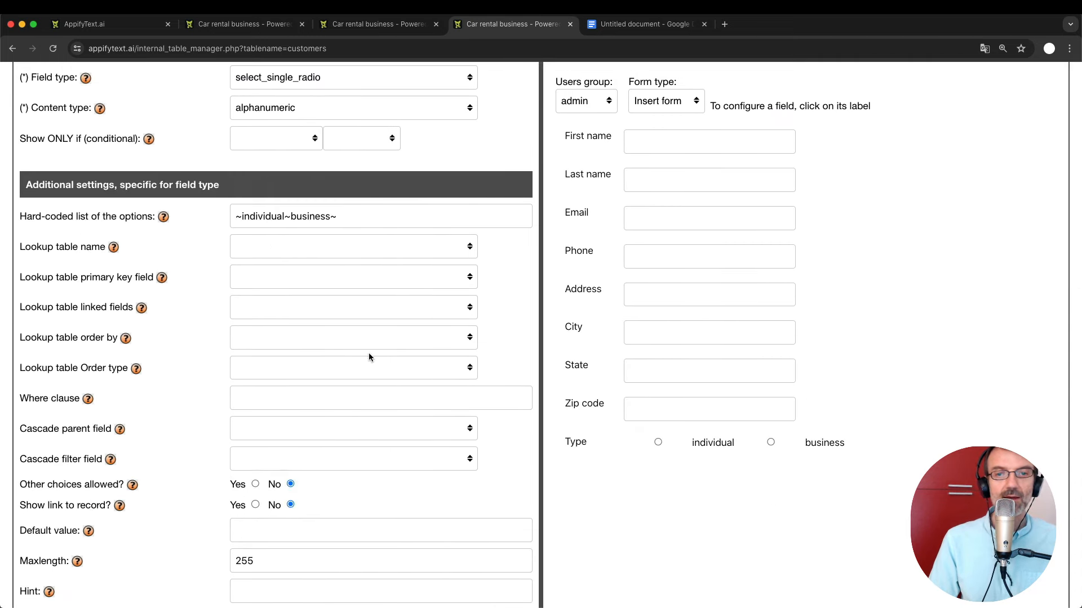
{"action": "scroll", "coordinate": [313, 350], "scroll_direction": "up", "scroll_amount": 5}
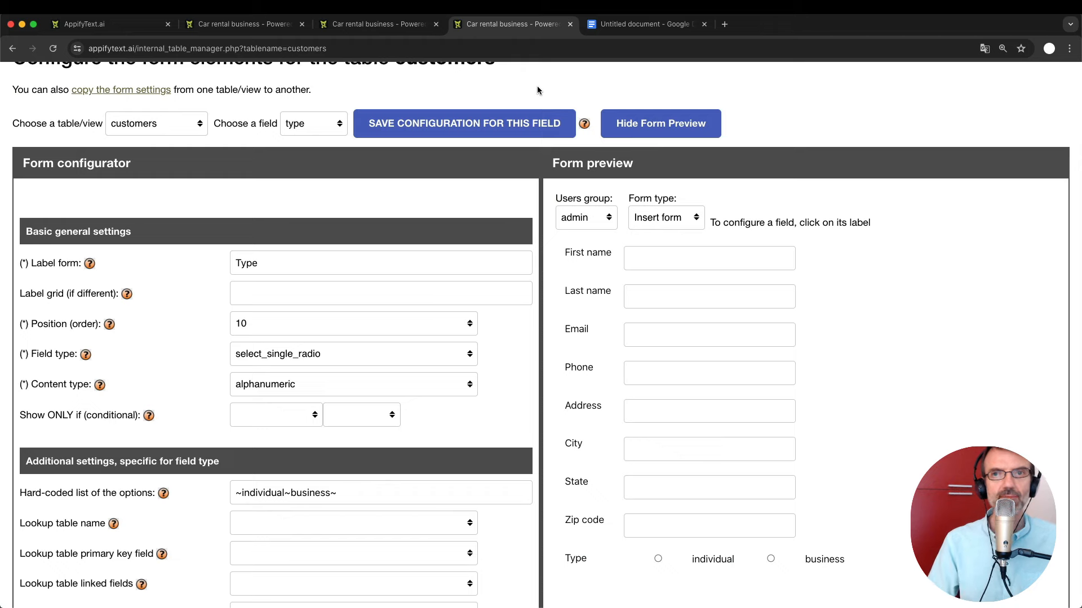
{"action": "right_click", "coordinate": [369, 16]}
Back on the data page, add a customers field named vat_id with Short text type.
{"action": "left_click", "coordinate": [368, 17]}
{"action": "left_click", "coordinate": [372, 24]}
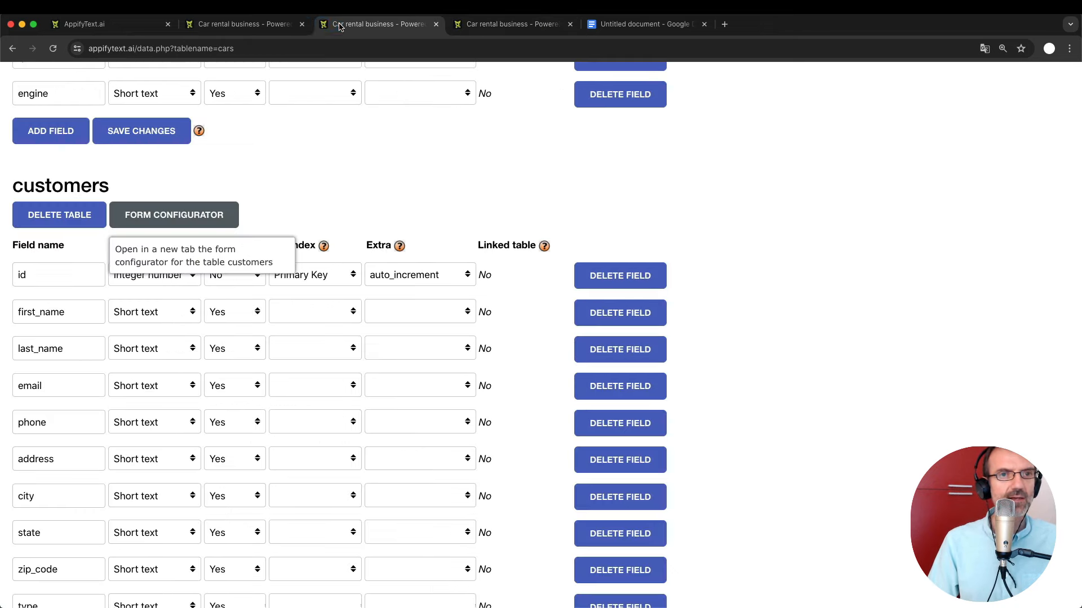
{"action": "scroll", "coordinate": [156, 409], "scroll_direction": "down", "scroll_amount": 4}
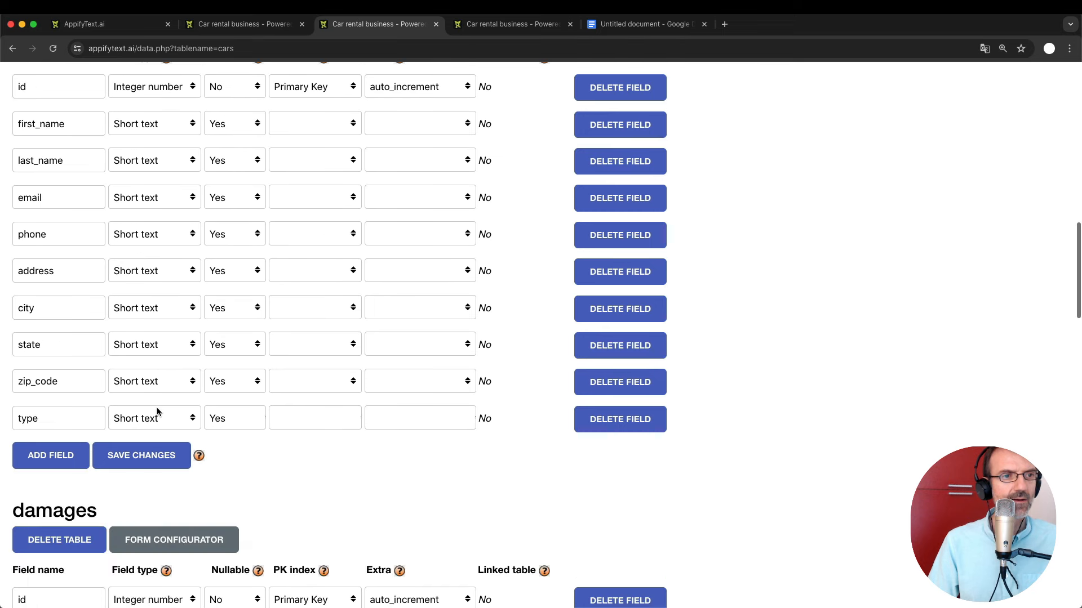
{"action": "left_click", "coordinate": [54, 423]}
{"action": "left_click", "coordinate": [50, 422]}
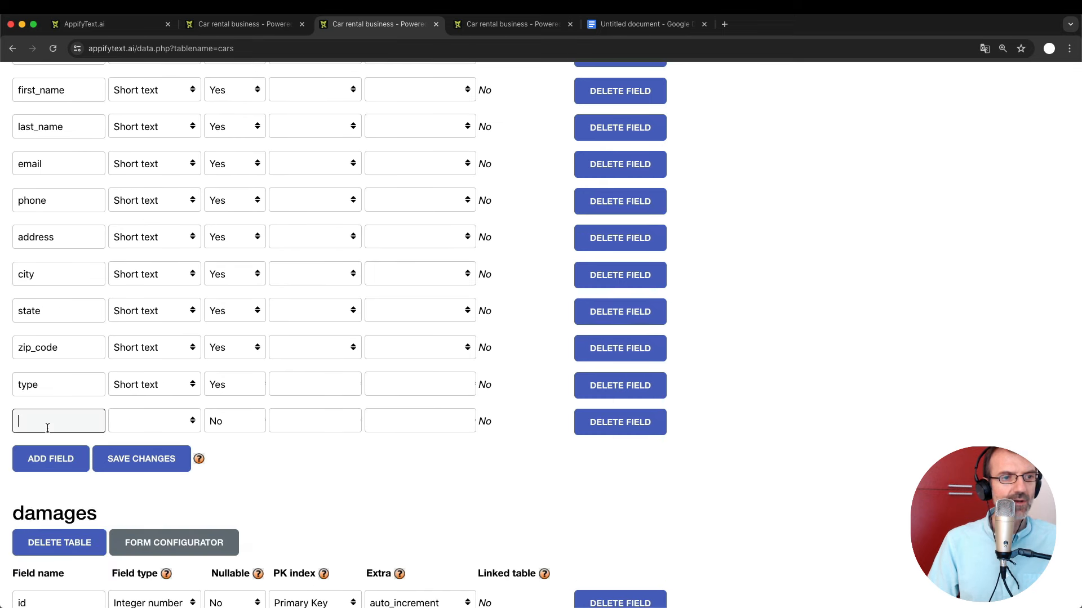
{"action": "type", "text": "vat_id"}
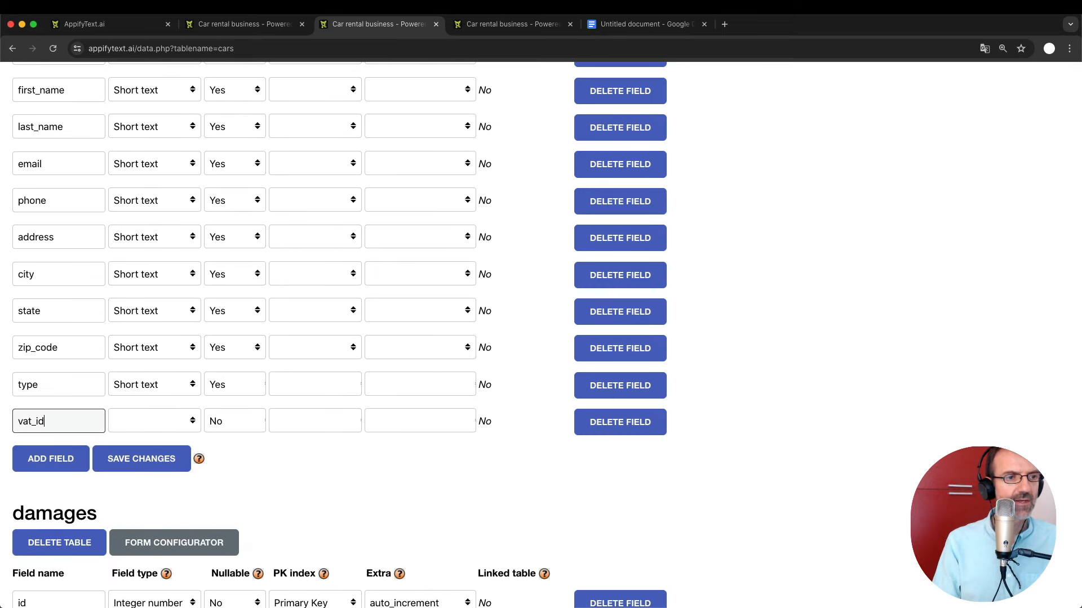
{"action": "left_click", "coordinate": [158, 419]}
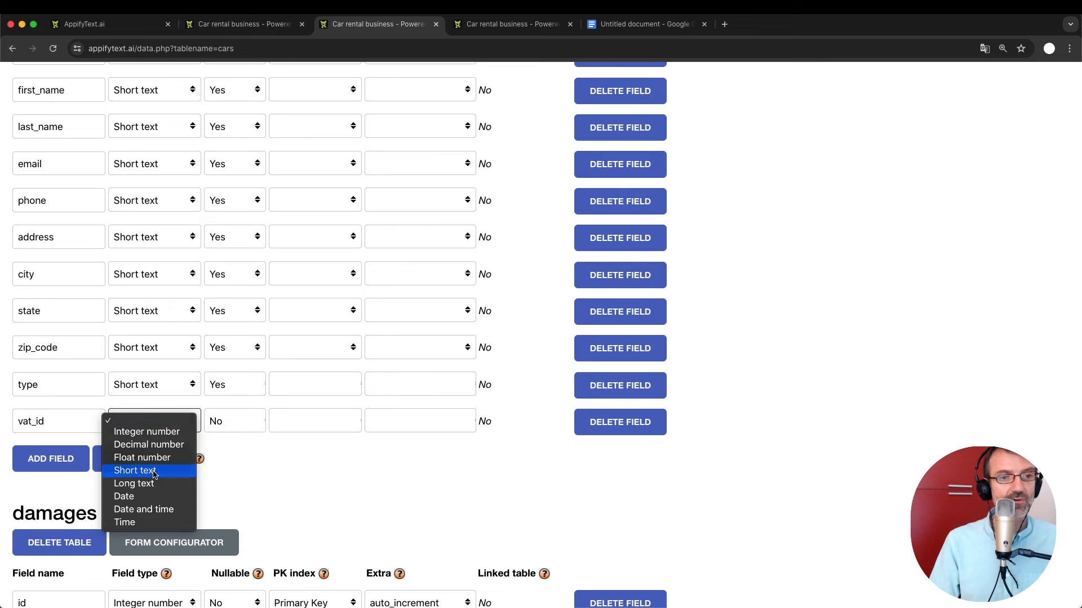
{"action": "left_click", "coordinate": [135, 470]}
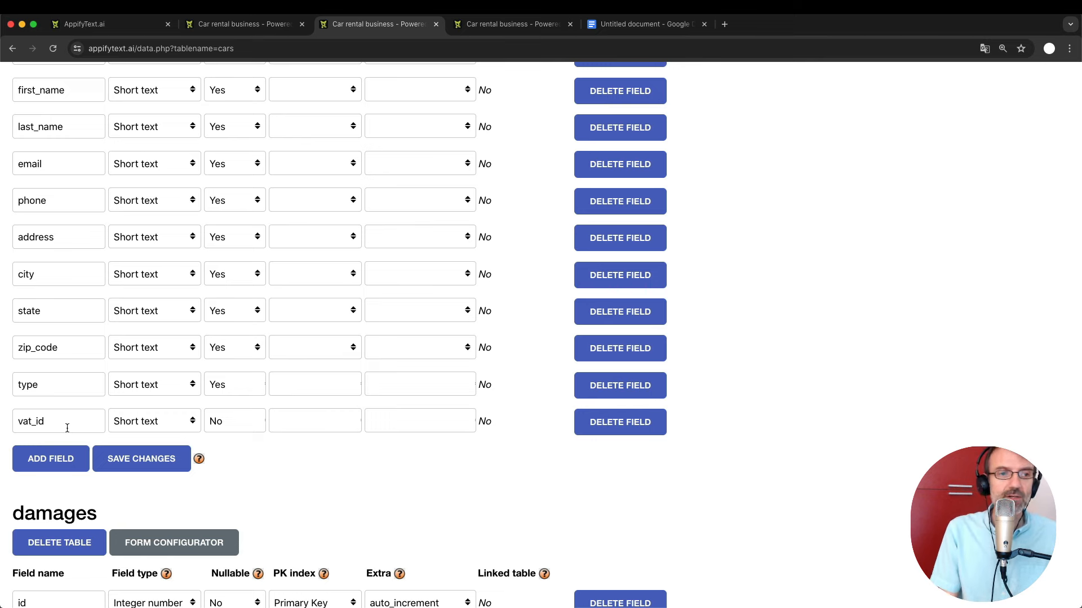
Save the customers table structure including the new vat_id field.
{"action": "double_click", "coordinate": [34, 417]}
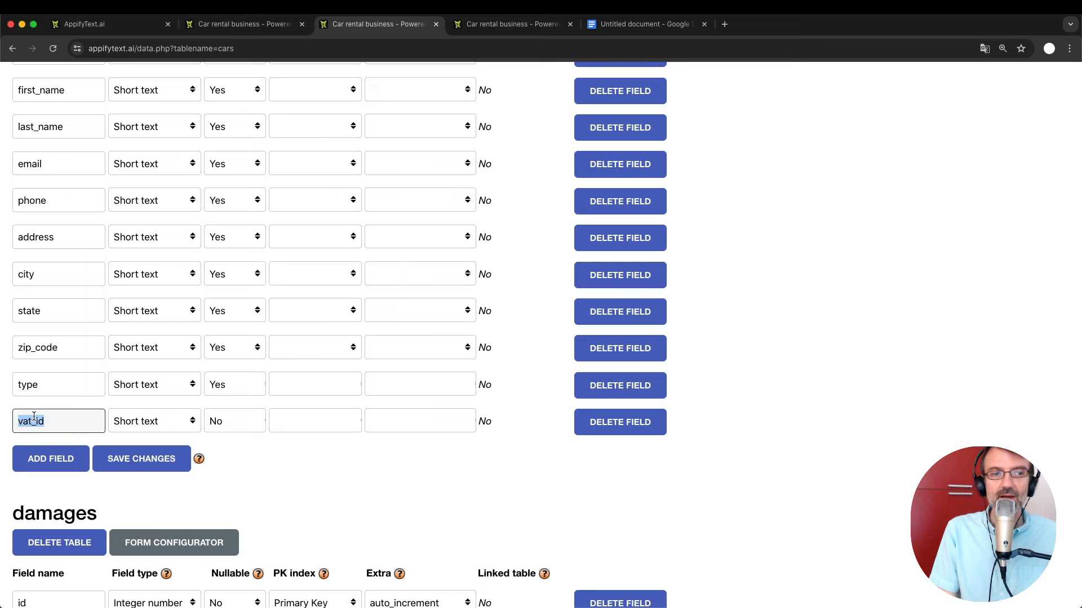
{"action": "left_click", "coordinate": [260, 468]}
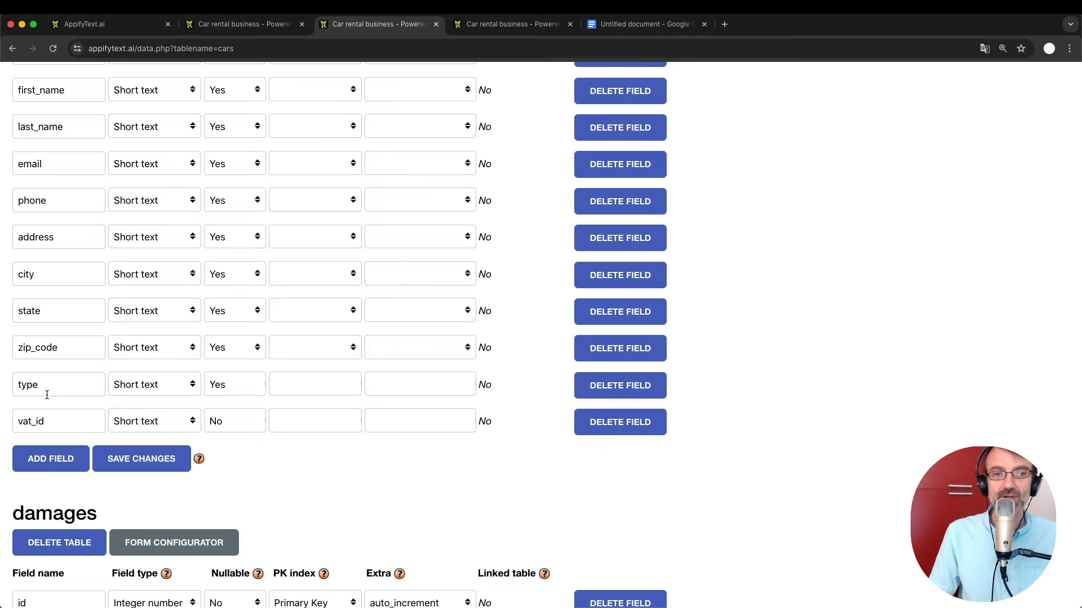
{"action": "left_click", "coordinate": [115, 461]}
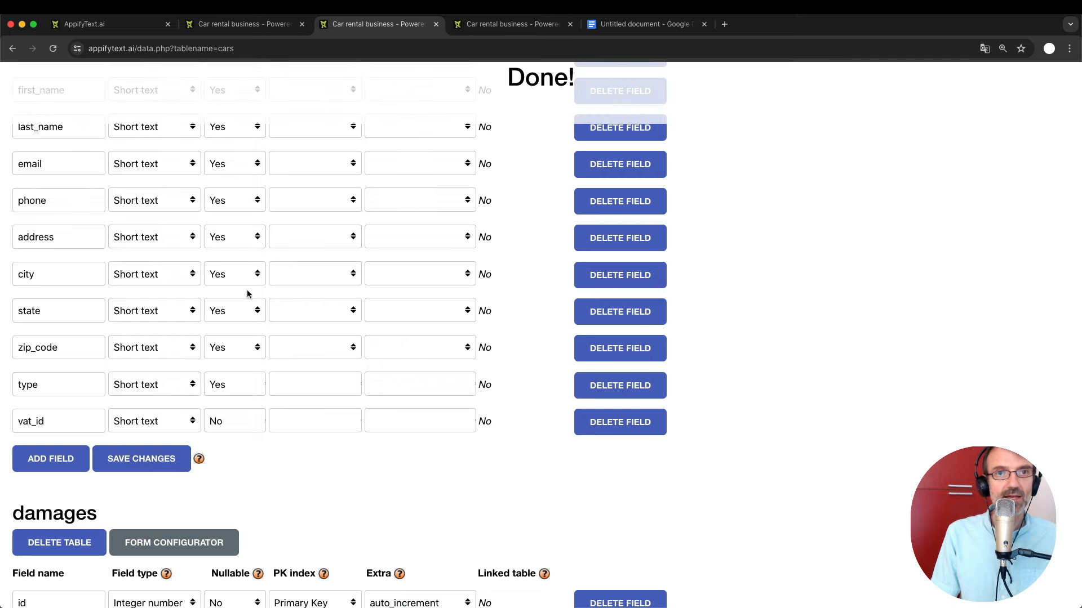
{"action": "scroll", "coordinate": [240, 367], "scroll_direction": "up", "scroll_amount": 3}
{"action": "scroll", "coordinate": [259, 364], "scroll_direction": "down", "scroll_amount": 1}
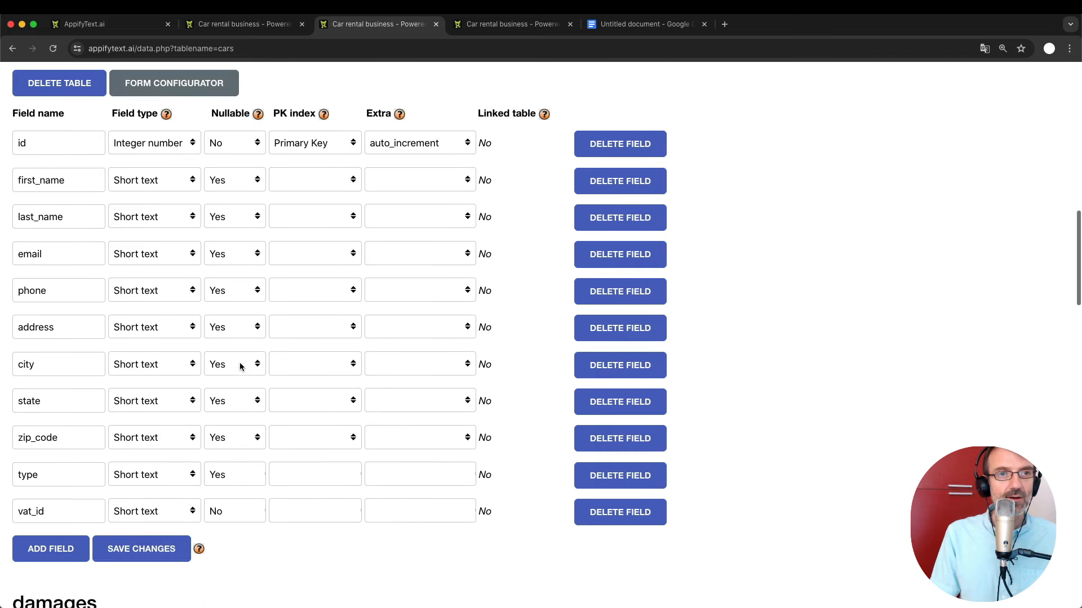
Open the customers vat_id field in the form configurator, keeping alphanumeric content type.
{"action": "left_click", "coordinate": [198, 91]}
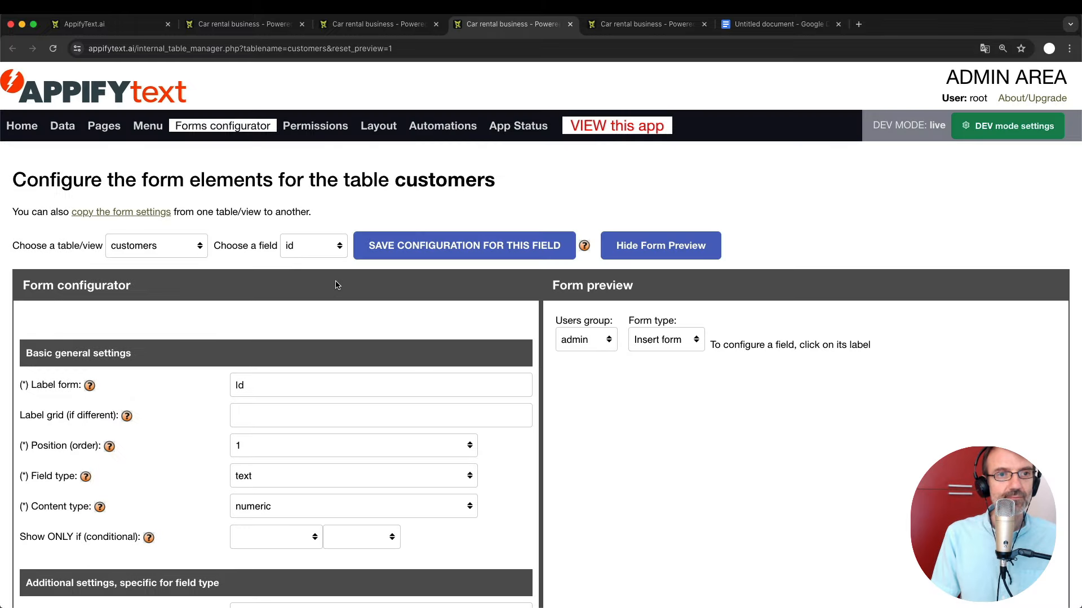
{"action": "left_click", "coordinate": [313, 248]}
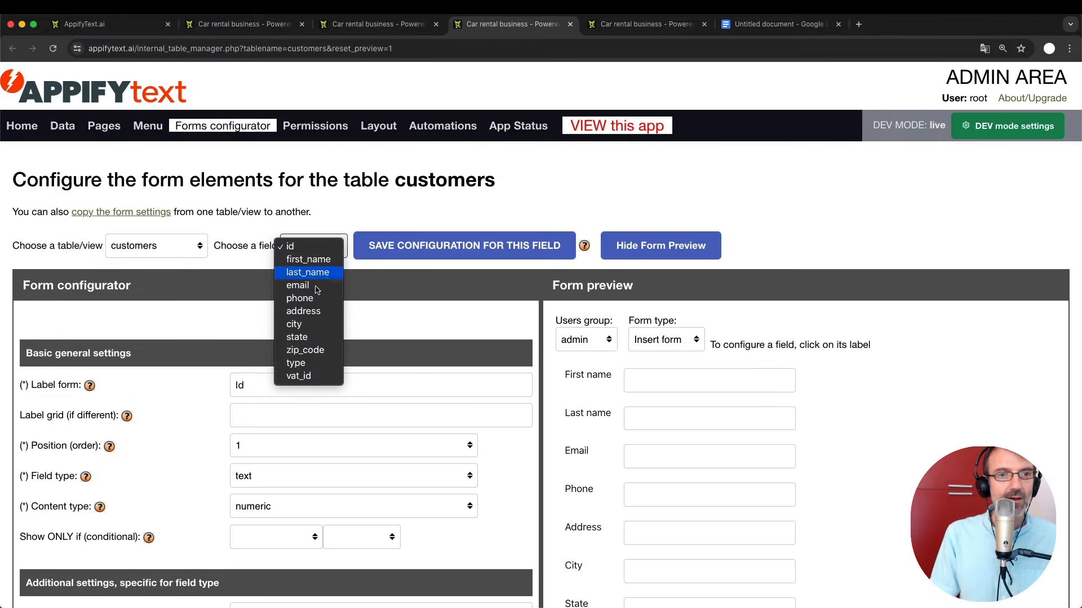
{"action": "left_click", "coordinate": [313, 377]}
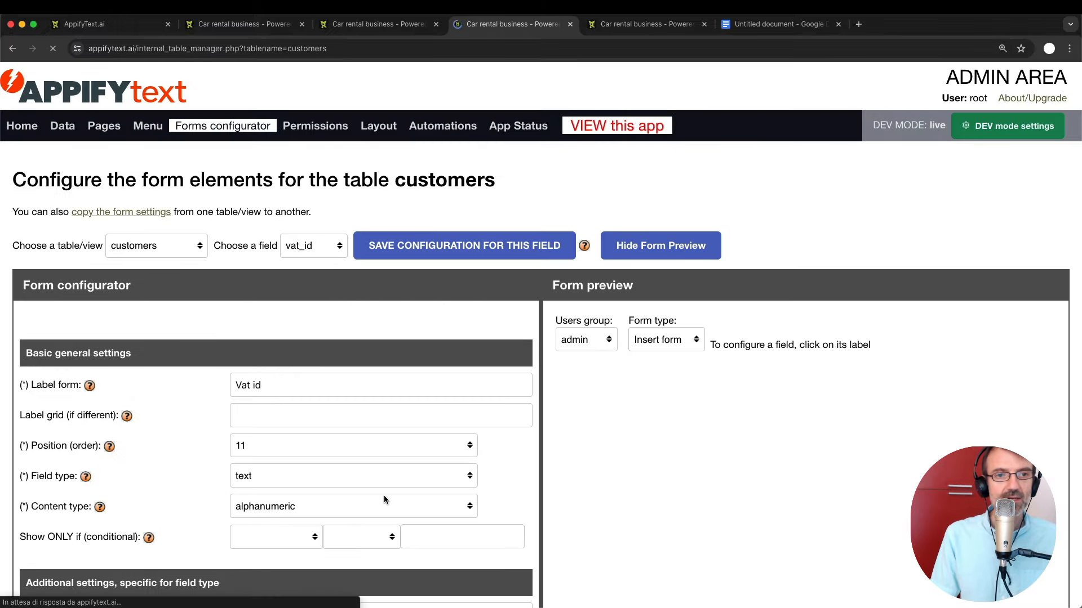
{"action": "scroll", "coordinate": [305, 305], "scroll_direction": "down", "scroll_amount": 2}
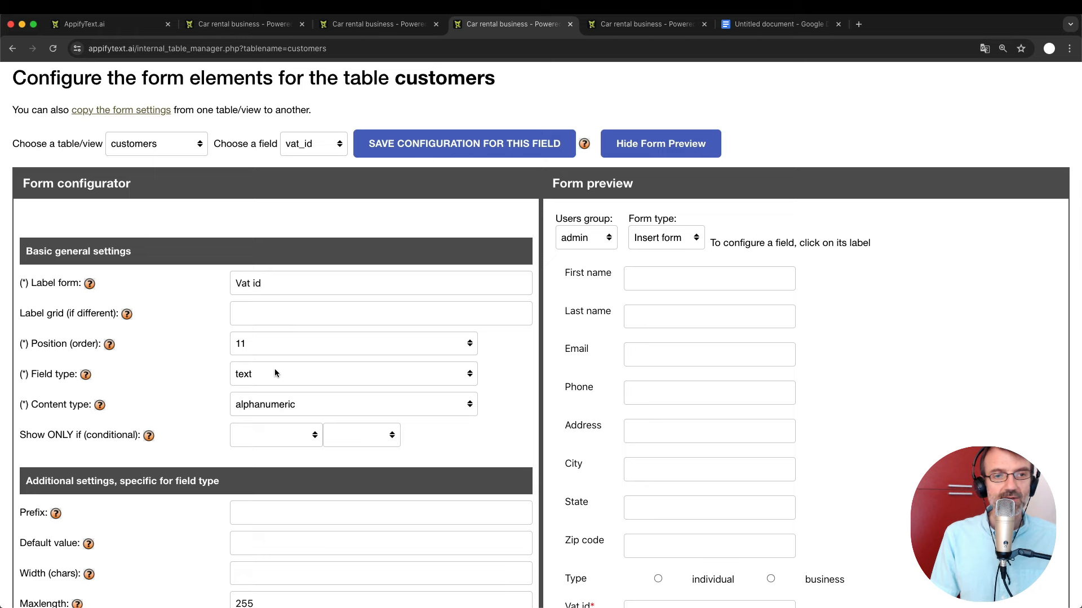
{"action": "scroll", "coordinate": [352, 433], "scroll_direction": "down", "scroll_amount": 2}
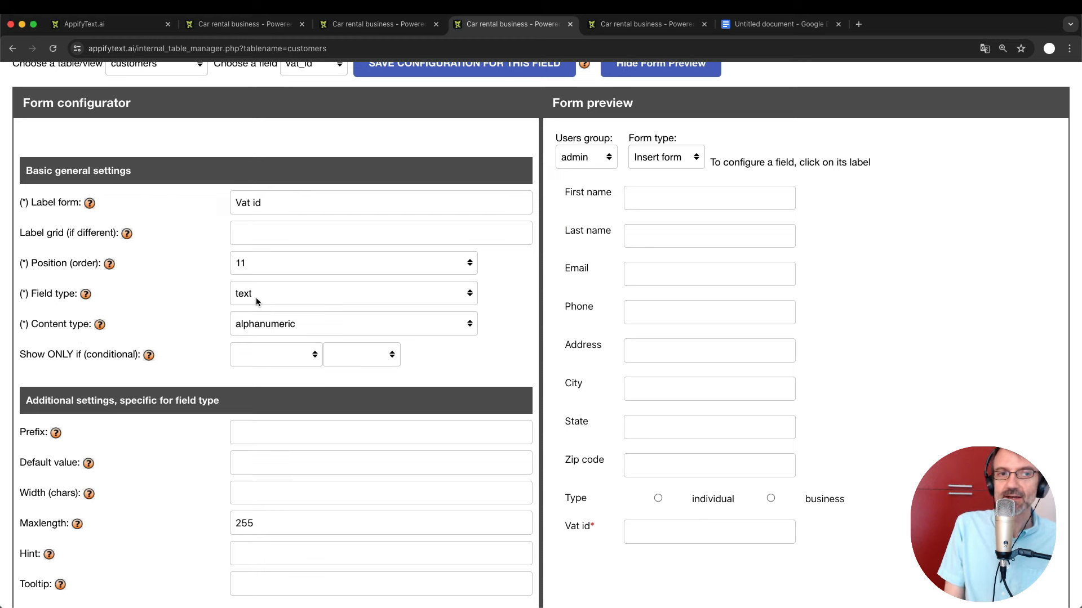
{"action": "left_click", "coordinate": [277, 324]}
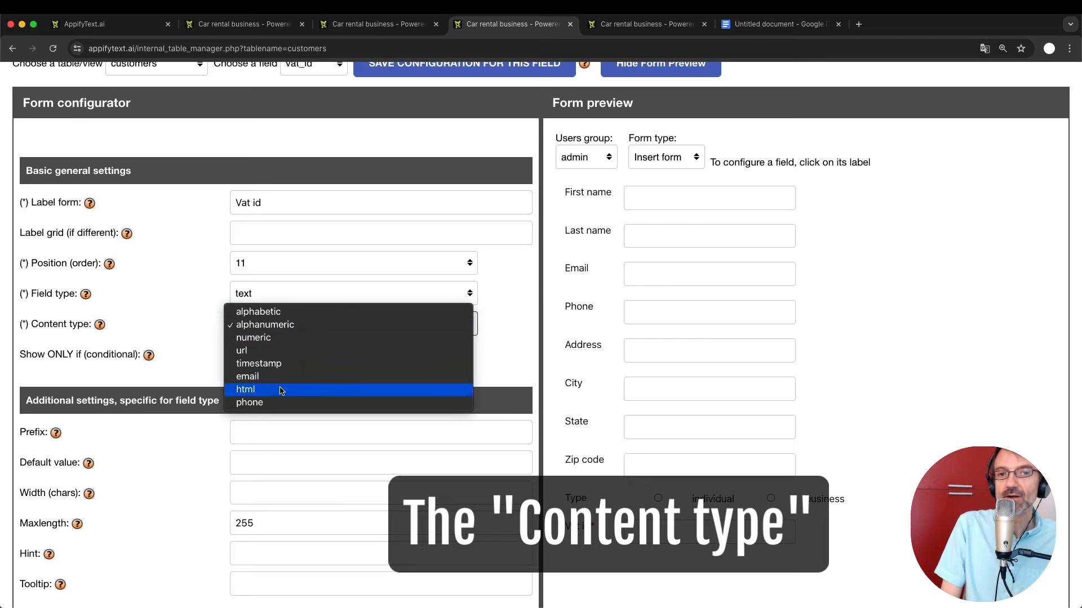
{"action": "left_click", "coordinate": [505, 303]}
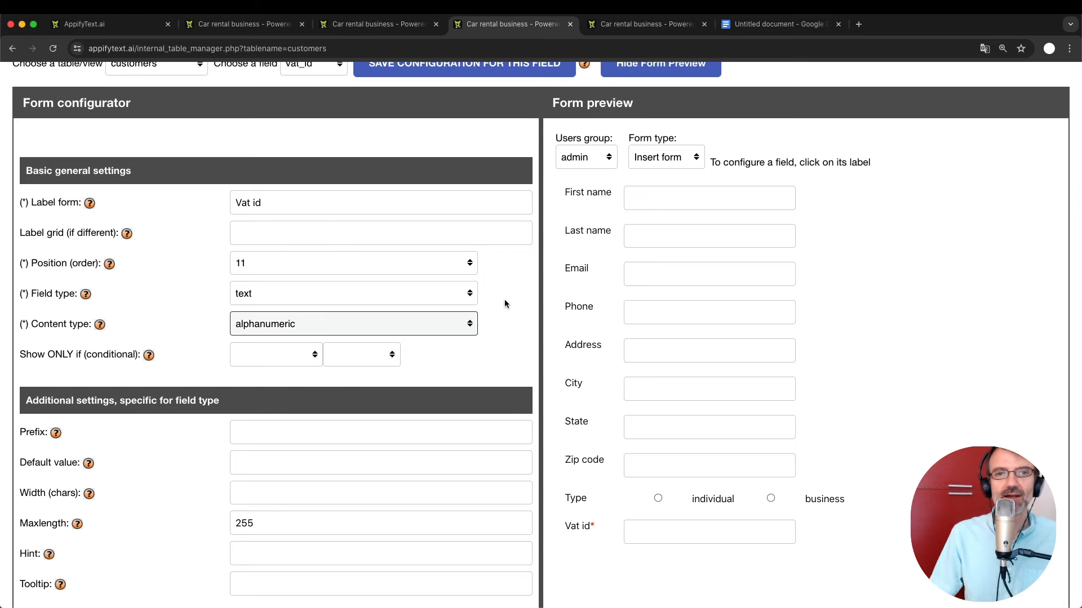
{"action": "left_click", "coordinate": [498, 323]}
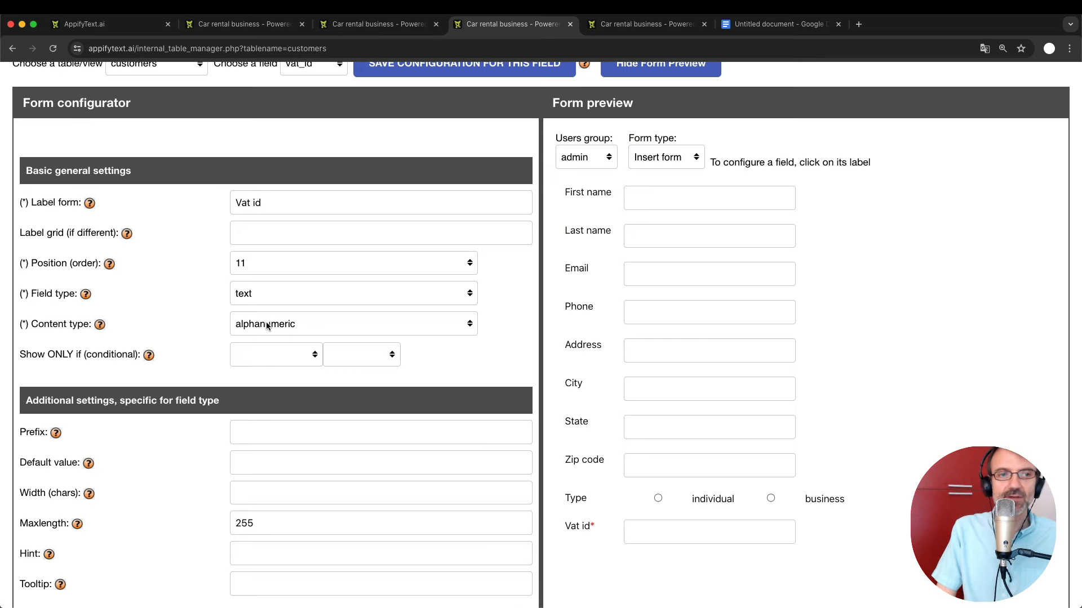
Change the vat_id form label from 'Vat id' to 'VAT ID'.
{"action": "double_click", "coordinate": [255, 202]}
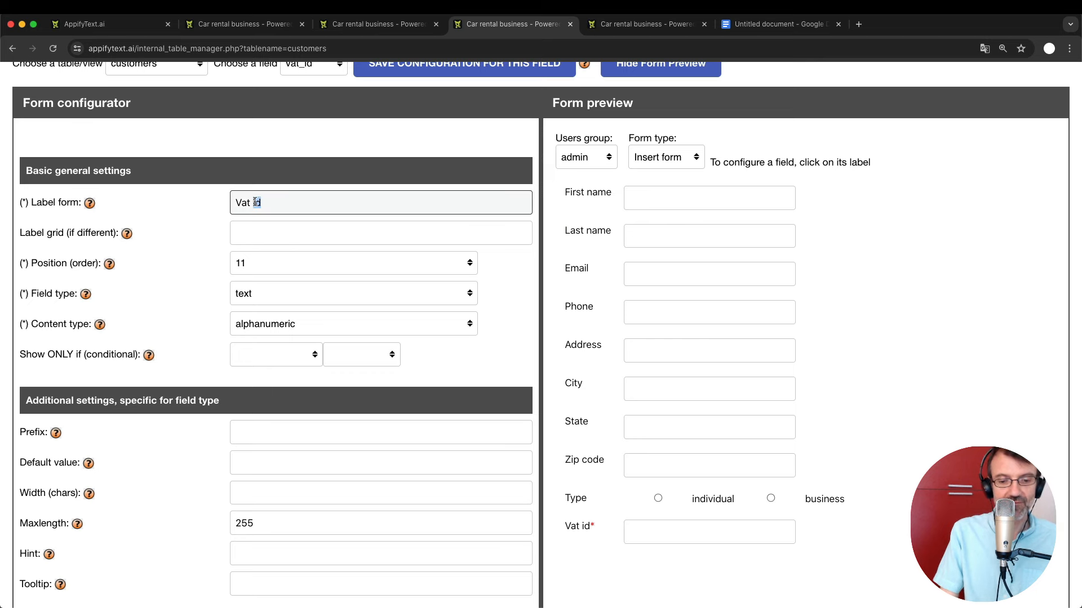
{"action": "type", "text": "ID"}
{"action": "key", "text": "Left"}
{"action": "key", "text": "Left"}
{"action": "key", "text": "Left"}
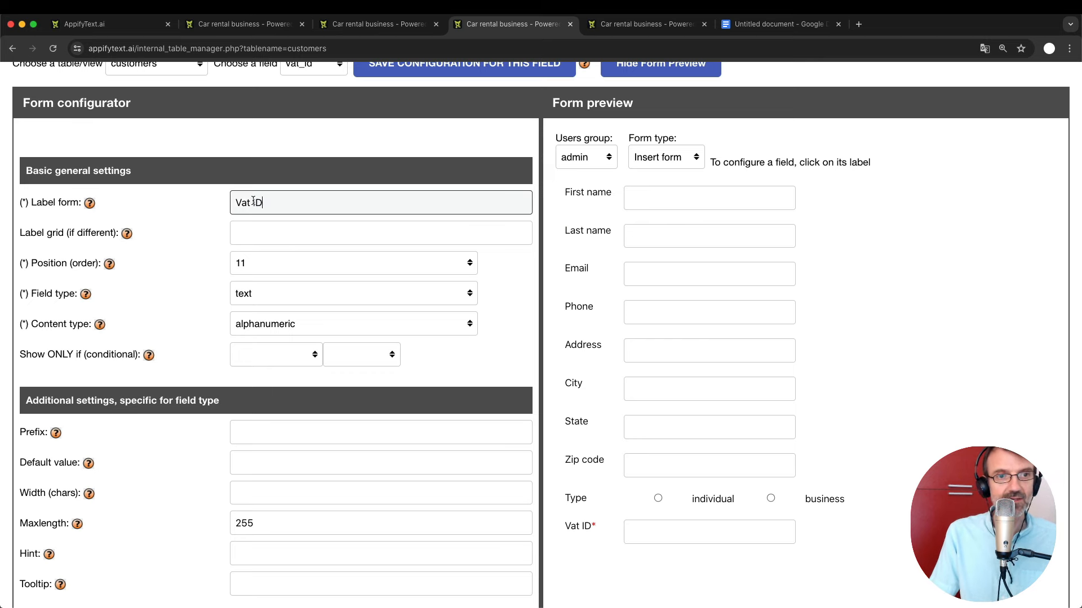
{"action": "key", "text": "alt+shift+Left"}
{"action": "type", "text": "VAT"}
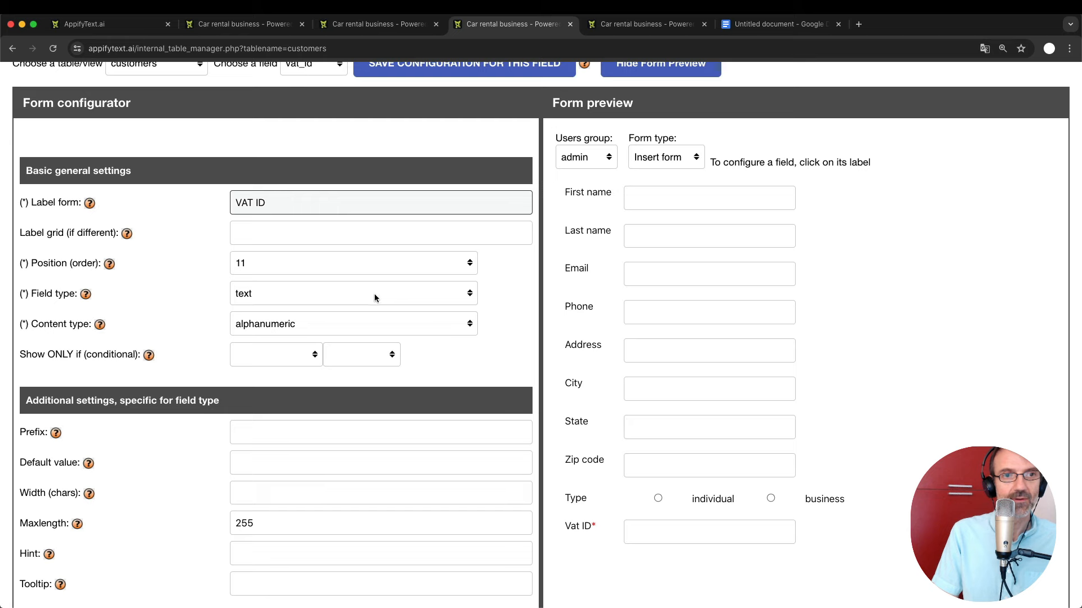
{"action": "scroll", "coordinate": [431, 417], "scroll_direction": "down", "scroll_amount": 2}
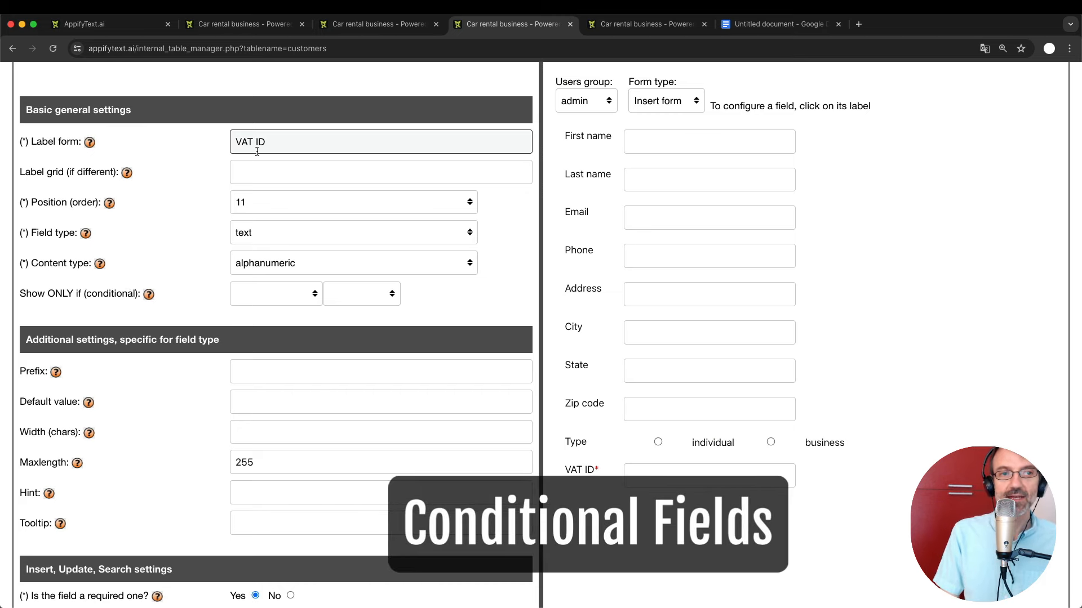
Set the vat_id Show ONLY if condition to type = business.
{"action": "left_click", "coordinate": [276, 298]}
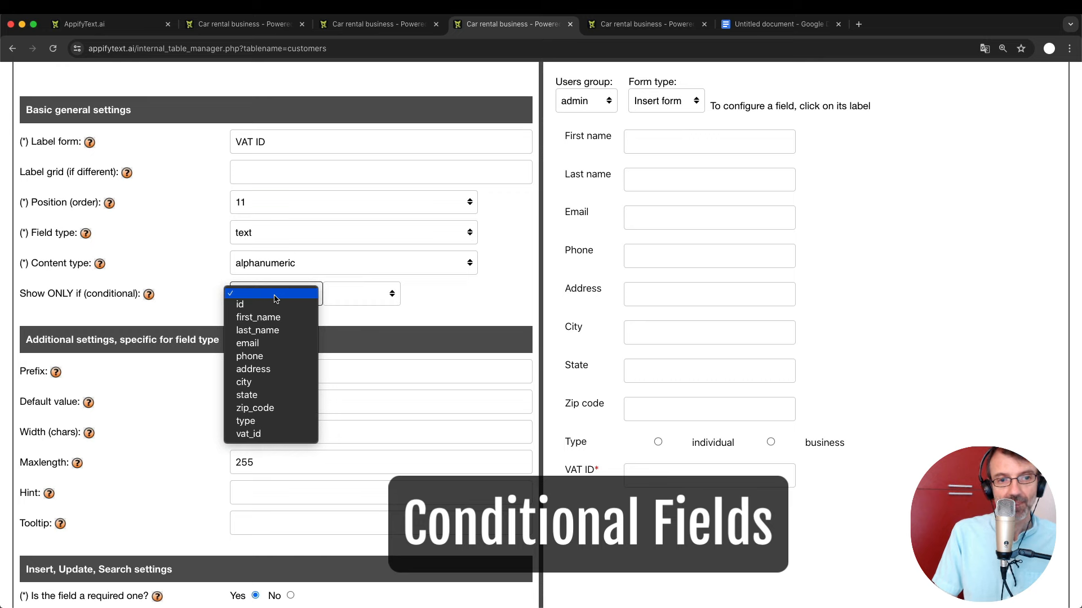
{"action": "left_click", "coordinate": [272, 424]}
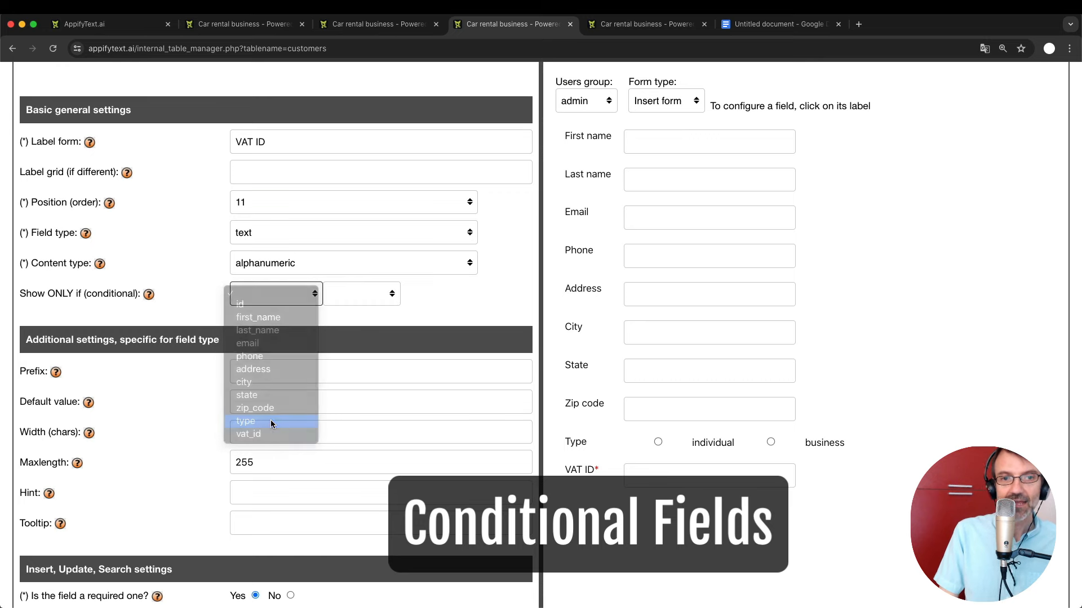
{"action": "left_click", "coordinate": [369, 293]}
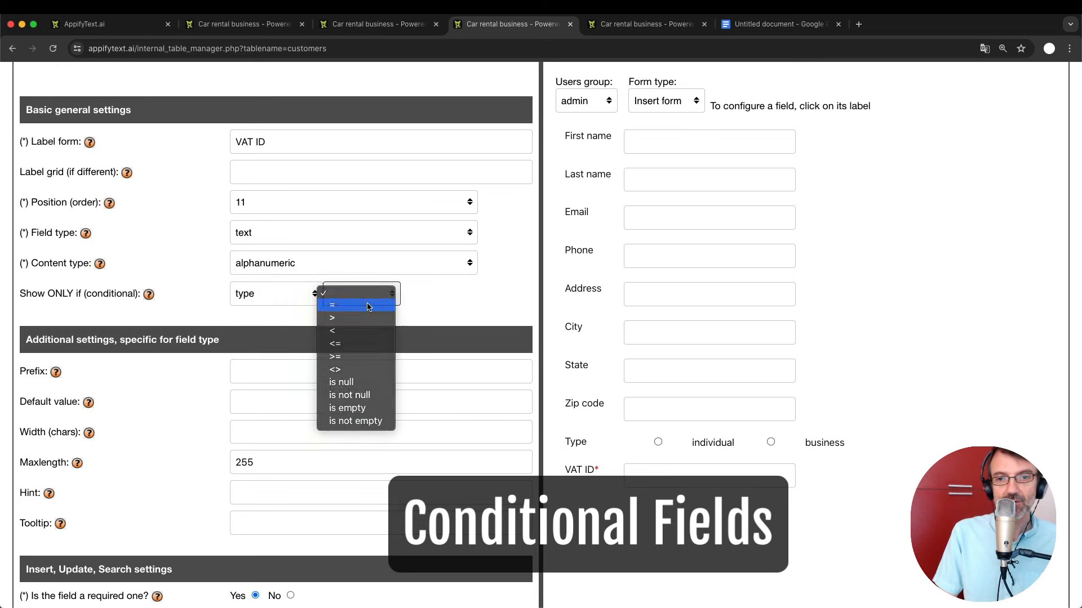
{"action": "left_click", "coordinate": [369, 305]}
{"action": "left_click", "coordinate": [428, 292]}
{"action": "type", "text": "business"}
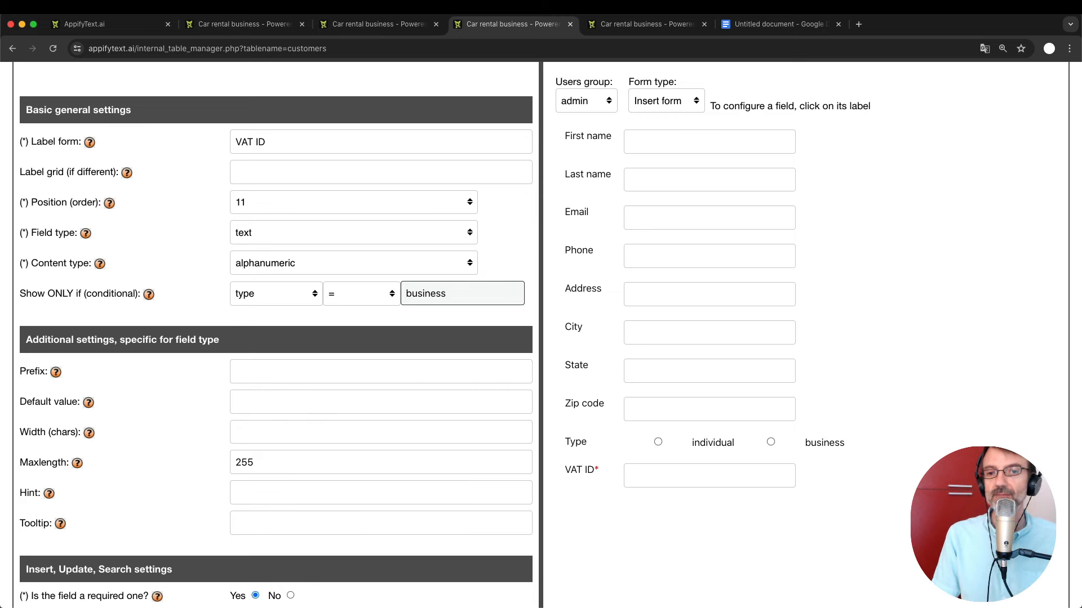
Save the vat_id field configuration and close the cars table tab.
{"action": "scroll", "coordinate": [443, 169], "scroll_direction": "up", "scroll_amount": 3}
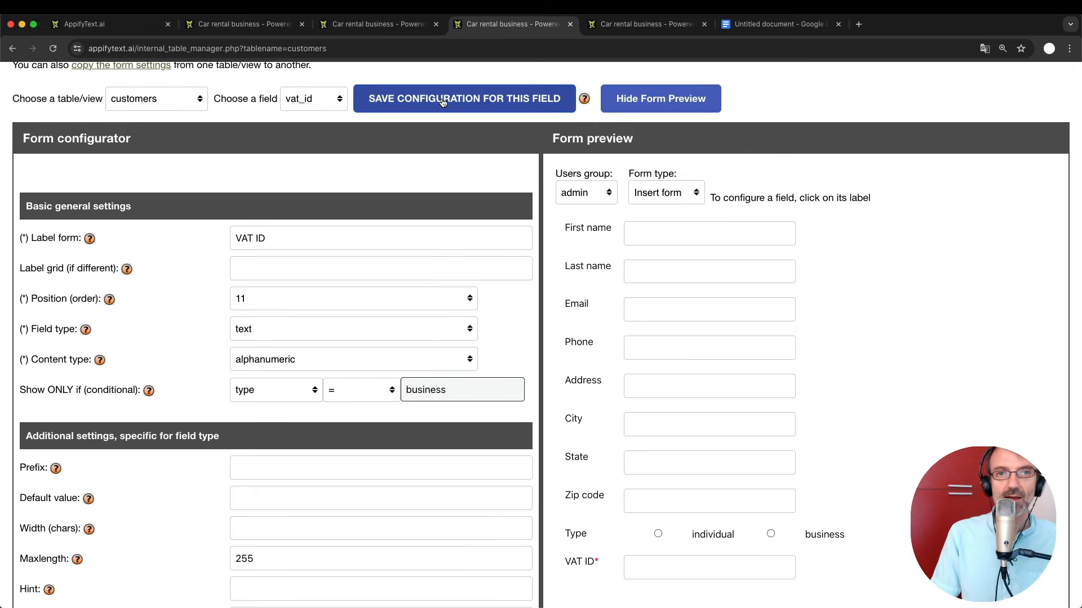
{"action": "left_click", "coordinate": [442, 100]}
{"action": "scroll", "coordinate": [421, 411], "scroll_direction": "down", "scroll_amount": 3}
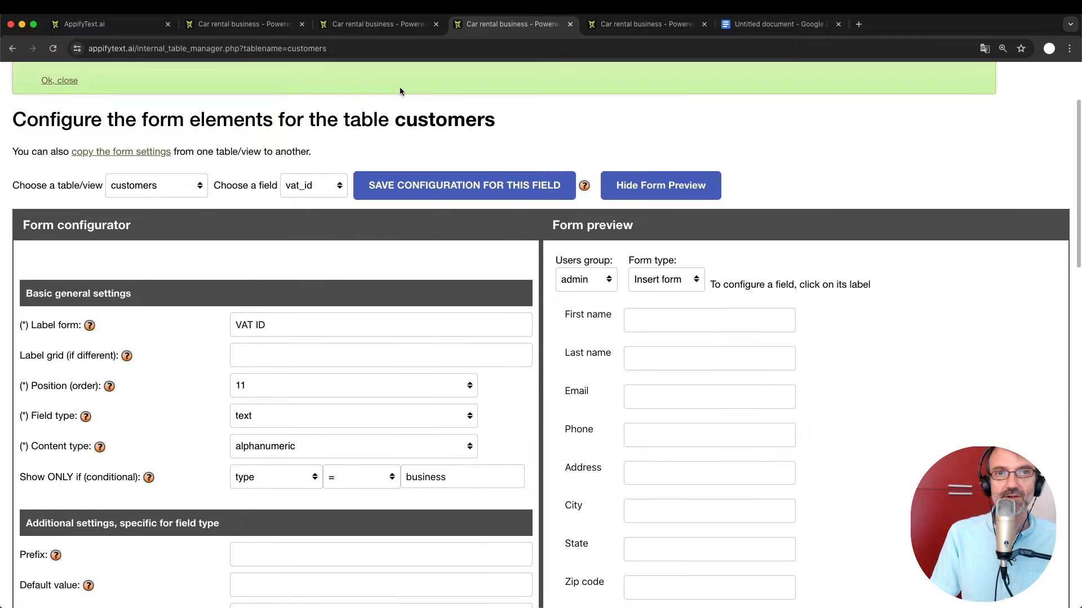
{"action": "left_click", "coordinate": [369, 25]}
{"action": "key", "text": "super+w"}
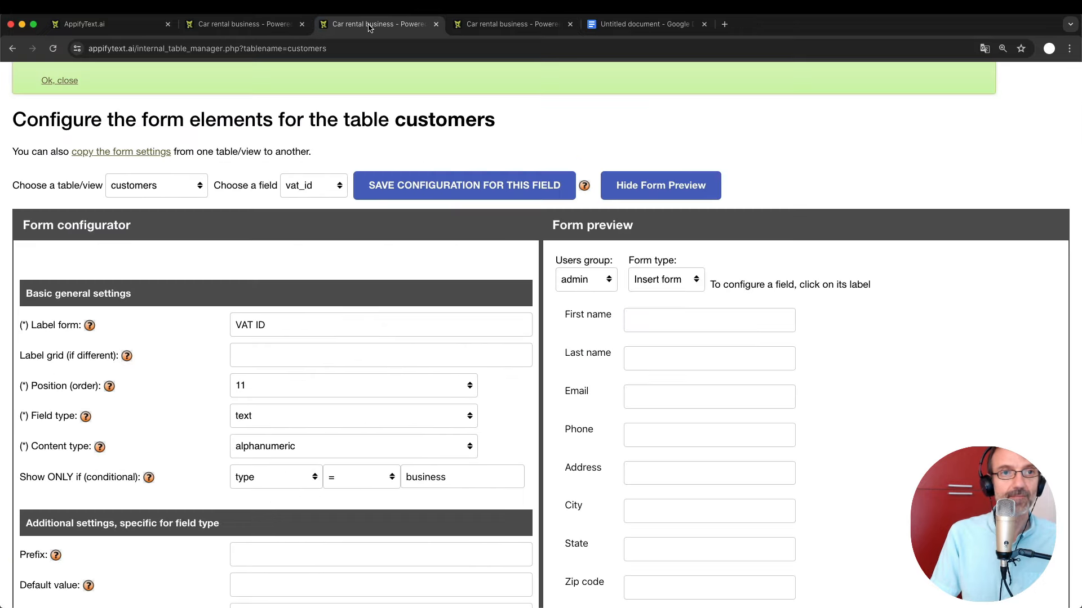
In the live app, start creating a new customer from the Customers page.
{"action": "left_click", "coordinate": [265, 24]}
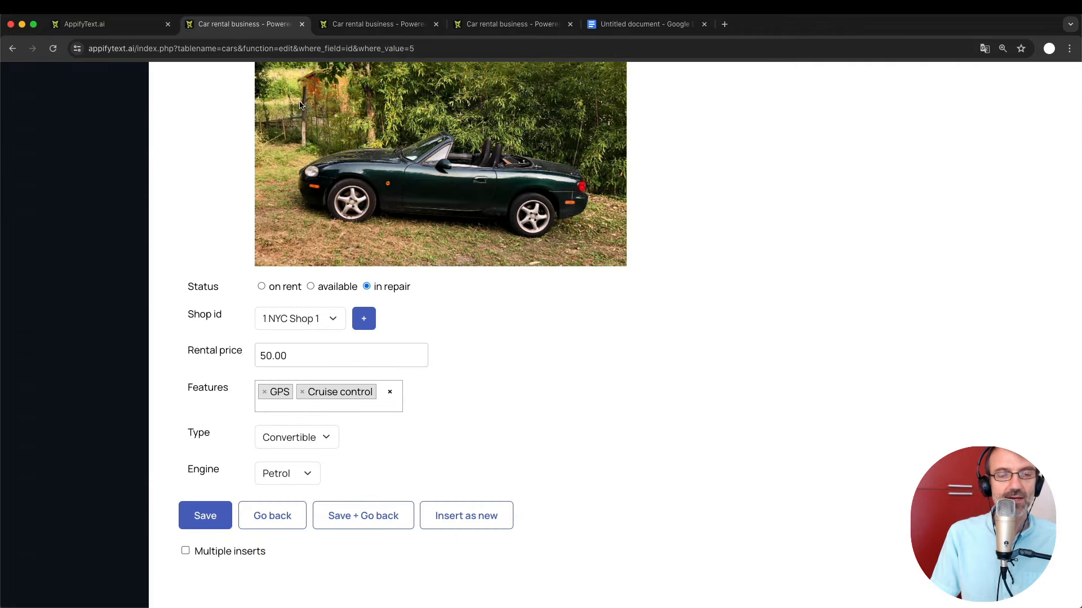
{"action": "scroll", "coordinate": [375, 347], "scroll_direction": "up", "scroll_amount": 3}
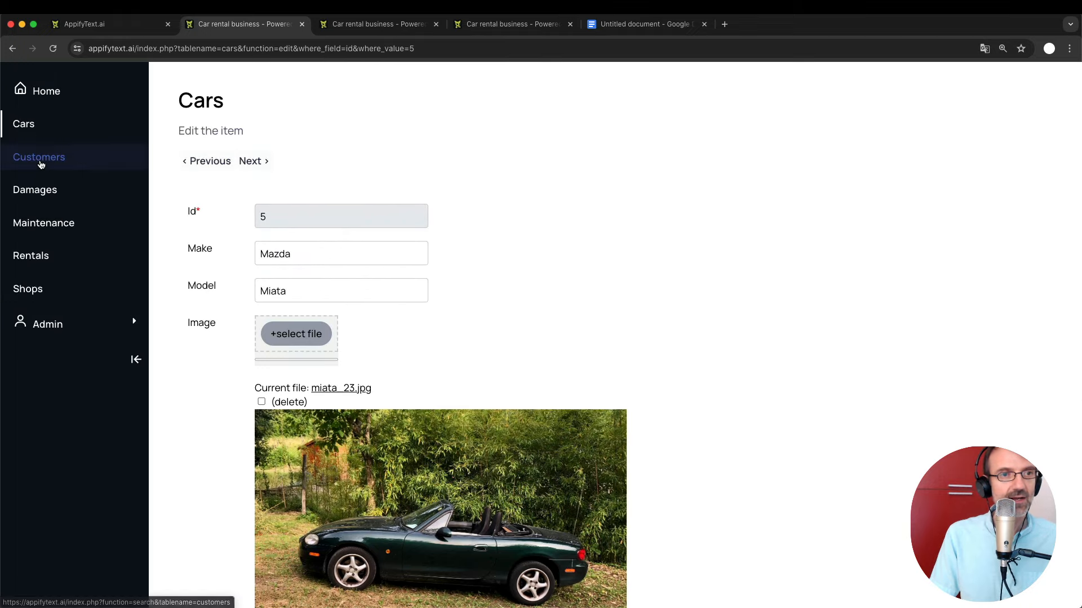
{"action": "left_click", "coordinate": [40, 164]}
{"action": "left_click", "coordinate": [340, 172]}
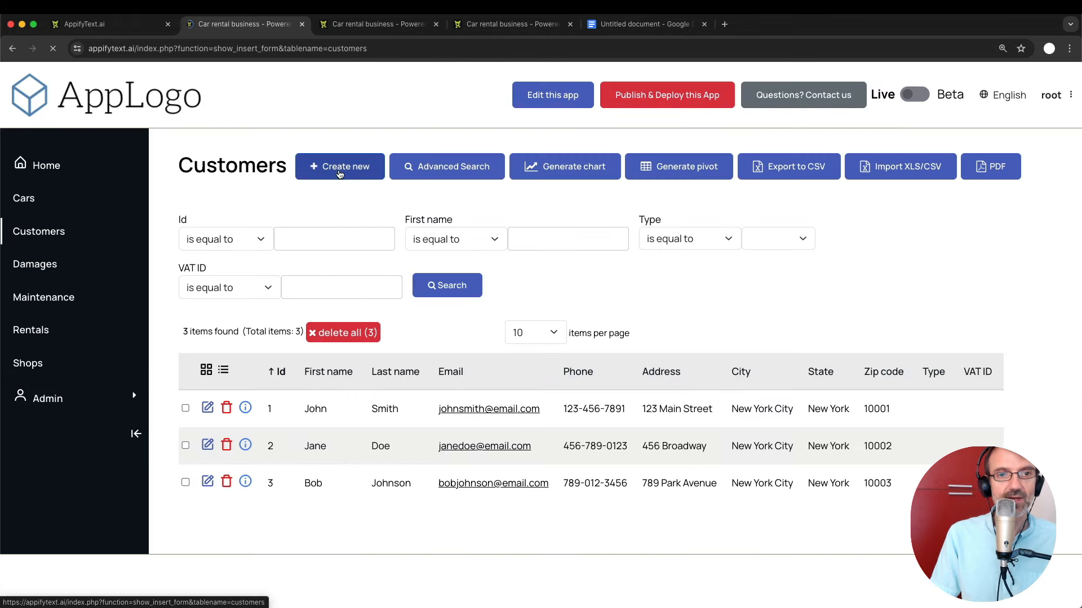
Choose the business customer type to reveal the VAT ID field, then view the notes document.
{"action": "scroll", "coordinate": [434, 430], "scroll_direction": "down", "scroll_amount": 1}
{"action": "scroll", "coordinate": [434, 429], "scroll_direction": "up", "scroll_amount": 1}
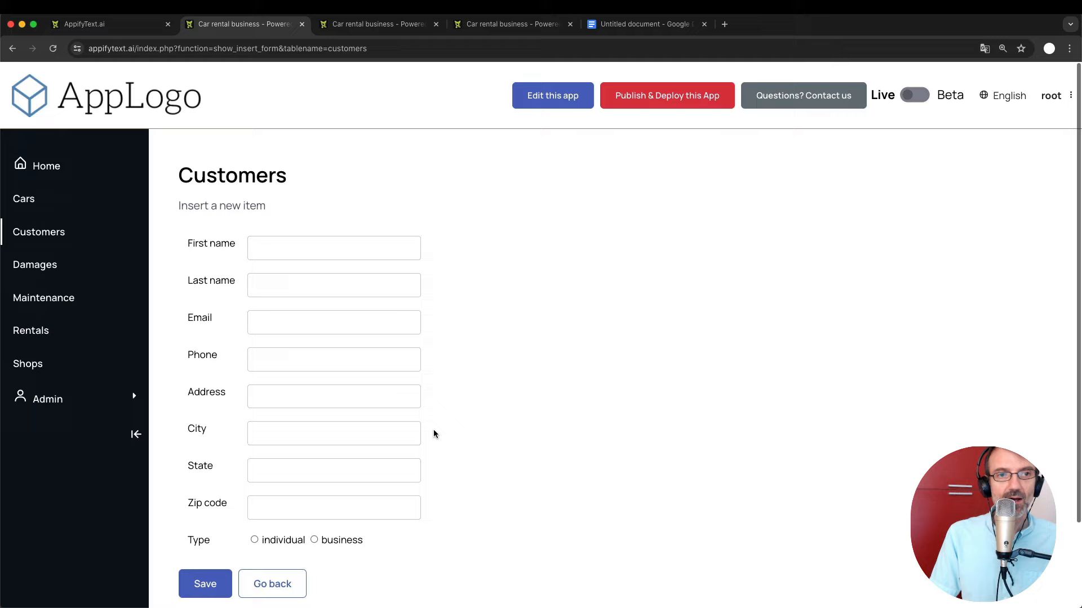
{"action": "scroll", "coordinate": [433, 429], "scroll_direction": "down", "scroll_amount": 1}
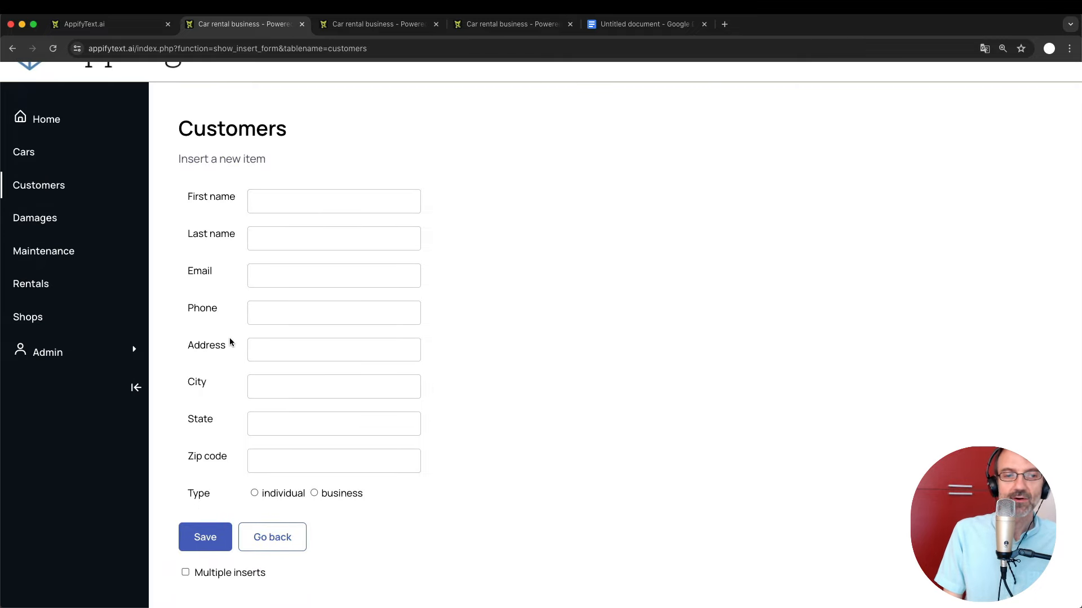
{"action": "scroll", "coordinate": [405, 516], "scroll_direction": "down", "scroll_amount": 1}
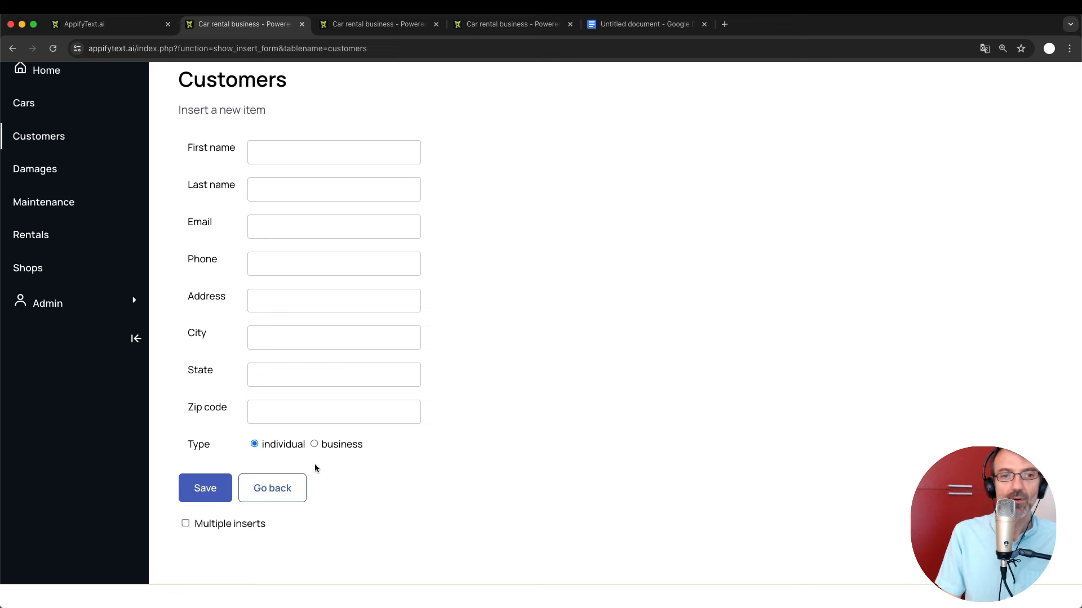
{"action": "left_click", "coordinate": [313, 444]}
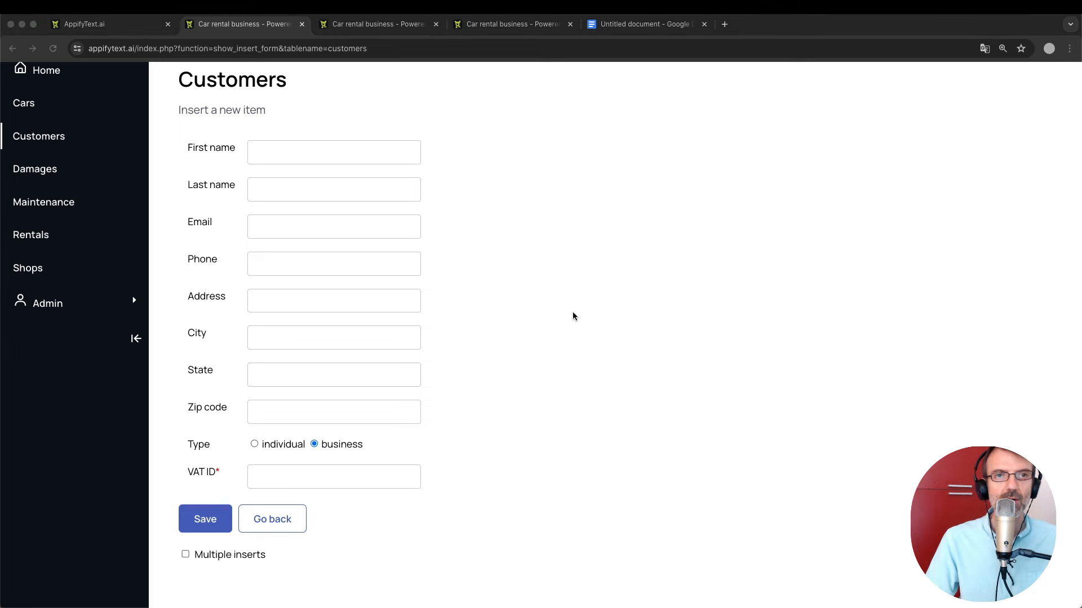
{"action": "left_click", "coordinate": [630, 21]}
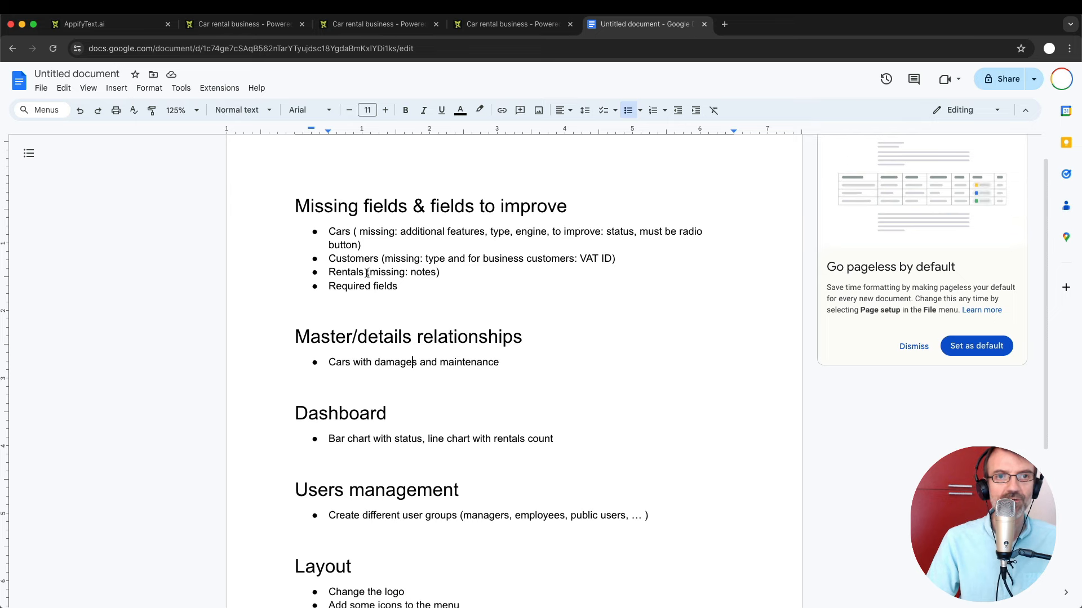
Return to the saved vat_id form configurator page and close the duplicate configurator tab.
{"action": "left_click", "coordinate": [376, 26]}
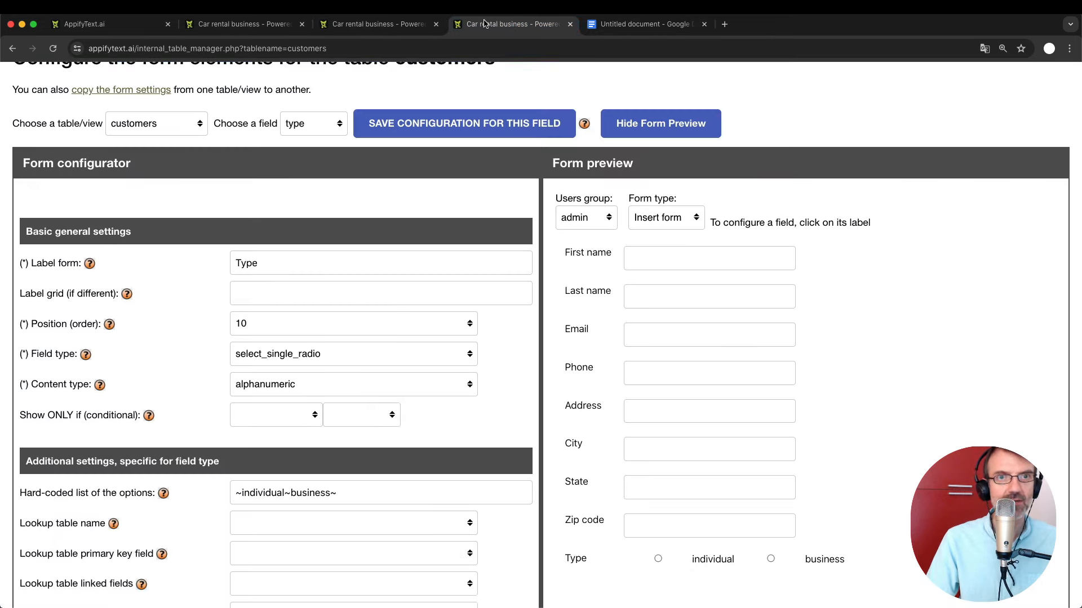
{"action": "left_click", "coordinate": [484, 24]}
{"action": "left_click", "coordinate": [386, 27]}
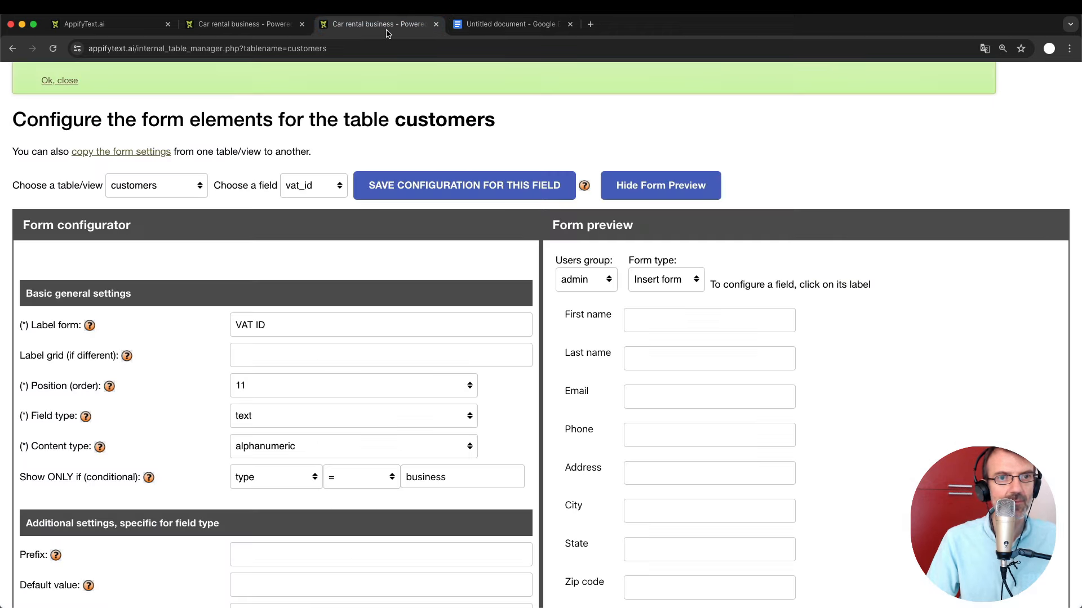
{"action": "scroll", "coordinate": [112, 119], "scroll_direction": "up", "scroll_amount": 3}
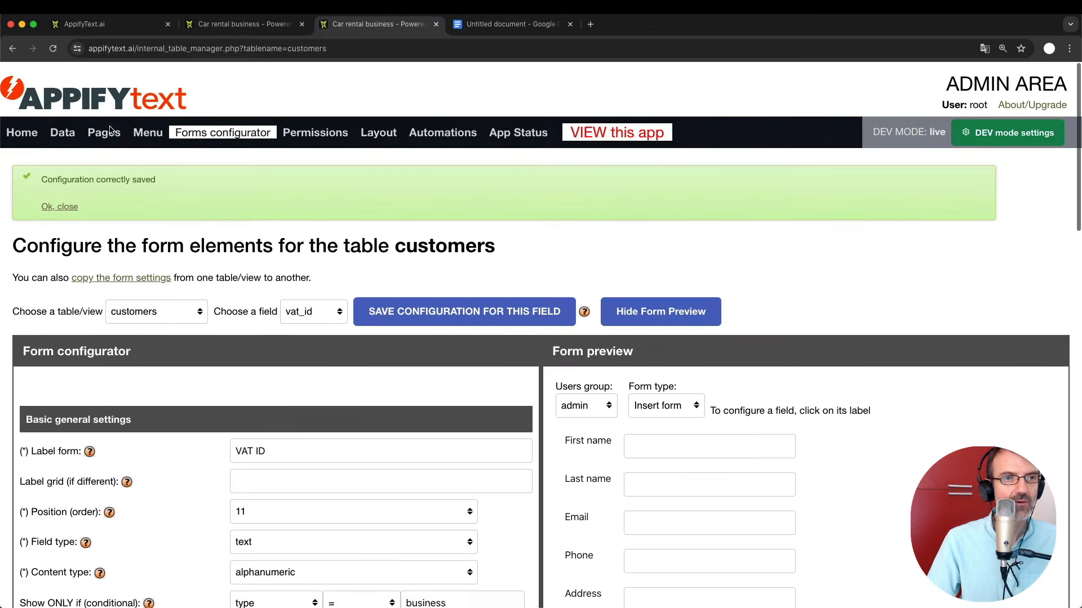
Add a Long text field named notes to the rentals table and save it.
{"action": "left_click", "coordinate": [62, 132]}
{"action": "scroll", "coordinate": [254, 386], "scroll_direction": "down", "scroll_amount": 4}
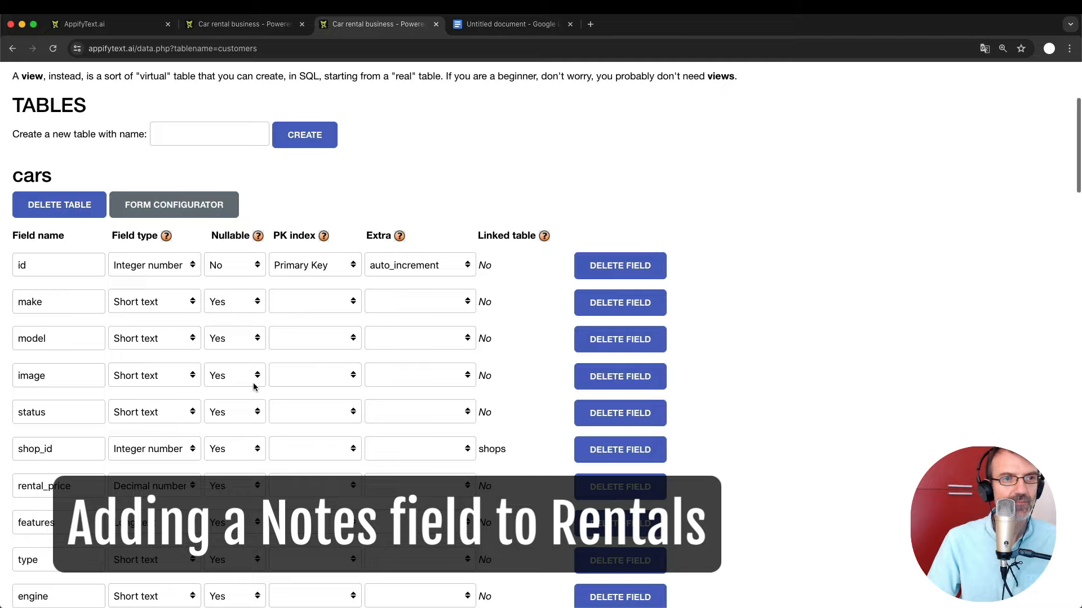
{"action": "scroll", "coordinate": [253, 386], "scroll_direction": "down", "scroll_amount": 20}
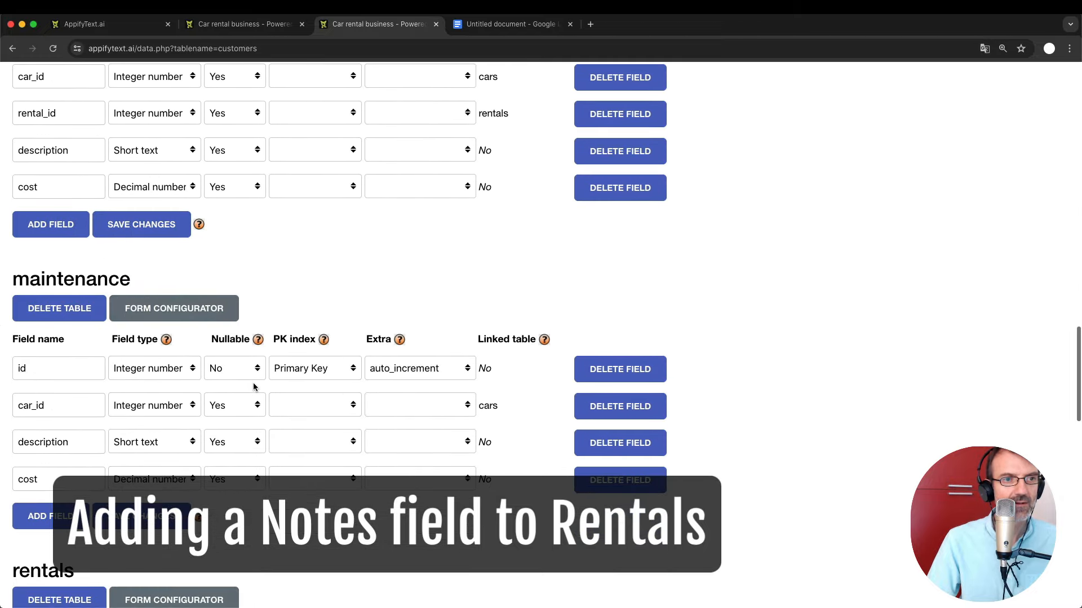
{"action": "scroll", "coordinate": [253, 383], "scroll_direction": "down", "scroll_amount": 10}
{"action": "left_click", "coordinate": [49, 436]}
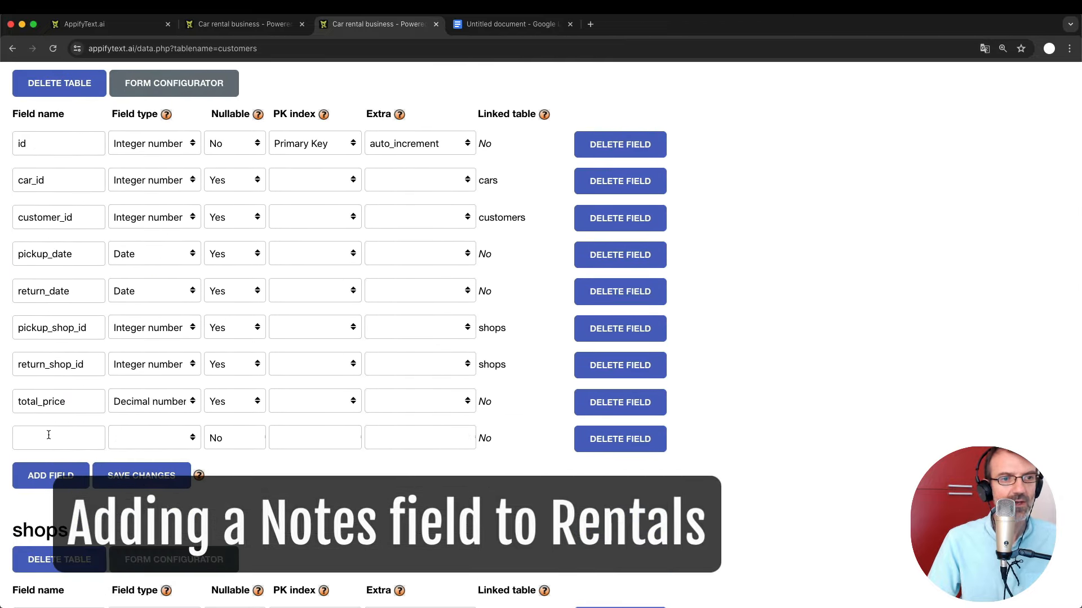
{"action": "left_click", "coordinate": [49, 435]}
{"action": "type", "text": "notes"}
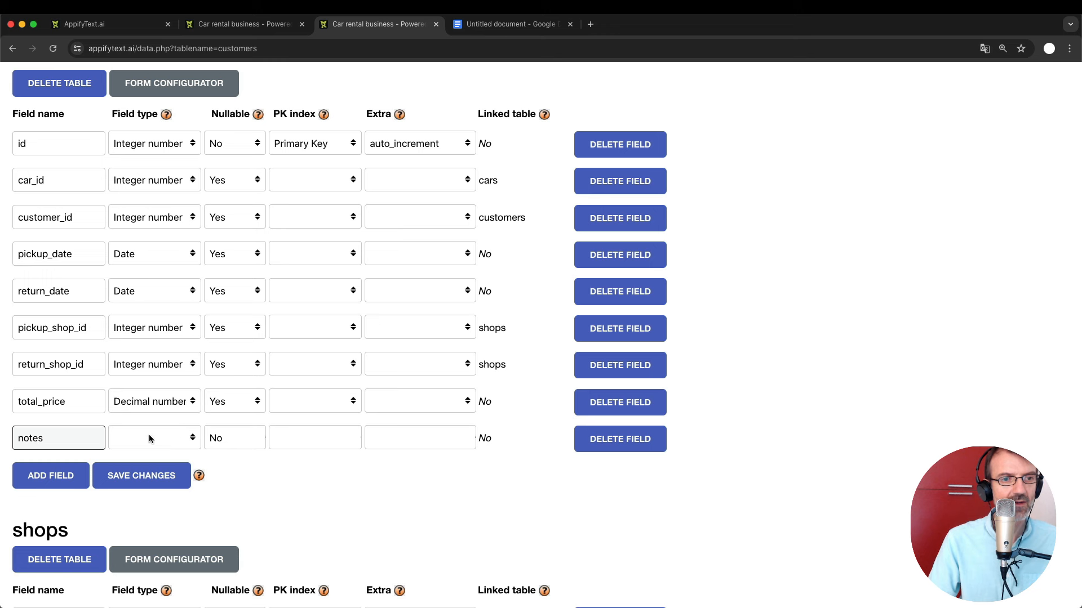
{"action": "left_click", "coordinate": [148, 438]}
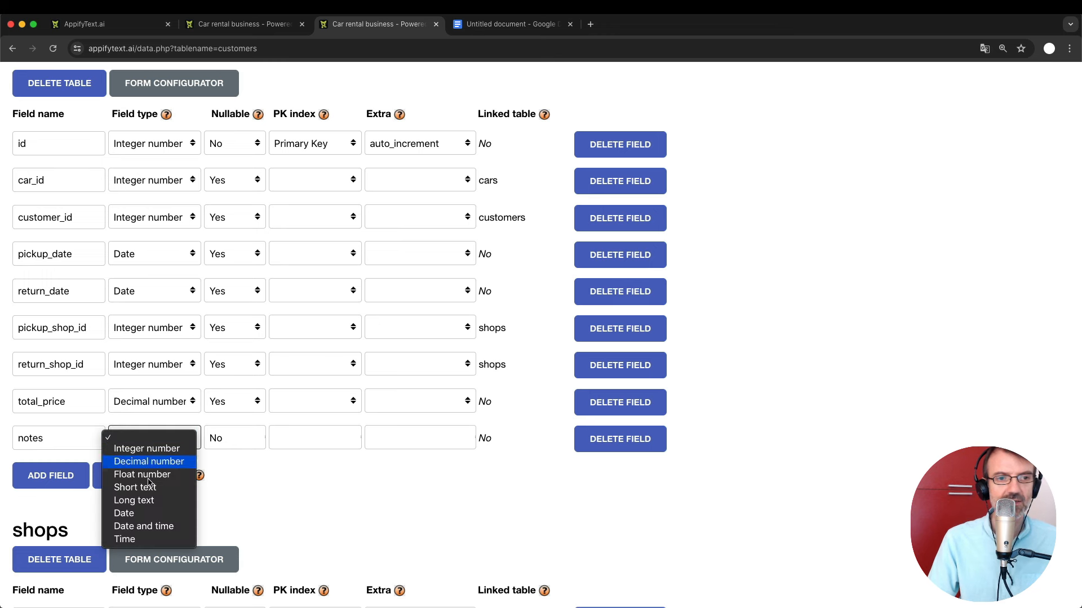
{"action": "left_click", "coordinate": [149, 503]}
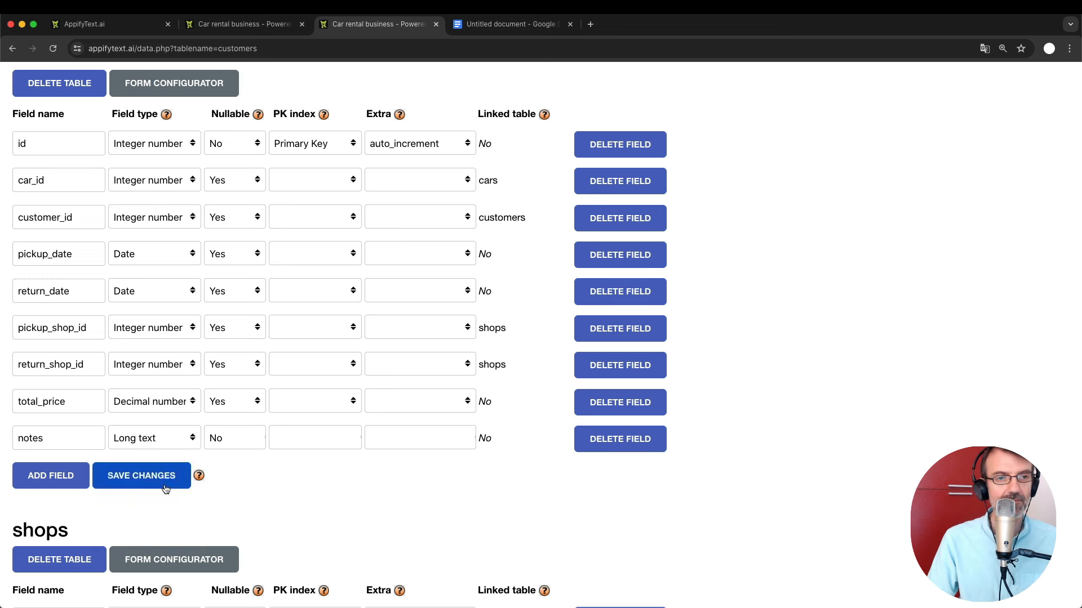
{"action": "left_click", "coordinate": [164, 486]}
Check the notes field's settings in the rentals form configurator.
{"action": "scroll", "coordinate": [164, 487], "scroll_direction": "up", "scroll_amount": 2}
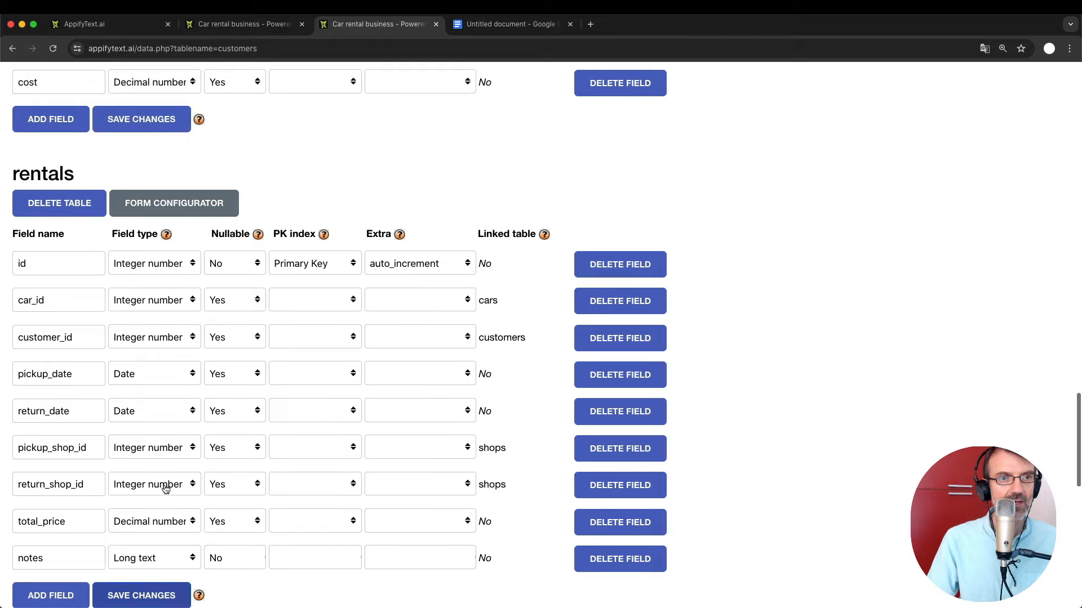
{"action": "left_click", "coordinate": [186, 208]}
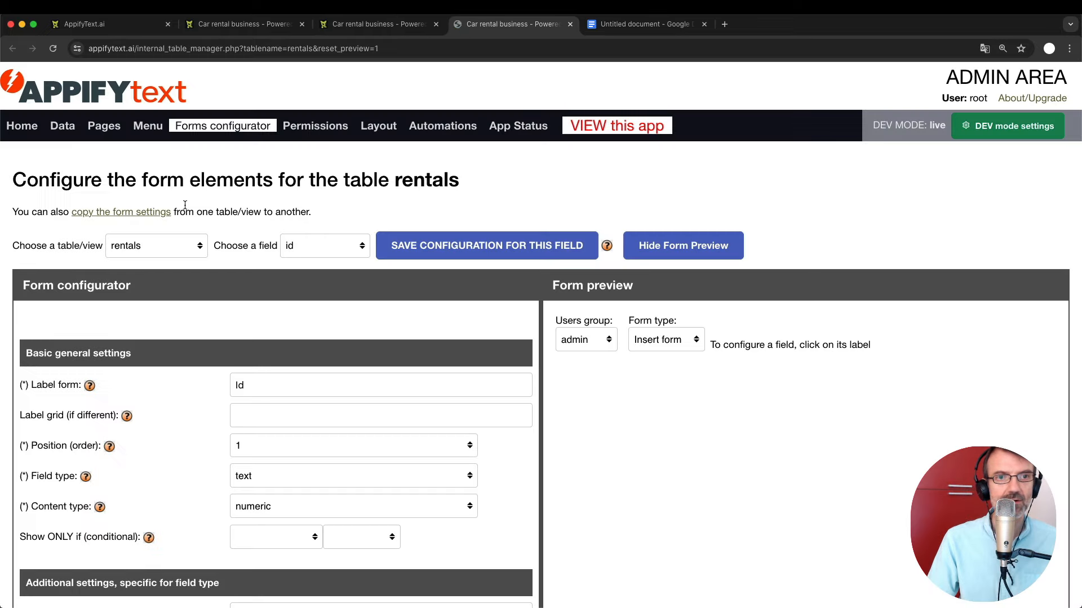
{"action": "left_click", "coordinate": [319, 249]}
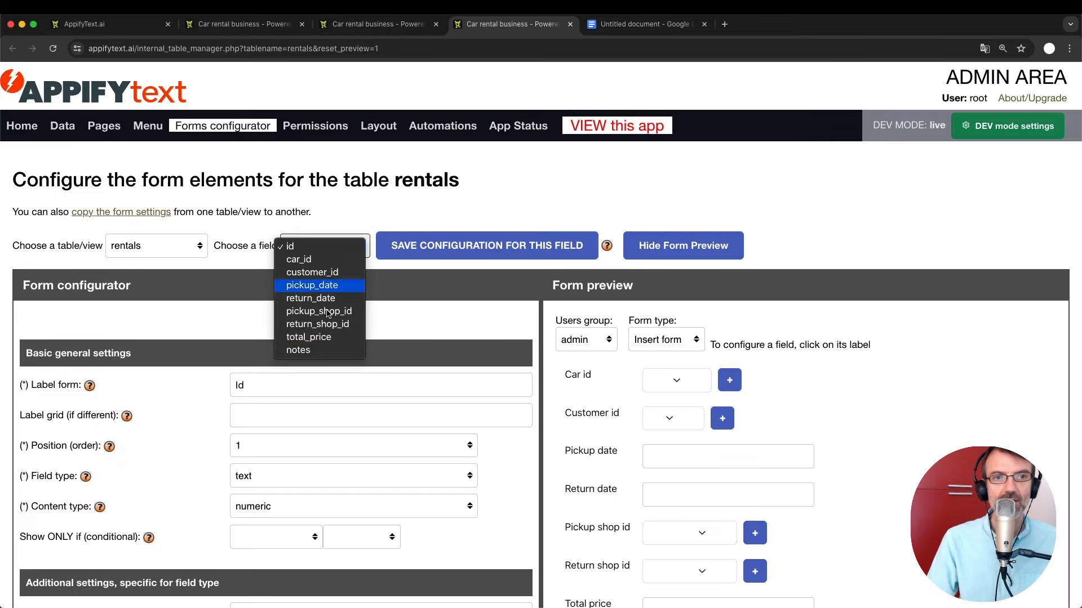
{"action": "left_click", "coordinate": [315, 350]}
{"action": "scroll", "coordinate": [530, 464], "scroll_direction": "down", "scroll_amount": 5}
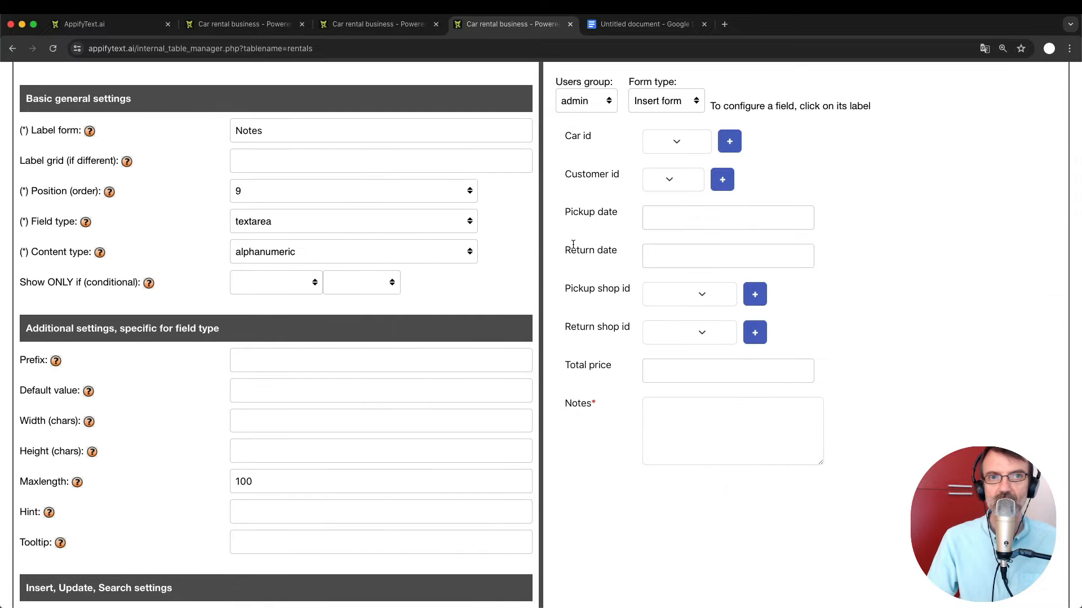
{"action": "left_click", "coordinate": [273, 25]}
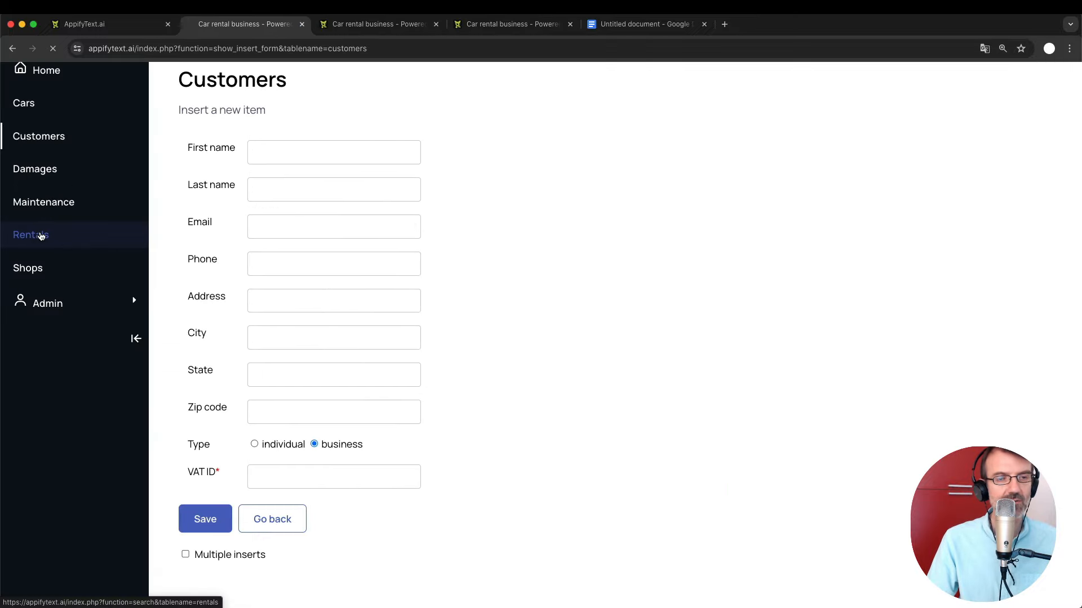
Open rental 5 for editing in the live app and enlarge the new Notes textarea.
{"action": "left_click", "coordinate": [23, 236]}
{"action": "left_click", "coordinate": [211, 361]}
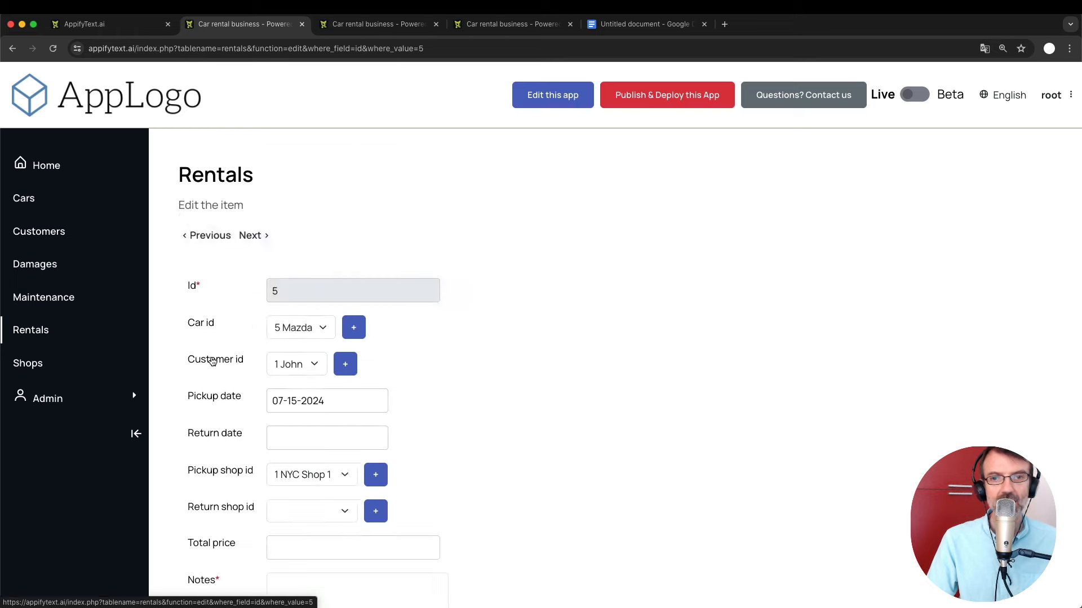
{"action": "scroll", "coordinate": [399, 434], "scroll_direction": "down", "scroll_amount": 4}
{"action": "left_click", "coordinate": [311, 420]}
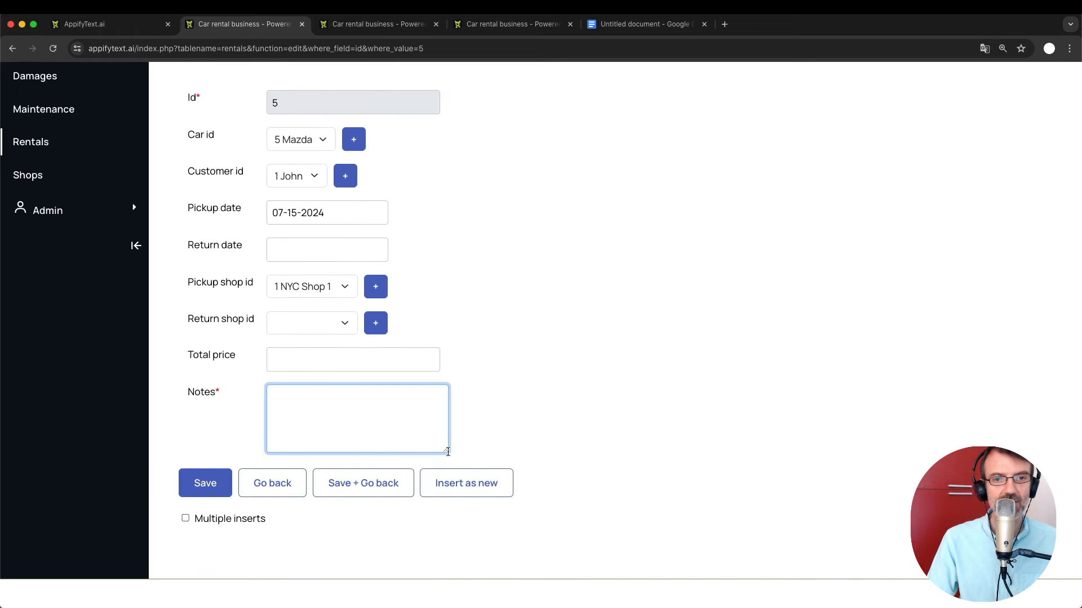
{"action": "left_click_drag", "start_coordinate": [445, 450], "coordinate": [526, 486]}
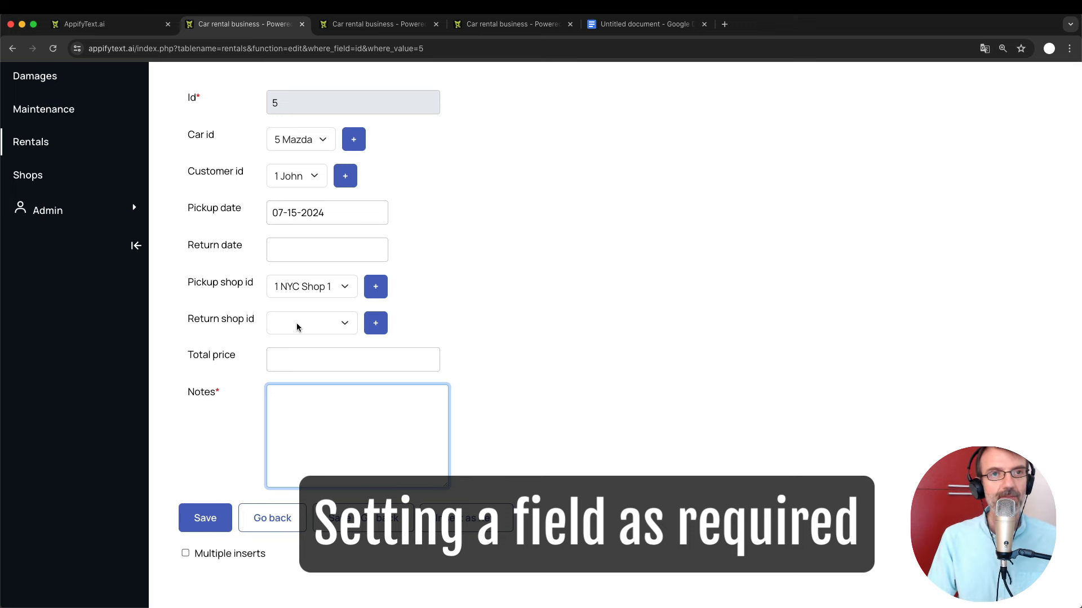
{"action": "scroll", "coordinate": [297, 326], "scroll_direction": "up", "scroll_amount": 2}
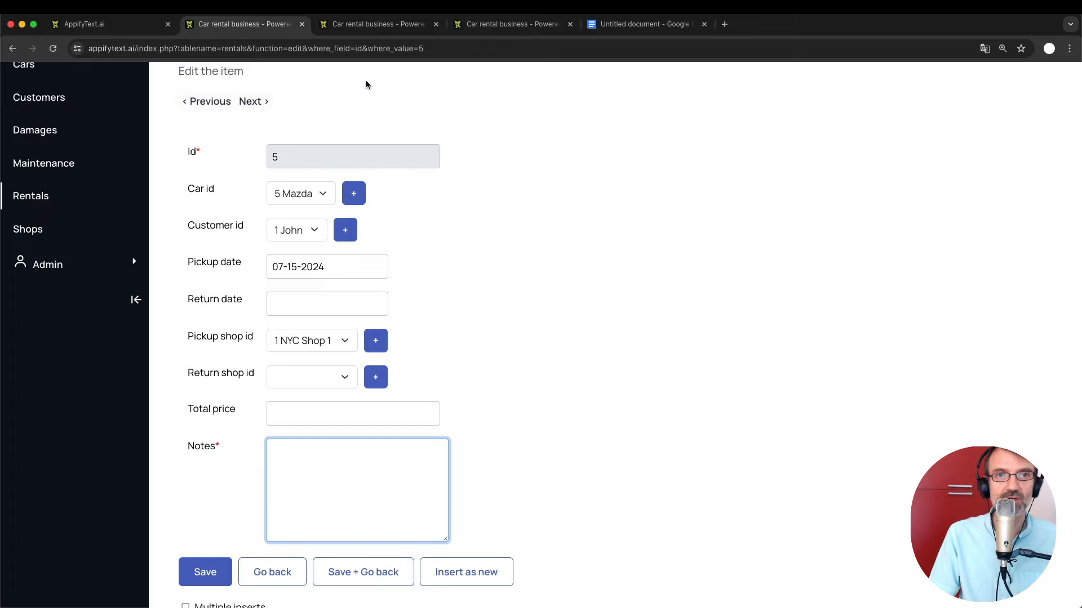
Glance at the rentals field definitions and form configuration, then return to the rental 5 form.
{"action": "left_click", "coordinate": [371, 24]}
{"action": "scroll", "coordinate": [448, 161], "scroll_direction": "up", "scroll_amount": 10}
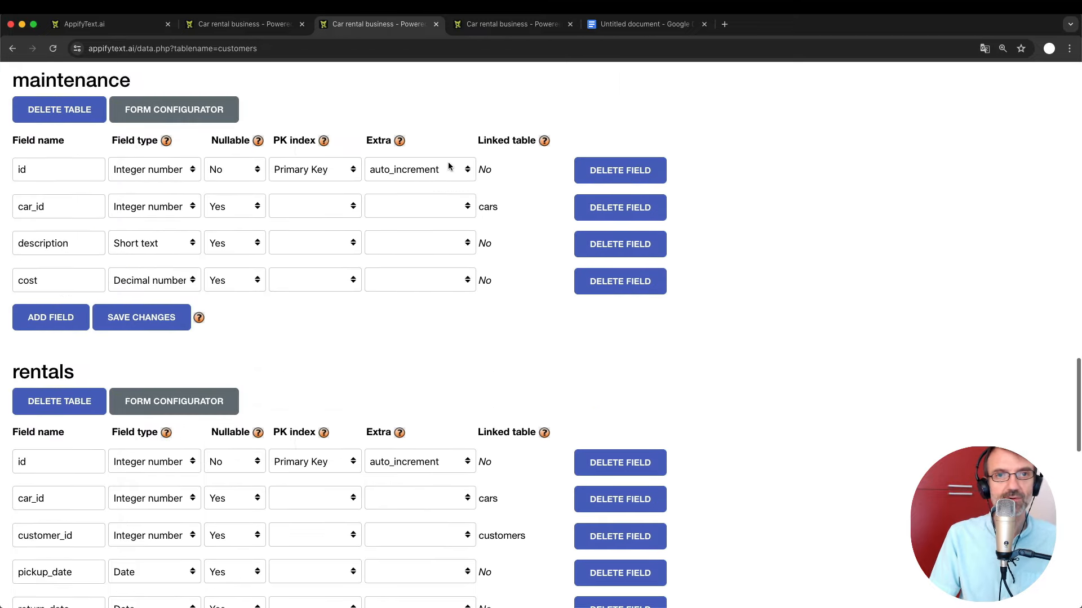
{"action": "left_click", "coordinate": [504, 24]}
{"action": "left_click", "coordinate": [282, 23]}
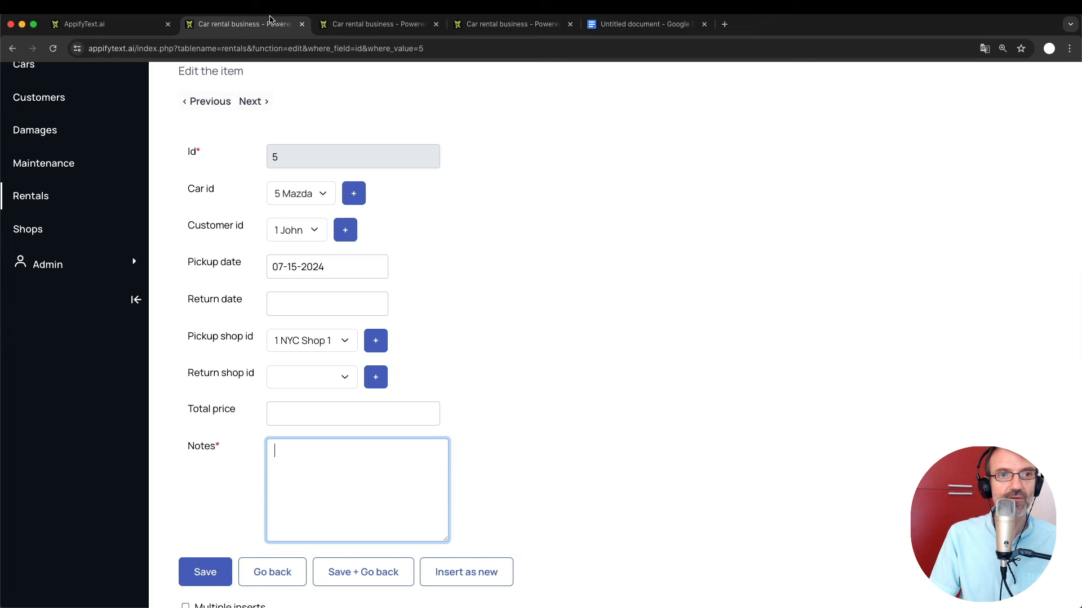
{"action": "scroll", "coordinate": [320, 280], "scroll_direction": "up", "scroll_amount": 3}
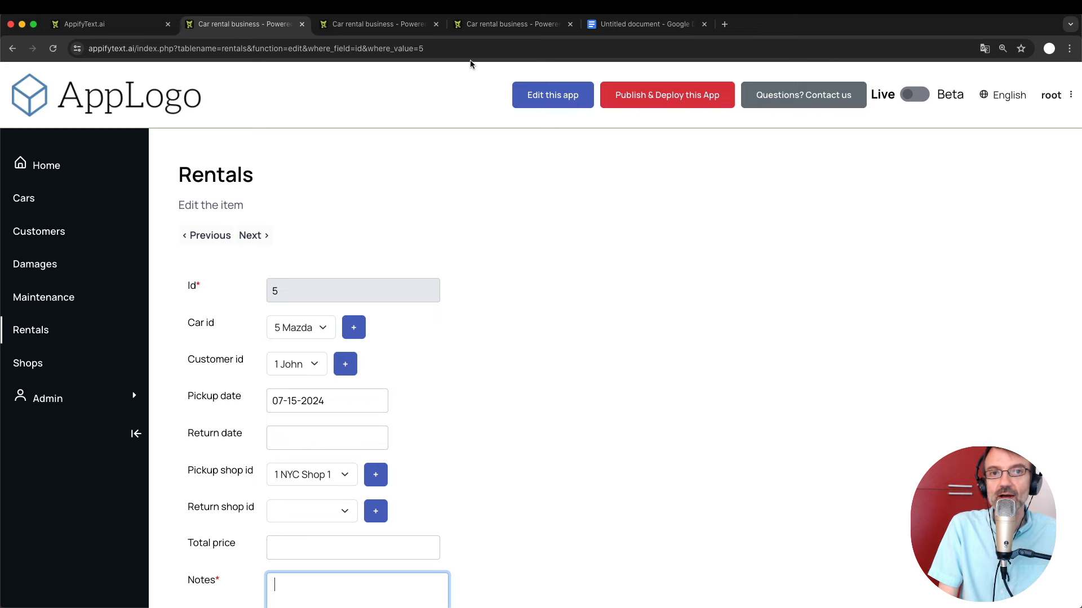
Make car_id a required field in the rentals form configuration and save it.
{"action": "left_click", "coordinate": [499, 24]}
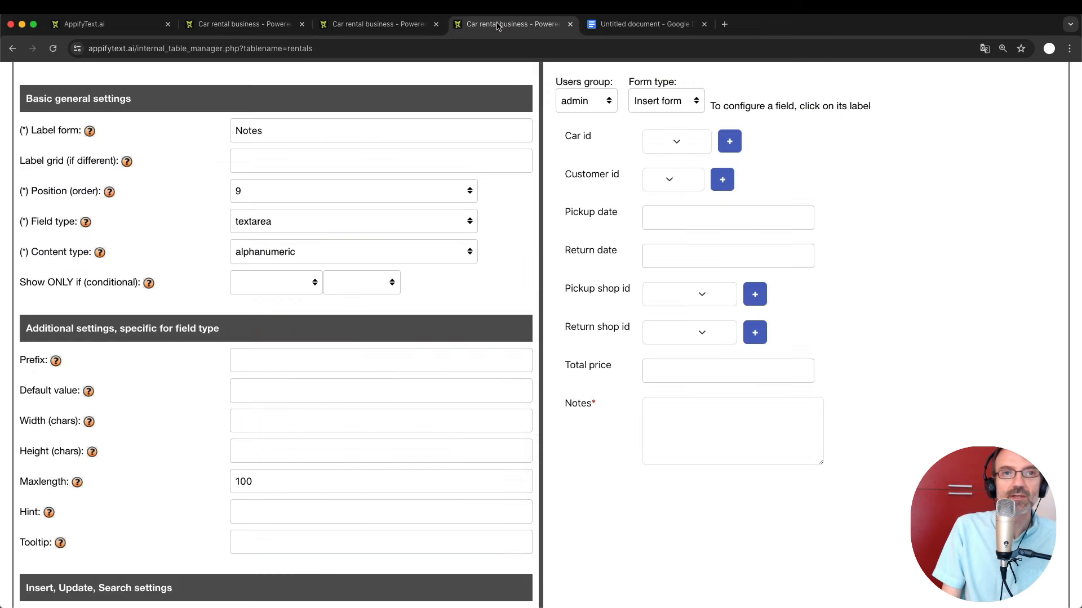
{"action": "scroll", "coordinate": [305, 254], "scroll_direction": "up", "scroll_amount": 4}
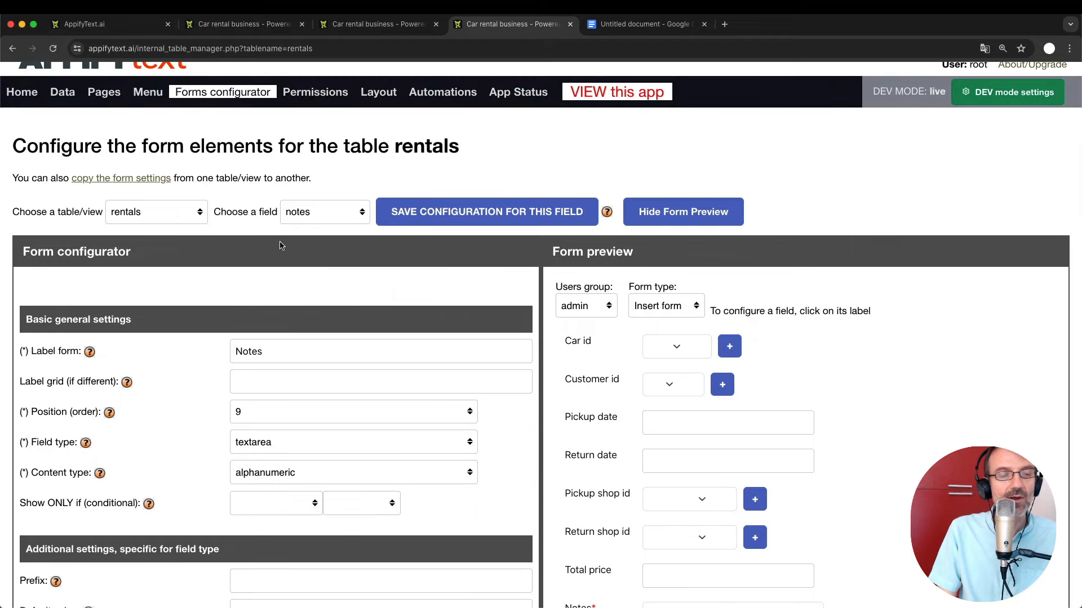
{"action": "left_click", "coordinate": [299, 213]}
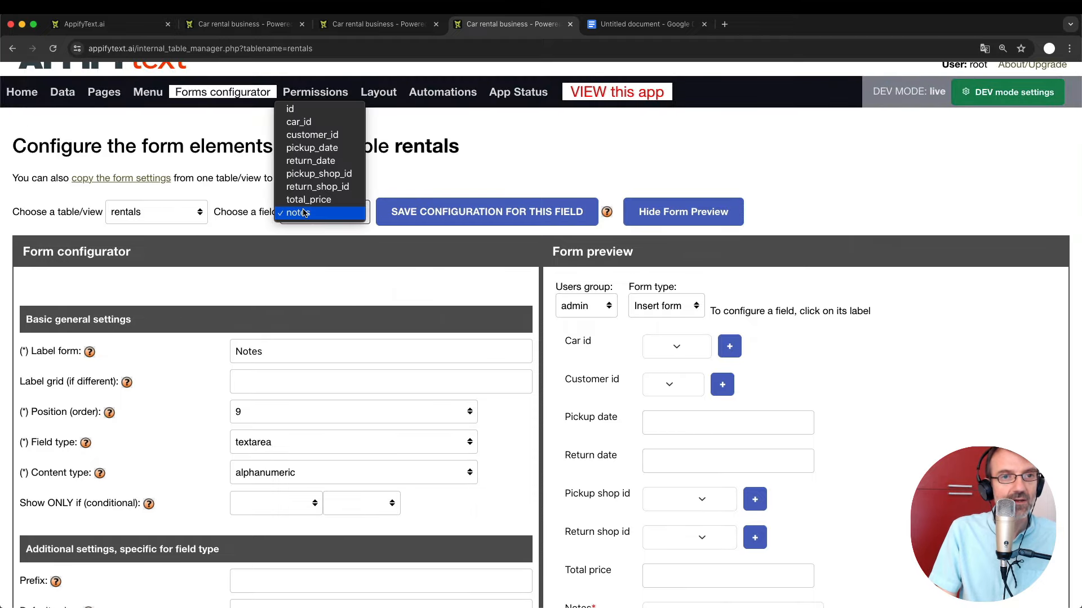
{"action": "left_click", "coordinate": [298, 122]}
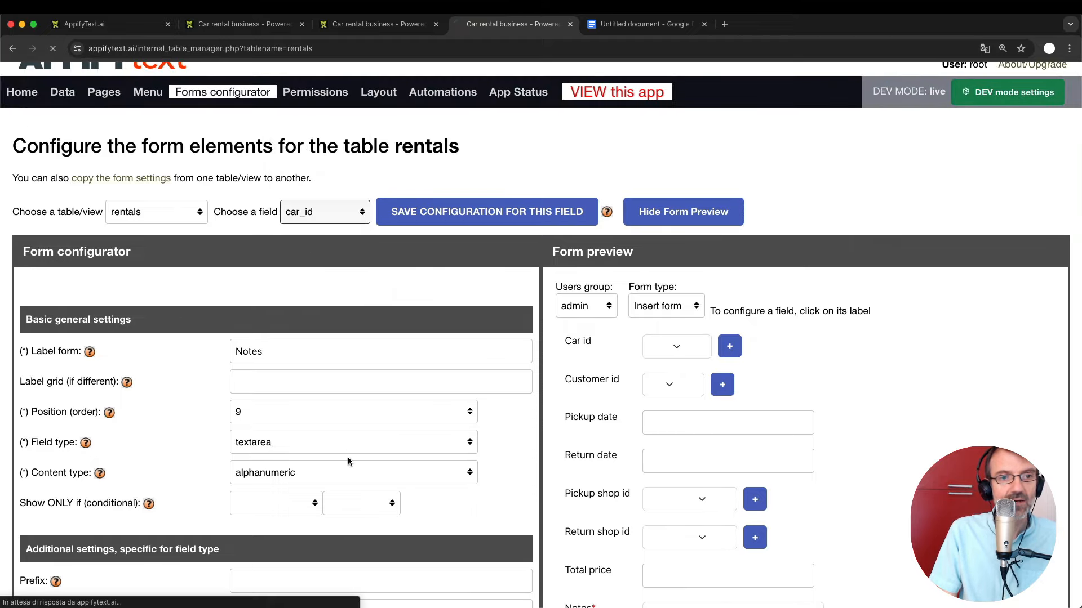
{"action": "scroll", "coordinate": [347, 457], "scroll_direction": "down", "scroll_amount": 1}
{"action": "scroll", "coordinate": [329, 411], "scroll_direction": "down", "scroll_amount": 5}
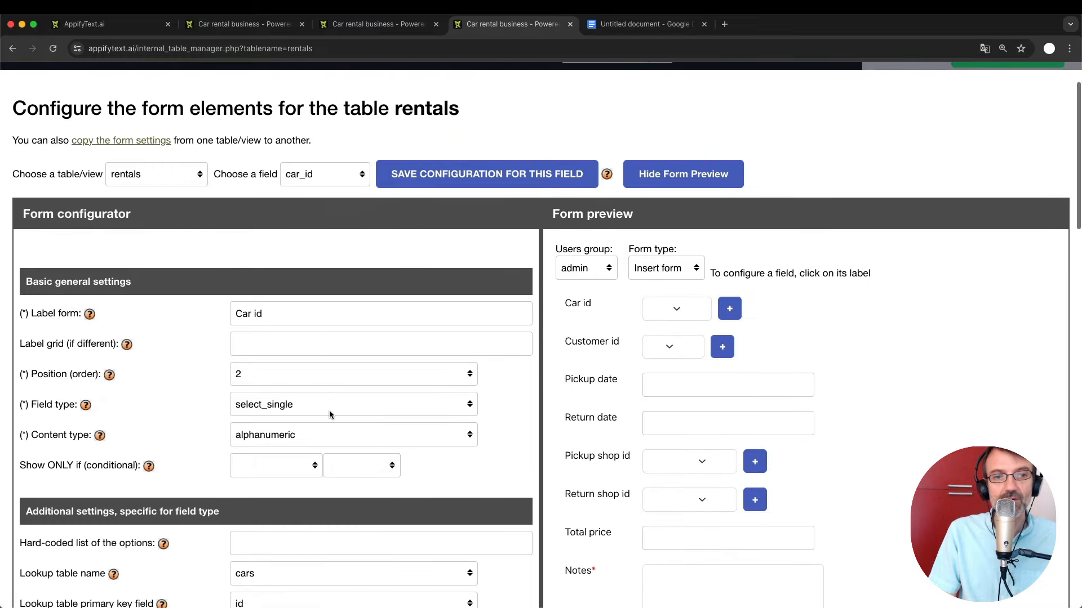
{"action": "scroll", "coordinate": [331, 415], "scroll_direction": "down", "scroll_amount": 4}
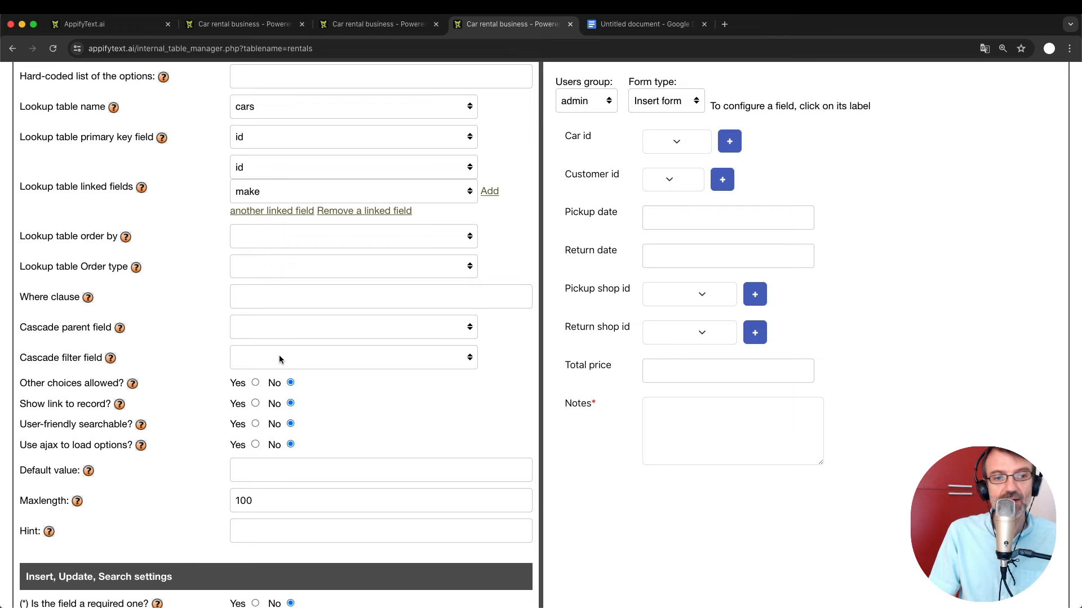
{"action": "scroll", "coordinate": [279, 359], "scroll_direction": "down", "scroll_amount": 3}
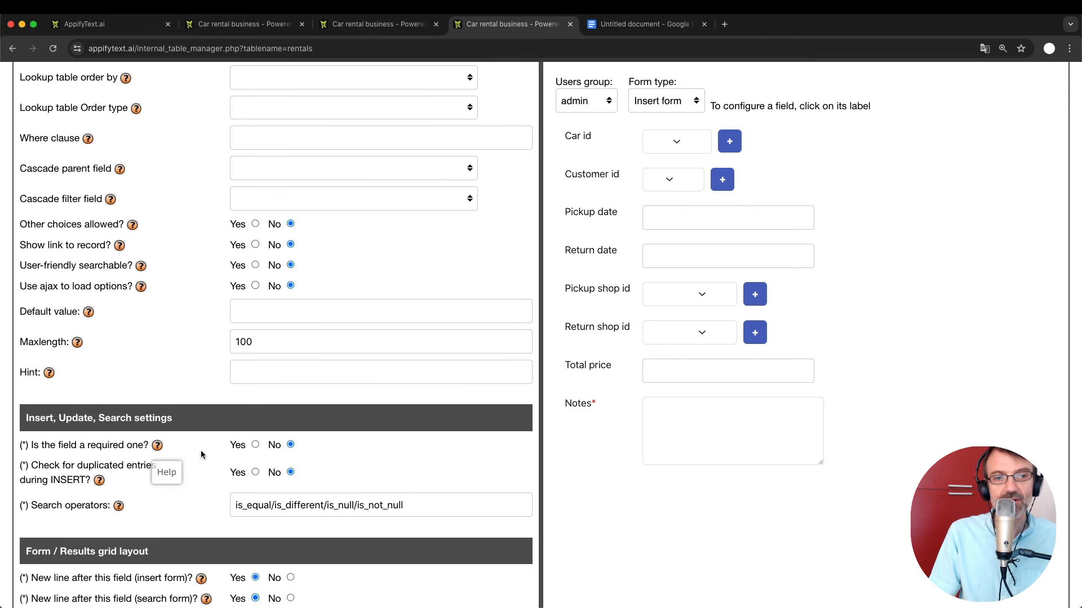
{"action": "left_click", "coordinate": [256, 445]}
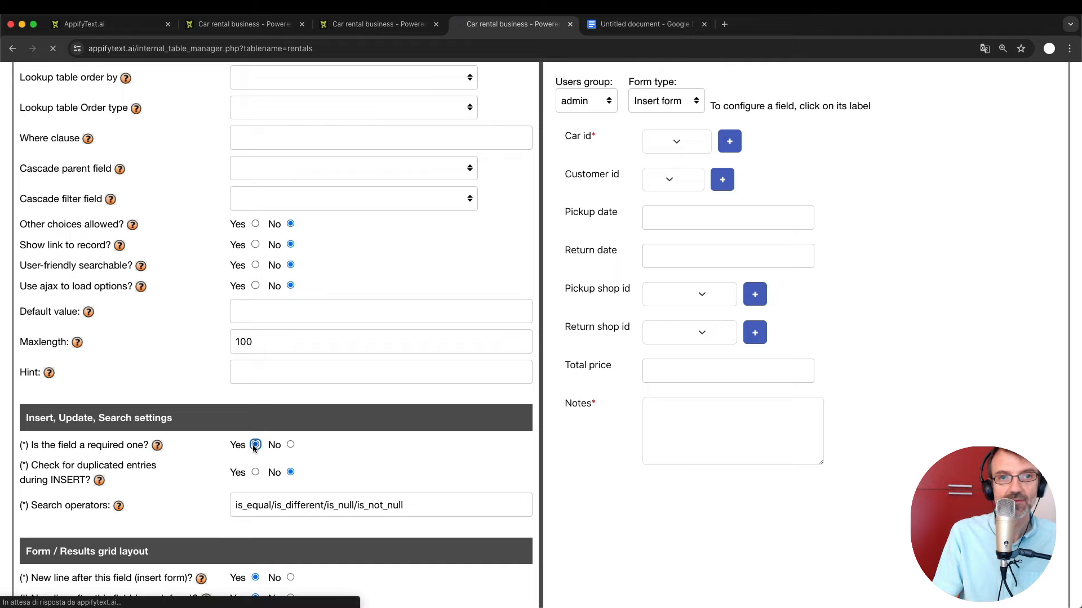
{"action": "key", "text": "Return"}
Make customer_id a required rentals form field and save it.
{"action": "left_click", "coordinate": [299, 307]}
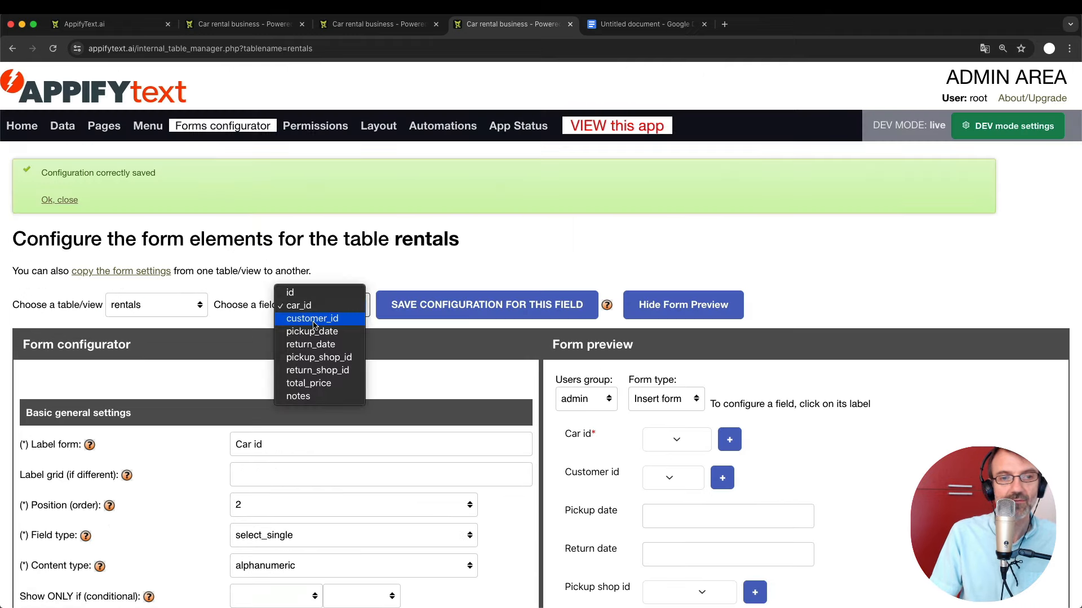
{"action": "left_click", "coordinate": [304, 318]}
{"action": "scroll", "coordinate": [298, 450], "scroll_direction": "down", "scroll_amount": 10}
{"action": "scroll", "coordinate": [297, 466], "scroll_direction": "down", "scroll_amount": 3}
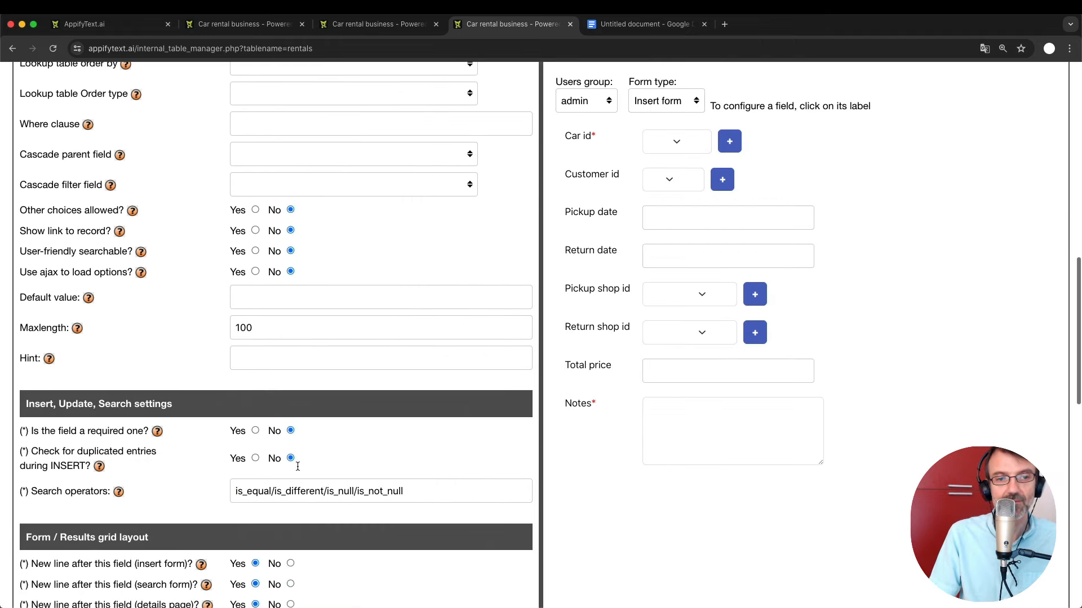
{"action": "left_click", "coordinate": [256, 431]}
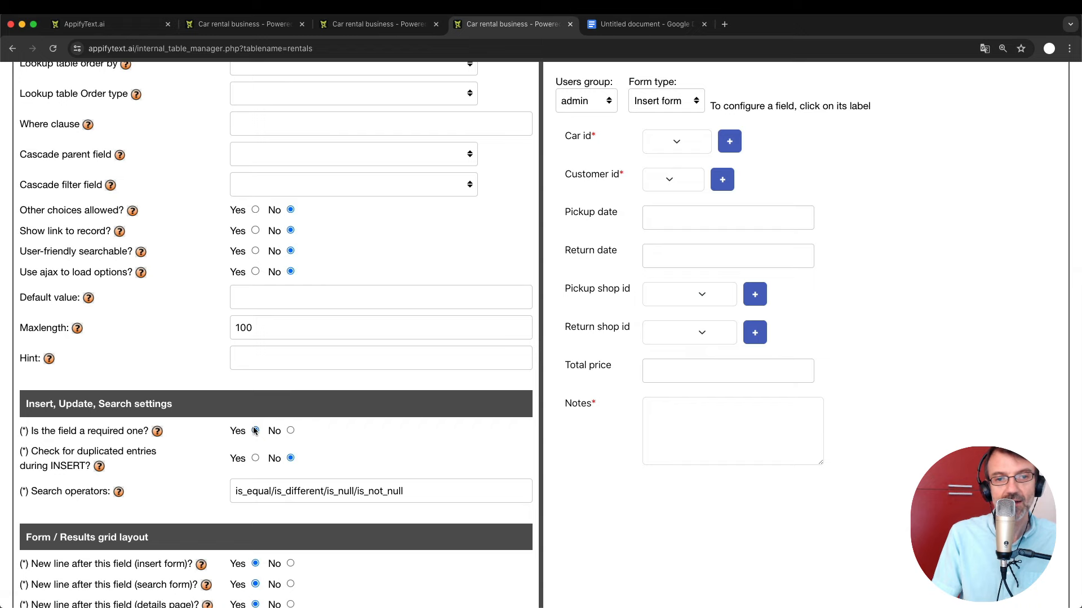
{"action": "key", "text": "Return"}
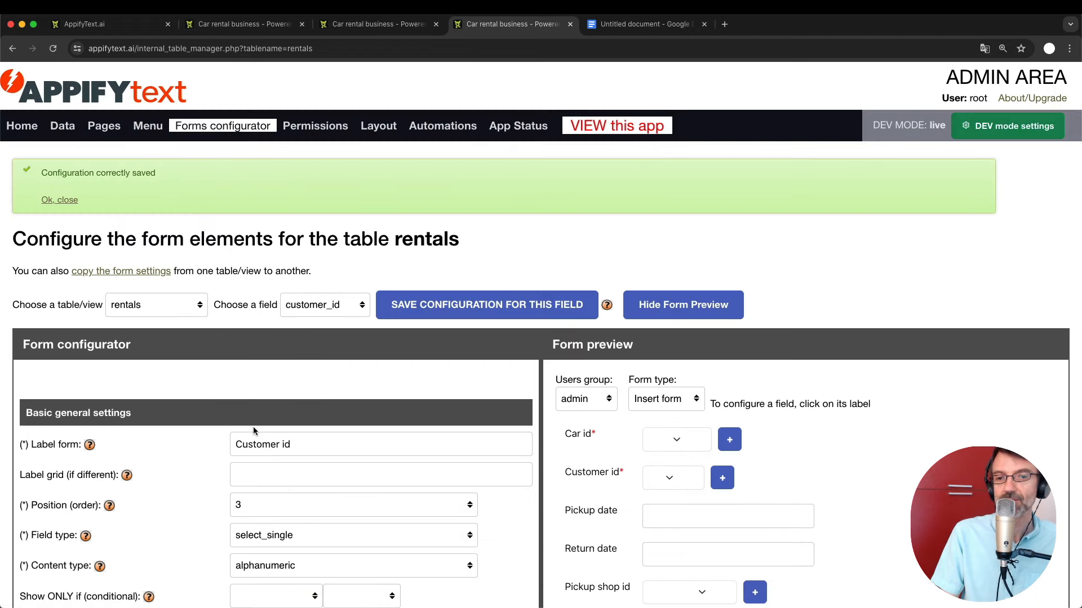
{"action": "scroll", "coordinate": [254, 430], "scroll_direction": "down", "scroll_amount": 3}
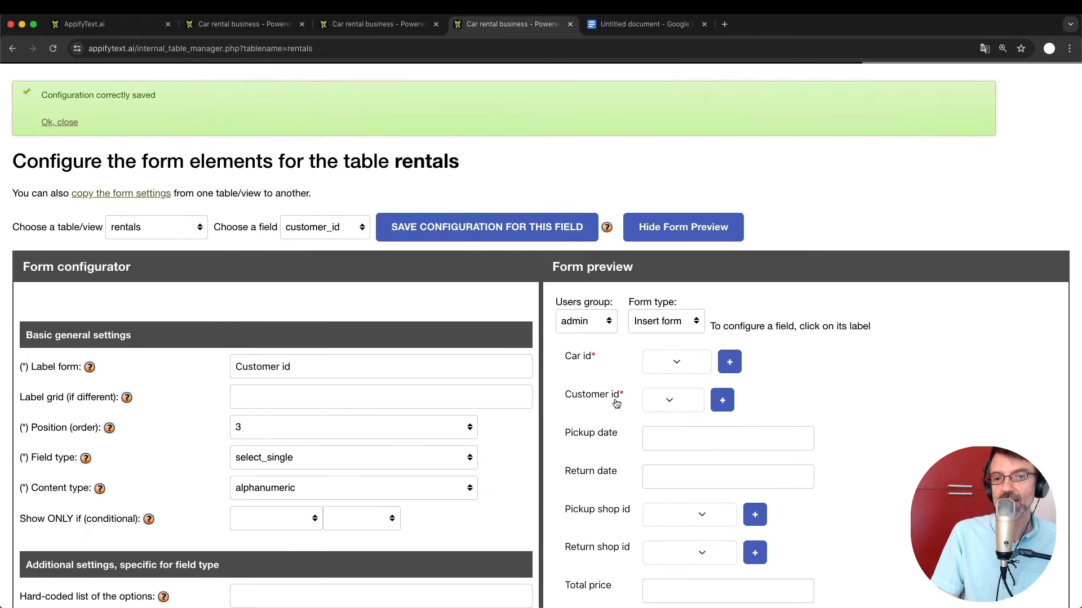
Save a blank new Rentals record to confirm it is rejected for missing required fields.
{"action": "left_click", "coordinate": [345, 22]}
{"action": "left_click", "coordinate": [282, 25]}
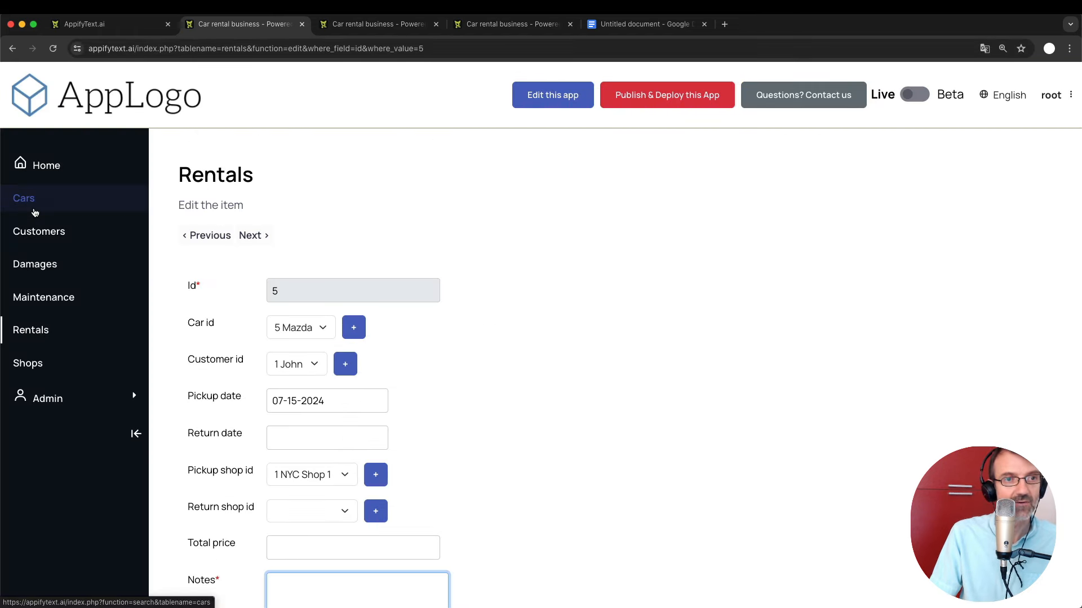
{"action": "left_click", "coordinate": [22, 331]}
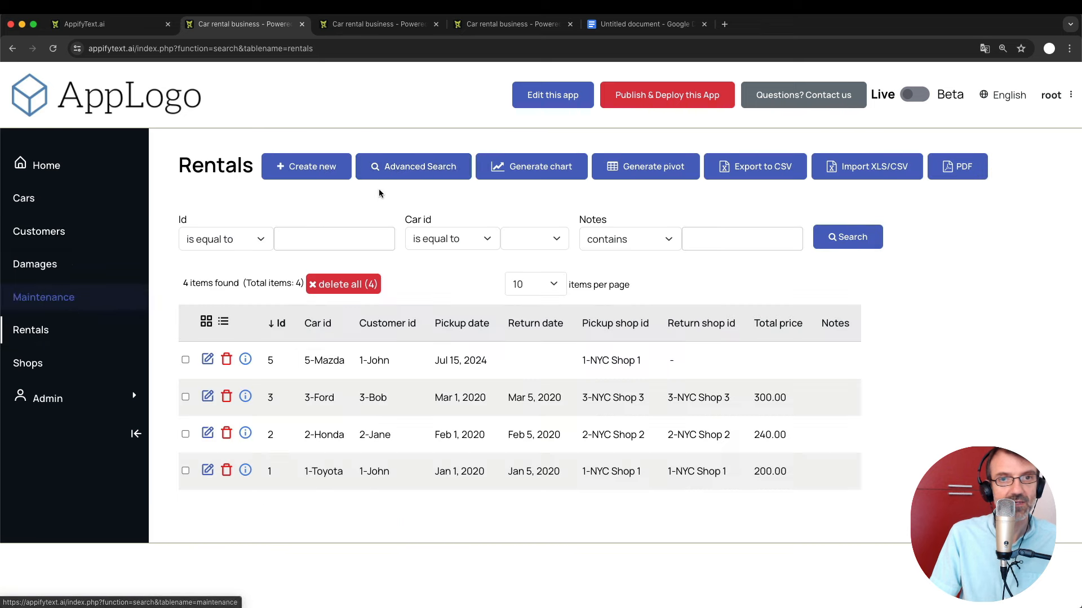
{"action": "left_click", "coordinate": [310, 175]}
{"action": "scroll", "coordinate": [324, 350], "scroll_direction": "down", "scroll_amount": 3}
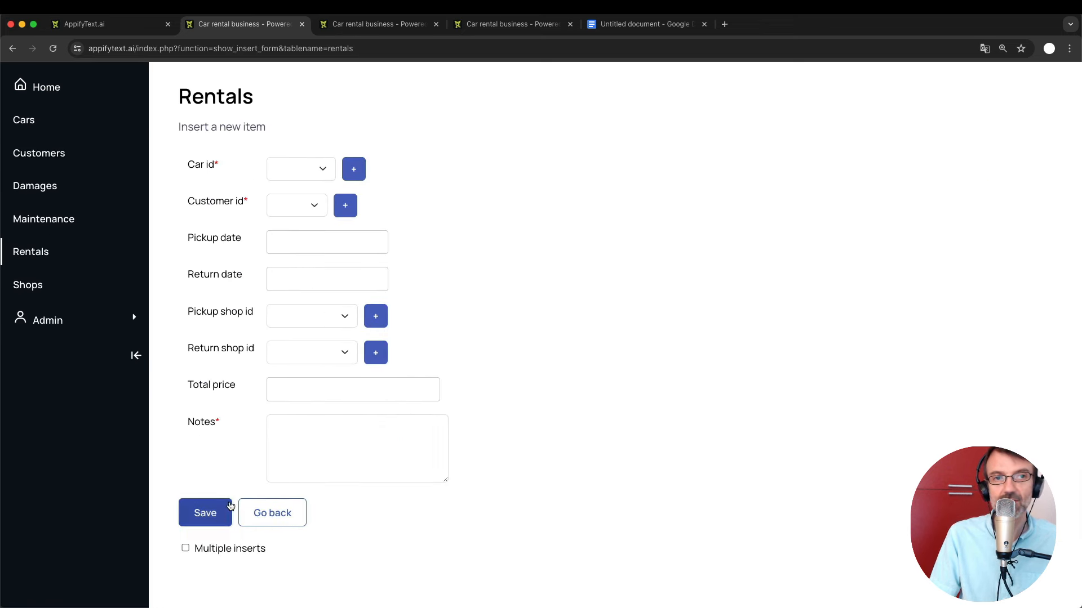
{"action": "left_click", "coordinate": [208, 520]}
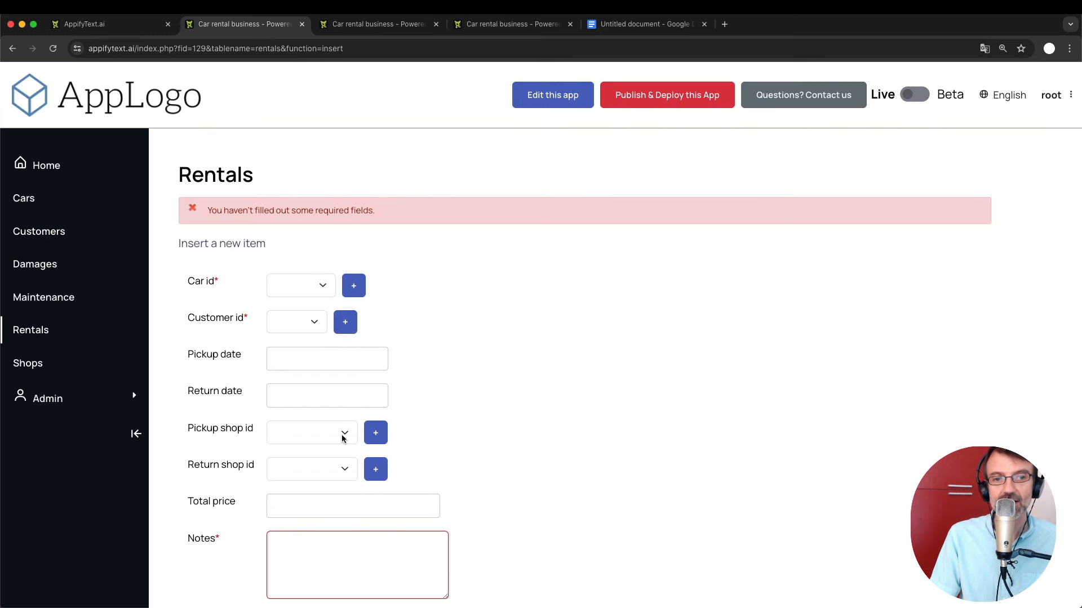
{"action": "scroll", "coordinate": [333, 437], "scroll_direction": "down", "scroll_amount": 2}
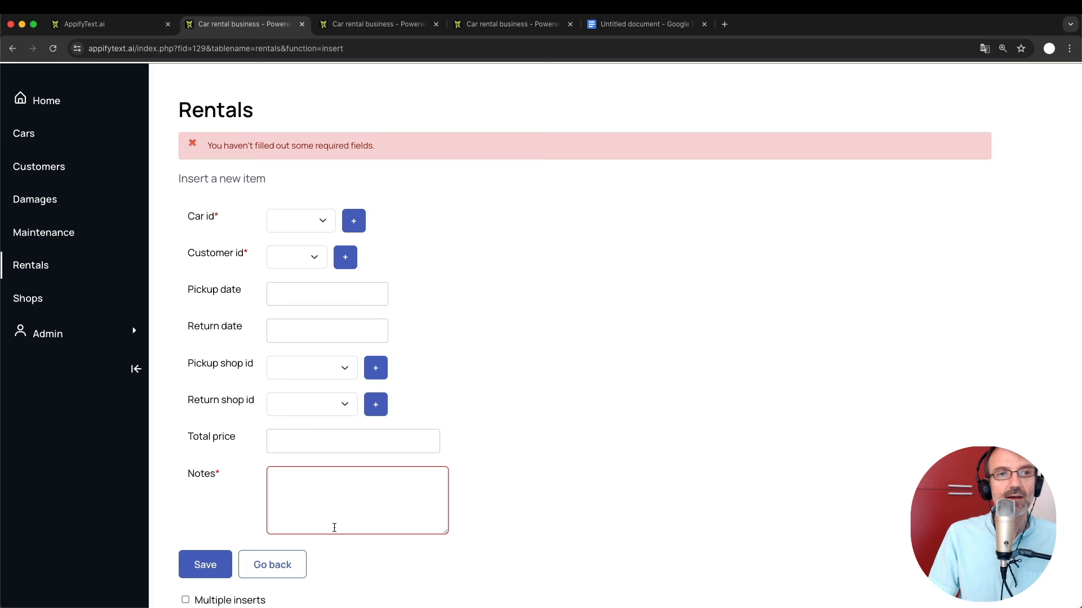
{"action": "left_click", "coordinate": [368, 24]}
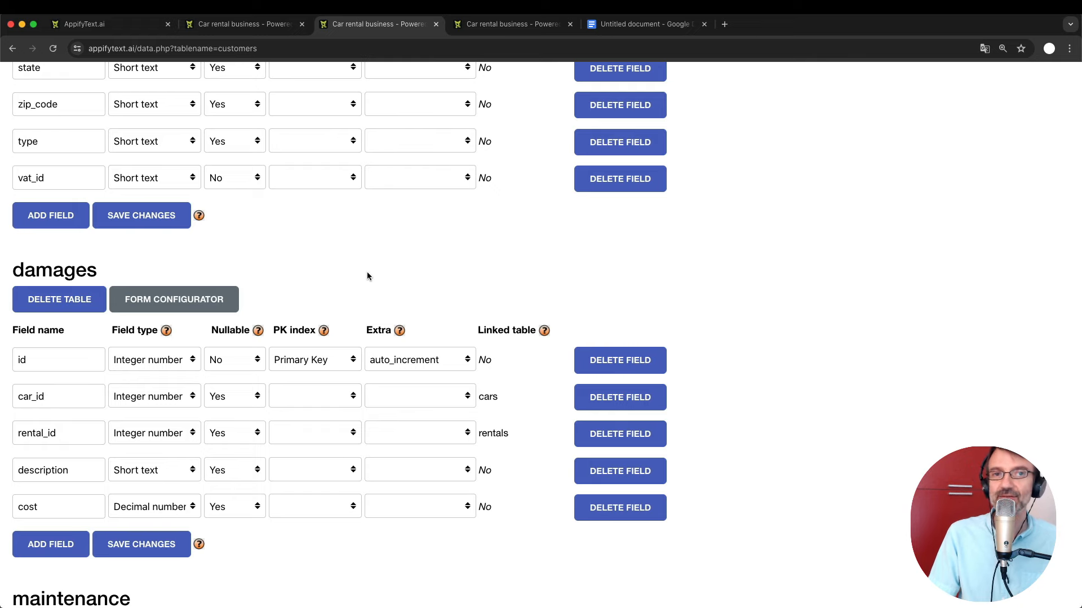
Scroll through the cars table's ten fields, id through engine, on the Data page.
{"action": "scroll", "coordinate": [367, 276], "scroll_direction": "up", "scroll_amount": 20}
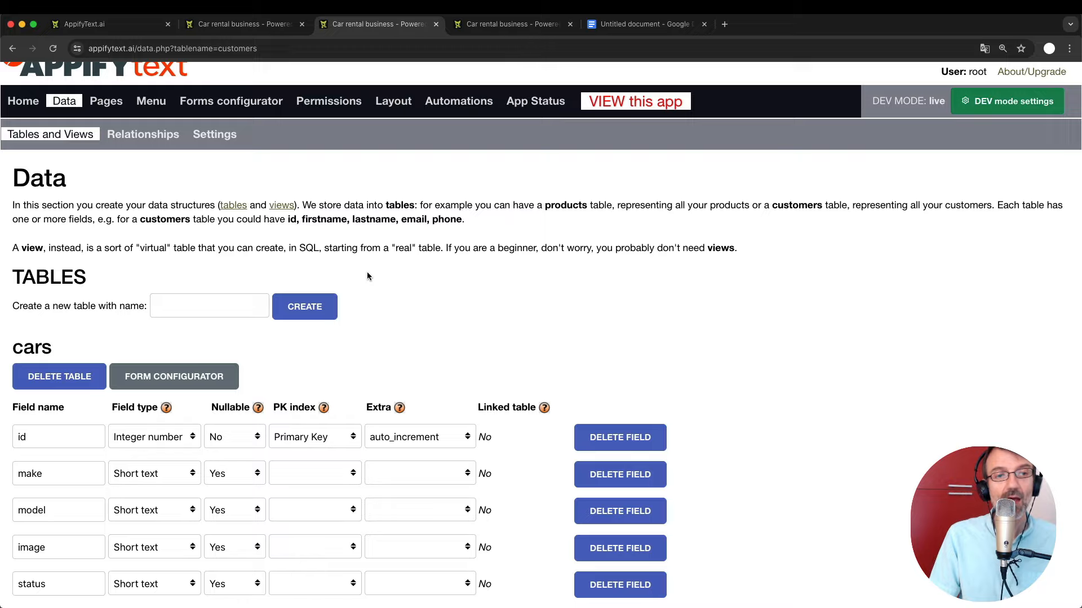
{"action": "scroll", "coordinate": [366, 276], "scroll_direction": "down", "scroll_amount": 3}
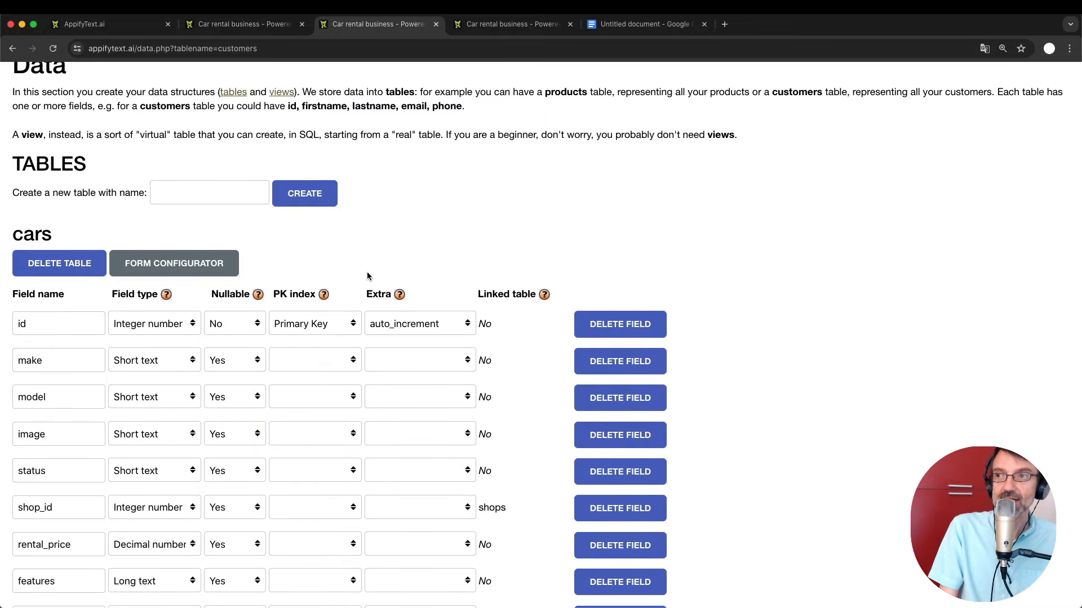
{"action": "scroll", "coordinate": [367, 276], "scroll_direction": "down", "scroll_amount": 2}
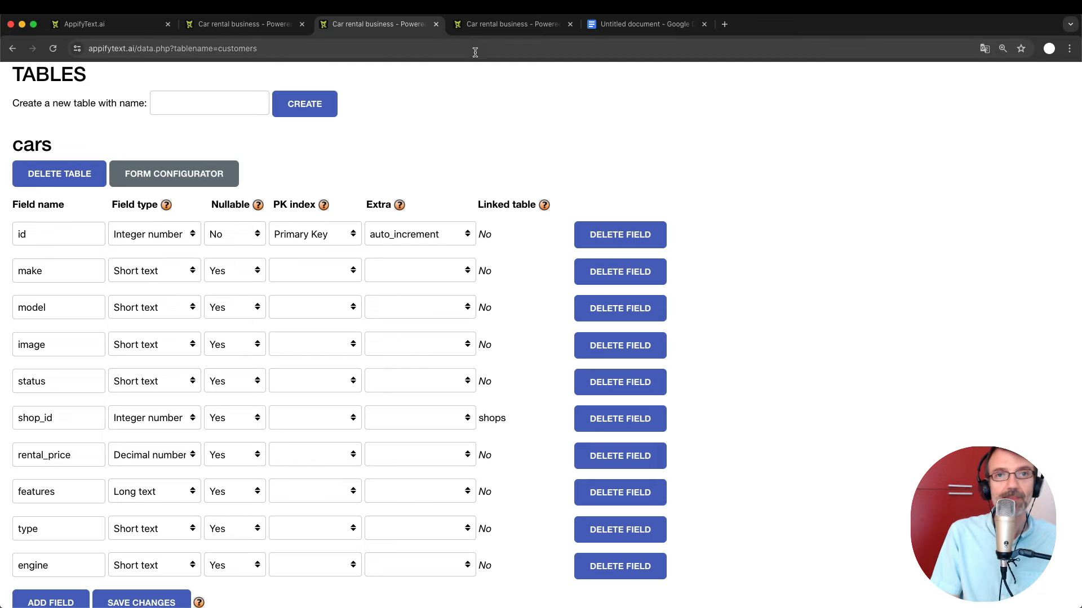
Read the plan notes in Google Docs, then show the app's Cars list of four cars.
{"action": "key", "text": "ctrl+shift+Tab"}
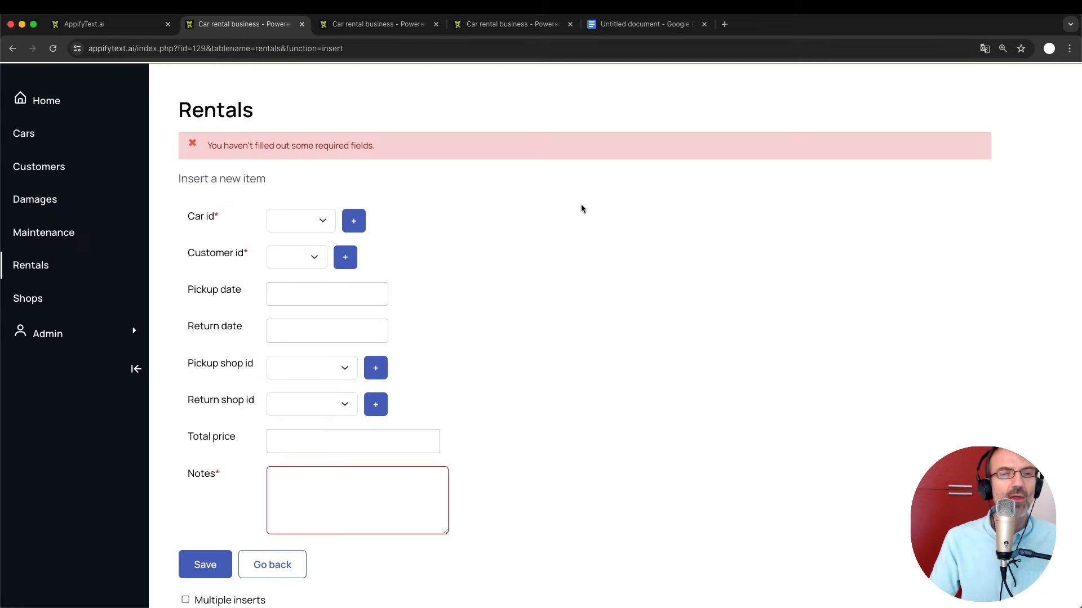
{"action": "left_click", "coordinate": [647, 25]}
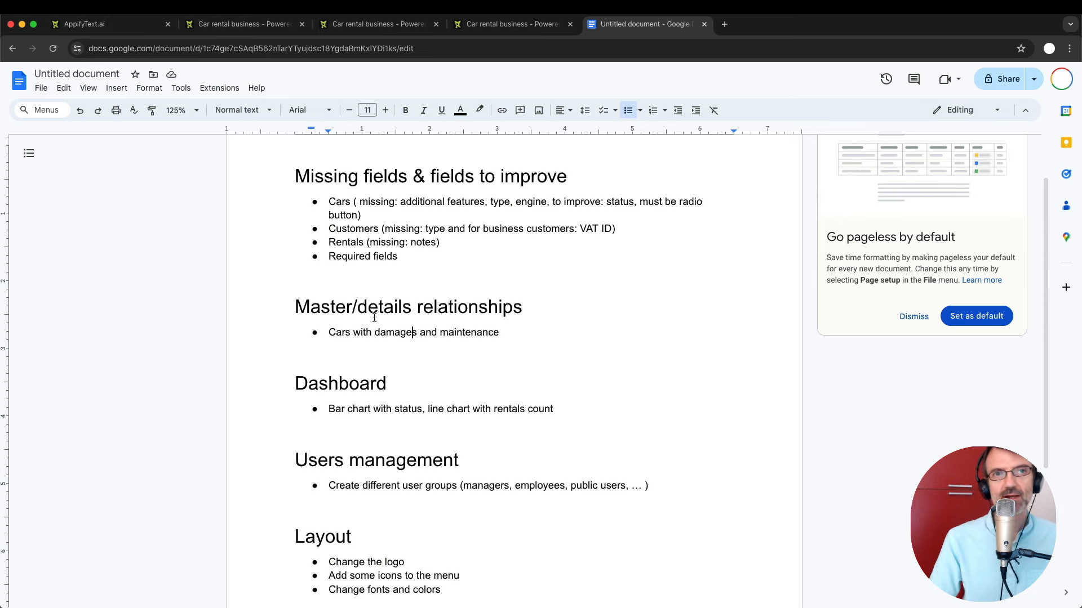
{"action": "left_click", "coordinate": [242, 24]}
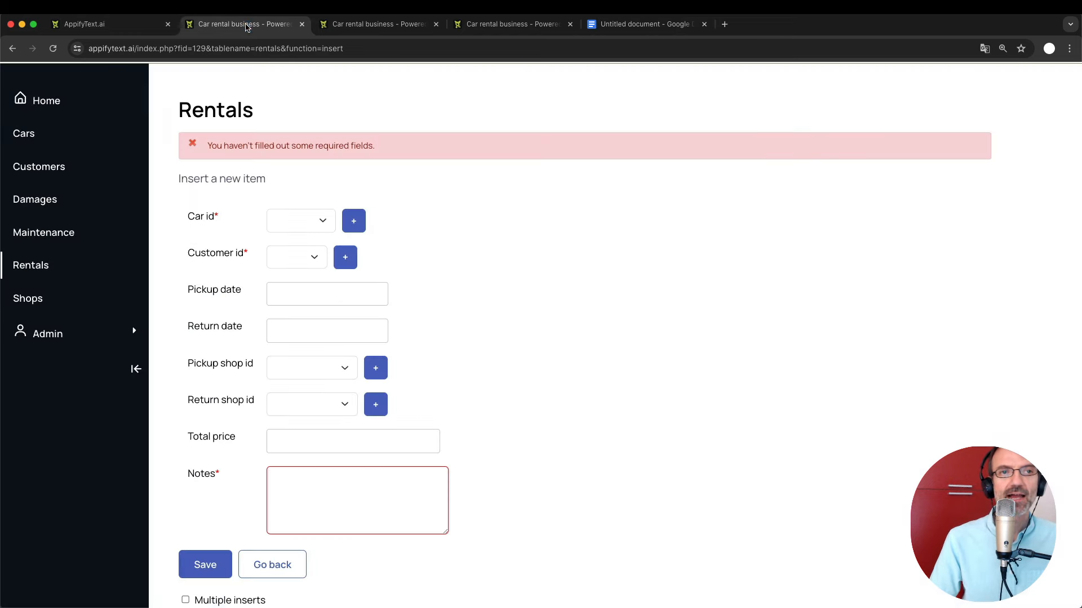
{"action": "left_click", "coordinate": [35, 133]}
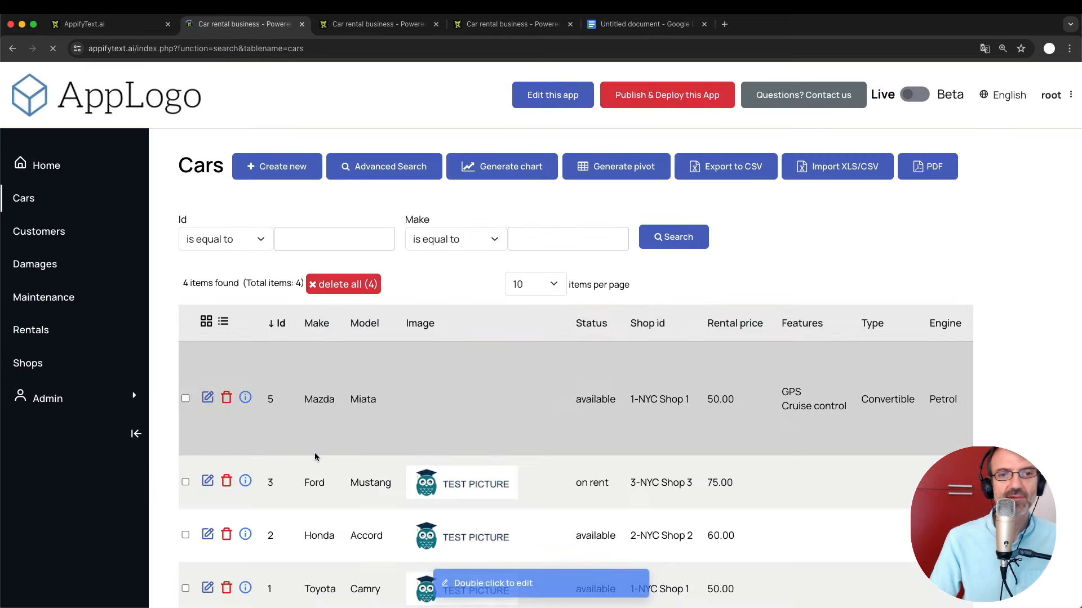
Scroll through the four cars in the Cars list.
{"action": "scroll", "coordinate": [314, 451], "scroll_direction": "down", "scroll_amount": 3}
{"action": "scroll", "coordinate": [315, 452], "scroll_direction": "up", "scroll_amount": 2}
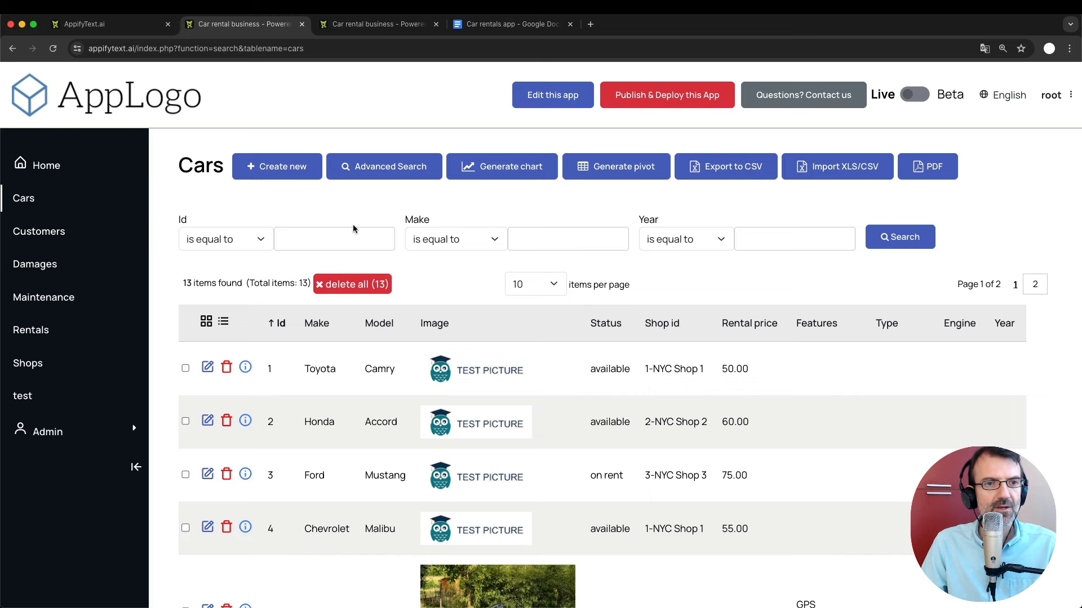
{"action": "scroll", "coordinate": [299, 380], "scroll_direction": "down", "scroll_amount": 7}
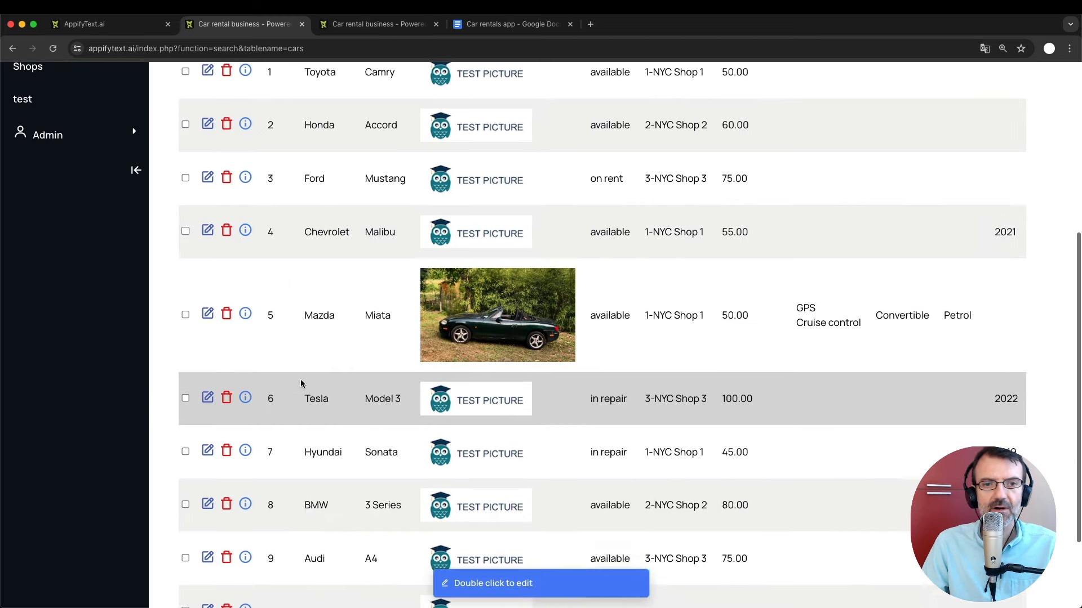
{"action": "scroll", "coordinate": [301, 384], "scroll_direction": "up", "scroll_amount": 7}
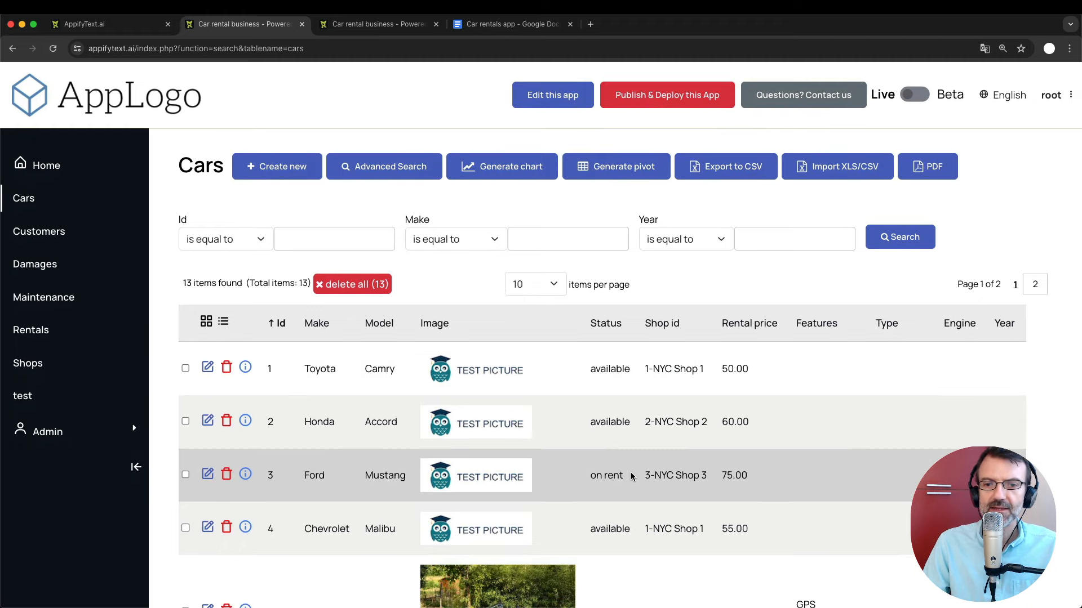
{"action": "scroll", "coordinate": [630, 476], "scroll_direction": "down", "scroll_amount": 3}
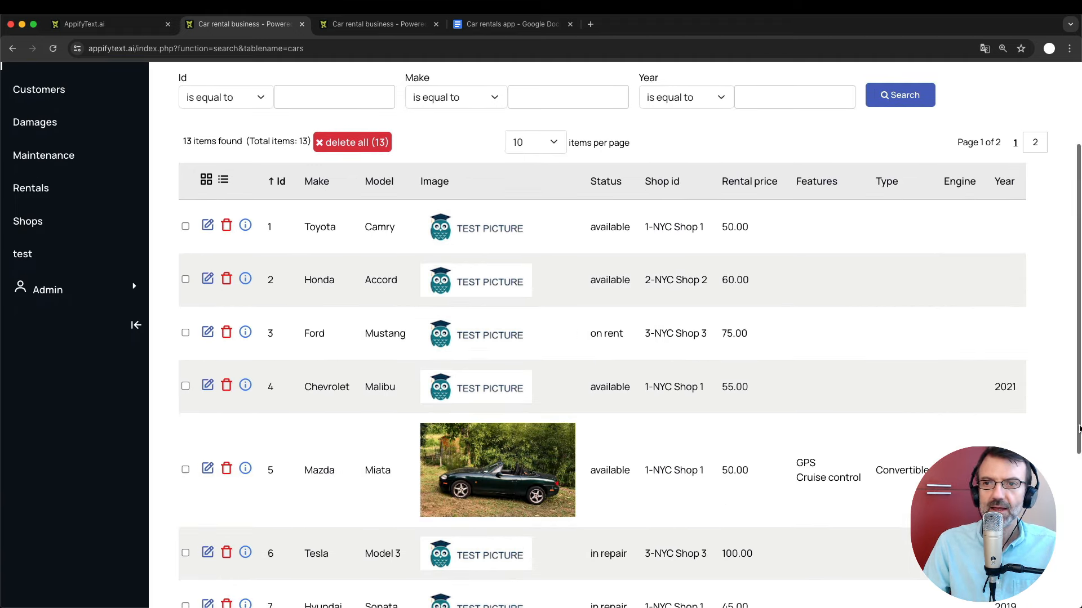
{"action": "scroll", "coordinate": [870, 365], "scroll_direction": "up", "scroll_amount": 3}
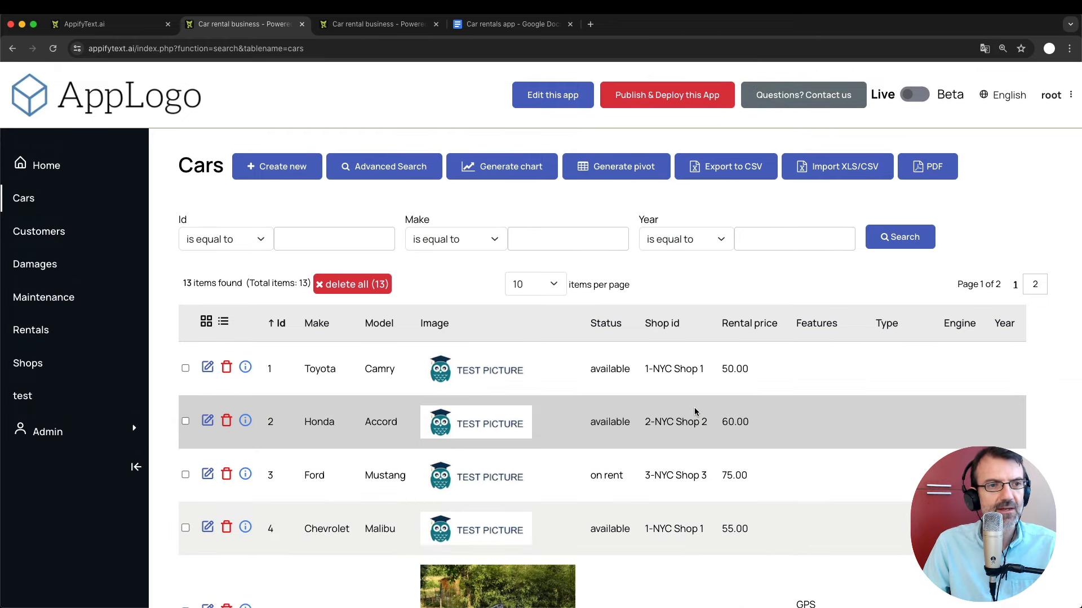
Look over the Customers and Rentals lists, then return to the 'Car rentals app' notes.
{"action": "left_click", "coordinate": [38, 231]}
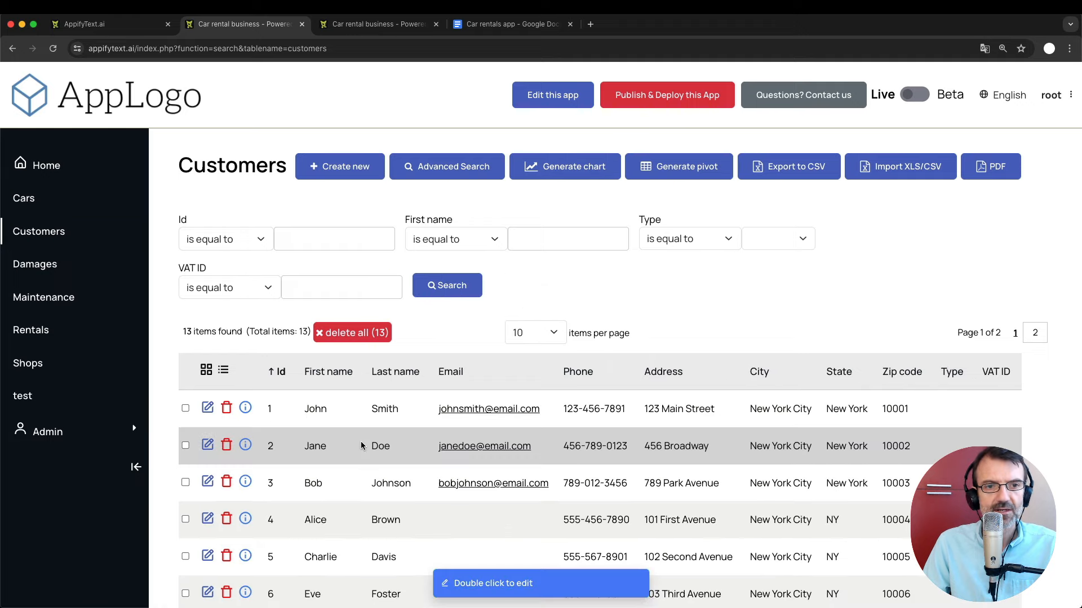
{"action": "scroll", "coordinate": [362, 446], "scroll_direction": "down", "scroll_amount": 5}
{"action": "scroll", "coordinate": [361, 446], "scroll_direction": "up", "scroll_amount": 4}
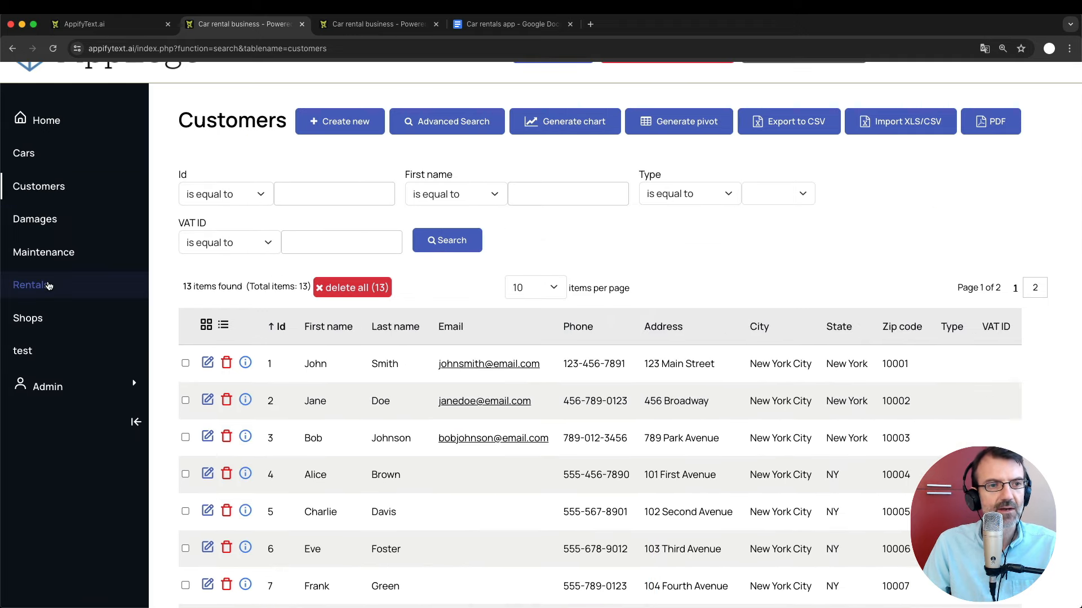
{"action": "left_click", "coordinate": [48, 285]}
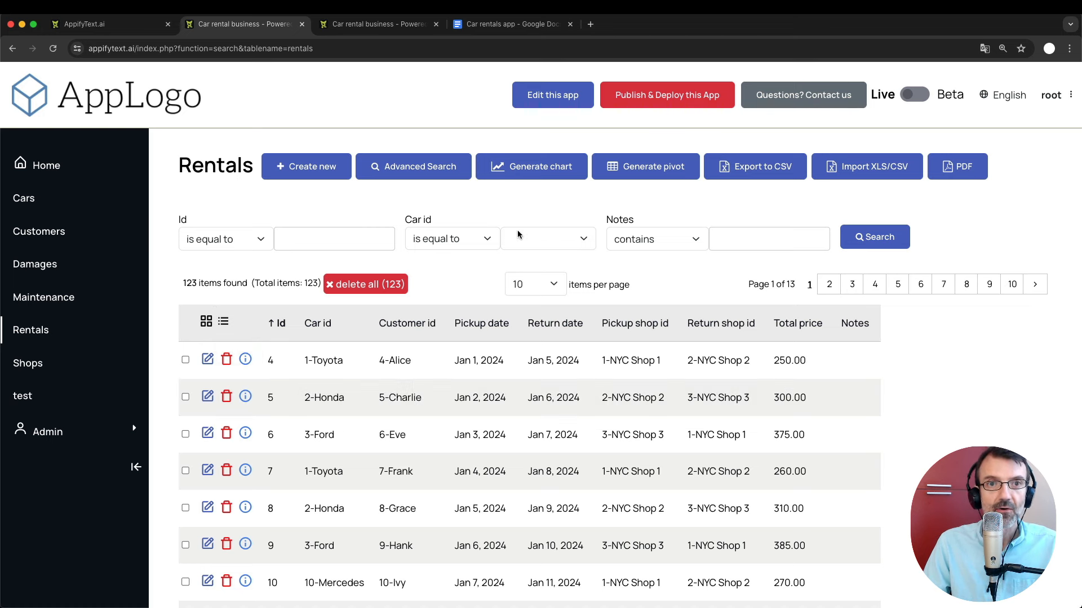
{"action": "left_click", "coordinate": [487, 30]}
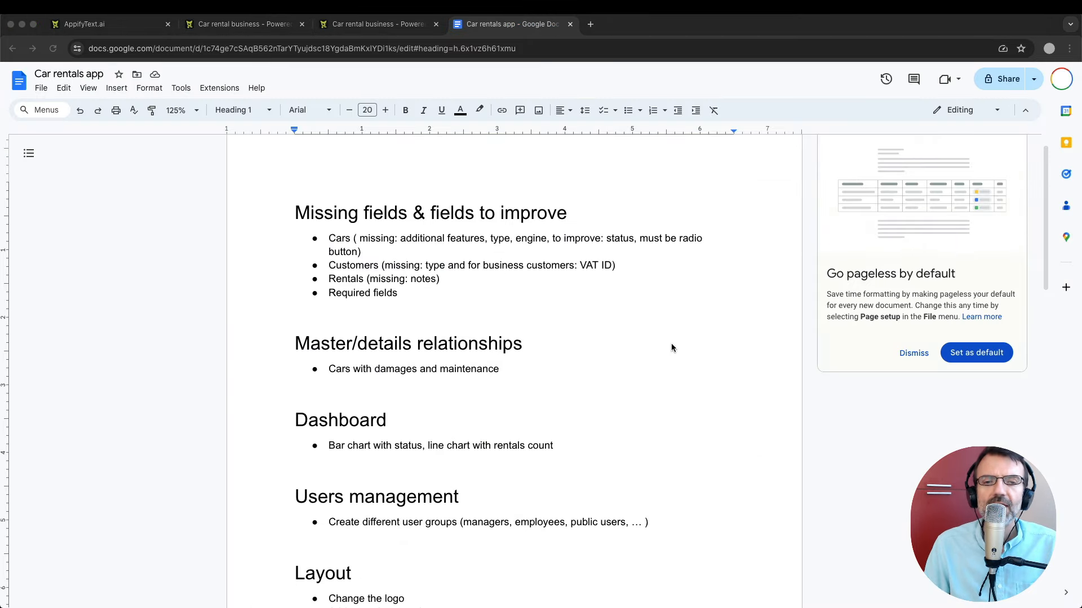
Place the cursor in the Master/details relationships item, then return to the app builder.
{"action": "left_click", "coordinate": [600, 348]}
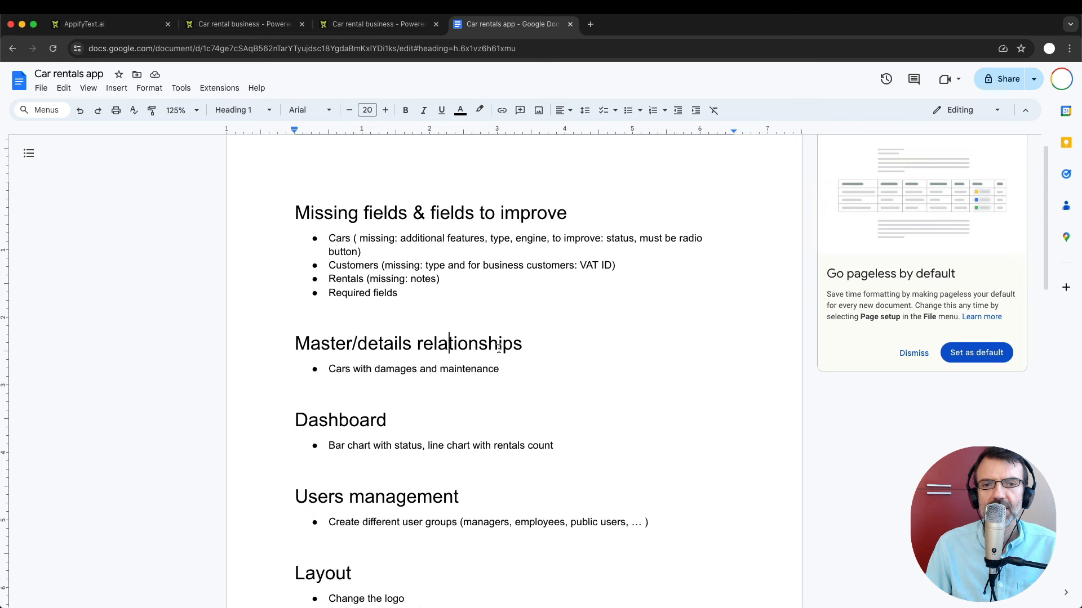
{"action": "left_click", "coordinate": [362, 31]}
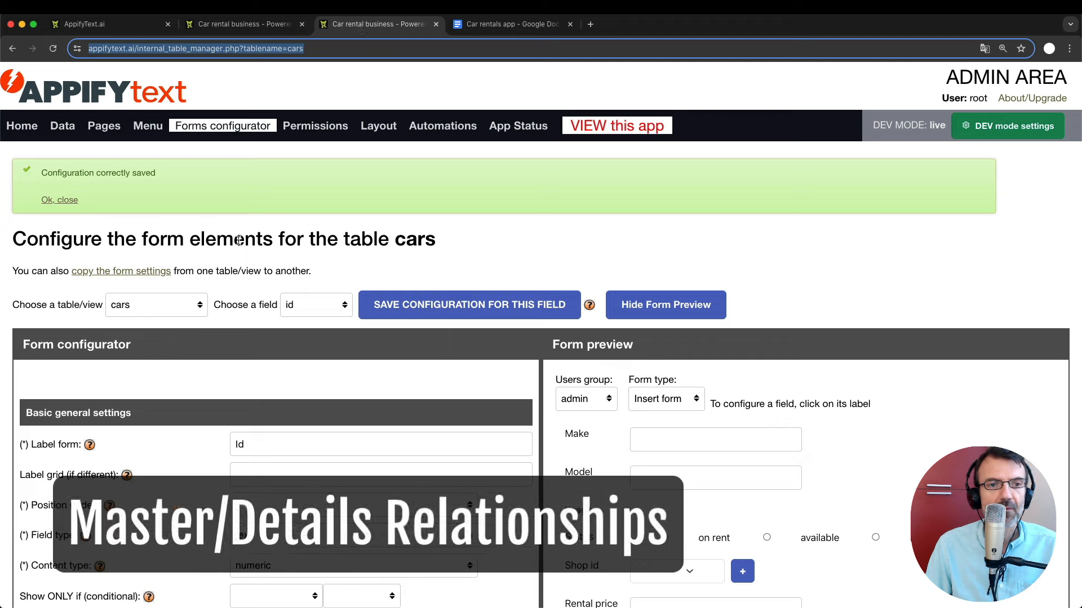
Review the Mazda Miata's edit form, then show the cars form configurator with its live preview.
{"action": "left_click", "coordinate": [243, 27]}
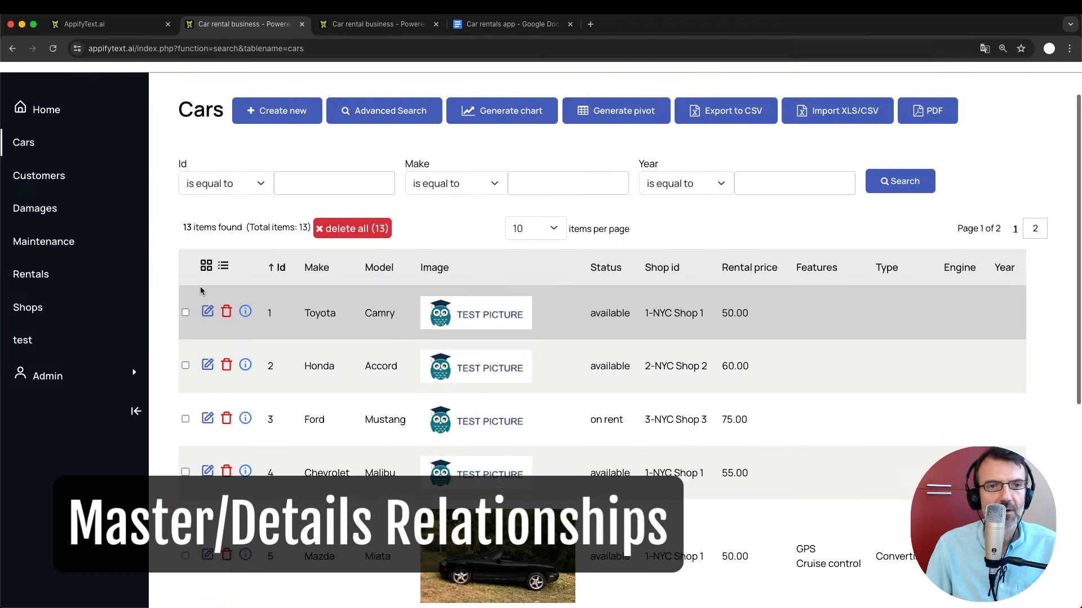
{"action": "scroll", "coordinate": [201, 286], "scroll_direction": "down", "scroll_amount": 3}
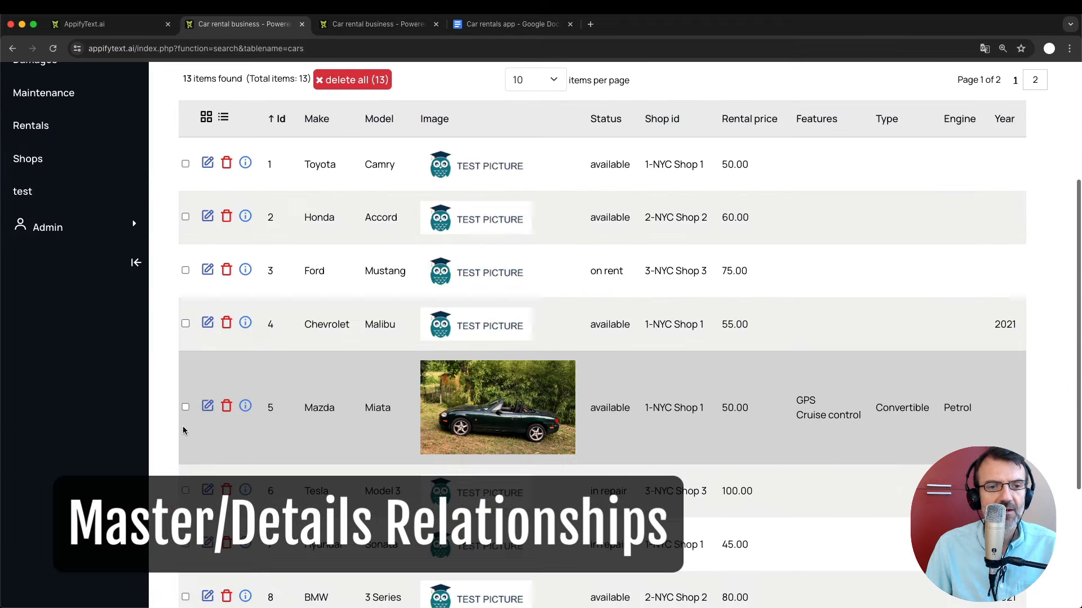
{"action": "left_click", "coordinate": [208, 406]}
{"action": "scroll", "coordinate": [397, 378], "scroll_direction": "down", "scroll_amount": 8}
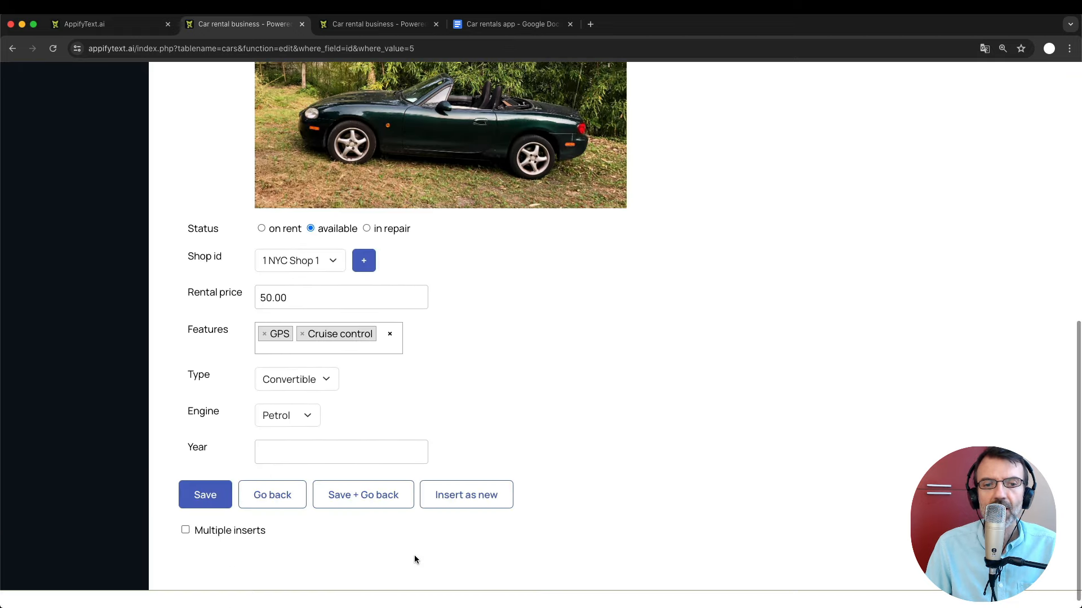
{"action": "scroll", "coordinate": [425, 529], "scroll_direction": "up", "scroll_amount": 6}
{"action": "scroll", "coordinate": [422, 519], "scroll_direction": "down", "scroll_amount": 6}
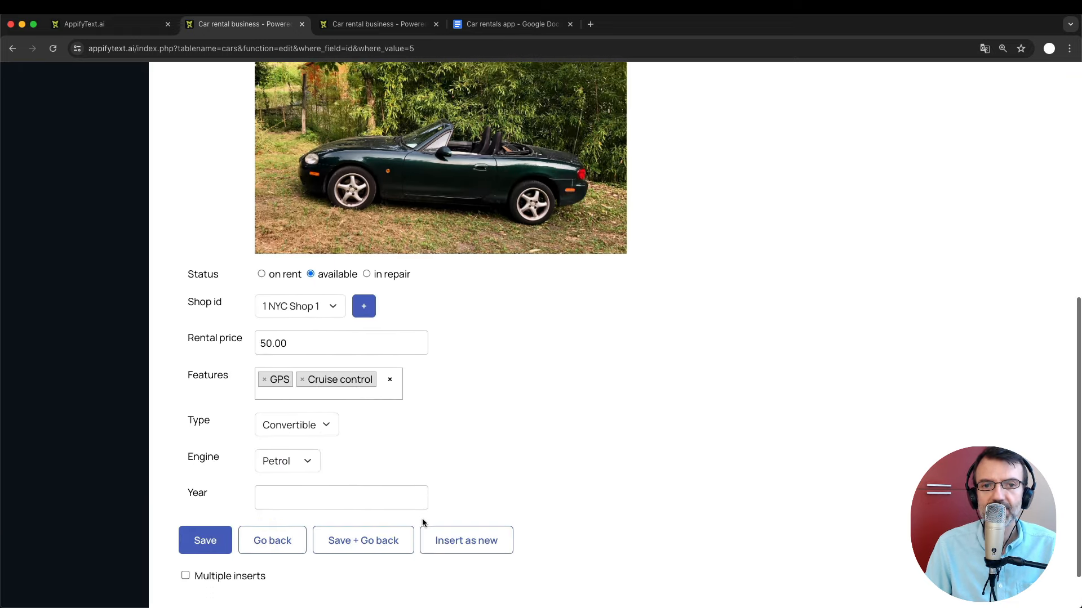
{"action": "scroll", "coordinate": [423, 519], "scroll_direction": "up", "scroll_amount": 10}
{"action": "scroll", "coordinate": [424, 523], "scroll_direction": "down", "scroll_amount": 1}
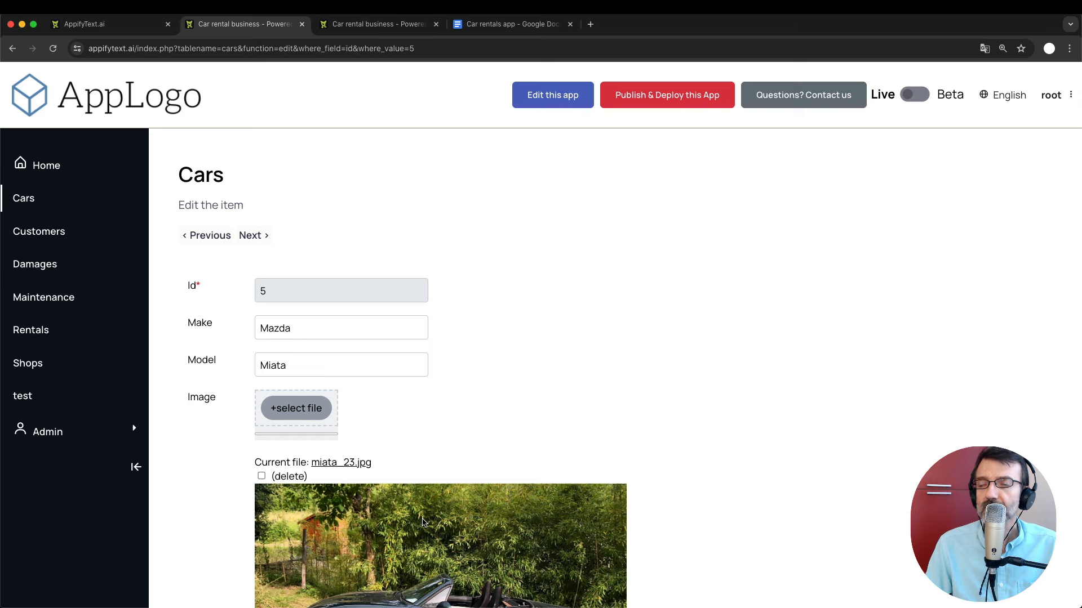
{"action": "scroll", "coordinate": [424, 522], "scroll_direction": "down", "scroll_amount": 2}
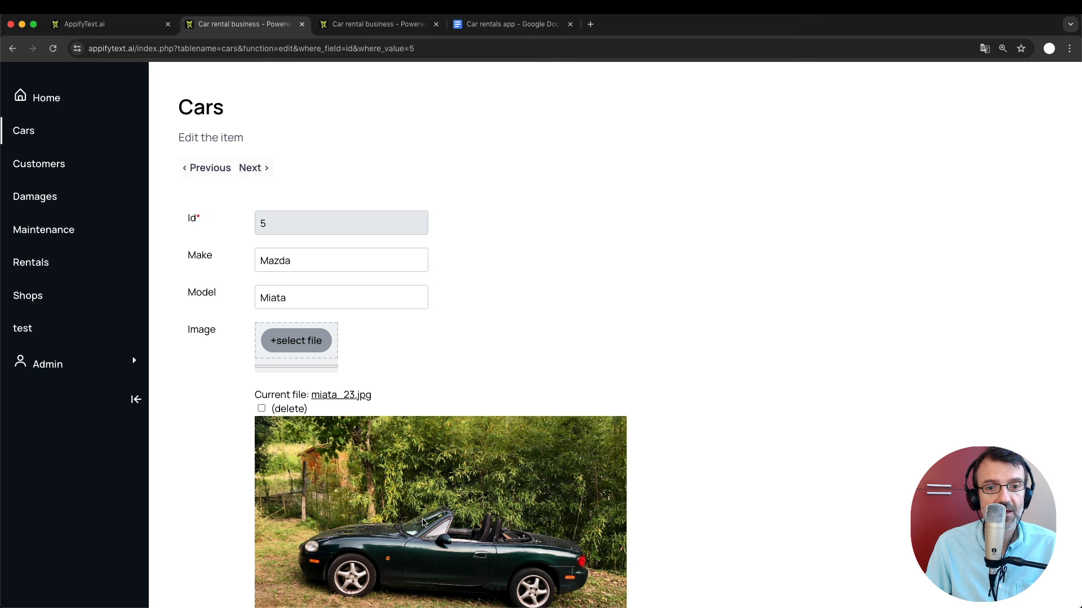
{"action": "scroll", "coordinate": [403, 366], "scroll_direction": "down", "scroll_amount": 6}
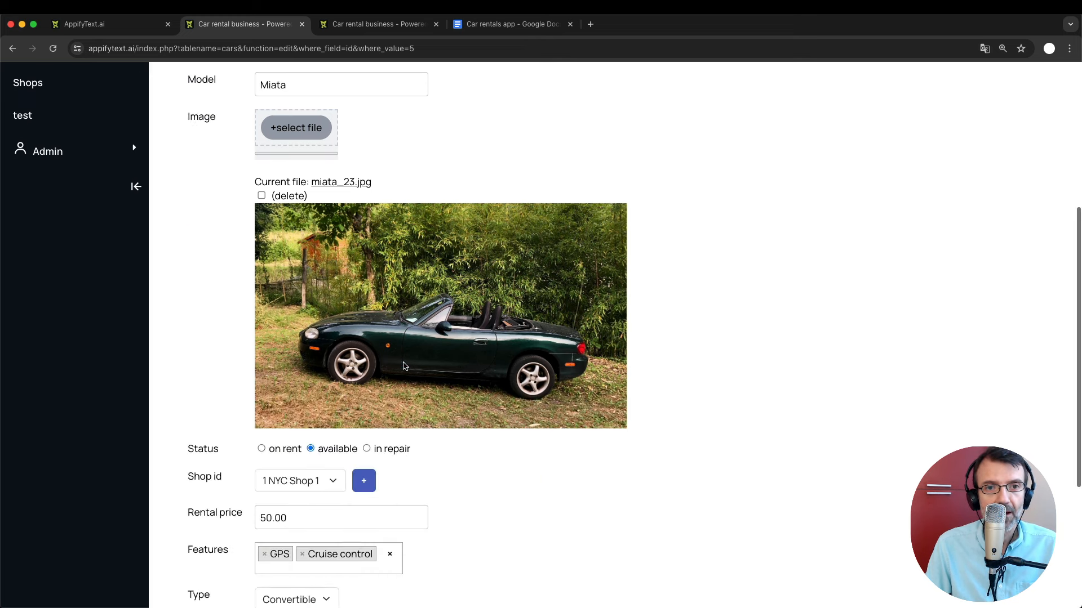
{"action": "scroll", "coordinate": [403, 364], "scroll_direction": "up", "scroll_amount": 3}
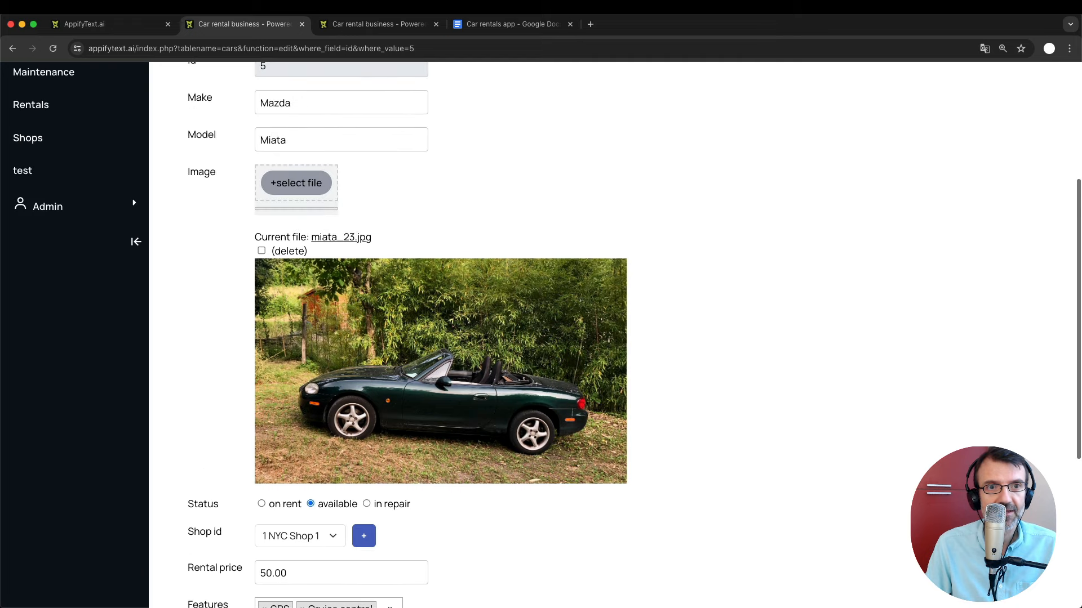
{"action": "left_click", "coordinate": [378, 24]}
{"action": "left_click", "coordinate": [248, 128]}
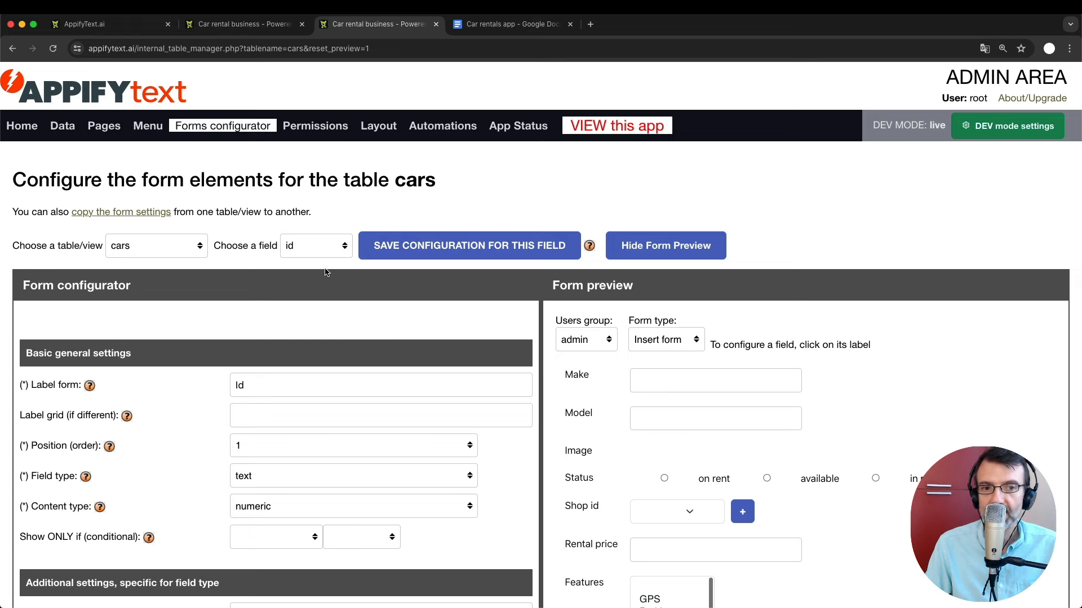
Choose rentals as the details table in the cars form's Master/details view.
{"action": "scroll", "coordinate": [325, 268], "scroll_direction": "down", "scroll_amount": 15}
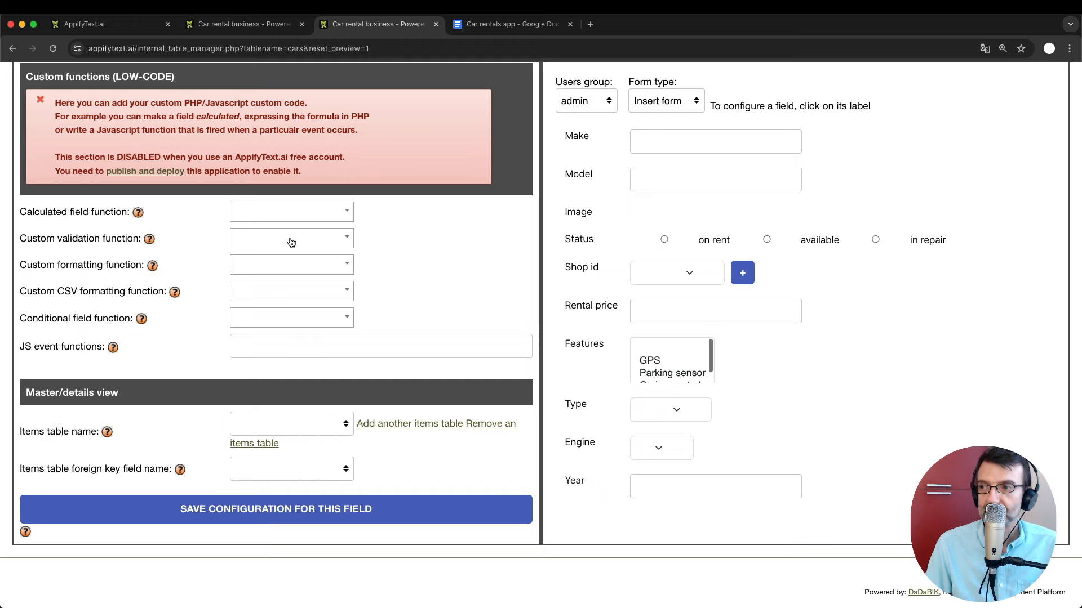
{"action": "left_click", "coordinate": [262, 25]}
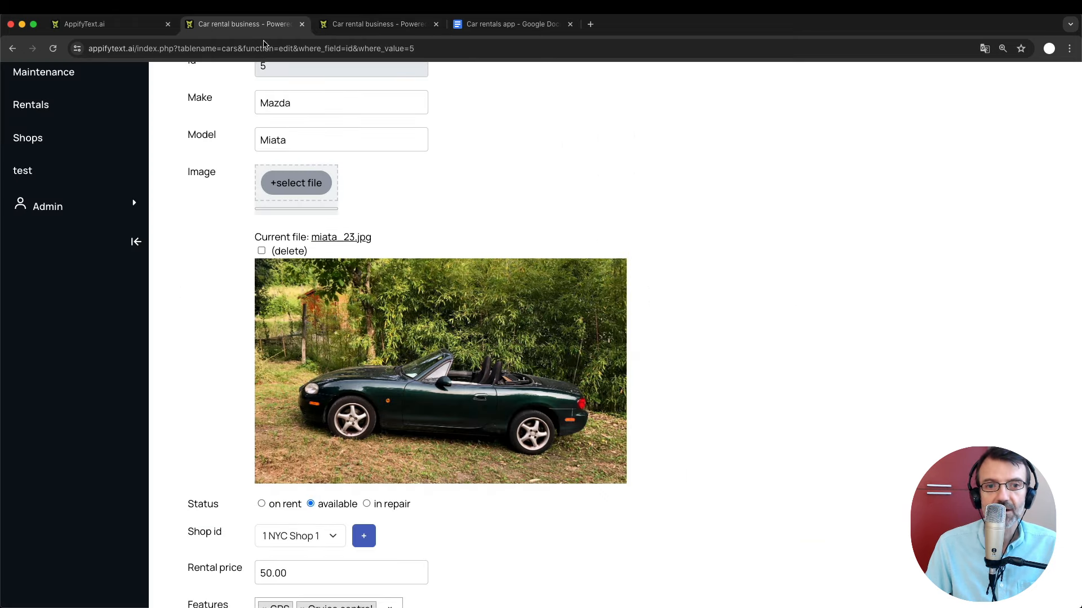
{"action": "scroll", "coordinate": [320, 555], "scroll_direction": "down", "scroll_amount": 5}
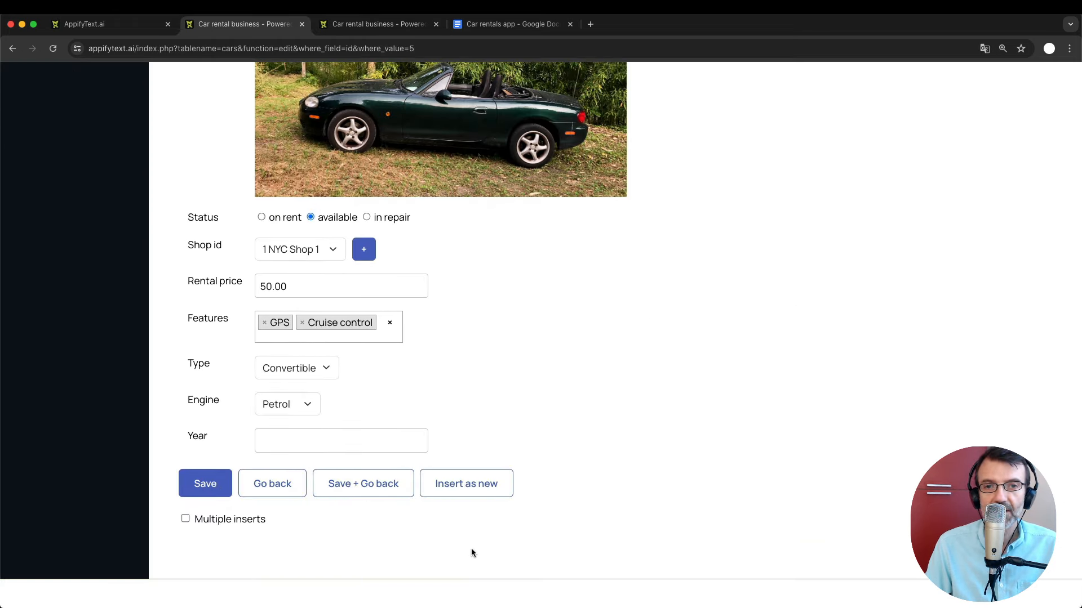
{"action": "left_click", "coordinate": [360, 23]}
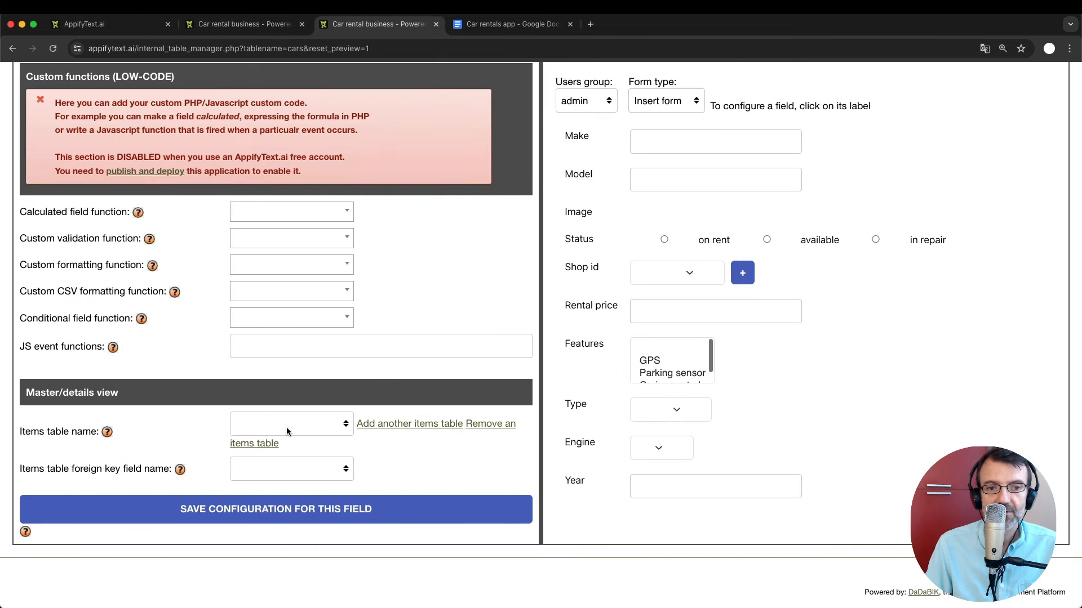
{"action": "left_click", "coordinate": [295, 431]}
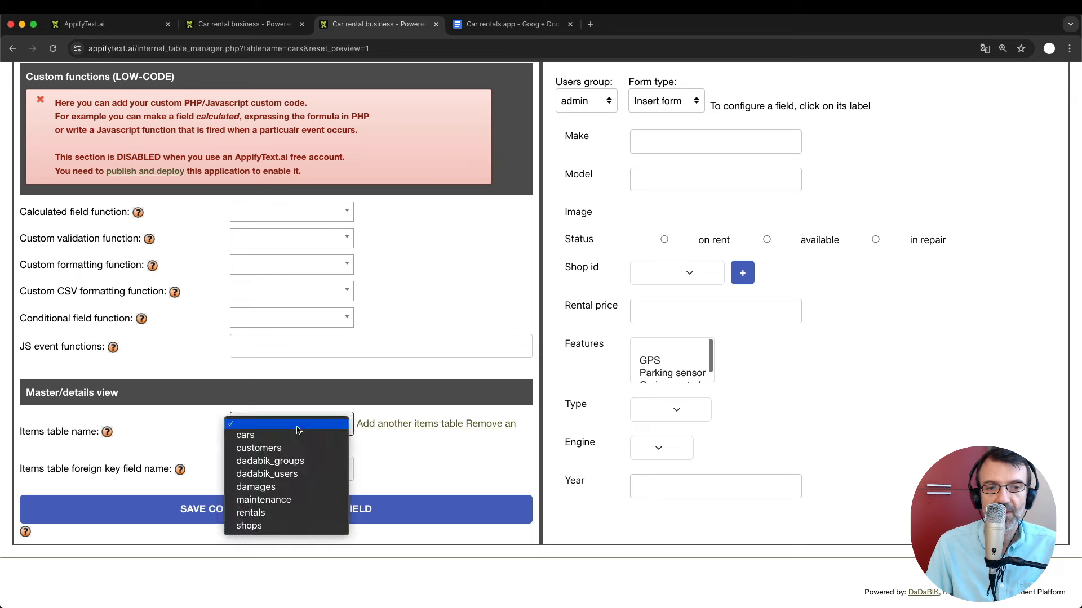
{"action": "left_click", "coordinate": [281, 513]}
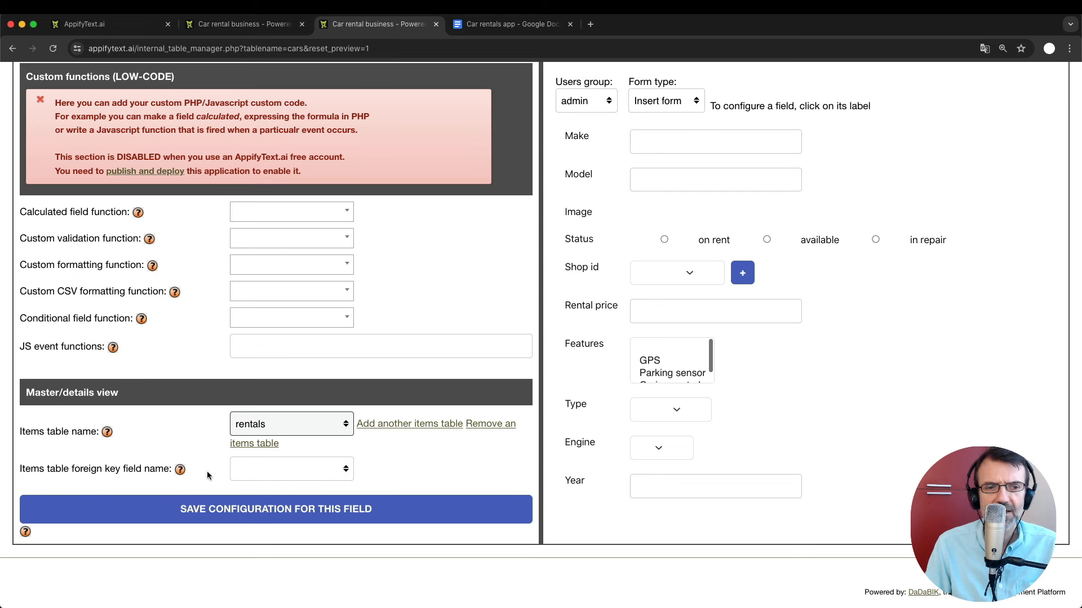
{"action": "left_click_drag", "start_coordinate": [71, 469], "coordinate": [122, 470]}
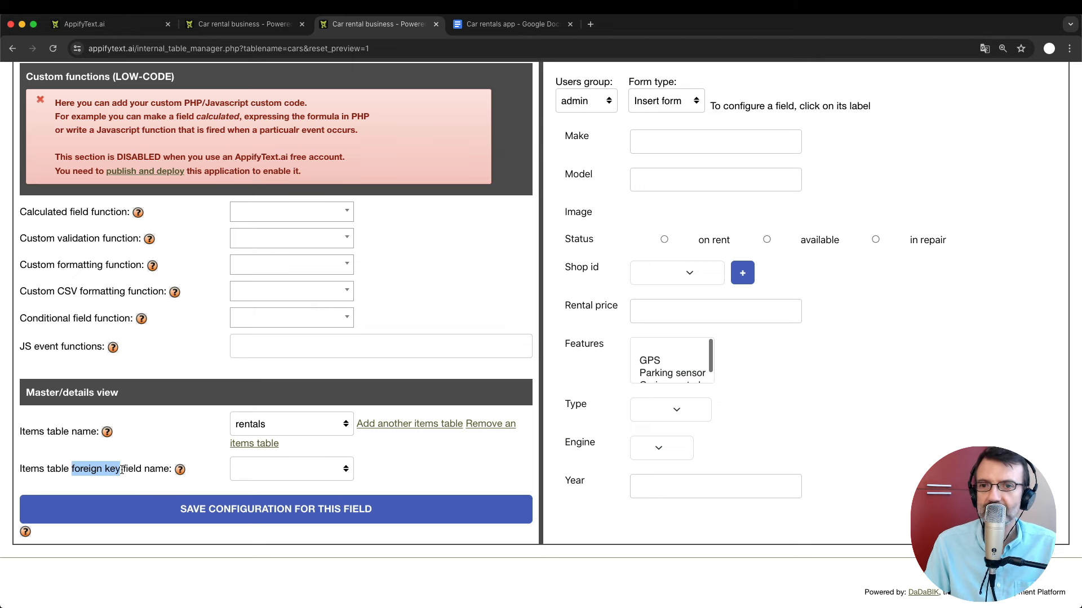
{"action": "left_click", "coordinate": [162, 438]}
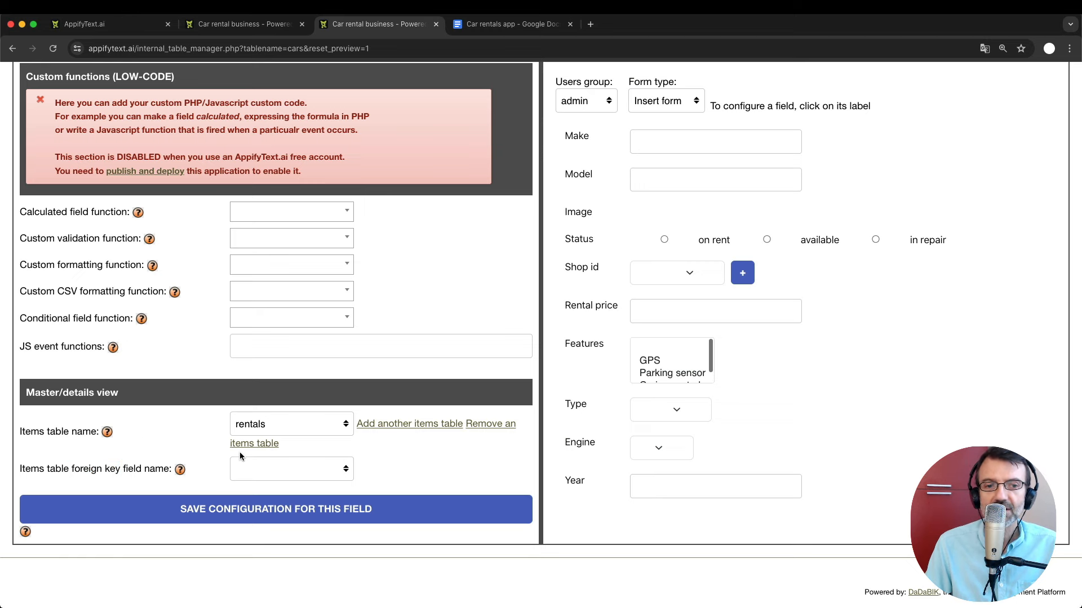
Link the rentals details table through car_id and save the configuration.
{"action": "left_click", "coordinate": [278, 462]}
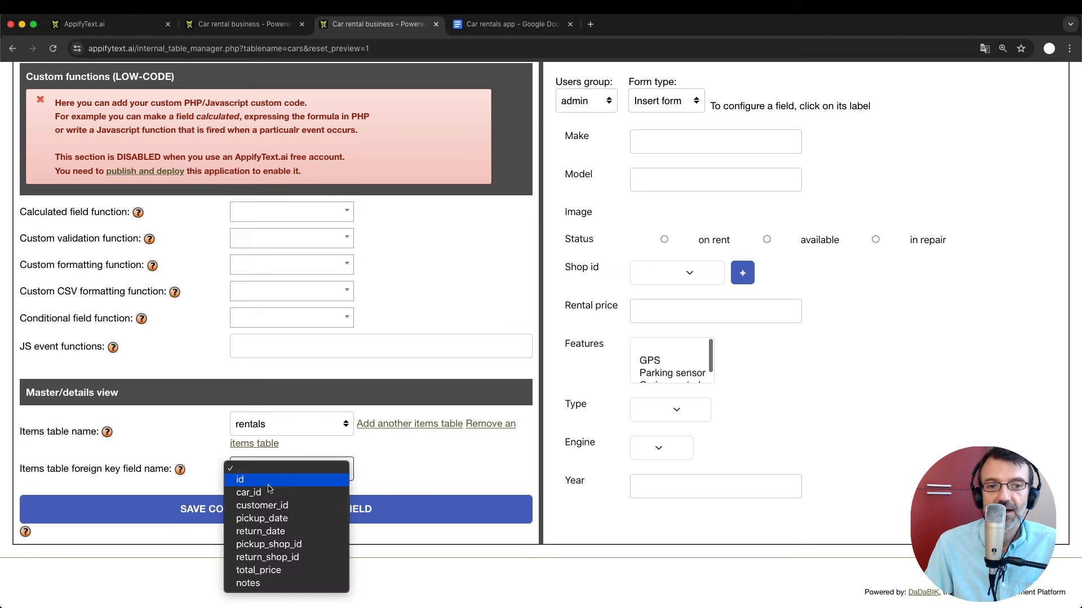
{"action": "left_click", "coordinate": [275, 497]}
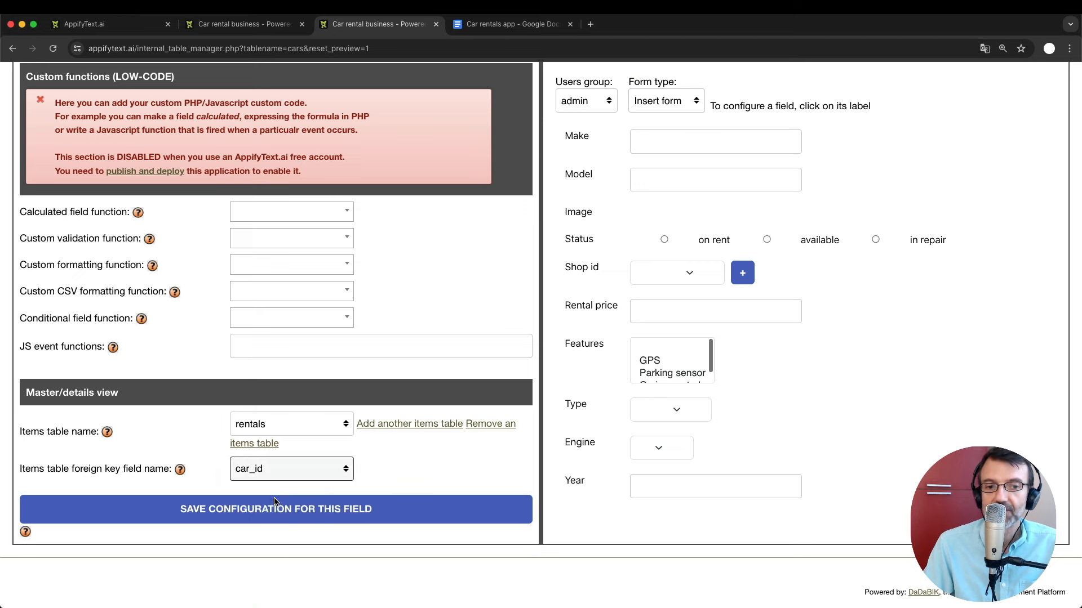
{"action": "left_click", "coordinate": [325, 521]}
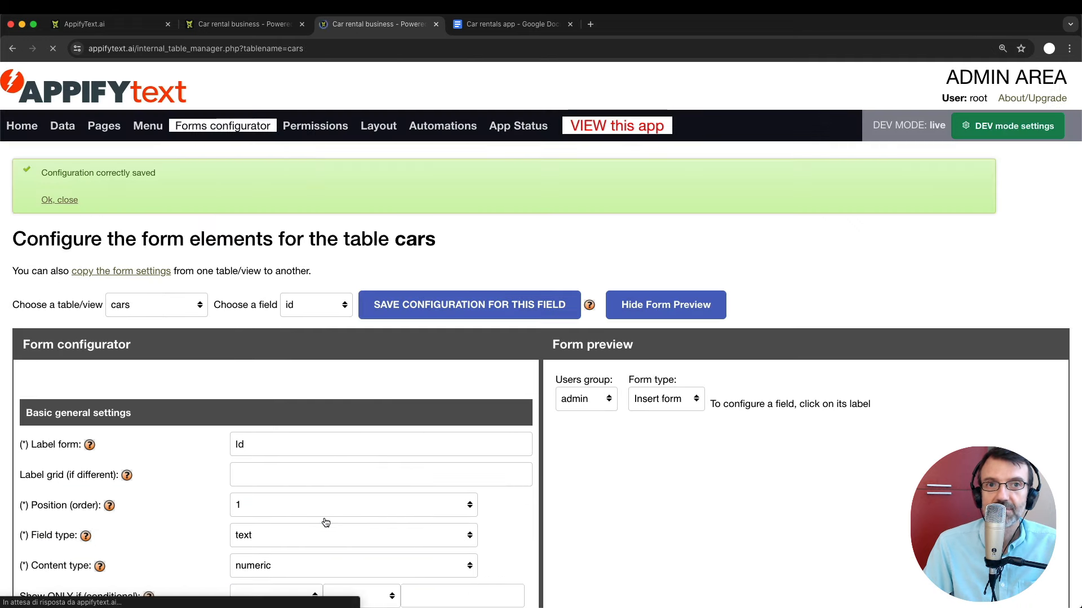
{"action": "left_click", "coordinate": [241, 25]}
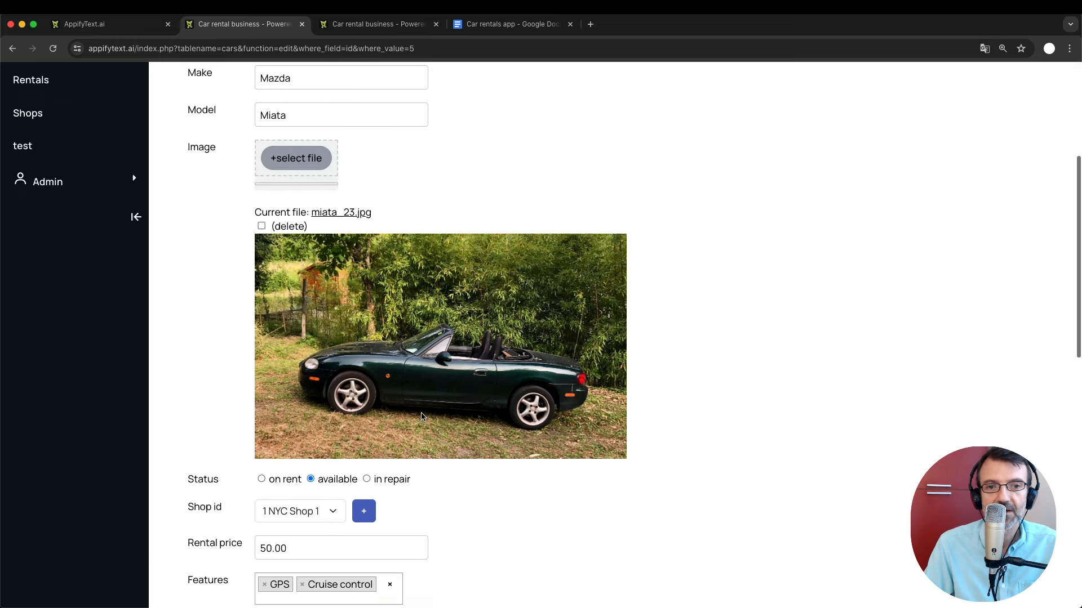
Scroll the Miata edit form to review its seven linked rentals, ids 58 through 118.
{"action": "scroll", "coordinate": [420, 417], "scroll_direction": "down", "scroll_amount": 5}
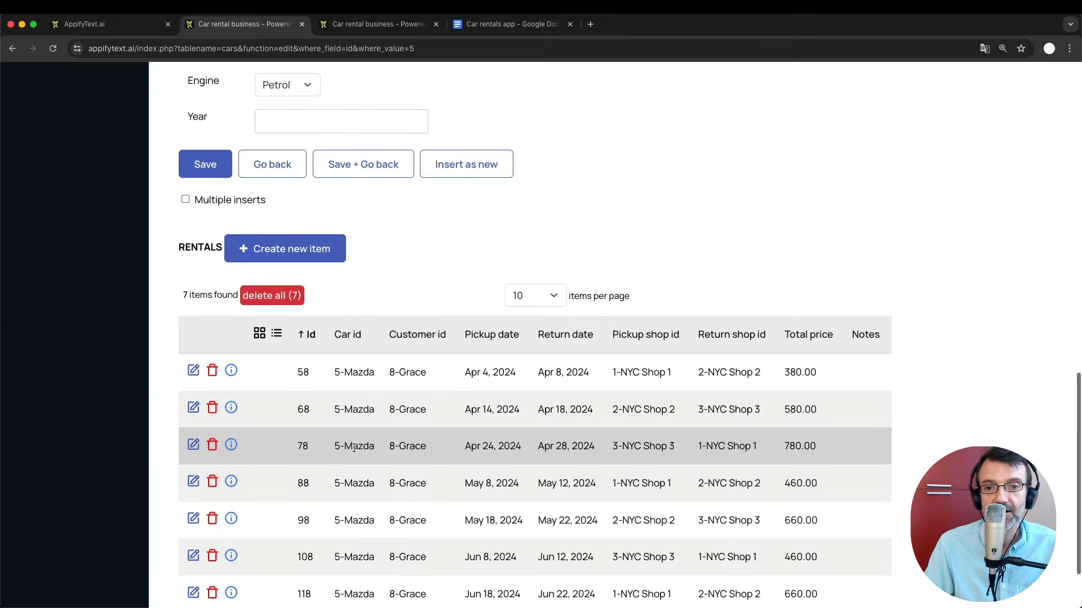
{"action": "scroll", "coordinate": [353, 448], "scroll_direction": "up", "scroll_amount": 8}
{"action": "scroll", "coordinate": [353, 447], "scroll_direction": "up", "scroll_amount": 3}
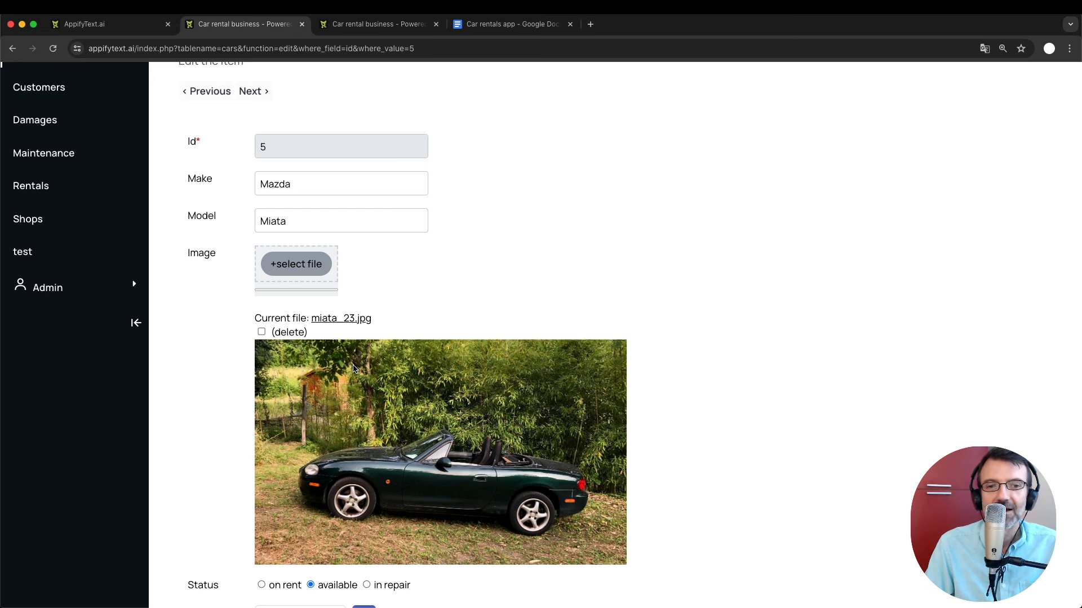
{"action": "scroll", "coordinate": [354, 369], "scroll_direction": "down", "scroll_amount": 3}
{"action": "scroll", "coordinate": [354, 369], "scroll_direction": "down", "scroll_amount": 4}
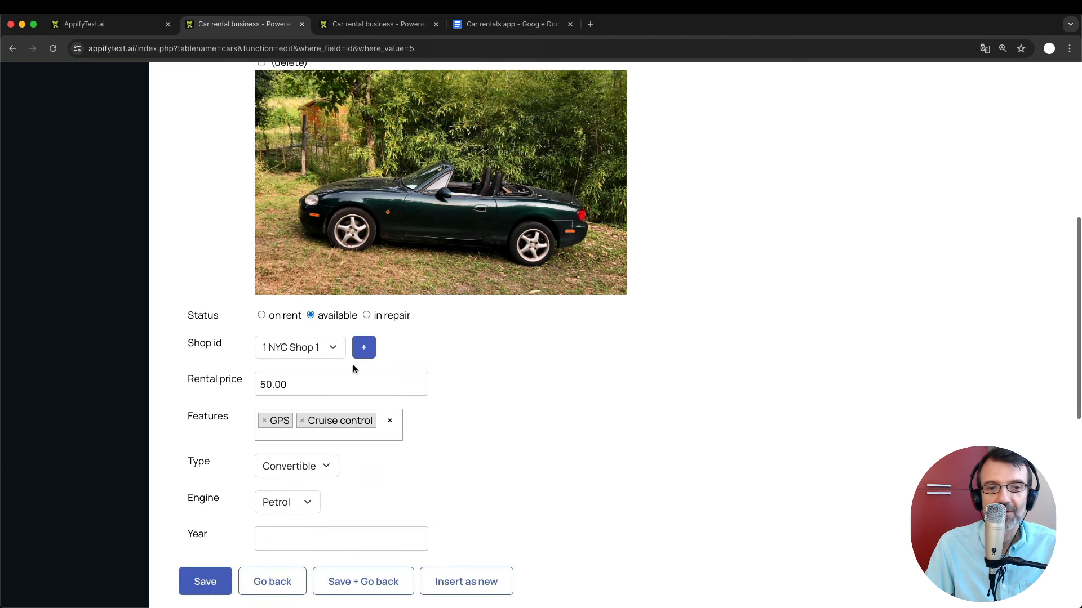
{"action": "scroll", "coordinate": [354, 369], "scroll_direction": "down", "scroll_amount": 6}
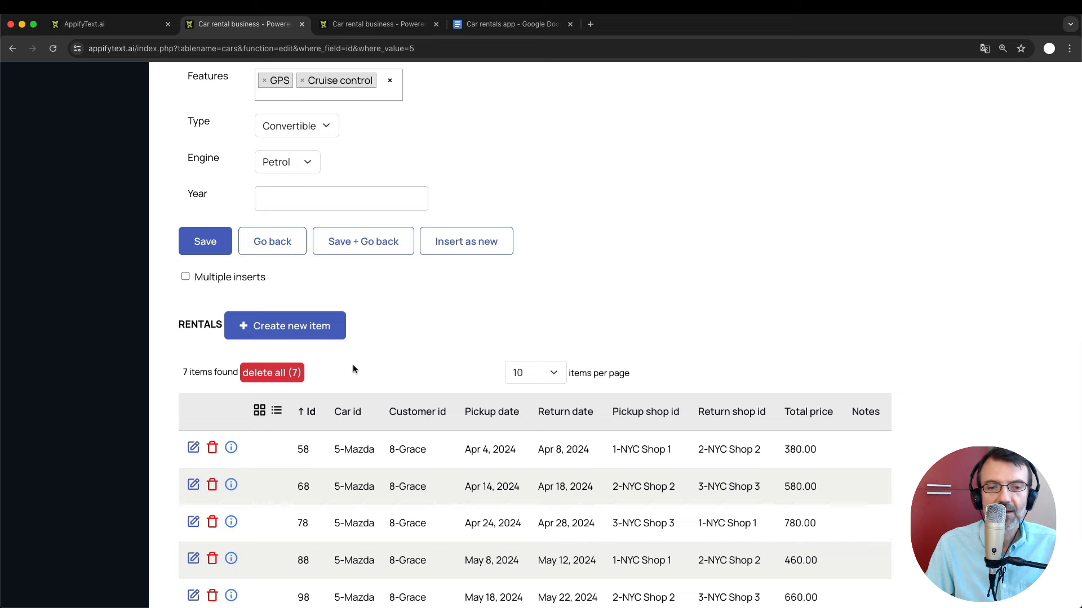
{"action": "scroll", "coordinate": [354, 372], "scroll_direction": "down", "scroll_amount": 2}
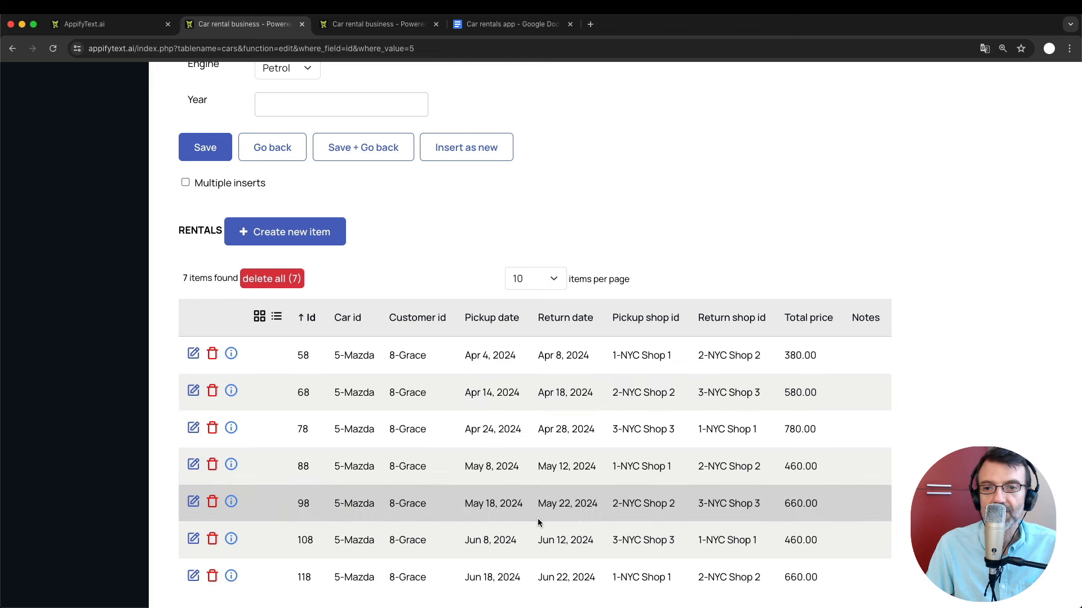
{"action": "scroll", "coordinate": [538, 523], "scroll_direction": "down", "scroll_amount": 2}
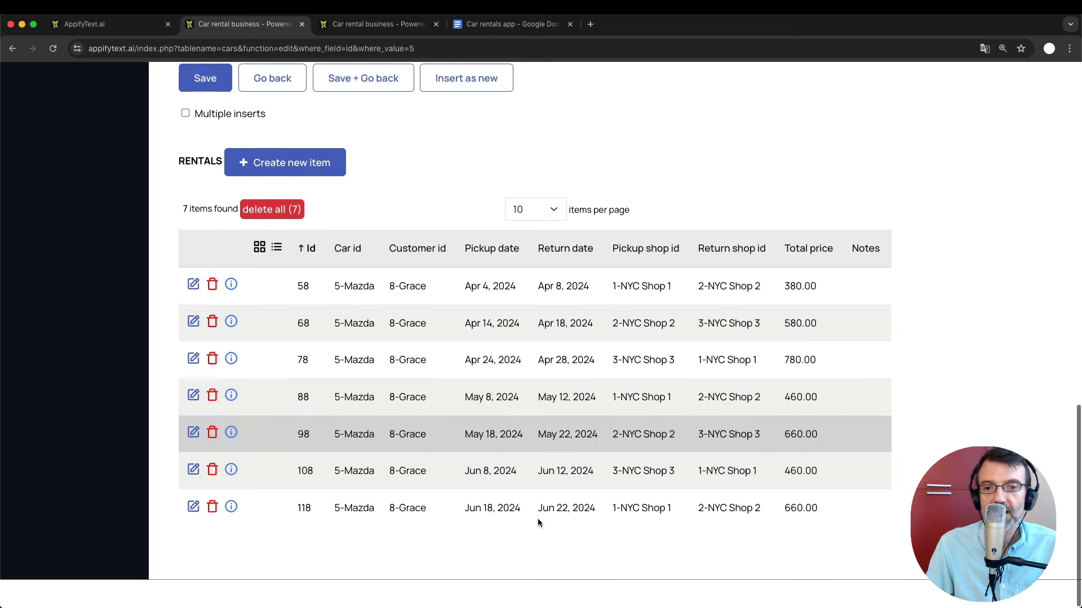
{"action": "scroll", "coordinate": [538, 523], "scroll_direction": "up", "scroll_amount": 5}
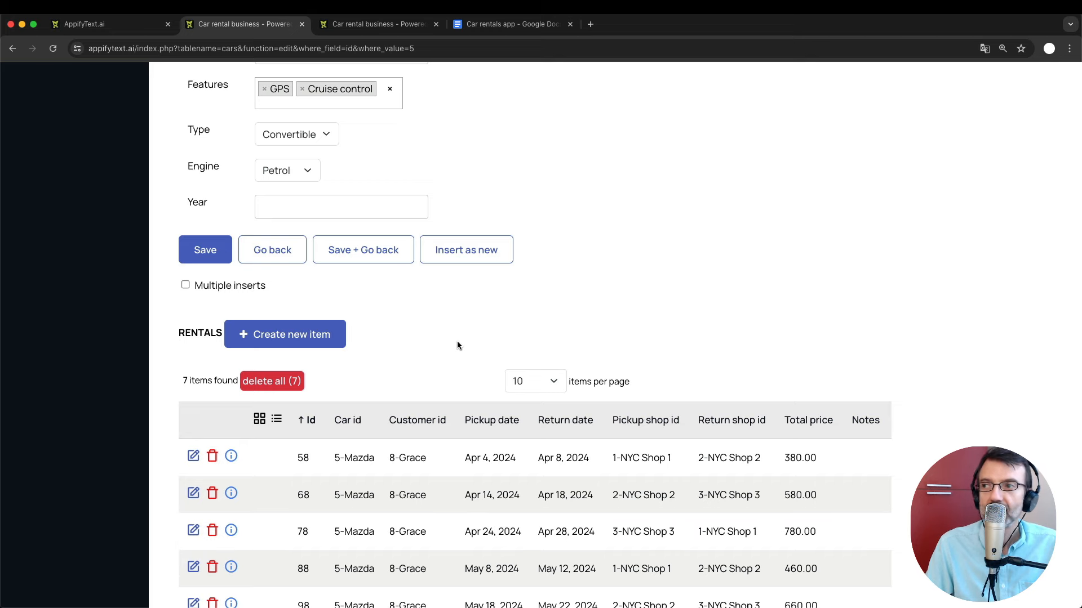
{"action": "scroll", "coordinate": [457, 345], "scroll_direction": "up", "scroll_amount": 15}
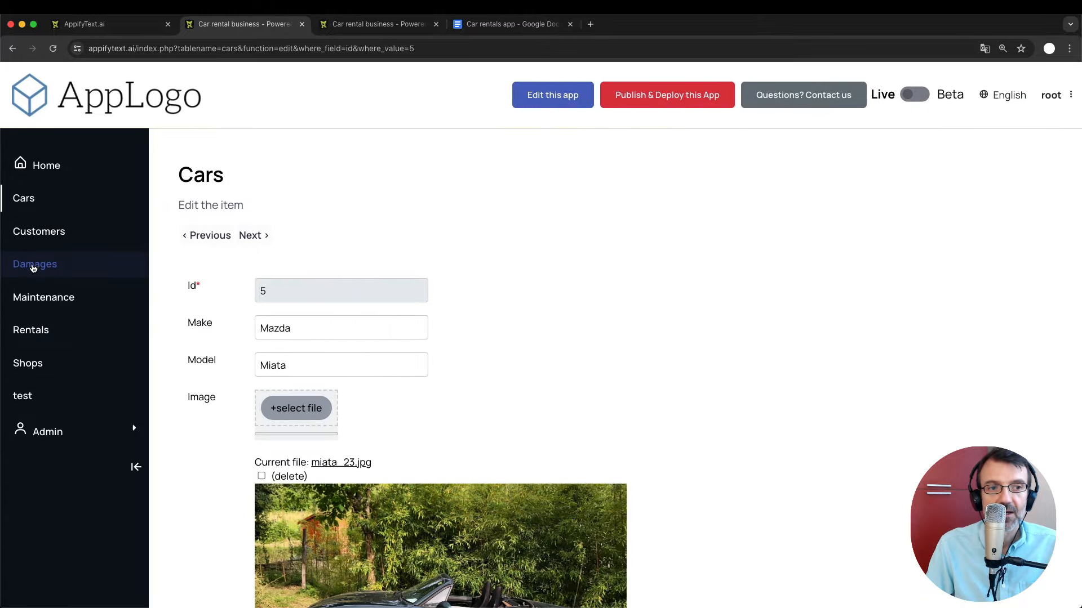
Add maintenance as a second details table linked by car_id and save the configuration.
{"action": "left_click", "coordinate": [356, 23]}
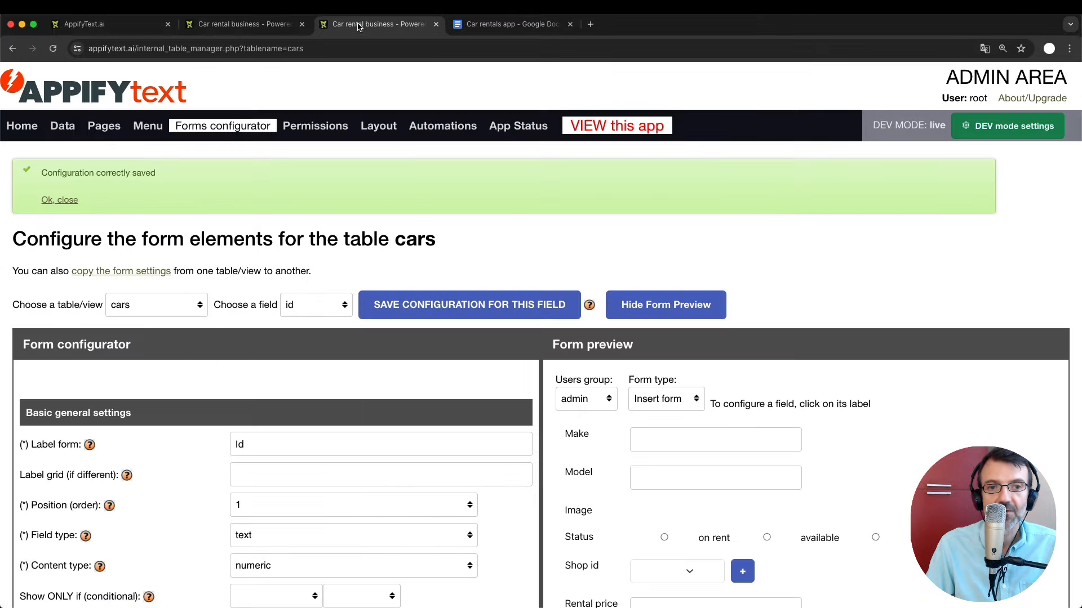
{"action": "scroll", "coordinate": [359, 442], "scroll_direction": "down", "scroll_amount": 12}
{"action": "scroll", "coordinate": [359, 441], "scroll_direction": "down", "scroll_amount": 10}
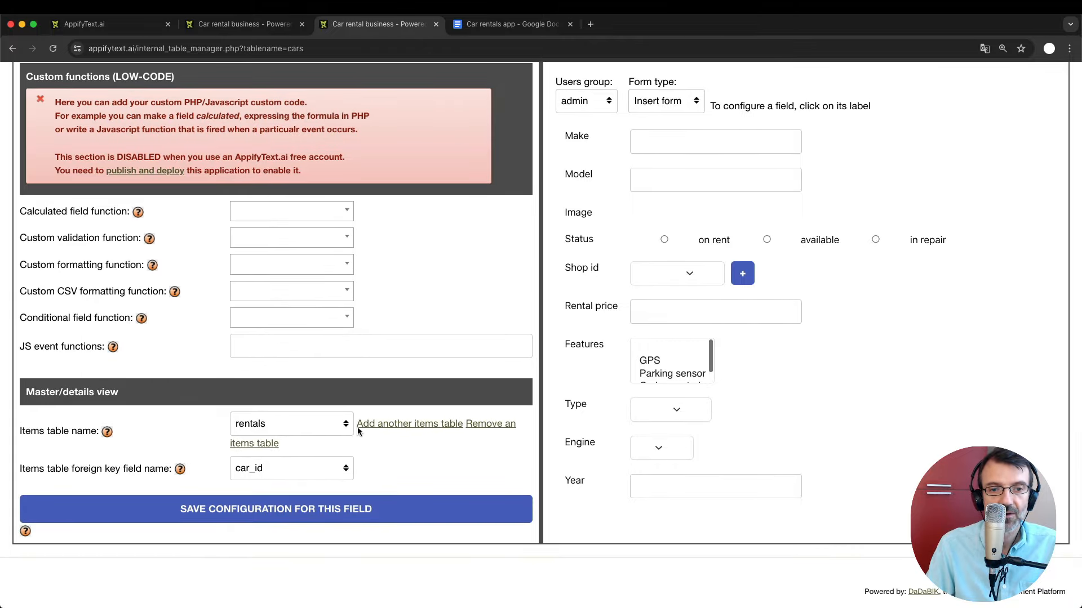
{"action": "left_click", "coordinate": [397, 423]}
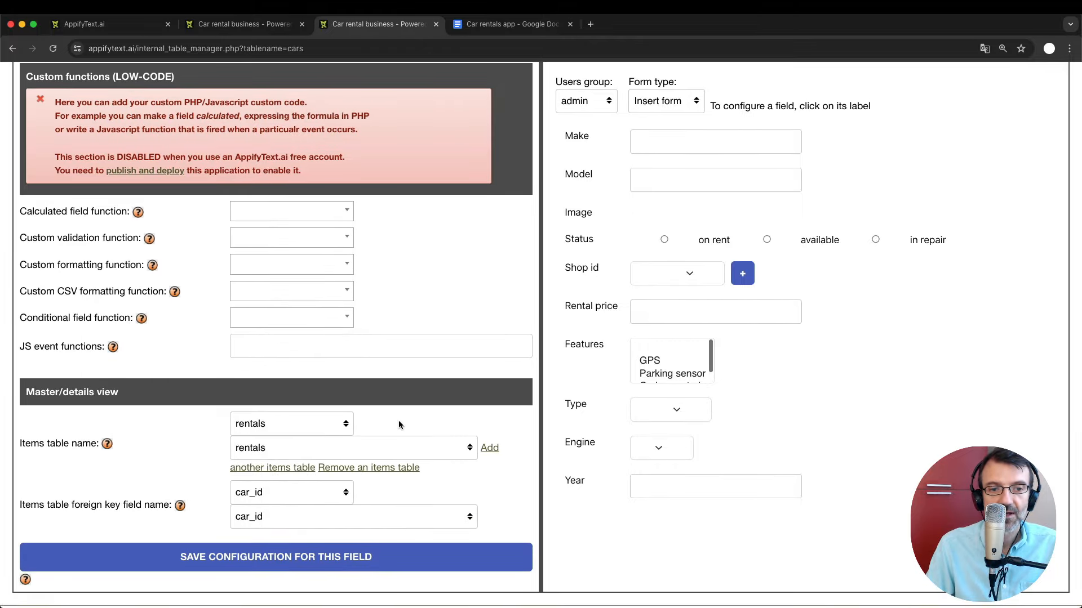
{"action": "left_click", "coordinate": [297, 448]}
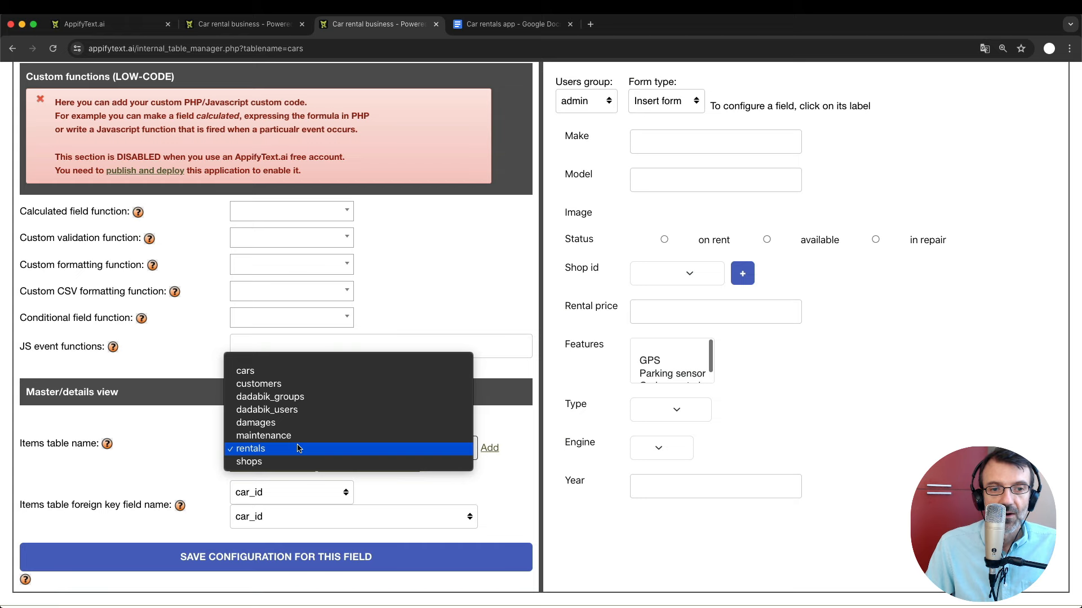
{"action": "left_click", "coordinate": [297, 435]}
{"action": "left_click", "coordinate": [305, 516]}
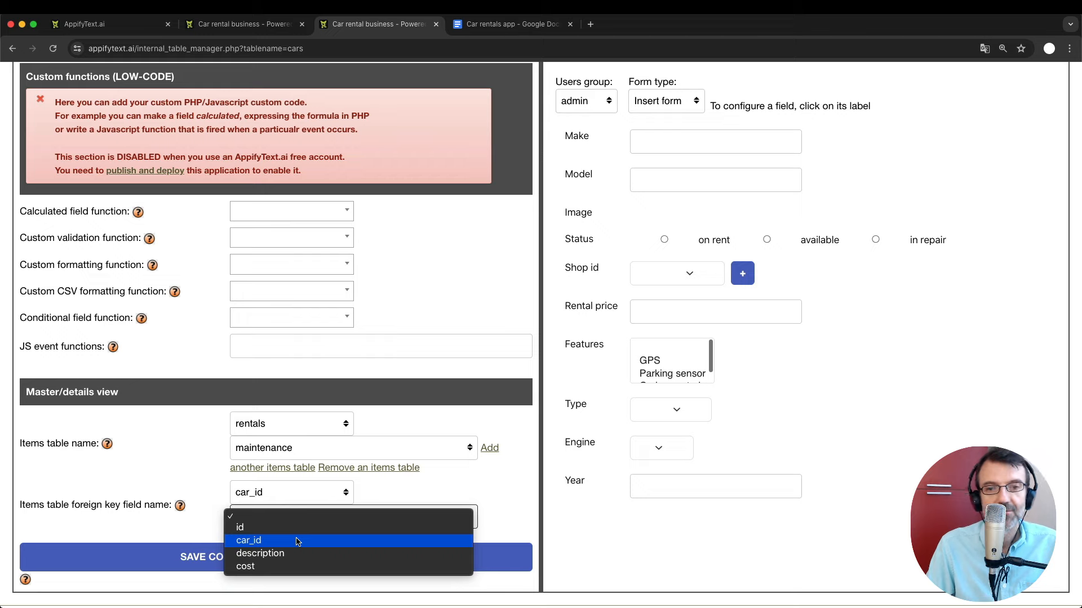
{"action": "left_click", "coordinate": [297, 540]}
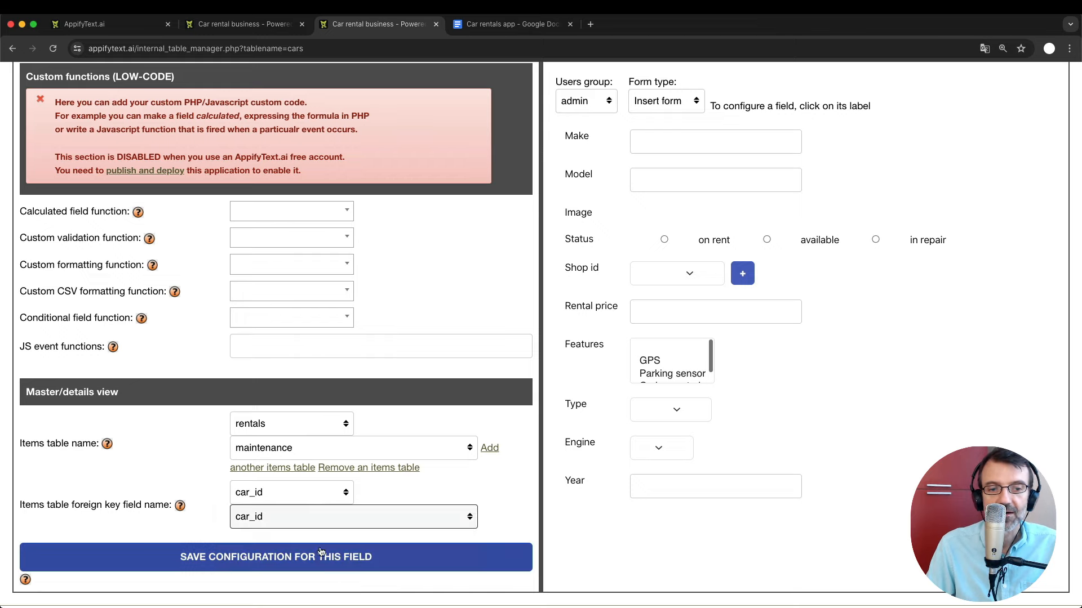
{"action": "left_click", "coordinate": [341, 558]}
{"action": "left_click", "coordinate": [271, 28]}
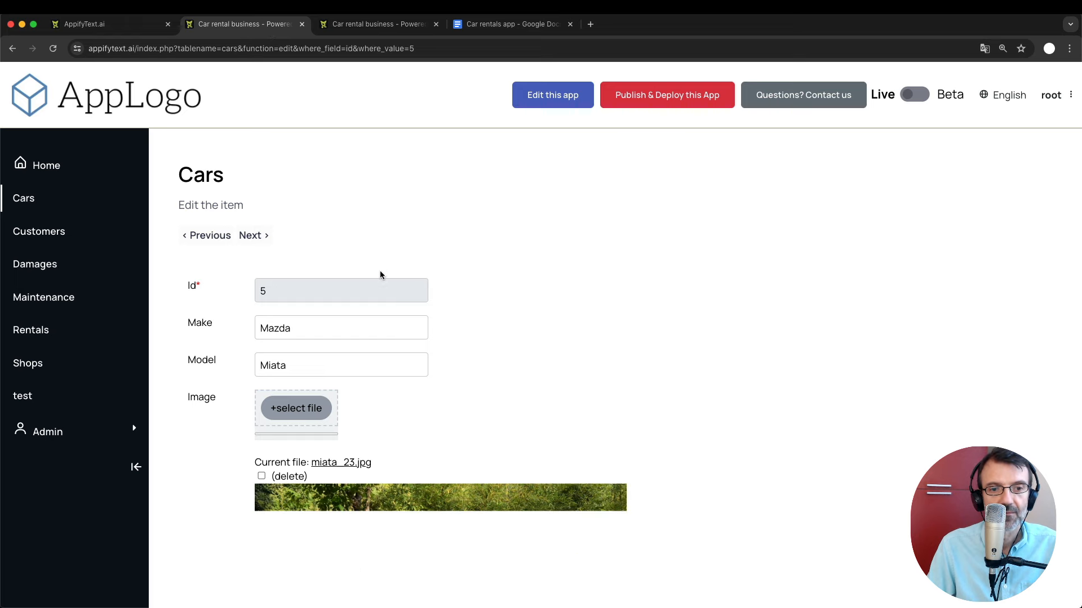
Scroll the Miata edit page past its rentals to the empty Maintenance section, then return to the configurator.
{"action": "scroll", "coordinate": [380, 273], "scroll_direction": "down", "scroll_amount": 1}
{"action": "scroll", "coordinate": [379, 274], "scroll_direction": "down", "scroll_amount": 15}
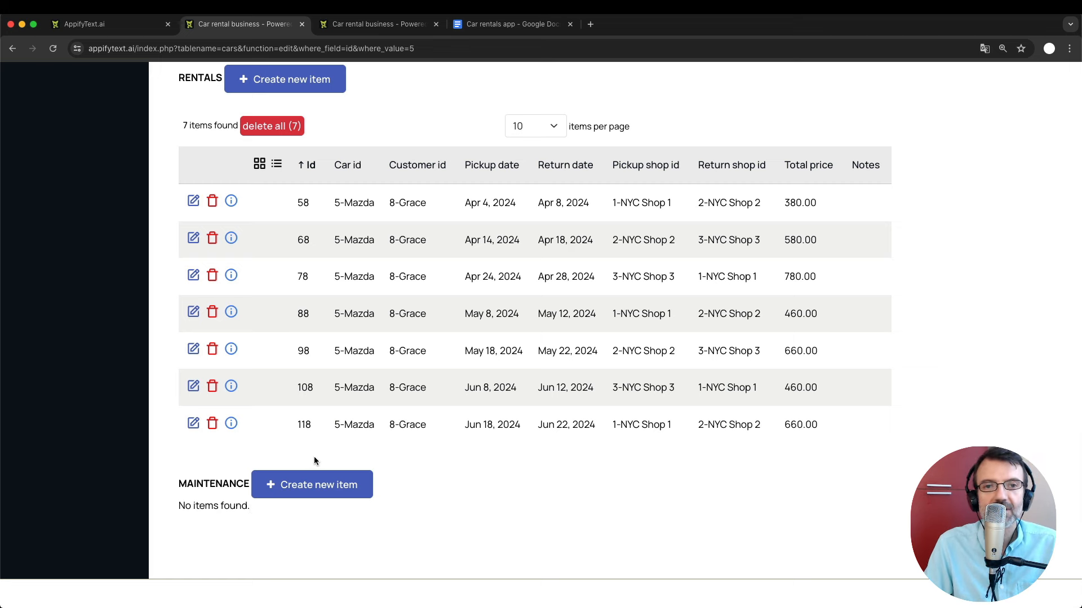
{"action": "scroll", "coordinate": [314, 461], "scroll_direction": "up", "scroll_amount": 1}
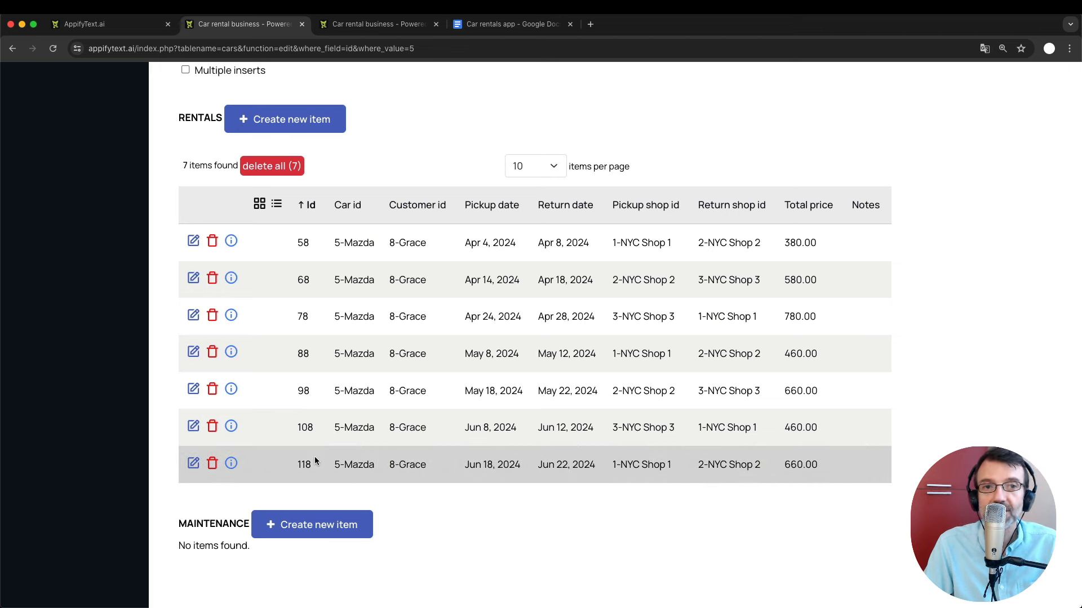
{"action": "scroll", "coordinate": [314, 461], "scroll_direction": "up", "scroll_amount": 15}
{"action": "scroll", "coordinate": [314, 456], "scroll_direction": "down", "scroll_amount": 16}
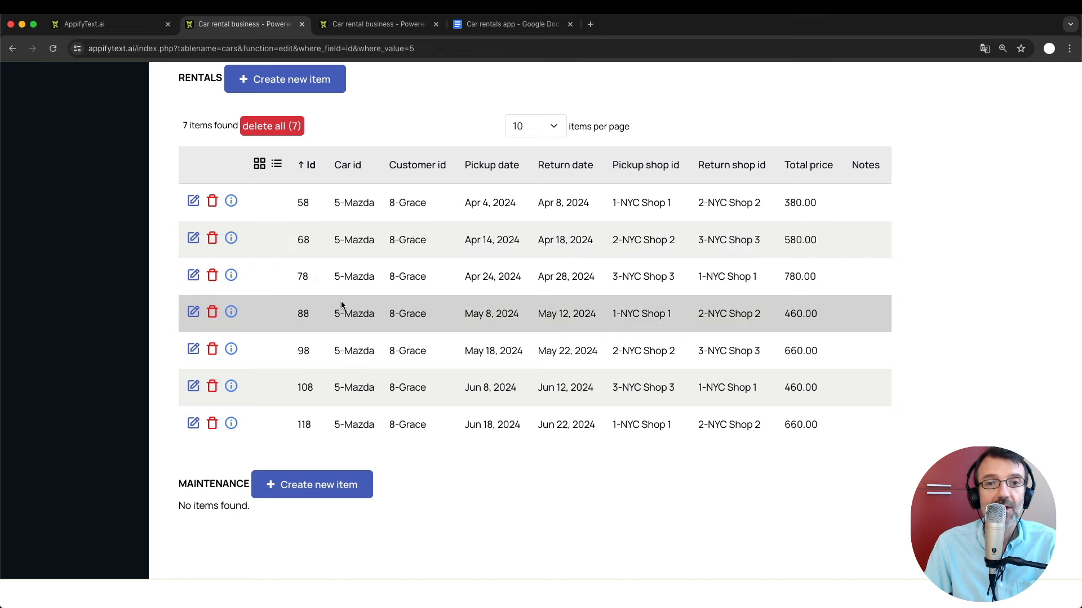
{"action": "left_click", "coordinate": [367, 26]}
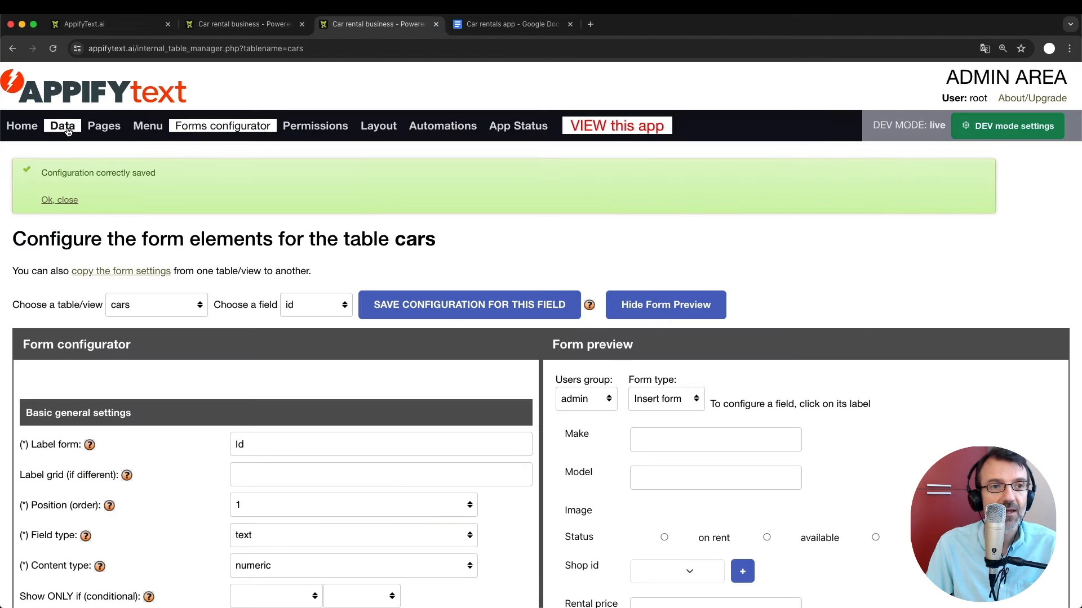
Open the cars table's field structure and add a new field named plate.
{"action": "left_click", "coordinate": [66, 129]}
{"action": "scroll", "coordinate": [266, 381], "scroll_direction": "down", "scroll_amount": 8}
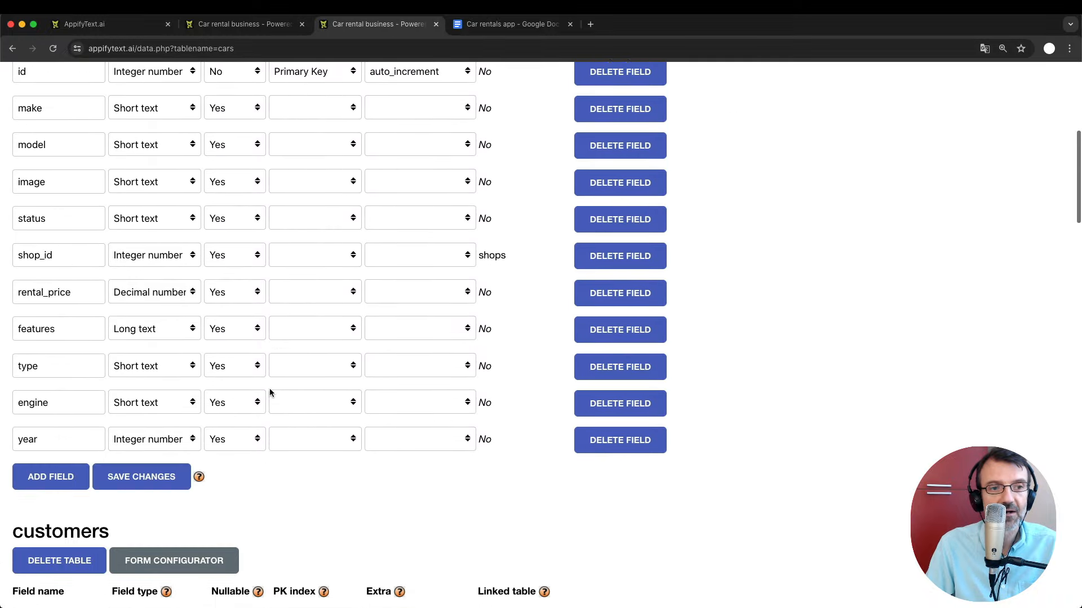
{"action": "scroll", "coordinate": [269, 390], "scroll_direction": "down", "scroll_amount": 2}
{"action": "scroll", "coordinate": [226, 403], "scroll_direction": "up", "scroll_amount": 2}
{"action": "left_click", "coordinate": [34, 476]}
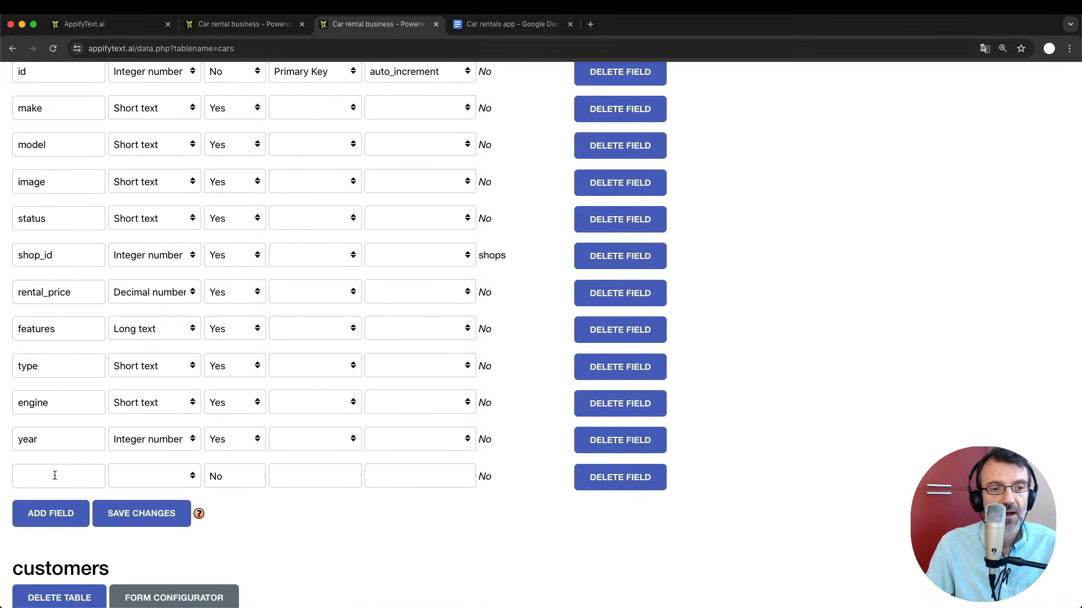
{"action": "left_click", "coordinate": [54, 476]}
{"action": "type", "text": "plate"}
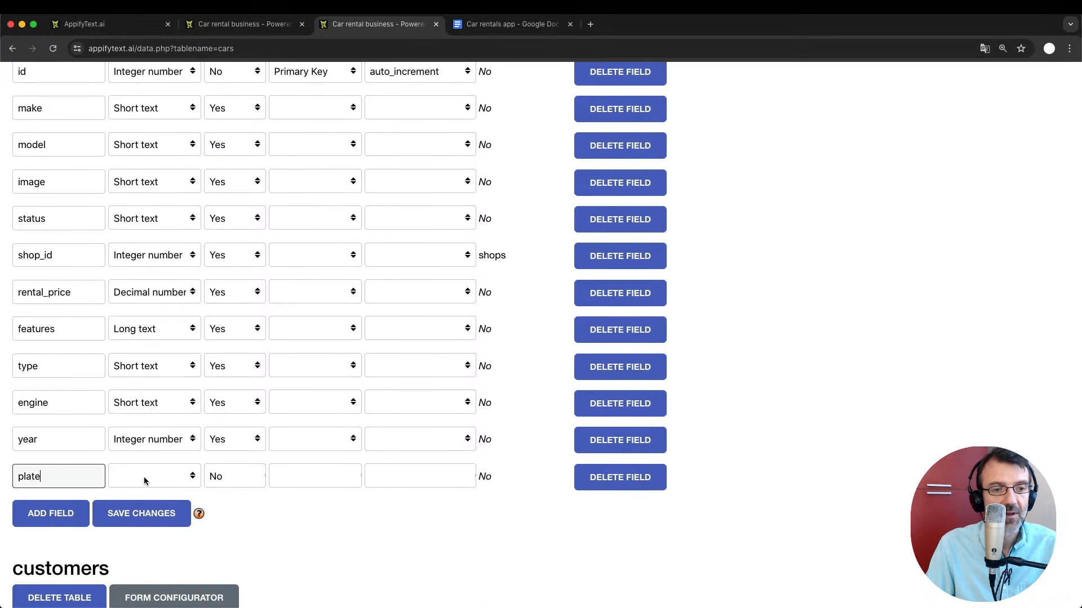
Make plate a nullable Short text field, save it, and return to the car's edit page.
{"action": "left_click", "coordinate": [144, 477]}
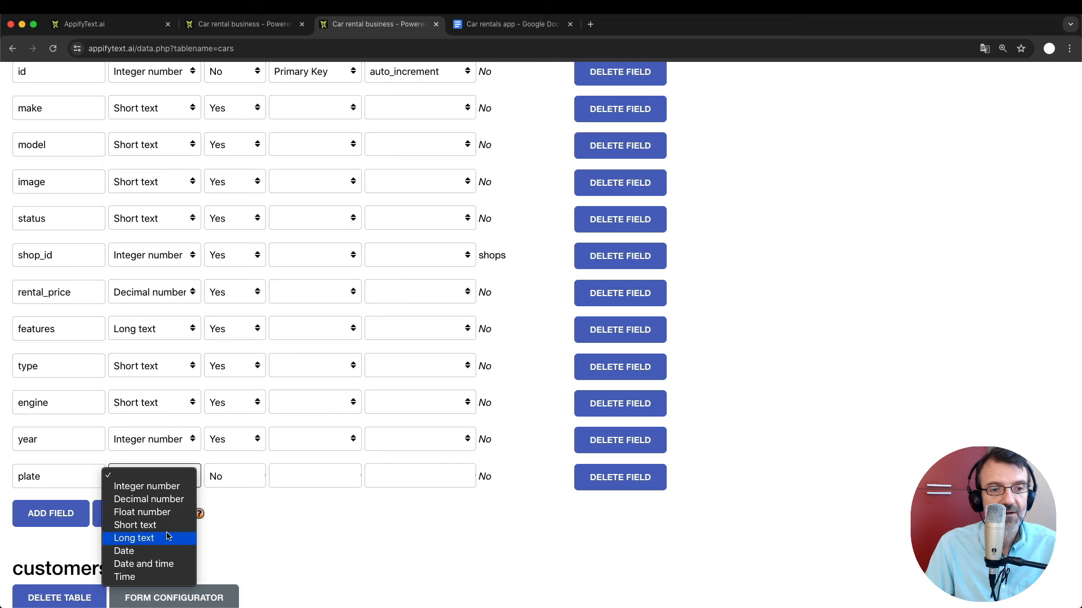
{"action": "left_click", "coordinate": [163, 525]}
{"action": "left_click", "coordinate": [236, 477]}
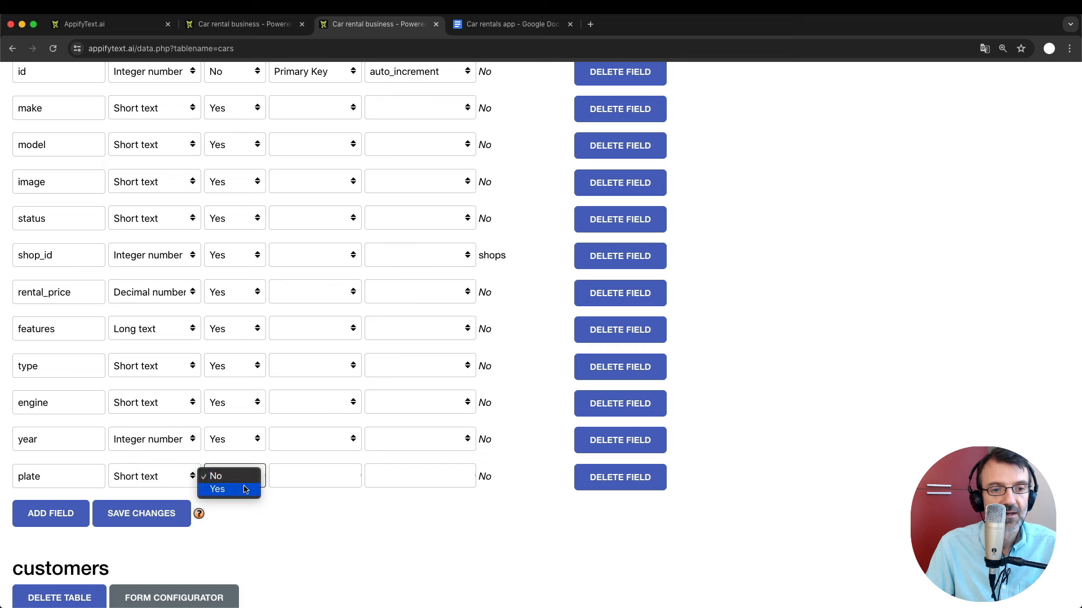
{"action": "left_click", "coordinate": [245, 489]}
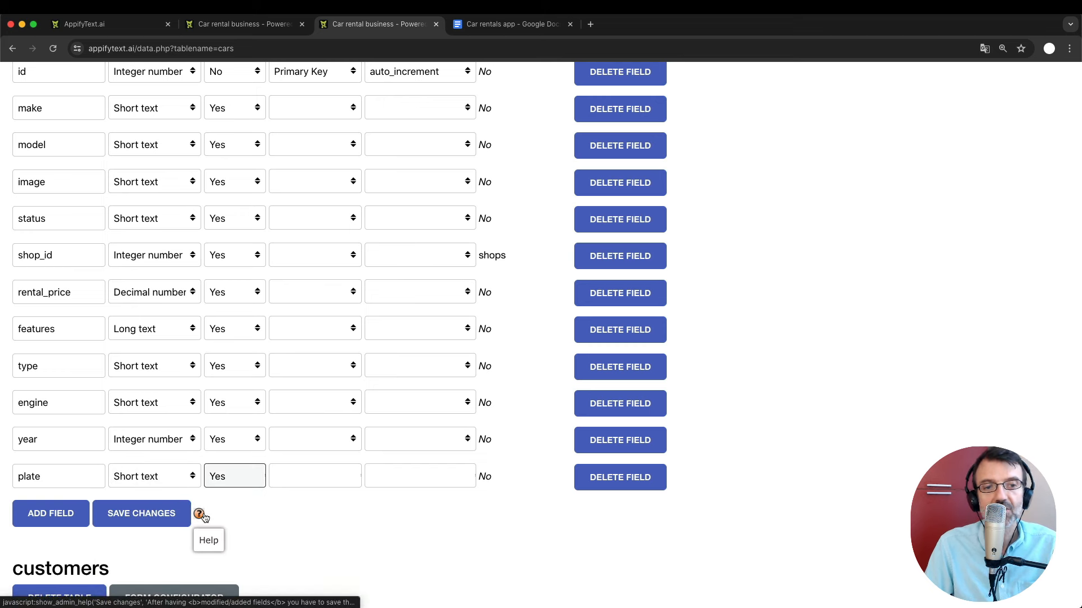
{"action": "scroll", "coordinate": [205, 517], "scroll_direction": "up", "scroll_amount": 3}
{"action": "scroll", "coordinate": [205, 518], "scroll_direction": "down", "scroll_amount": 4}
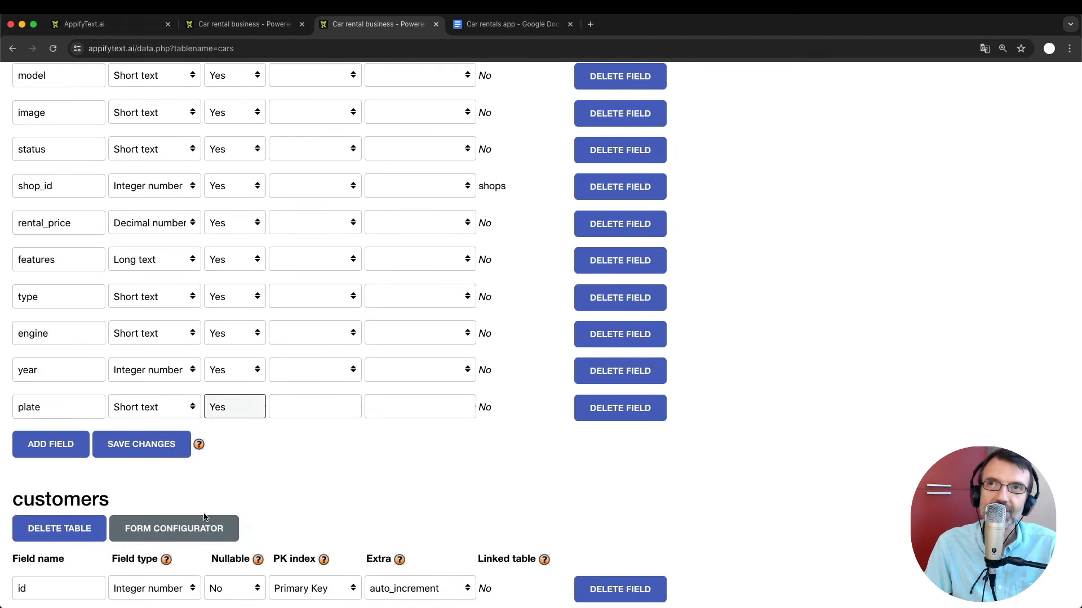
{"action": "left_click", "coordinate": [134, 447]}
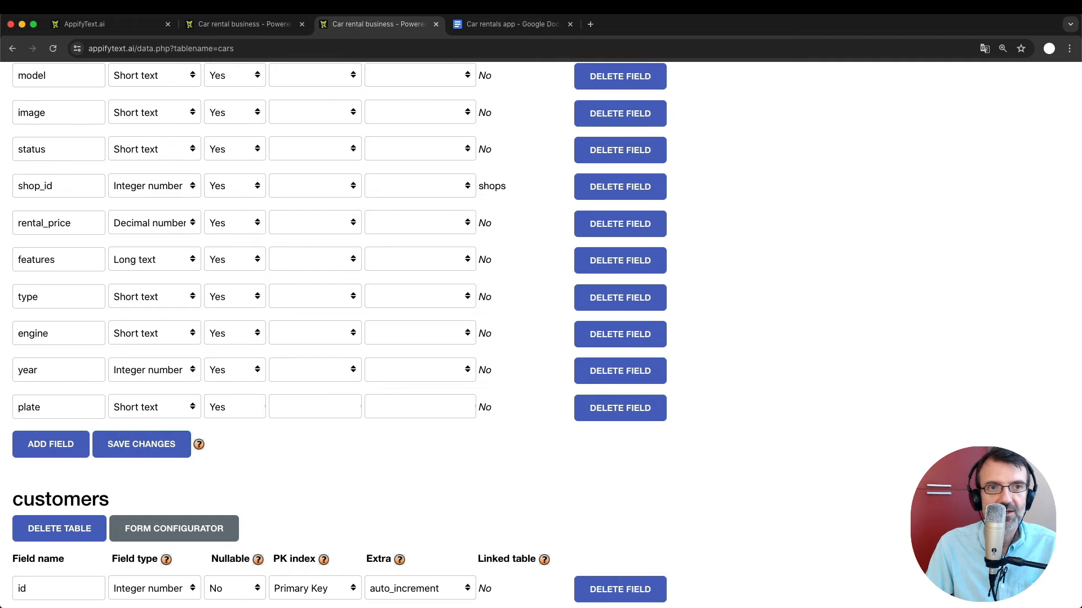
{"action": "left_click", "coordinate": [234, 24]}
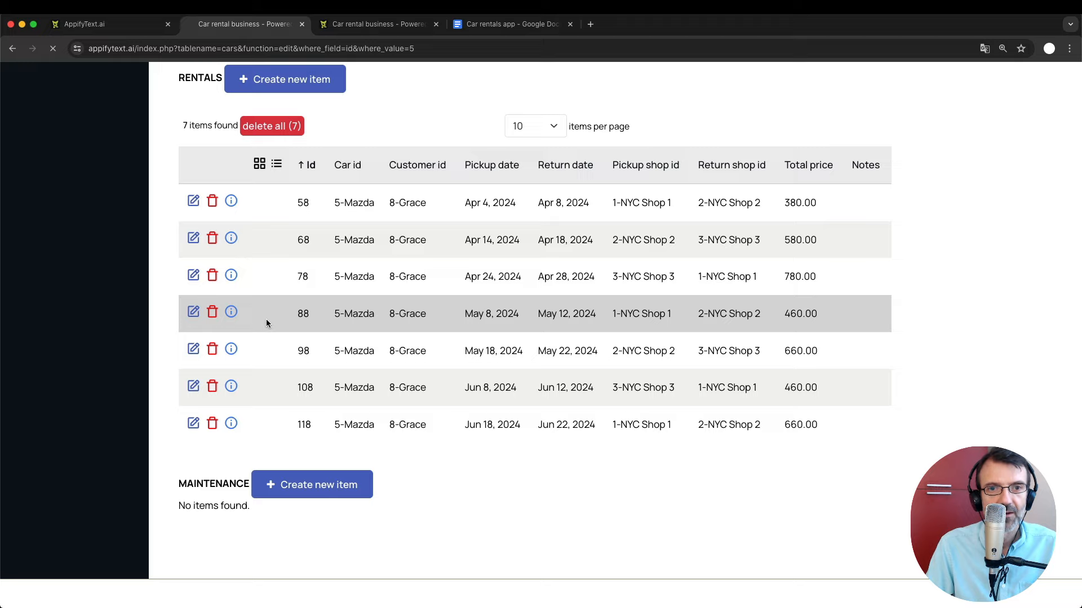
{"action": "scroll", "coordinate": [267, 323], "scroll_direction": "up", "scroll_amount": 1}
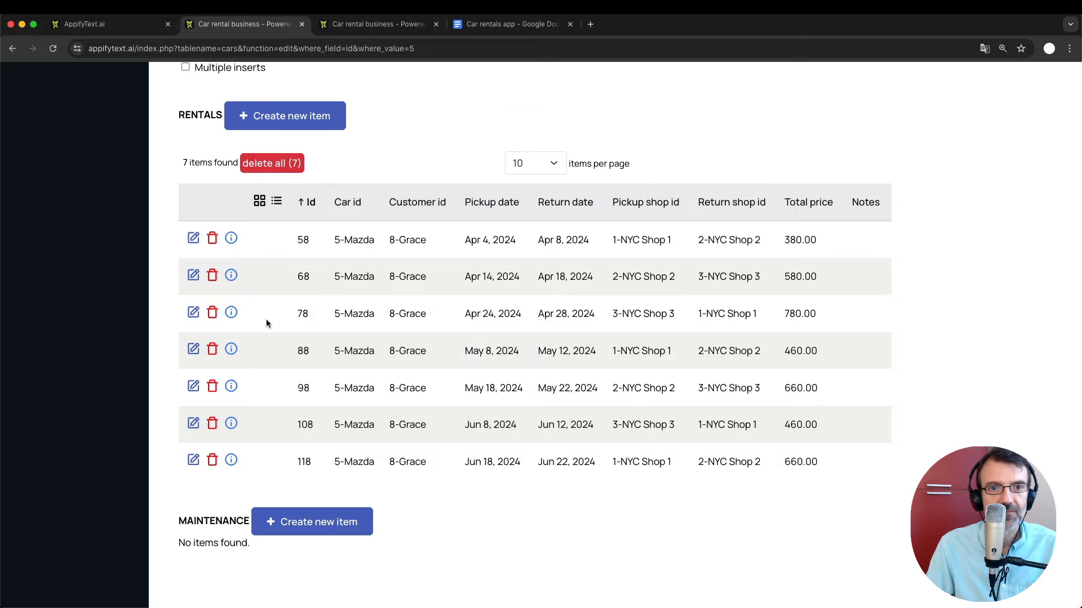
{"action": "scroll", "coordinate": [267, 323], "scroll_direction": "up", "scroll_amount": 15}
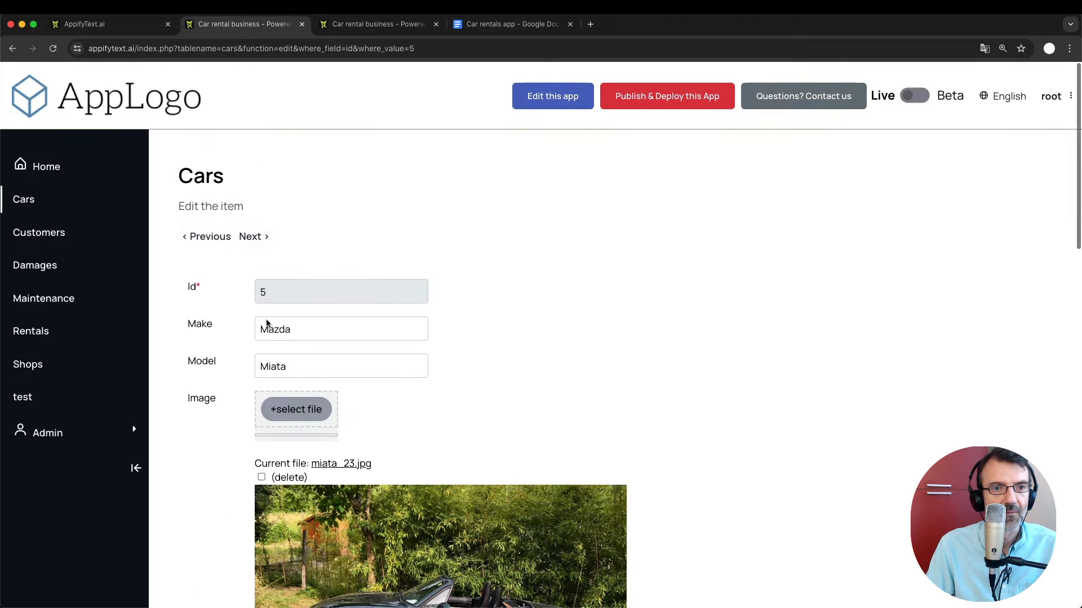
{"action": "scroll", "coordinate": [207, 401], "scroll_direction": "down", "scroll_amount": 10}
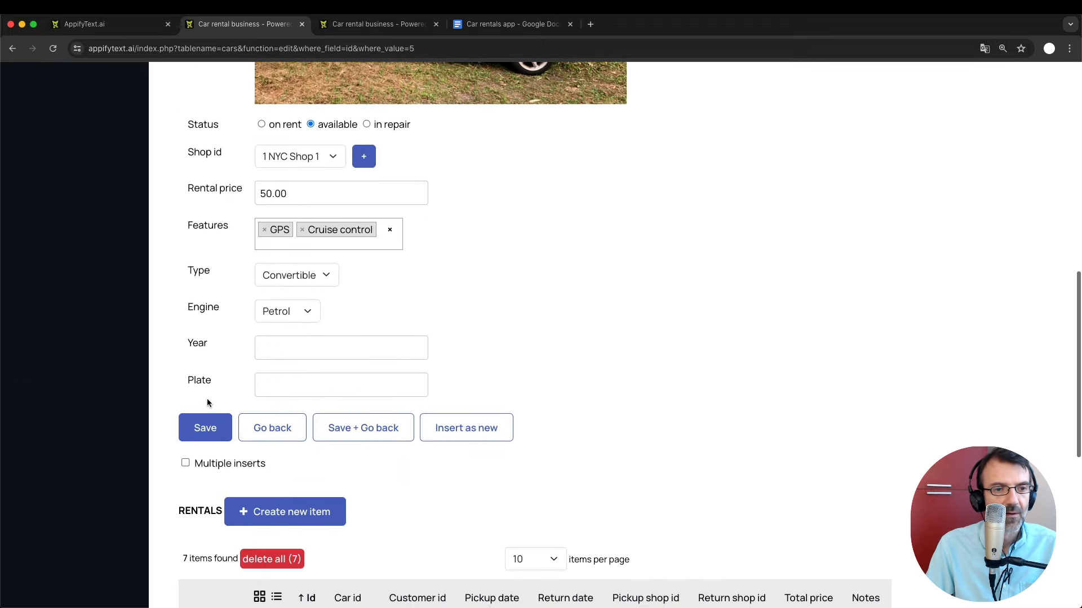
{"action": "left_click", "coordinate": [278, 382]}
{"action": "scroll", "coordinate": [510, 345], "scroll_direction": "up", "scroll_amount": 15}
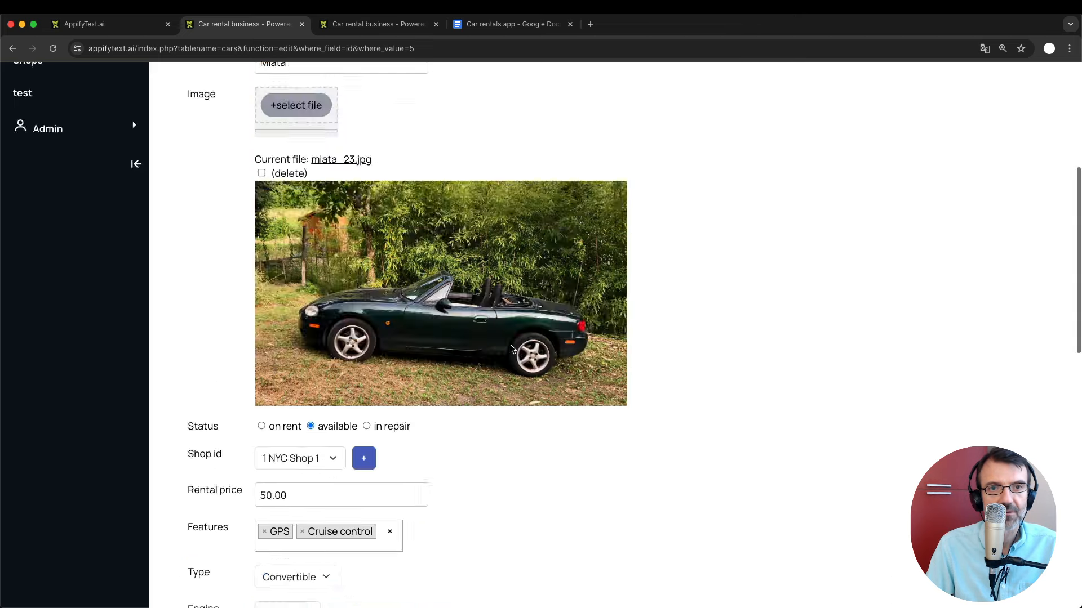
{"action": "left_click", "coordinate": [368, 26]}
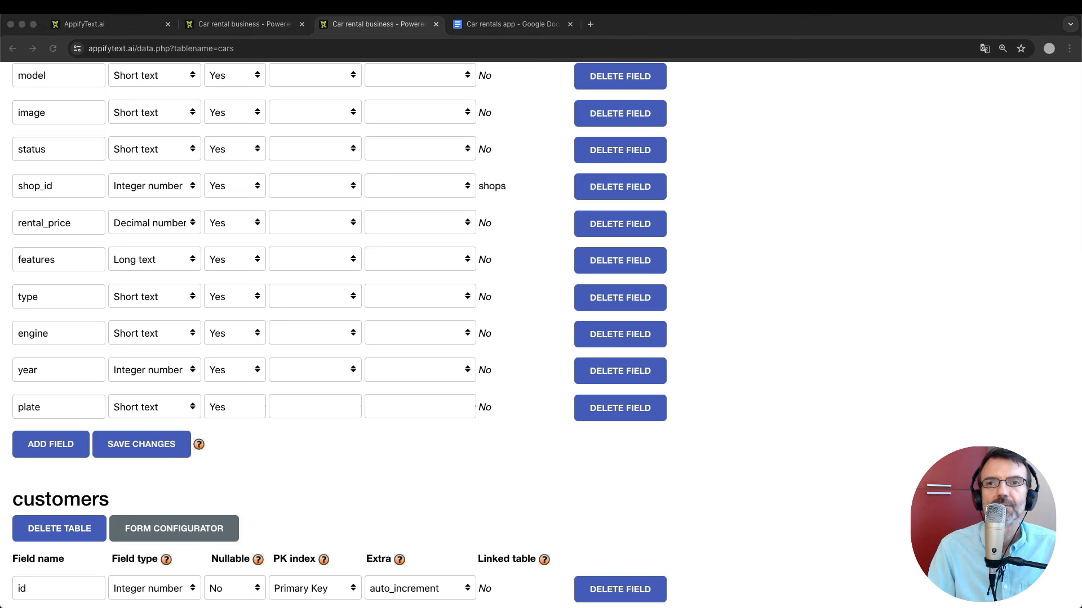
{"action": "left_click", "coordinate": [961, 303]}
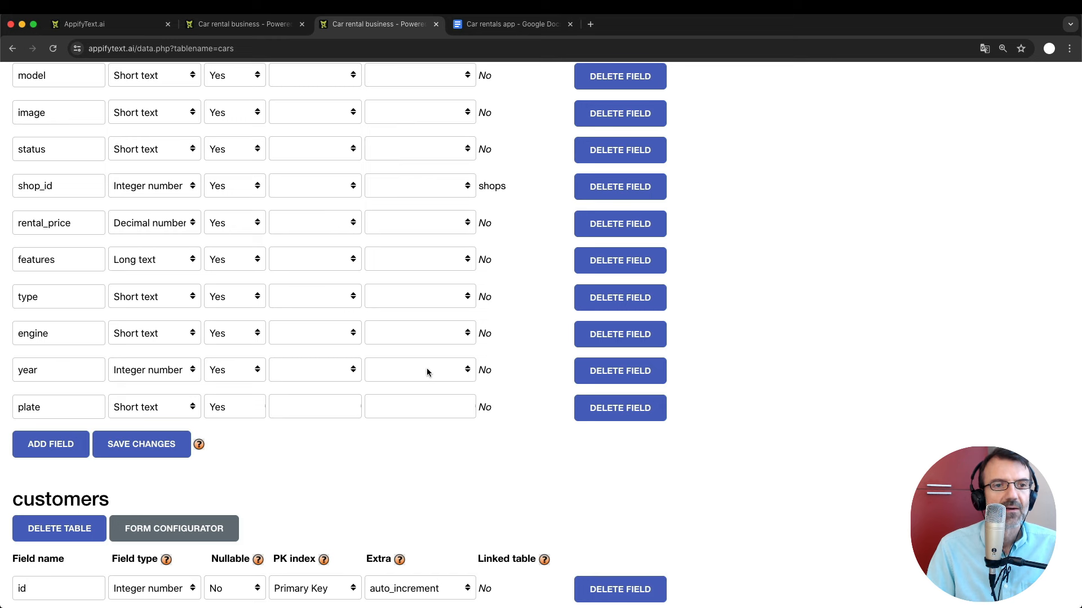
{"action": "left_click", "coordinate": [244, 24]}
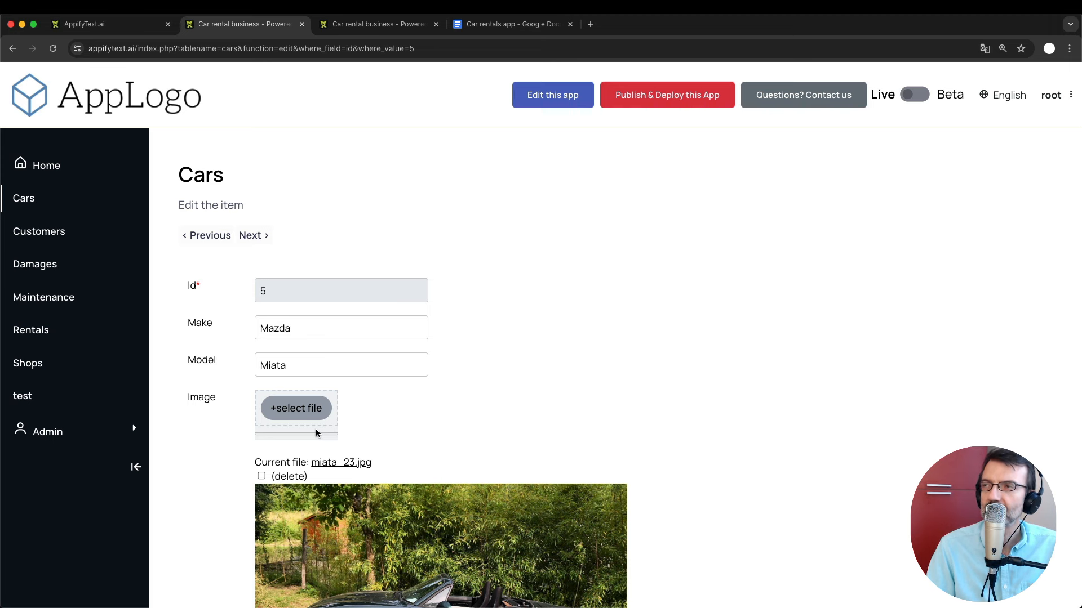
{"action": "scroll", "coordinate": [316, 432], "scroll_direction": "down", "scroll_amount": 3}
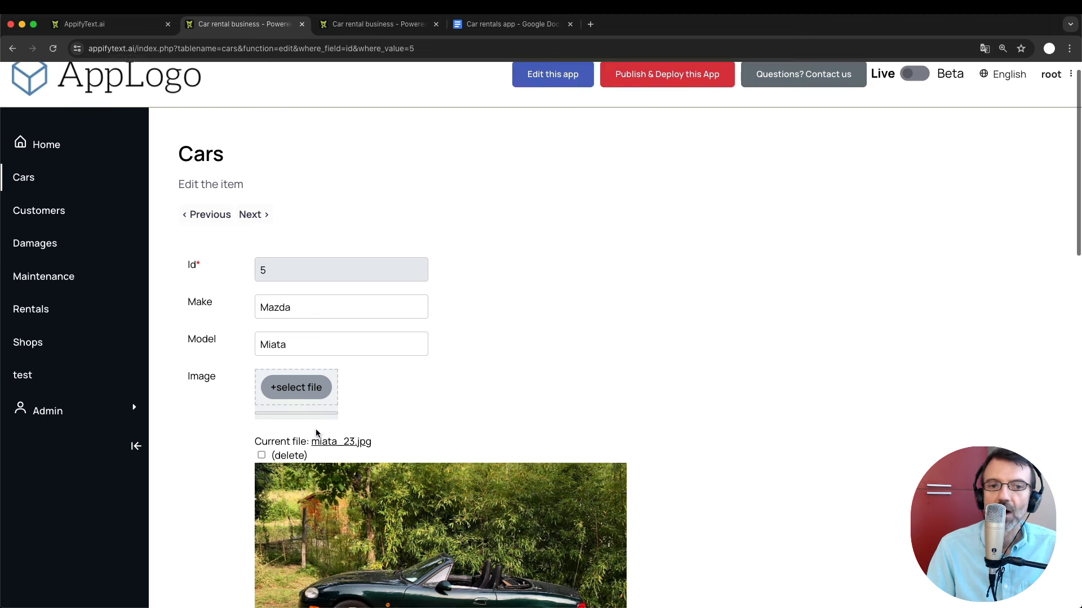
{"action": "scroll", "coordinate": [197, 318], "scroll_direction": "up", "scroll_amount": 3}
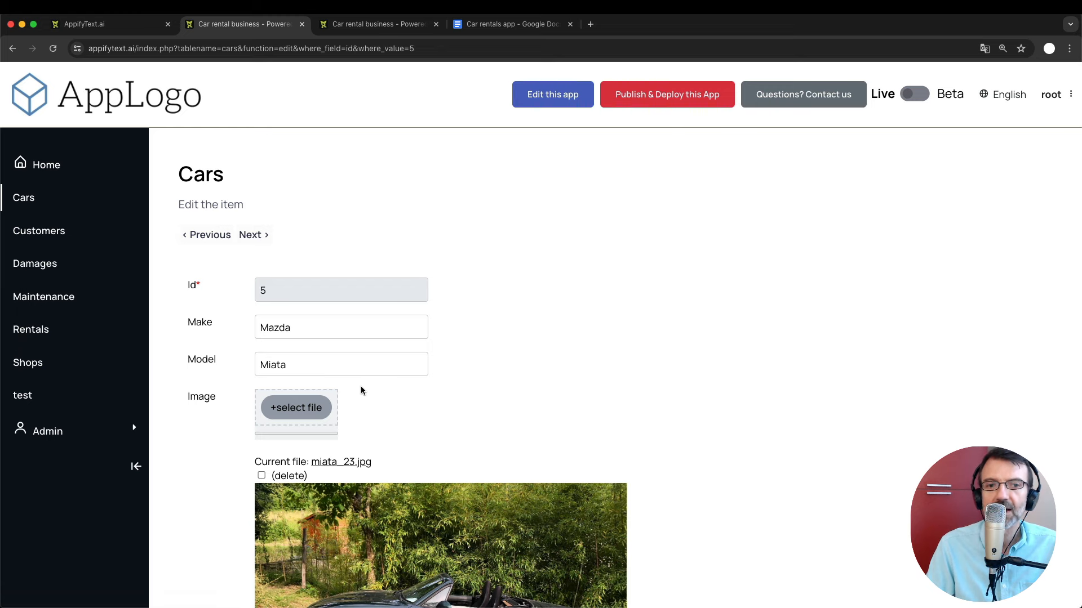
{"action": "scroll", "coordinate": [361, 386], "scroll_direction": "down", "scroll_amount": 10}
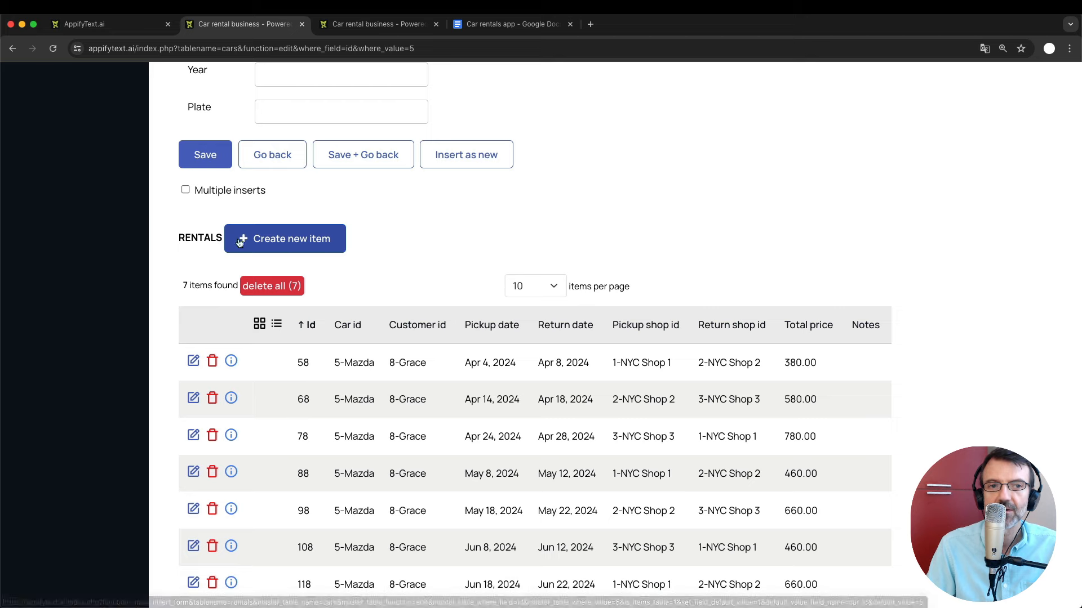
Start a new rental for the Mazda, then bring up the Car rentals app planning document.
{"action": "left_click", "coordinate": [294, 236]}
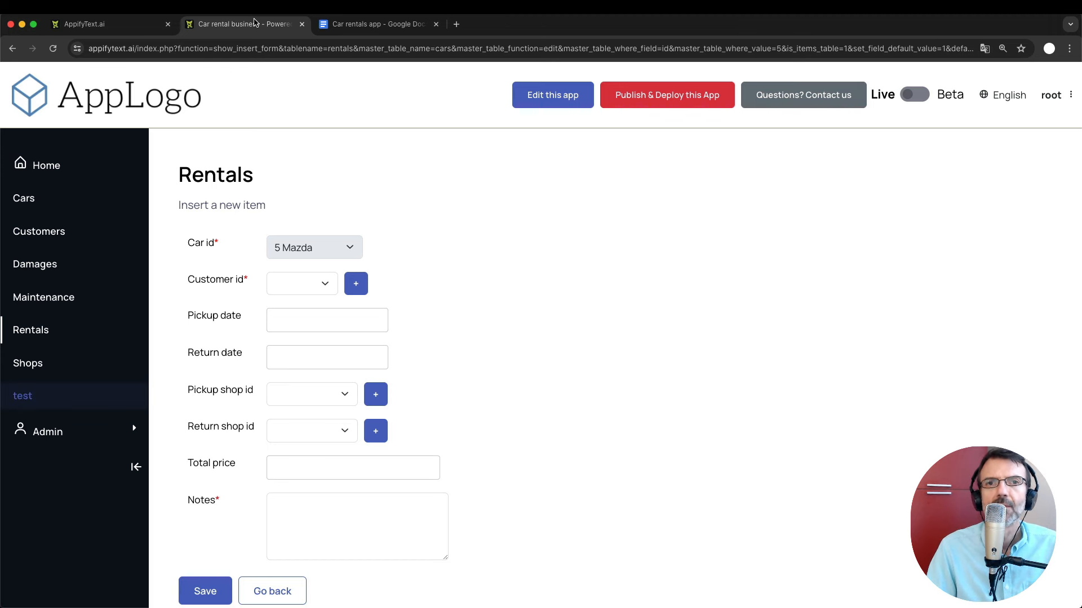
{"action": "left_click", "coordinate": [371, 24]}
{"action": "scroll", "coordinate": [380, 404], "scroll_direction": "down", "scroll_amount": 2}
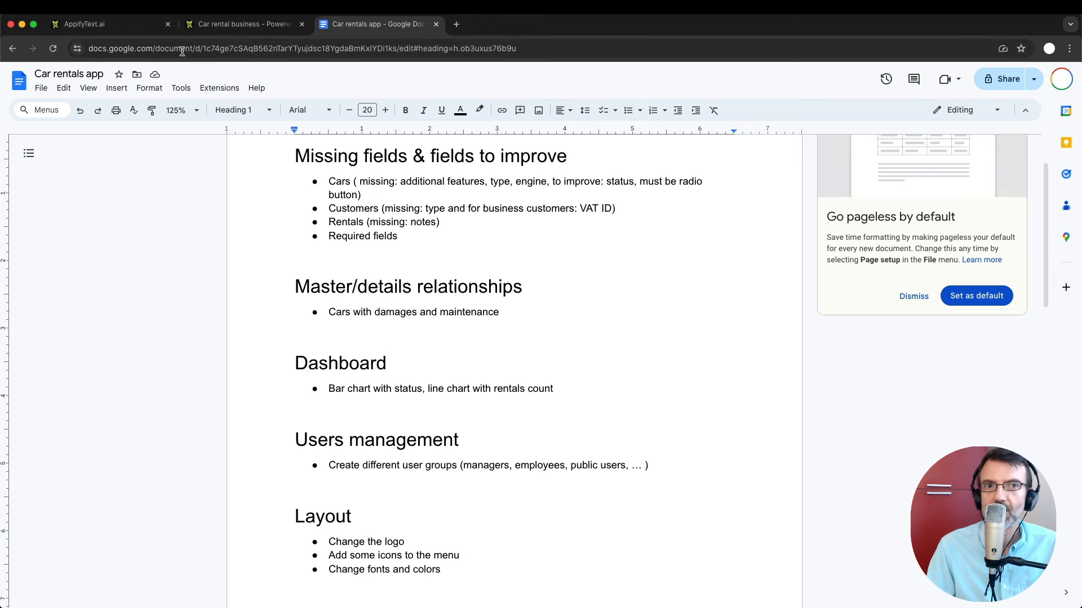
{"action": "left_click", "coordinate": [240, 23]}
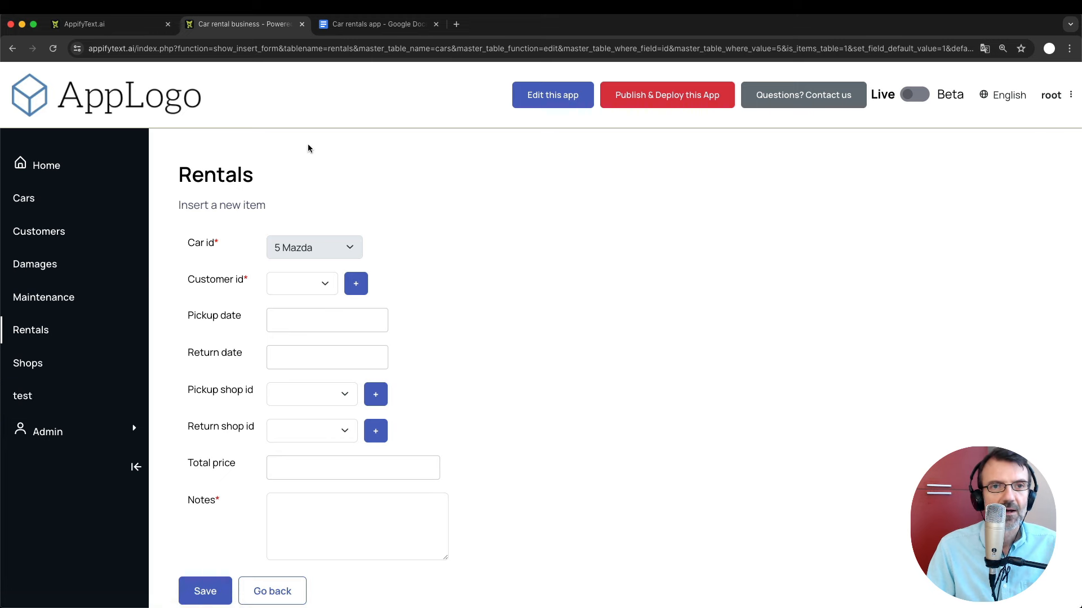
{"action": "left_click", "coordinate": [364, 32]}
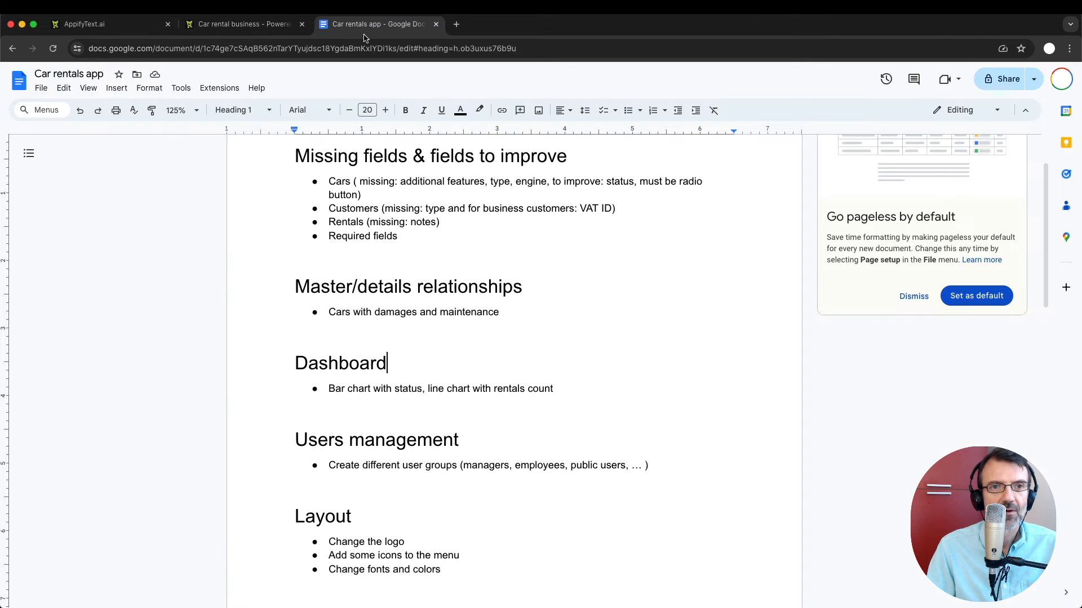
{"action": "left_click", "coordinate": [259, 34]}
{"action": "left_click", "coordinate": [25, 200]}
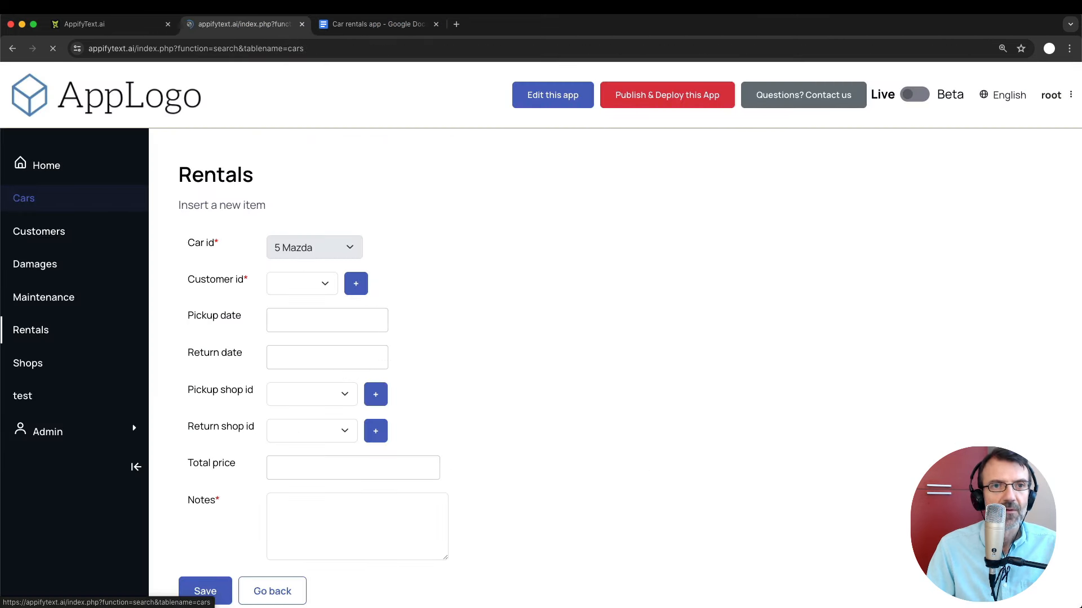
{"action": "left_click", "coordinate": [365, 25]}
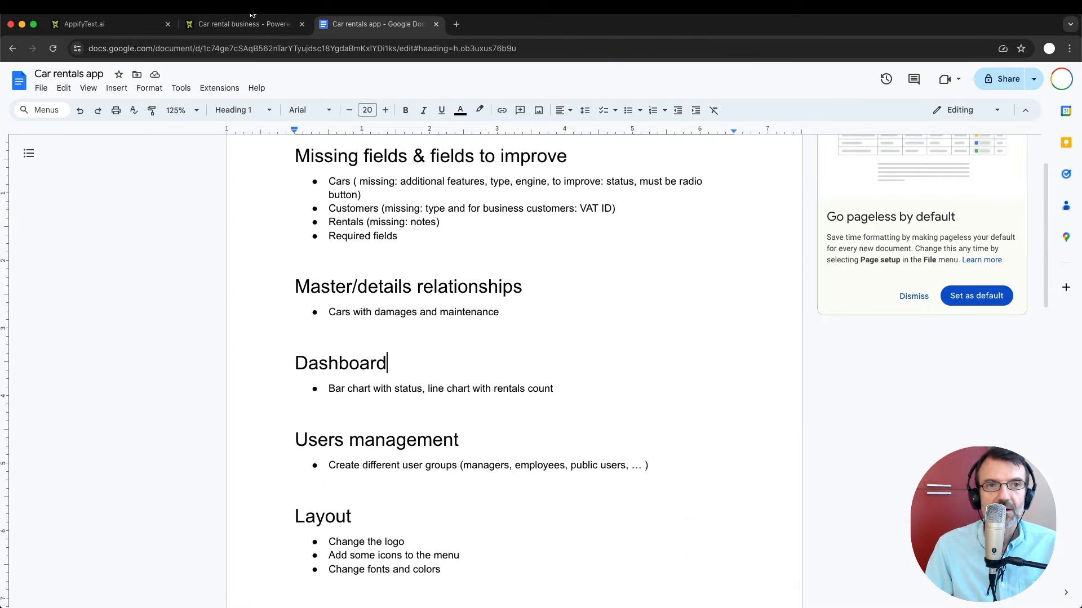
{"action": "left_click", "coordinate": [248, 30]}
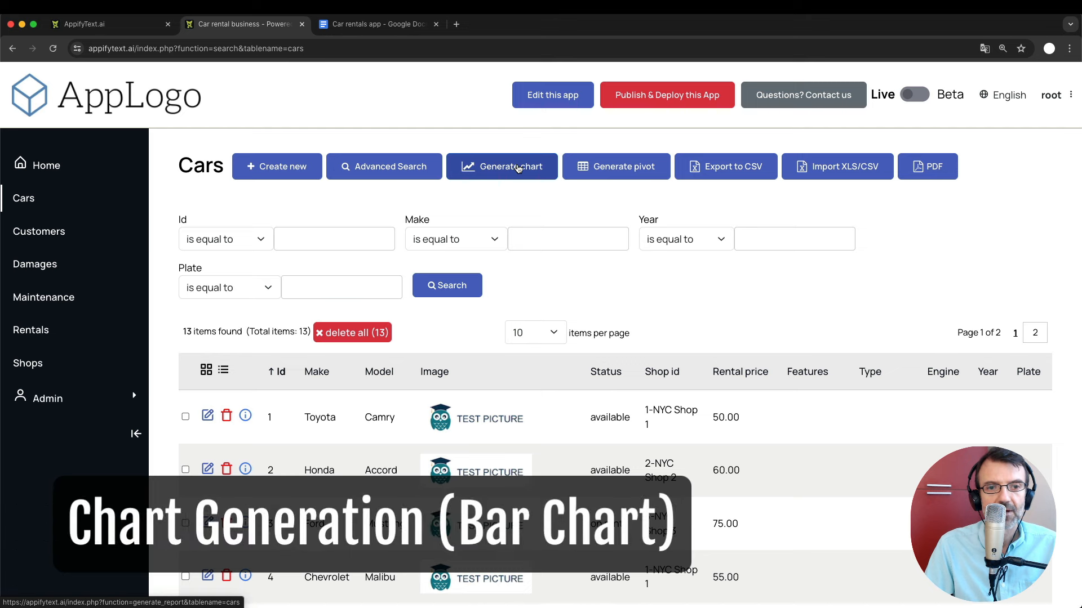
Generate a Cars bar chart with Status on the X-axis and car count on the Y-axis.
{"action": "left_click", "coordinate": [516, 167]}
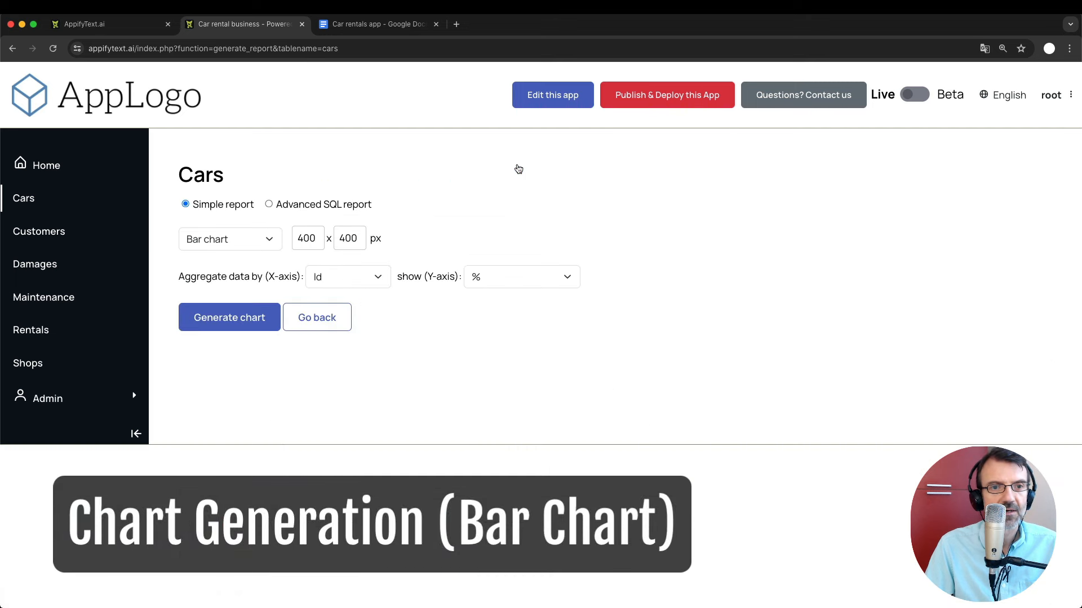
{"action": "left_click", "coordinate": [344, 278]}
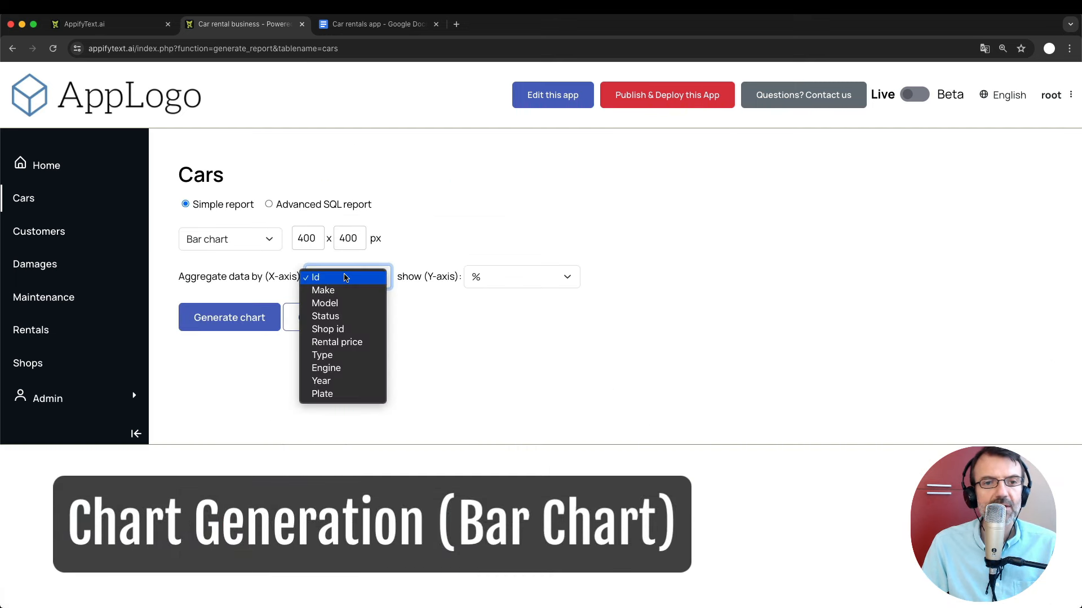
{"action": "left_click", "coordinate": [329, 316]}
{"action": "left_click", "coordinate": [481, 286]}
{"action": "left_click", "coordinate": [498, 292]}
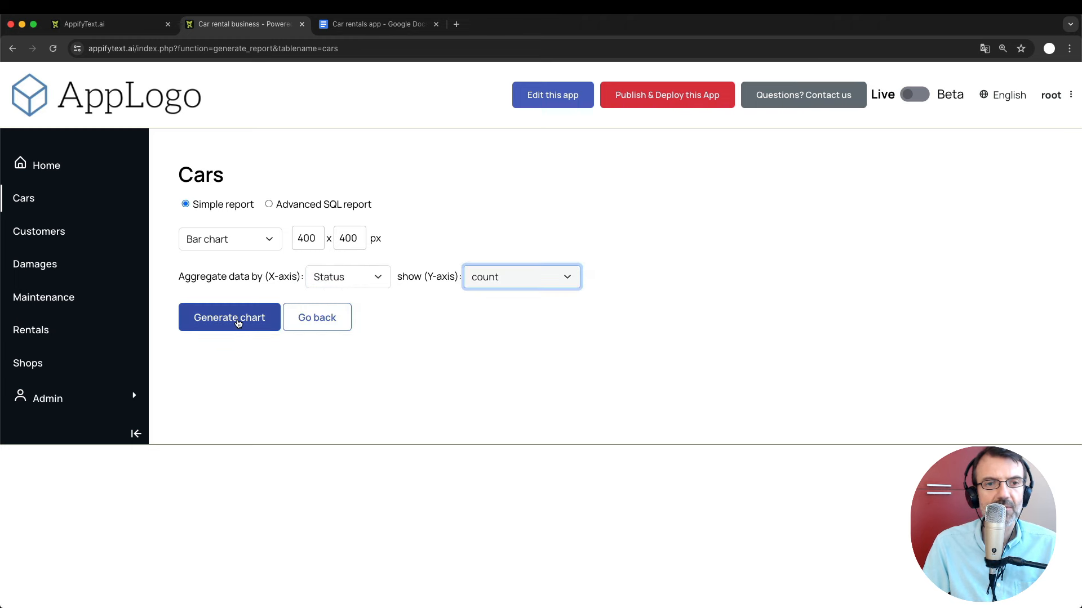
{"action": "left_click", "coordinate": [239, 324]}
{"action": "scroll", "coordinate": [338, 326], "scroll_direction": "down", "scroll_amount": 2}
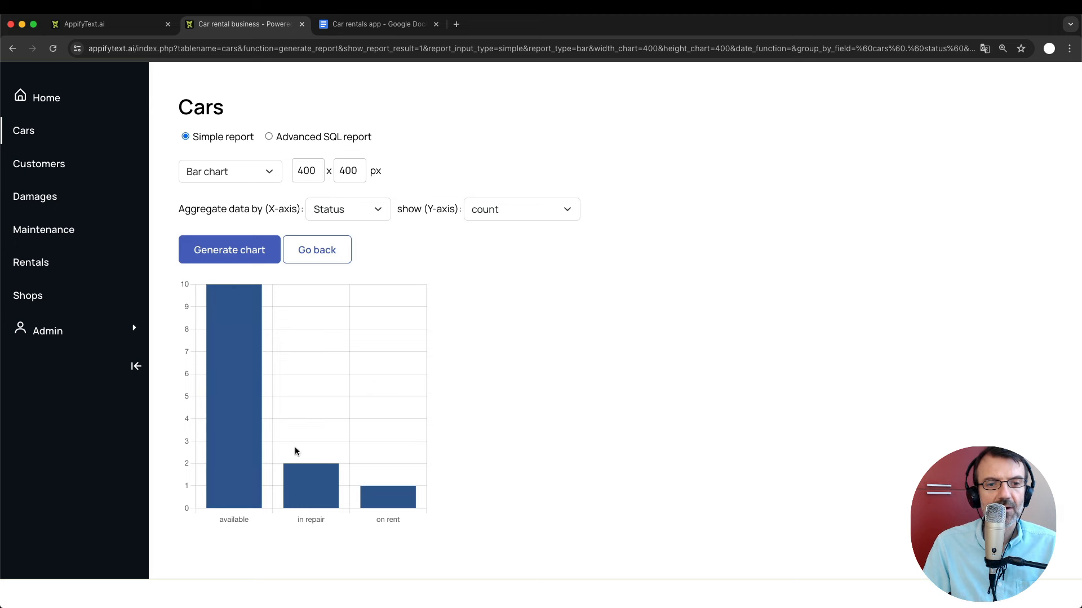
{"action": "mouse_move", "coordinate": [319, 471]}
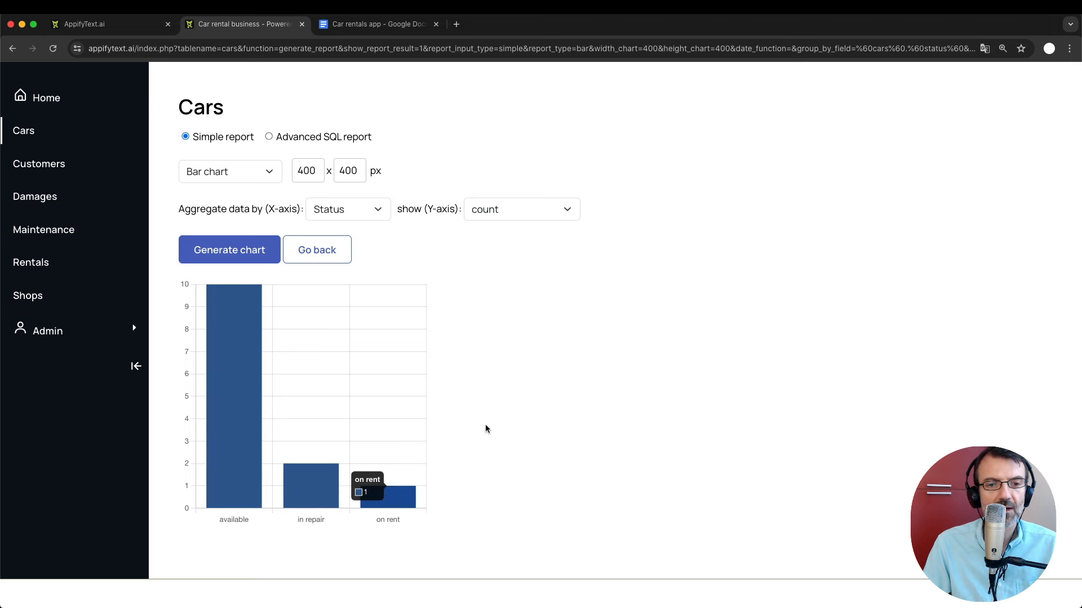
{"action": "scroll", "coordinate": [553, 367], "scroll_direction": "up", "scroll_amount": 2}
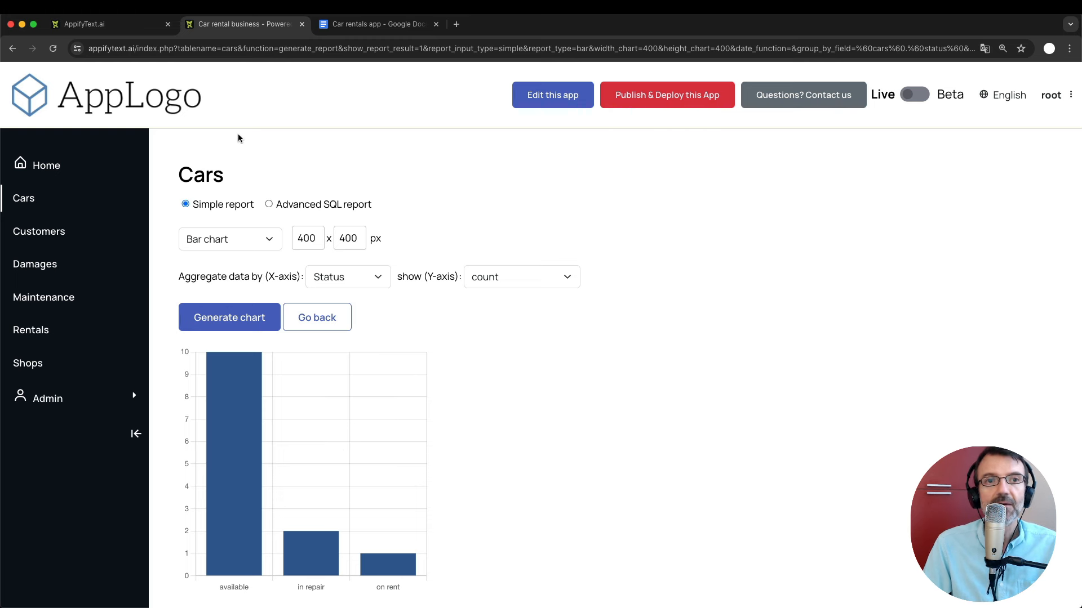
Open the app's admin area through 'Edit this app' and switch to its new tab.
{"action": "left_click", "coordinate": [544, 105]}
{"action": "left_click", "coordinate": [376, 28]}
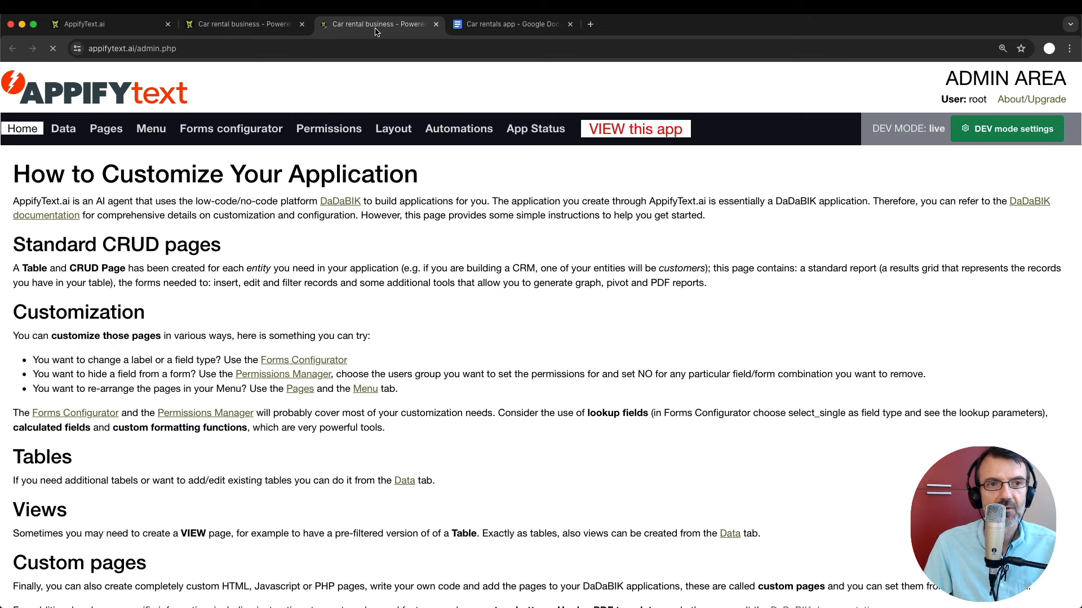
Show the admin Pages settings, then glance back at the Cars status bar chart.
{"action": "left_click", "coordinate": [106, 129]}
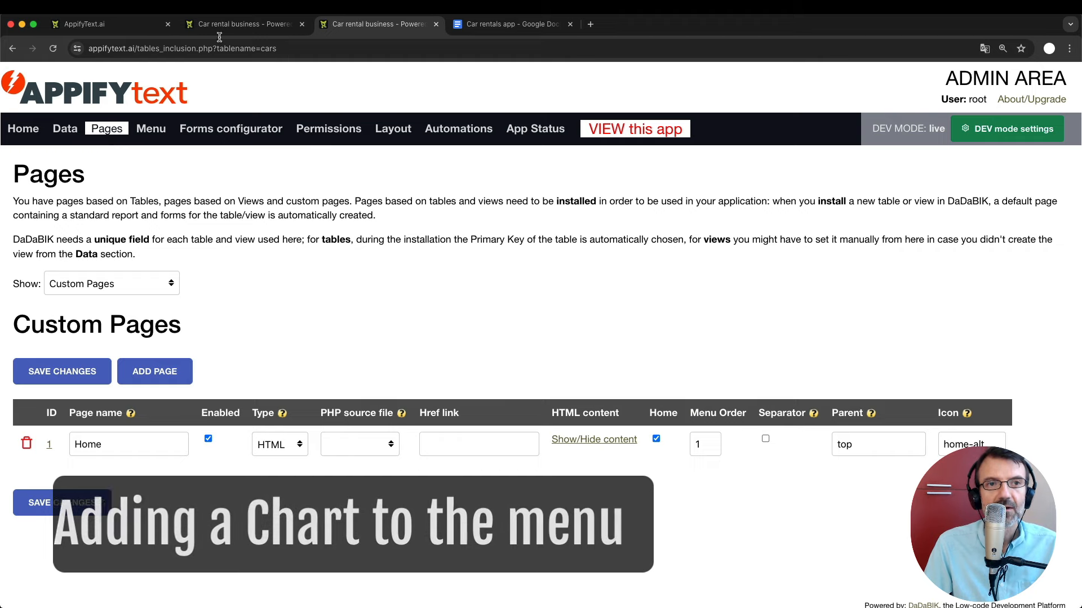
{"action": "left_click", "coordinate": [242, 23]}
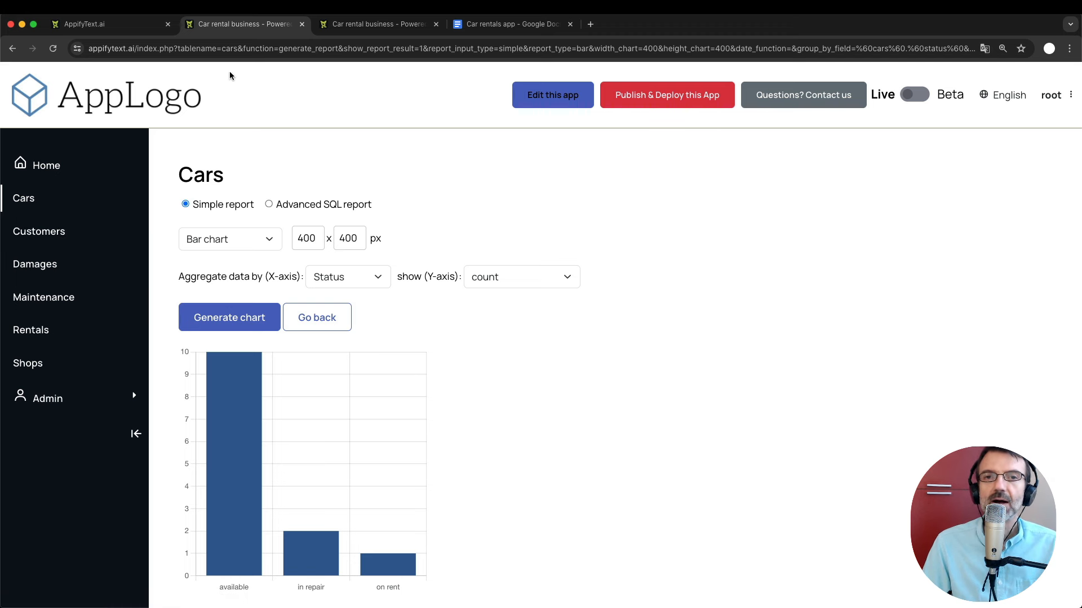
In the admin Custom Pages list, change the Home page's type to int. link.
{"action": "left_click", "coordinate": [363, 25]}
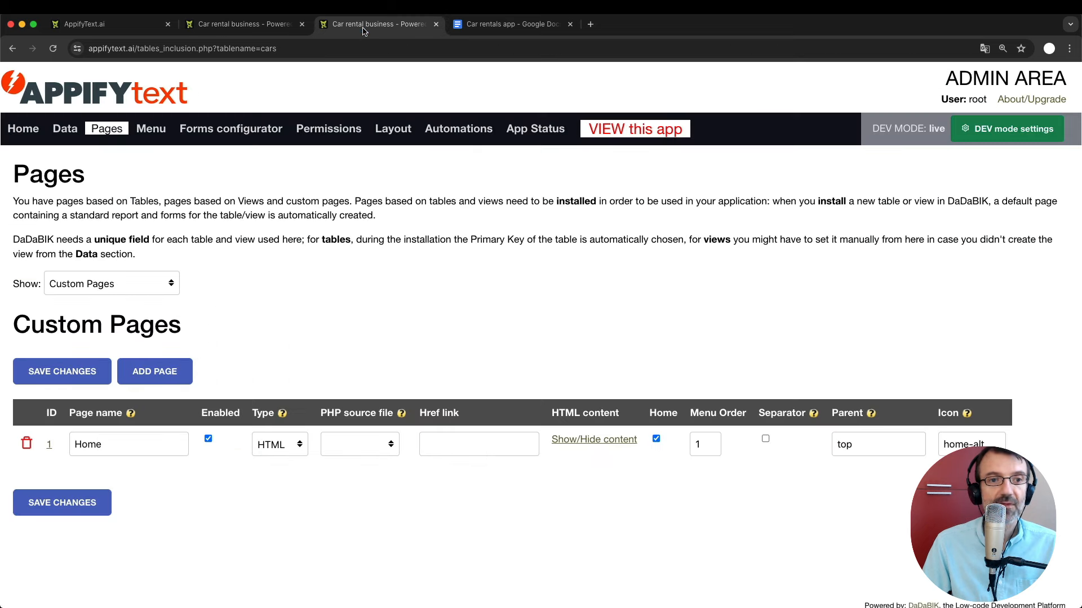
{"action": "scroll", "coordinate": [250, 299], "scroll_direction": "down", "scroll_amount": 1}
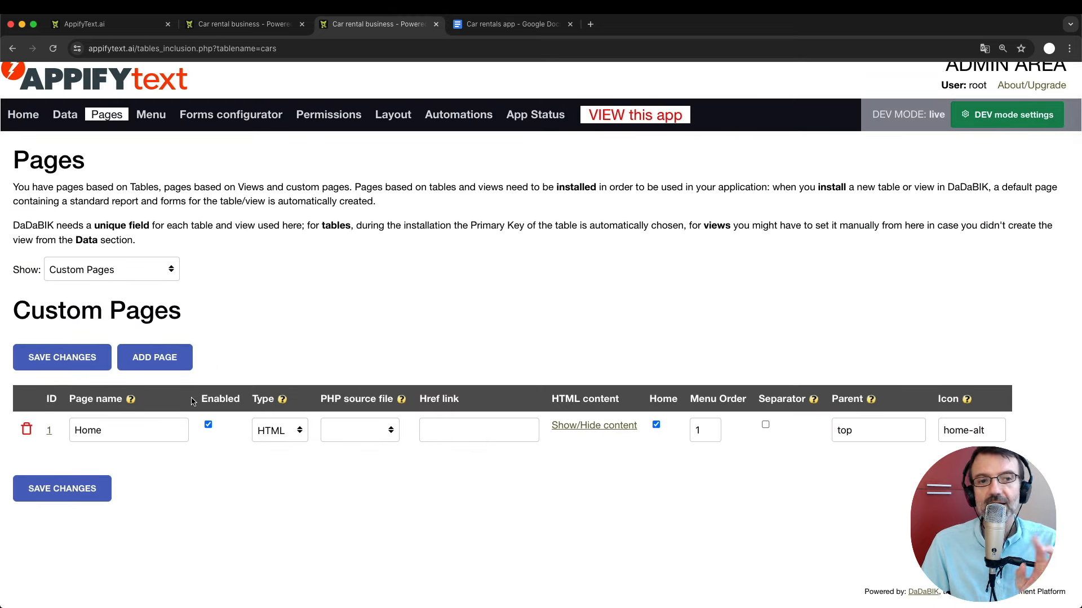
{"action": "left_click", "coordinate": [97, 272]}
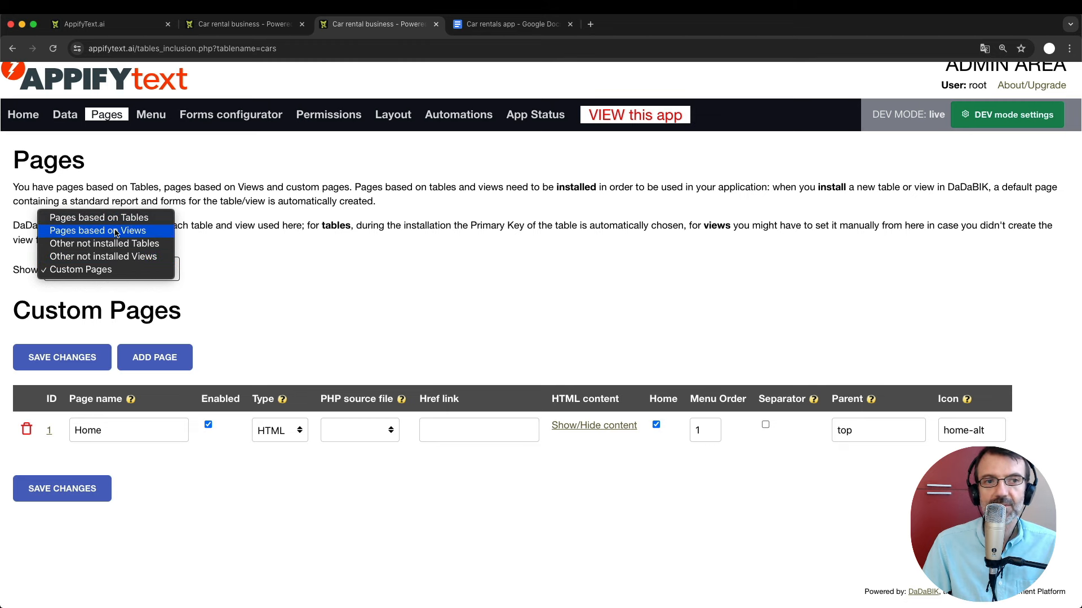
{"action": "left_click", "coordinate": [330, 273]}
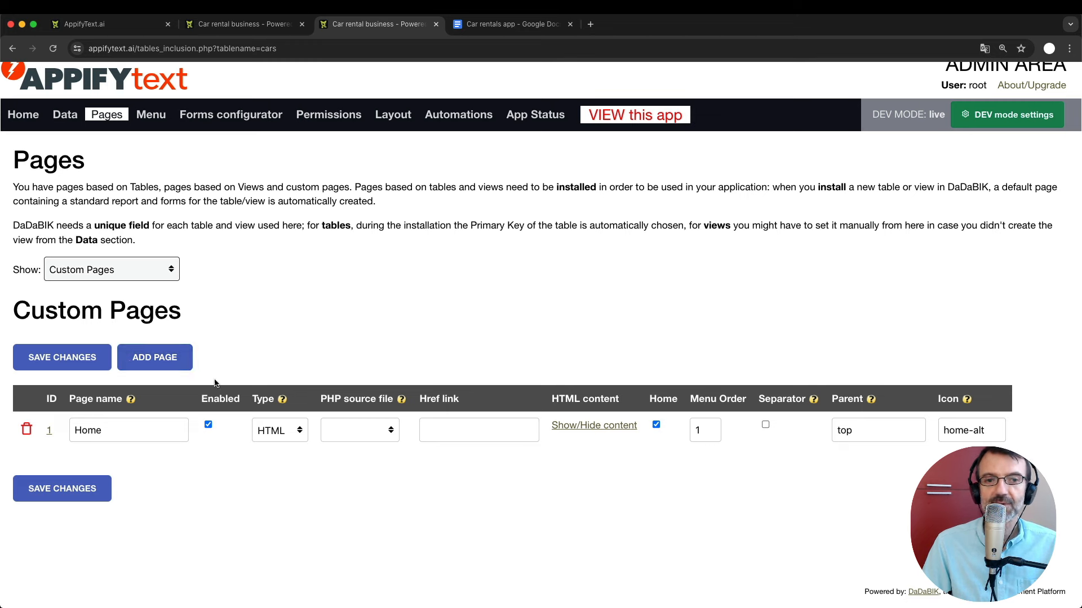
{"action": "left_click", "coordinate": [276, 428]}
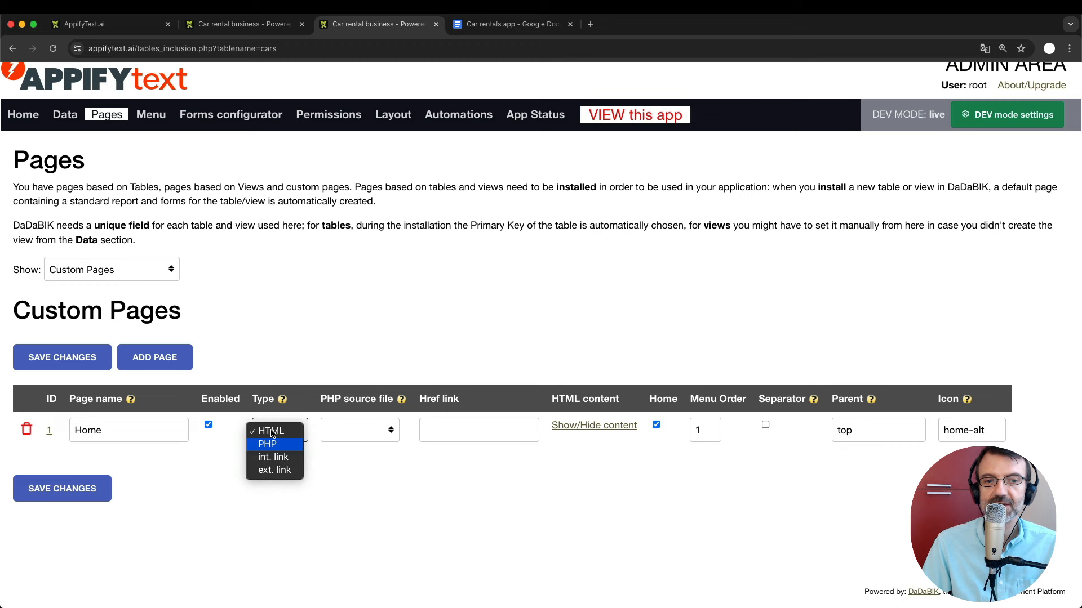
{"action": "left_click", "coordinate": [309, 307]}
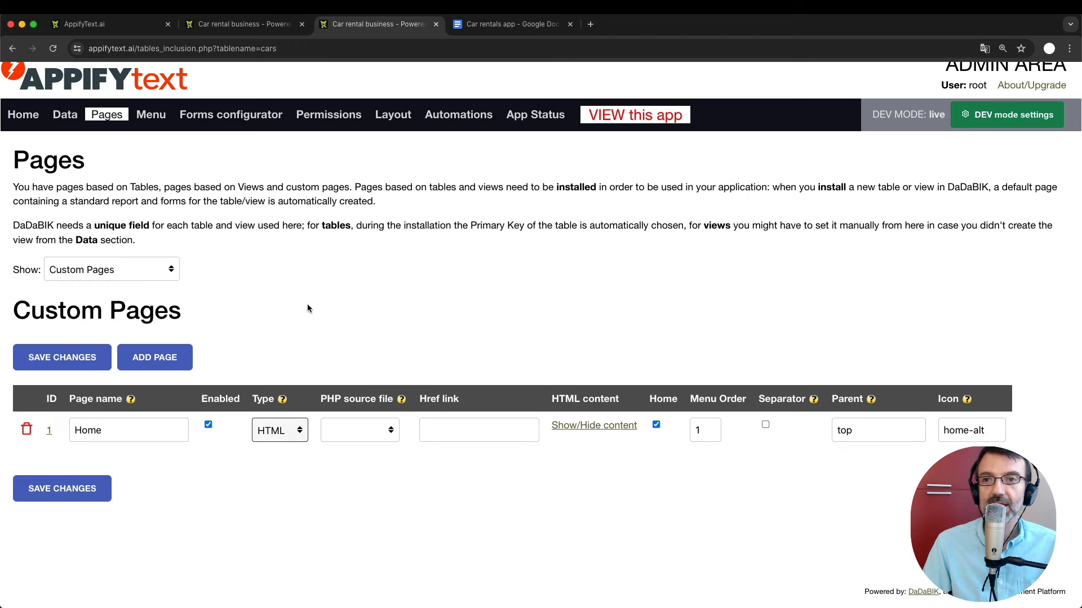
{"action": "left_click", "coordinate": [281, 429]}
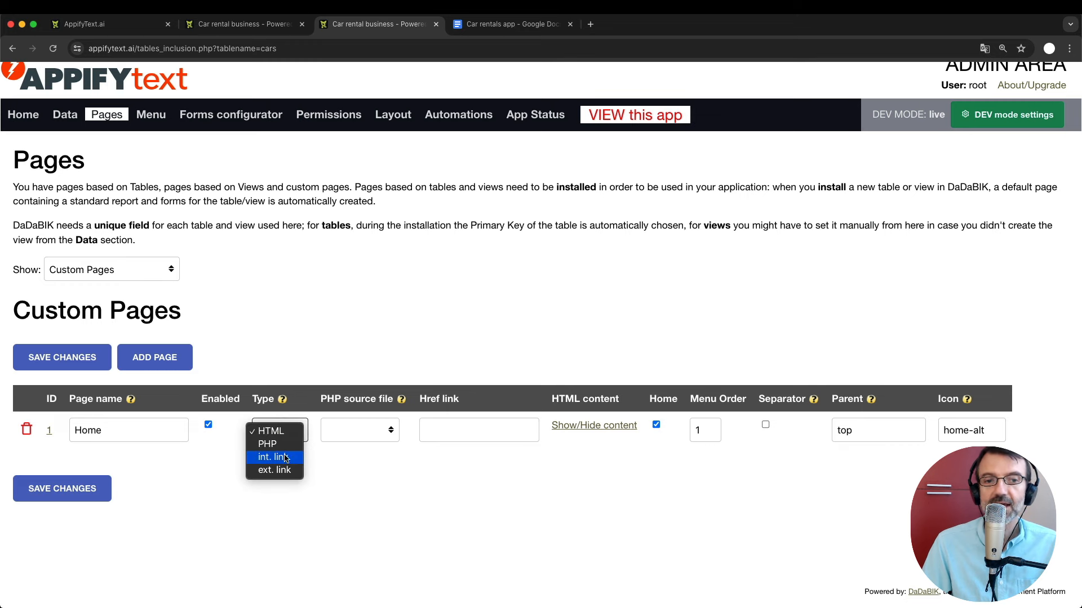
{"action": "left_click", "coordinate": [286, 459]}
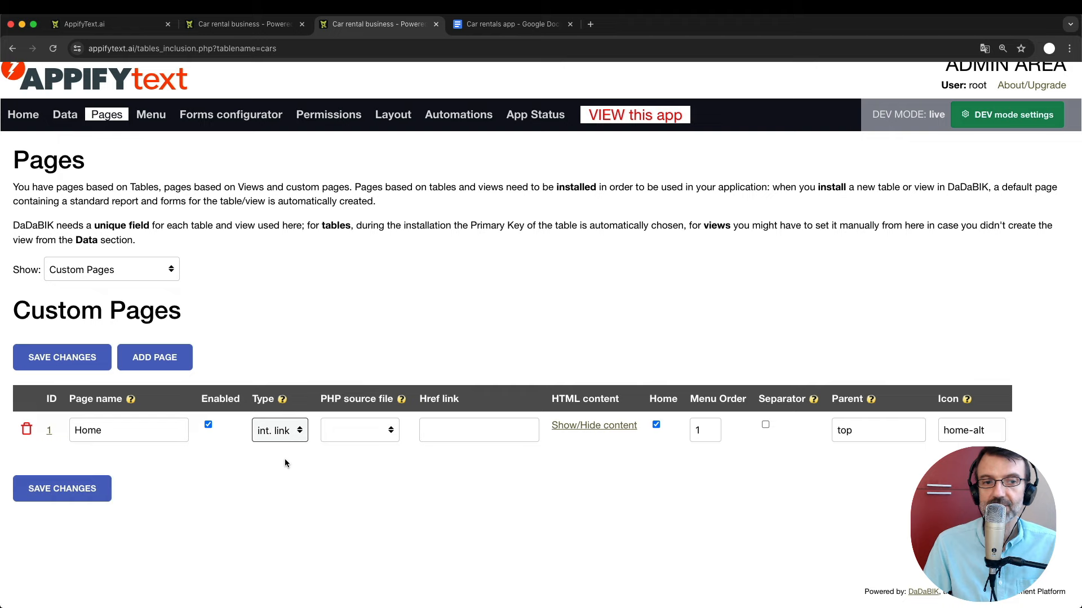
{"action": "left_click", "coordinate": [257, 23]}
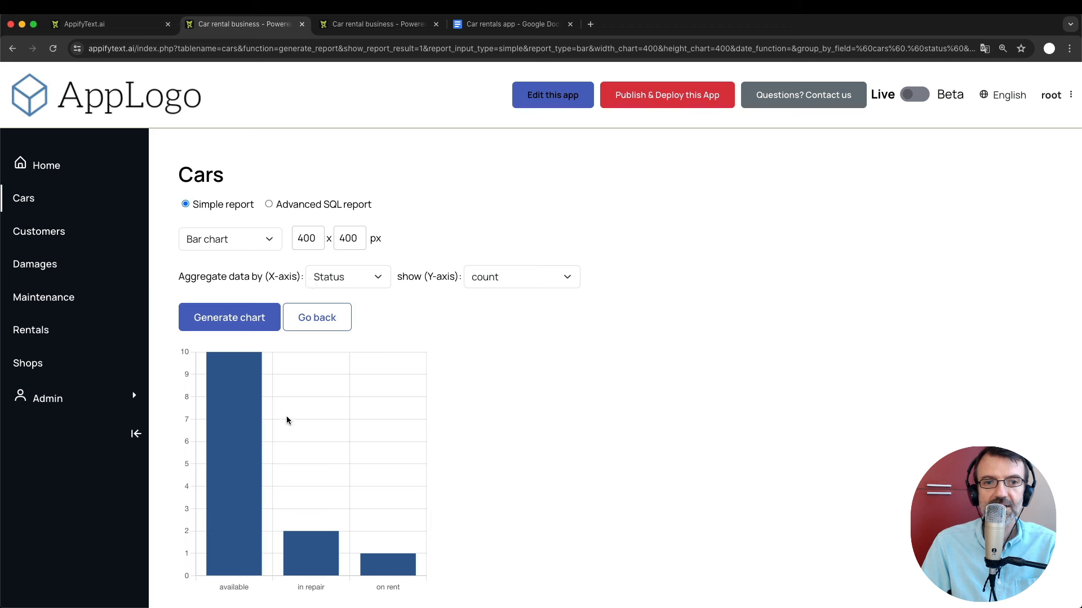
Select and read through the chart report's full web address, then return to the admin pages.
{"action": "left_click", "coordinate": [146, 47]}
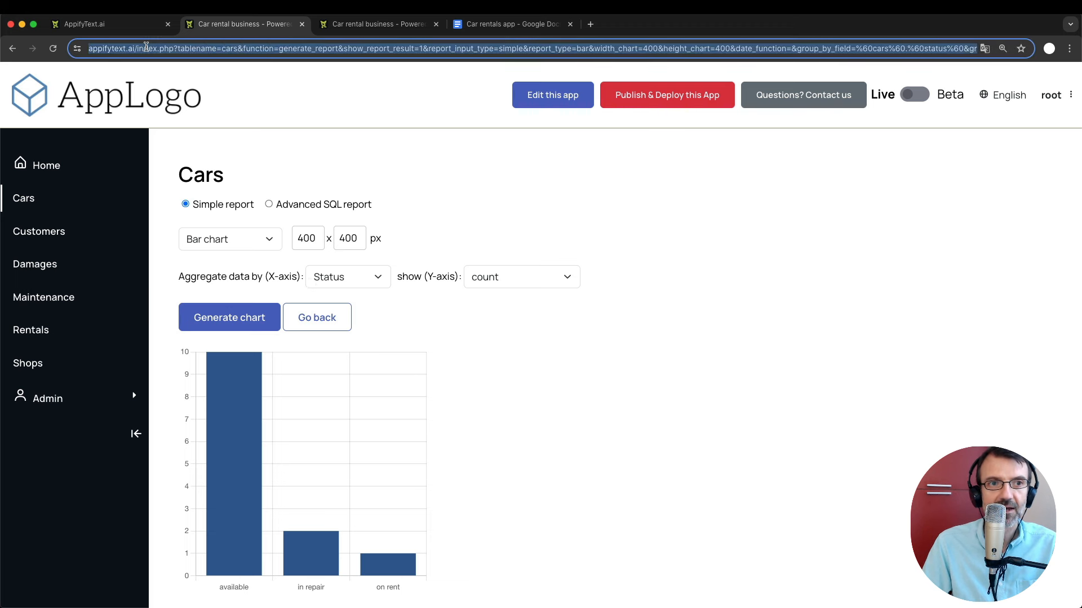
{"action": "double_click", "coordinate": [146, 48]}
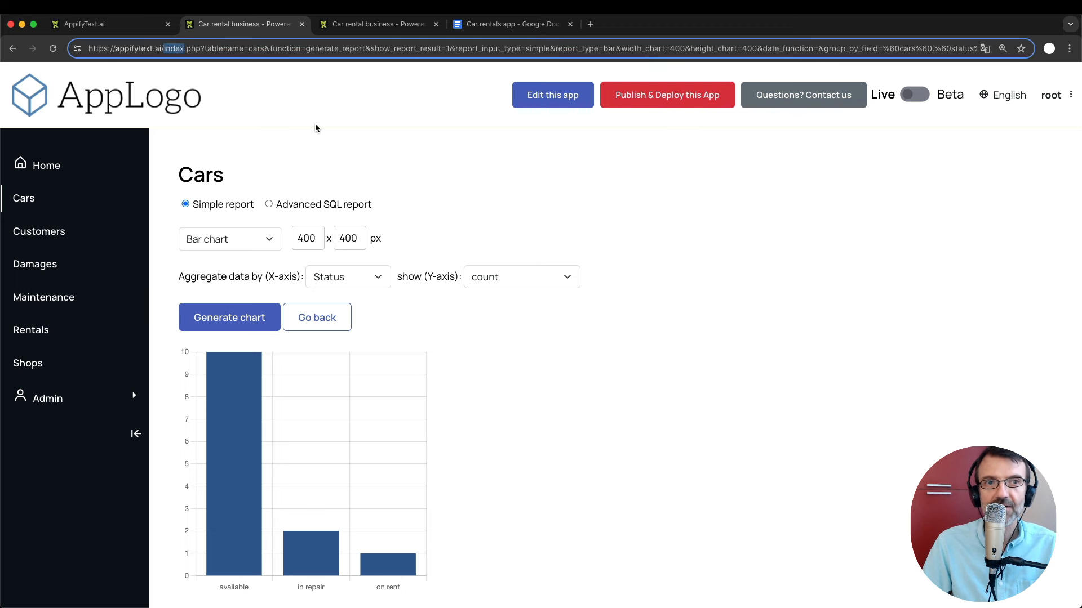
{"action": "key", "text": "super+a"}
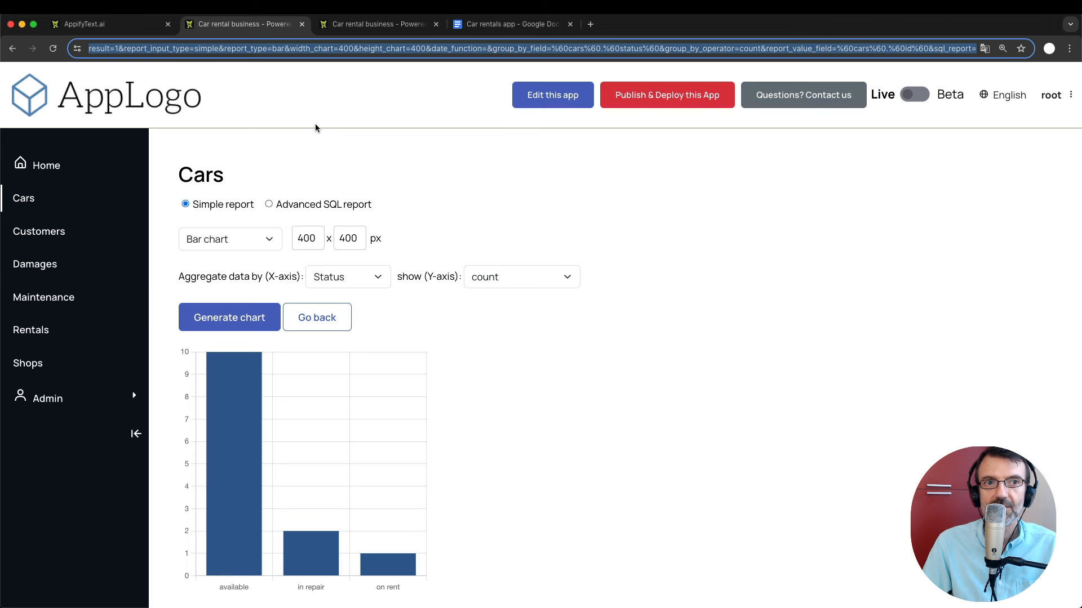
{"action": "left_click", "coordinate": [109, 49]}
{"action": "key", "text": "Left"}
{"action": "key", "text": "Left"}
{"action": "key", "text": "Left"}
{"action": "key", "text": "Left"}
{"action": "key", "text": "Left"}
{"action": "key", "text": "Left"}
{"action": "key", "text": "Left"}
{"action": "key", "text": "Left"}
{"action": "key", "text": "Left"}
{"action": "key", "text": "Left"}
{"action": "key", "text": "Left"}
{"action": "key", "text": "Left"}
{"action": "key", "text": "Left"}
{"action": "key", "text": "Left"}
{"action": "key", "text": "Left"}
{"action": "key", "text": "Left"}
{"action": "key", "text": "Left"}
{"action": "key", "text": "Left"}
{"action": "key", "text": "Left"}
{"action": "key", "text": "Left"}
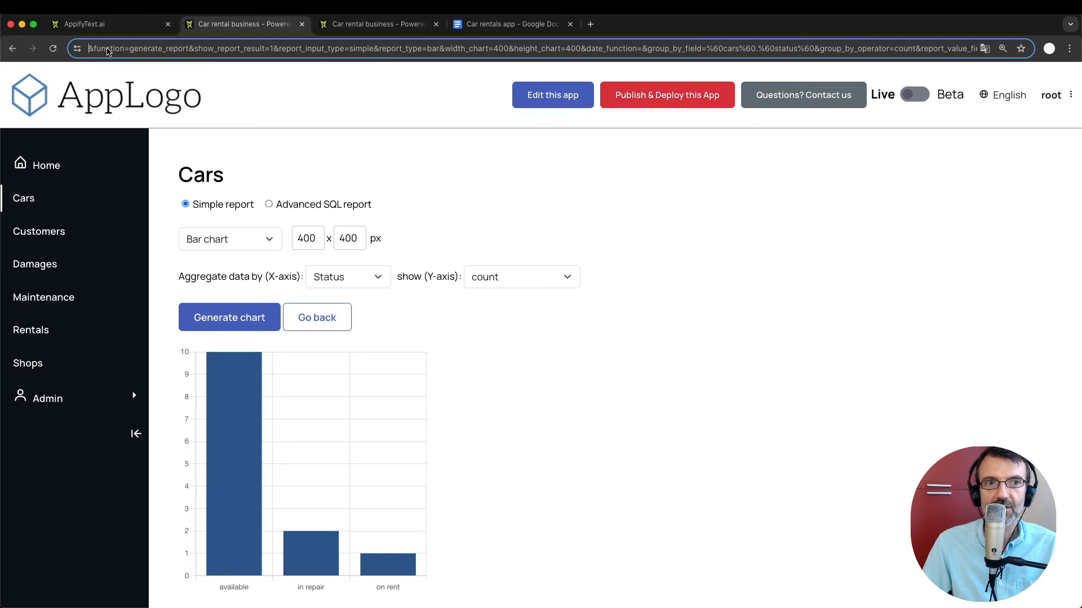
{"action": "key", "text": "Left"}
{"action": "key", "text": "Left"}
{"action": "key", "text": "Left"}
{"action": "key", "text": "Left"}
{"action": "key", "text": "Left"}
{"action": "key", "text": "Left"}
{"action": "key", "text": "Left"}
{"action": "key", "text": "Left"}
{"action": "key", "text": "Left"}
{"action": "key", "text": "Left"}
{"action": "key", "text": "Left"}
{"action": "key", "text": "Left"}
{"action": "key", "text": "Left"}
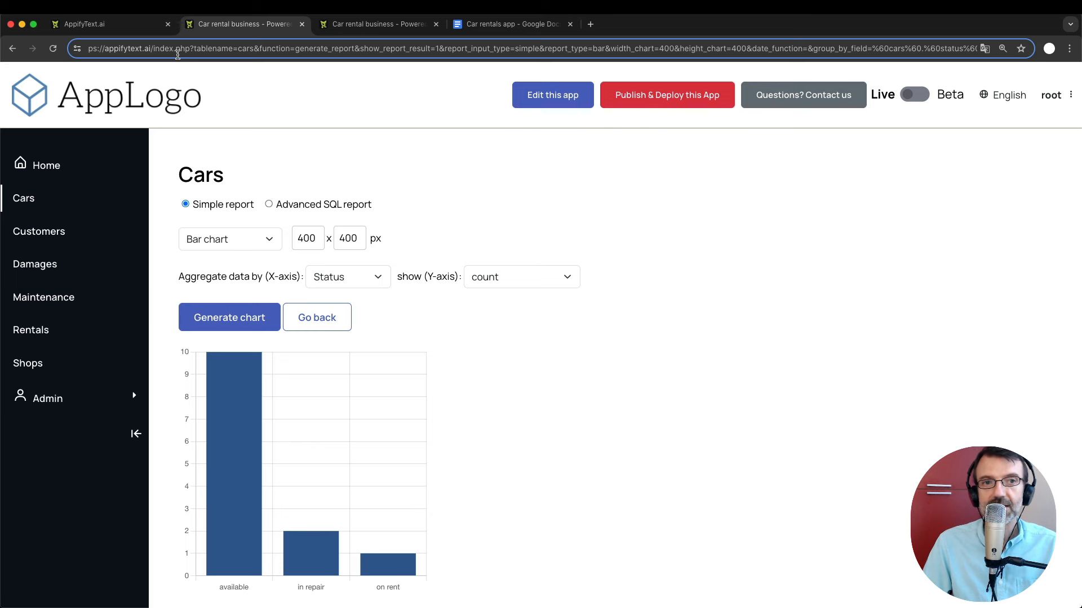
{"action": "left_click", "coordinate": [366, 31]}
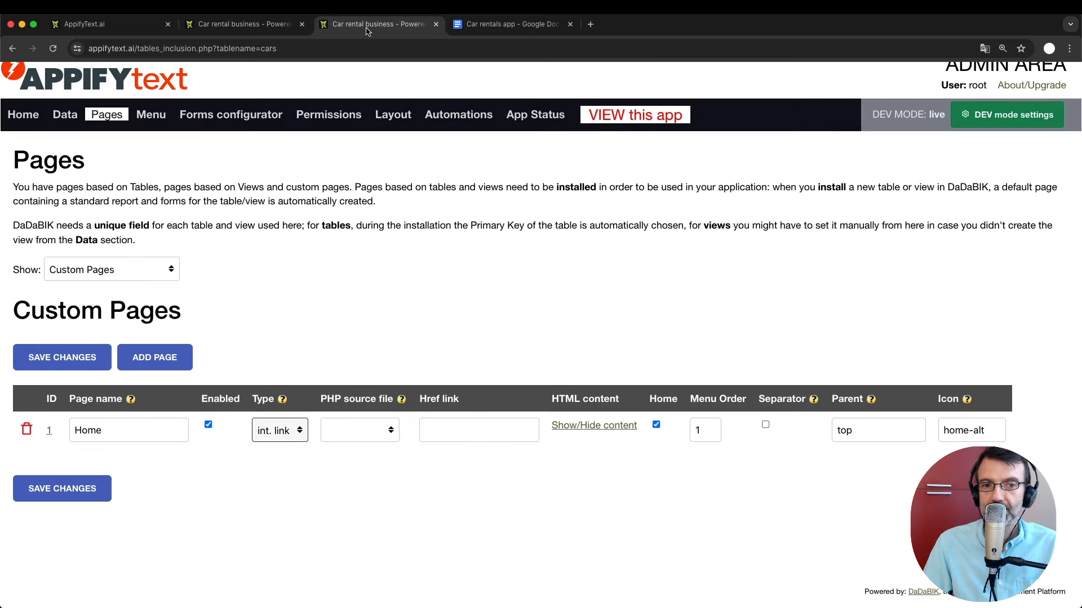
Add a new custom page and rename it from Untitled_8 to 'Status Chart'.
{"action": "left_click", "coordinate": [148, 365]}
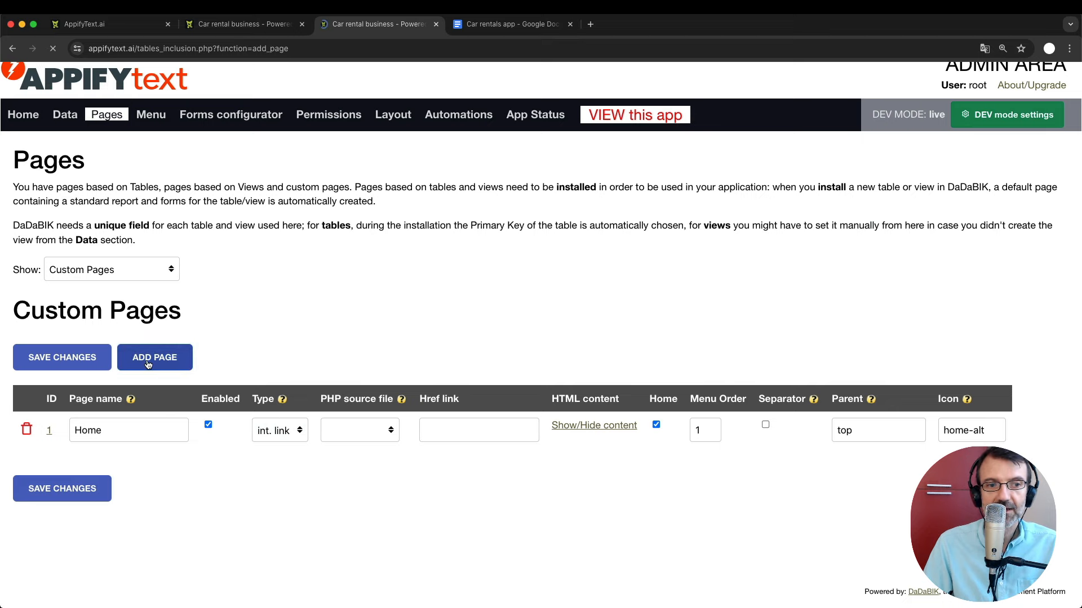
{"action": "scroll", "coordinate": [148, 365], "scroll_direction": "down", "scroll_amount": 3}
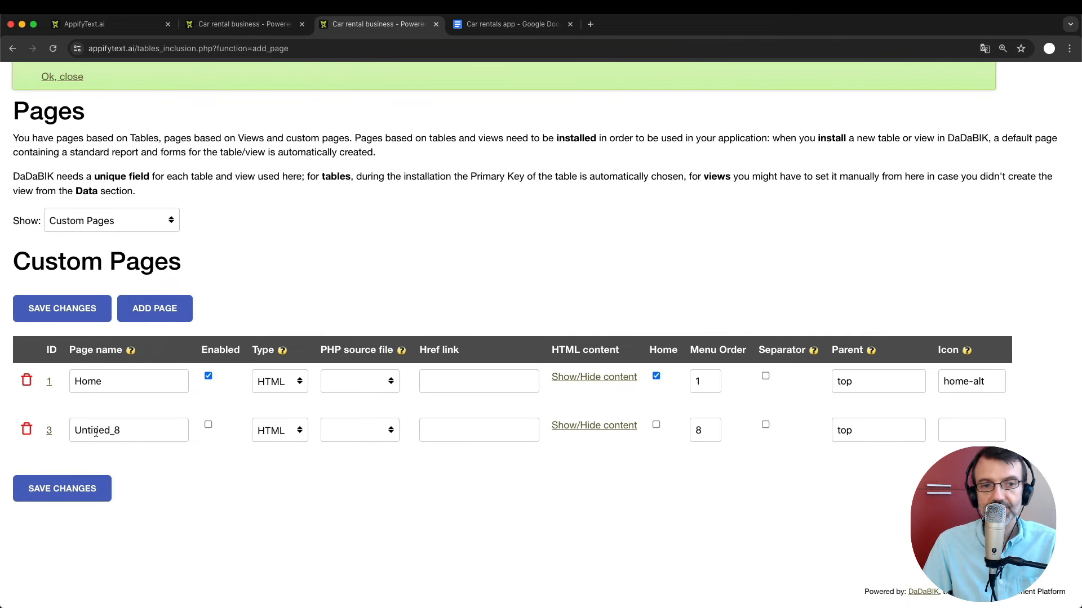
{"action": "double_click", "coordinate": [123, 428]}
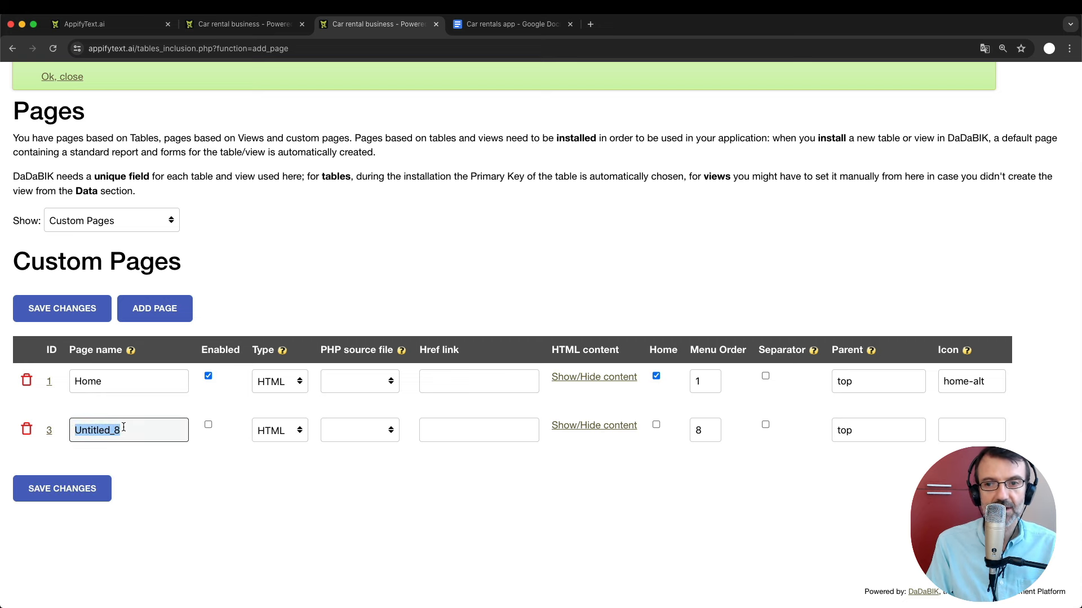
{"action": "type", "text": "Status"}
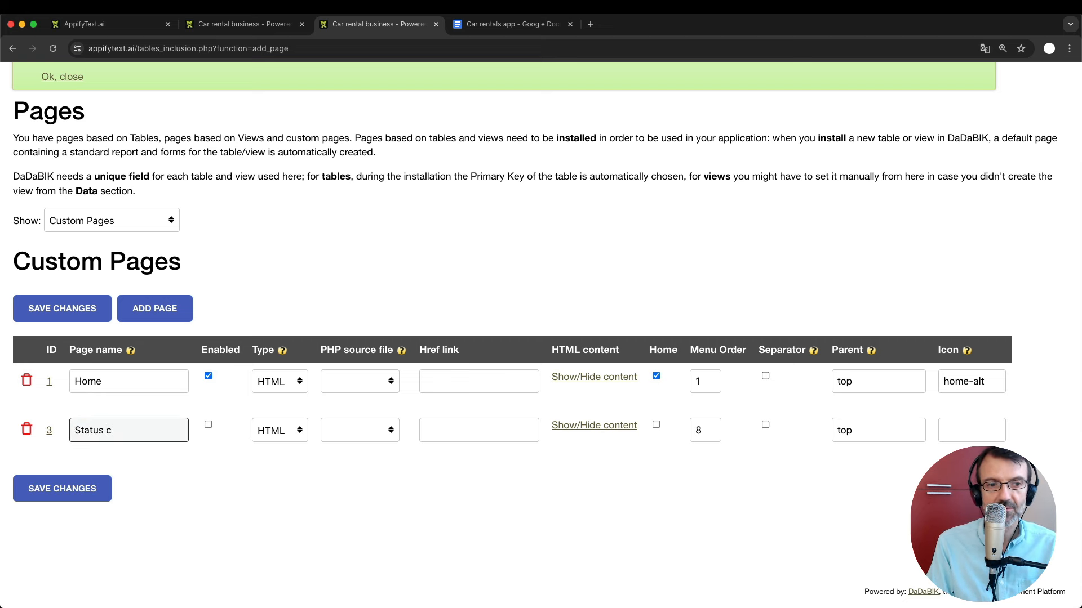
{"action": "type", "text": " Chart"}
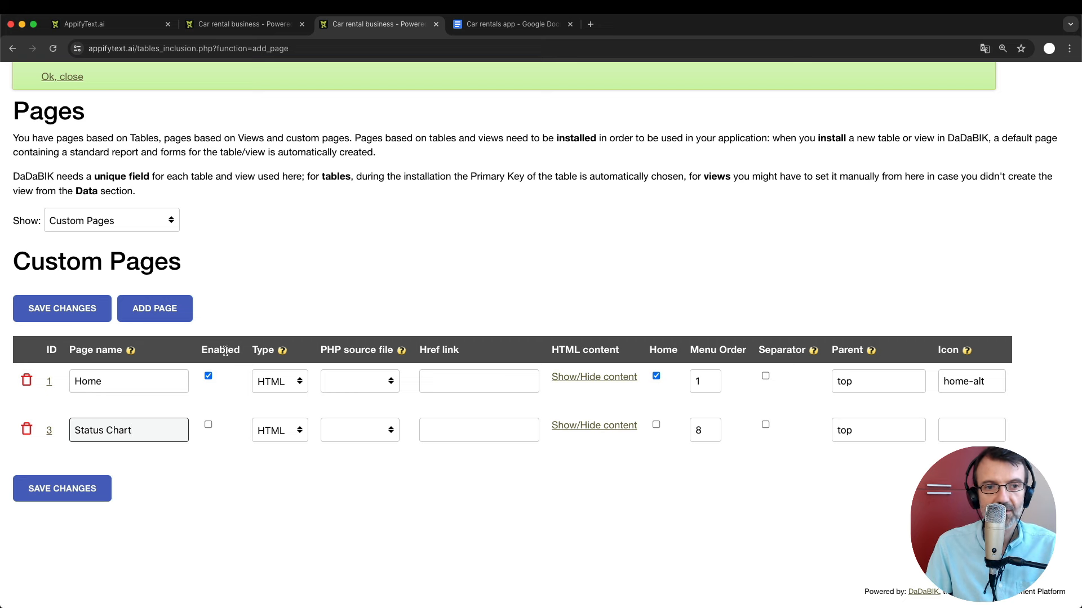
Enable Status Chart as an int. link to the pasted chart report URL, save, and reload the chart.
{"action": "left_click", "coordinate": [208, 425]}
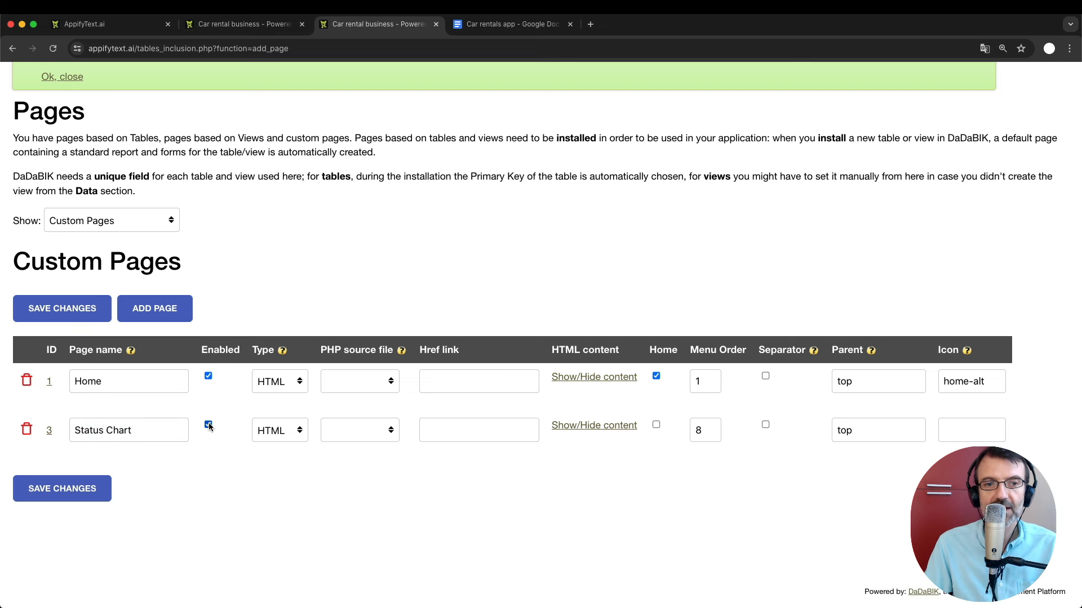
{"action": "left_click", "coordinate": [289, 437]}
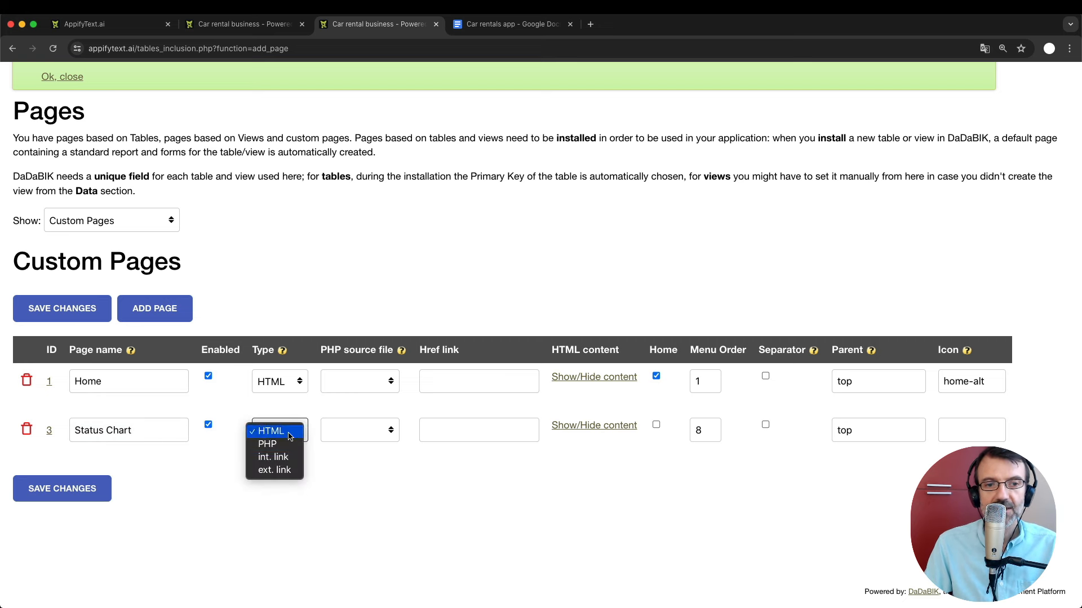
{"action": "left_click", "coordinate": [288, 463]}
{"action": "left_click", "coordinate": [444, 433]}
{"action": "key", "text": "super+v"}
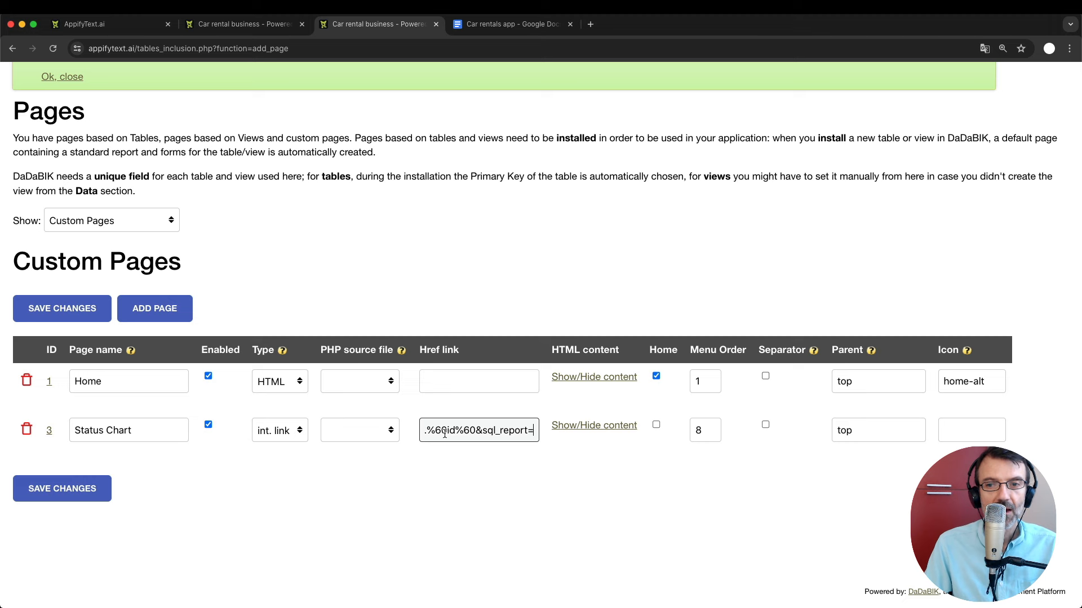
{"action": "left_click", "coordinate": [89, 490]}
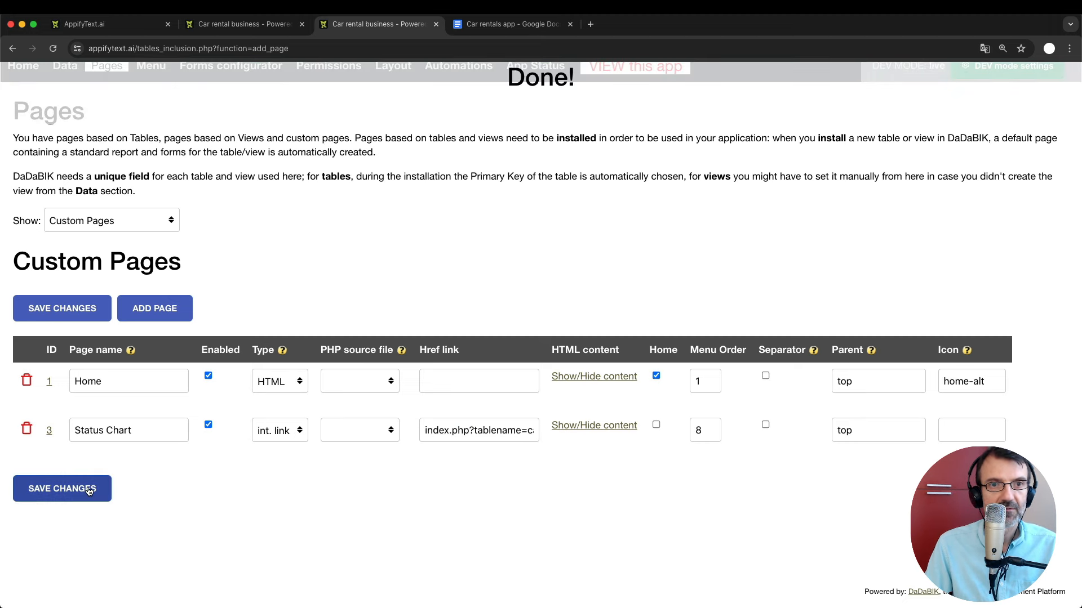
{"action": "left_click", "coordinate": [269, 27]}
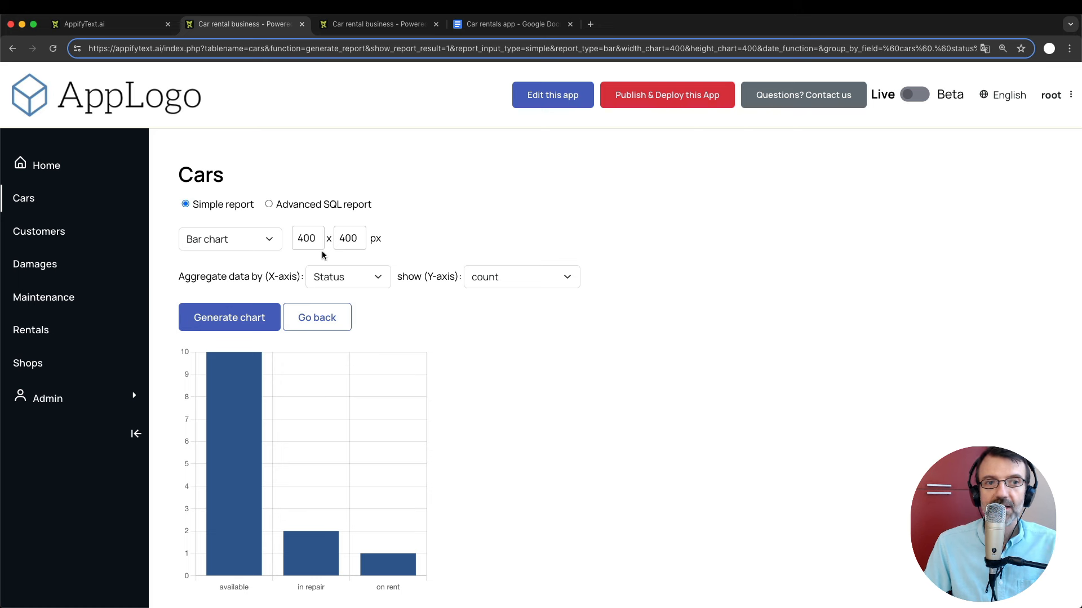
{"action": "key", "text": "Return"}
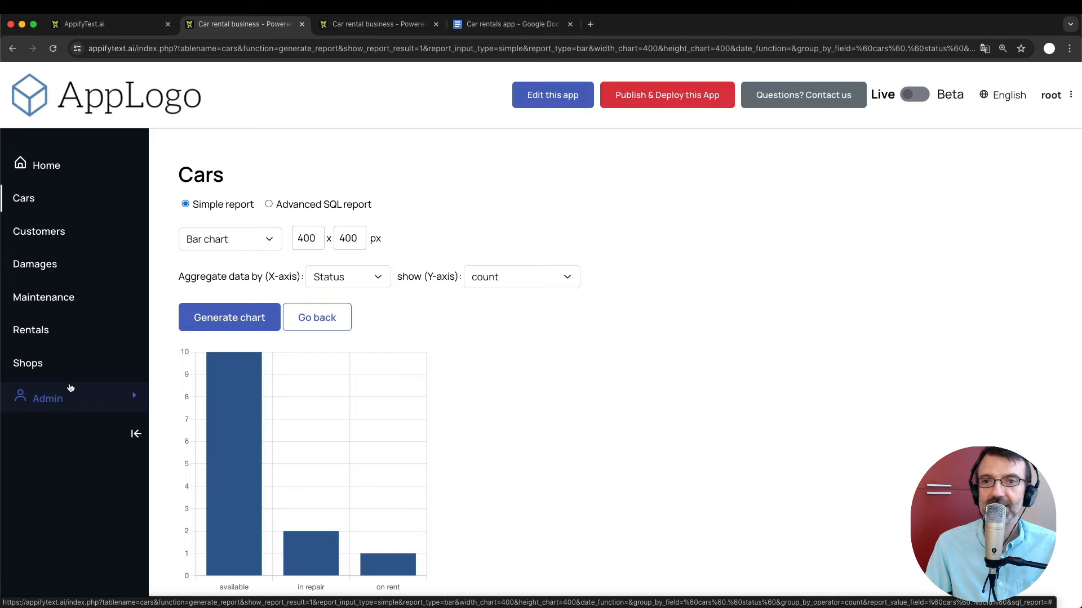
Open the cars table's permissions page in a new admin tab.
{"action": "left_click", "coordinate": [378, 24]}
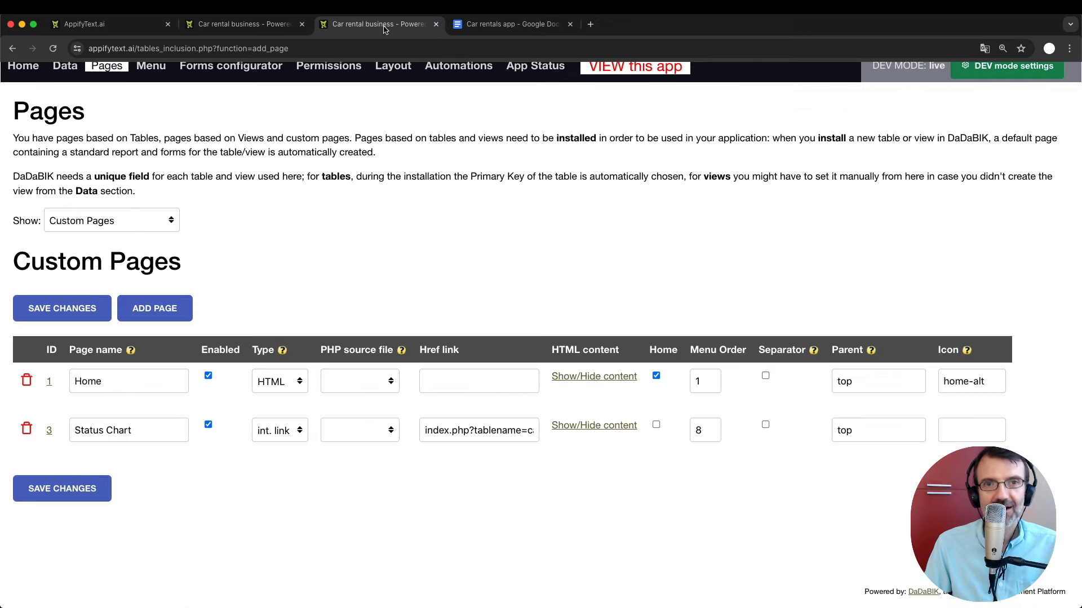
{"action": "scroll", "coordinate": [449, 237], "scroll_direction": "up", "scroll_amount": 2}
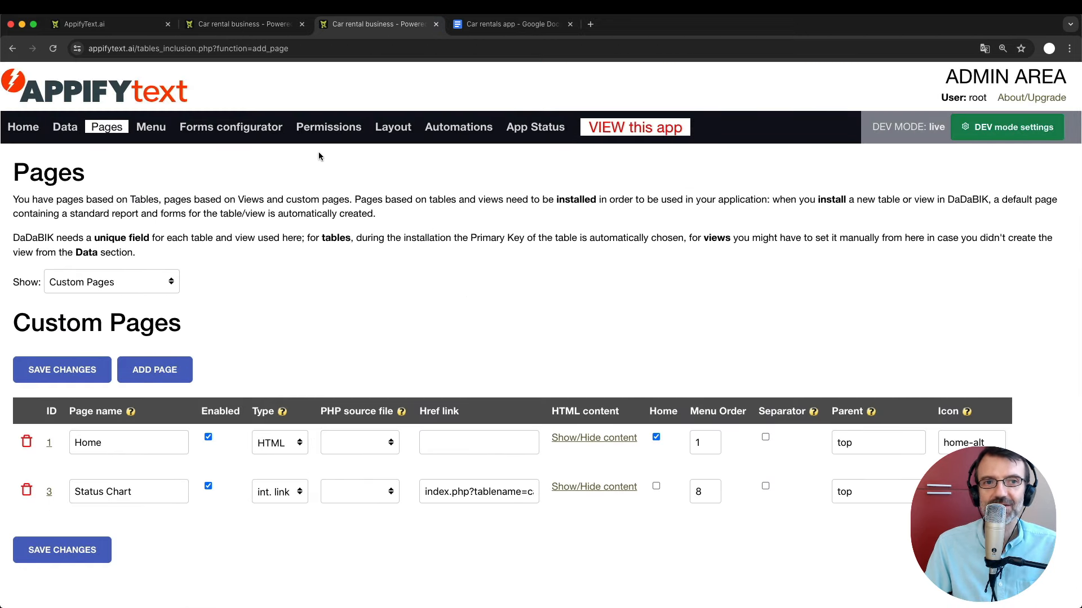
{"action": "left_click", "coordinate": [349, 130], "text": "super"}
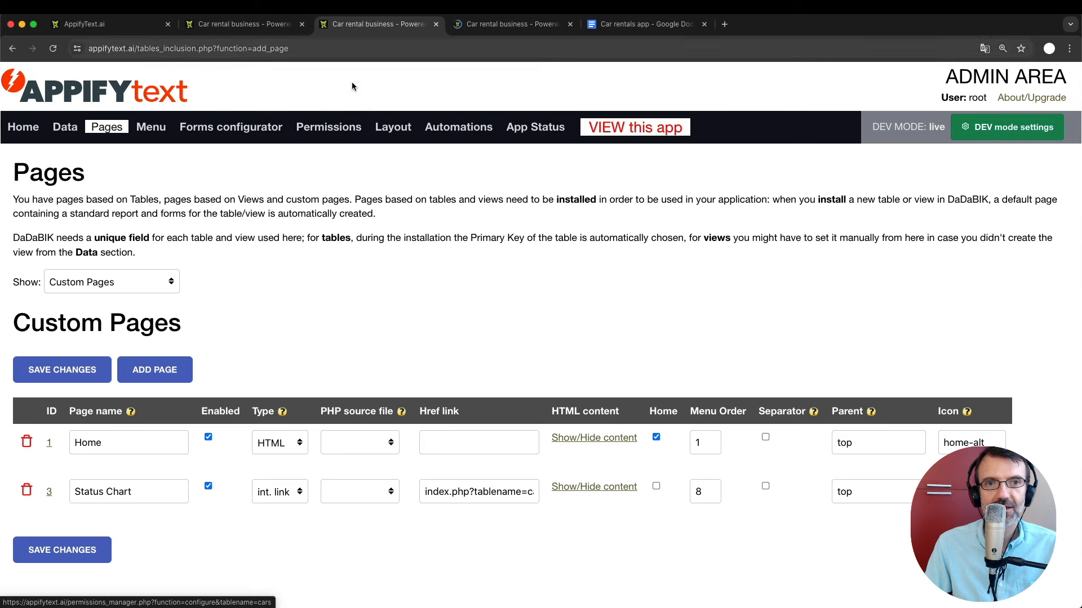
{"action": "left_click", "coordinate": [490, 25]}
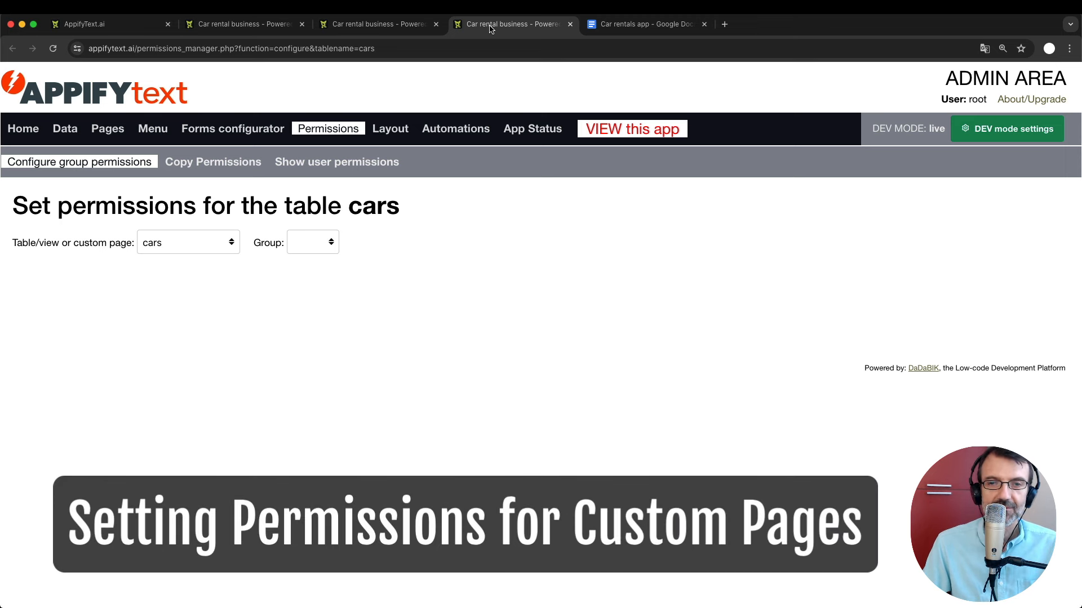
Grant the admin group VIEW permission on the Status Chart custom page and save.
{"action": "left_click", "coordinate": [175, 247]}
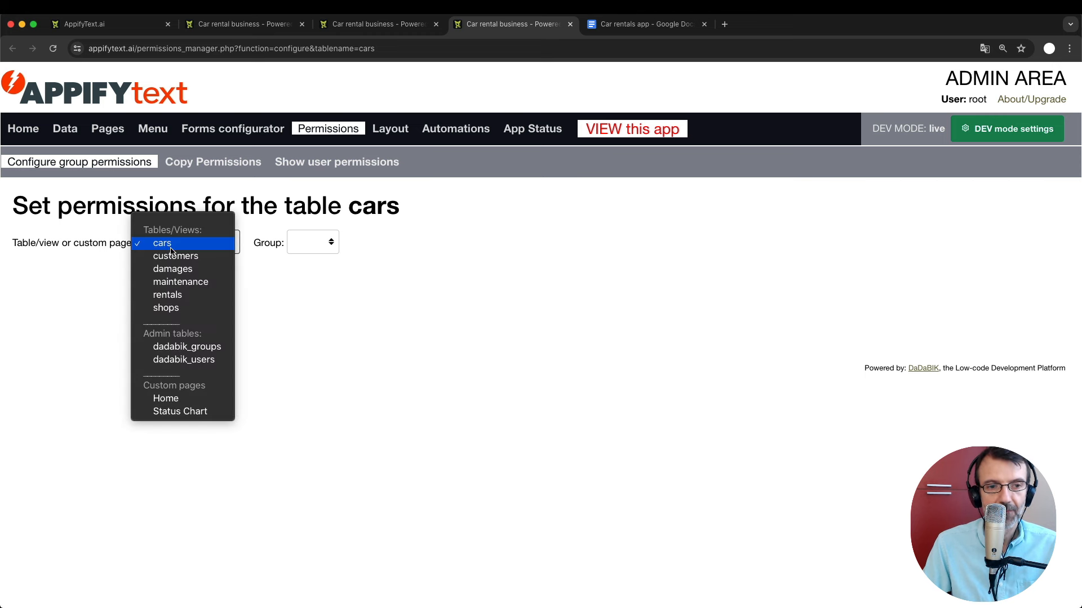
{"action": "left_click", "coordinate": [181, 412]}
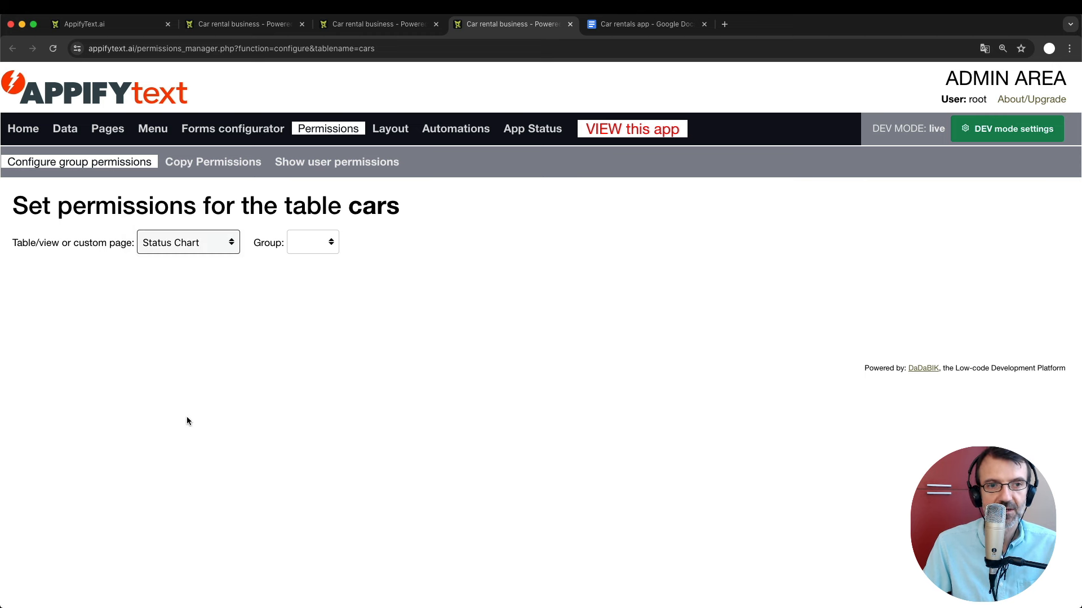
{"action": "left_click", "coordinate": [318, 242]}
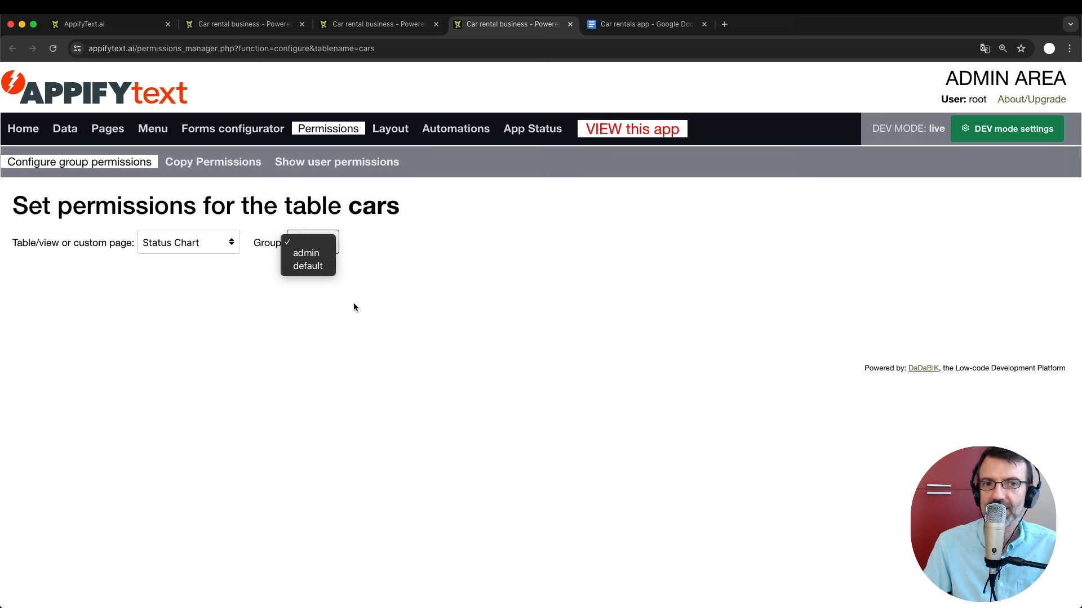
{"action": "left_click", "coordinate": [318, 261]}
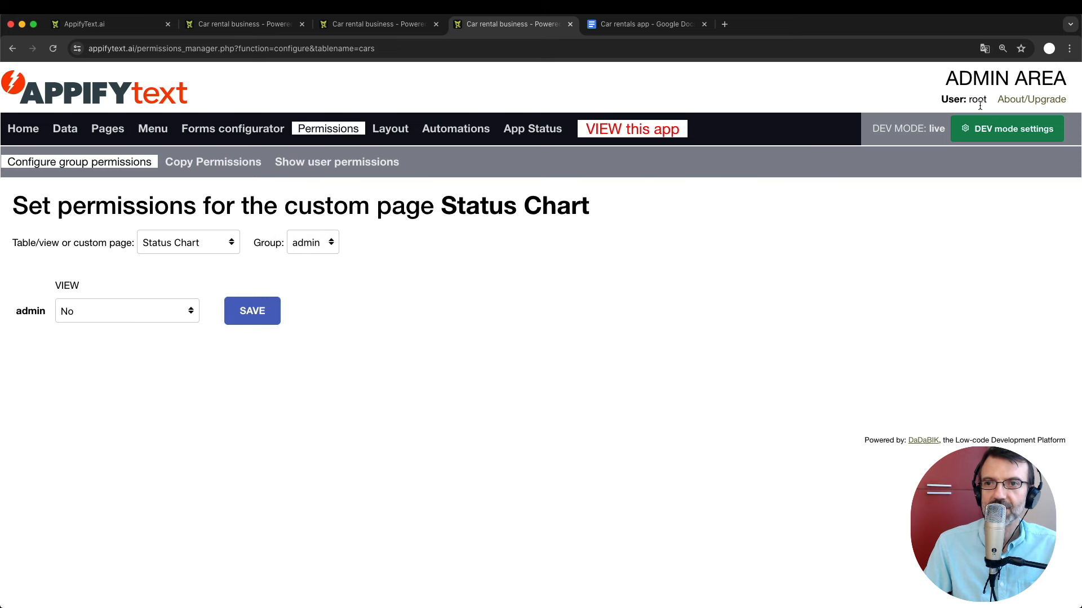
{"action": "left_click", "coordinate": [87, 313]}
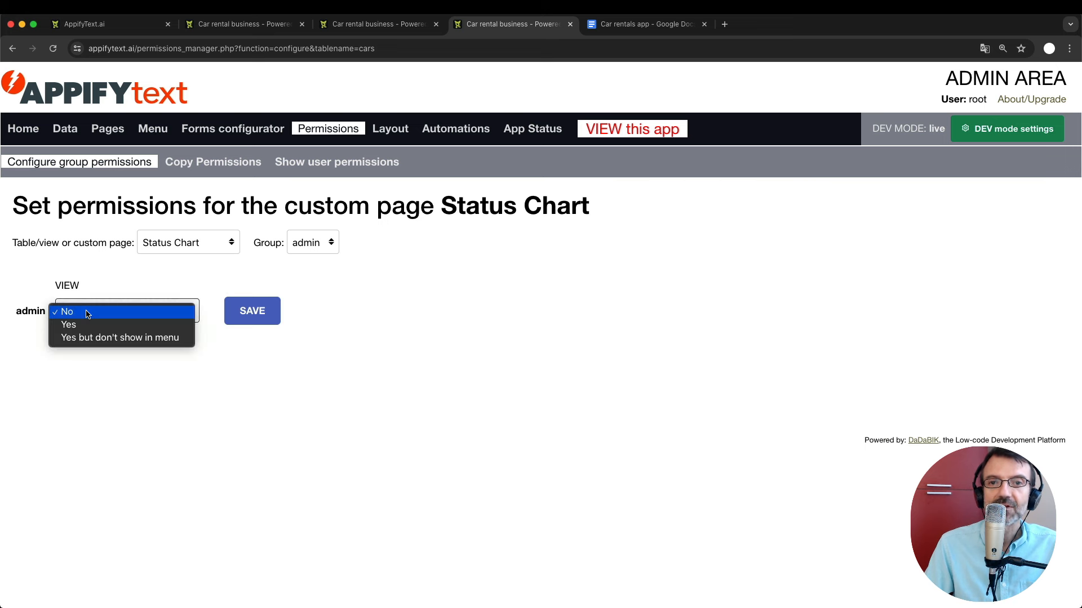
{"action": "left_click", "coordinate": [93, 325]}
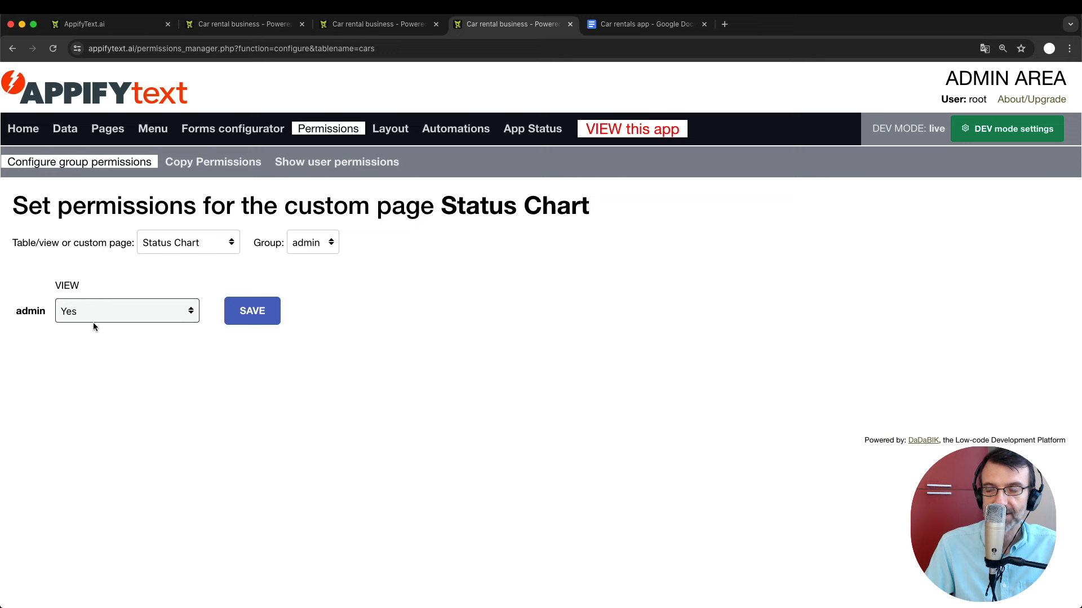
{"action": "left_click", "coordinate": [264, 310]}
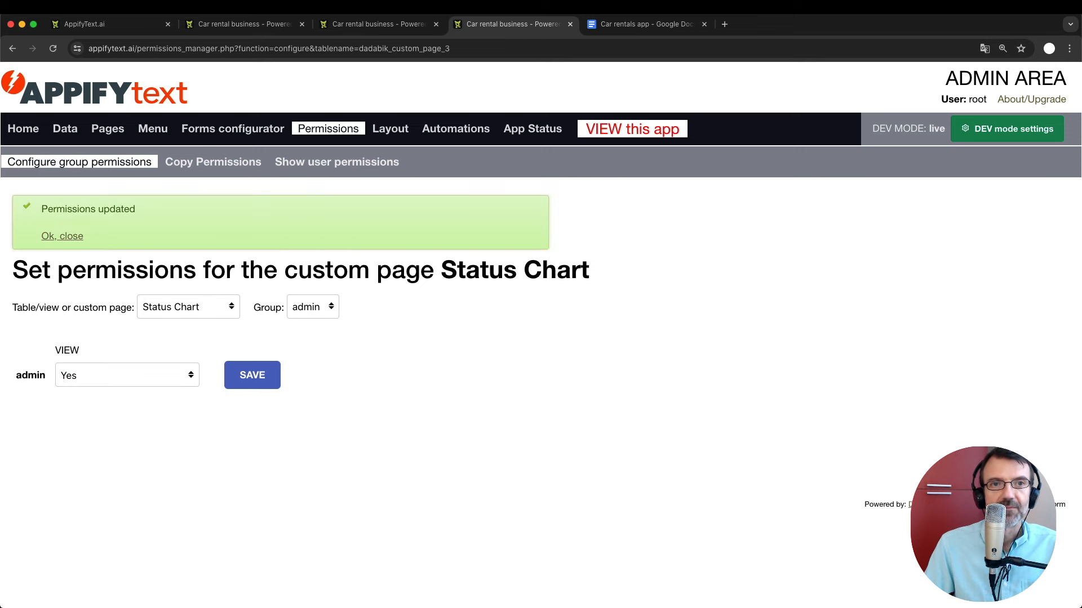
{"action": "left_click", "coordinate": [359, 26]}
Reload the car rental app and open the new Status Chart page with its bar chart.
{"action": "left_click", "coordinate": [262, 28]}
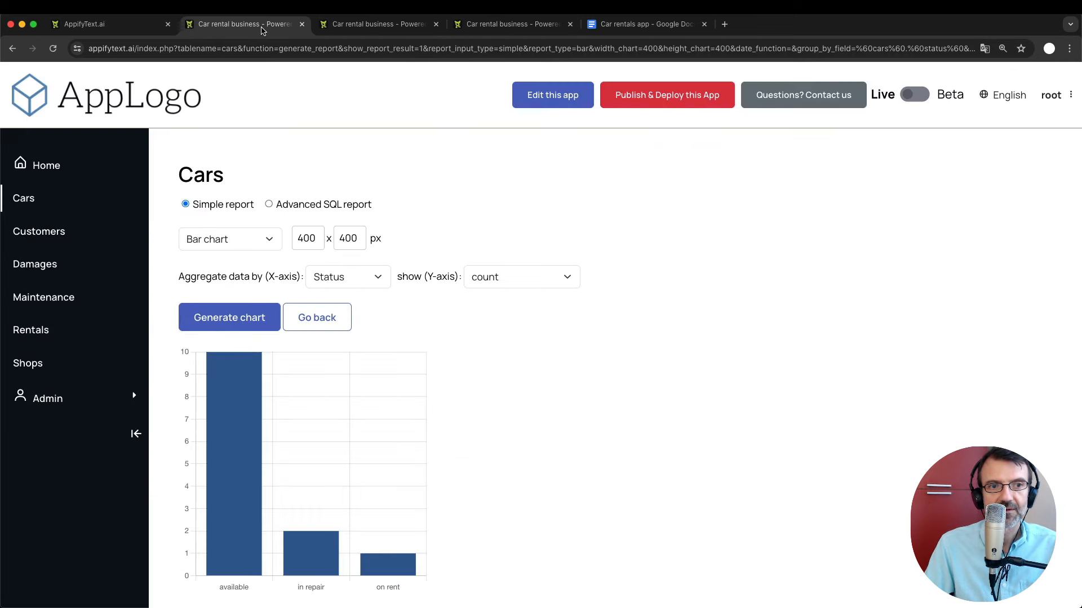
{"action": "key", "text": "super+r"}
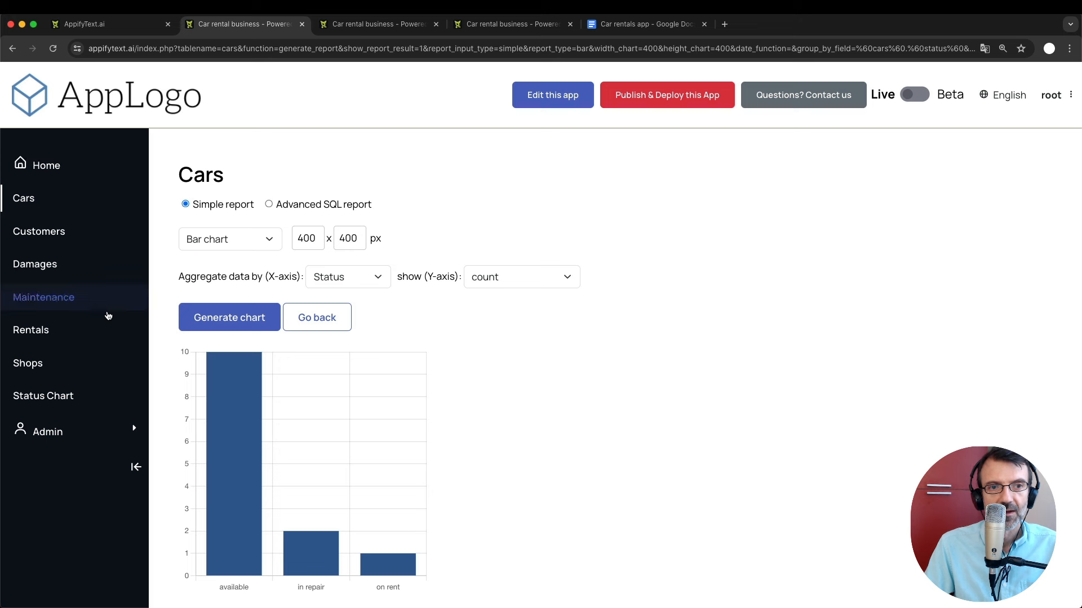
{"action": "left_click", "coordinate": [52, 397]}
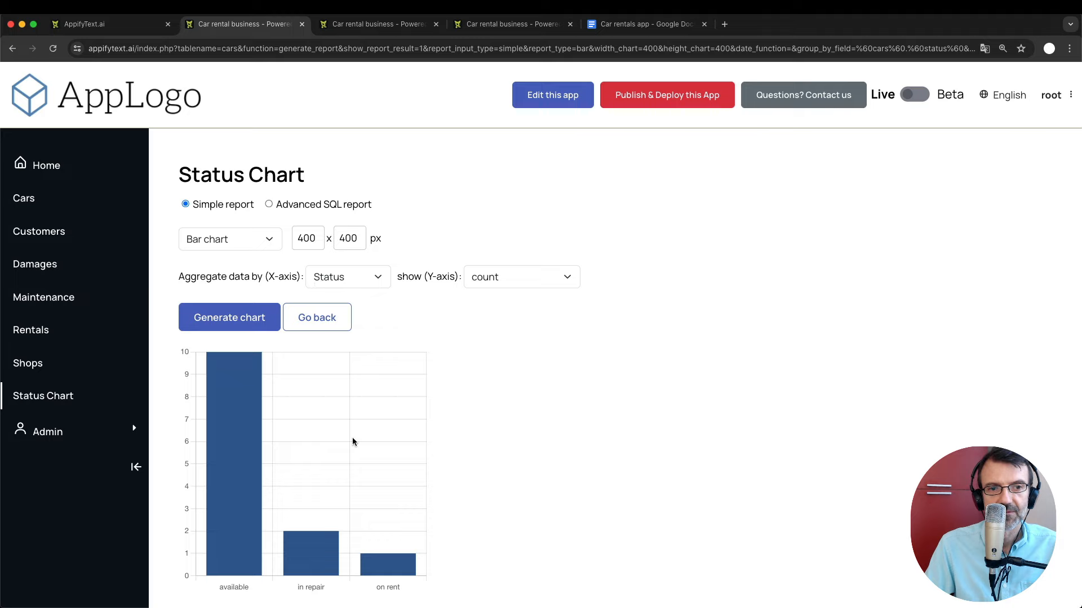
{"action": "scroll", "coordinate": [352, 437], "scroll_direction": "down", "scroll_amount": 1}
{"action": "scroll", "coordinate": [353, 438], "scroll_direction": "up", "scroll_amount": 1}
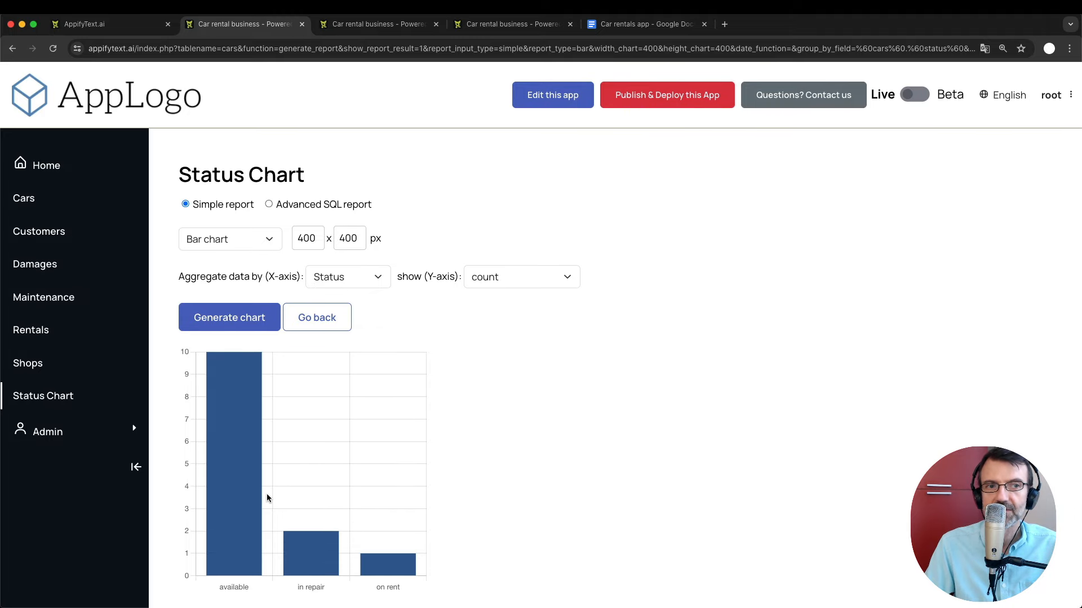
Switch between Cars and Status Chart to verify the page, then return to the planning doc.
{"action": "left_click", "coordinate": [55, 209]}
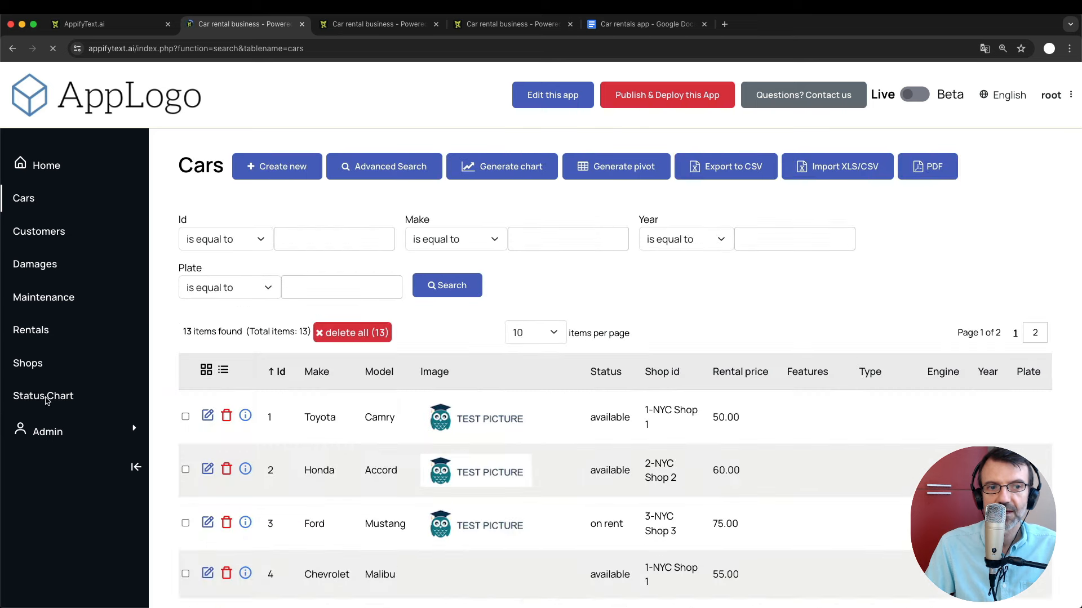
{"action": "left_click", "coordinate": [45, 394]}
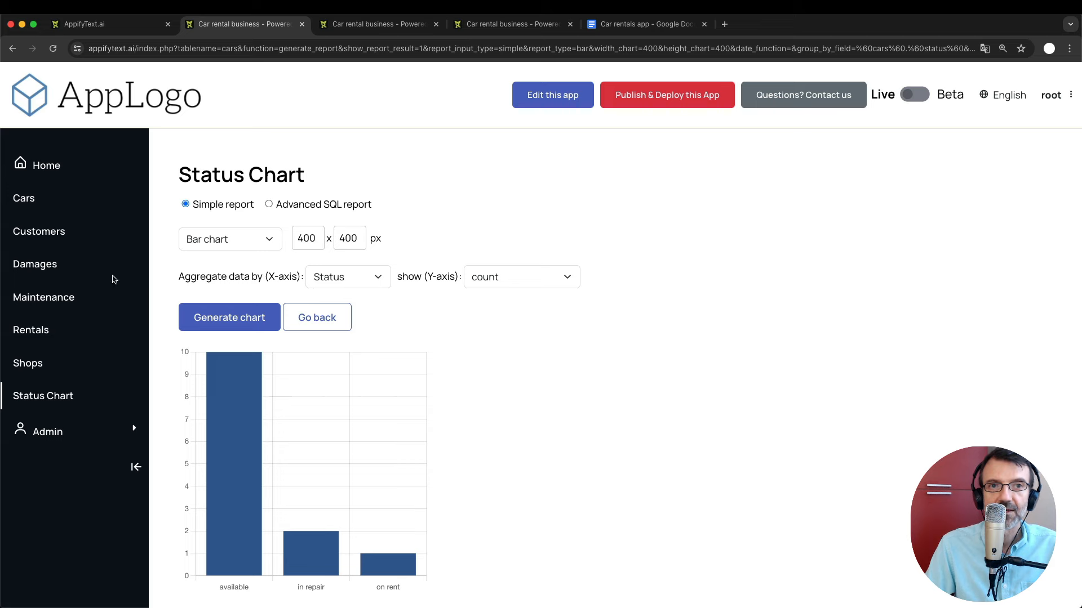
{"action": "left_click", "coordinate": [378, 24]}
{"action": "left_click", "coordinate": [232, 25]}
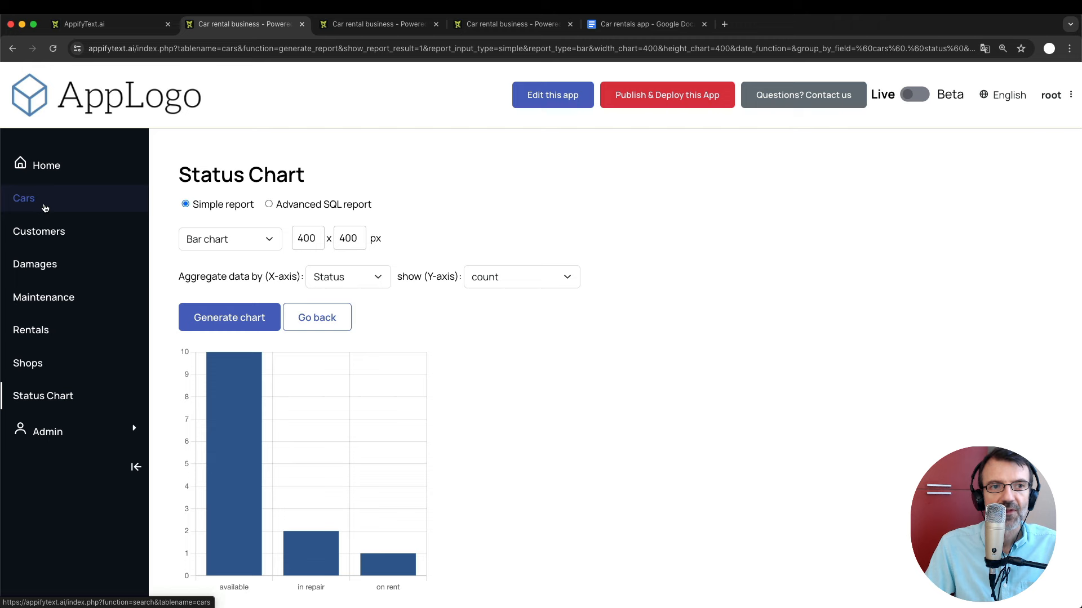
{"action": "left_click", "coordinate": [642, 23]}
Highlight 'line' in the Dashboard note about a rentals-count chart, then return to the app.
{"action": "left_click", "coordinate": [299, 403]}
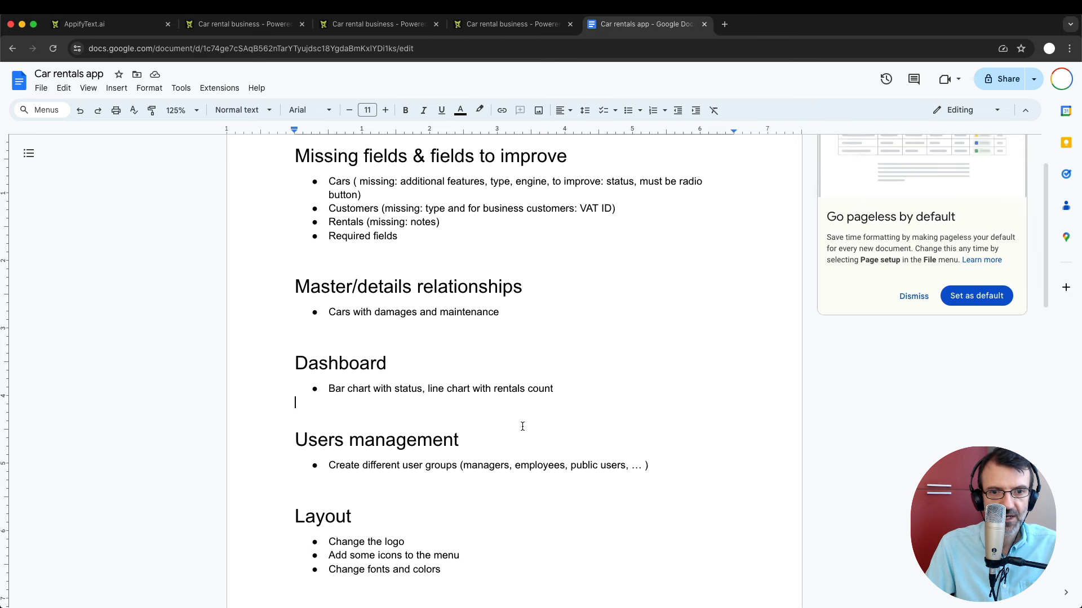
{"action": "double_click", "coordinate": [433, 389]}
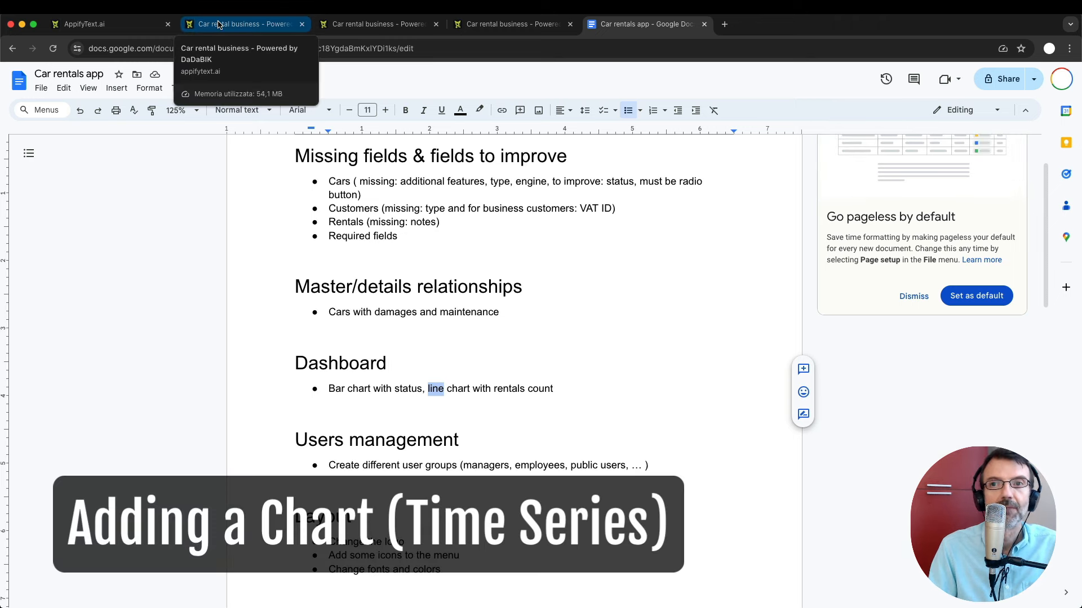
{"action": "left_click", "coordinate": [219, 25]}
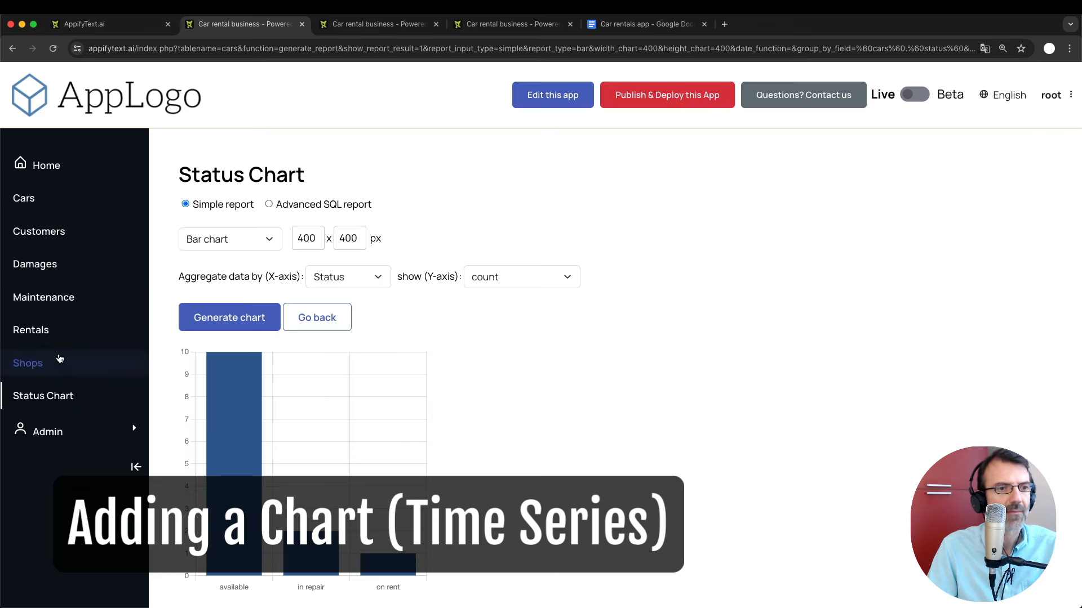
Start a new chart for the Rentals list and make it a Line chart.
{"action": "left_click", "coordinate": [39, 330]}
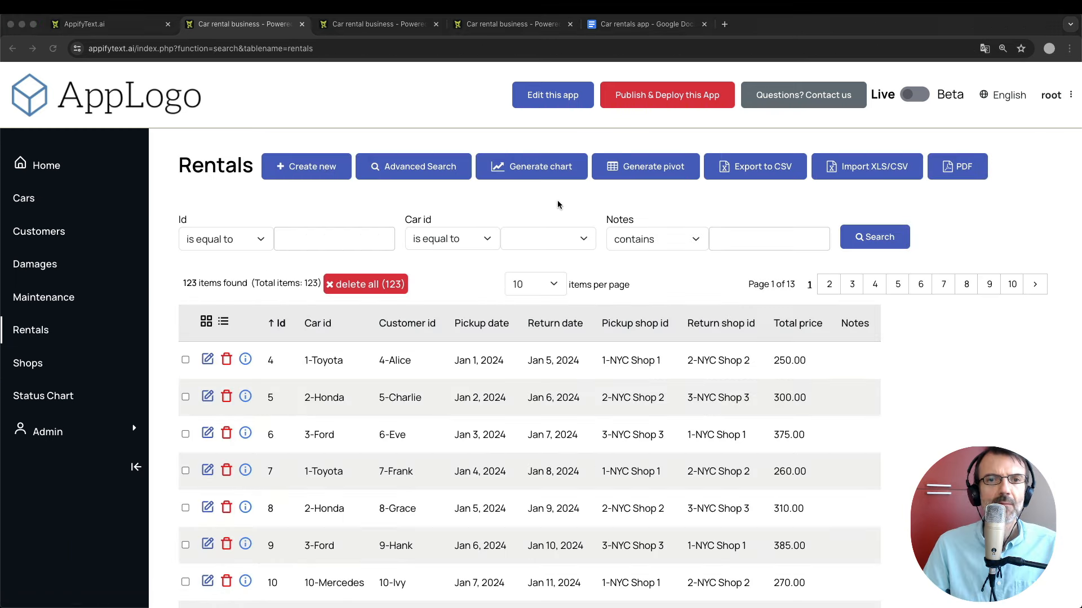
{"action": "left_click", "coordinate": [539, 173]}
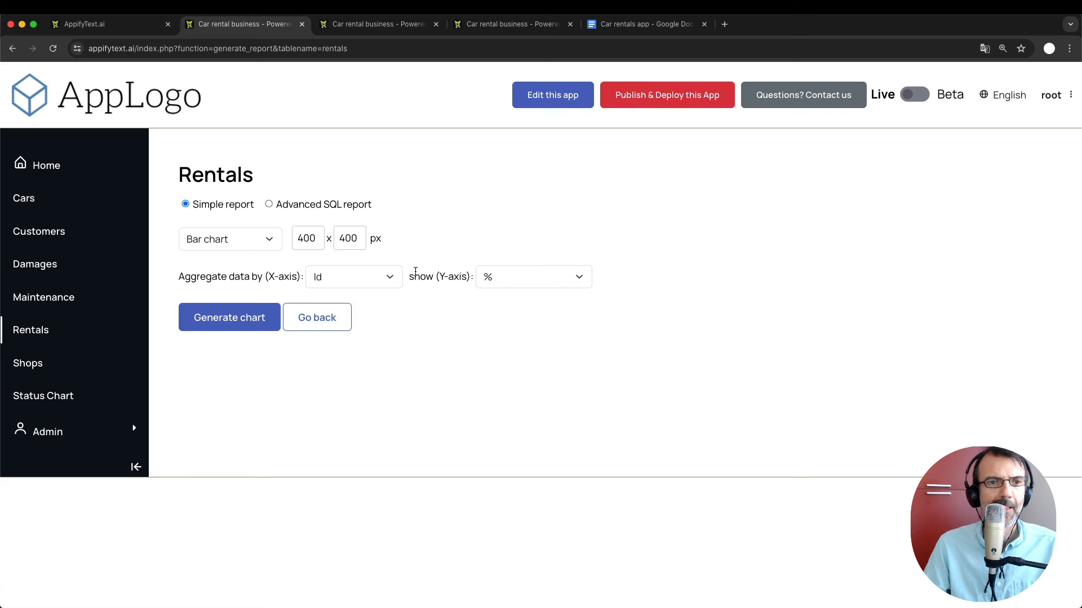
{"action": "left_click", "coordinate": [223, 244]}
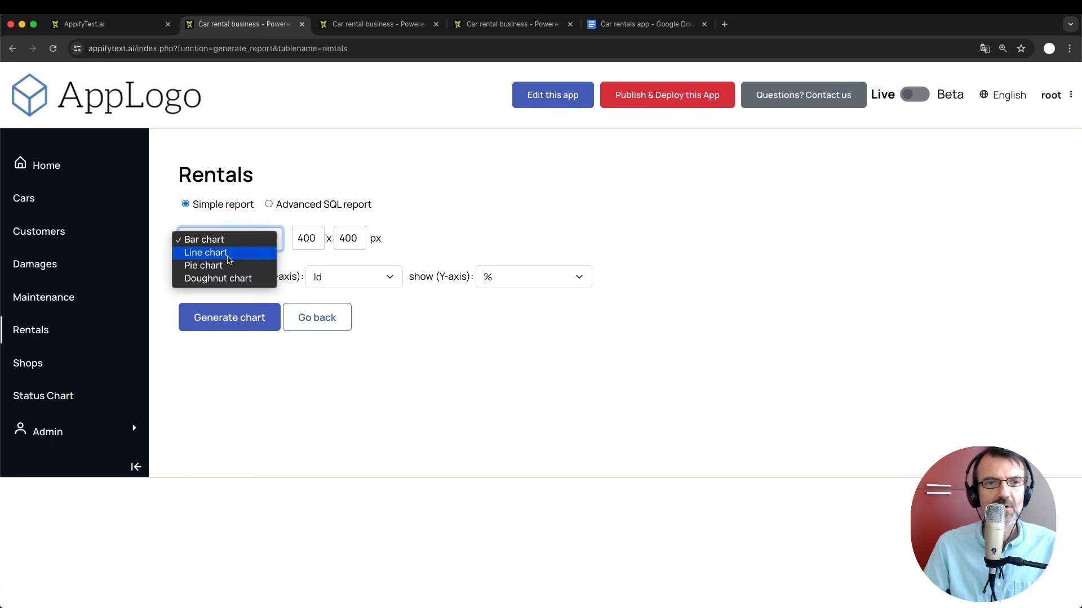
{"action": "left_click", "coordinate": [228, 253]}
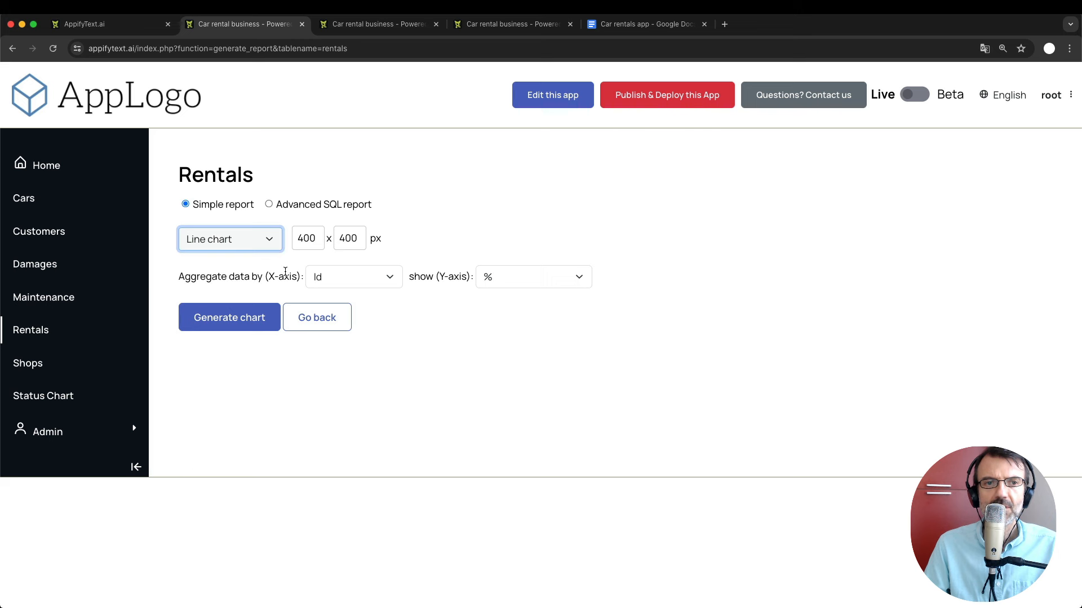
Set the X-axis to Pickup date grouped by Month and the Y-axis to count.
{"action": "left_click", "coordinate": [347, 282]}
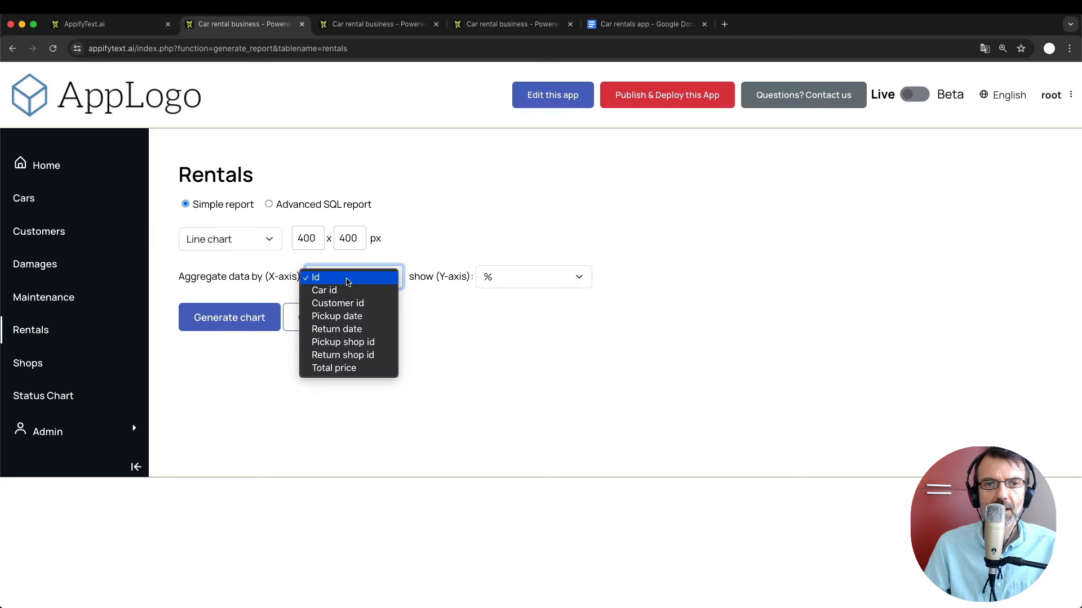
{"action": "left_click", "coordinate": [349, 316]}
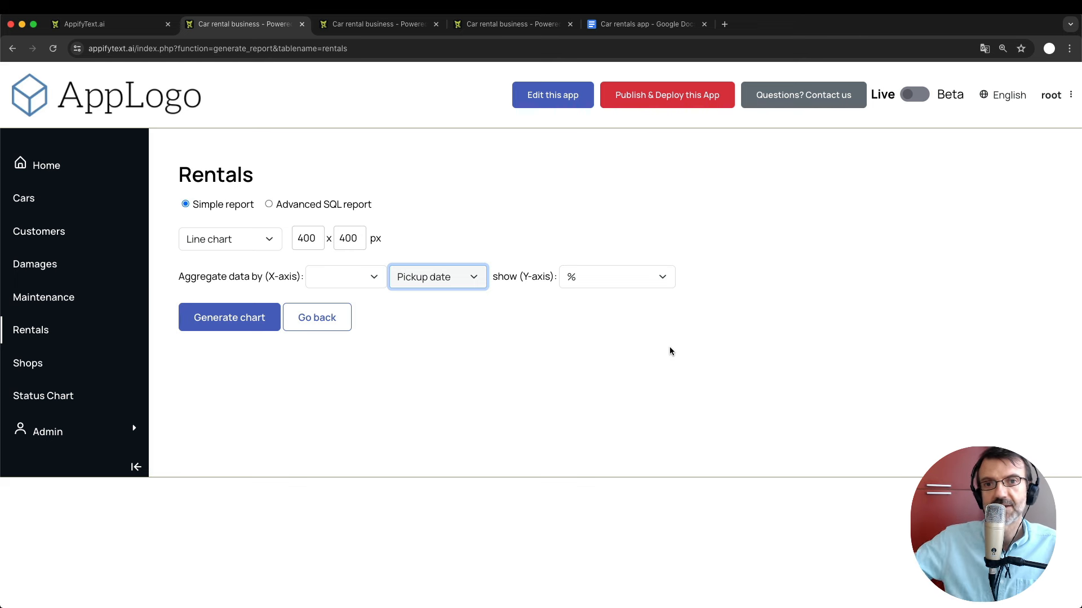
{"action": "left_click", "coordinate": [501, 204]}
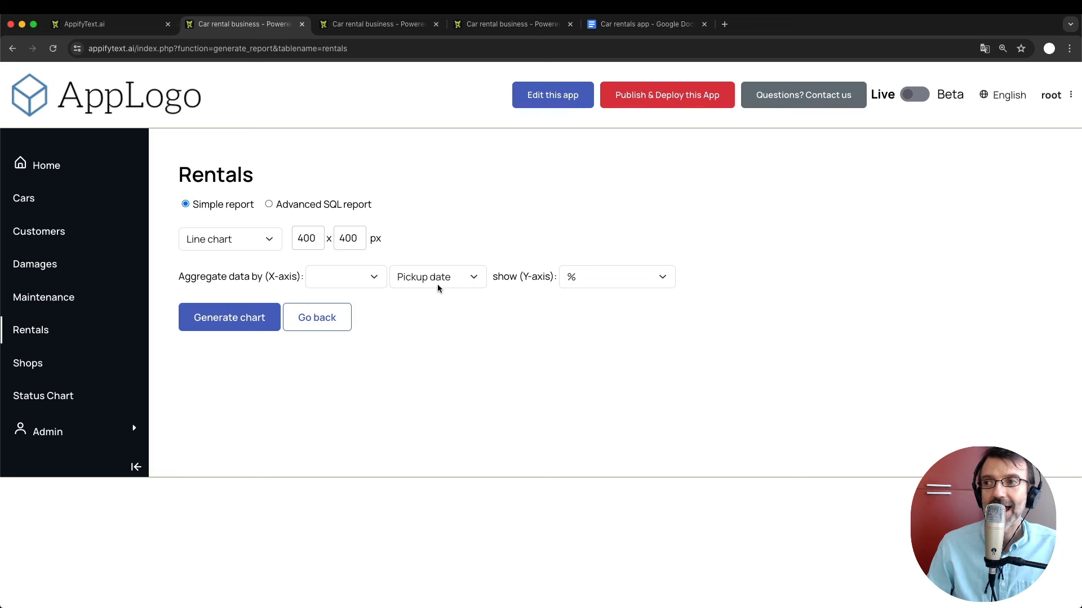
{"action": "left_click", "coordinate": [354, 279]}
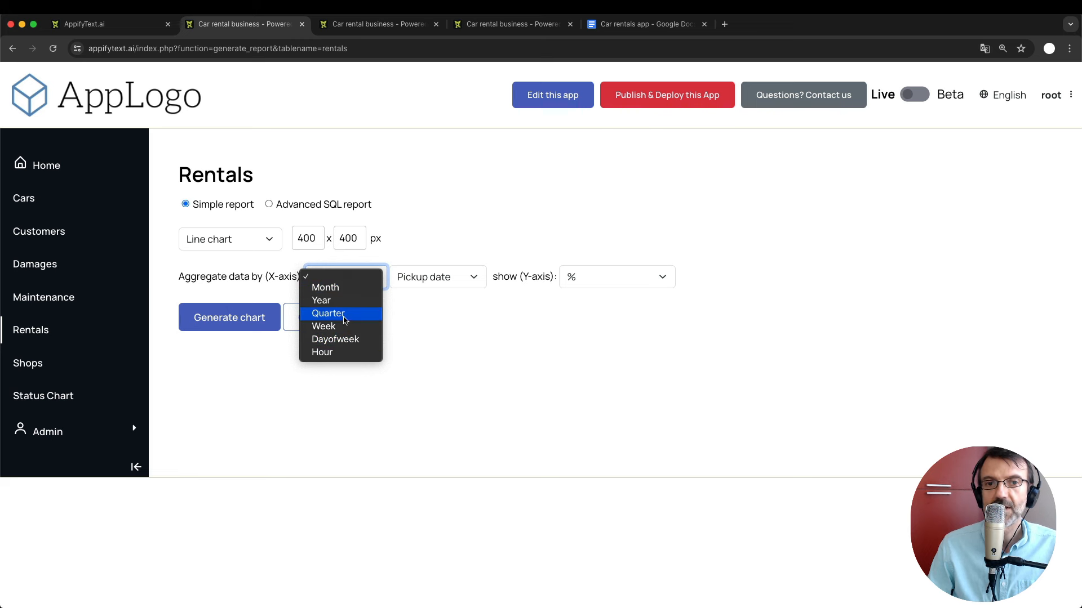
{"action": "left_click", "coordinate": [341, 287]}
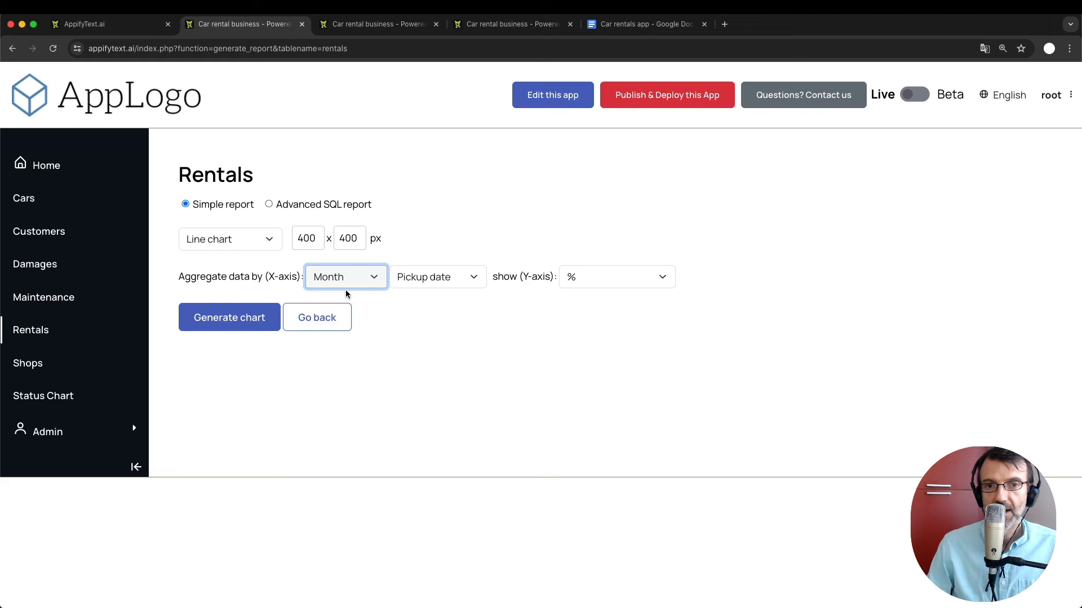
{"action": "left_click", "coordinate": [415, 307]}
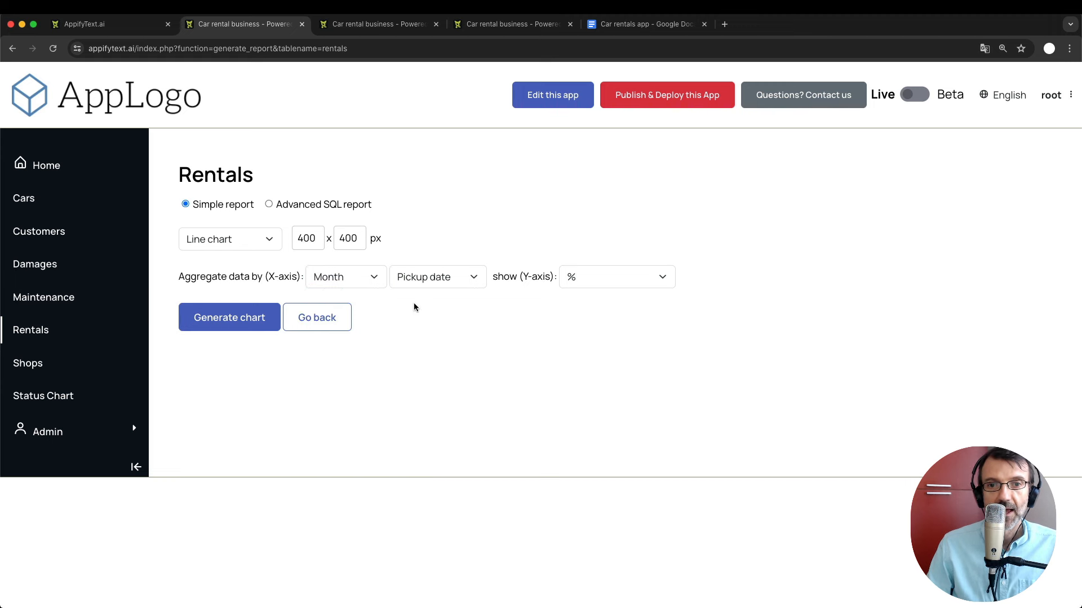
{"action": "left_click", "coordinate": [591, 278]}
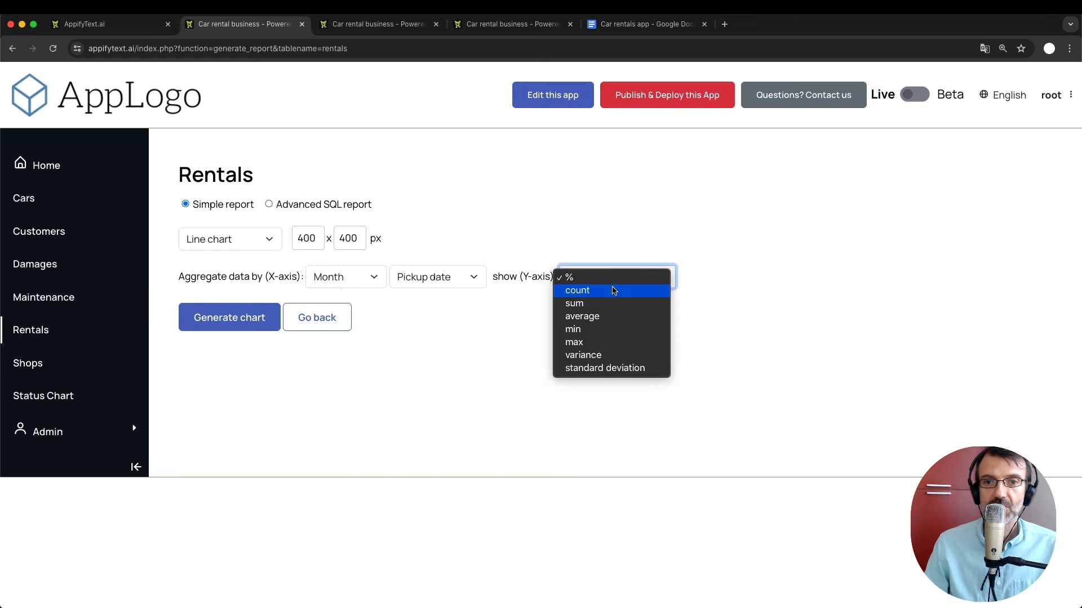
{"action": "left_click", "coordinate": [611, 290]}
Generate the monthly rentals line chart and regenerate it at 600 px width.
{"action": "left_click", "coordinate": [244, 327]}
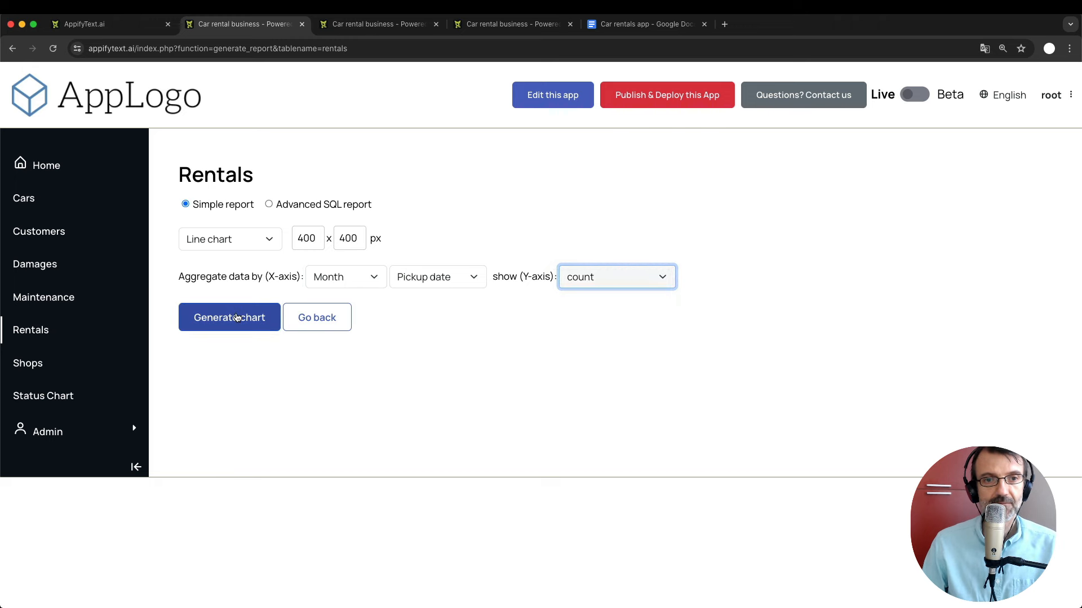
{"action": "scroll", "coordinate": [616, 420], "scroll_direction": "down", "scroll_amount": 2}
{"action": "scroll", "coordinate": [616, 420], "scroll_direction": "up", "scroll_amount": 1}
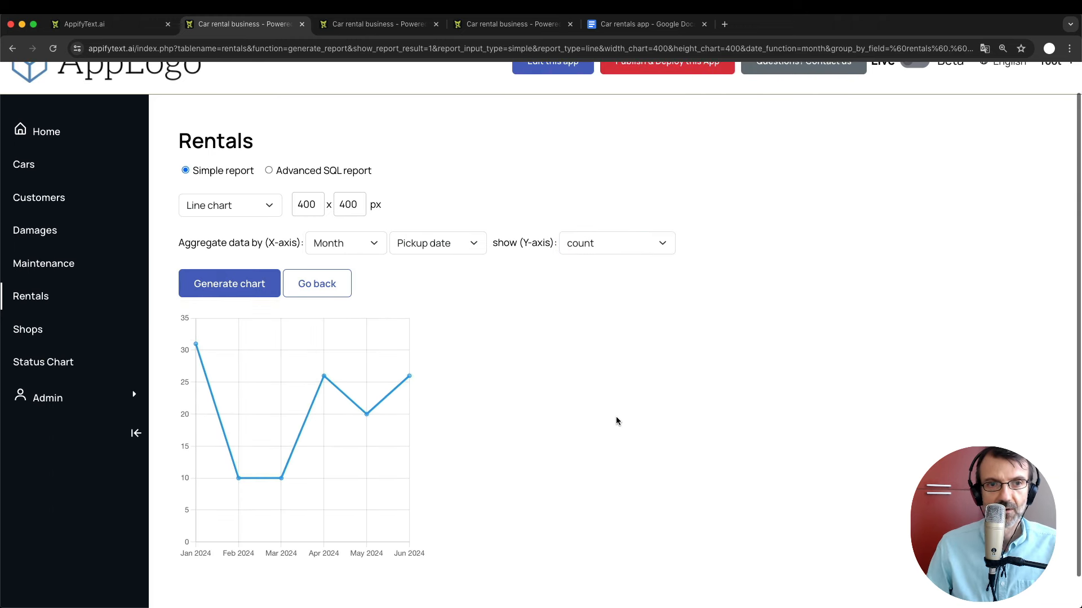
{"action": "double_click", "coordinate": [306, 205]}
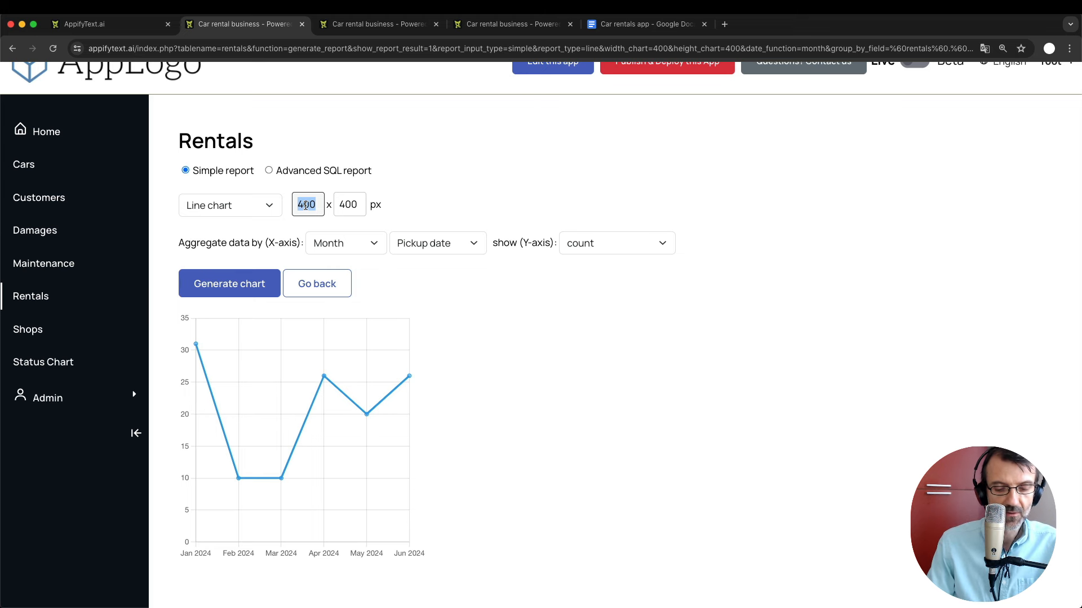
{"action": "type", "text": "600"}
{"action": "key", "text": "Return"}
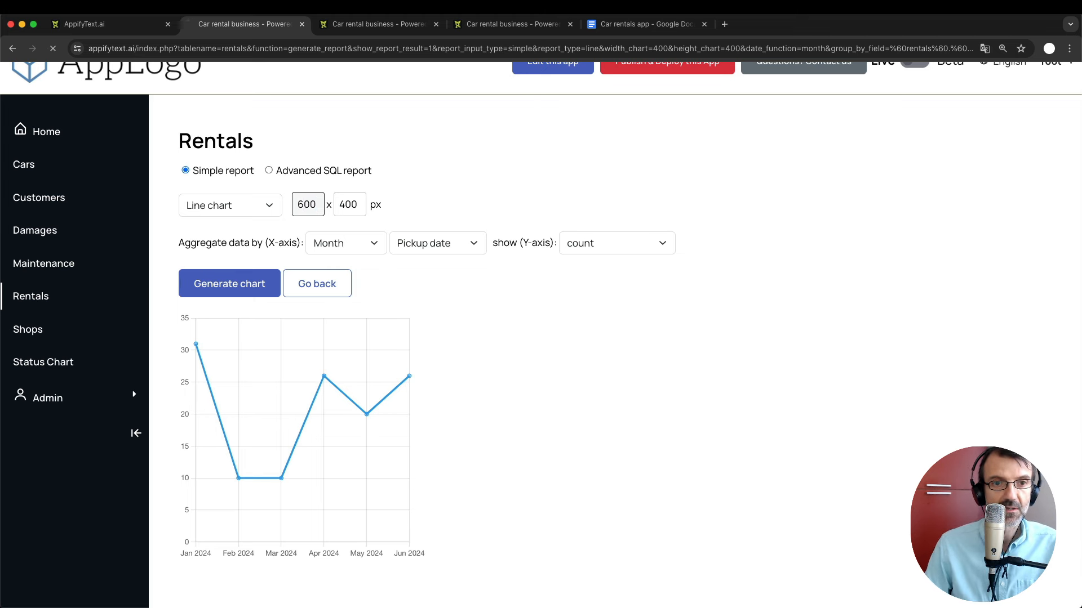
{"action": "scroll", "coordinate": [502, 377], "scroll_direction": "down", "scroll_amount": 2}
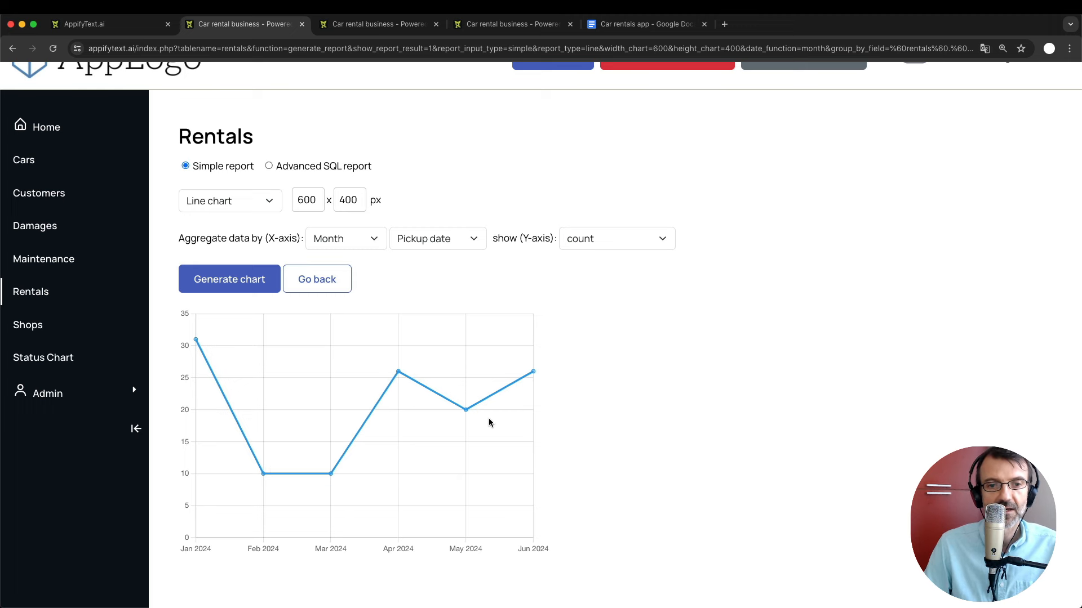
{"action": "scroll", "coordinate": [404, 492], "scroll_direction": "up", "scroll_amount": 2}
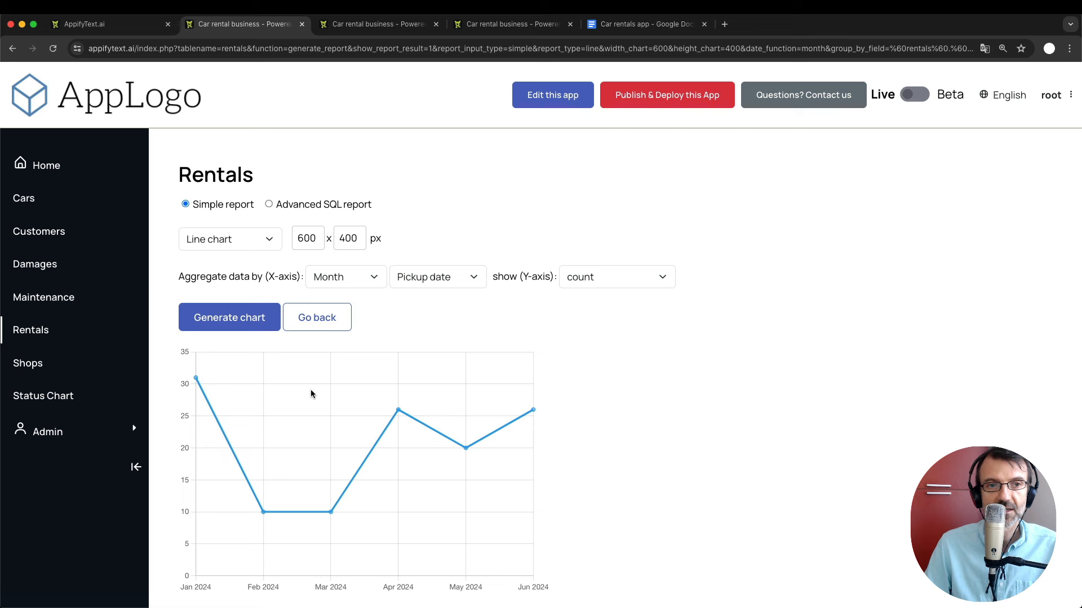
Copy the rentals report's web address and add a new custom page in Pages.
{"action": "left_click", "coordinate": [175, 49]}
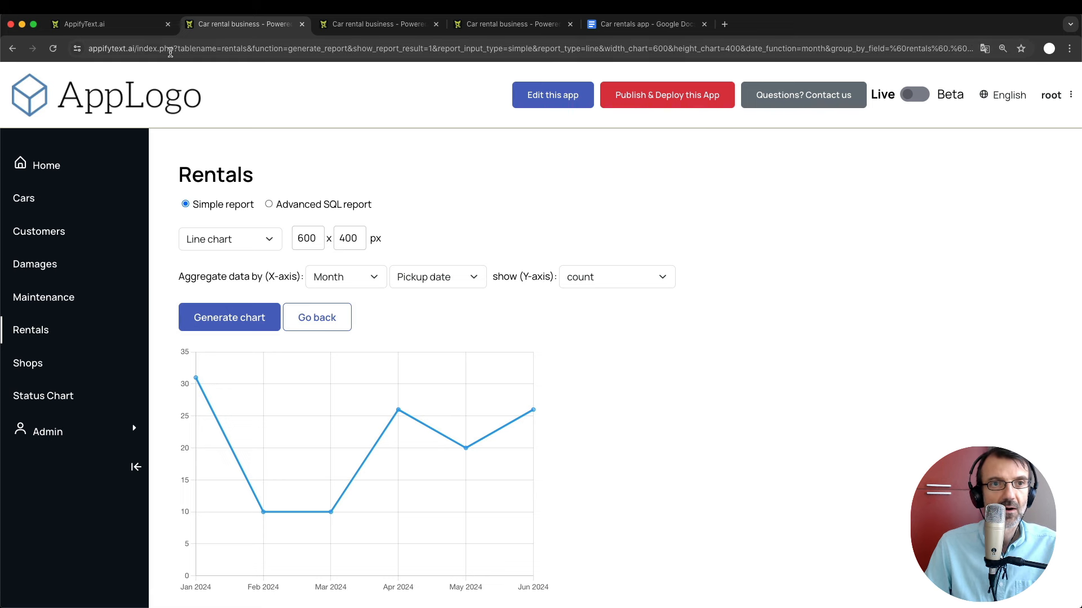
{"action": "double_click", "coordinate": [173, 48]}
{"action": "key", "text": "super+a"}
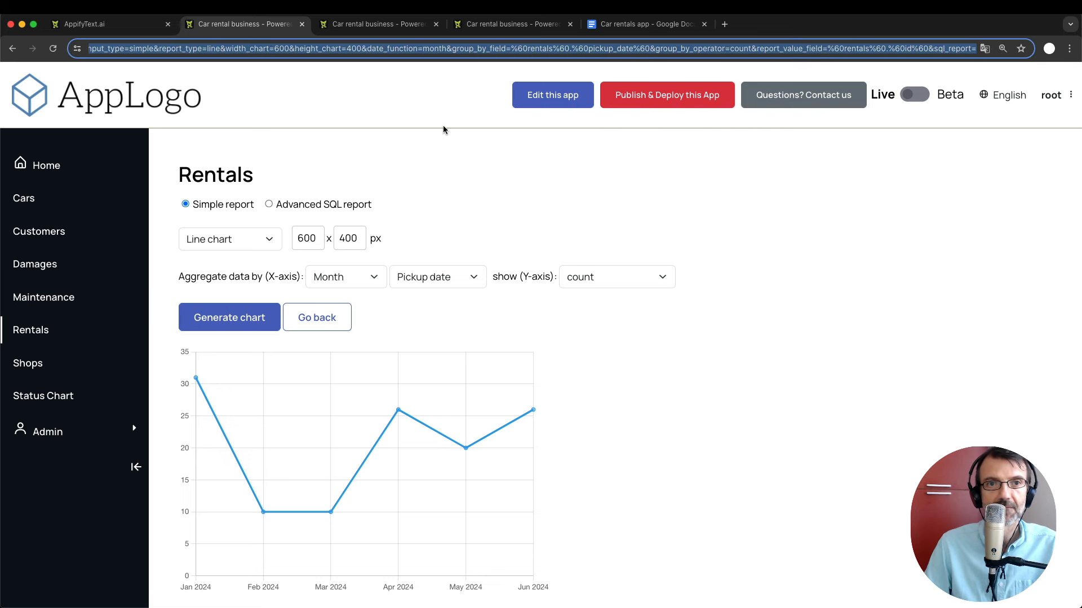
{"action": "left_click", "coordinate": [383, 24]}
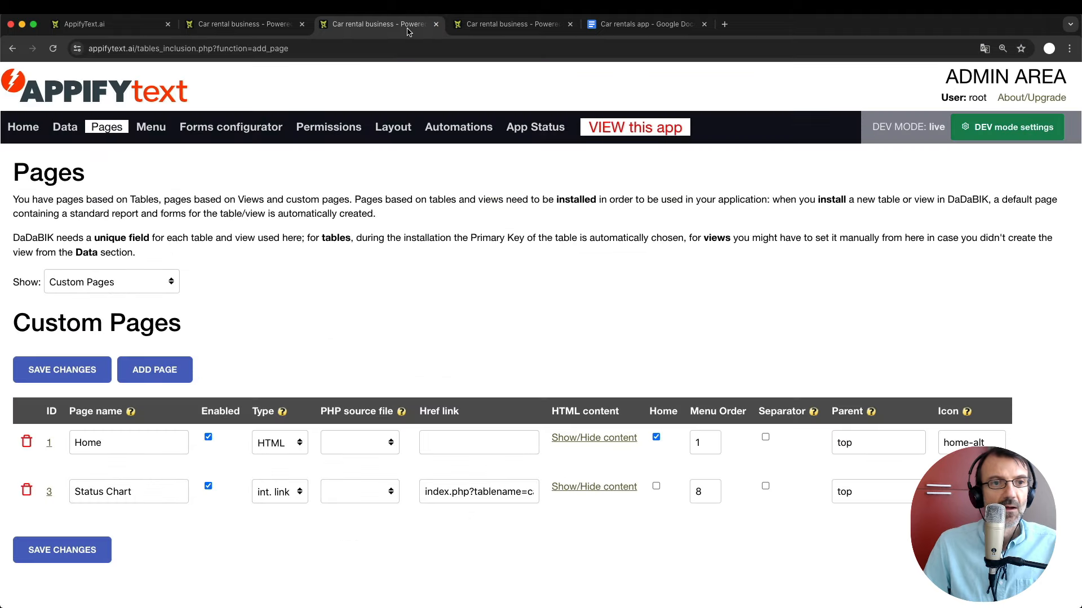
{"action": "scroll", "coordinate": [162, 252], "scroll_direction": "down", "scroll_amount": 1}
{"action": "scroll", "coordinate": [163, 256], "scroll_direction": "up", "scroll_amount": 1}
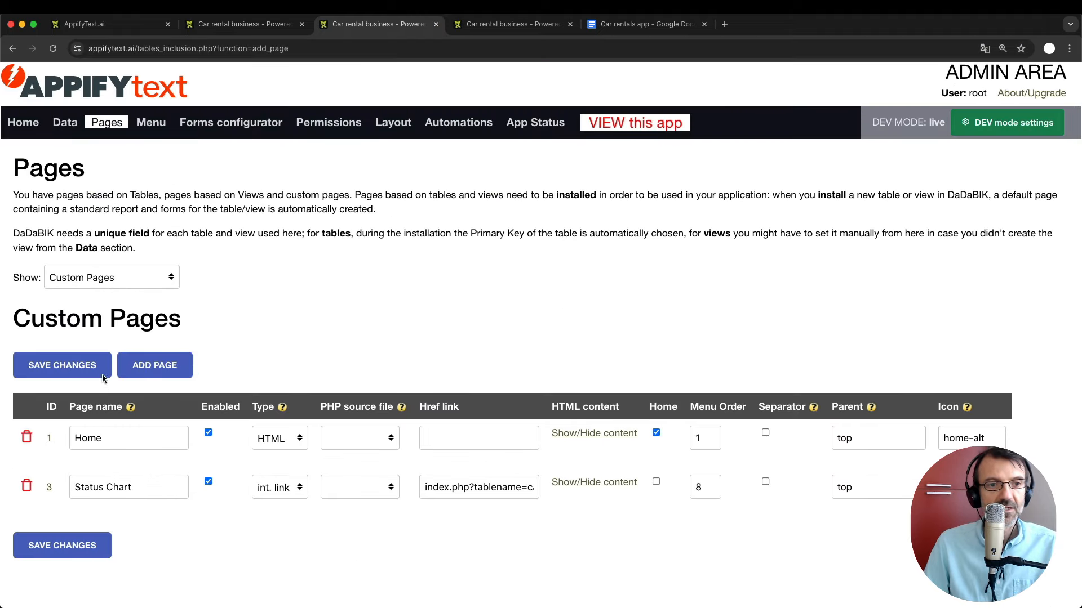
{"action": "left_click", "coordinate": [150, 443]}
{"action": "scroll", "coordinate": [146, 455], "scroll_direction": "down", "scroll_amount": 3}
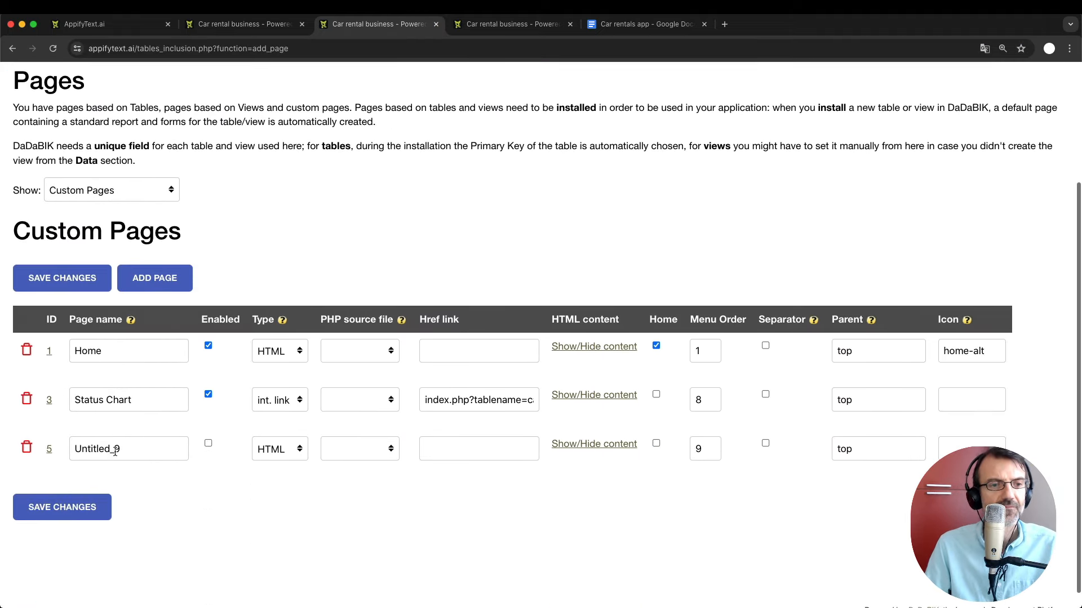
Name the page 'Rentals Chart', enable it, and make it an internal link.
{"action": "triple_click", "coordinate": [116, 450]}
{"action": "type", "text": "Rental"}
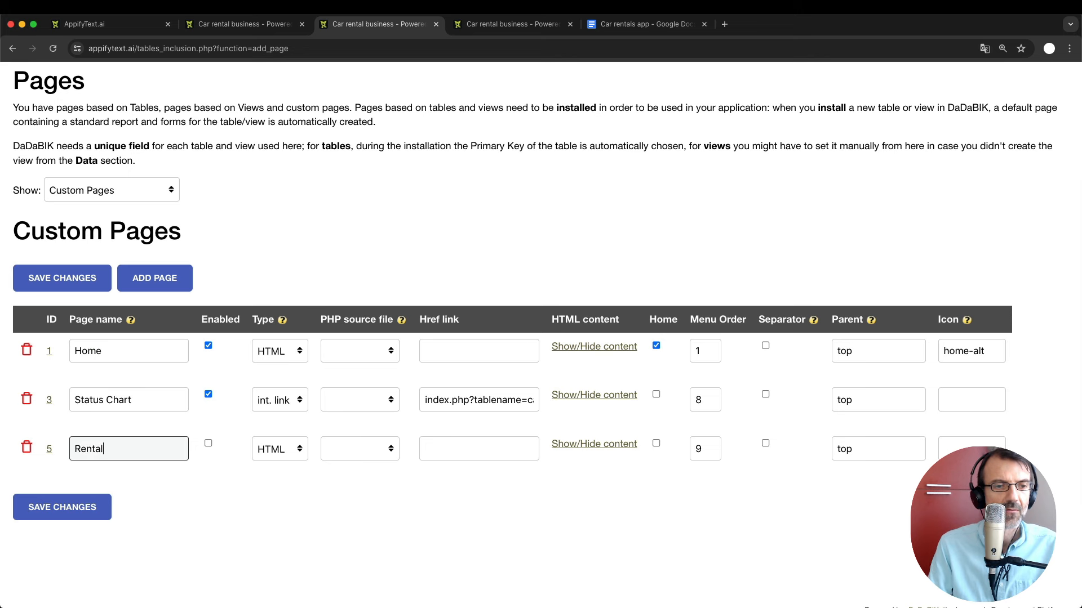
{"action": "type", "text": "s Chart"}
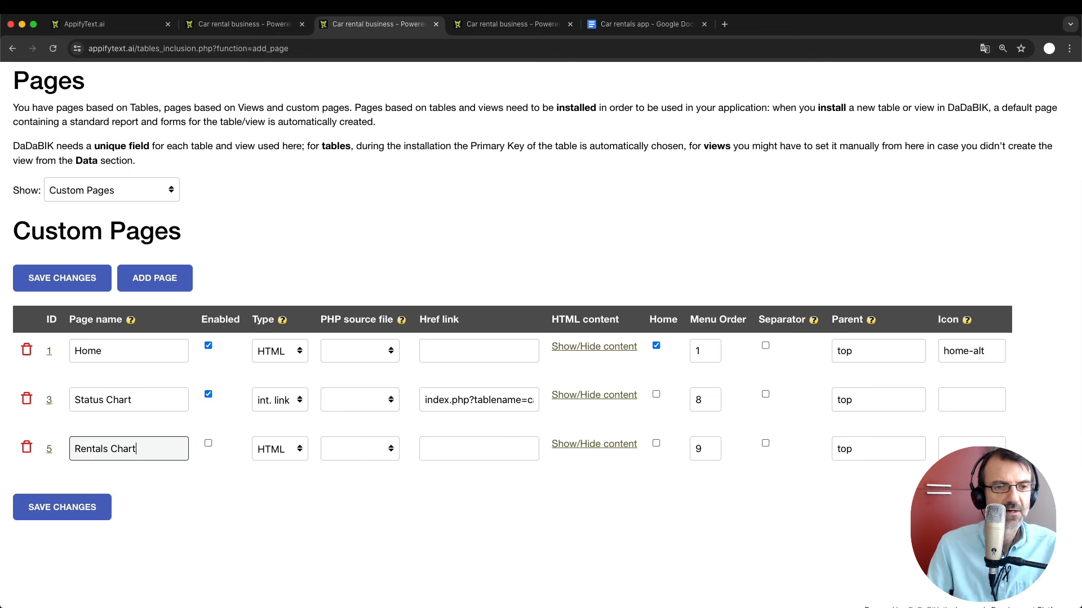
{"action": "left_click", "coordinate": [208, 441]}
{"action": "left_click", "coordinate": [289, 456]}
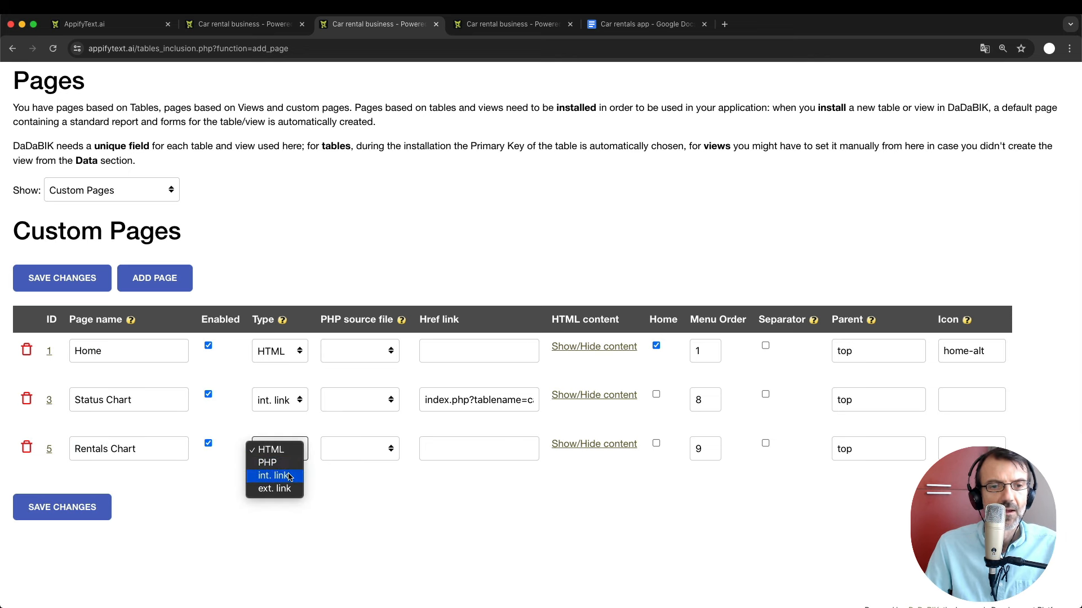
{"action": "left_click", "coordinate": [290, 476]}
{"action": "left_click", "coordinate": [472, 447]}
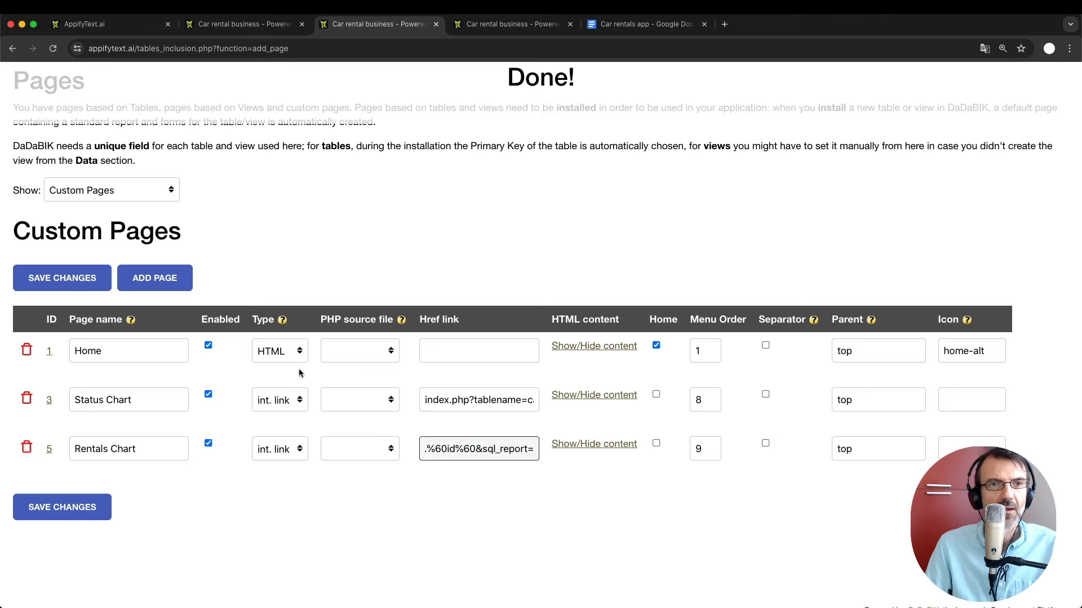
{"action": "scroll", "coordinate": [367, 188], "scroll_direction": "up", "scroll_amount": 3}
Grant the admin group VIEW permission on the Rentals Chart page and save.
{"action": "left_click", "coordinate": [328, 128]}
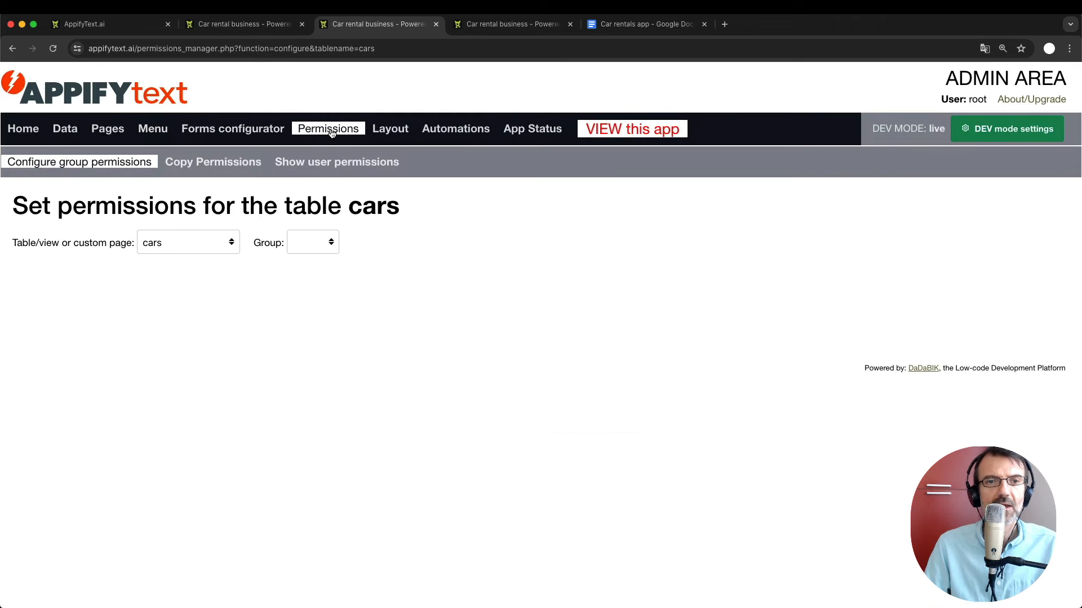
{"action": "left_click", "coordinate": [217, 248]}
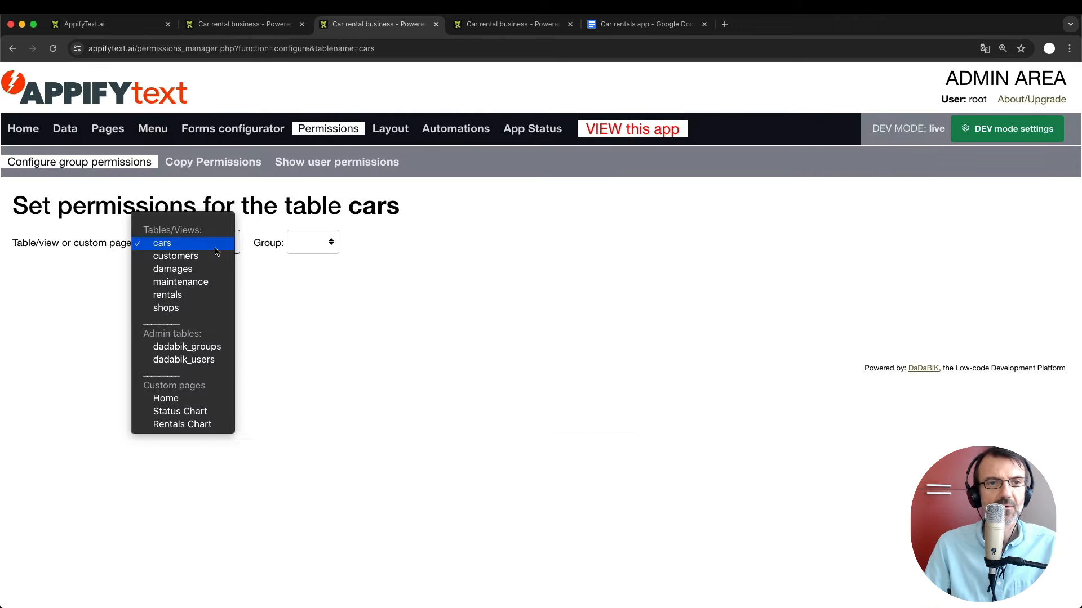
{"action": "left_click", "coordinate": [204, 429]}
{"action": "left_click", "coordinate": [314, 242]}
{"action": "left_click", "coordinate": [316, 255]}
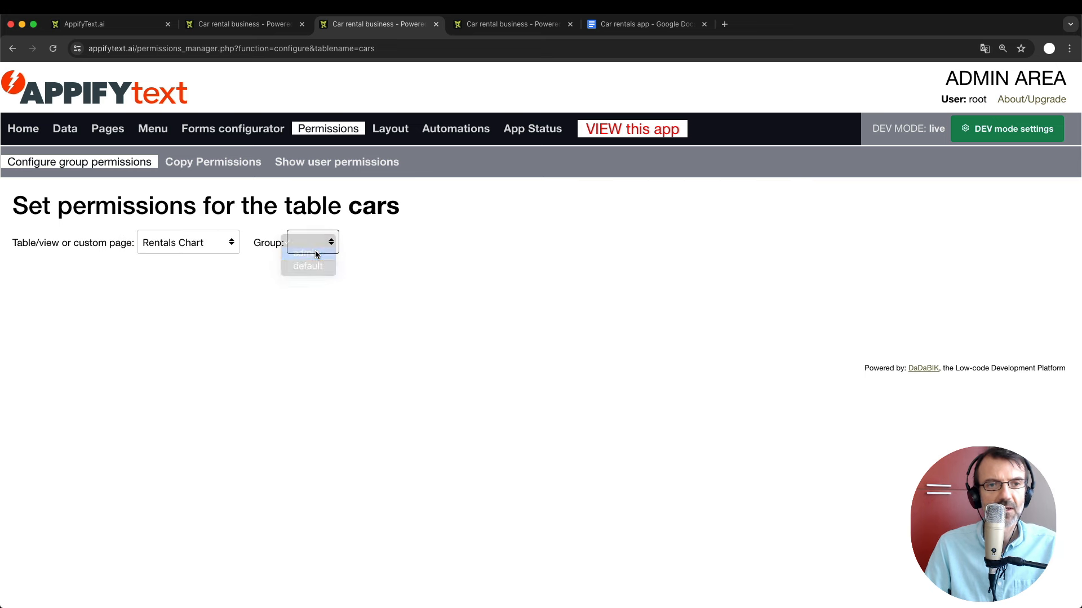
{"action": "left_click", "coordinate": [135, 310]}
{"action": "left_click", "coordinate": [135, 321]}
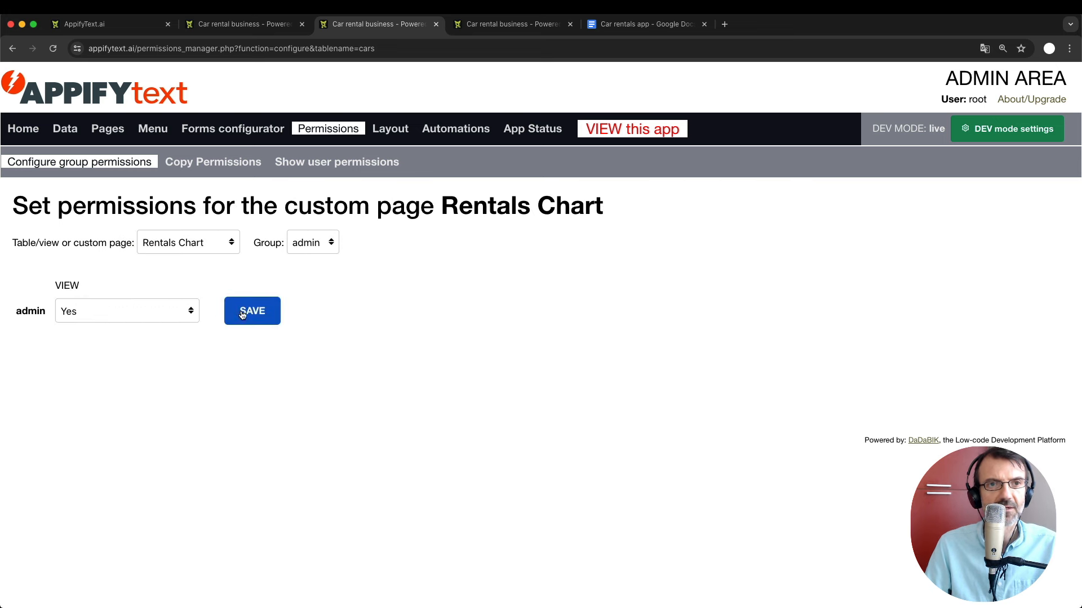
{"action": "left_click", "coordinate": [242, 315]}
Reload the running app and open Rentals Chart from its menu.
{"action": "left_click", "coordinate": [247, 25]}
{"action": "key", "text": "super+r"}
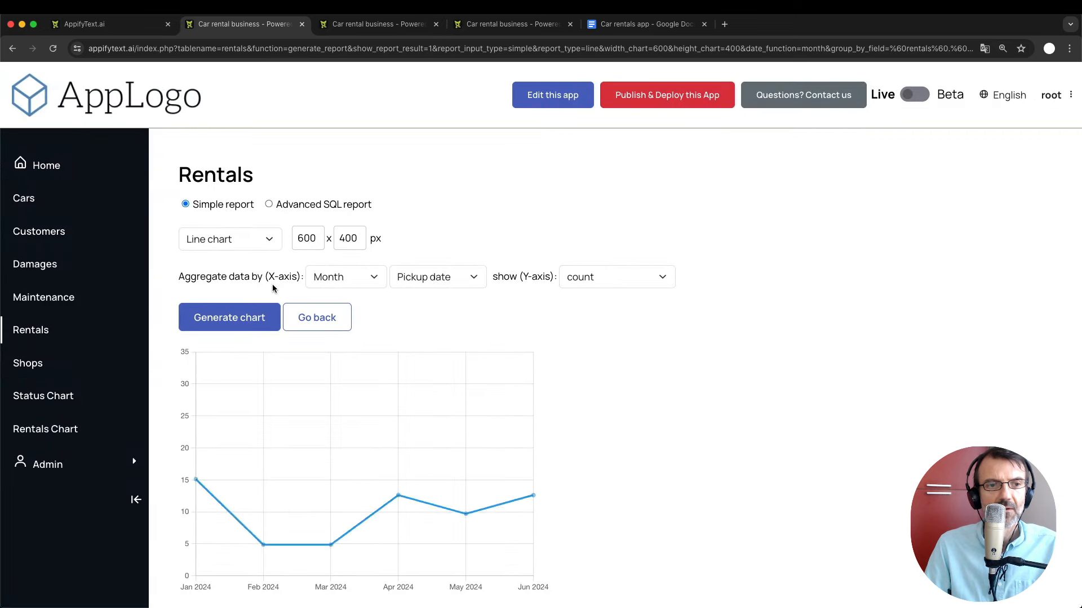
{"action": "left_click", "coordinate": [67, 396]}
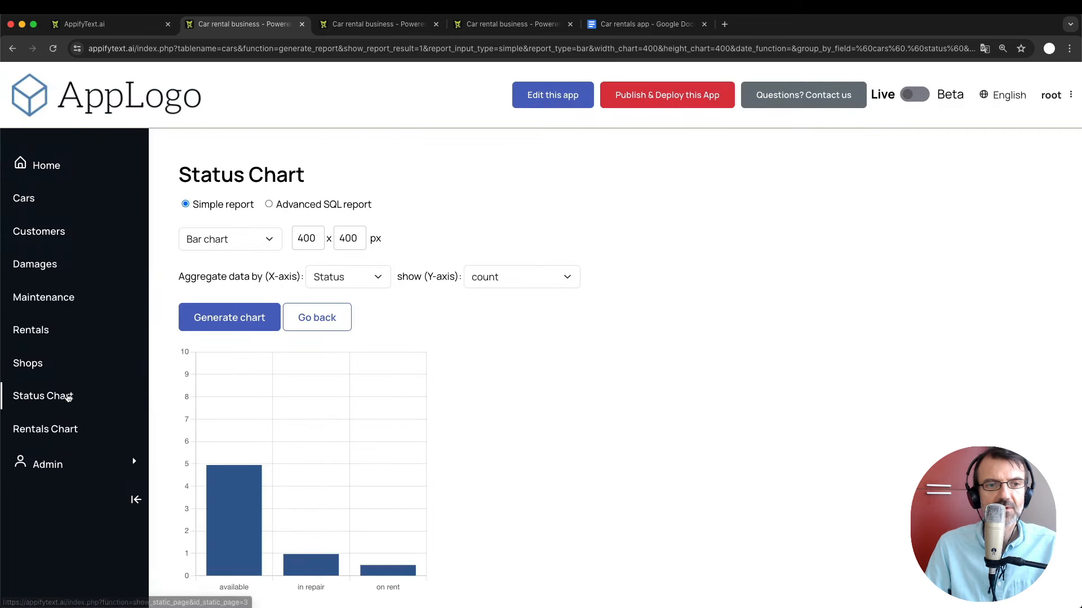
{"action": "left_click", "coordinate": [25, 432]}
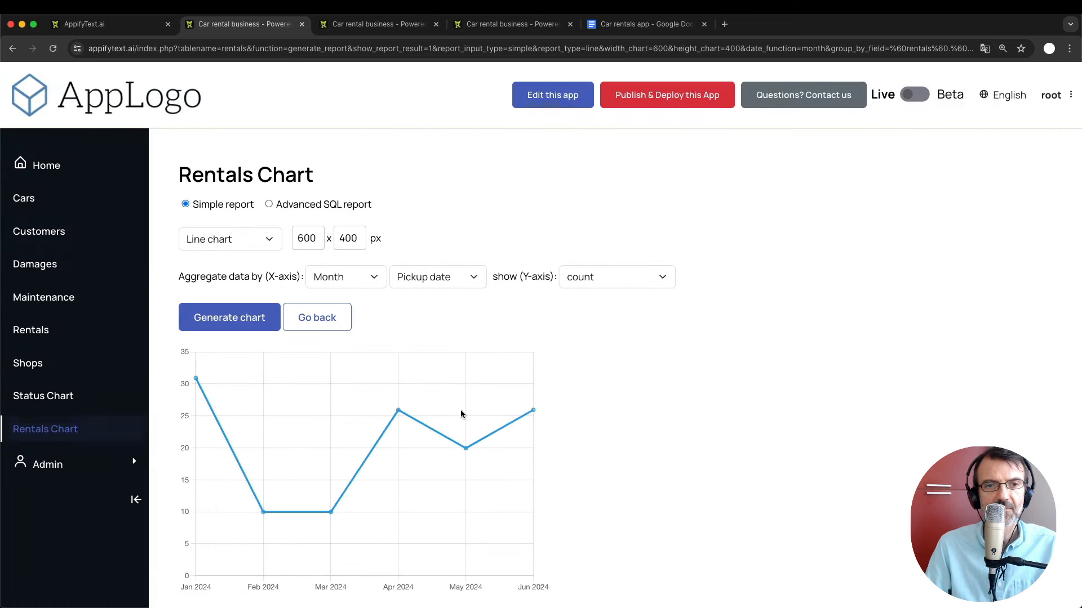
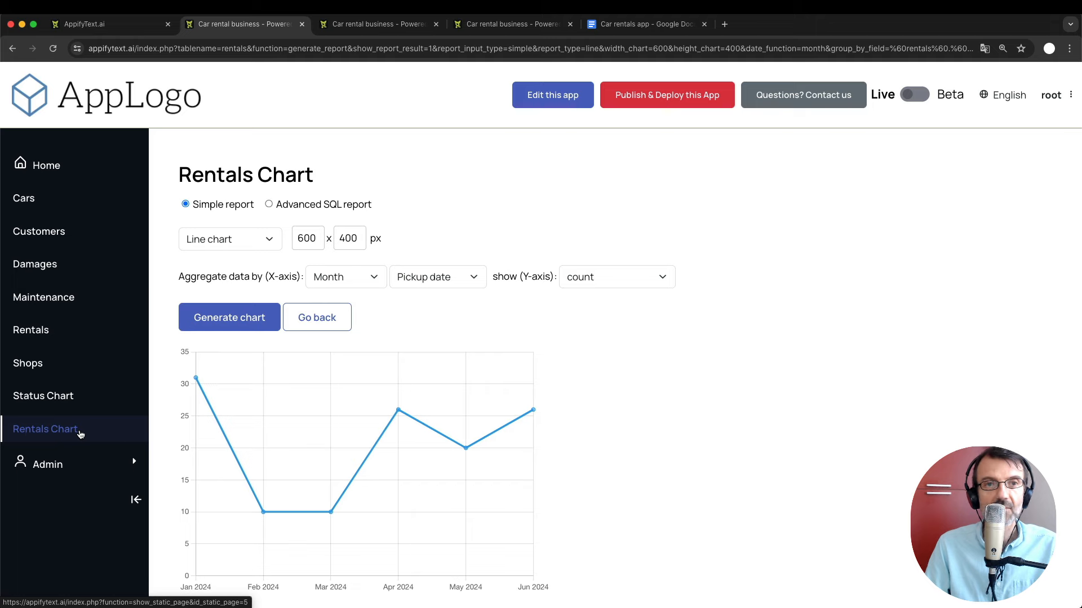
Go to the admin area's Custom Pages list.
{"action": "left_click", "coordinate": [356, 25]}
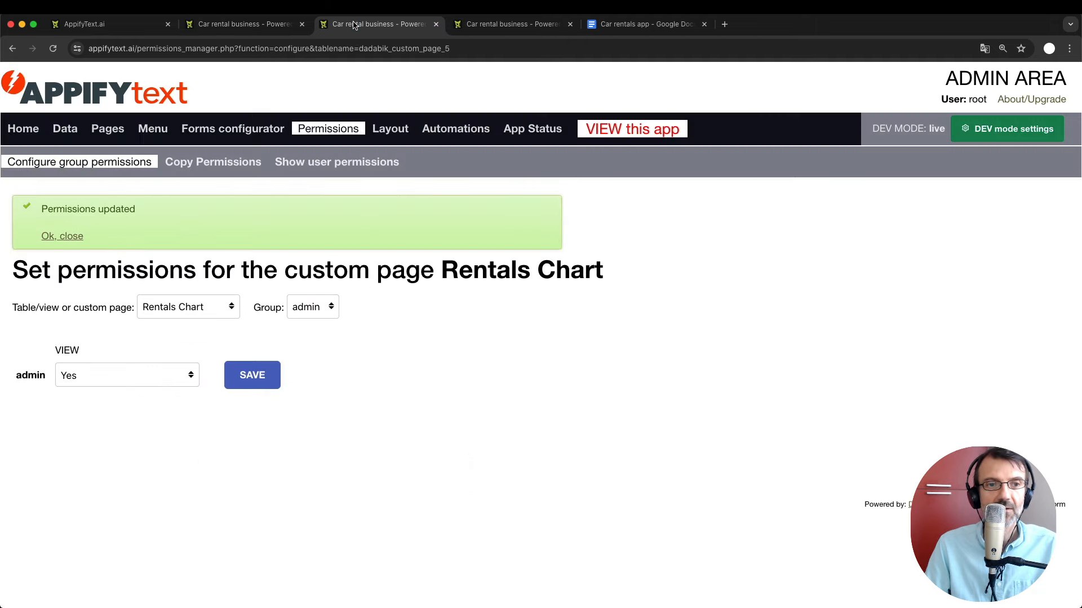
{"action": "left_click", "coordinate": [107, 129]}
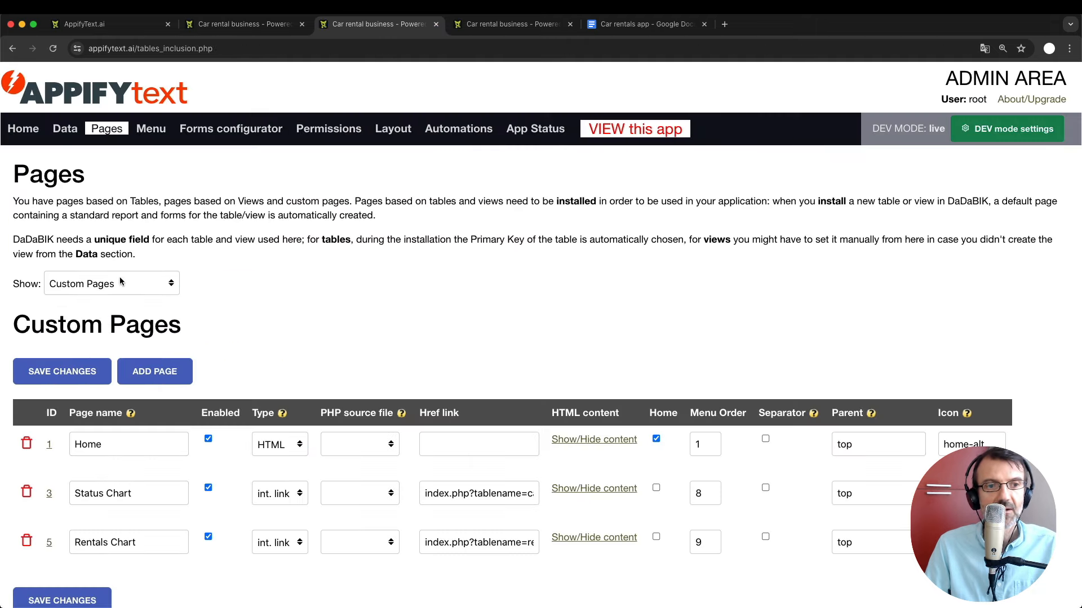
{"action": "scroll", "coordinate": [198, 411], "scroll_direction": "down", "scroll_amount": 3}
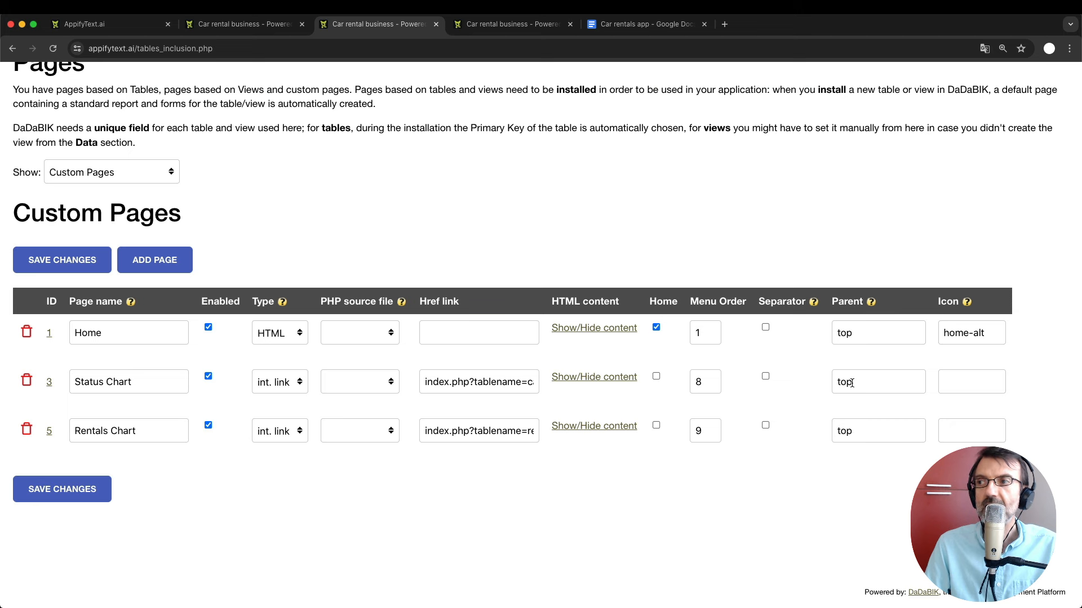
Set the parent of Status Chart and Rentals Chart to 'Stats', then reload the app.
{"action": "double_click", "coordinate": [851, 383]}
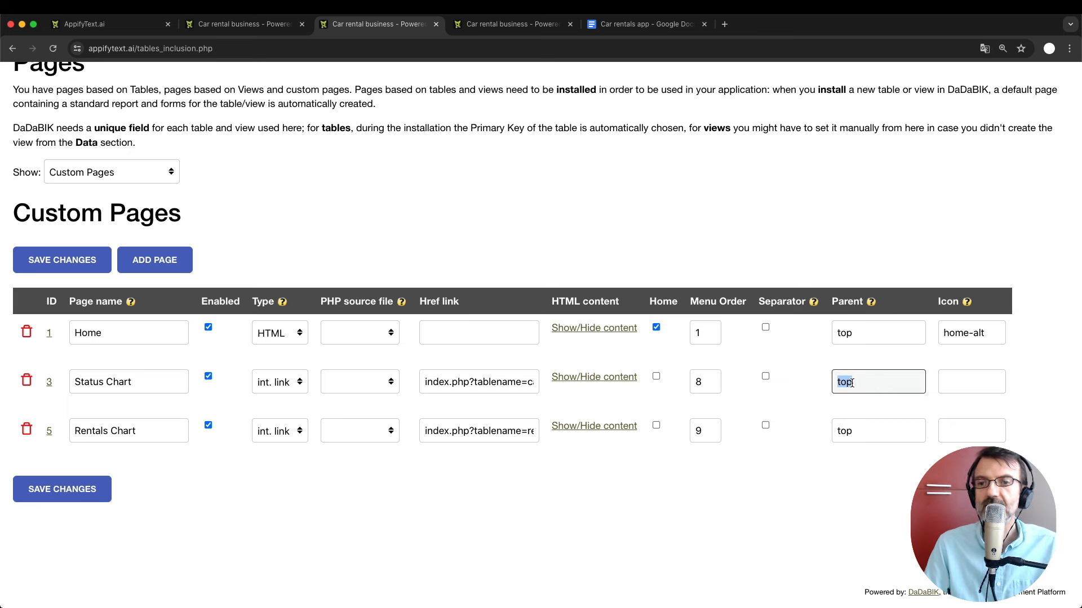
{"action": "type", "text": "Stats"}
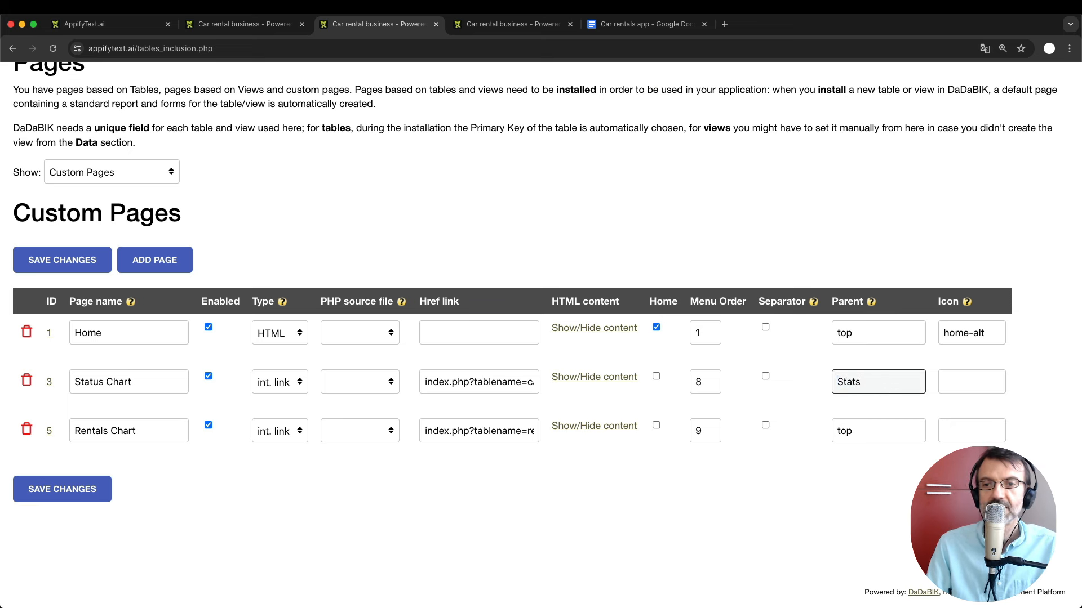
{"action": "double_click", "coordinate": [847, 382]}
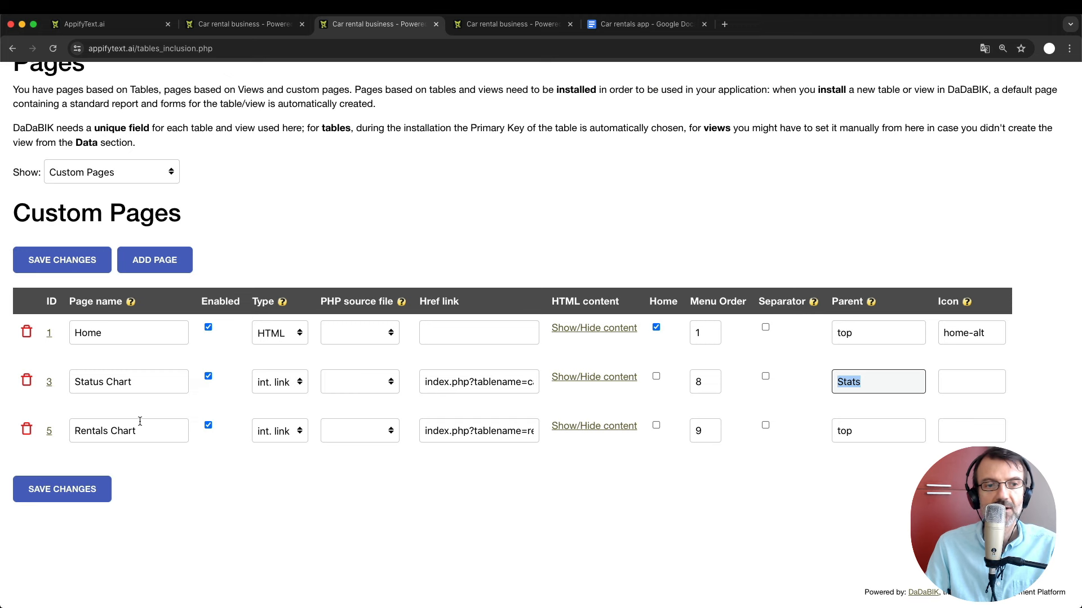
{"action": "double_click", "coordinate": [846, 431]}
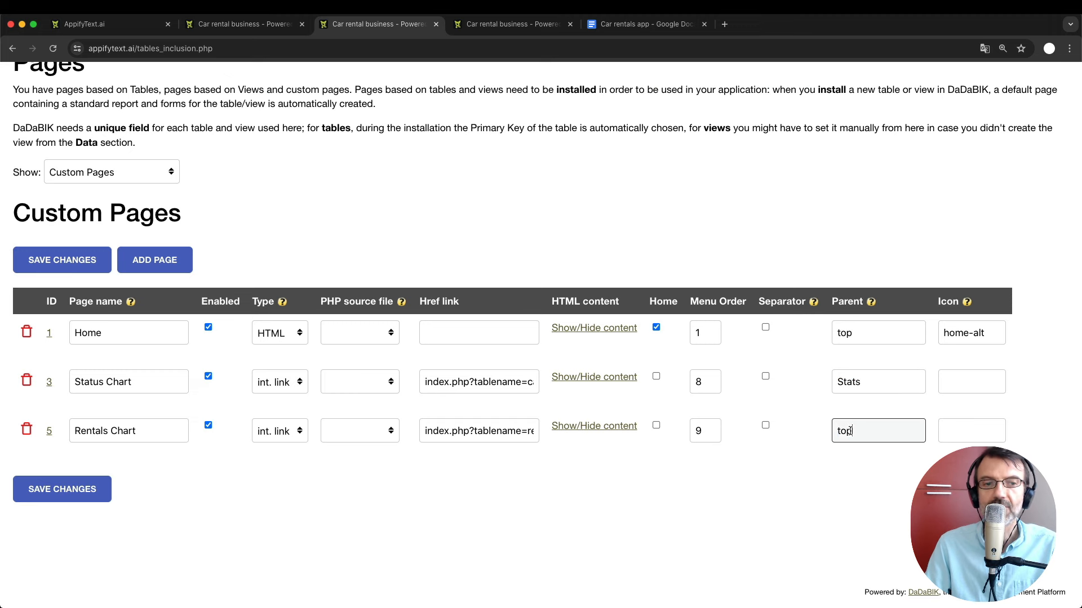
{"action": "type", "text": "Stats"}
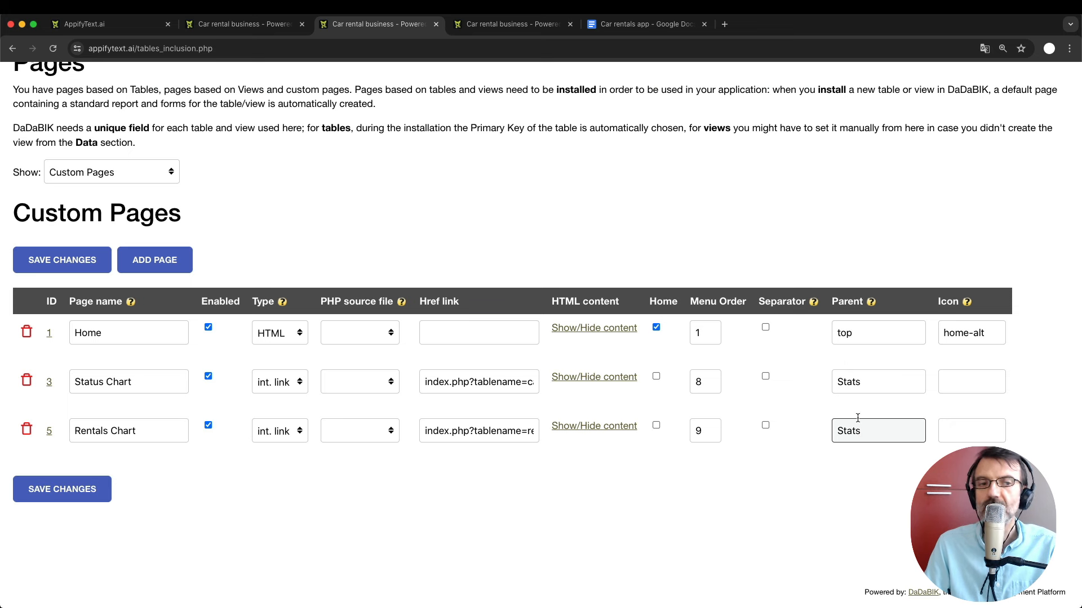
{"action": "left_click", "coordinate": [251, 23]}
{"action": "key", "text": "super+r"}
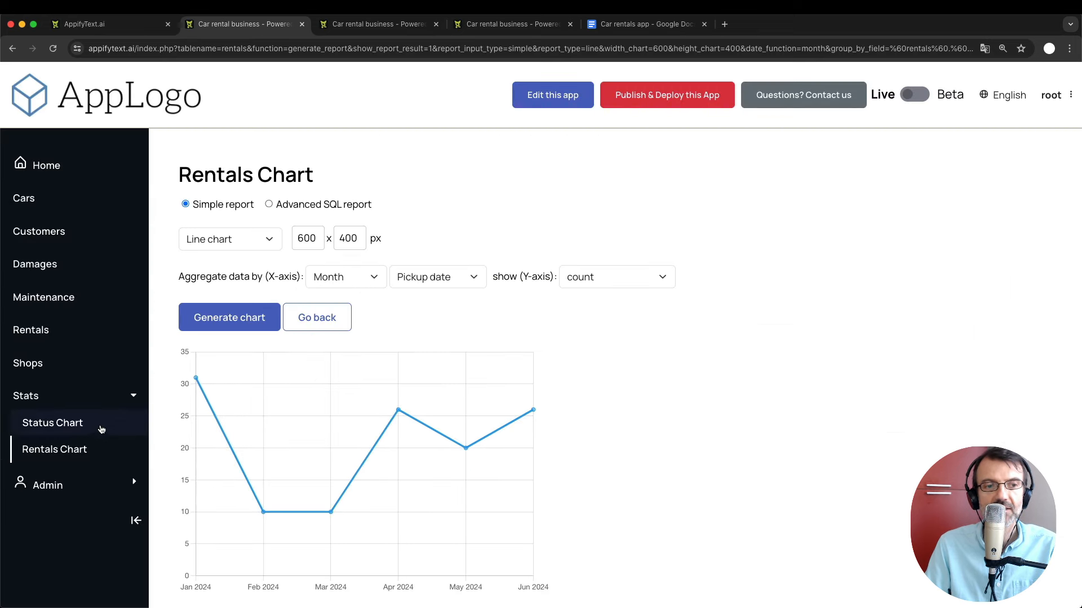
{"action": "left_click", "coordinate": [56, 397]}
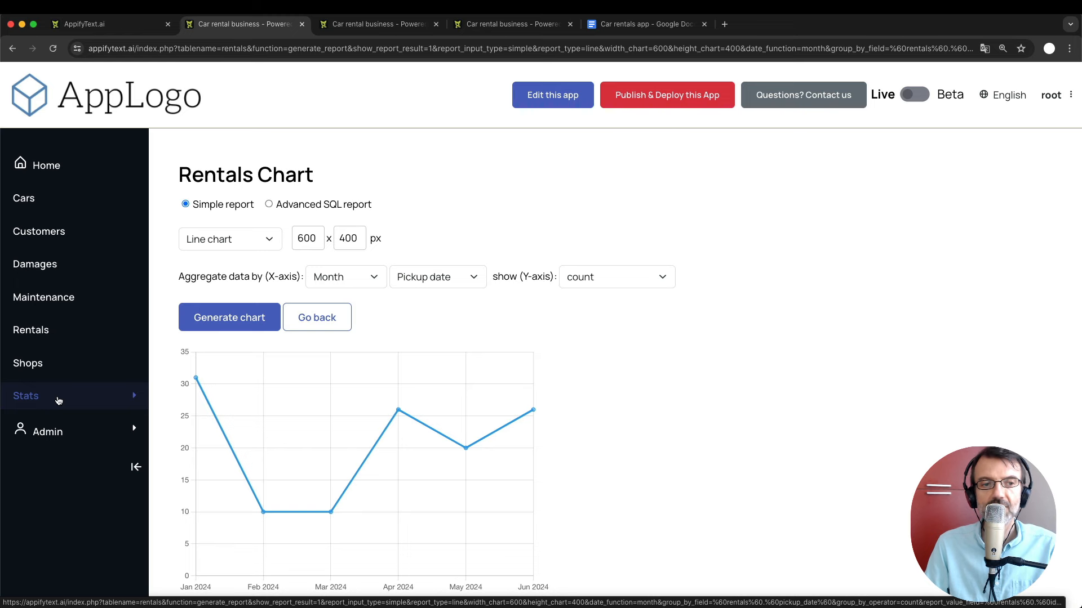
{"action": "left_click", "coordinate": [58, 397]}
{"action": "left_click", "coordinate": [32, 424]}
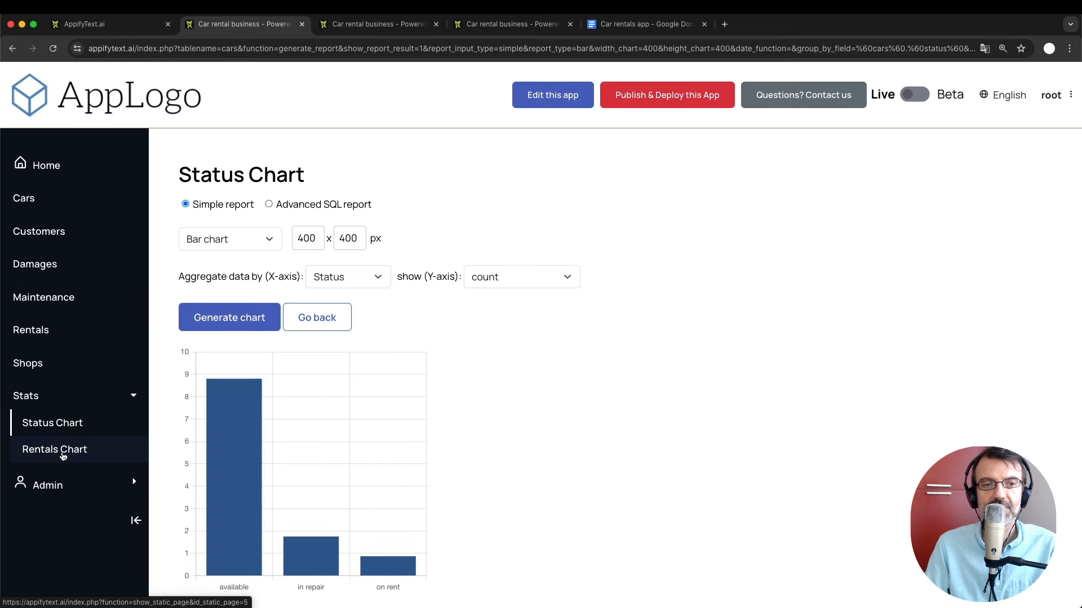
{"action": "left_click", "coordinate": [63, 453]}
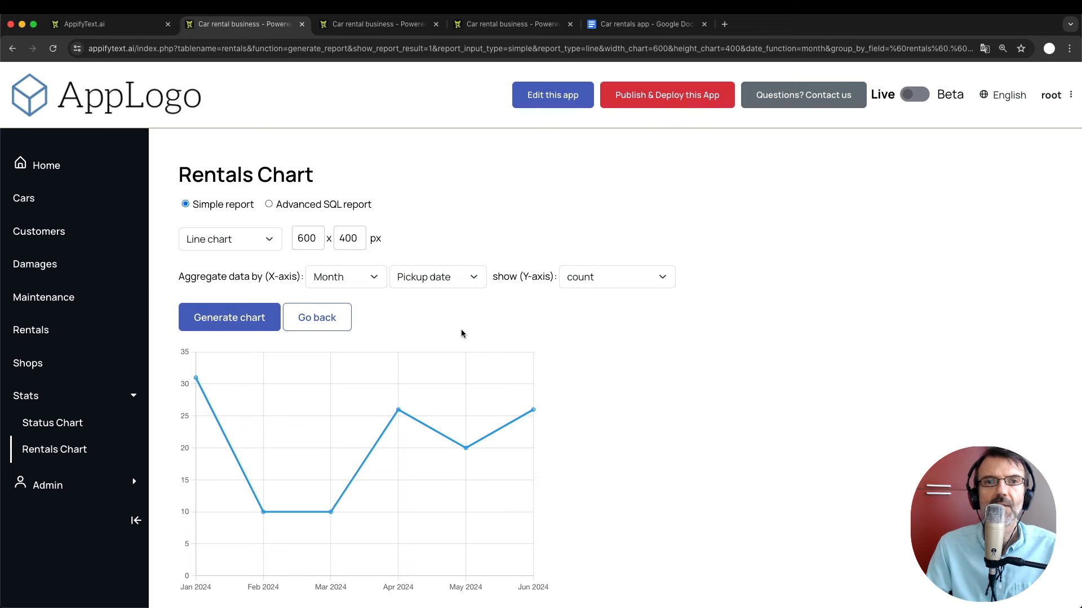
{"action": "left_click", "coordinate": [654, 26]}
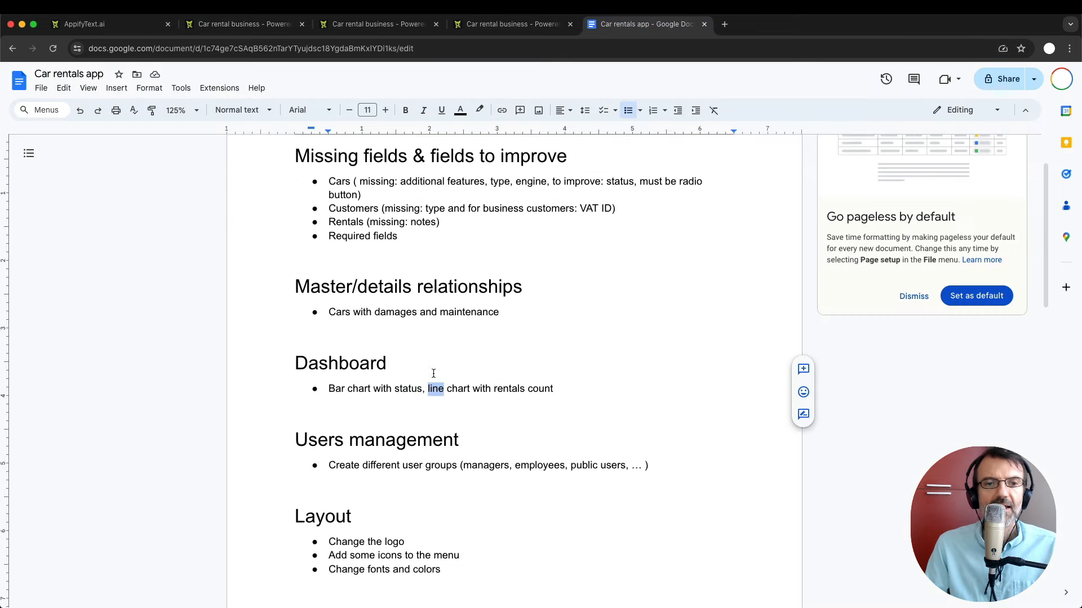
{"action": "double_click", "coordinate": [332, 440]}
{"action": "double_click", "coordinate": [420, 434]}
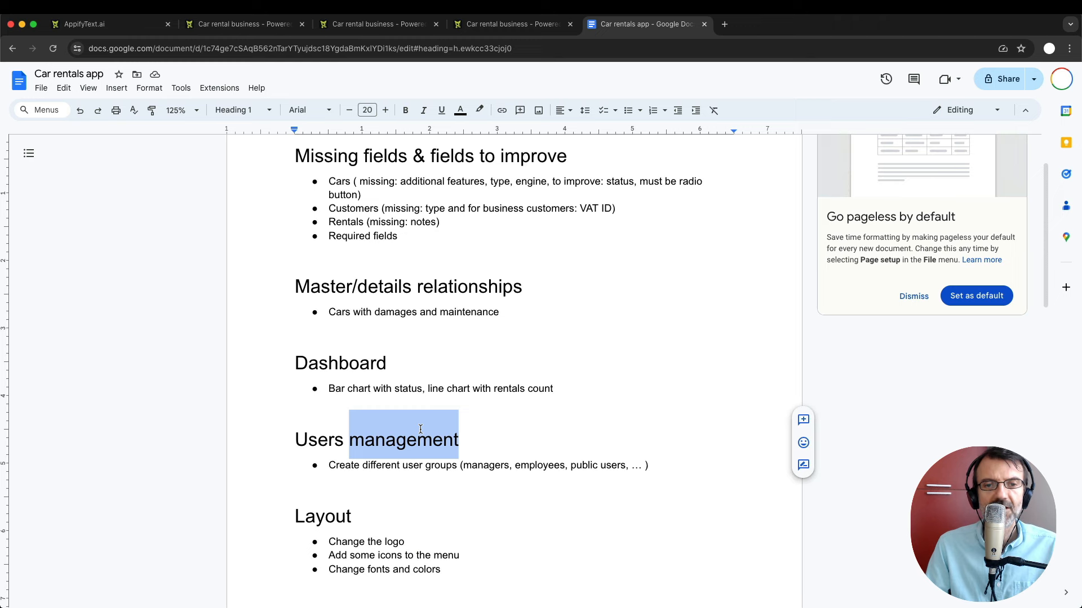
{"action": "left_click", "coordinate": [262, 25]}
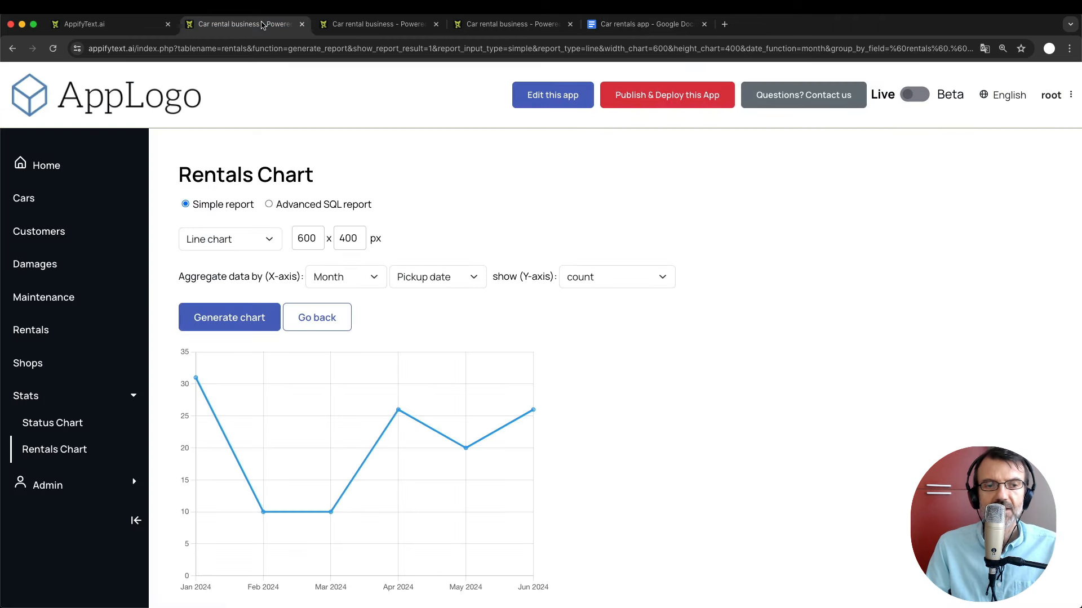
Expand Admin in the app's sidebar menu and open its users list.
{"action": "left_click", "coordinate": [52, 487]}
{"action": "scroll", "coordinate": [80, 517], "scroll_direction": "down", "scroll_amount": 2}
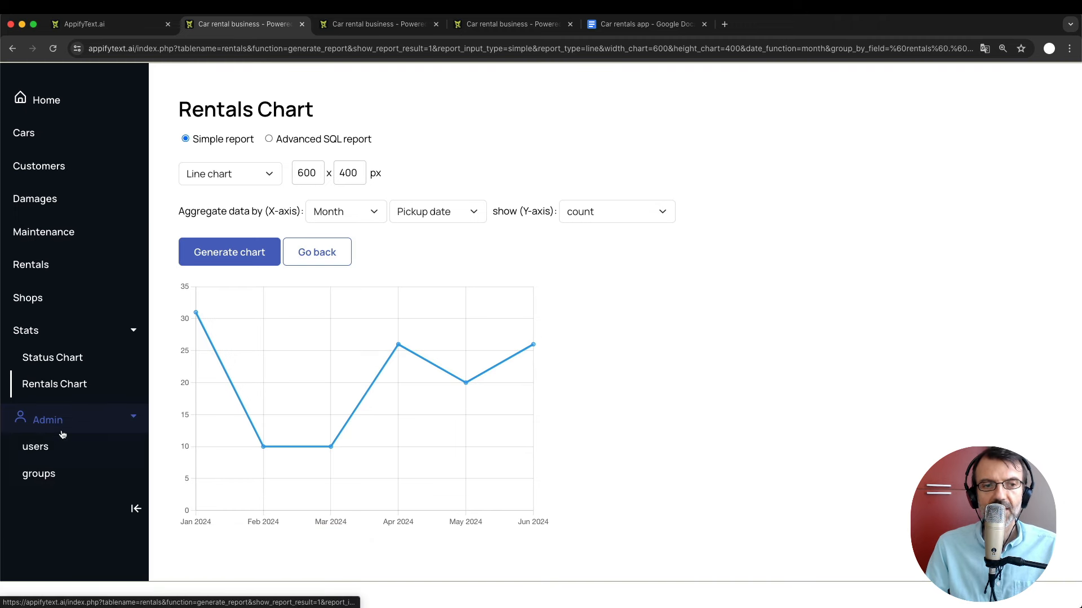
{"action": "scroll", "coordinate": [90, 455], "scroll_direction": "up", "scroll_amount": 1}
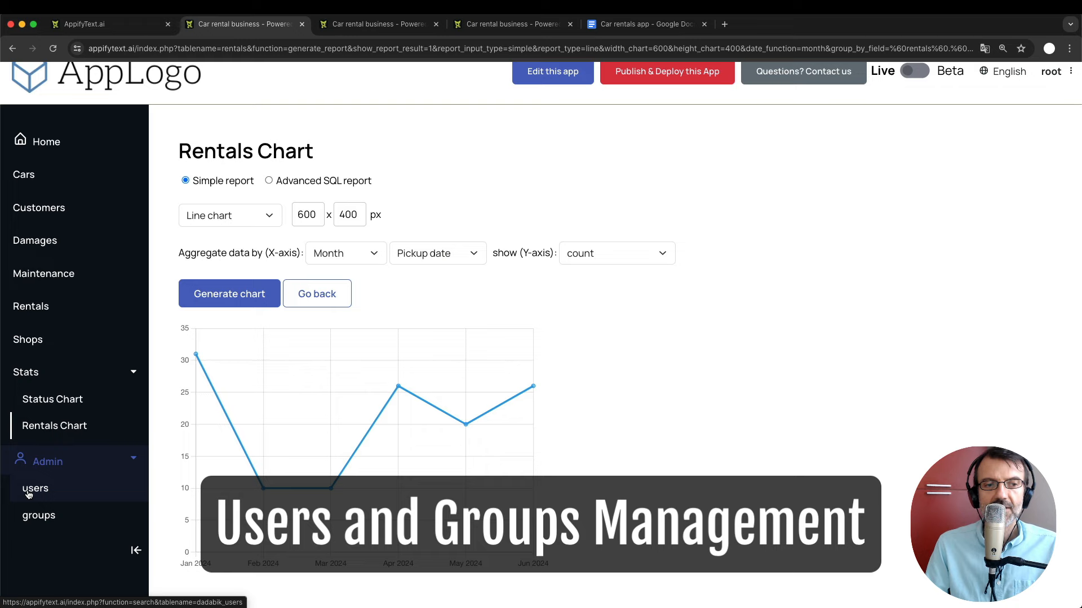
{"action": "scroll", "coordinate": [76, 510], "scroll_direction": "down", "scroll_amount": 1}
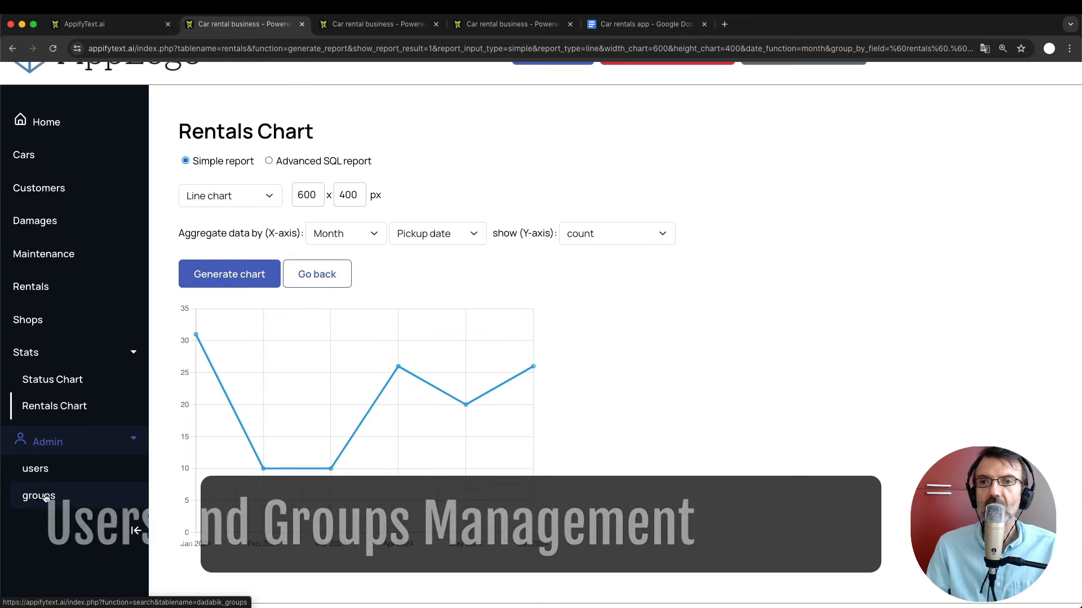
{"action": "scroll", "coordinate": [121, 405], "scroll_direction": "up", "scroll_amount": 1}
{"action": "scroll", "coordinate": [121, 404], "scroll_direction": "up", "scroll_amount": 1}
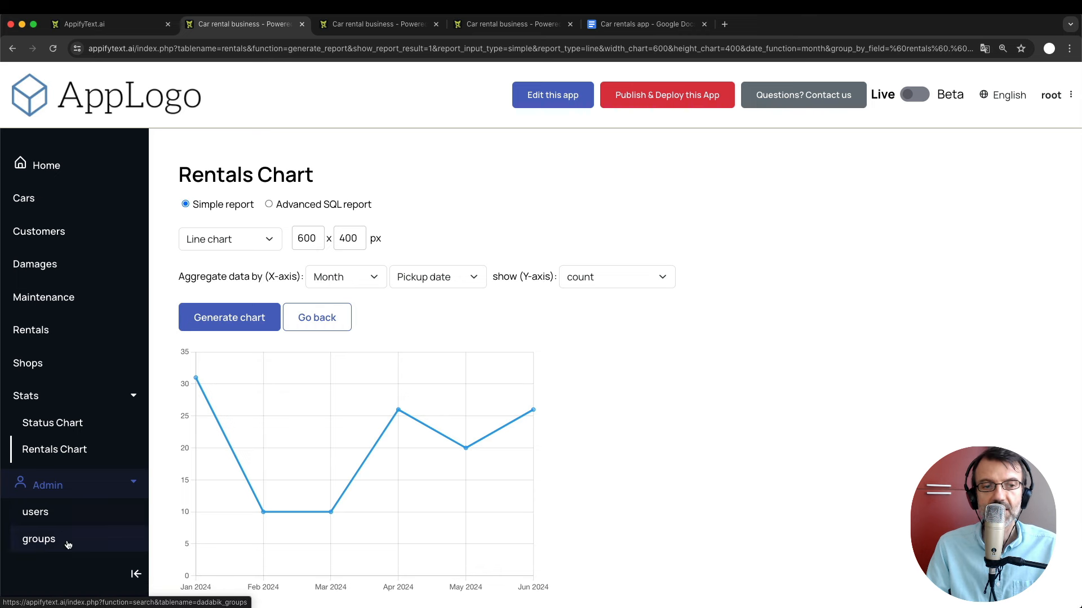
{"action": "left_click", "coordinate": [49, 519]}
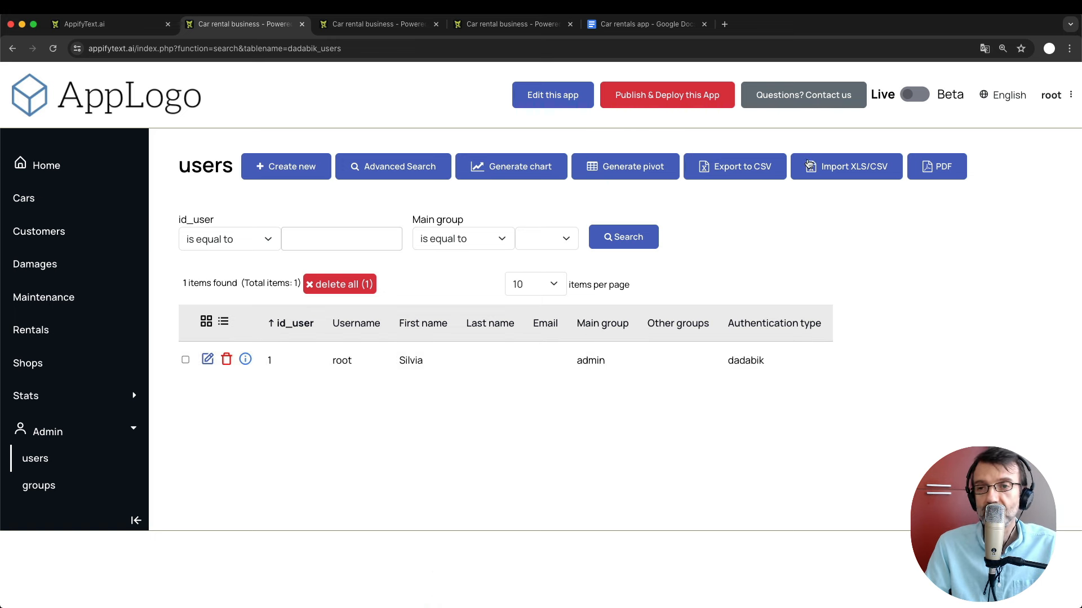
Check the Your account settings and the users list, then open the groups list.
{"action": "left_click", "coordinate": [1051, 96]}
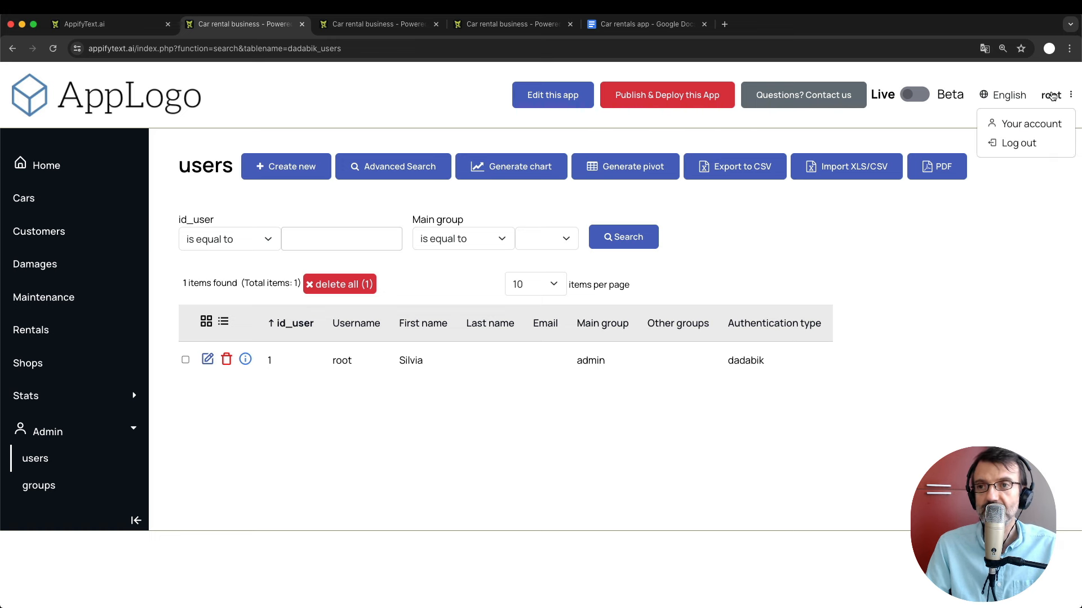
{"action": "left_click", "coordinate": [1016, 125]}
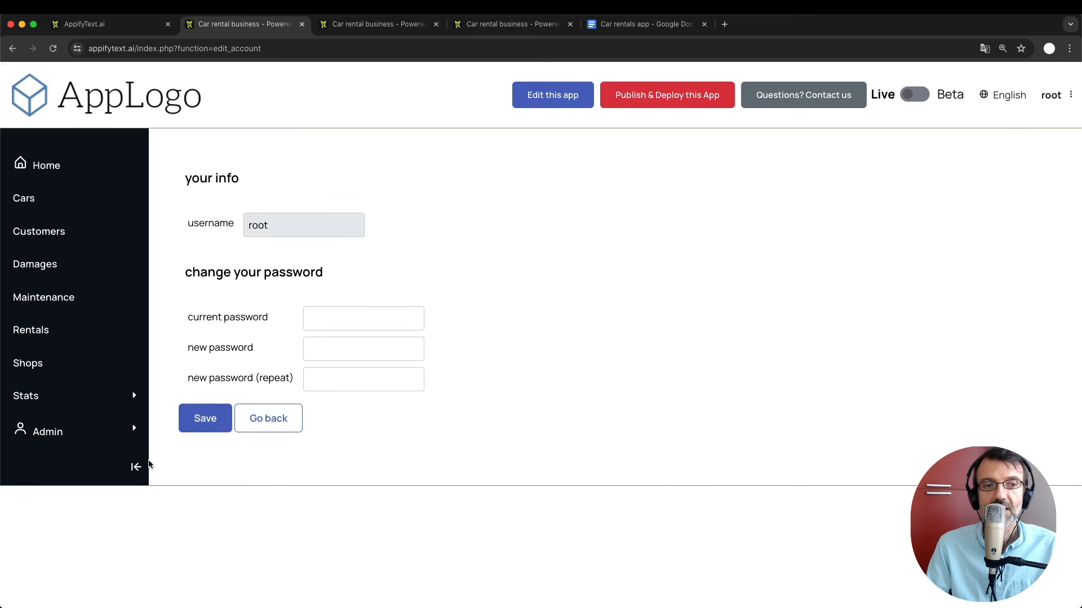
{"action": "left_click", "coordinate": [39, 430]}
{"action": "left_click", "coordinate": [47, 461]}
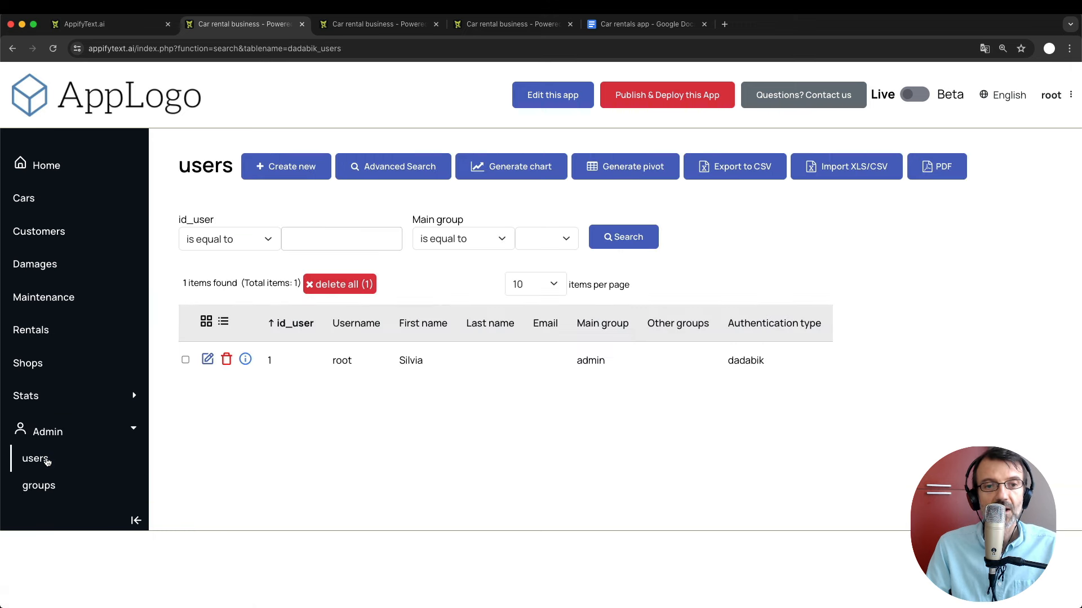
{"action": "left_click", "coordinate": [47, 487]}
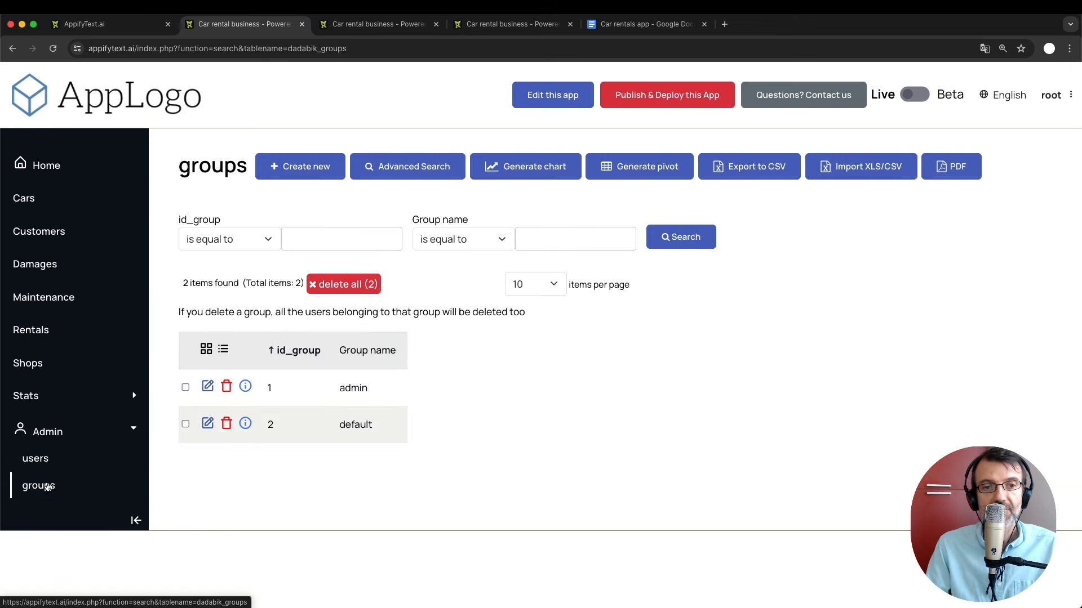
{"action": "left_click", "coordinate": [47, 467]}
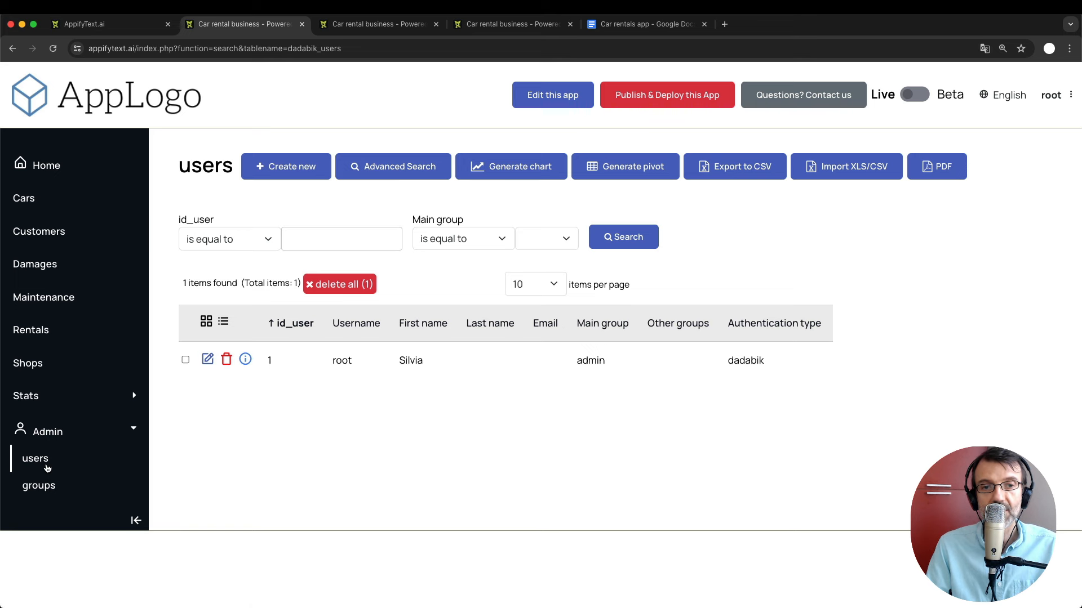
{"action": "left_click", "coordinate": [46, 486]}
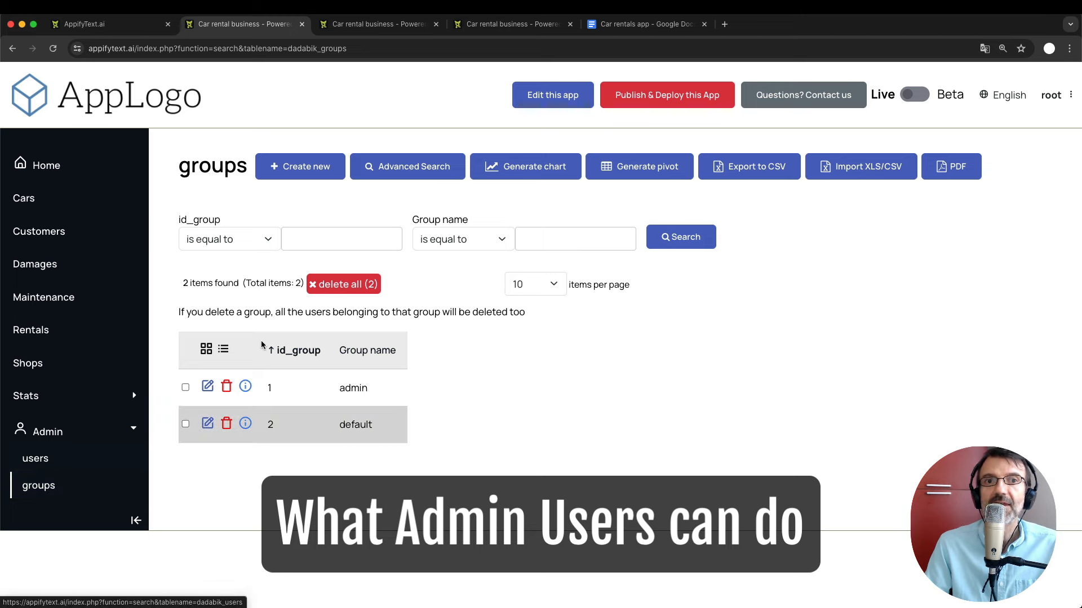
{"action": "left_click", "coordinate": [372, 24]}
{"action": "scroll", "coordinate": [326, 277], "scroll_direction": "up", "scroll_amount": 3}
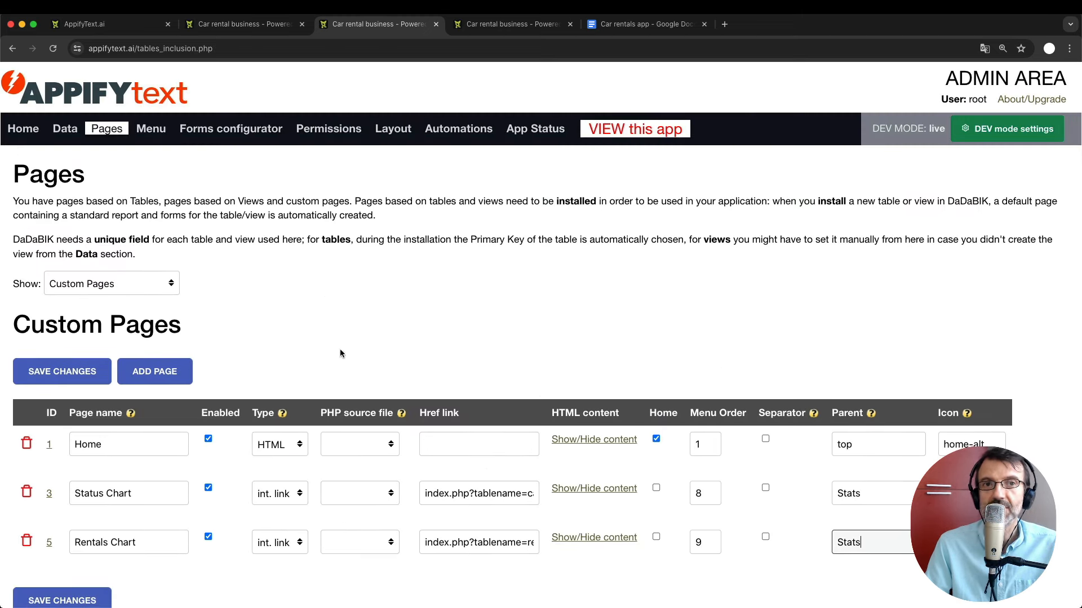
{"action": "left_click", "coordinate": [267, 25]}
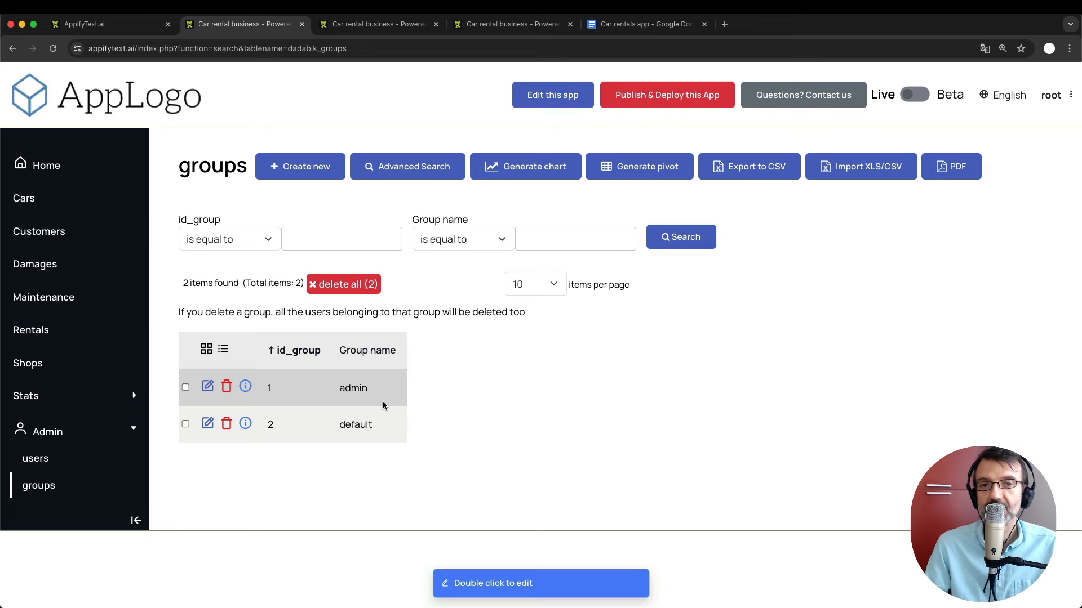
{"action": "left_click", "coordinate": [375, 24]}
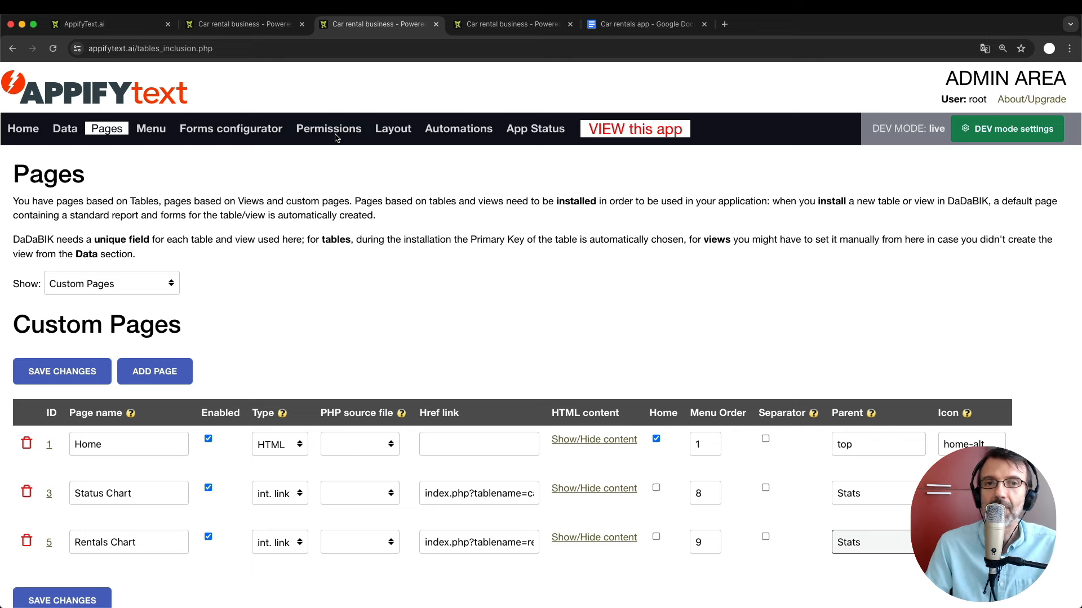
{"action": "left_click", "coordinate": [251, 23]}
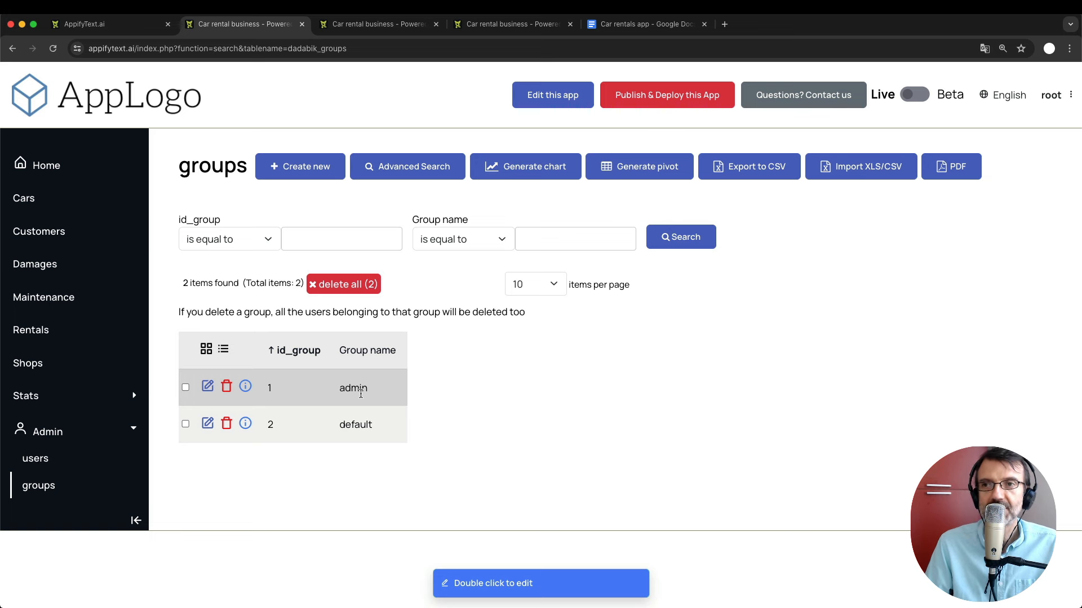
{"action": "left_click", "coordinate": [372, 23]}
Highlight 'managers' and 'employees' in the planning doc's Users management note, then return to the groups list.
{"action": "left_click", "coordinate": [503, 26]}
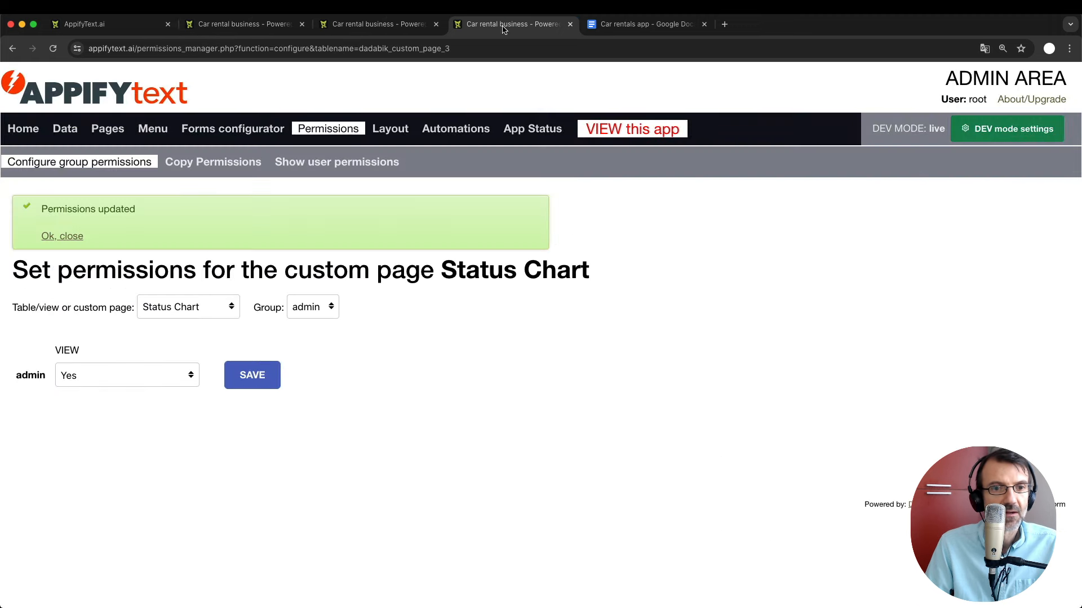
{"action": "left_click", "coordinate": [653, 24]}
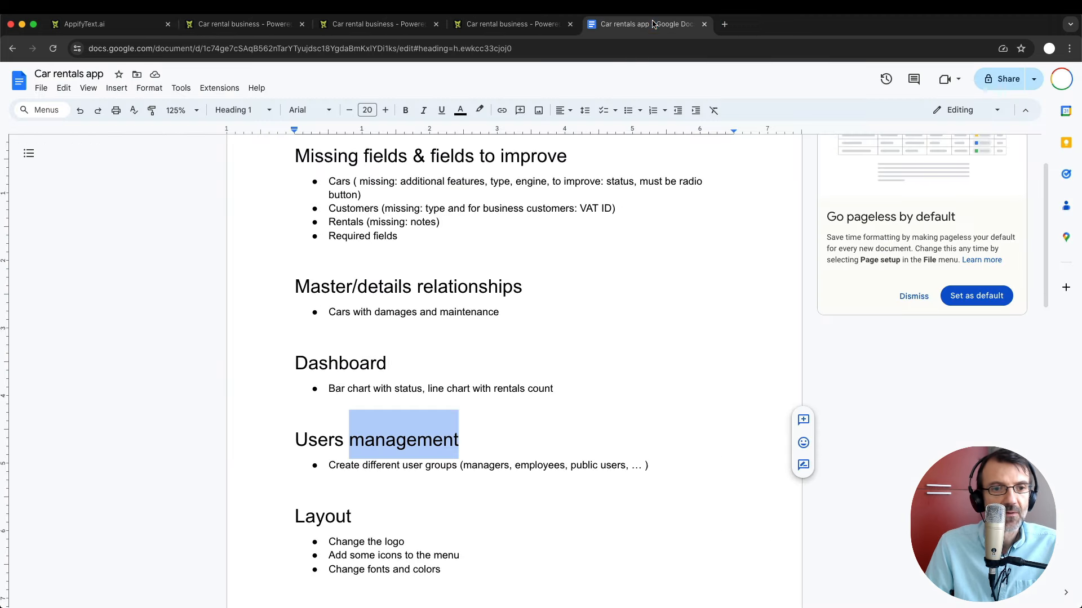
{"action": "left_click", "coordinate": [447, 460]}
{"action": "double_click", "coordinate": [484, 465]}
{"action": "left_click", "coordinate": [542, 465]}
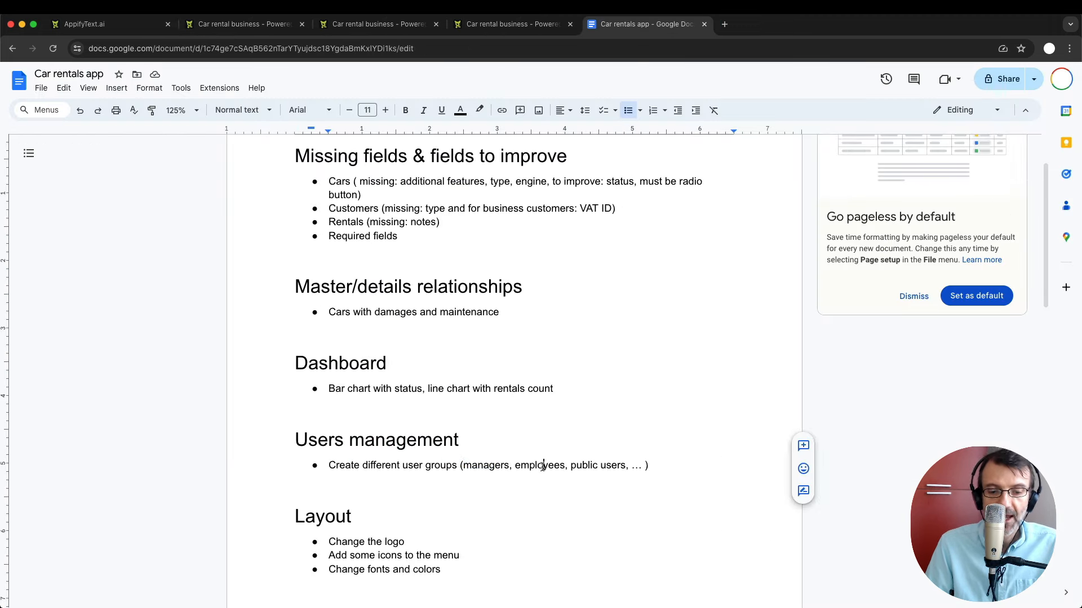
{"action": "double_click", "coordinate": [541, 466]}
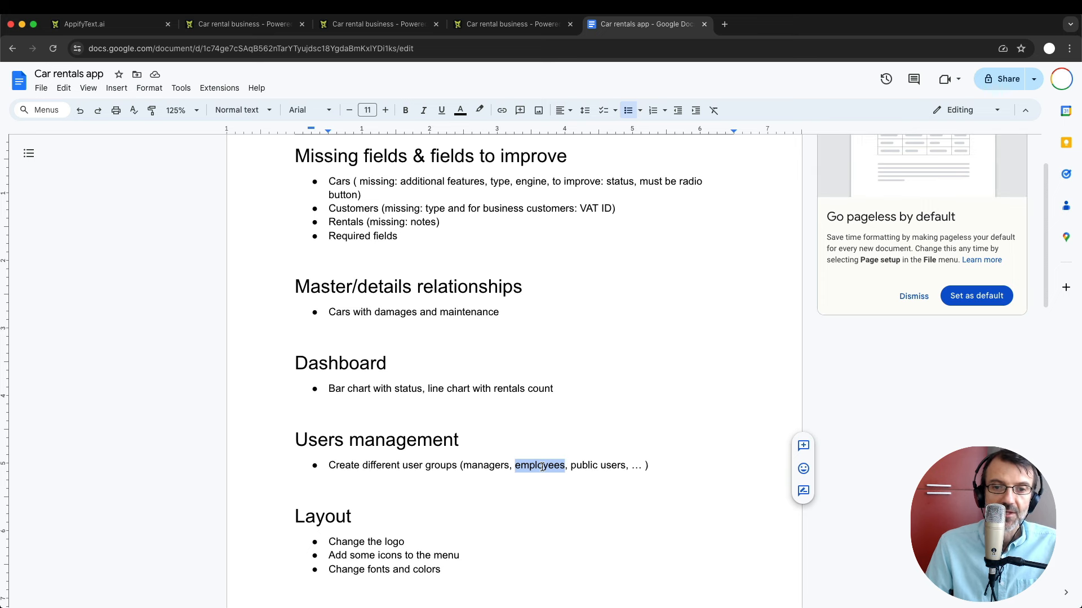
{"action": "double_click", "coordinate": [491, 467]}
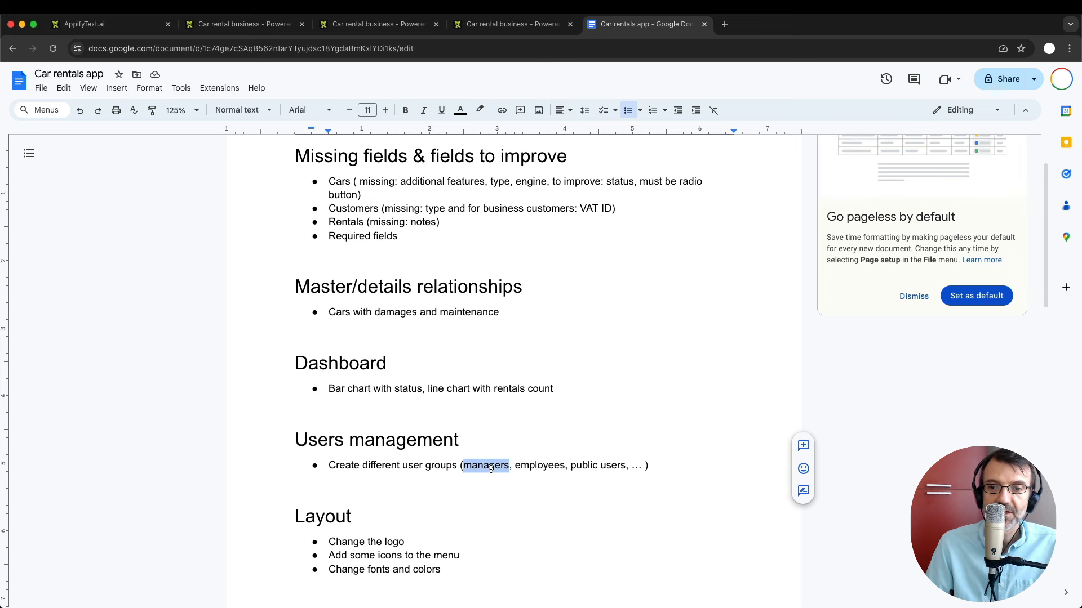
{"action": "key", "text": "super+Tab"}
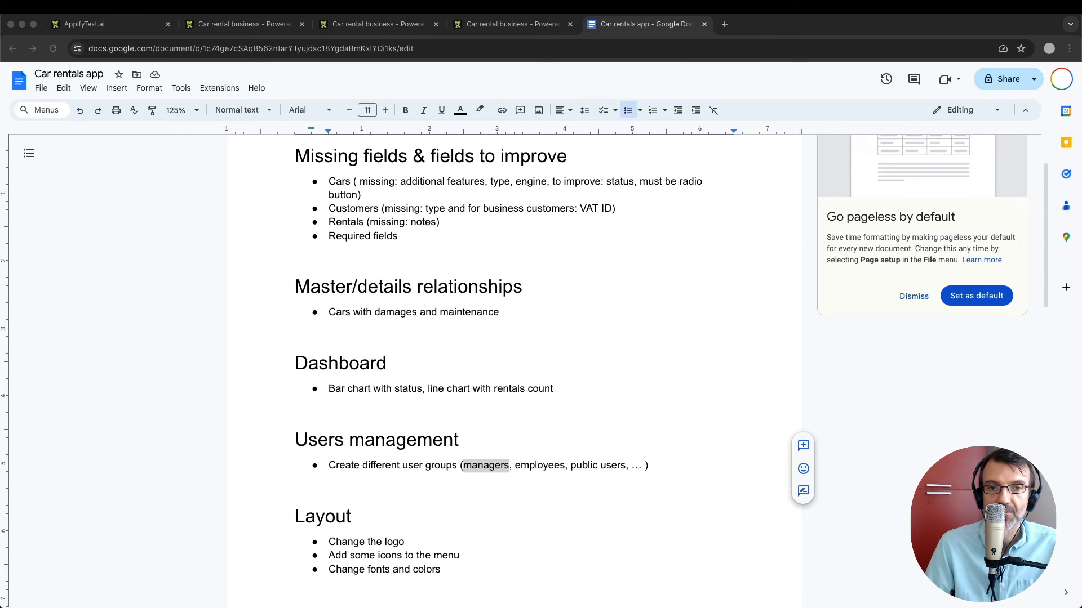
{"action": "left_click", "coordinate": [247, 24]}
Create a new user group named 'Managers'.
{"action": "left_click", "coordinate": [43, 490]}
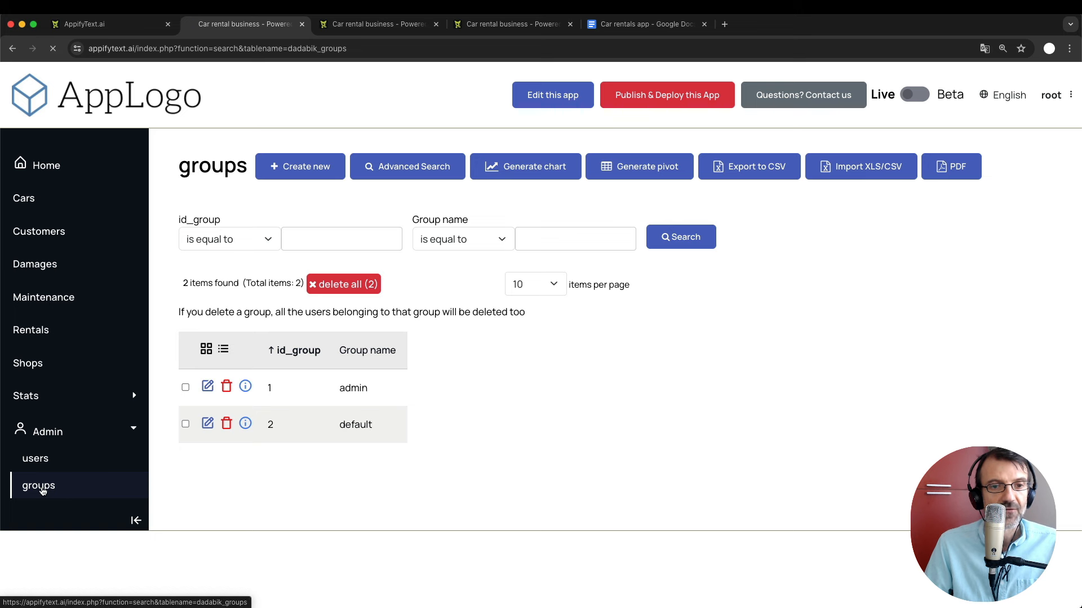
{"action": "left_click", "coordinate": [295, 168]}
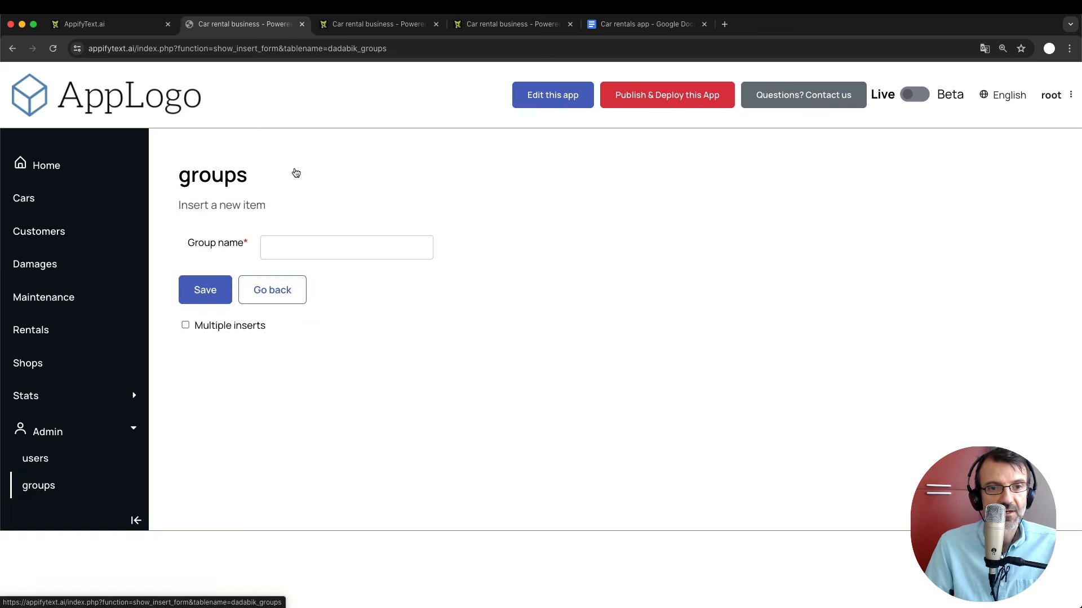
{"action": "left_click", "coordinate": [288, 257]}
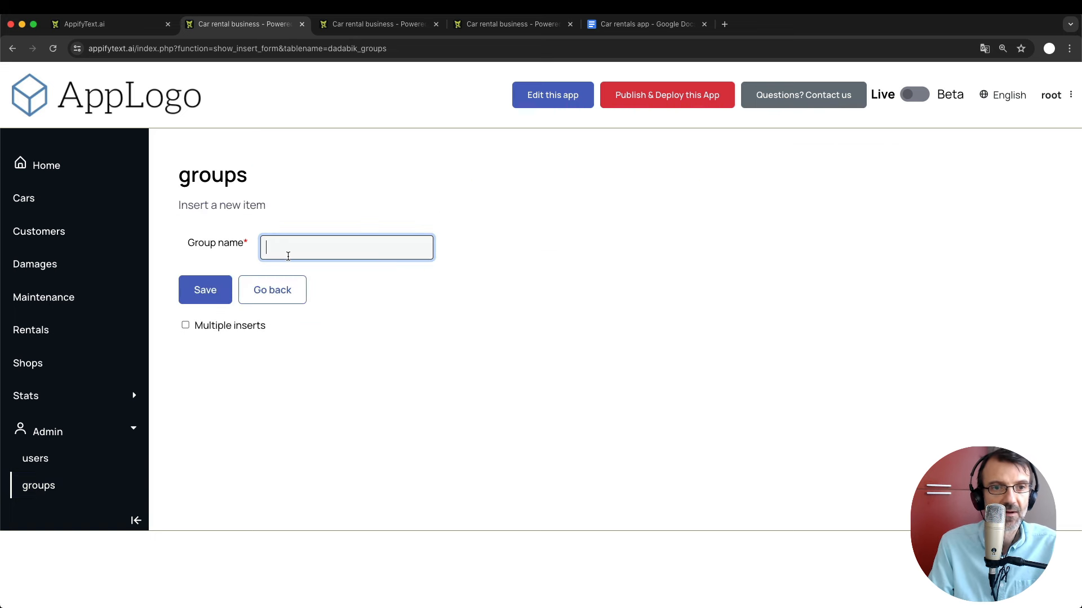
{"action": "type", "text": "Mana"}
{"action": "key", "text": "BackSpace"}
{"action": "key", "text": "BackSpace"}
{"action": "key", "text": "BackSpace"}
{"action": "key", "text": "BackSpace"}
{"action": "type", "text": "Mana"}
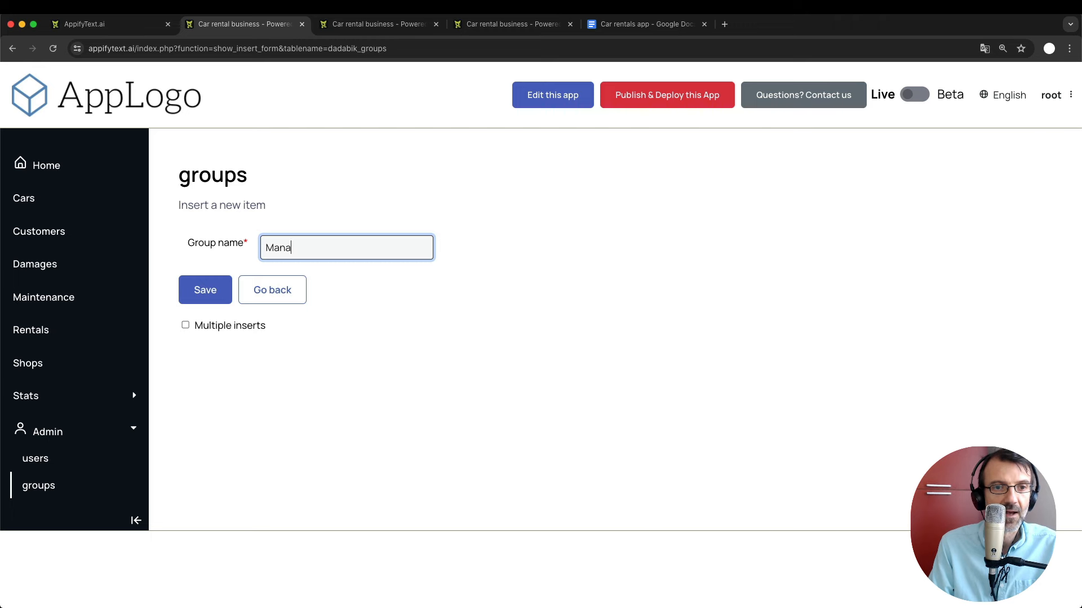
{"action": "type", "text": "gers"}
{"action": "key", "text": "Return"}
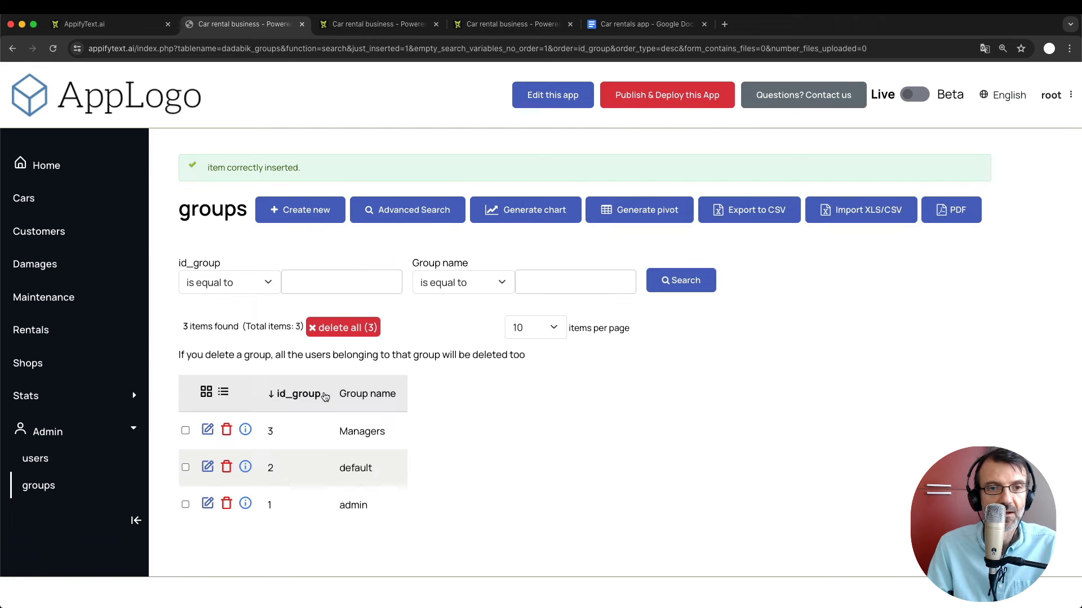
Create an 'Employees' user group and open the users list.
{"action": "left_click", "coordinate": [286, 210]}
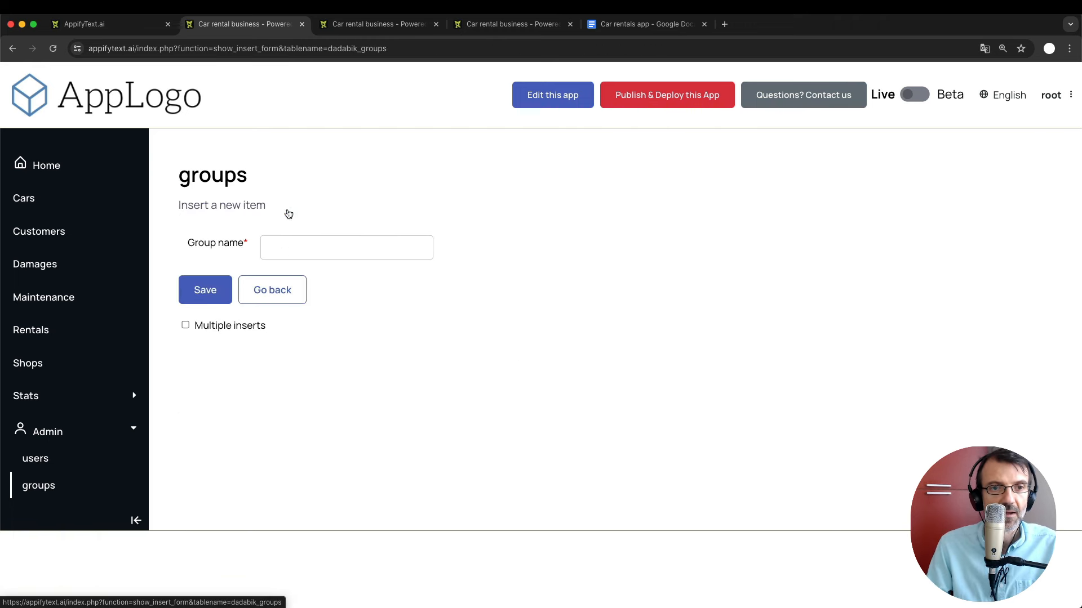
{"action": "left_click", "coordinate": [289, 250]}
{"action": "type", "text": "Emplo"}
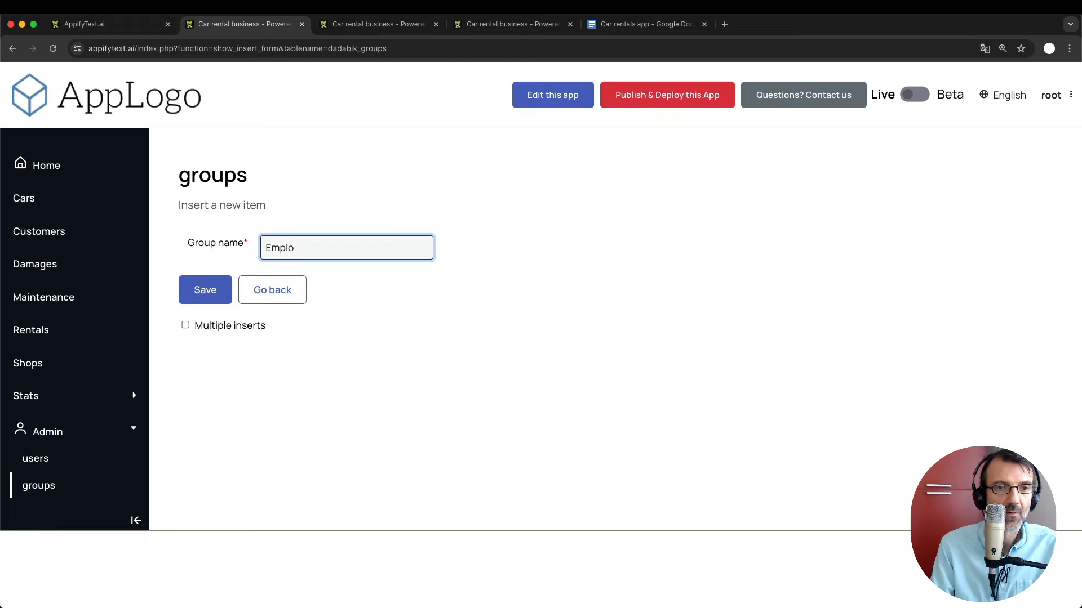
{"action": "type", "text": "yees"}
{"action": "key", "text": "Return"}
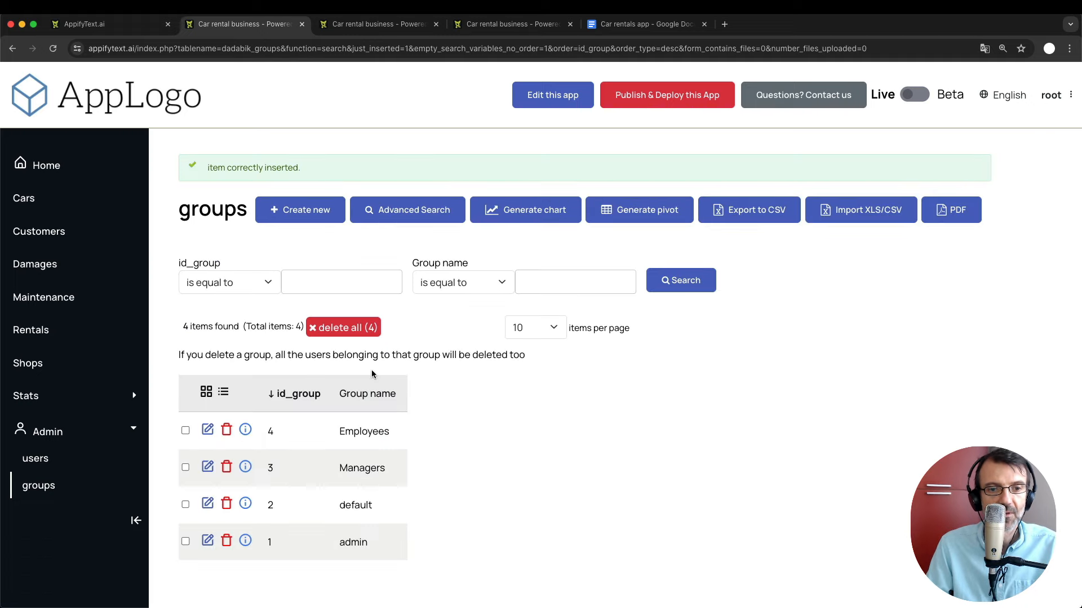
{"action": "left_click", "coordinate": [38, 459]}
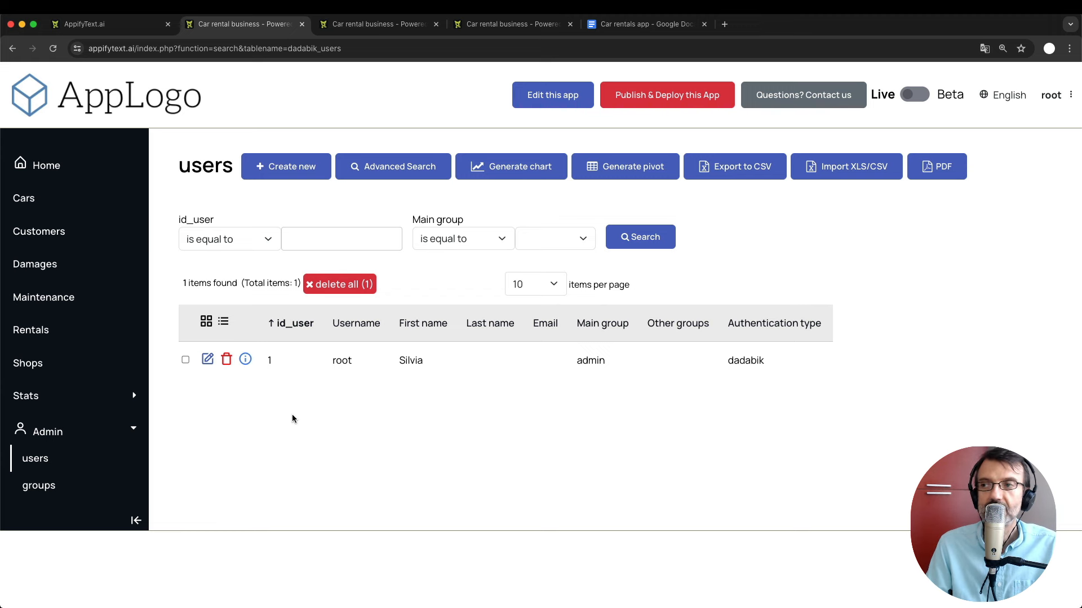
Create user 'bob' in the Managers main group with a password and no forced password change.
{"action": "left_click", "coordinate": [291, 177]}
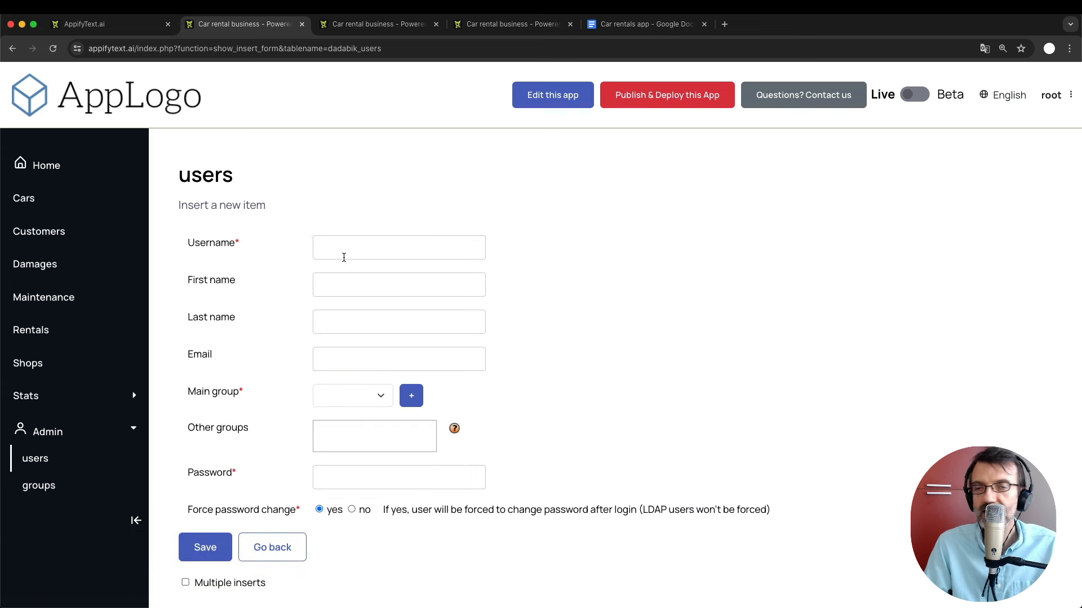
{"action": "left_click", "coordinate": [359, 244]}
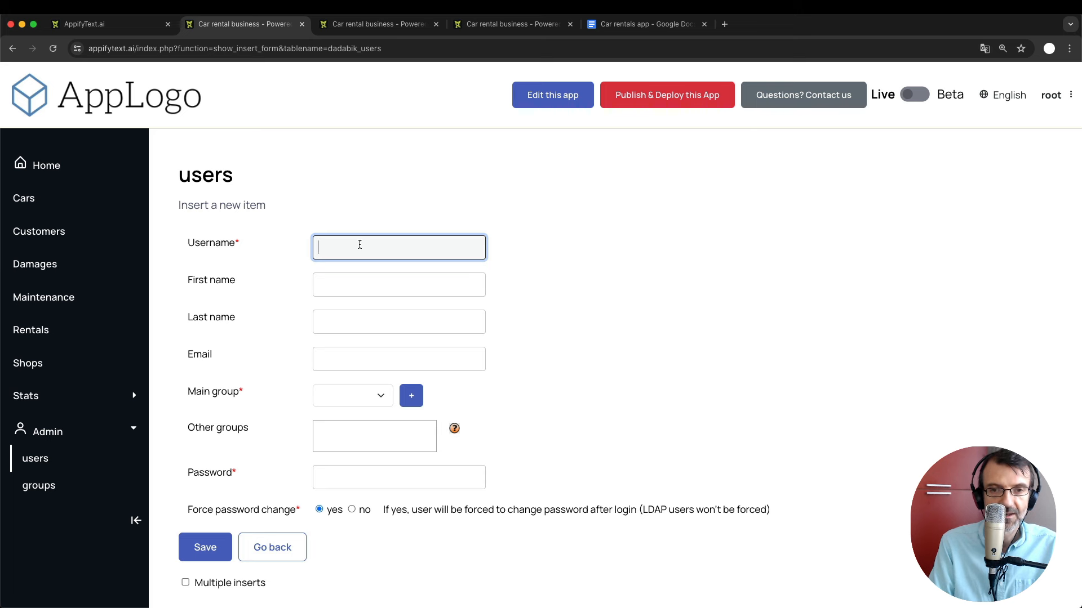
{"action": "type", "text": "bob"}
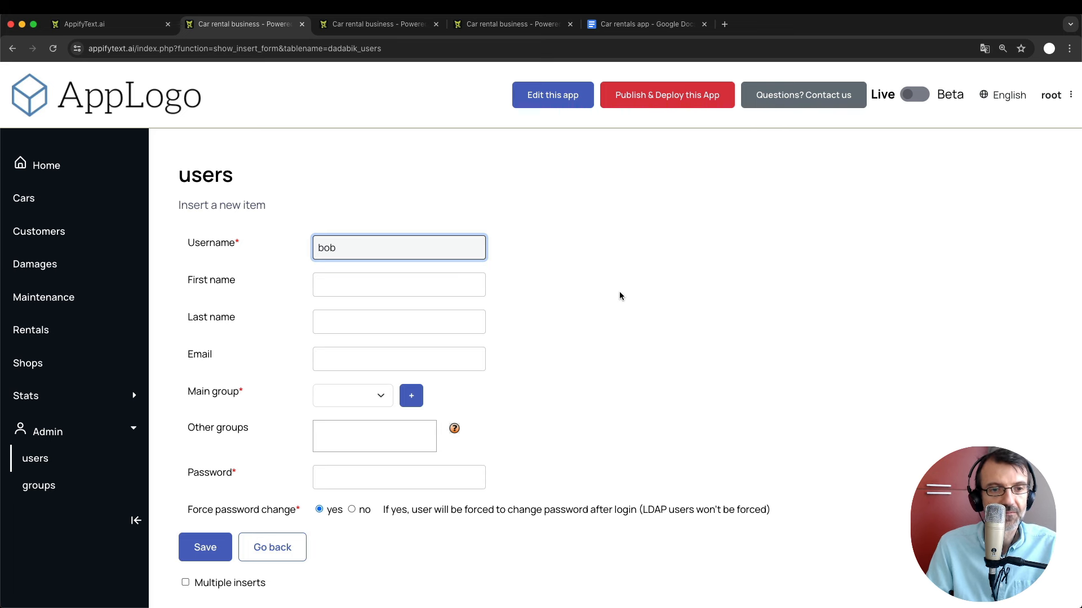
{"action": "left_click", "coordinate": [332, 395]}
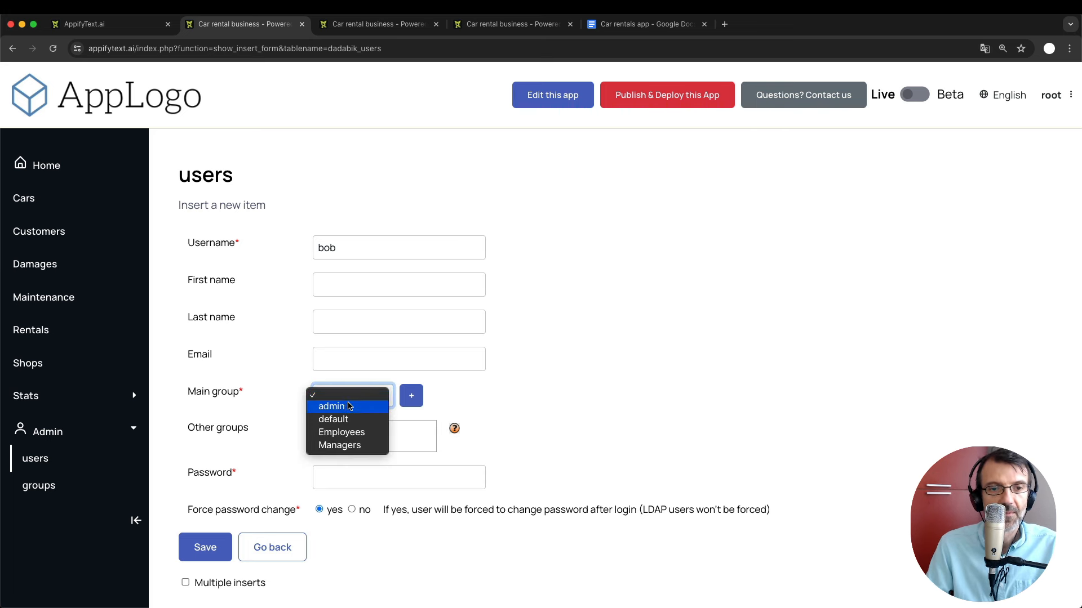
{"action": "left_click", "coordinate": [365, 446]}
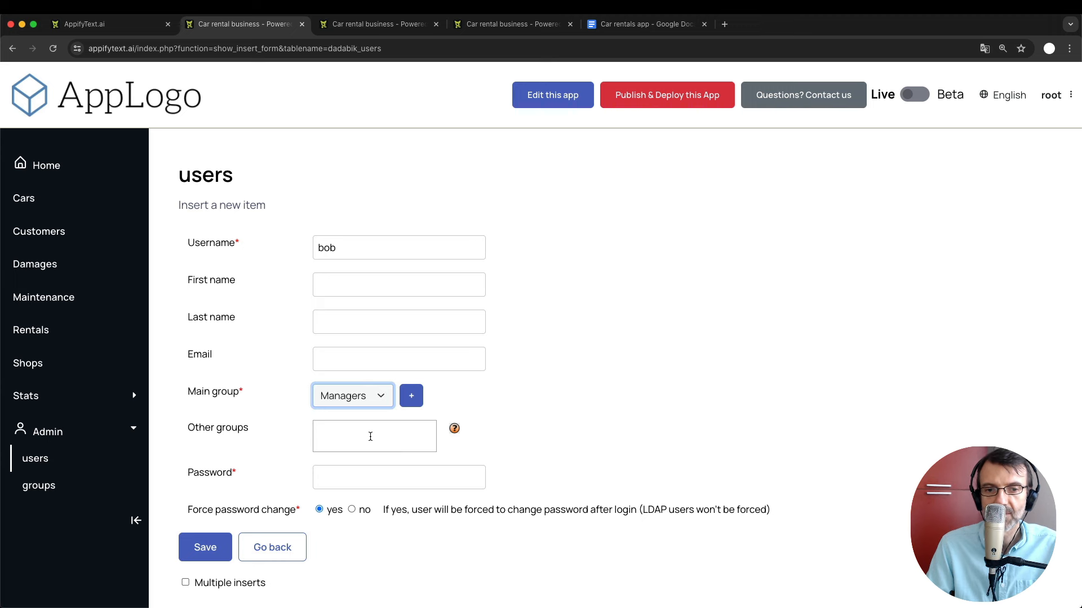
{"action": "scroll", "coordinate": [370, 437], "scroll_direction": "down", "scroll_amount": 1}
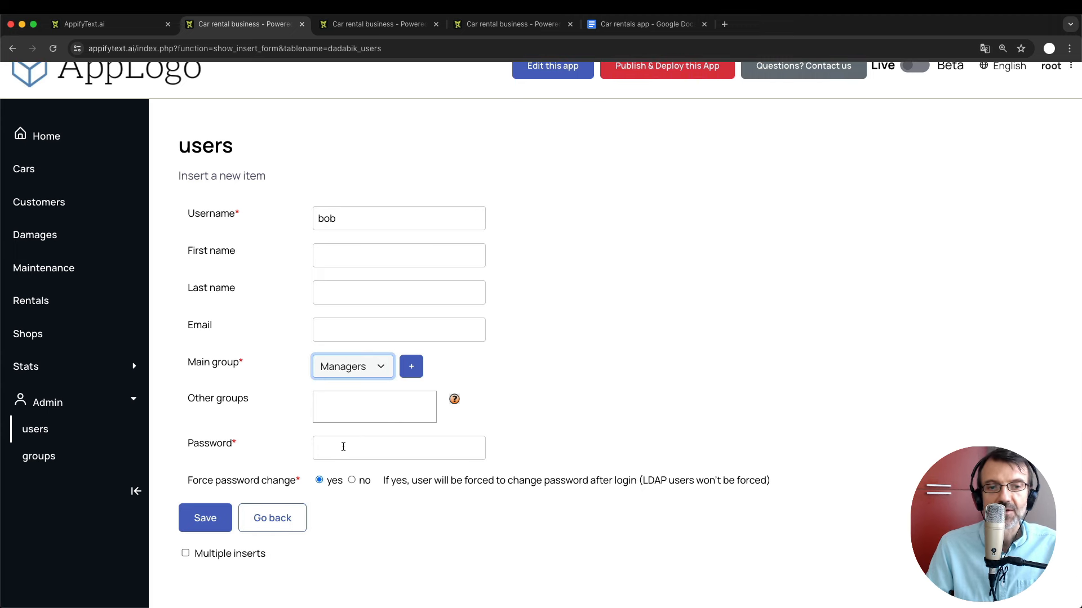
{"action": "left_click", "coordinate": [350, 447]}
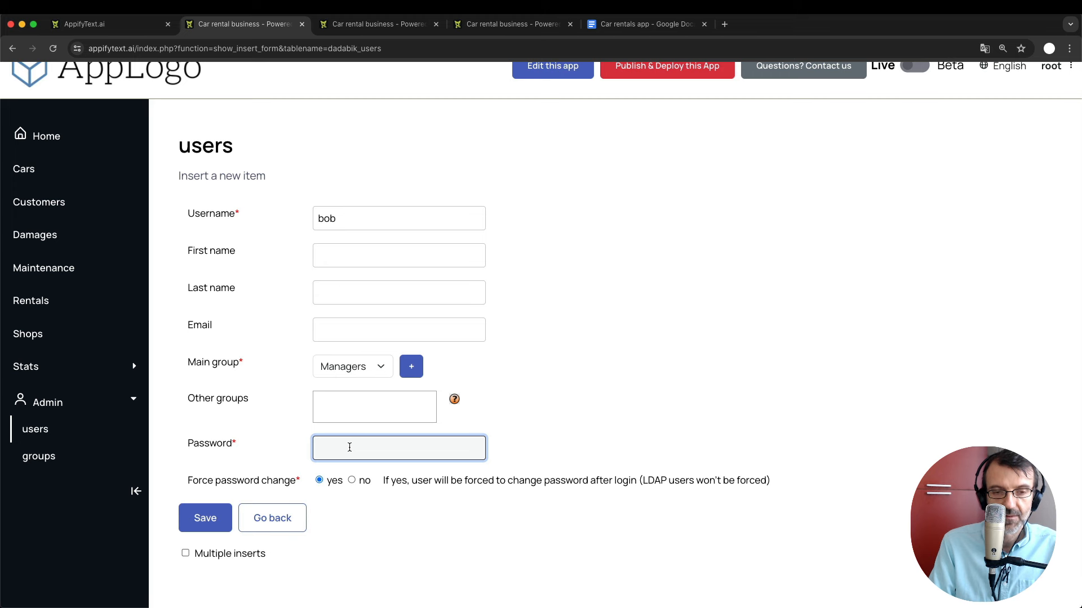
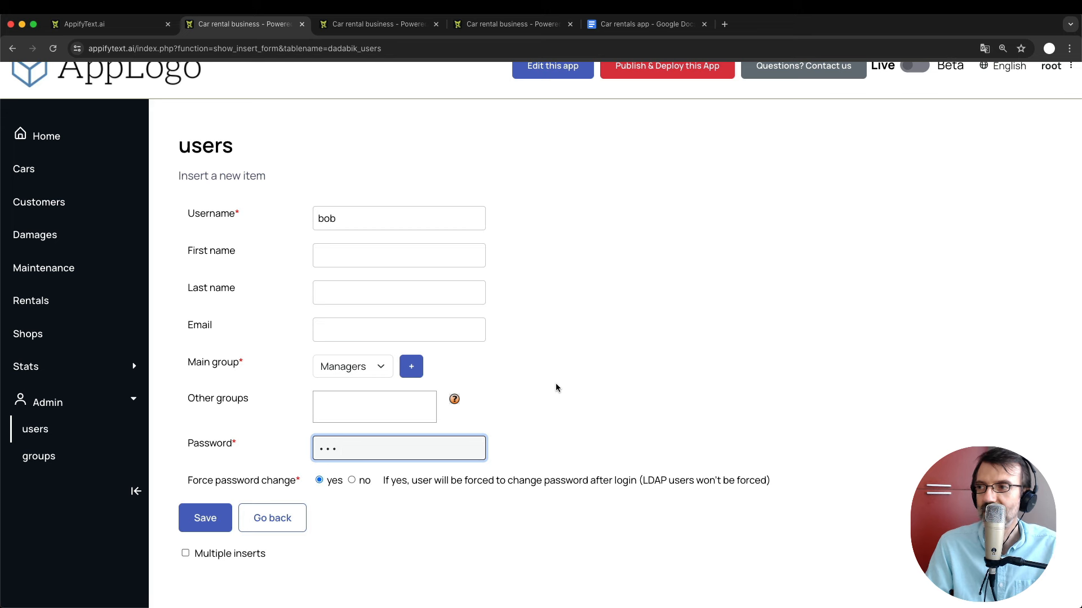
{"action": "left_click", "coordinate": [544, 352]}
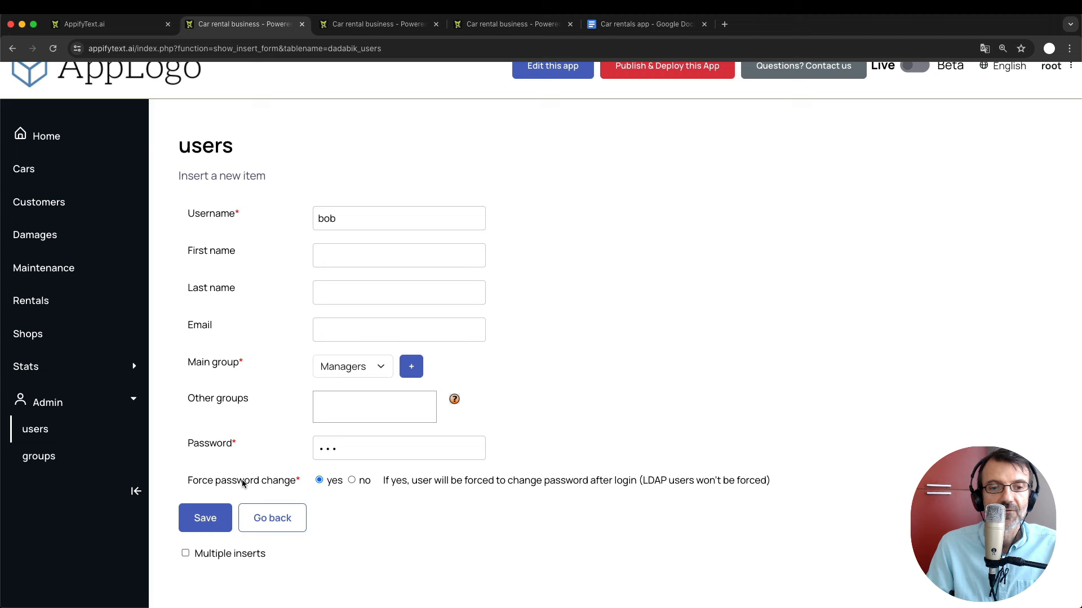
{"action": "scroll", "coordinate": [286, 482], "scroll_direction": "up", "scroll_amount": 1}
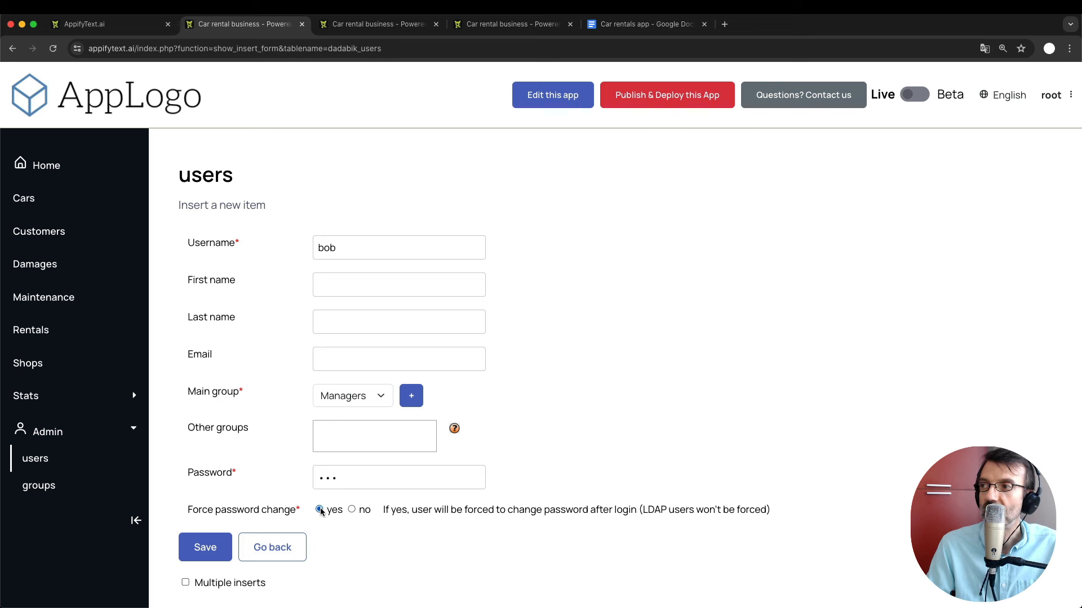
{"action": "left_click", "coordinate": [352, 510]}
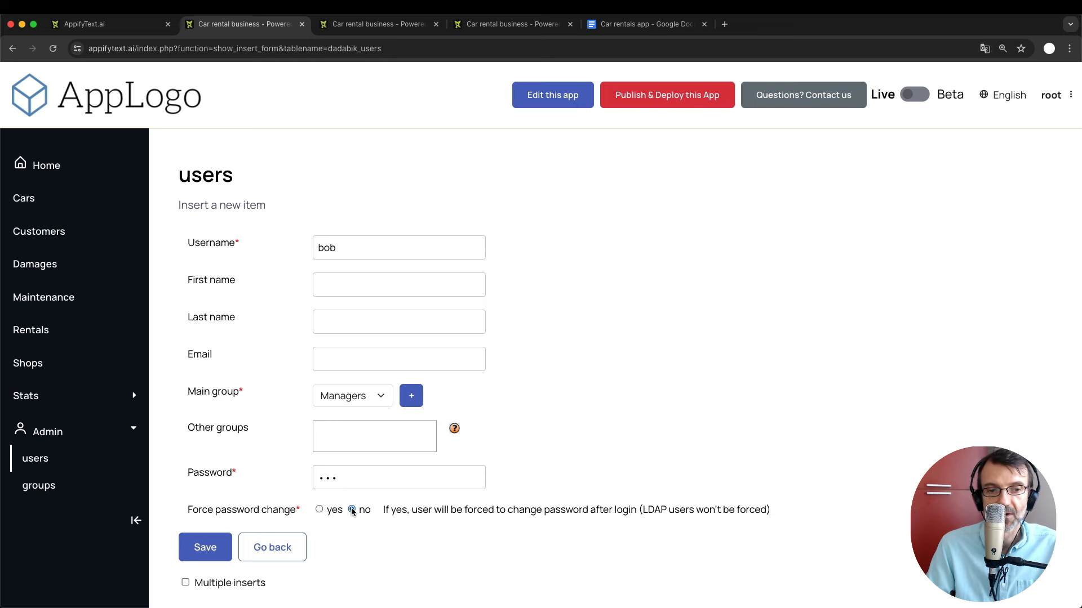
{"action": "left_click", "coordinate": [205, 547]}
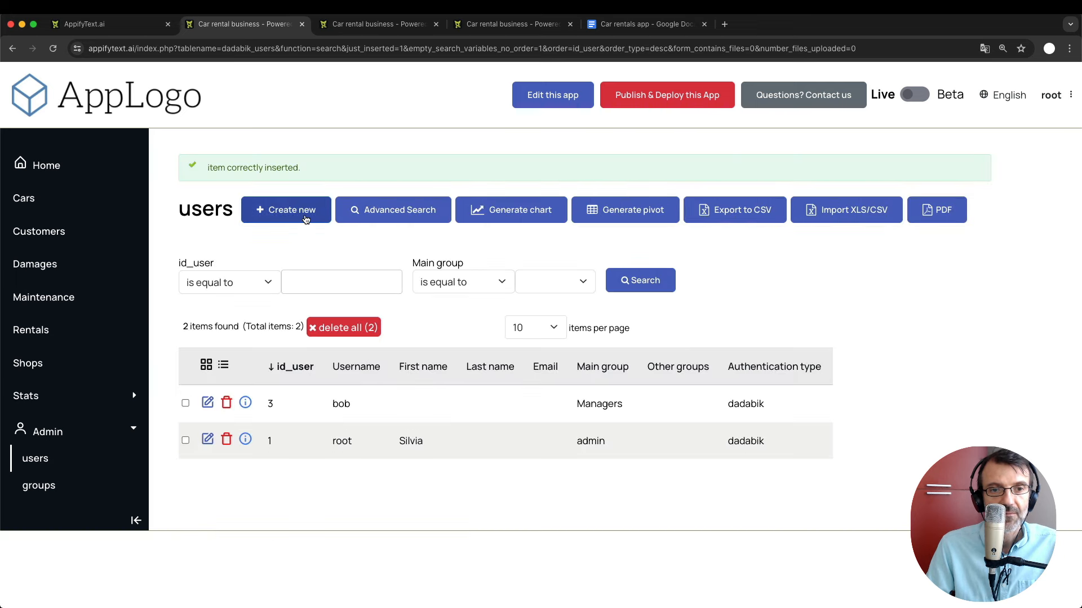
Create user 'alice' in the Employees main group without forced password change, dismissing the compromised-password warning.
{"action": "left_click", "coordinate": [306, 219]}
{"action": "left_click", "coordinate": [355, 241]}
{"action": "type", "text": "a"}
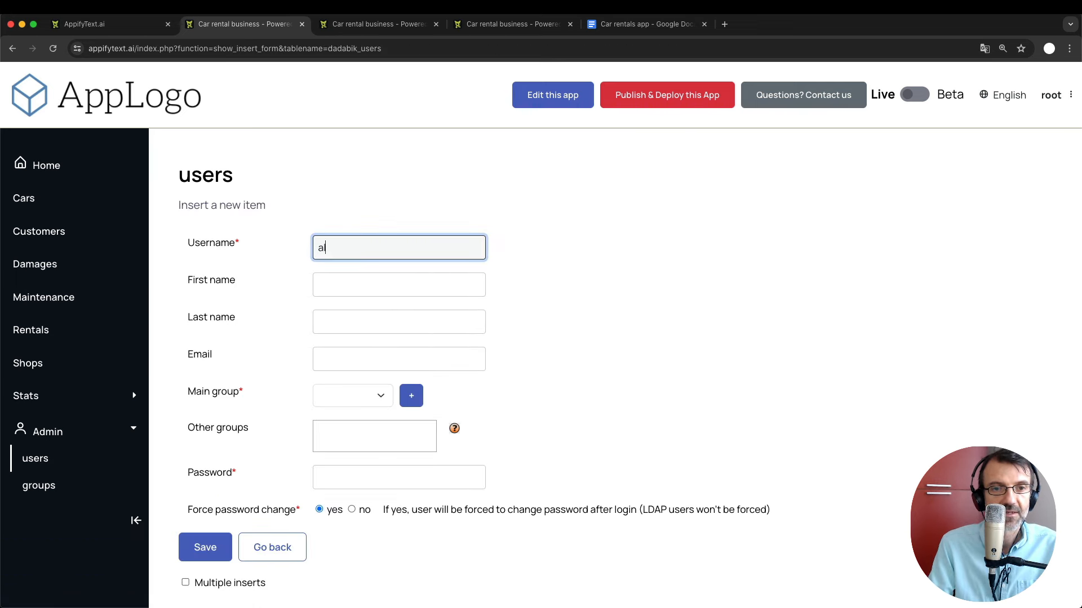
{"action": "type", "text": "lice"}
{"action": "left_click", "coordinate": [345, 395]}
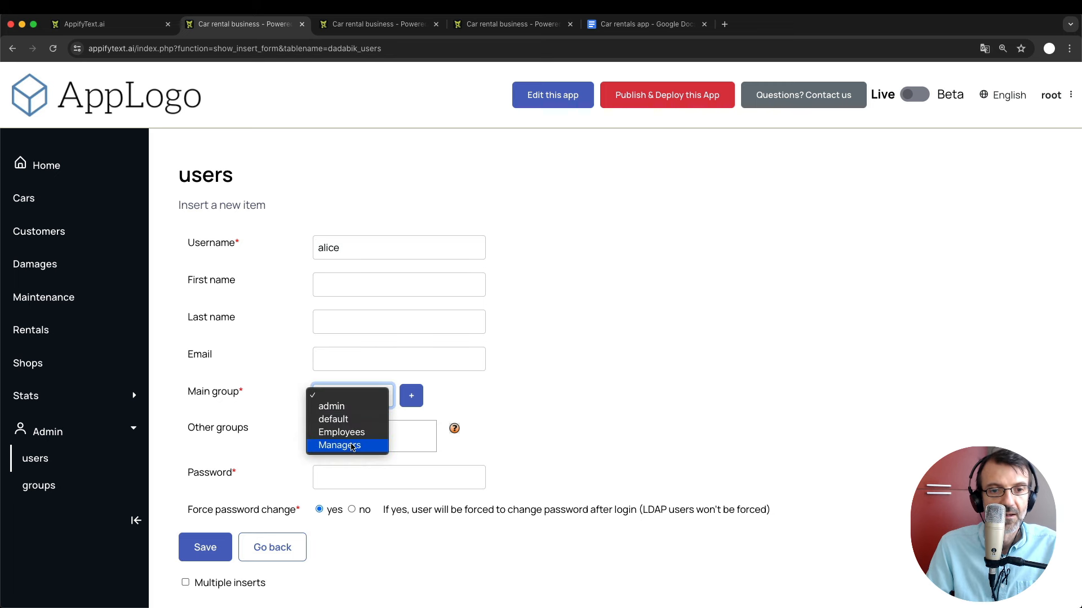
{"action": "left_click", "coordinate": [352, 433]}
{"action": "left_click", "coordinate": [344, 482]}
{"action": "type", "text": "•••••"}
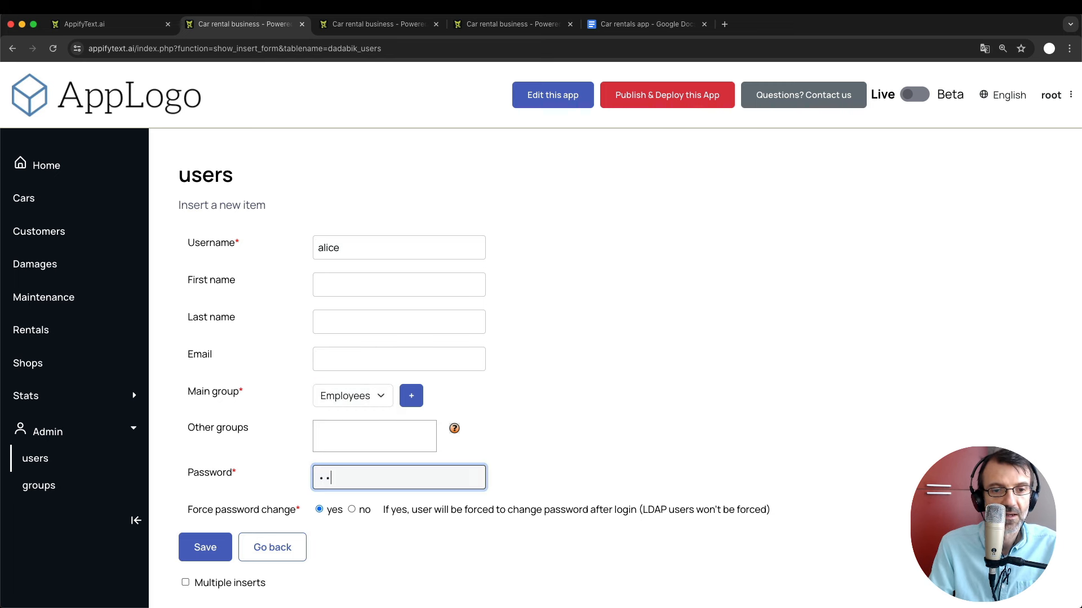
{"action": "left_click", "coordinate": [352, 510]}
{"action": "left_click", "coordinate": [216, 551]}
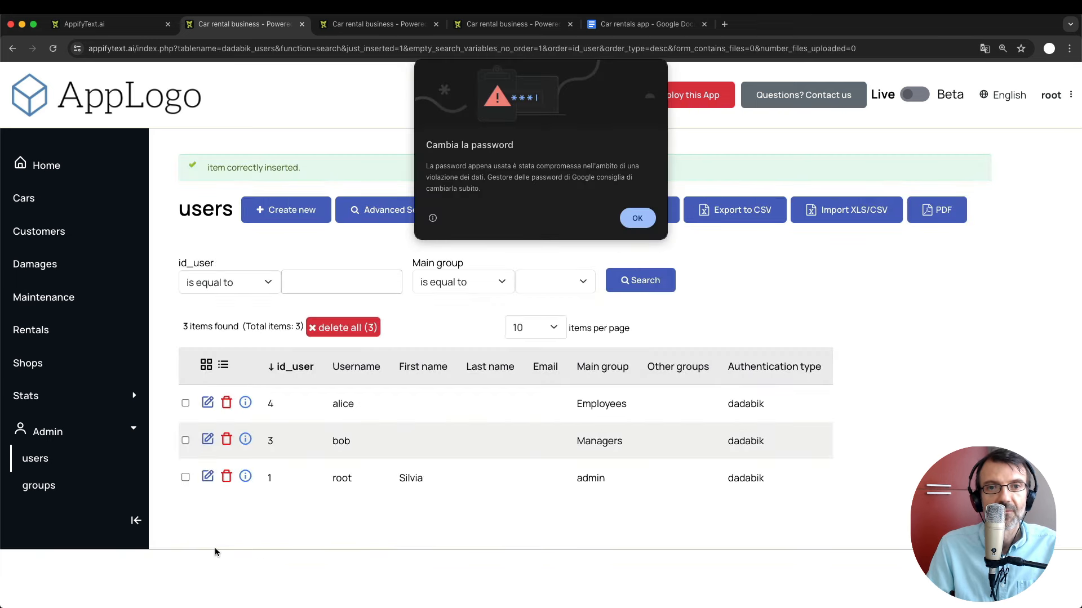
{"action": "left_click", "coordinate": [636, 219]}
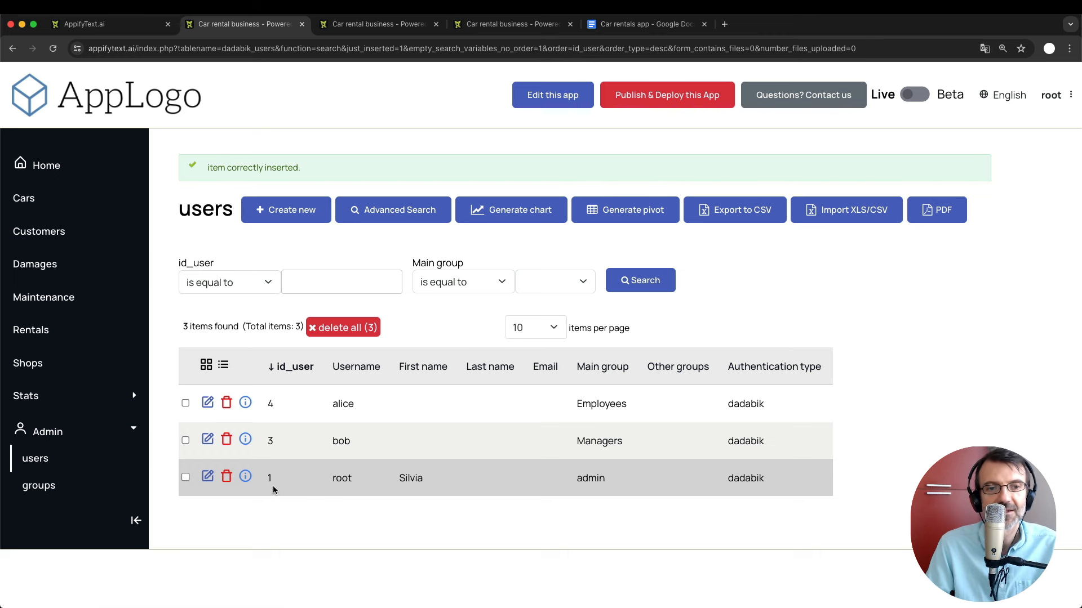
Save a new password for alice, then return to the admin area's Custom Pages list.
{"action": "left_click", "coordinate": [208, 407]}
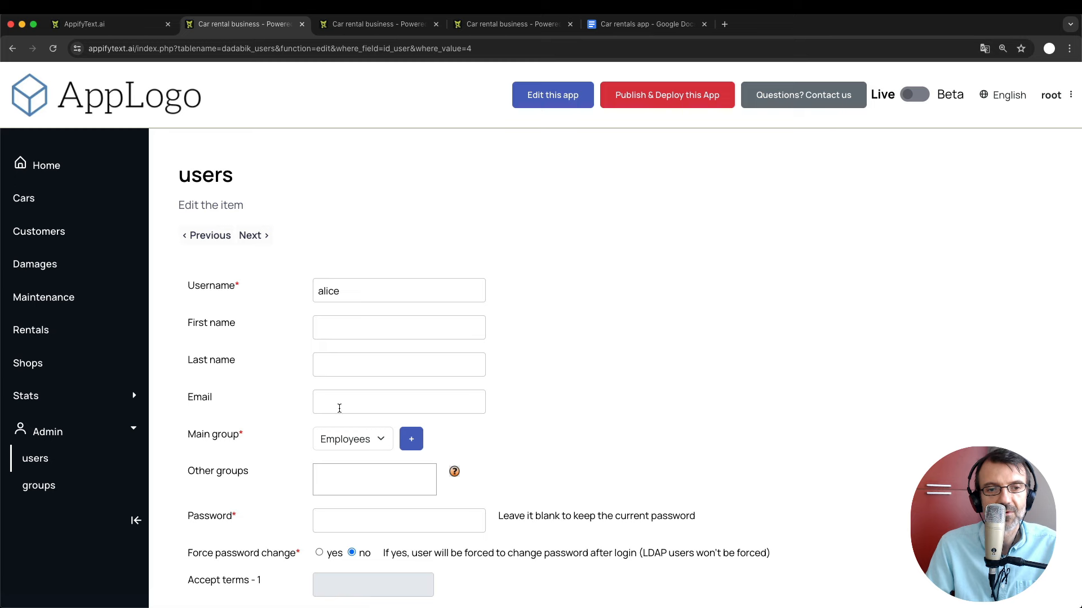
{"action": "scroll", "coordinate": [362, 449], "scroll_direction": "down", "scroll_amount": 2}
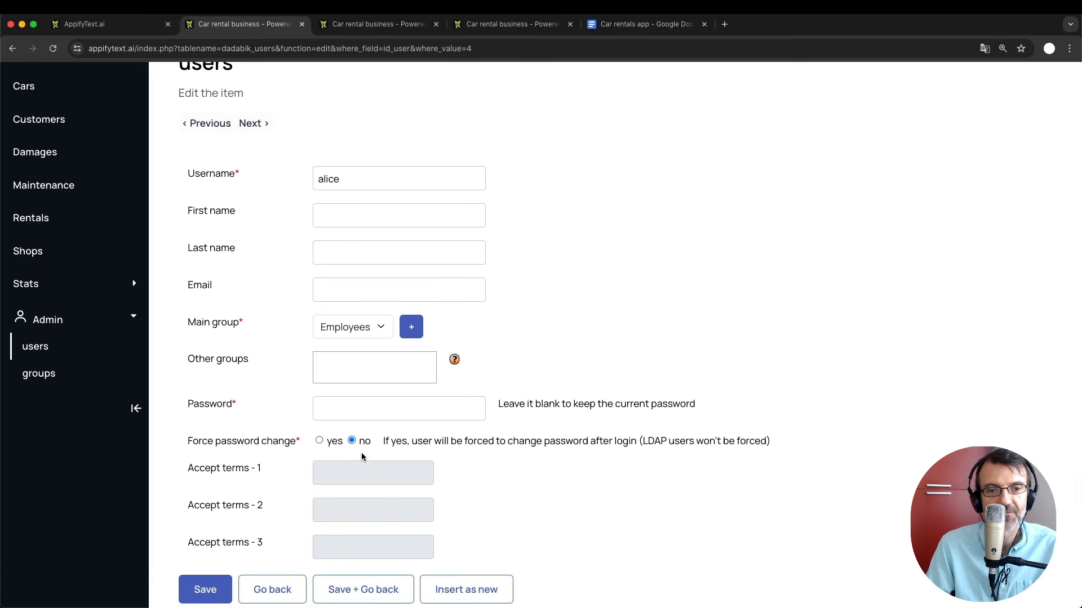
{"action": "scroll", "coordinate": [361, 452], "scroll_direction": "up", "scroll_amount": 2}
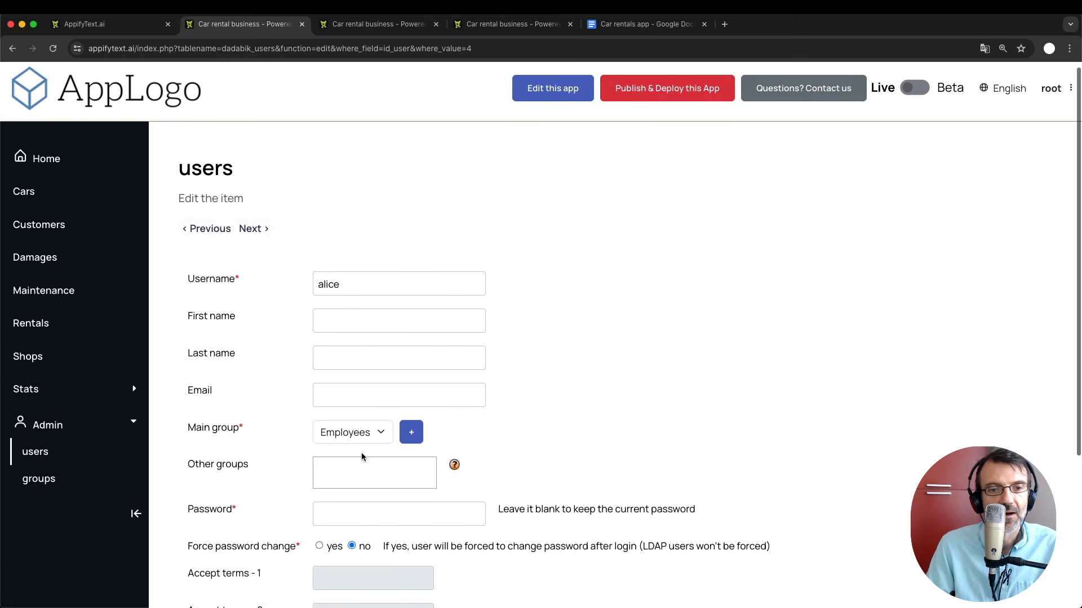
{"action": "left_click", "coordinate": [332, 517]}
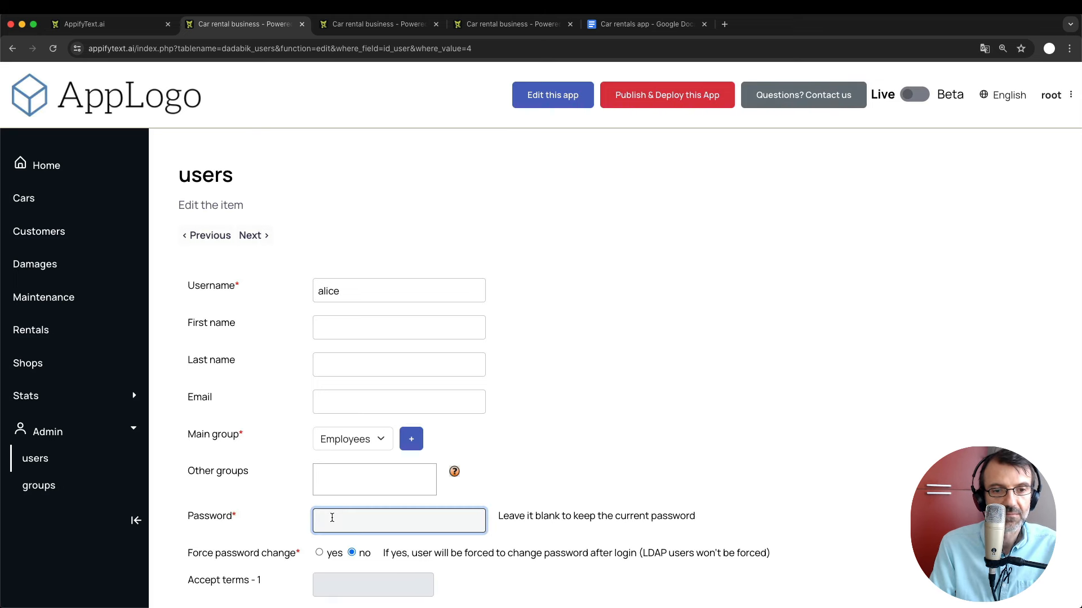
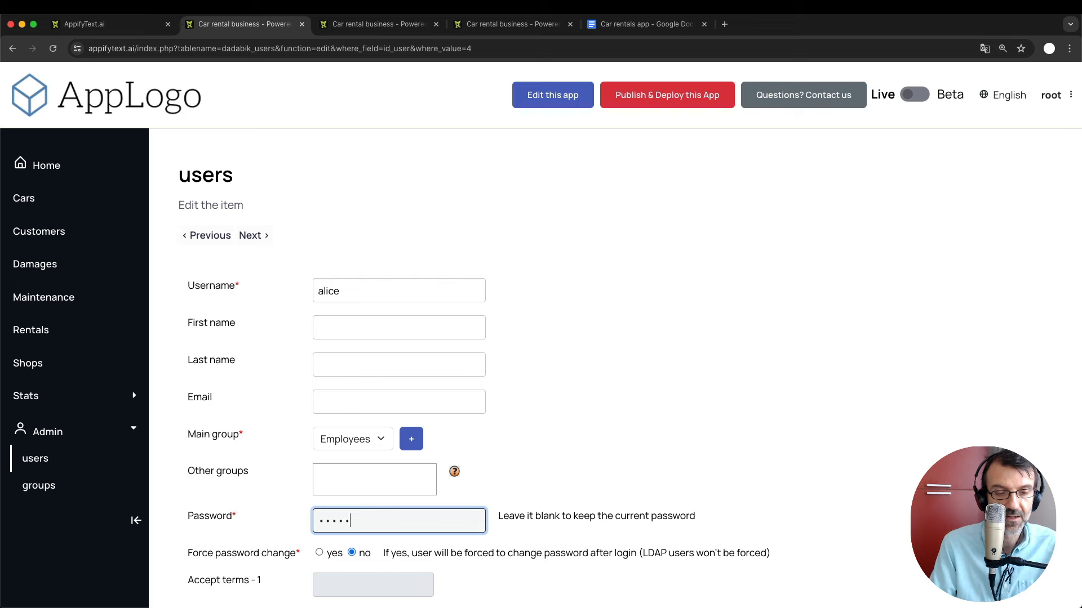
{"action": "scroll", "coordinate": [536, 251], "scroll_direction": "down", "scroll_amount": 4}
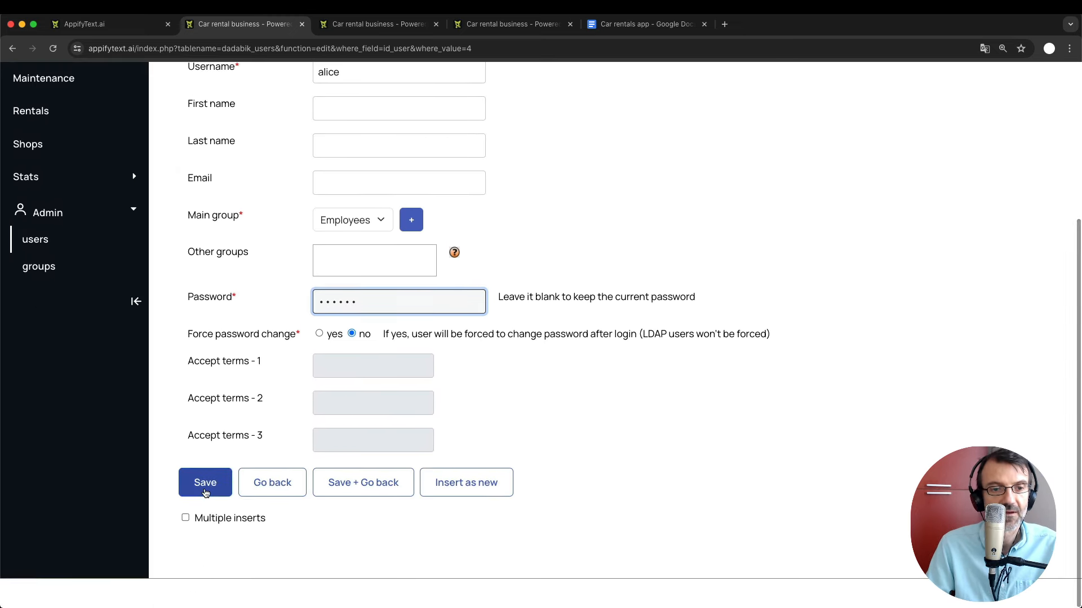
{"action": "left_click", "coordinate": [205, 483]}
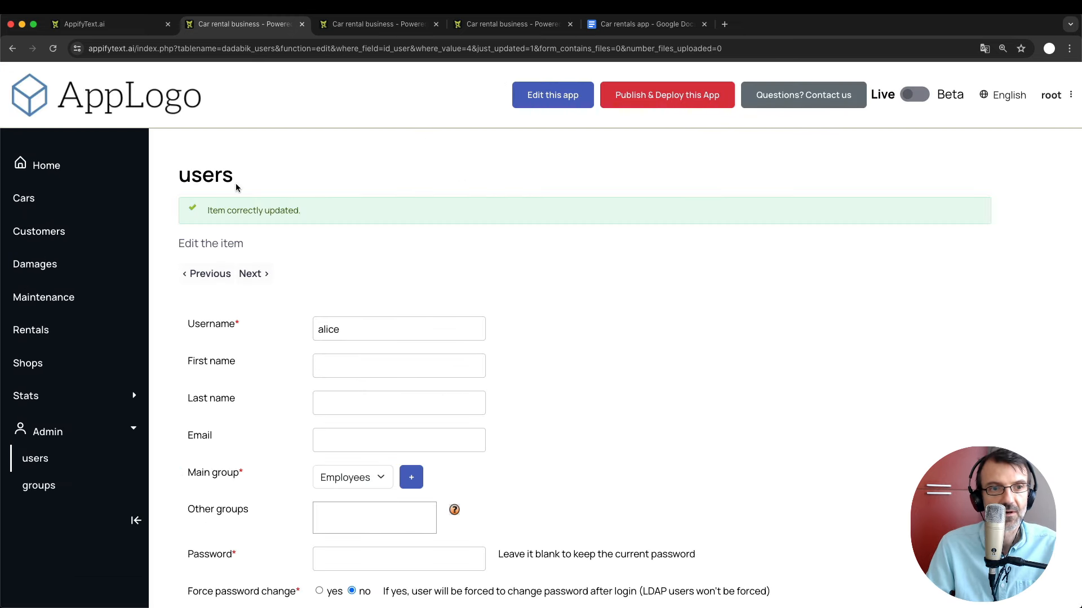
{"action": "left_click", "coordinate": [32, 468]}
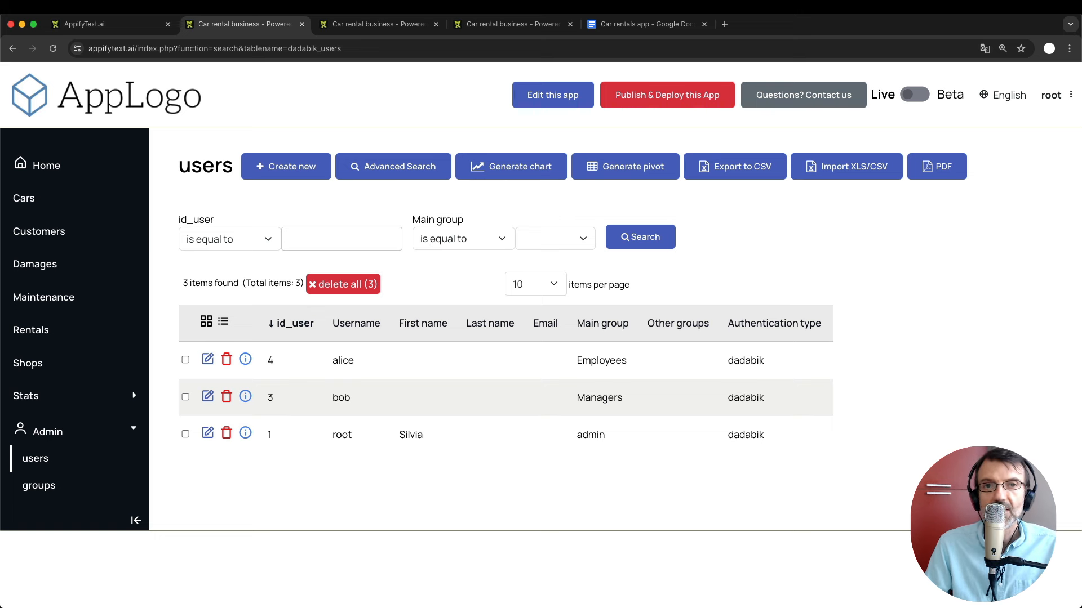
{"action": "left_click", "coordinate": [424, 25]}
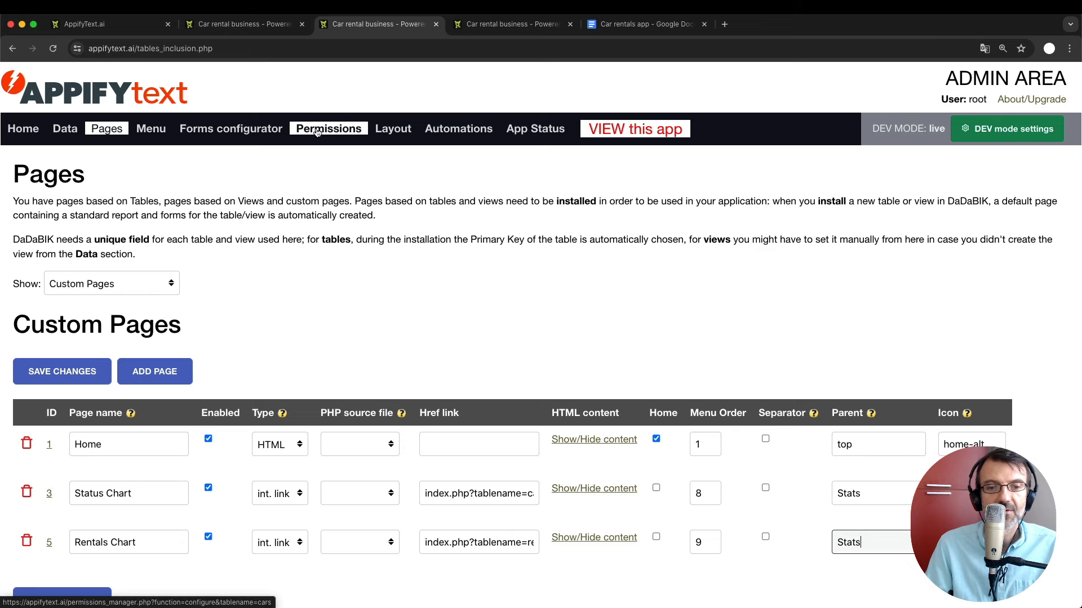
Show the permissions of the cars table for the Managers group.
{"action": "left_click", "coordinate": [324, 128]}
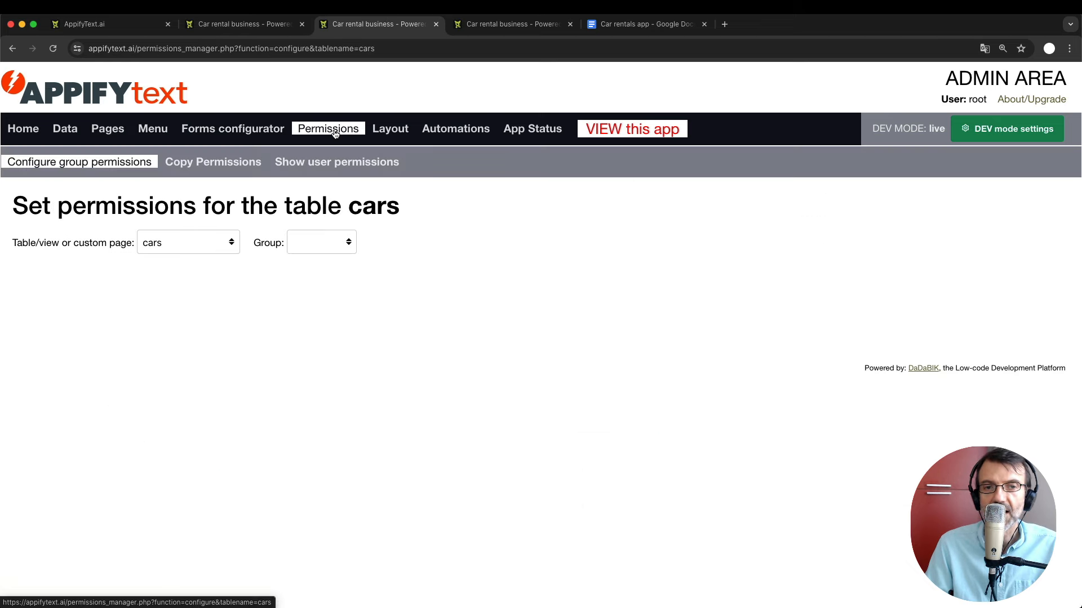
{"action": "left_click", "coordinate": [174, 242]}
{"action": "left_click", "coordinate": [320, 253]}
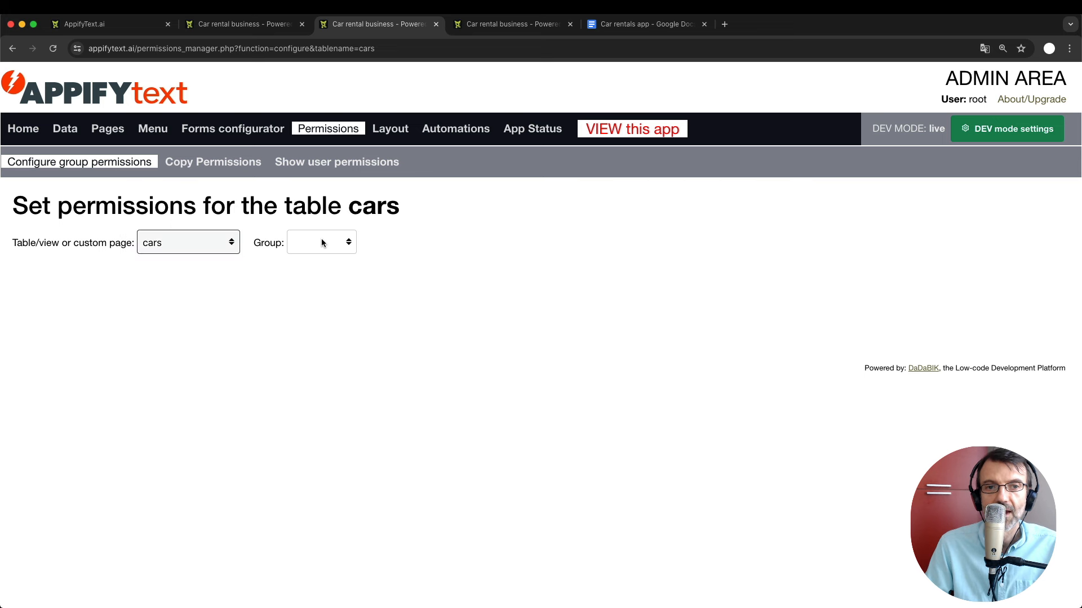
{"action": "left_click", "coordinate": [321, 240]}
{"action": "left_click", "coordinate": [410, 275]}
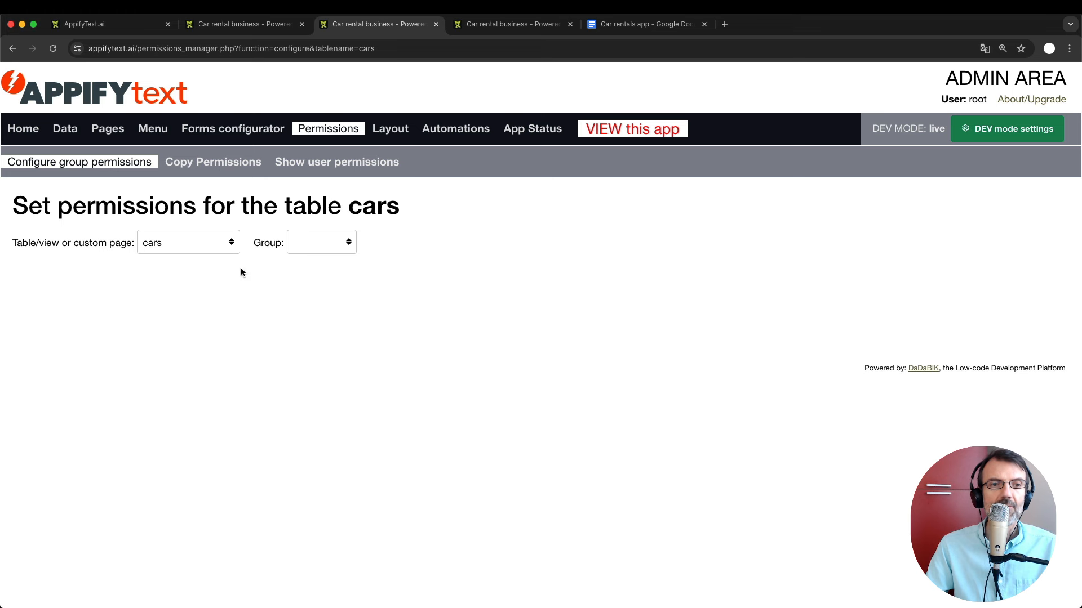
{"action": "left_click", "coordinate": [313, 242]}
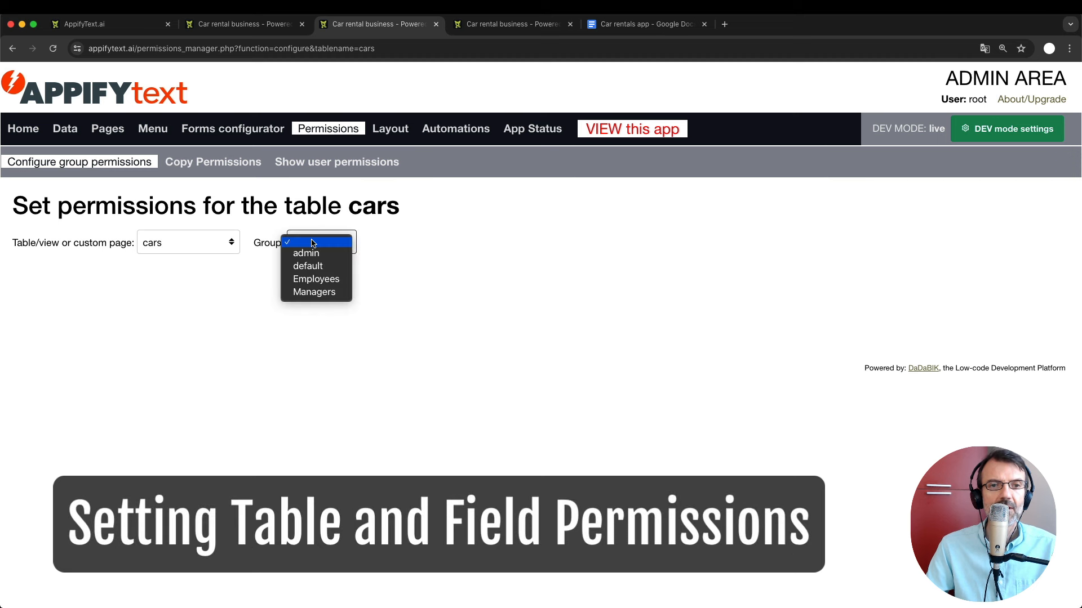
{"action": "left_click", "coordinate": [332, 292]}
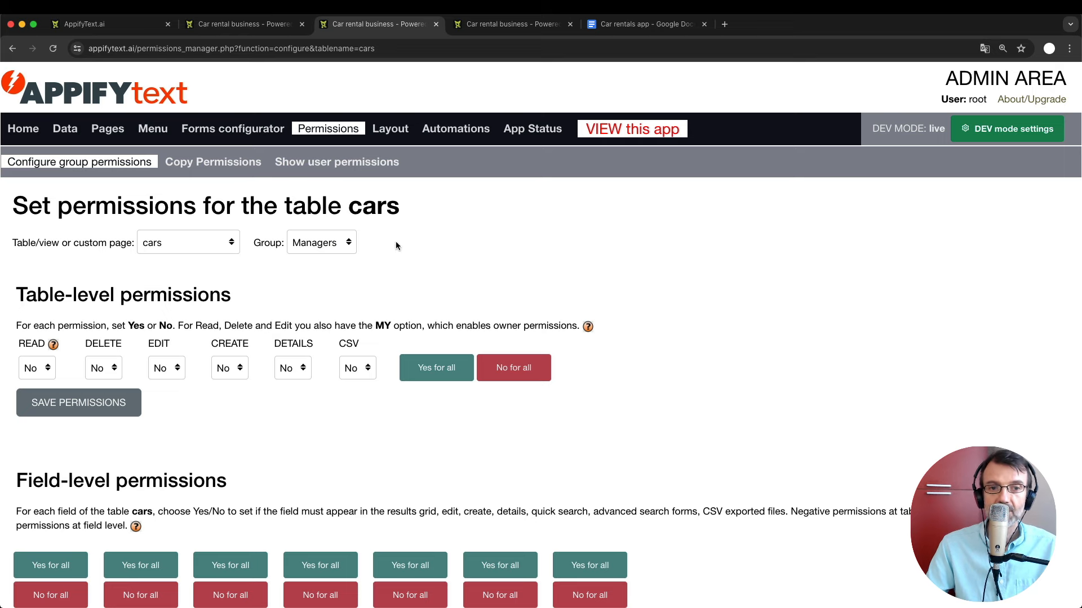
Set the Managers' table-level CREATE permission on cars to Yes.
{"action": "scroll", "coordinate": [198, 404], "scroll_direction": "down", "scroll_amount": 4}
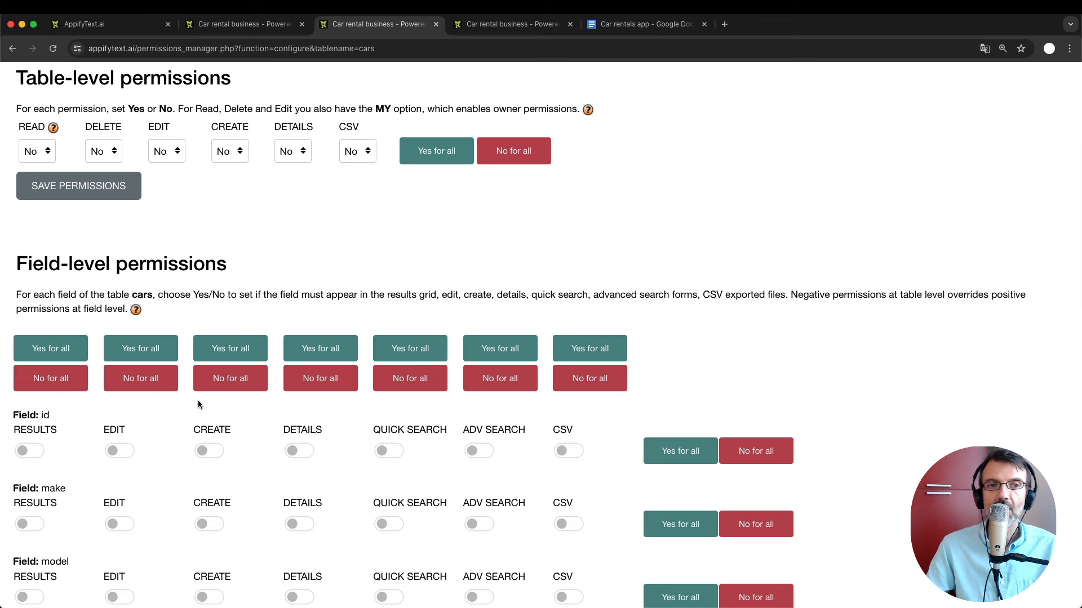
{"action": "scroll", "coordinate": [171, 413], "scroll_direction": "up", "scroll_amount": 3}
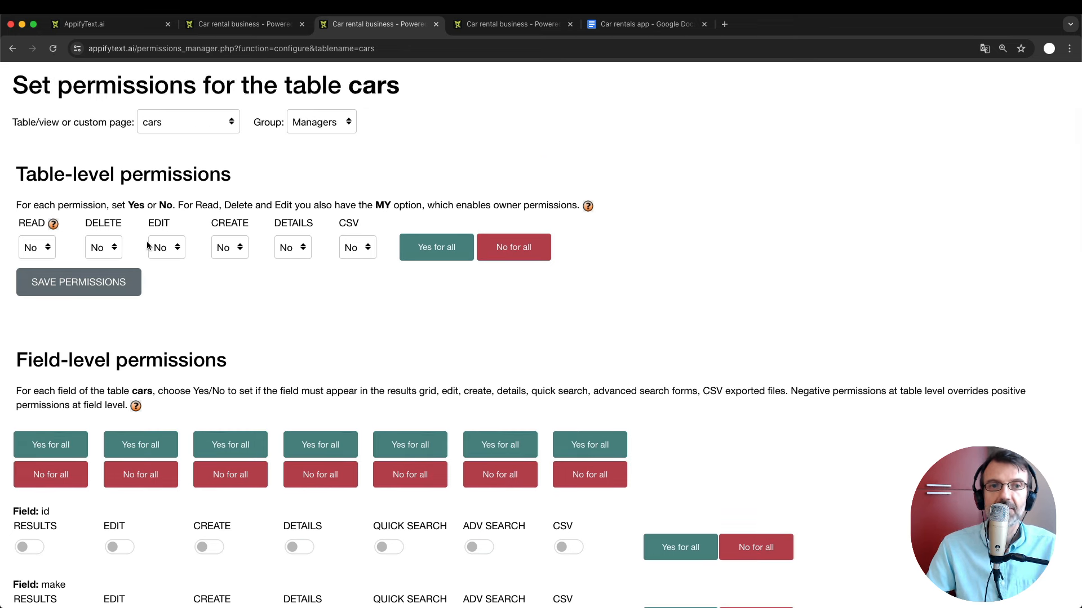
{"action": "left_click", "coordinate": [231, 248]}
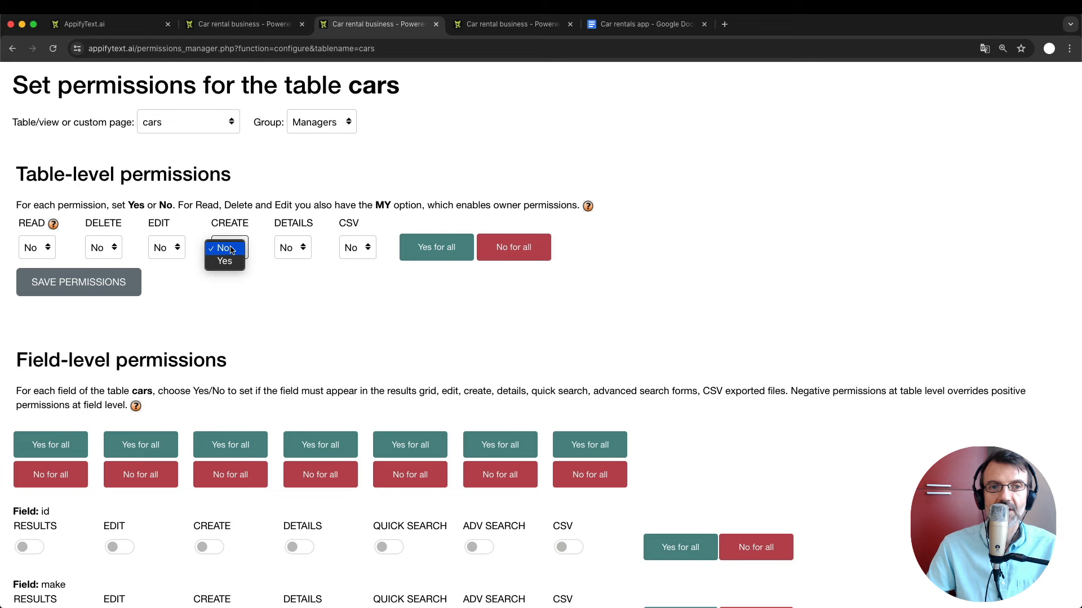
{"action": "left_click", "coordinate": [232, 261]}
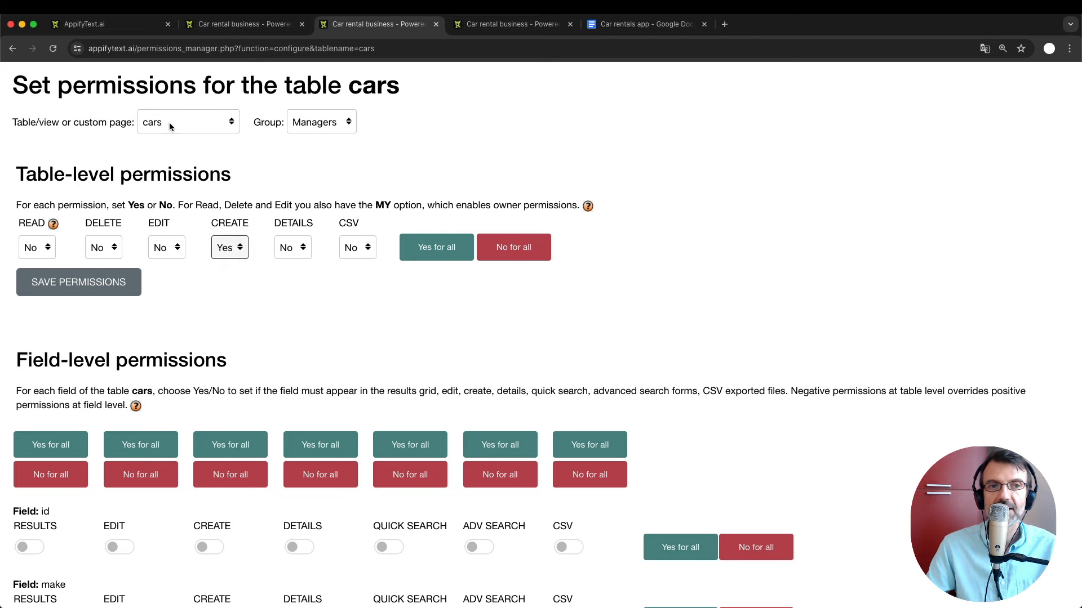
Turn on field-level CREATE for the make, model and status fields.
{"action": "scroll", "coordinate": [238, 310], "scroll_direction": "down", "scroll_amount": 5}
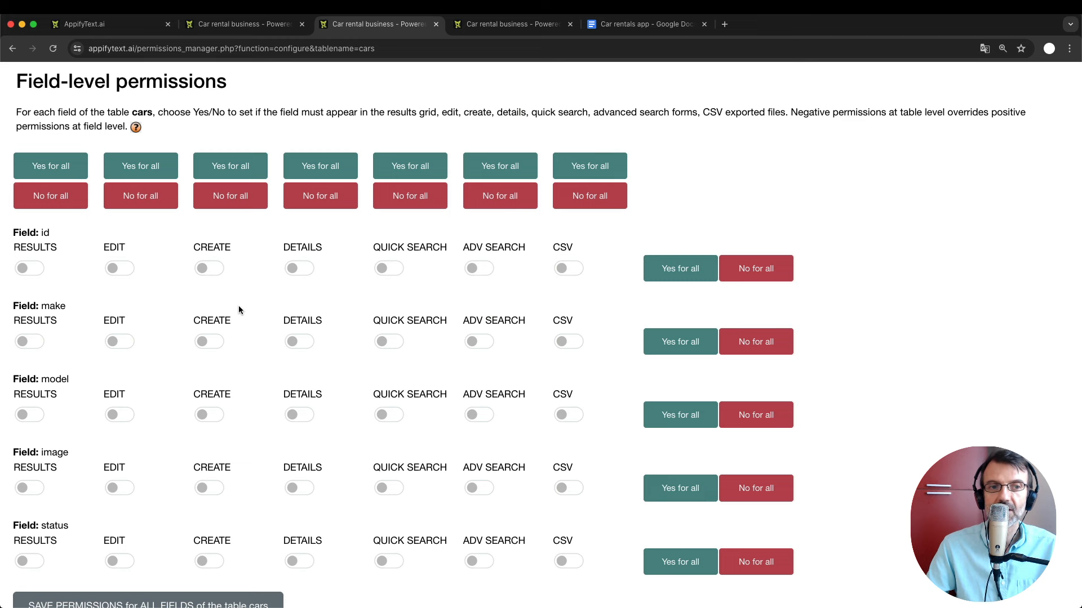
{"action": "scroll", "coordinate": [238, 307], "scroll_direction": "down", "scroll_amount": 1}
{"action": "scroll", "coordinate": [238, 307], "scroll_direction": "down", "scroll_amount": 2}
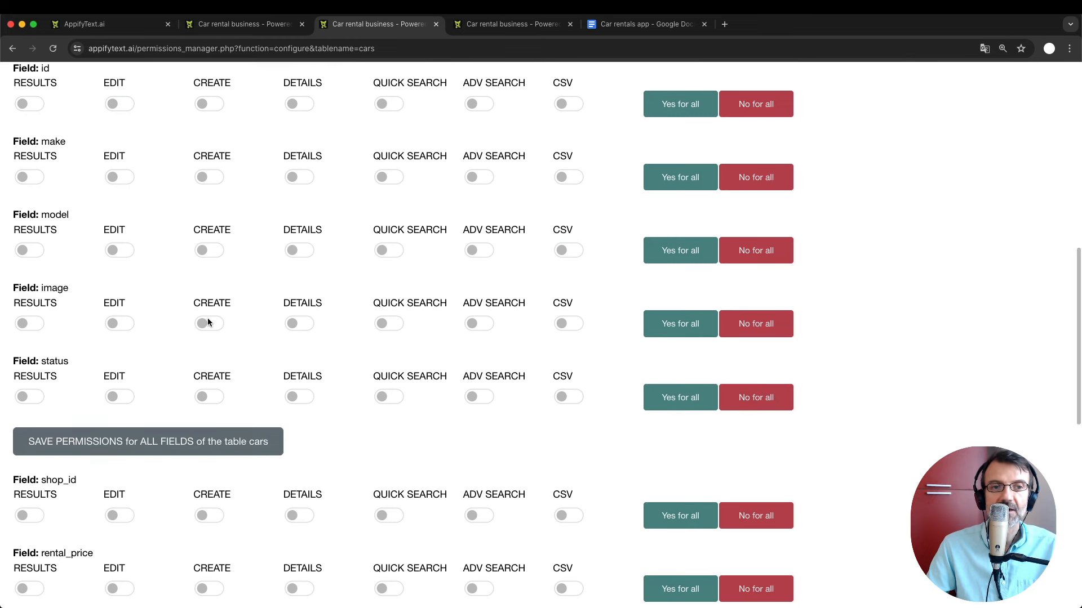
{"action": "scroll", "coordinate": [214, 318], "scroll_direction": "up", "scroll_amount": 1}
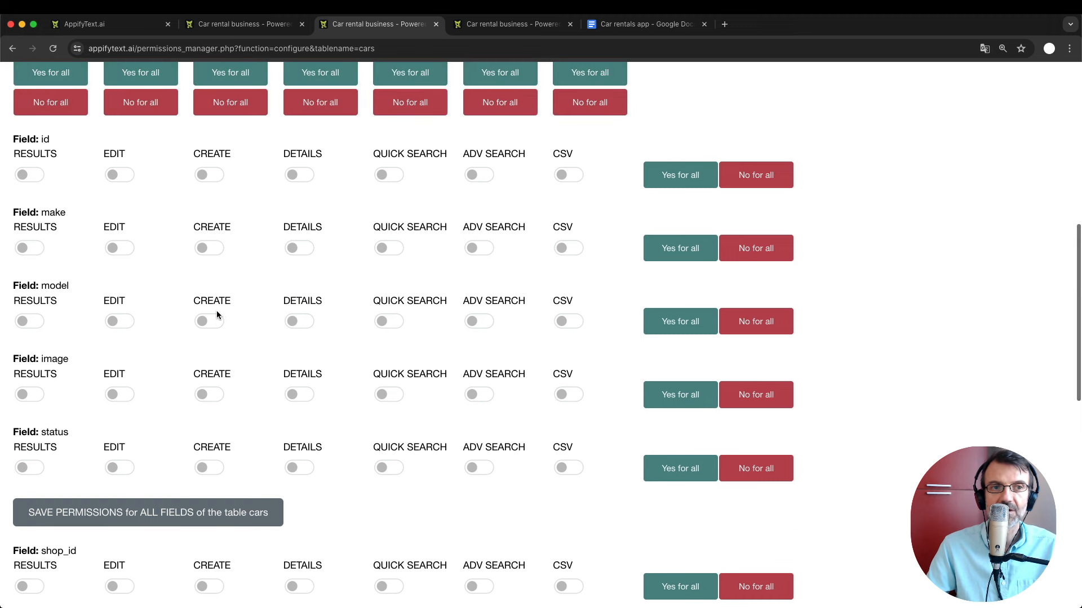
{"action": "left_click", "coordinate": [214, 248]}
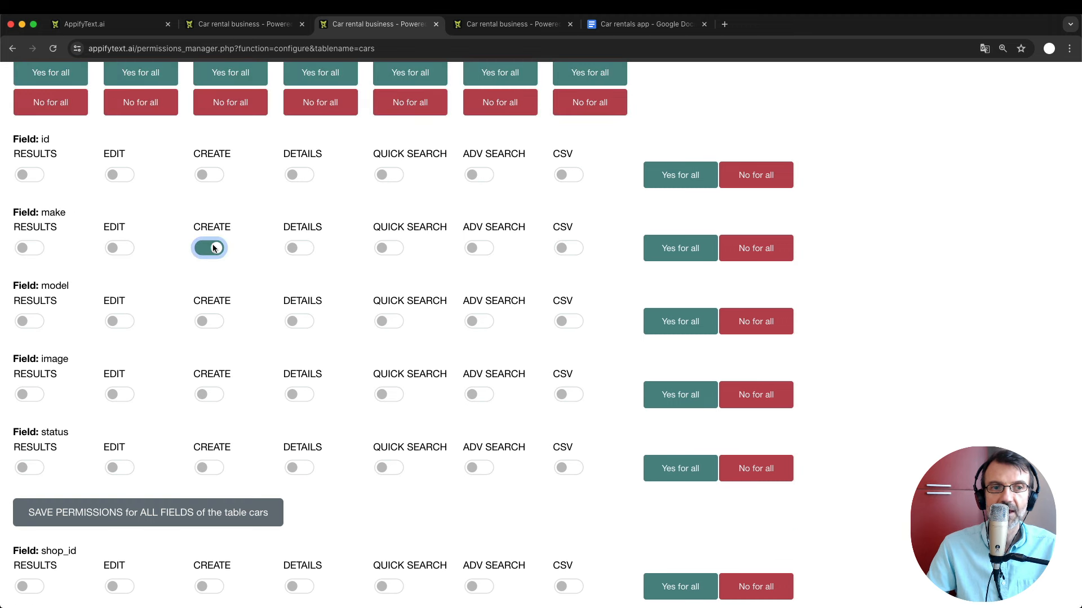
{"action": "left_click", "coordinate": [211, 322]}
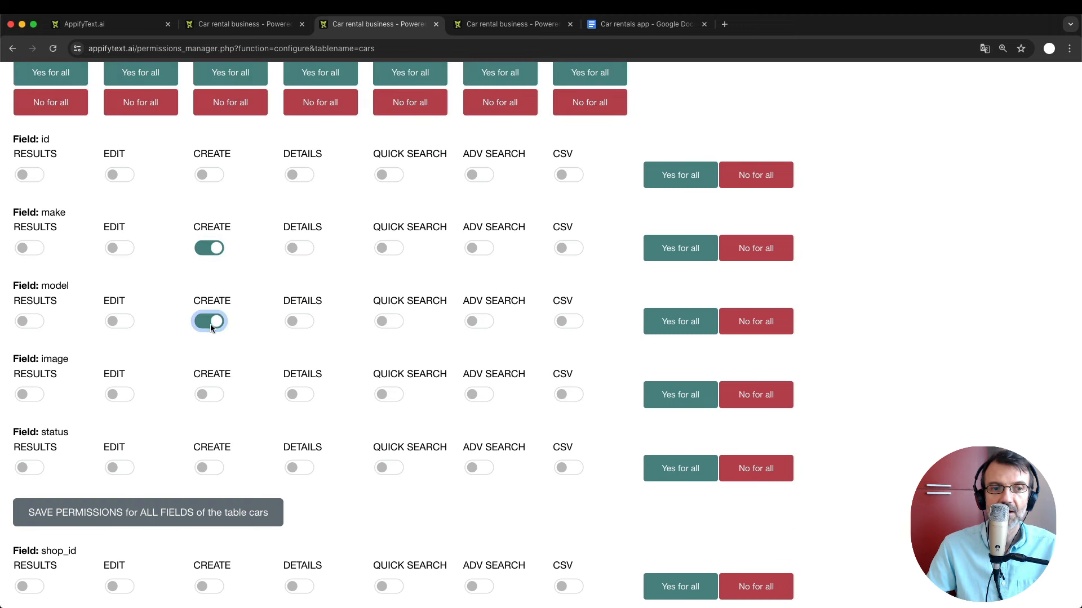
{"action": "left_click", "coordinate": [215, 467]}
{"action": "scroll", "coordinate": [216, 466], "scroll_direction": "down", "scroll_amount": 1}
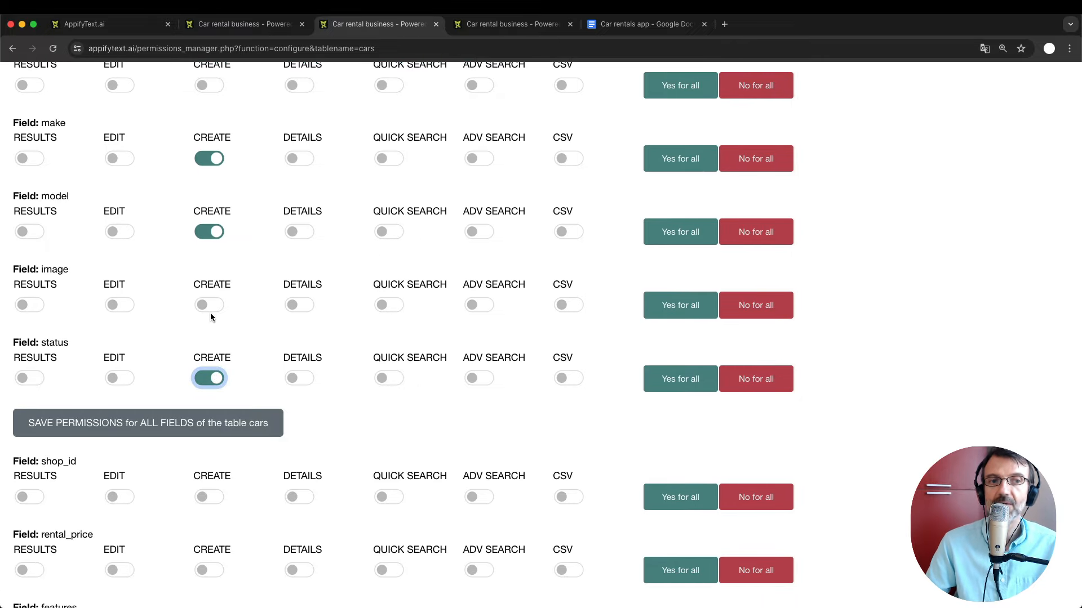
{"action": "scroll", "coordinate": [212, 317], "scroll_direction": "up", "scroll_amount": 3}
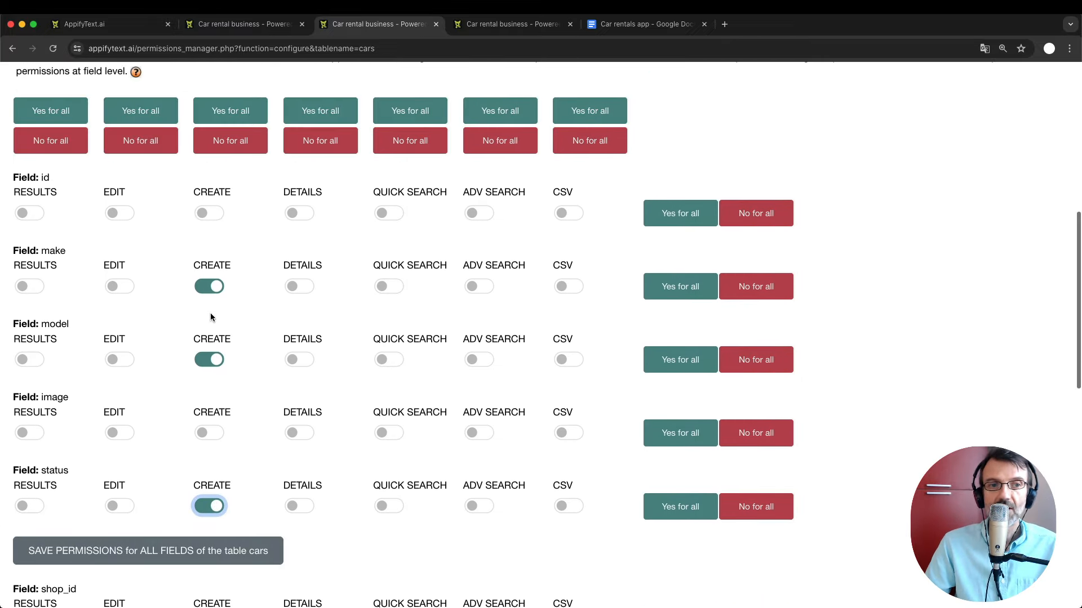
{"action": "scroll", "coordinate": [212, 318], "scroll_direction": "up", "scroll_amount": 6}
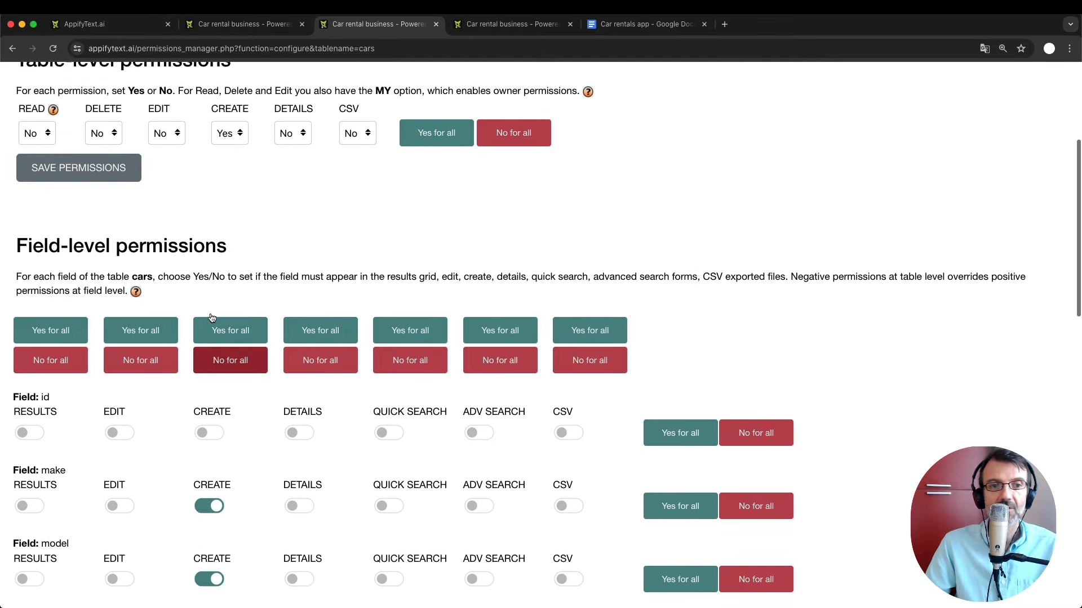
Set Managers' cars EDIT to Yes and enable editing for make, model, image, status and shop_id.
{"action": "left_click", "coordinate": [167, 196]}
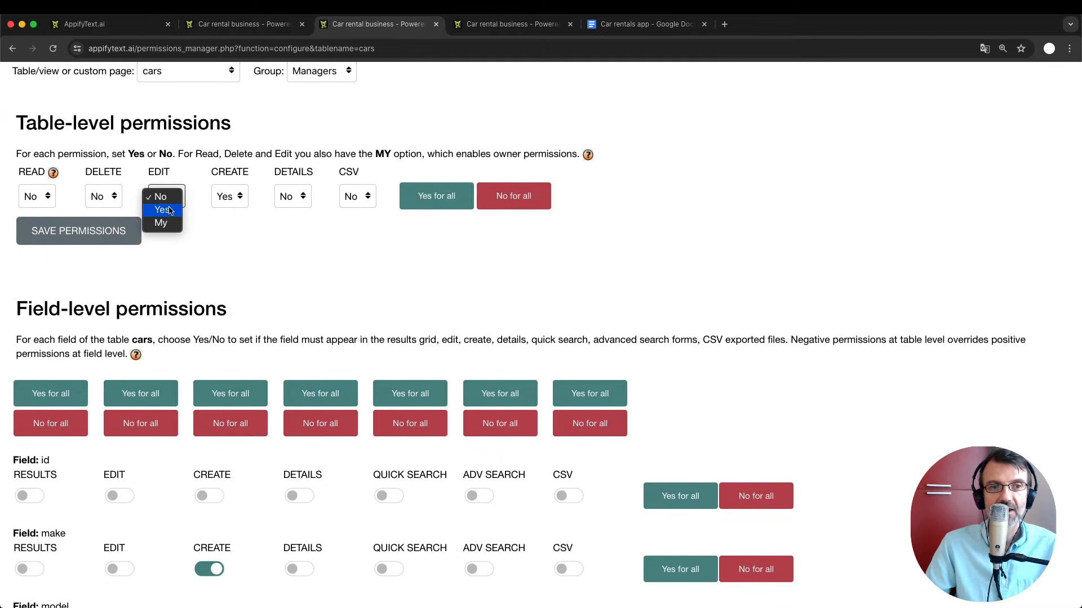
{"action": "left_click", "coordinate": [168, 210]}
{"action": "scroll", "coordinate": [168, 210], "scroll_direction": "down", "scroll_amount": 3}
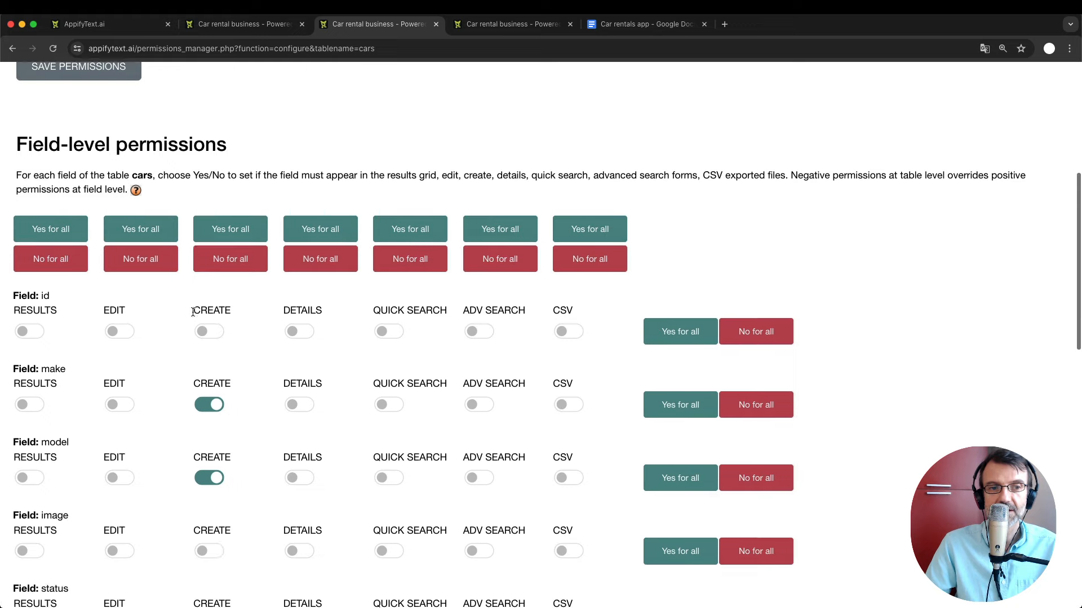
{"action": "left_click", "coordinate": [117, 401]}
{"action": "scroll", "coordinate": [120, 402], "scroll_direction": "down", "scroll_amount": 2}
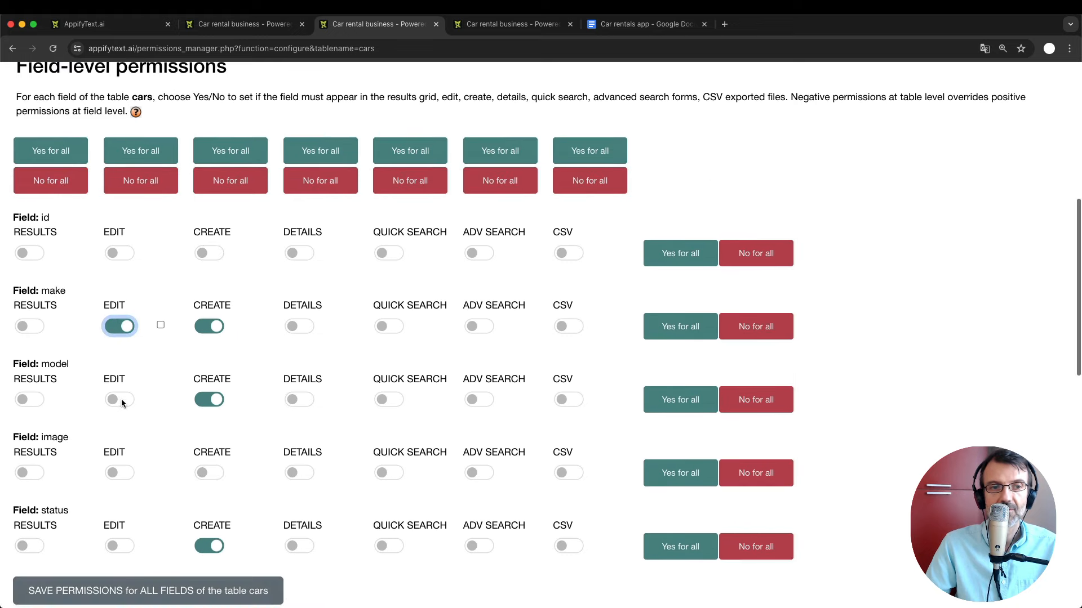
{"action": "left_click", "coordinate": [120, 400]}
{"action": "left_click", "coordinate": [124, 470]}
{"action": "scroll", "coordinate": [124, 470], "scroll_direction": "down", "scroll_amount": 3}
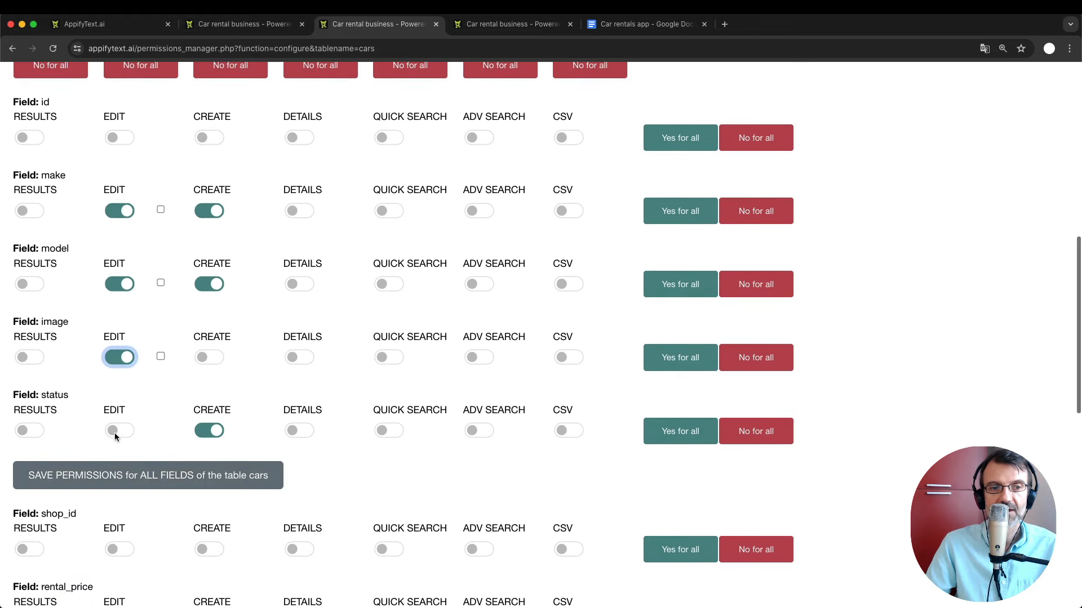
{"action": "left_click", "coordinate": [116, 431]}
{"action": "left_click", "coordinate": [117, 544]}
Apply EDIT 'Yes for all' fields and mark model as disabled in the edit form.
{"action": "scroll", "coordinate": [138, 351], "scroll_direction": "up", "scroll_amount": 4}
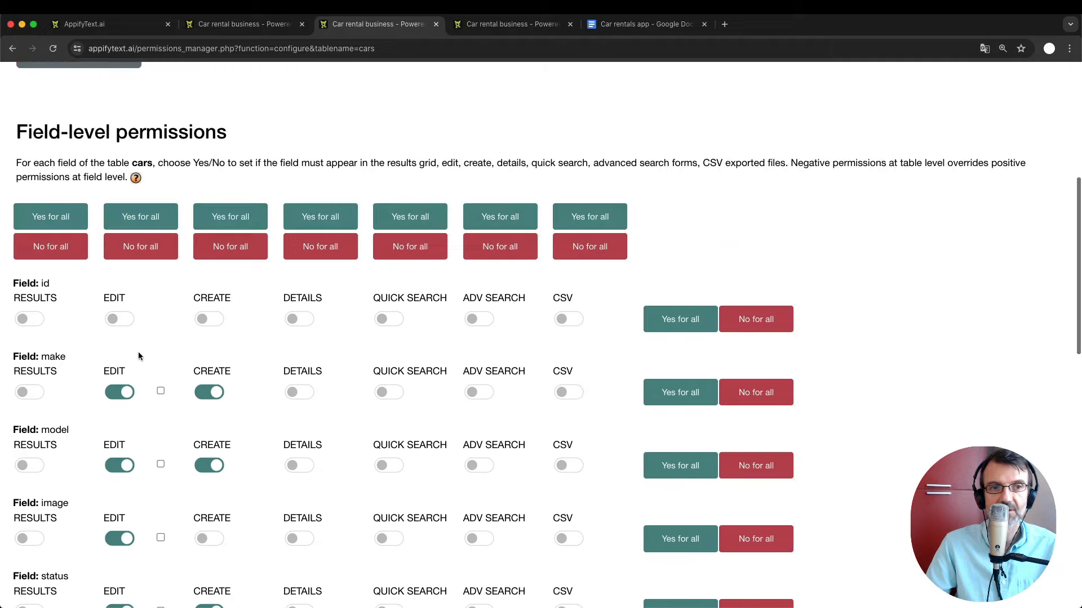
{"action": "left_click", "coordinate": [140, 226]}
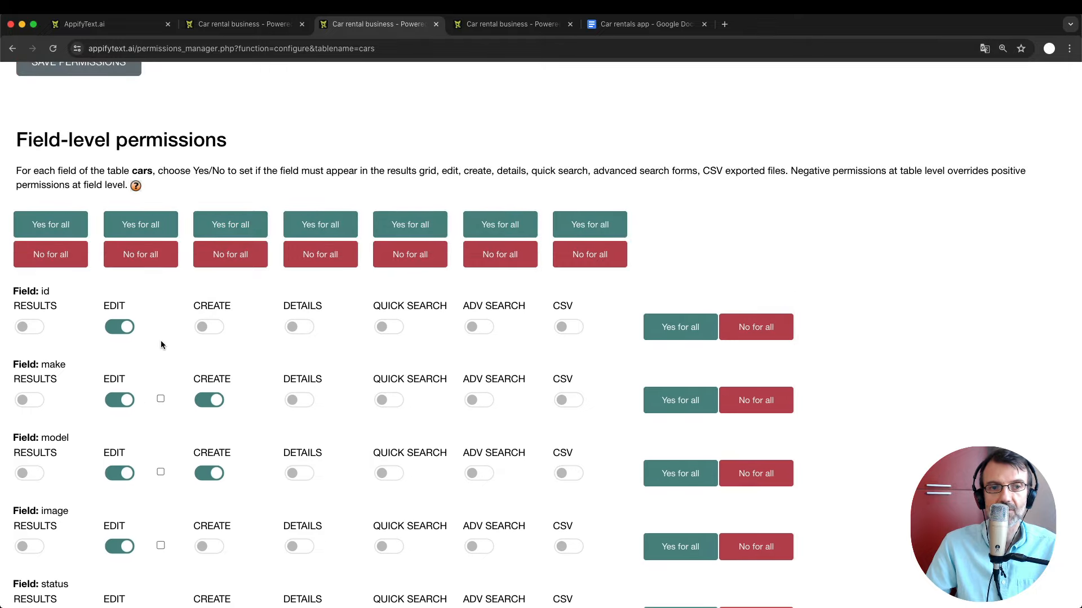
{"action": "scroll", "coordinate": [155, 403], "scroll_direction": "down", "scroll_amount": 2}
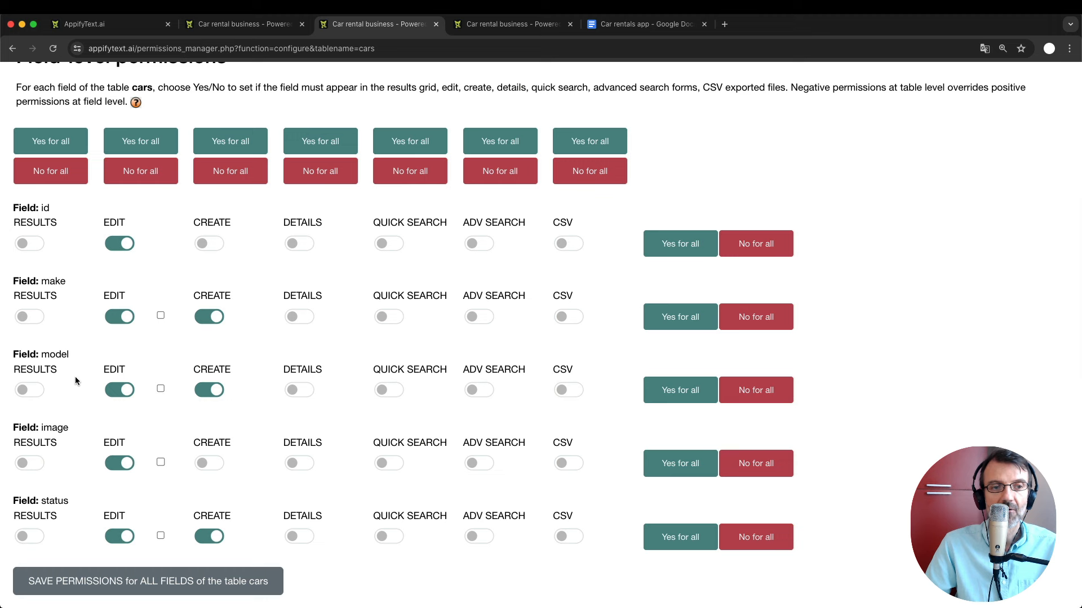
{"action": "left_click", "coordinate": [160, 388]}
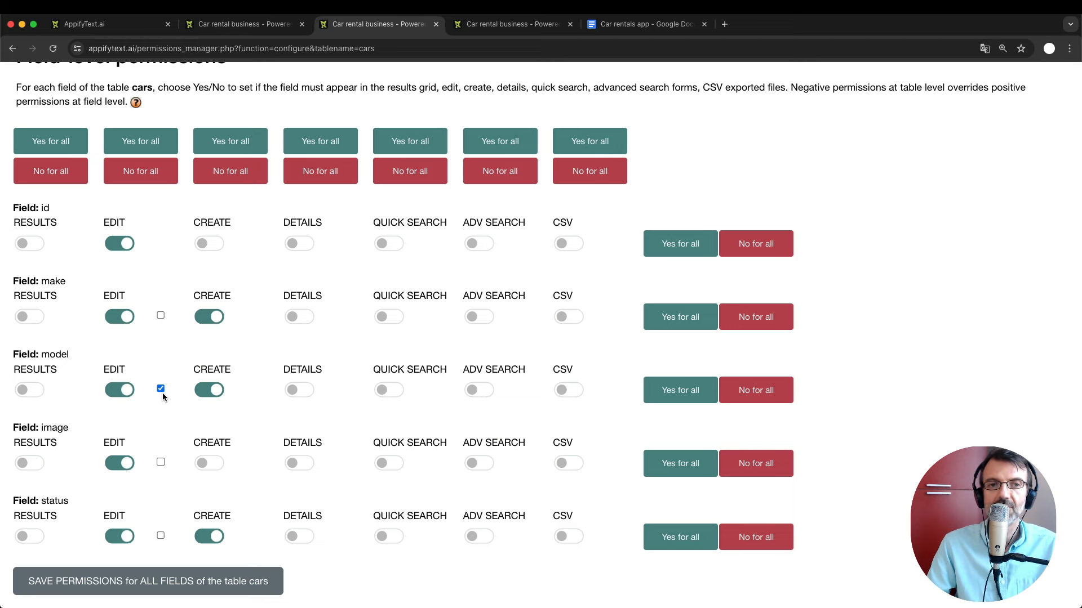
{"action": "scroll", "coordinate": [162, 393], "scroll_direction": "up", "scroll_amount": 5}
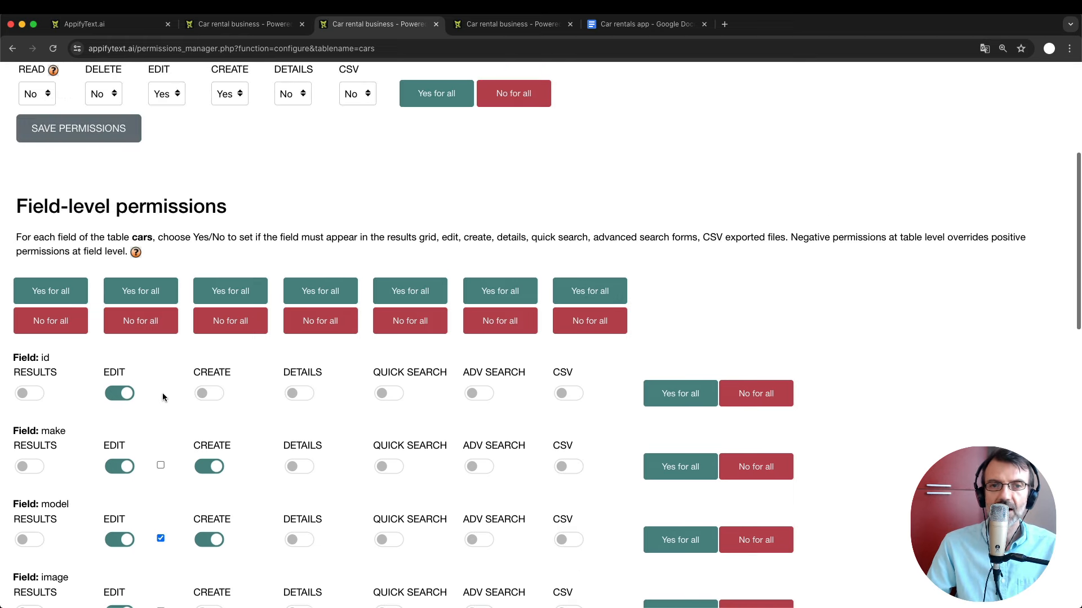
{"action": "scroll", "coordinate": [163, 393], "scroll_direction": "up", "scroll_amount": 4}
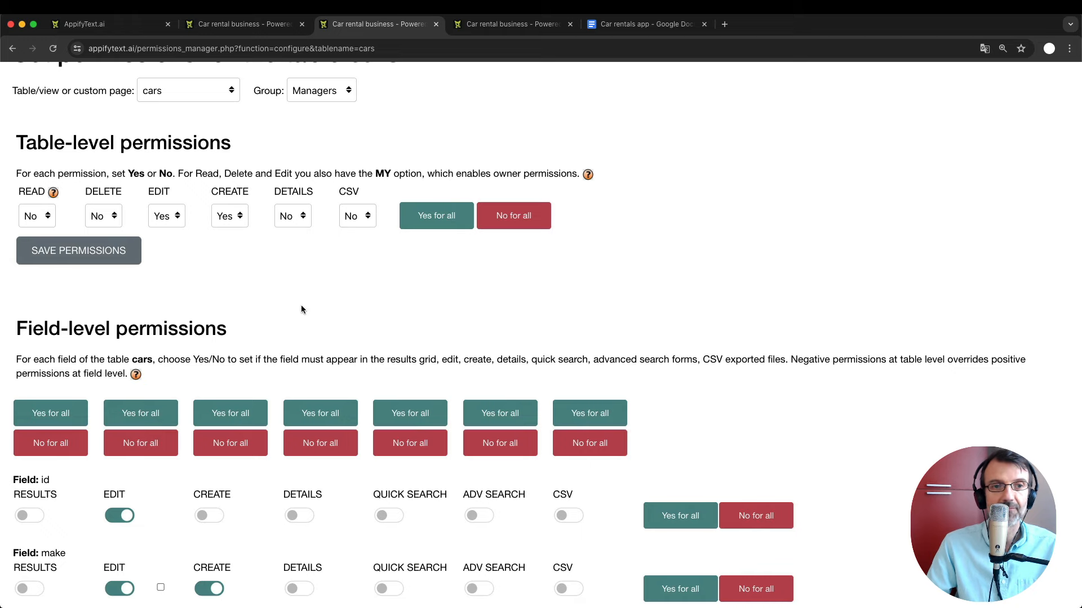
{"action": "scroll", "coordinate": [301, 310], "scroll_direction": "up", "scroll_amount": 5}
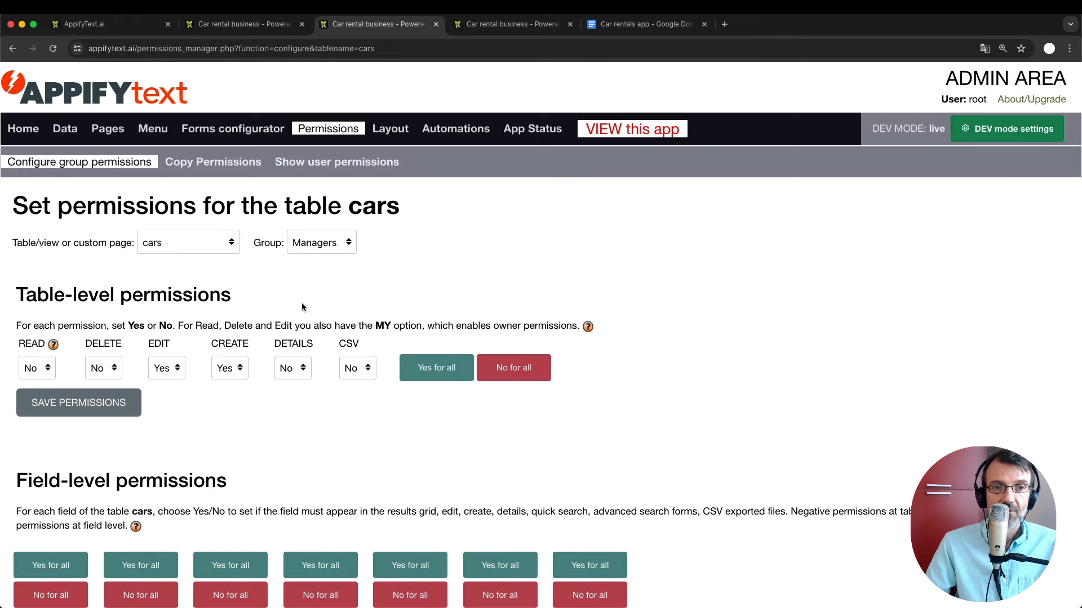
Switch the group to Employees, keep cars as the table, and go to Copy Permissions.
{"action": "key", "text": "Down"}
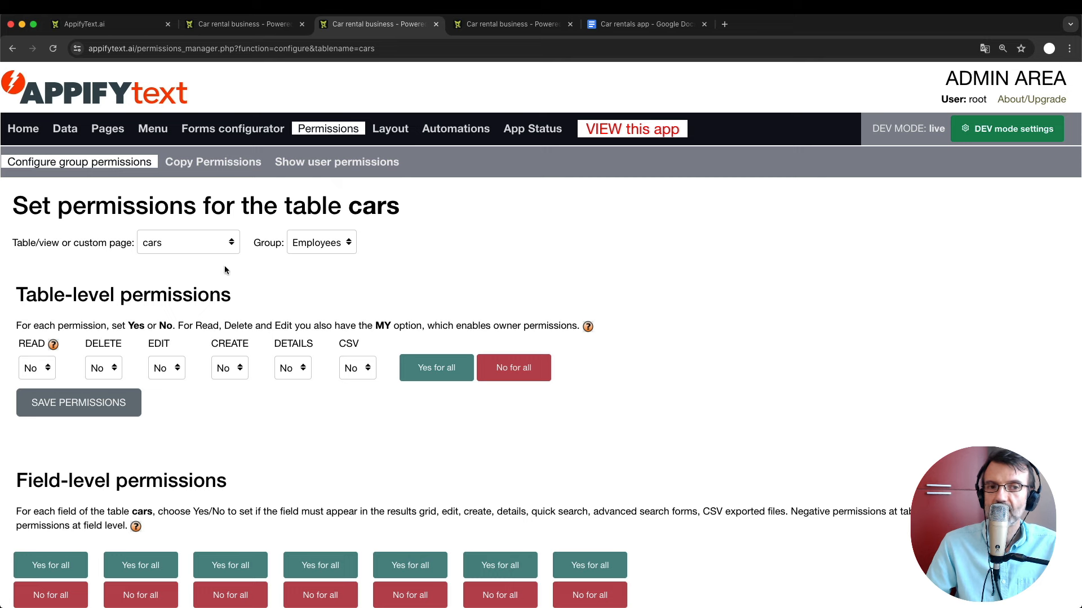
{"action": "left_click", "coordinate": [188, 242]}
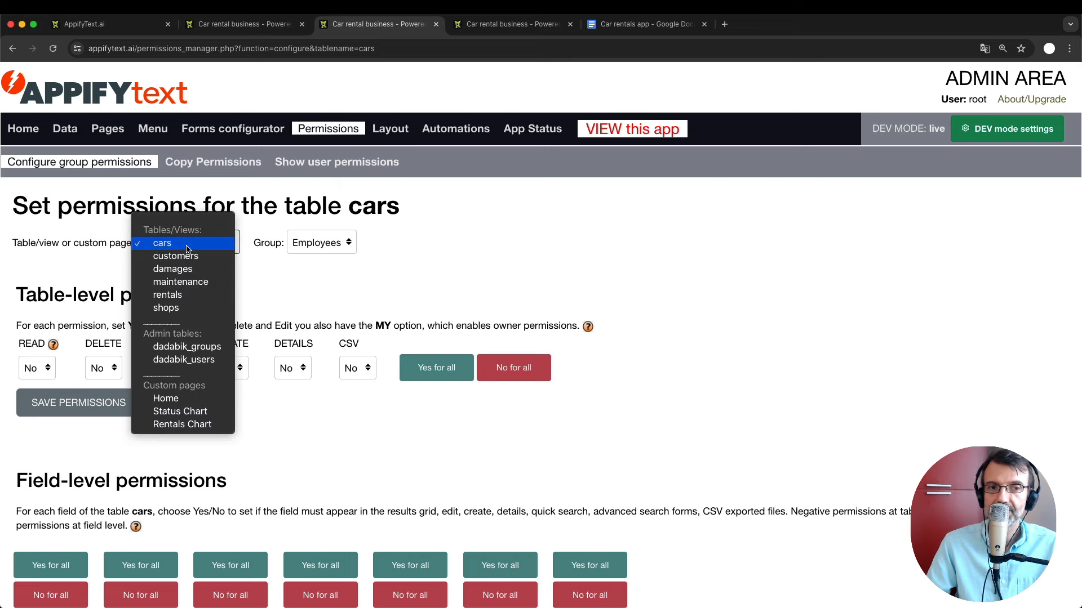
{"action": "left_click", "coordinate": [333, 293]}
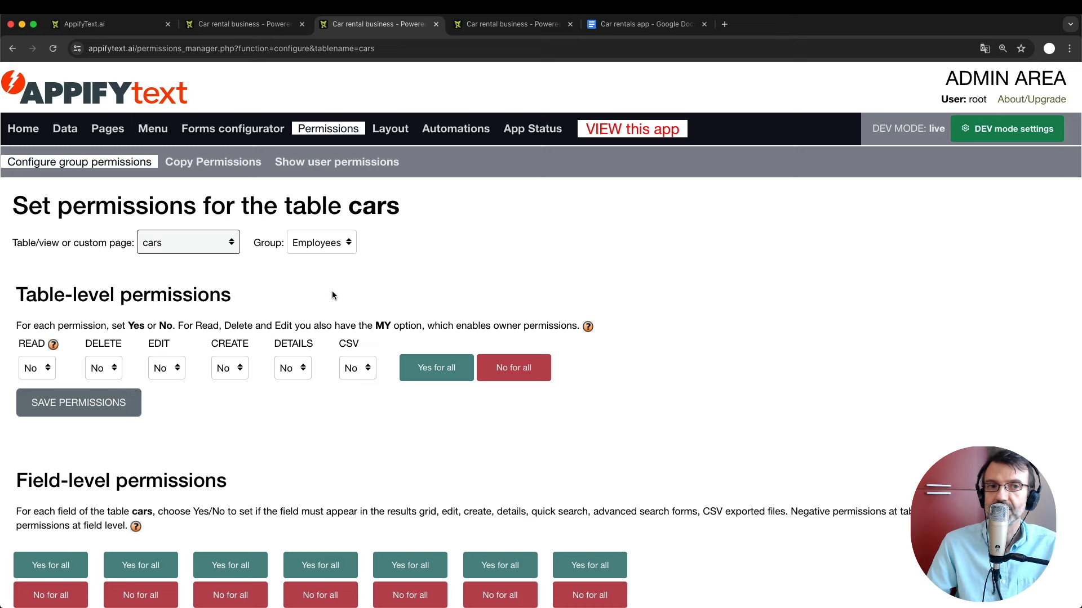
{"action": "left_click", "coordinate": [194, 168]}
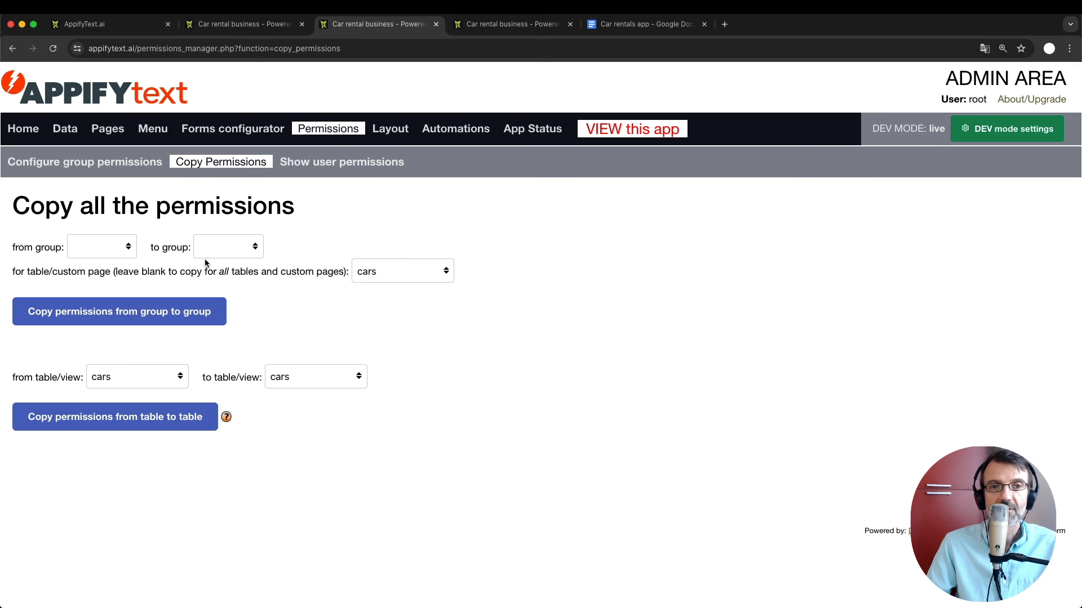
Choose admin as the source group and Managers as the target, leaving the table blank.
{"action": "left_click", "coordinate": [105, 254]}
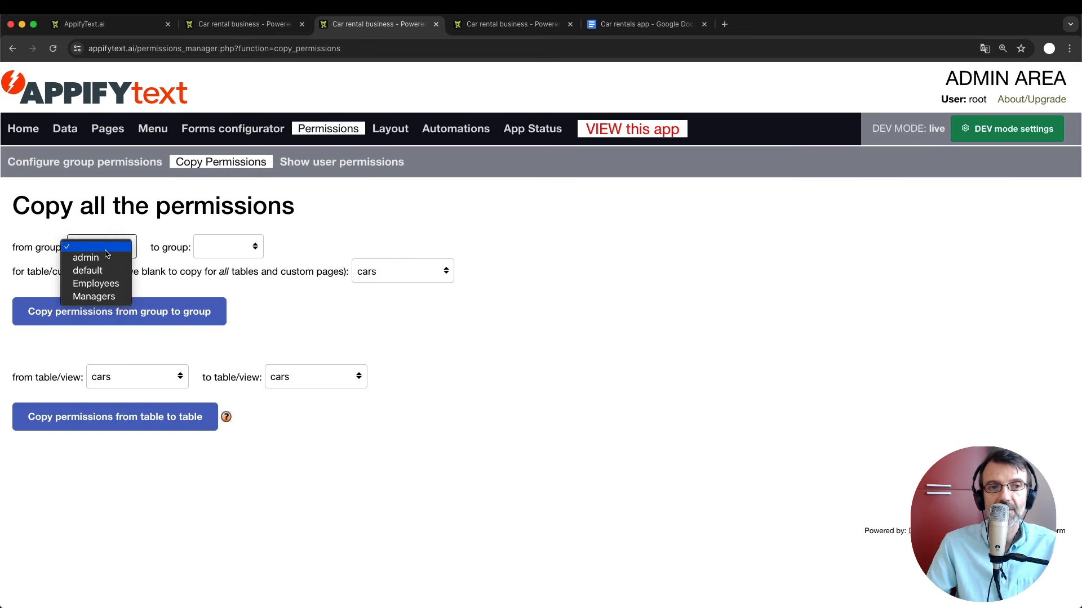
{"action": "left_click", "coordinate": [105, 254]}
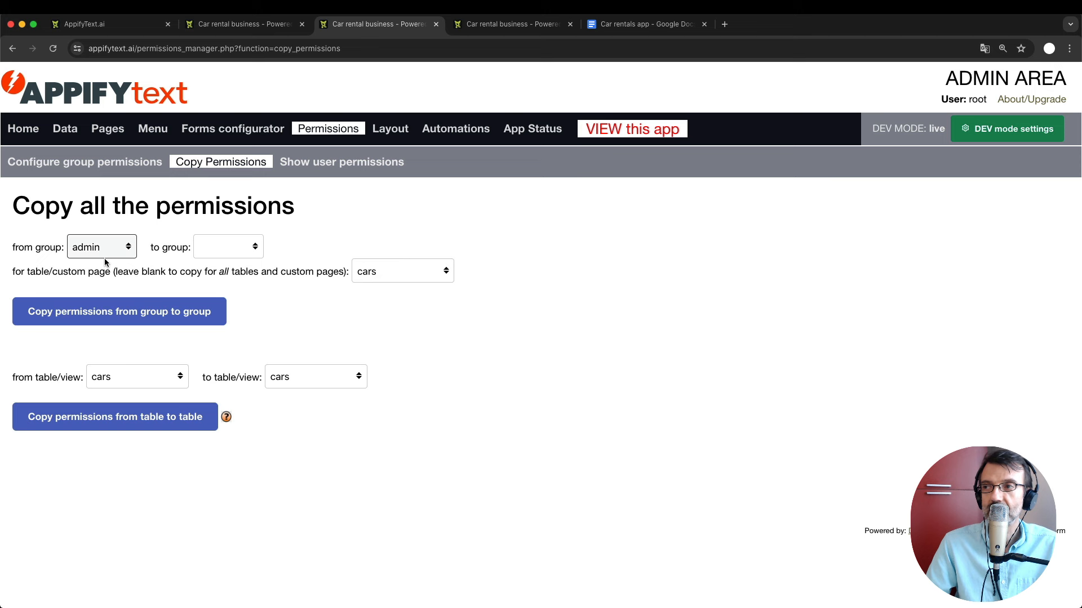
{"action": "left_click", "coordinate": [238, 247]}
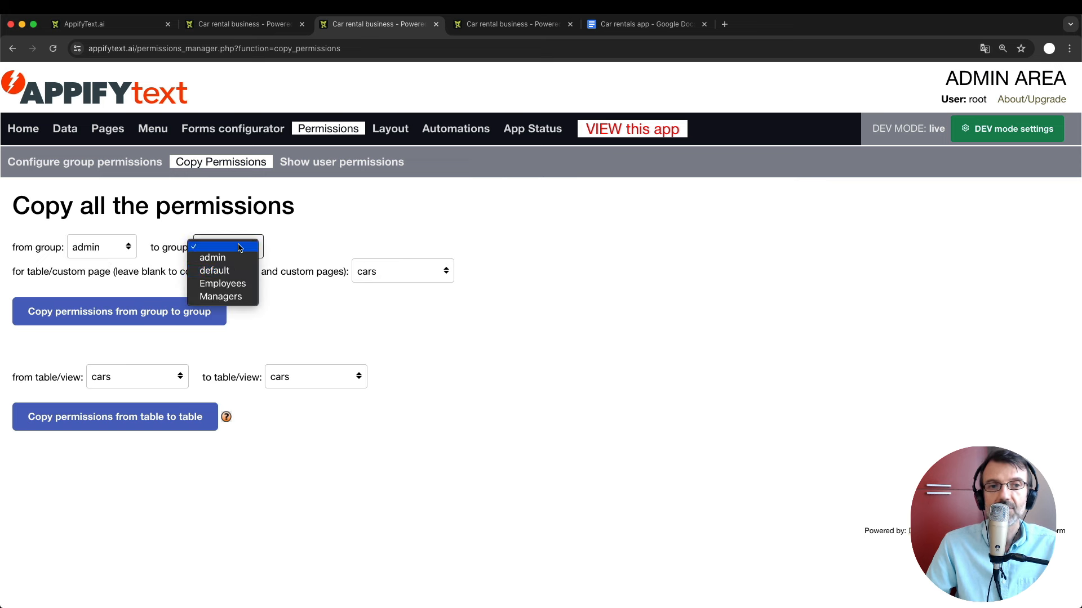
{"action": "left_click", "coordinate": [237, 297]}
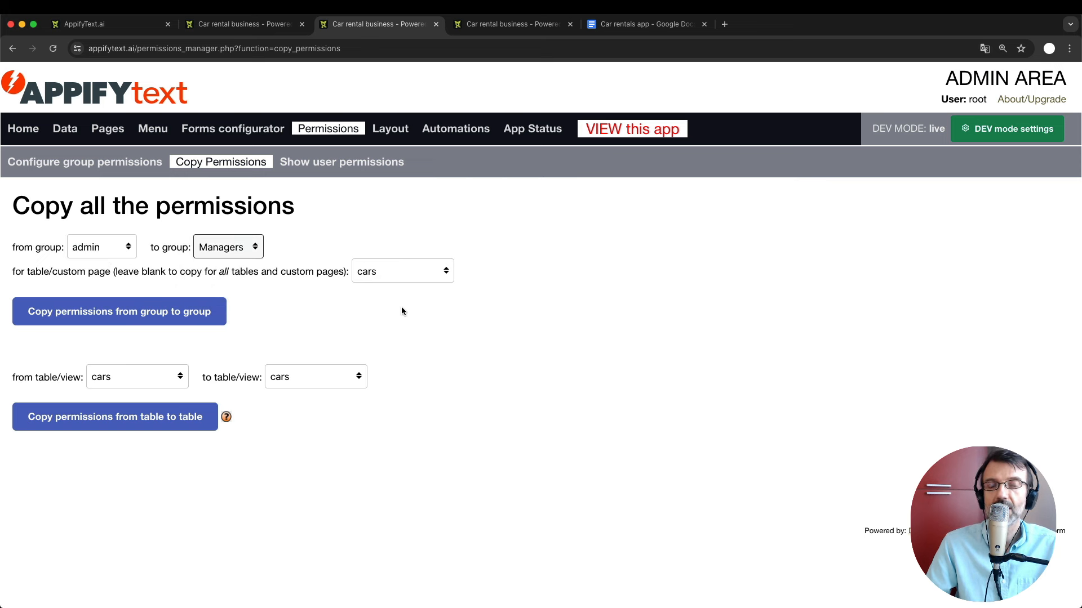
{"action": "left_click", "coordinate": [391, 272]}
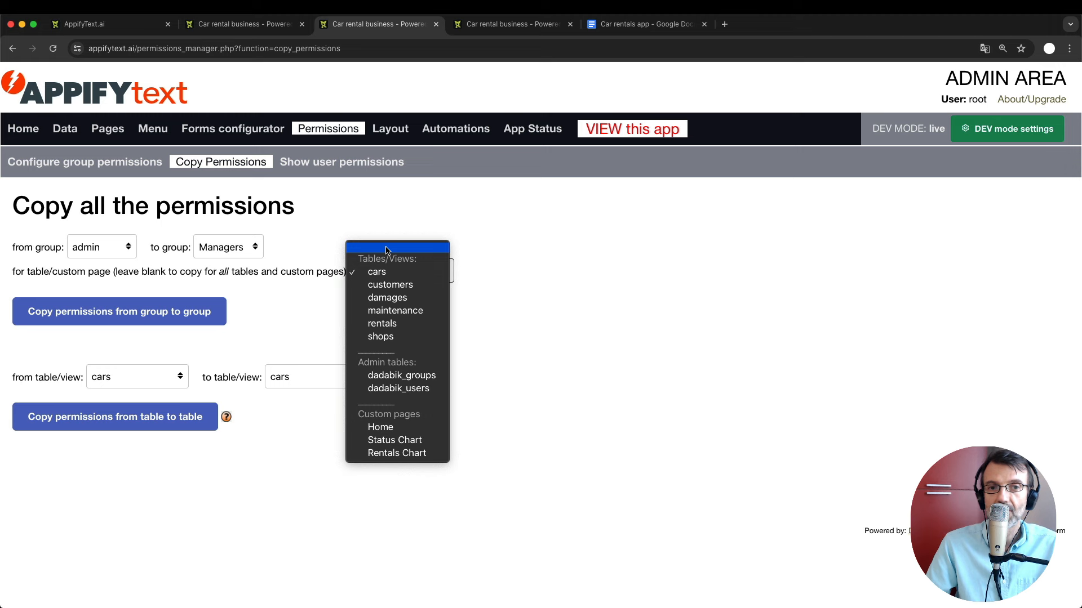
{"action": "left_click", "coordinate": [387, 250]}
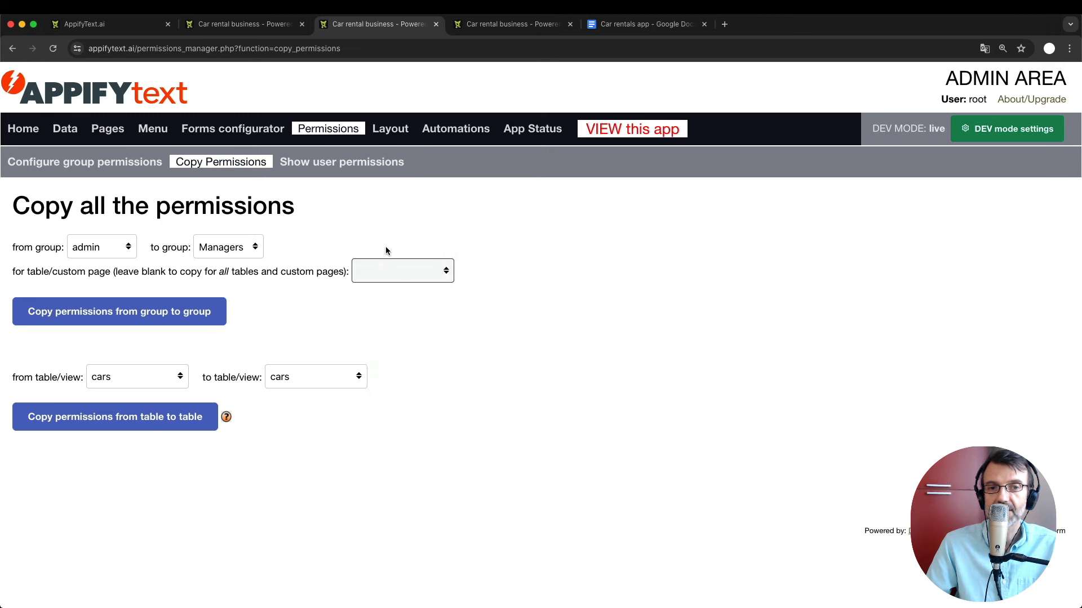
{"action": "left_click", "coordinate": [389, 271]}
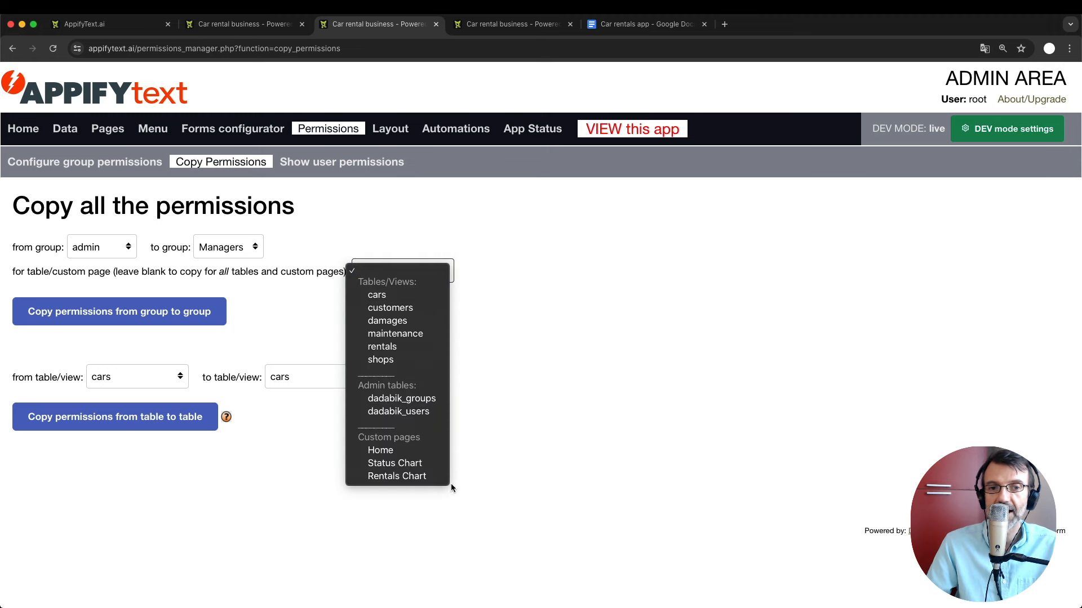
{"action": "left_click", "coordinate": [397, 274]}
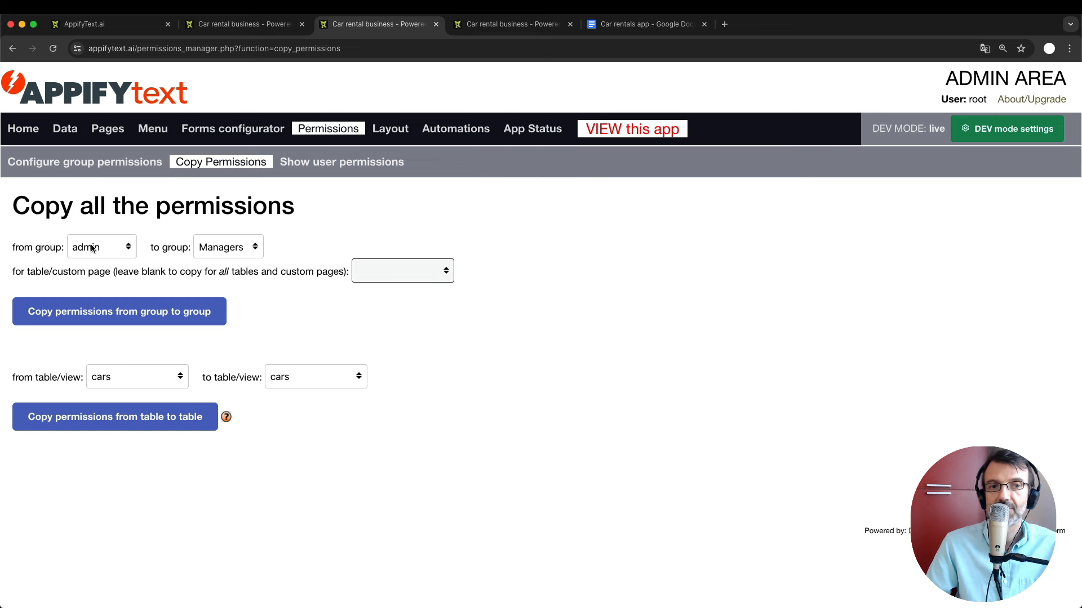
Run the group-to-group permission copy and confirm it with OK.
{"action": "left_click", "coordinate": [316, 241]}
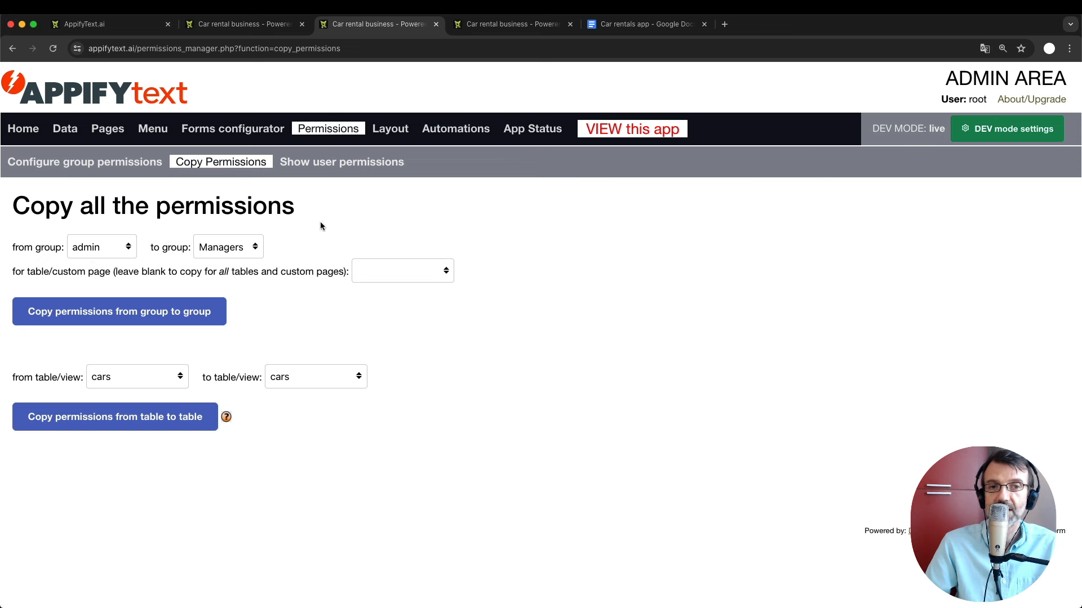
{"action": "left_click", "coordinate": [95, 313]}
{"action": "left_click", "coordinate": [647, 147]}
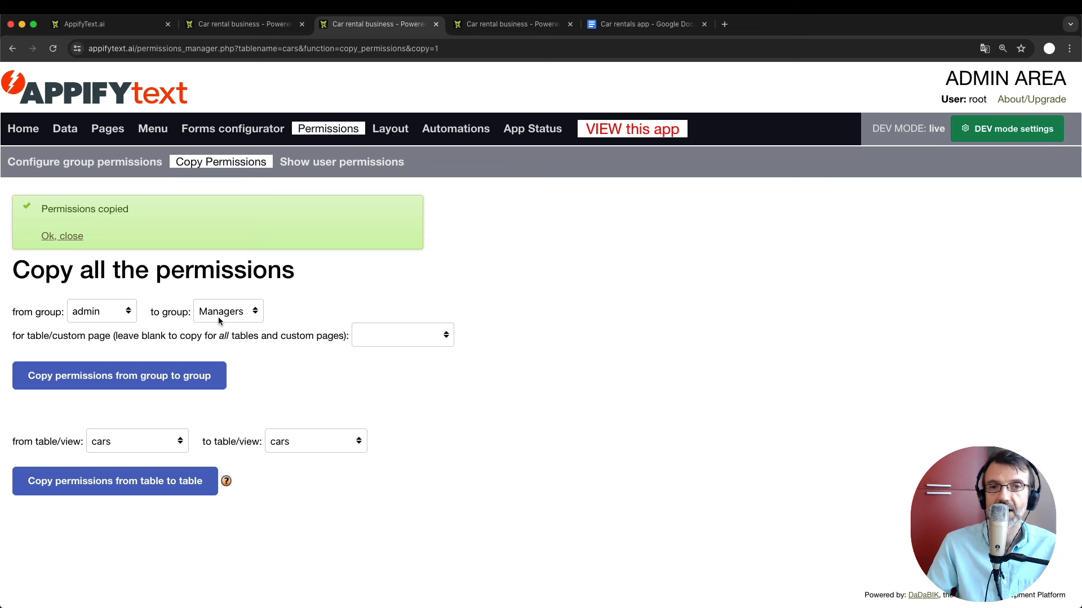
Log out of the admin account in the car rental app and enter the manager's username and password.
{"action": "left_click", "coordinate": [229, 28]}
{"action": "left_click", "coordinate": [1052, 97]}
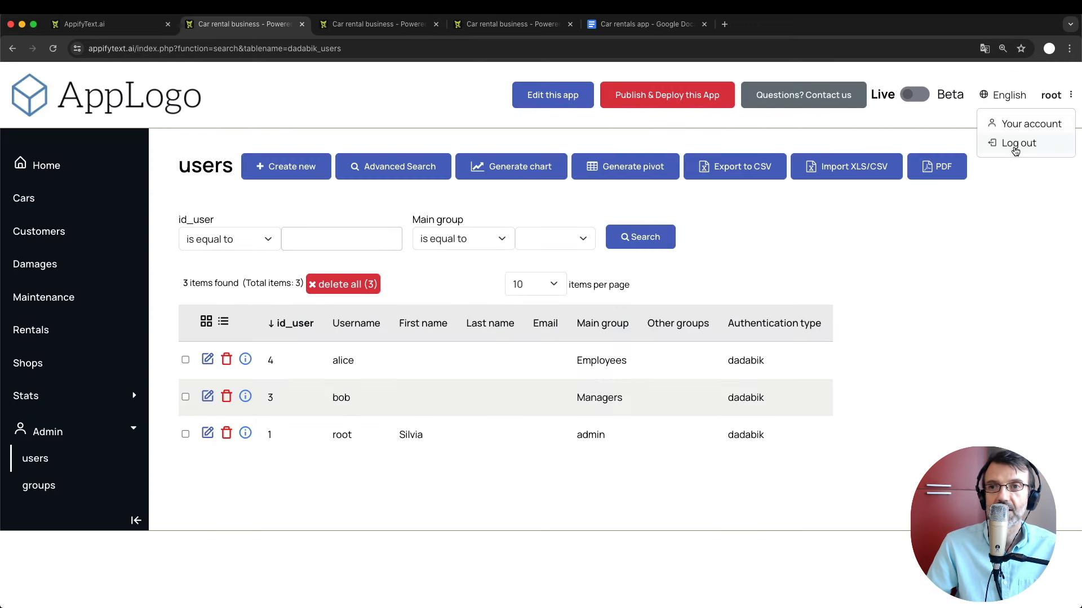
{"action": "left_click", "coordinate": [1015, 150]}
{"action": "left_click", "coordinate": [498, 274]}
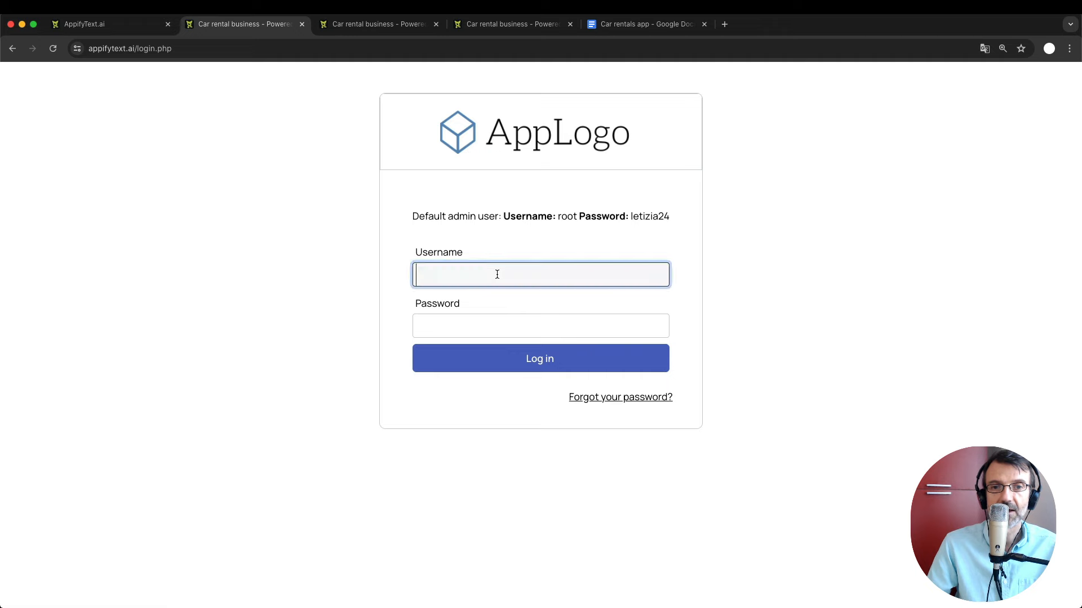
{"action": "type", "text": "bob"}
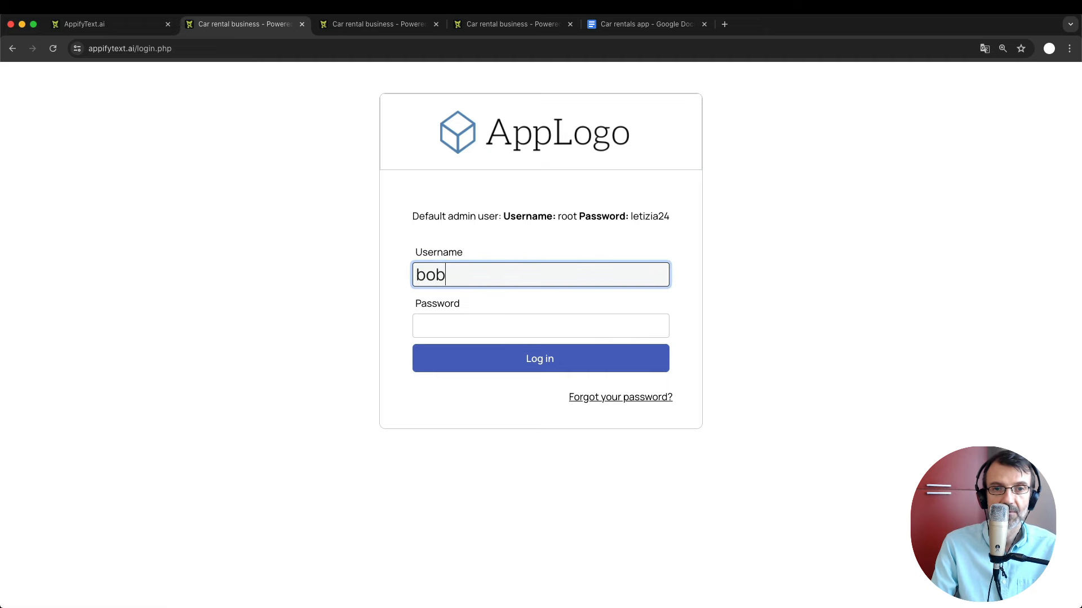
{"action": "key", "text": "Tab"}
{"action": "type", "text": "bobb"}
{"action": "key", "text": "BackSpace"}
{"action": "key", "text": "BackSpace"}
{"action": "key", "text": "BackSpace"}
{"action": "key", "text": "BackSpace"}
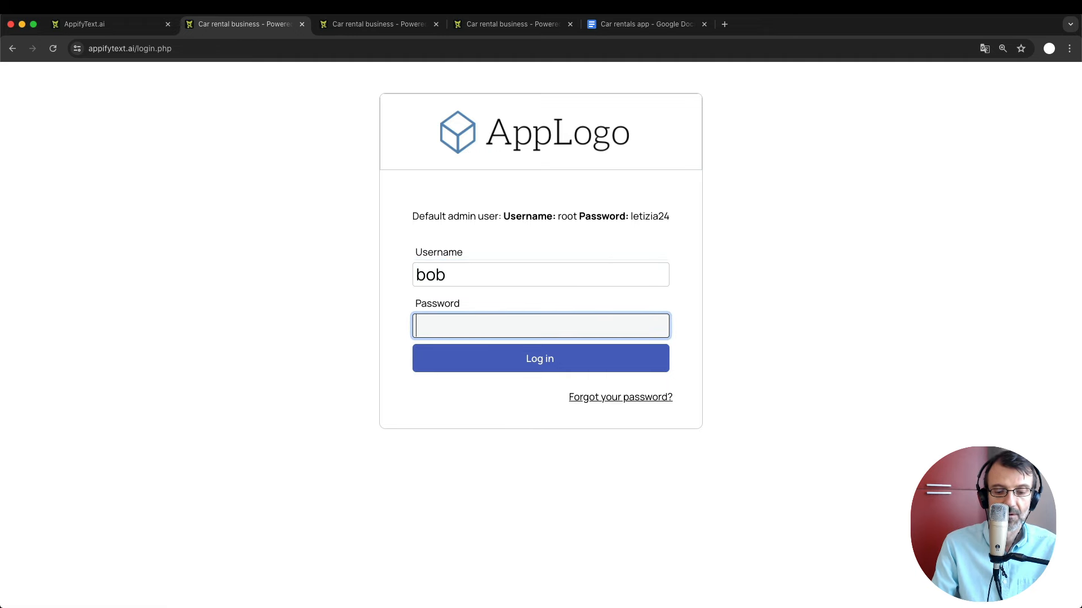
Finish the manager's password, log in, and view the Cars list.
{"action": "key", "text": "Return"}
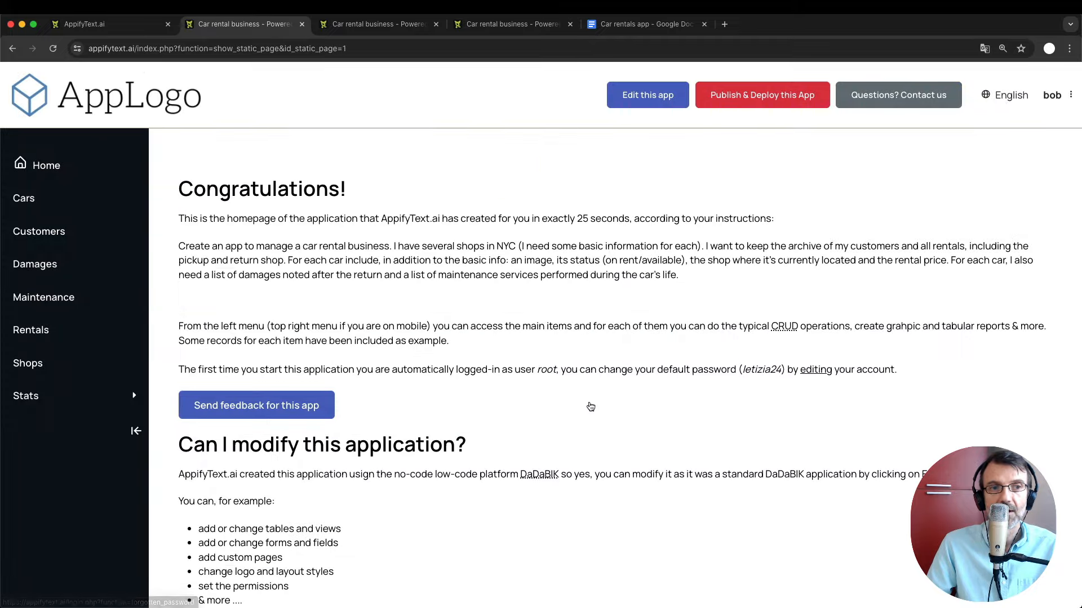
{"action": "left_click", "coordinate": [32, 200]}
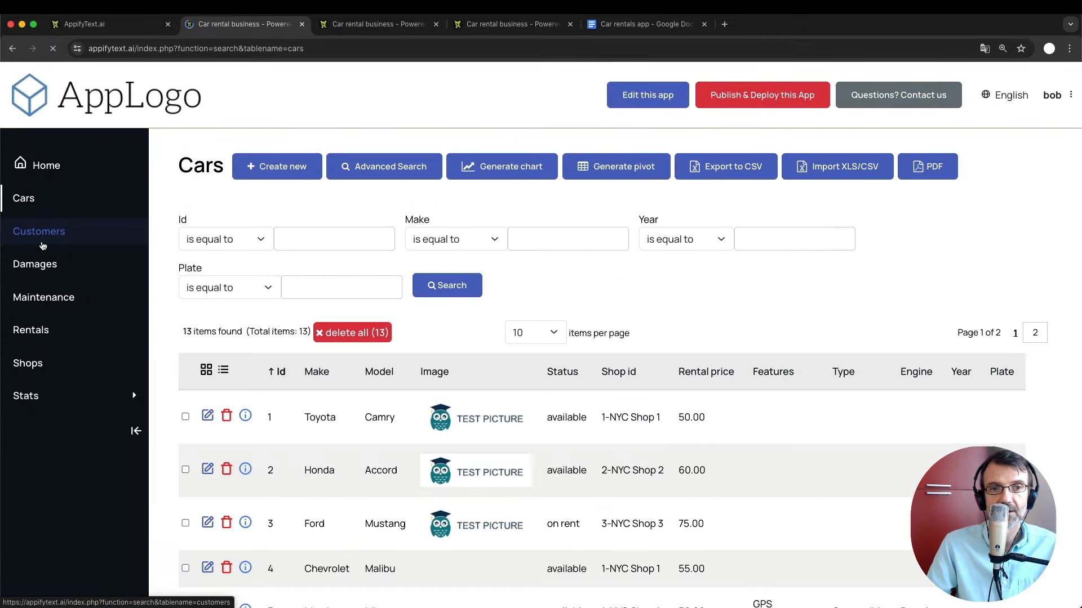
Browse the Customers, Damages, Maintenance, Rentals and Shops lists, then return to Cars.
{"action": "left_click", "coordinate": [42, 245]}
{"action": "left_click", "coordinate": [41, 265]}
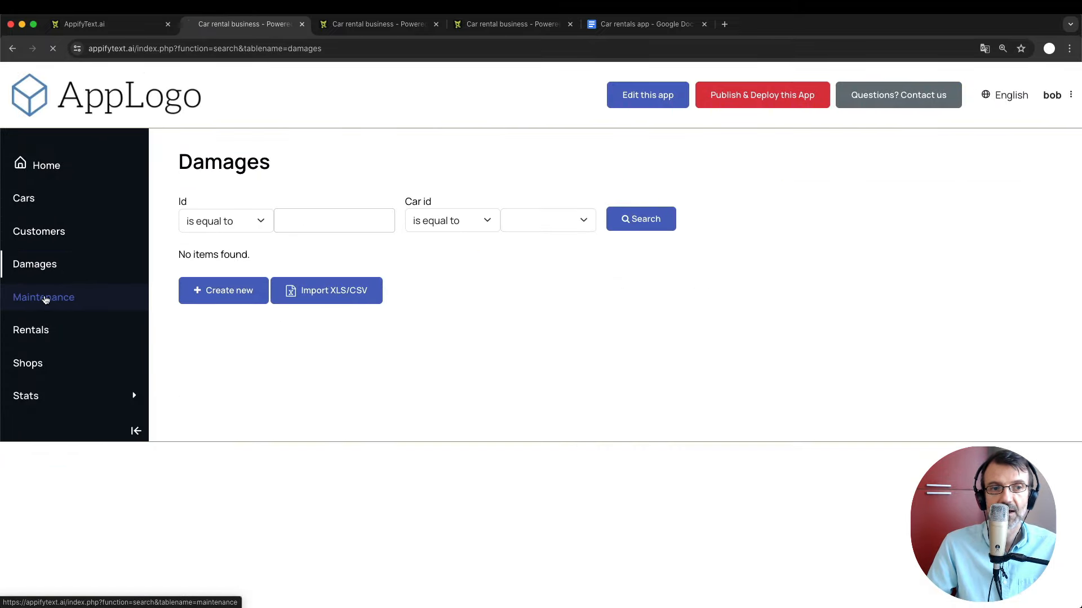
{"action": "left_click", "coordinate": [44, 299]}
{"action": "left_click", "coordinate": [35, 331]}
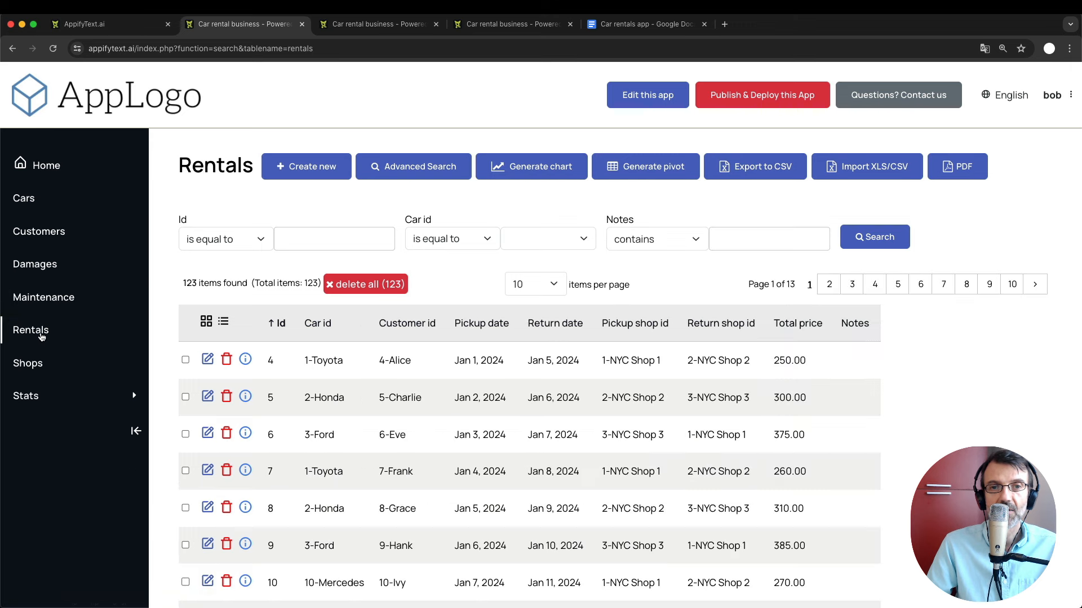
{"action": "left_click", "coordinate": [37, 367]}
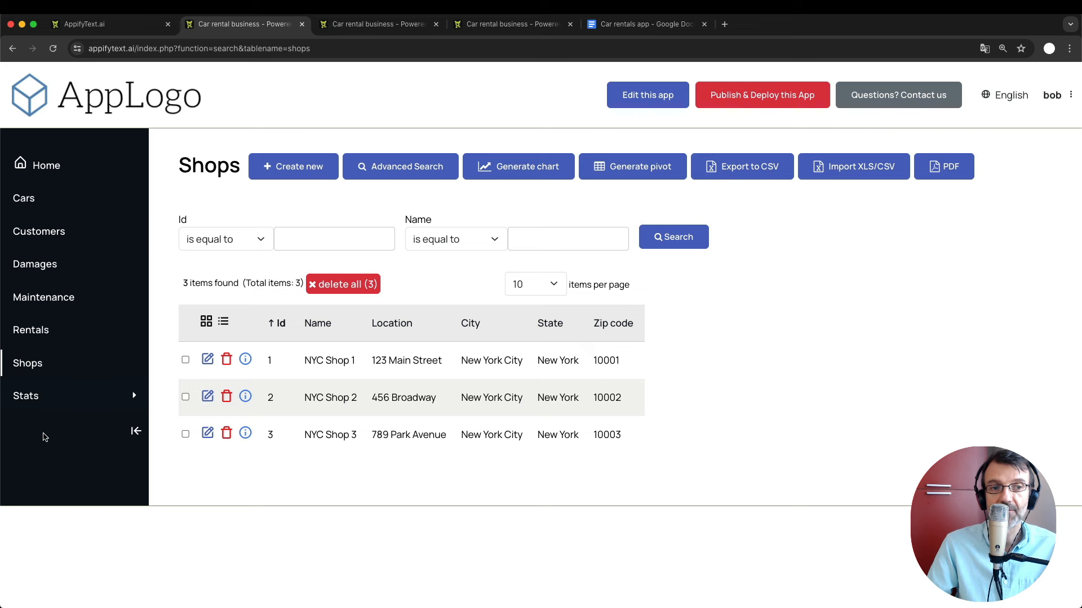
{"action": "left_click", "coordinate": [25, 204]}
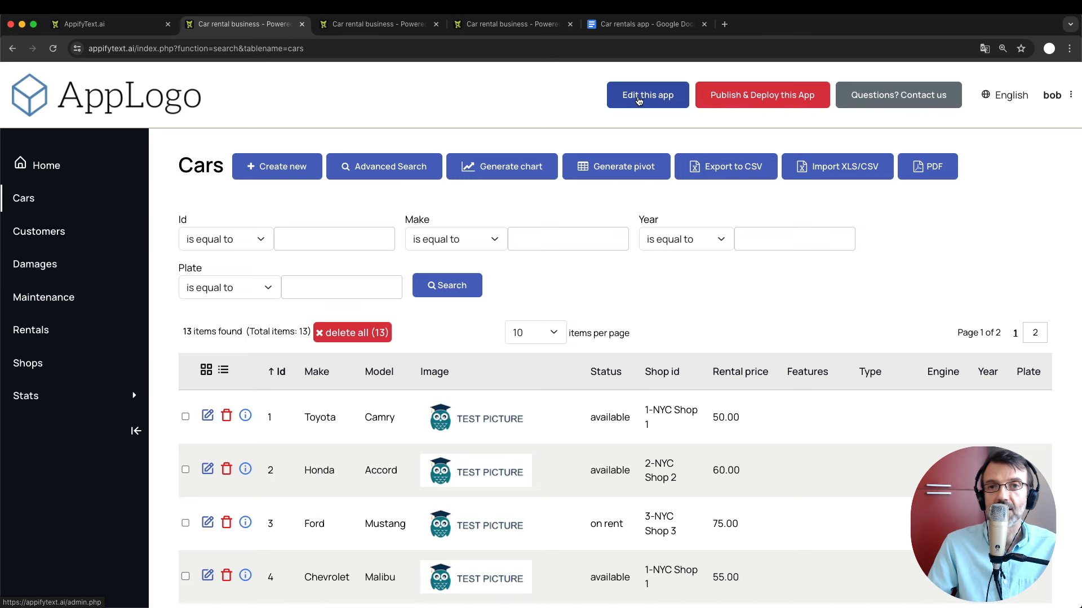
Close the extra login tab and log the manager out of the car rental app.
{"action": "left_click", "coordinate": [638, 100]}
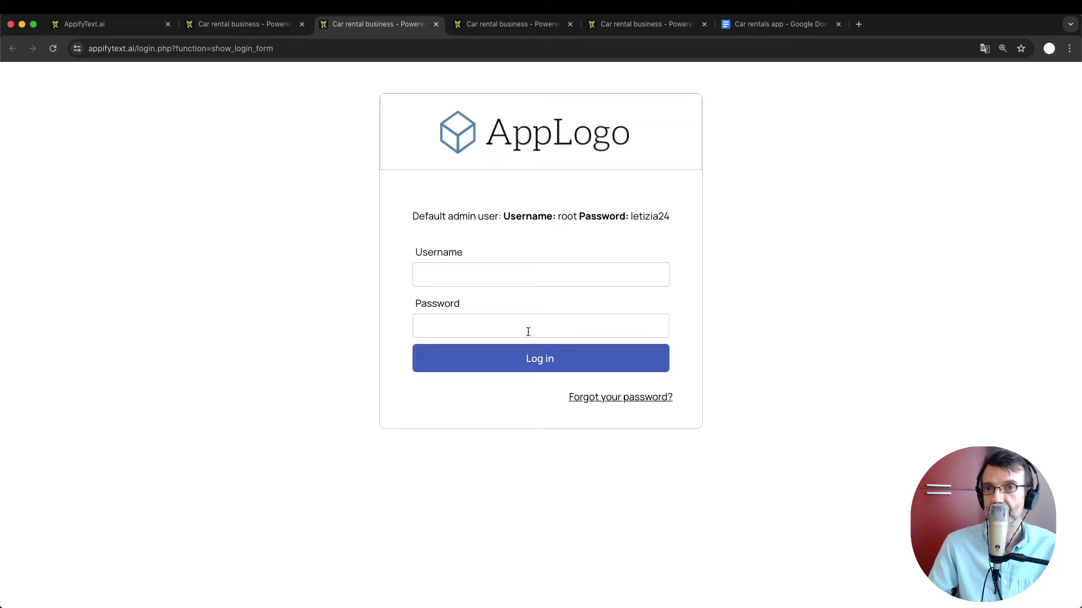
{"action": "key", "text": "super+w"}
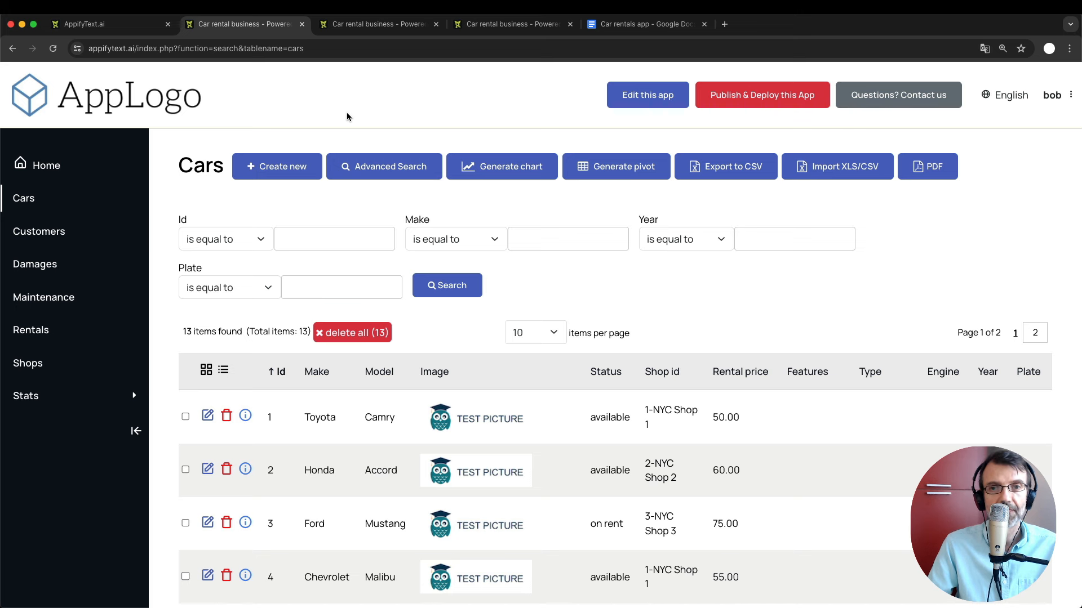
{"action": "left_click", "coordinate": [1054, 100]}
{"action": "left_click", "coordinate": [1023, 145]}
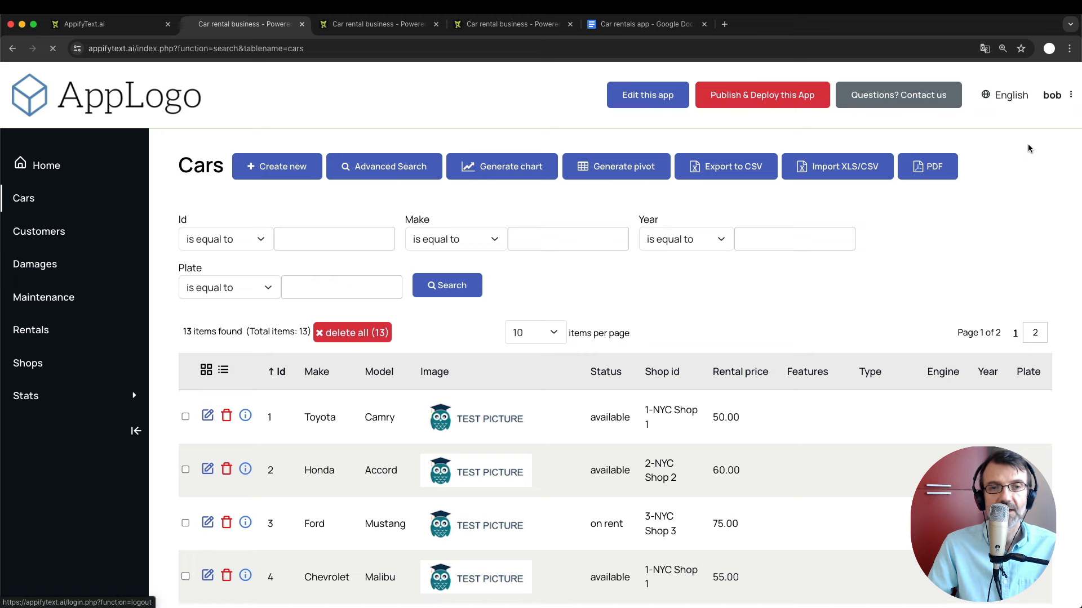
Log in as root using the copied default admin password.
{"action": "left_click", "coordinate": [464, 282]}
{"action": "type", "text": "root"}
{"action": "key", "text": "Tab"}
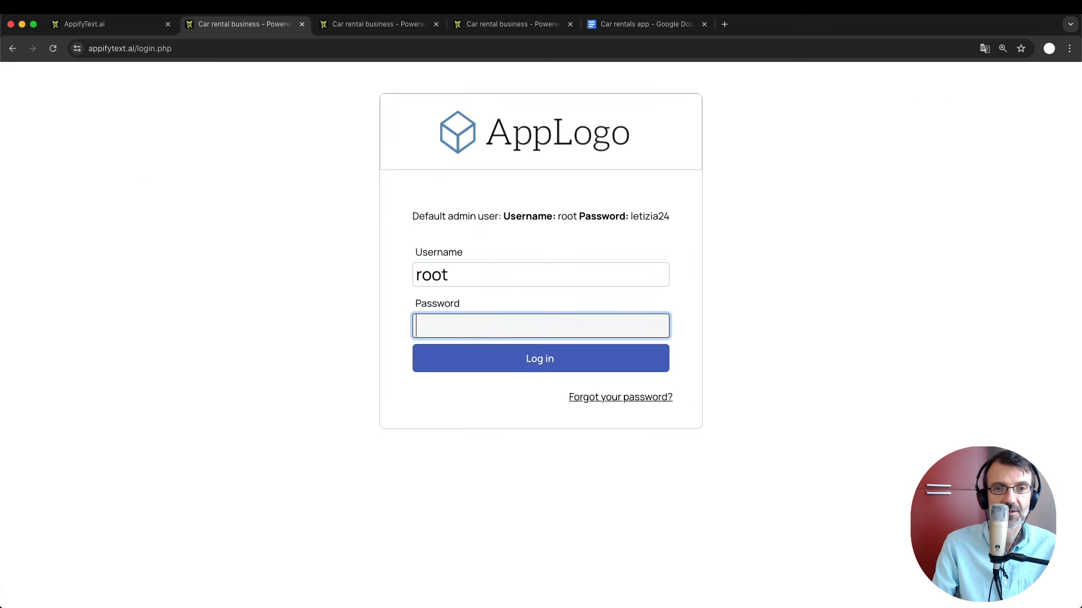
{"action": "double_click", "coordinate": [648, 216]}
{"action": "key", "text": "super+c"}
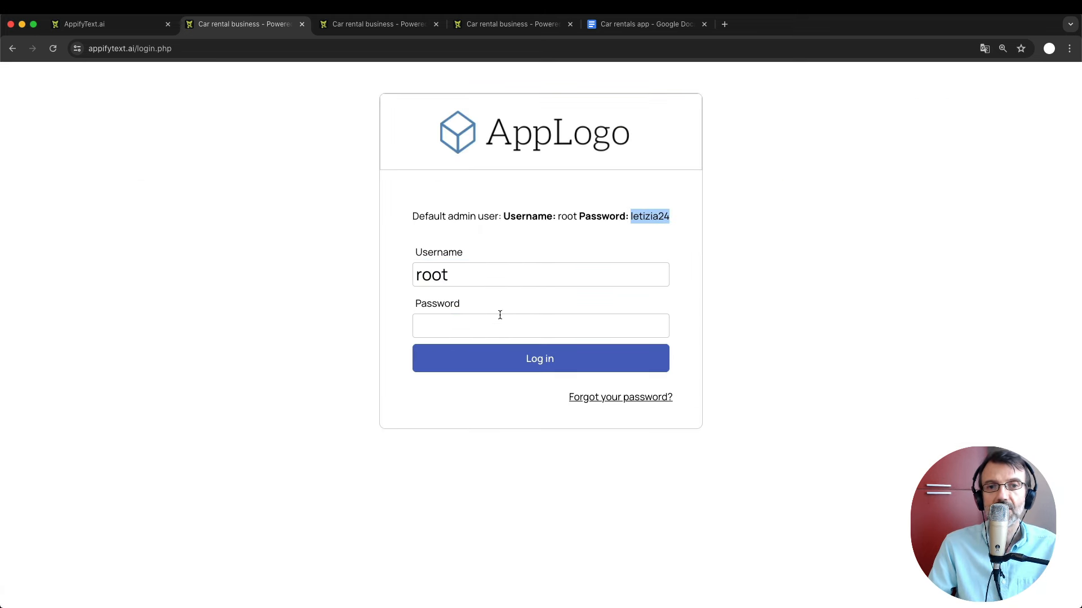
{"action": "left_click", "coordinate": [463, 326]}
{"action": "key", "text": "super+v"}
{"action": "left_click", "coordinate": [530, 359]}
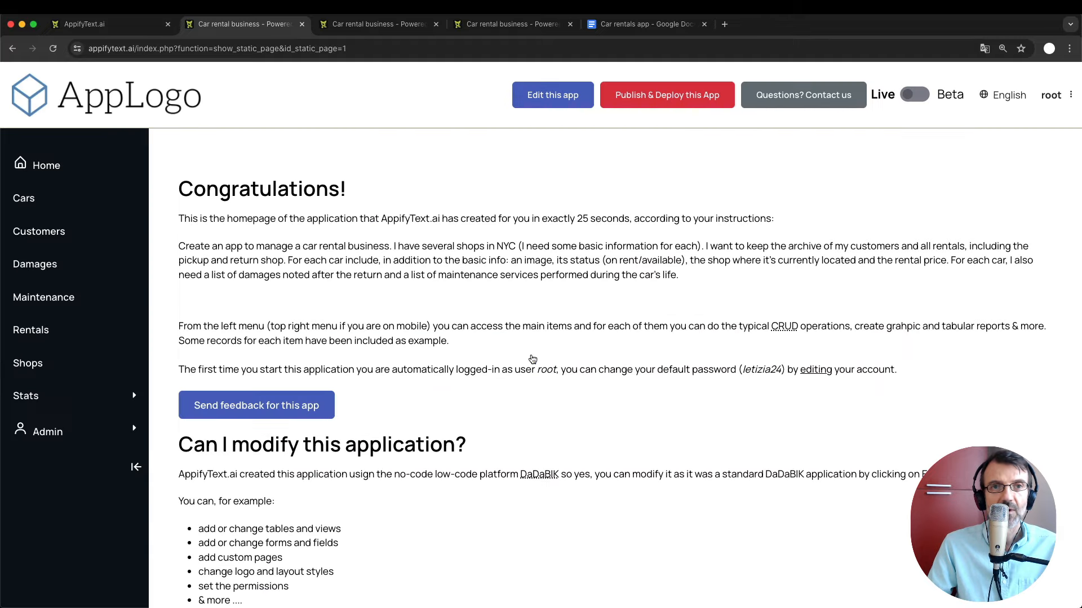
In Copy Permissions, set the source group to Managers and the target group to Employees.
{"action": "left_click", "coordinate": [389, 25]}
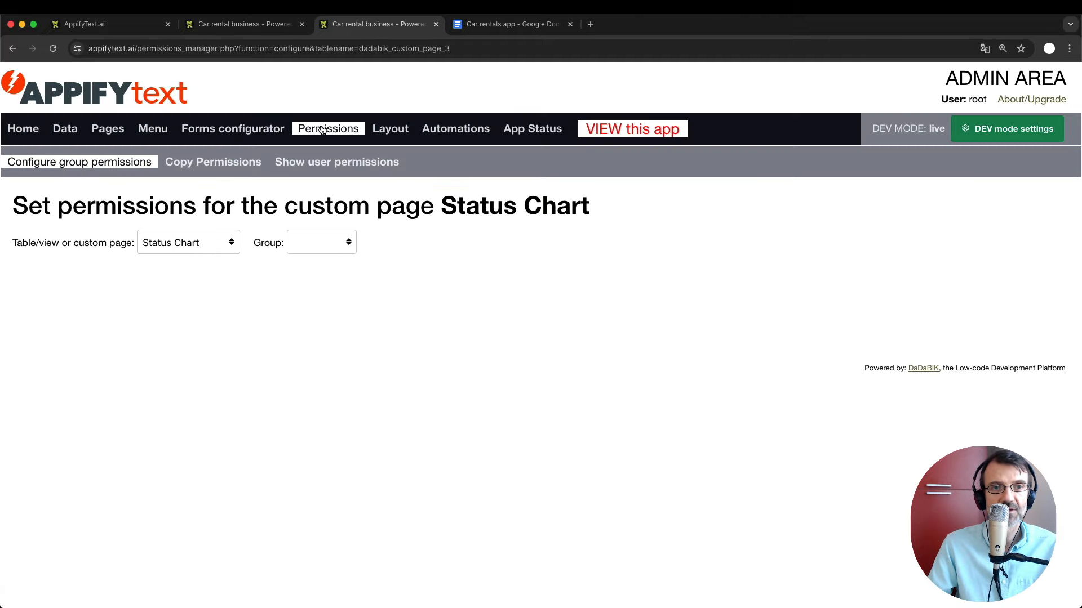
{"action": "left_click", "coordinate": [218, 163]}
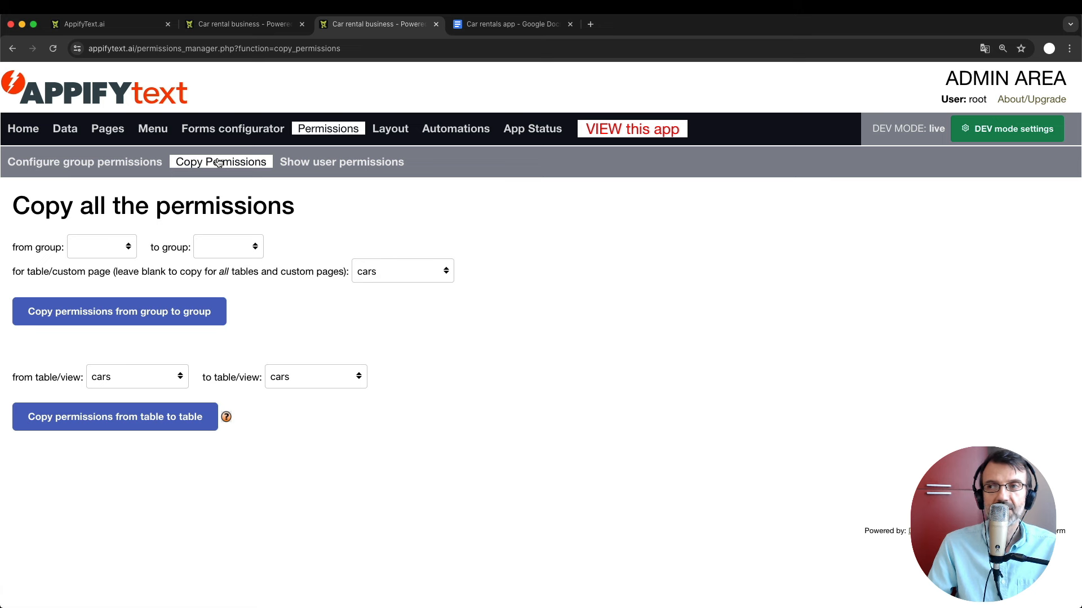
{"action": "left_click", "coordinate": [235, 248]}
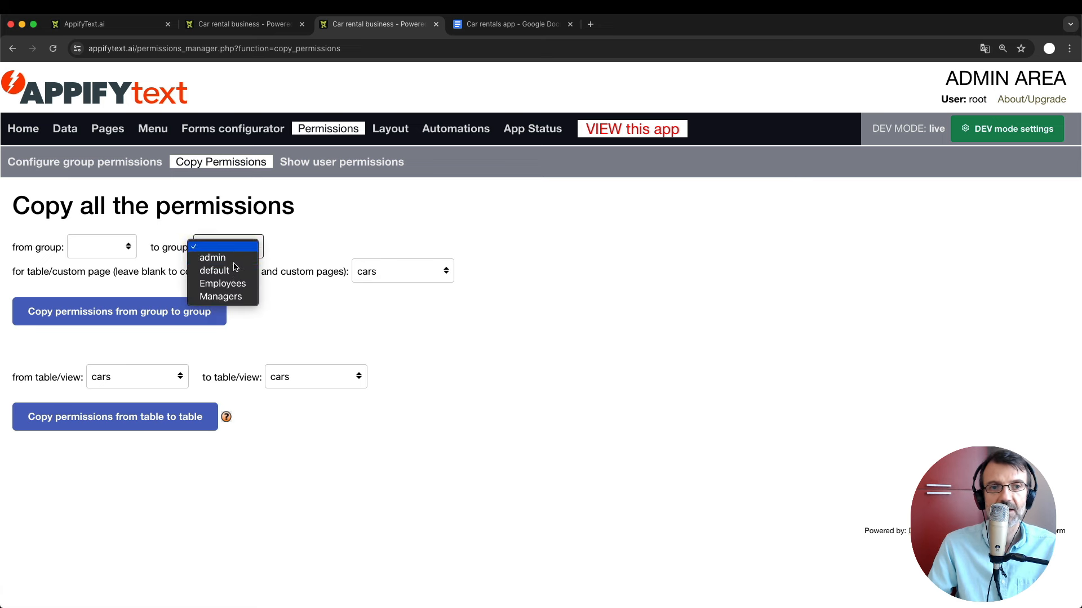
{"action": "left_click", "coordinate": [330, 208]}
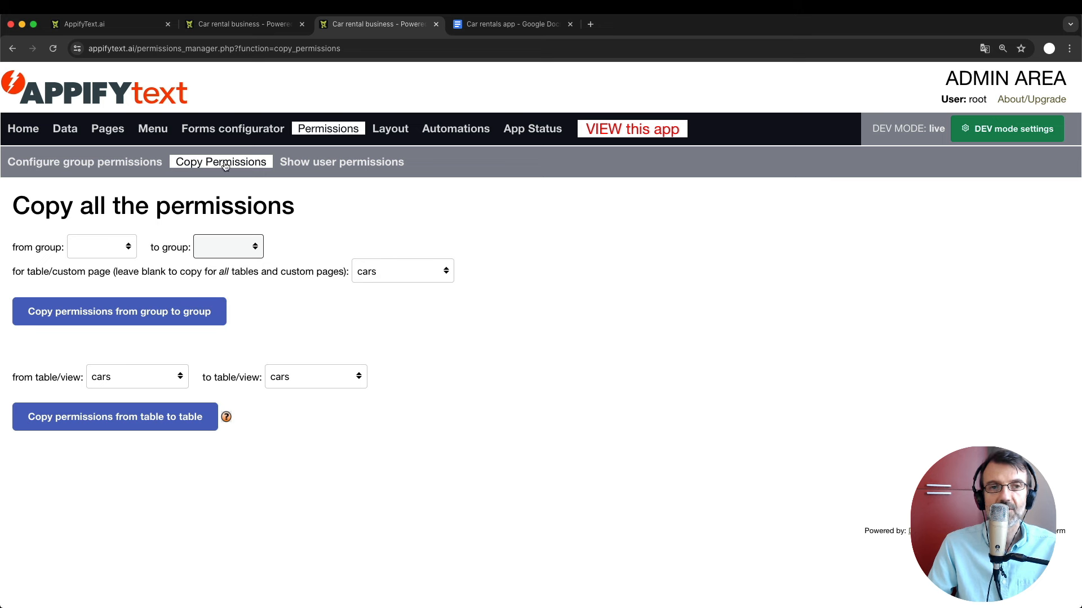
{"action": "left_click", "coordinate": [106, 255]}
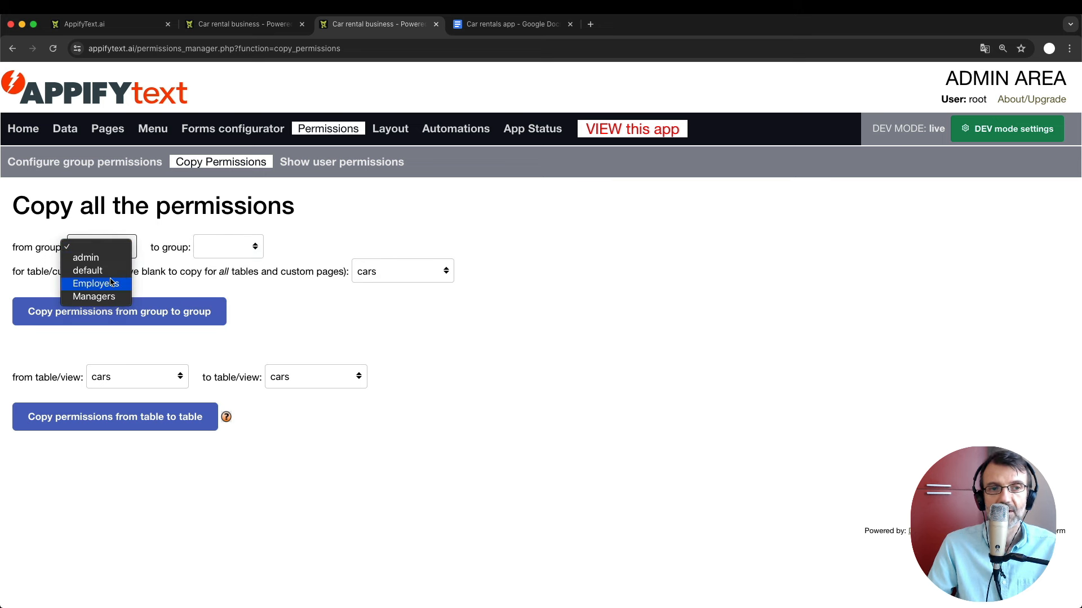
{"action": "left_click", "coordinate": [94, 297]}
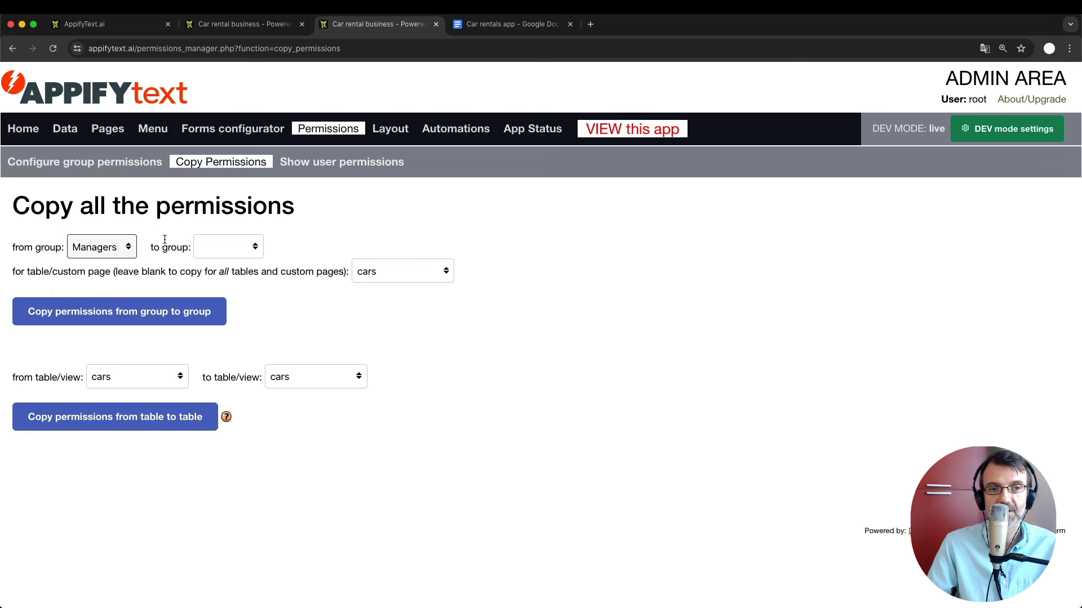
{"action": "left_click", "coordinate": [230, 246]}
{"action": "left_click", "coordinate": [219, 281]}
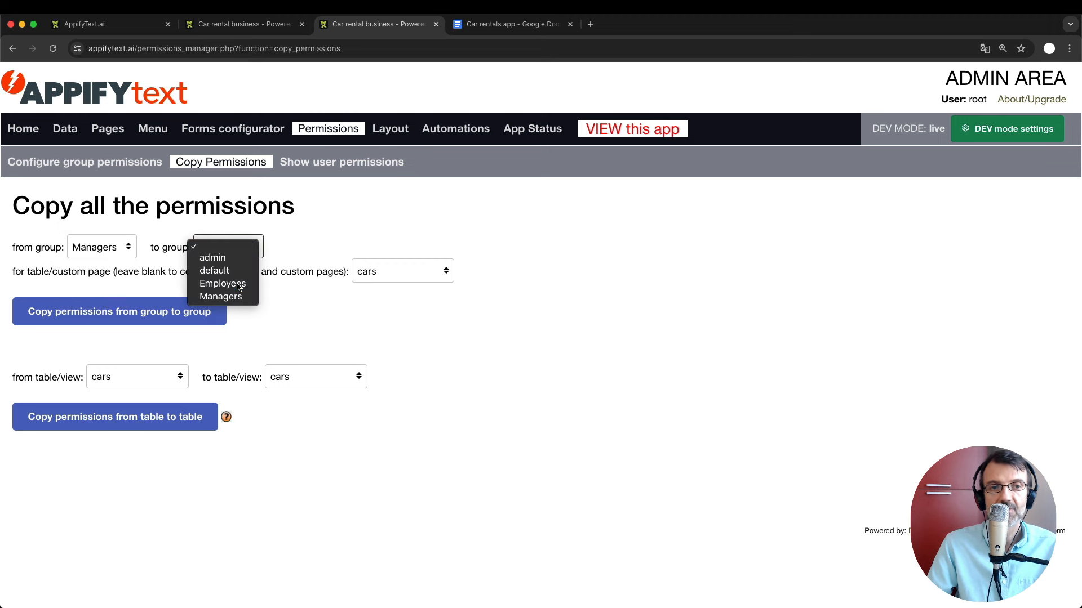
Clear the table choice, copy the permissions group to group, and confirm with OK.
{"action": "left_click", "coordinate": [396, 272]}
{"action": "left_click", "coordinate": [394, 248]}
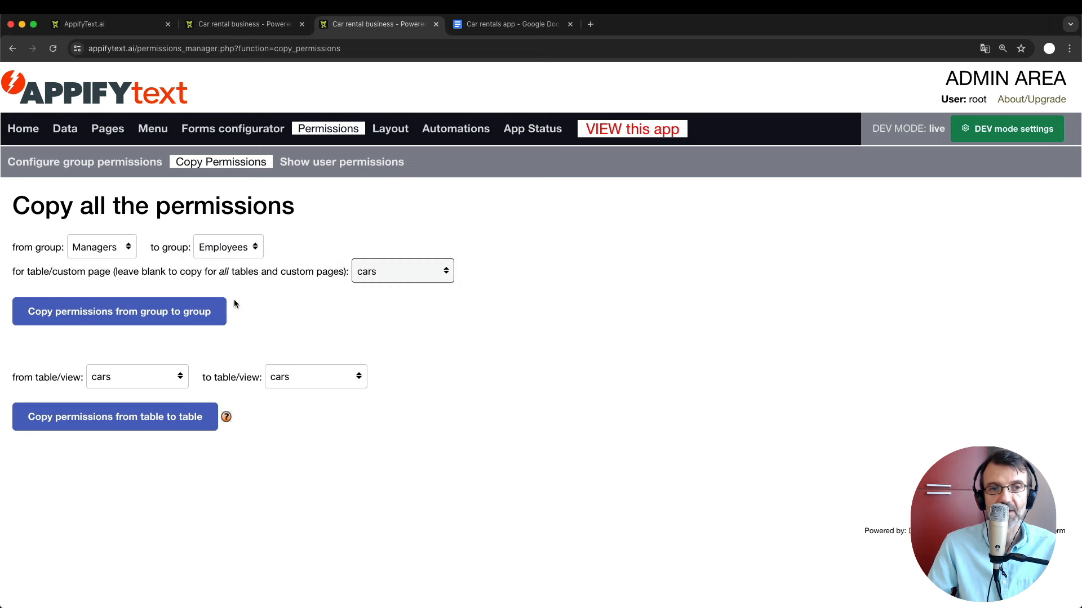
{"action": "left_click", "coordinate": [197, 314]}
{"action": "left_click", "coordinate": [632, 142]}
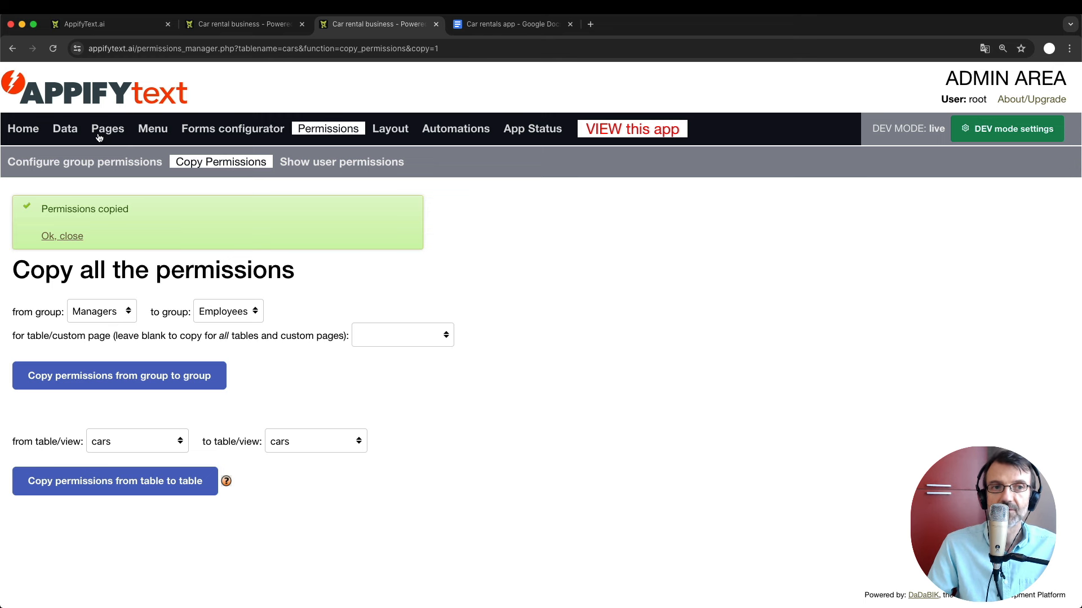
{"action": "left_click", "coordinate": [108, 163]}
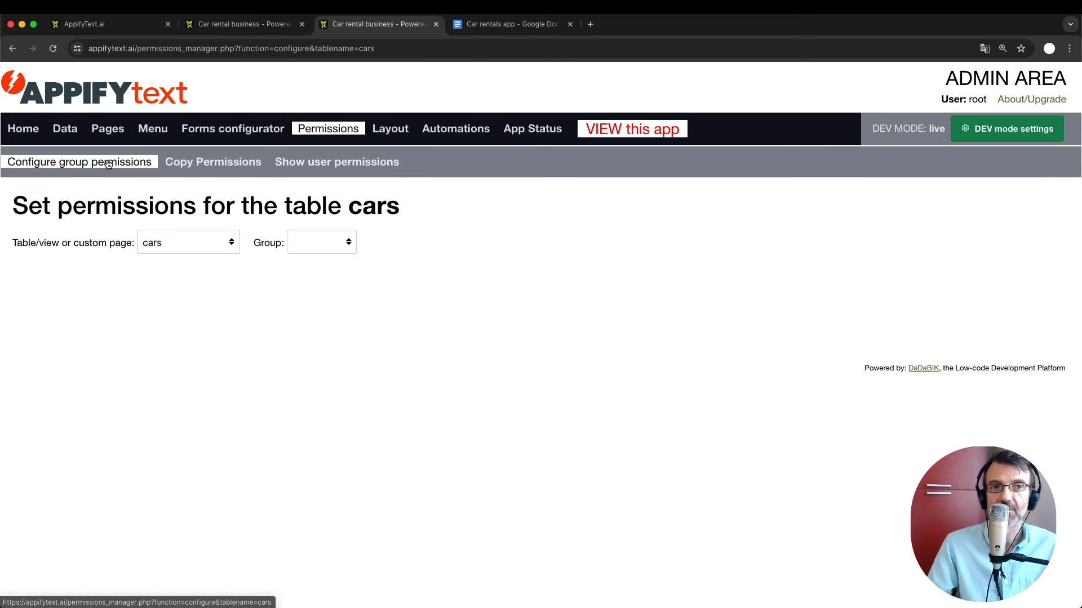
Select the Employees group, set its cars CREATE permission to No, and save.
{"action": "left_click", "coordinate": [313, 245]}
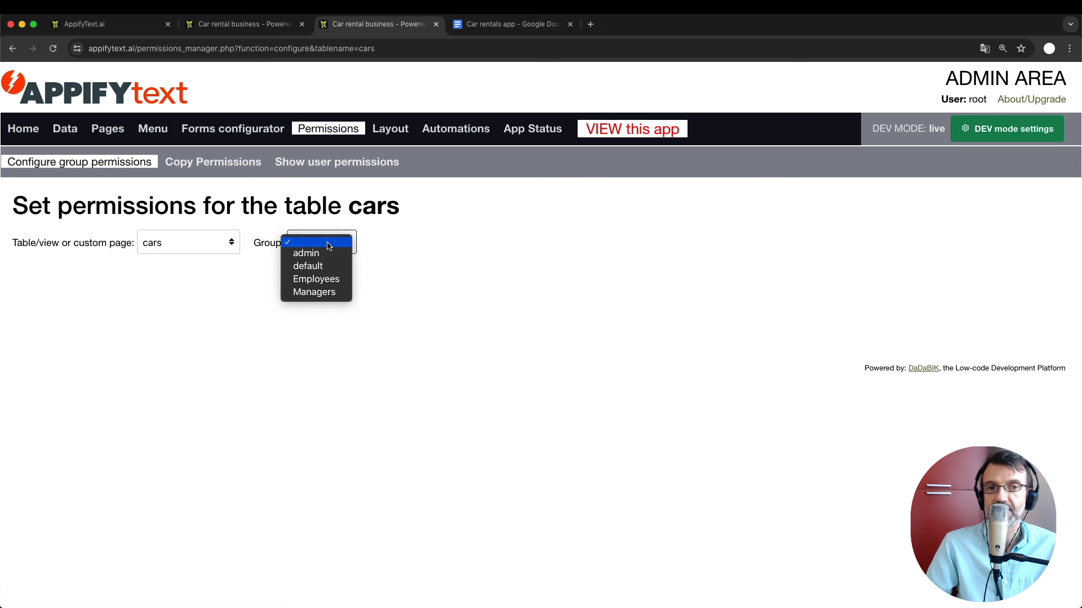
{"action": "left_click", "coordinate": [331, 280]}
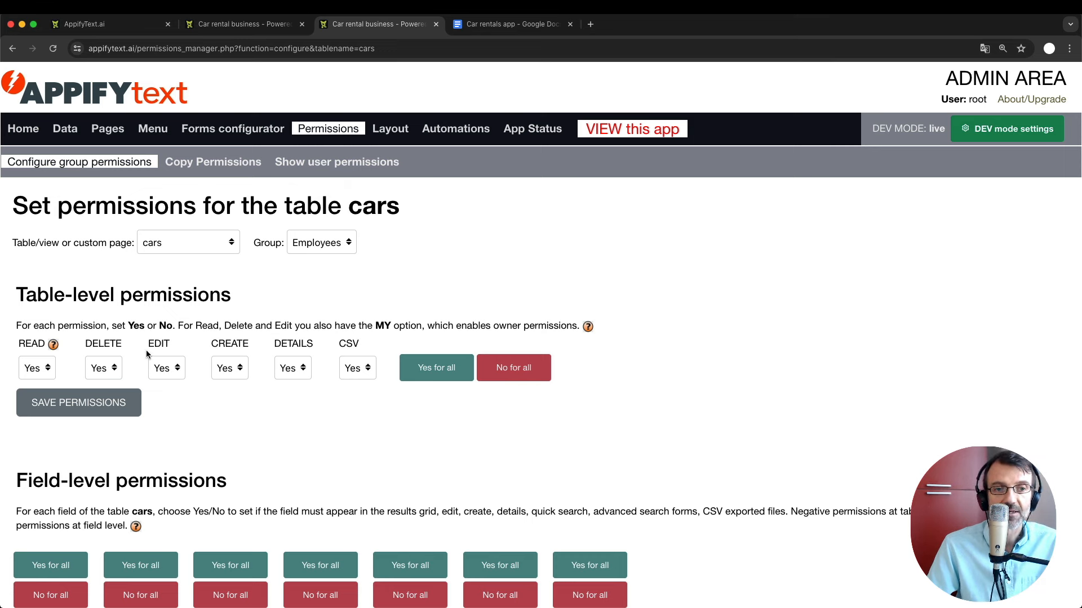
{"action": "left_click", "coordinate": [226, 371]}
{"action": "left_click", "coordinate": [225, 356]}
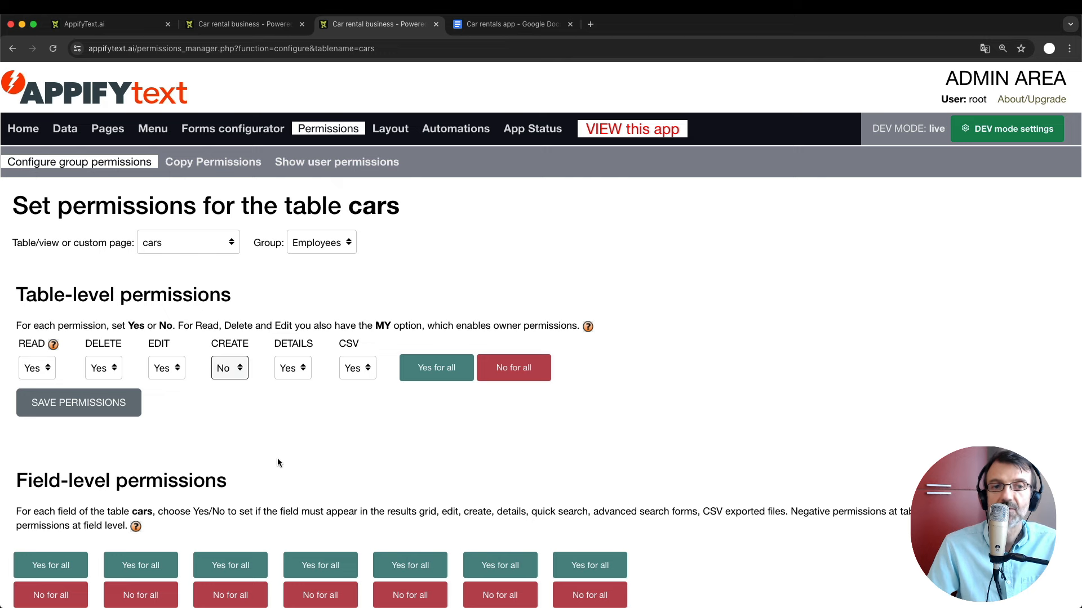
{"action": "left_click", "coordinate": [98, 416]}
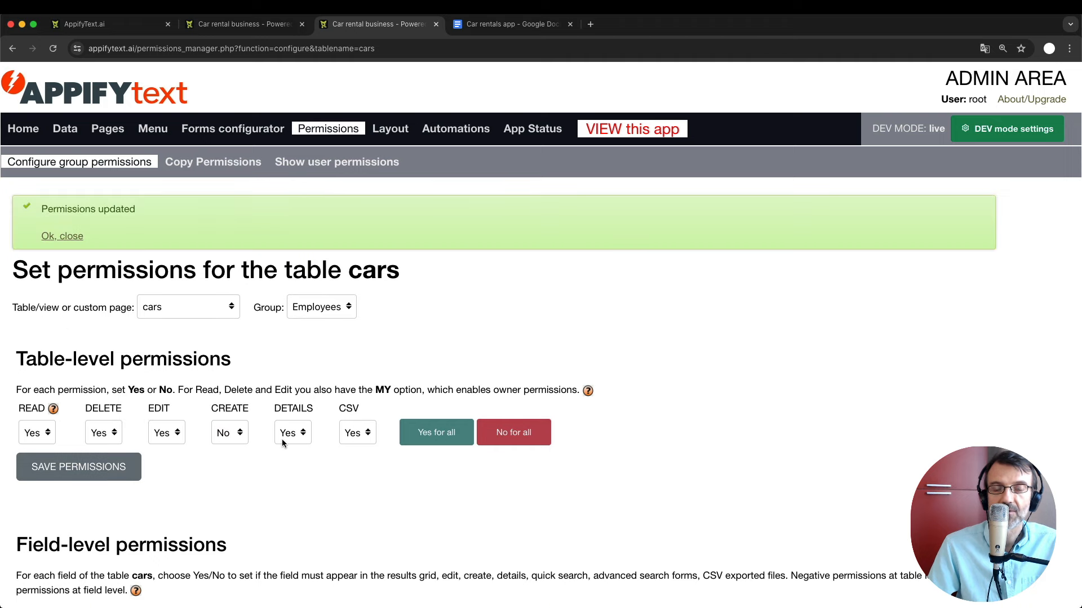
{"action": "scroll", "coordinate": [281, 438], "scroll_direction": "down", "scroll_amount": 3}
Switch to the shops table, set Employees' CREATE to No, and save.
{"action": "left_click", "coordinate": [196, 223]}
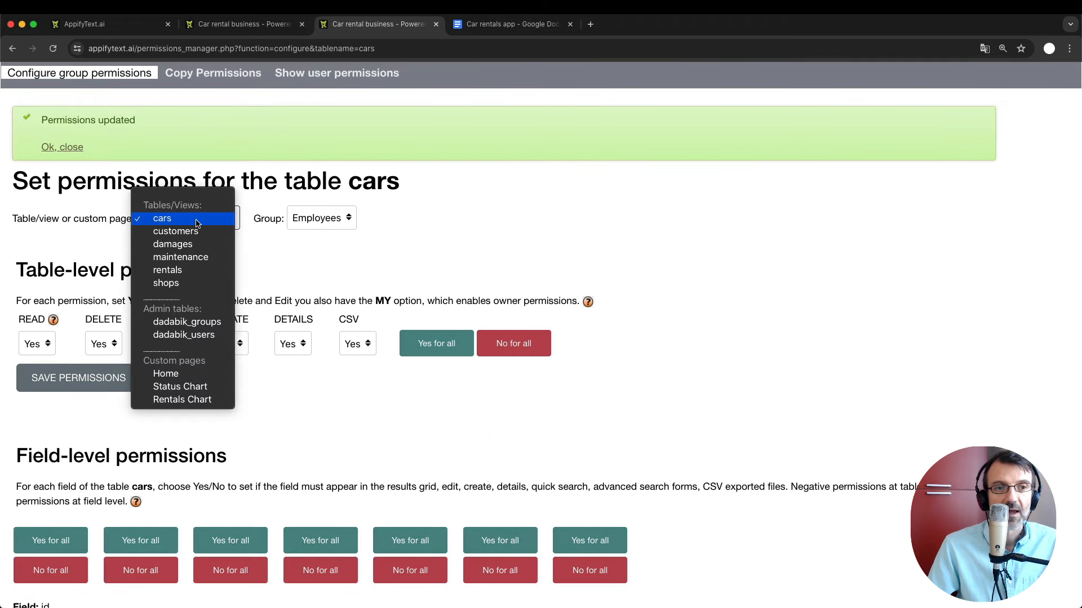
{"action": "left_click", "coordinate": [193, 286]}
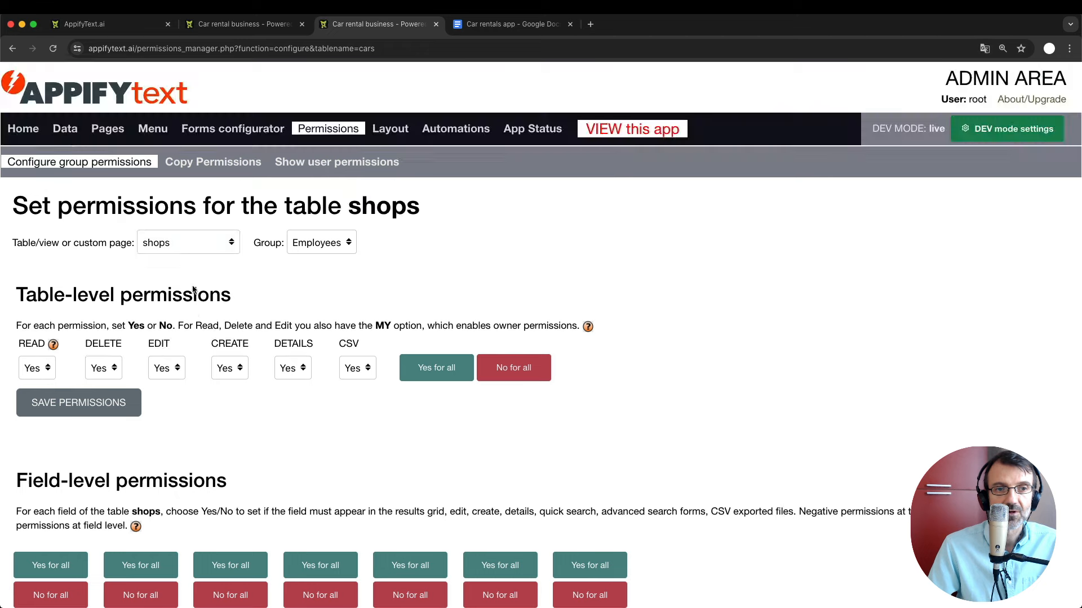
{"action": "left_click", "coordinate": [225, 377]}
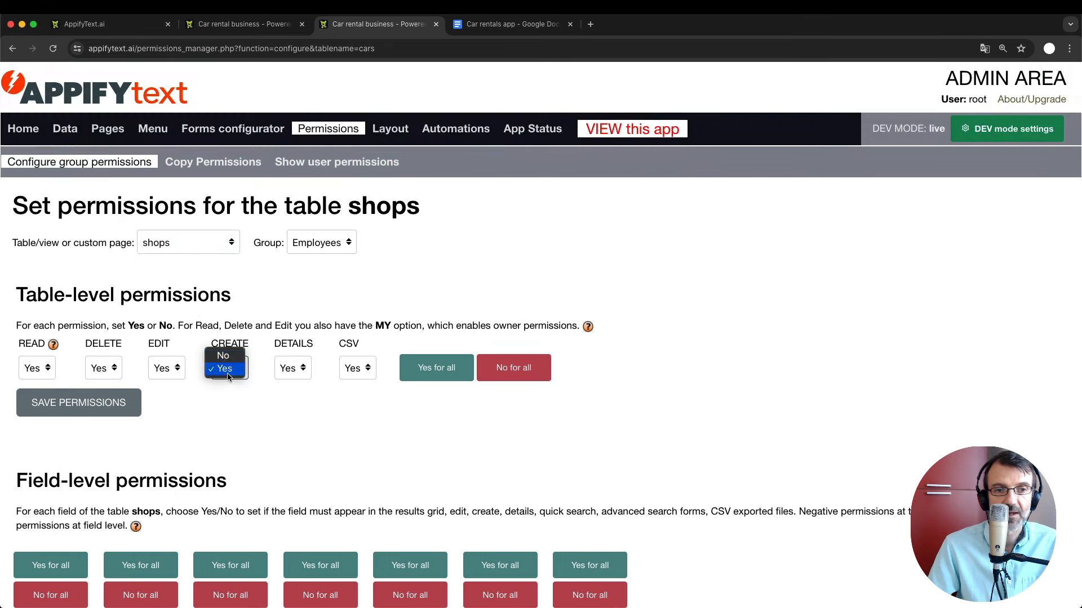
{"action": "left_click", "coordinate": [224, 355]}
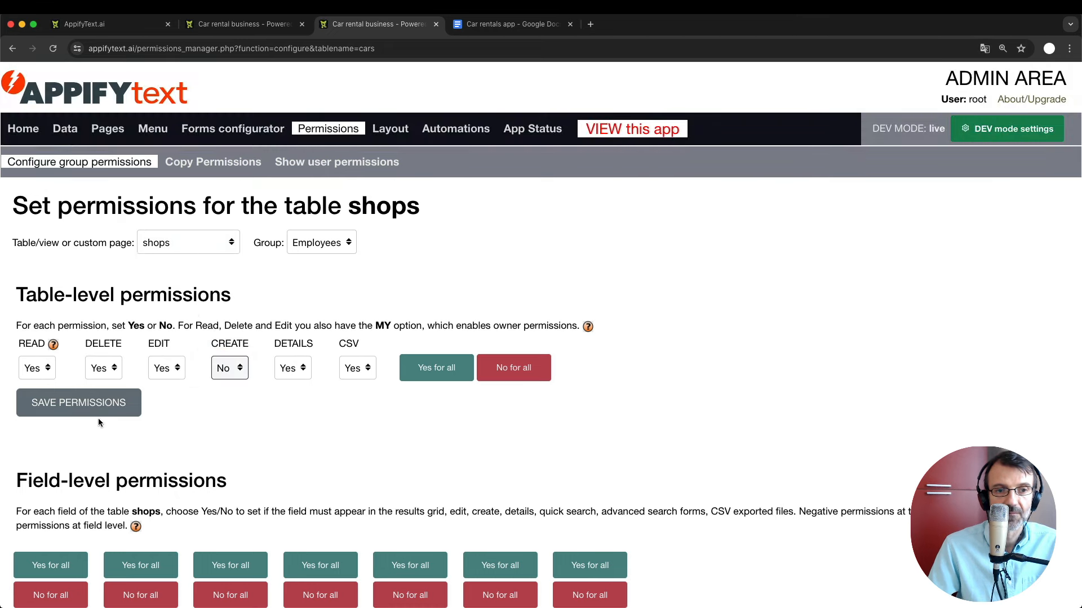
{"action": "left_click", "coordinate": [98, 412]}
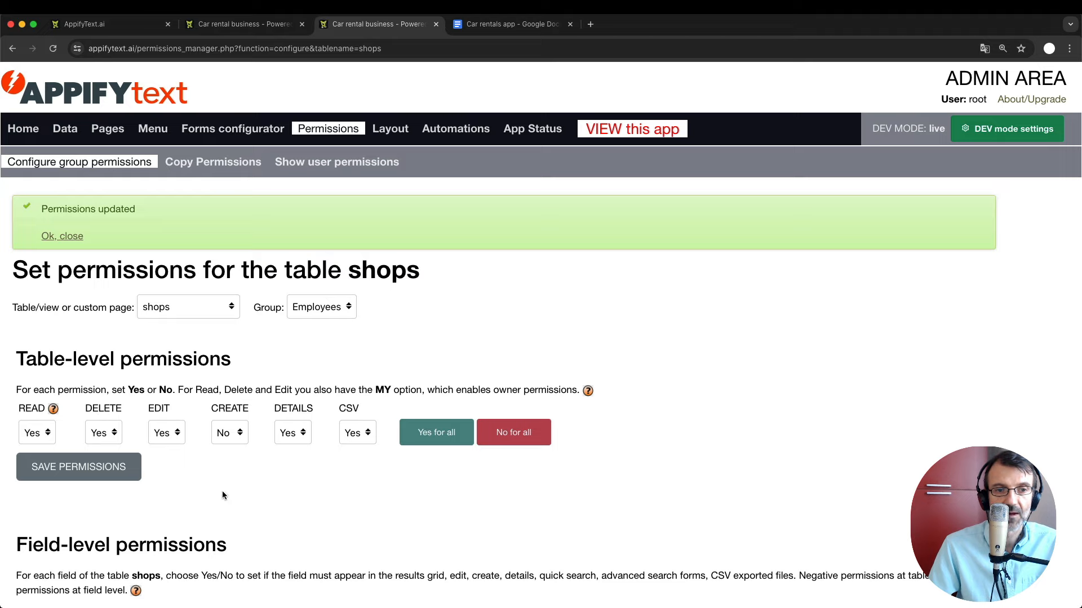
Mark name, city, state and zip_code as disabled when editing, and save the field permissions.
{"action": "scroll", "coordinate": [222, 491], "scroll_direction": "up", "scroll_amount": 2}
{"action": "scroll", "coordinate": [222, 492], "scroll_direction": "down", "scroll_amount": 7}
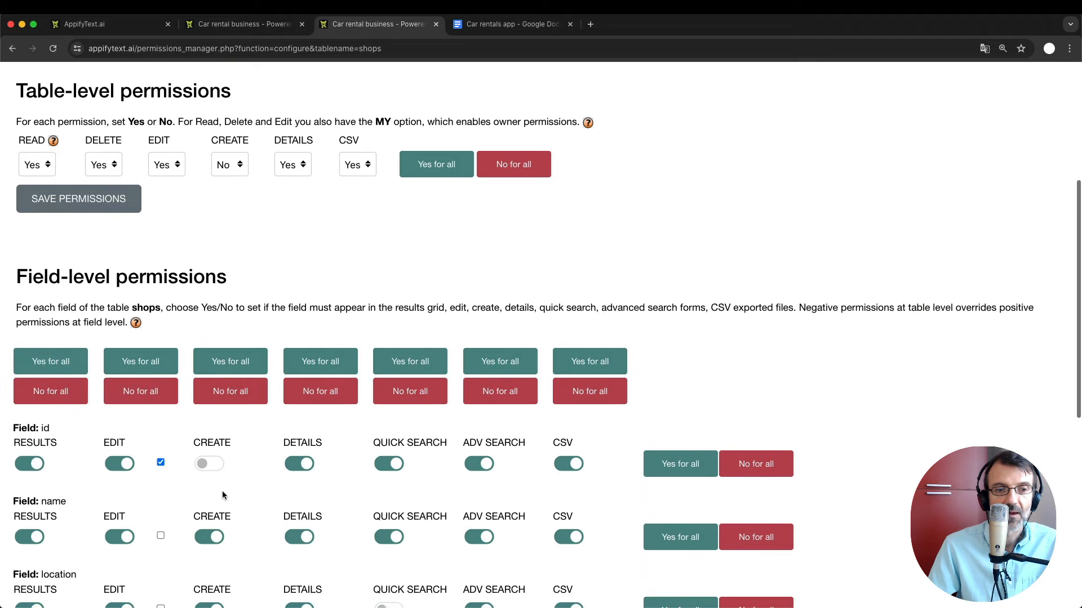
{"action": "scroll", "coordinate": [222, 493], "scroll_direction": "down", "scroll_amount": 2}
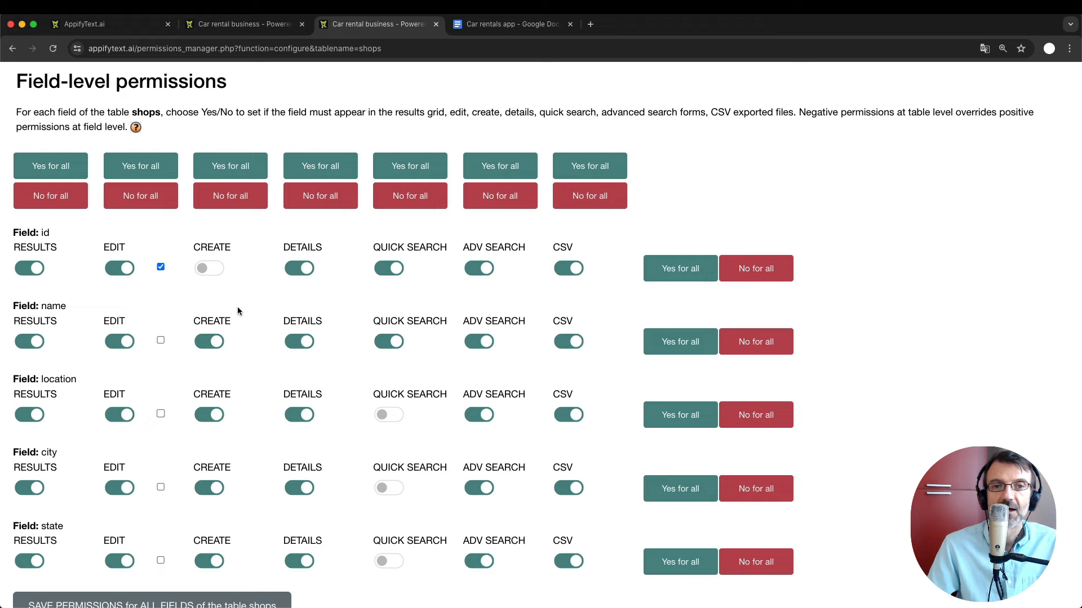
{"action": "scroll", "coordinate": [226, 290], "scroll_direction": "up", "scroll_amount": 7}
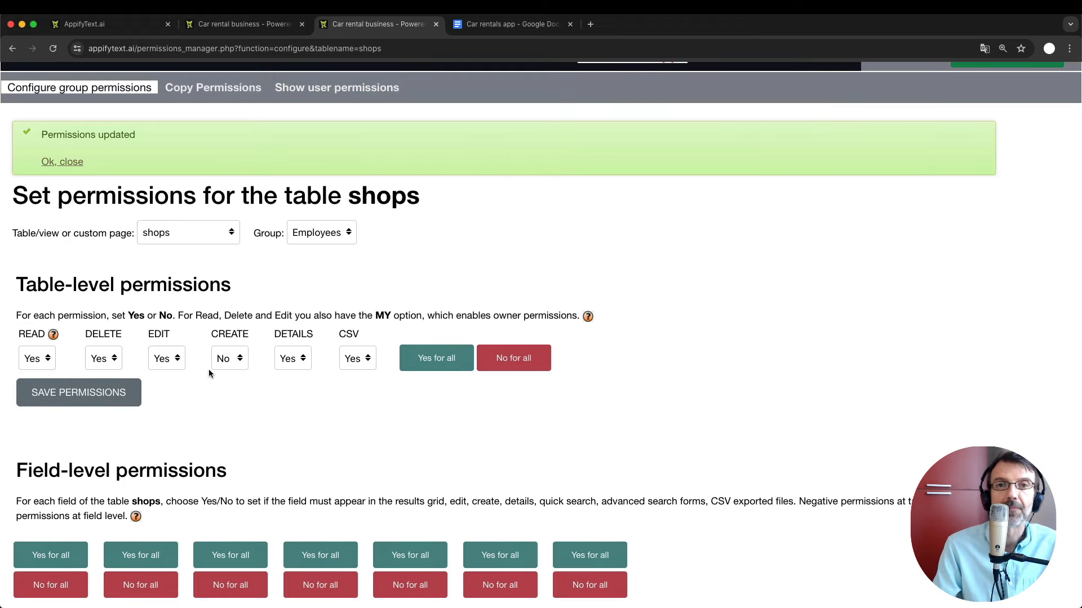
{"action": "scroll", "coordinate": [209, 369], "scroll_direction": "up", "scroll_amount": 1}
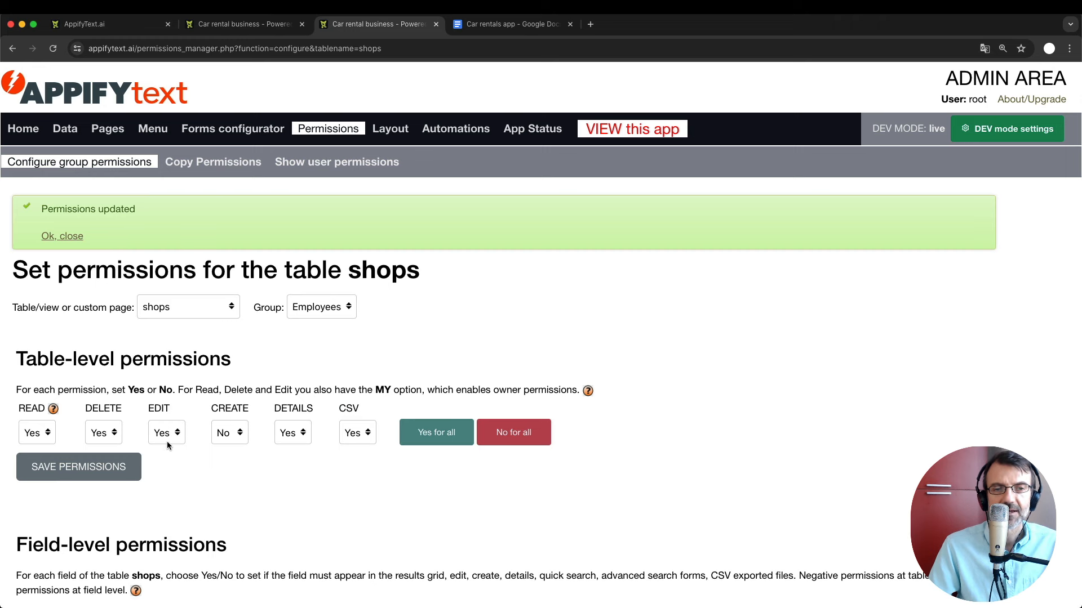
{"action": "scroll", "coordinate": [181, 479], "scroll_direction": "down", "scroll_amount": 8}
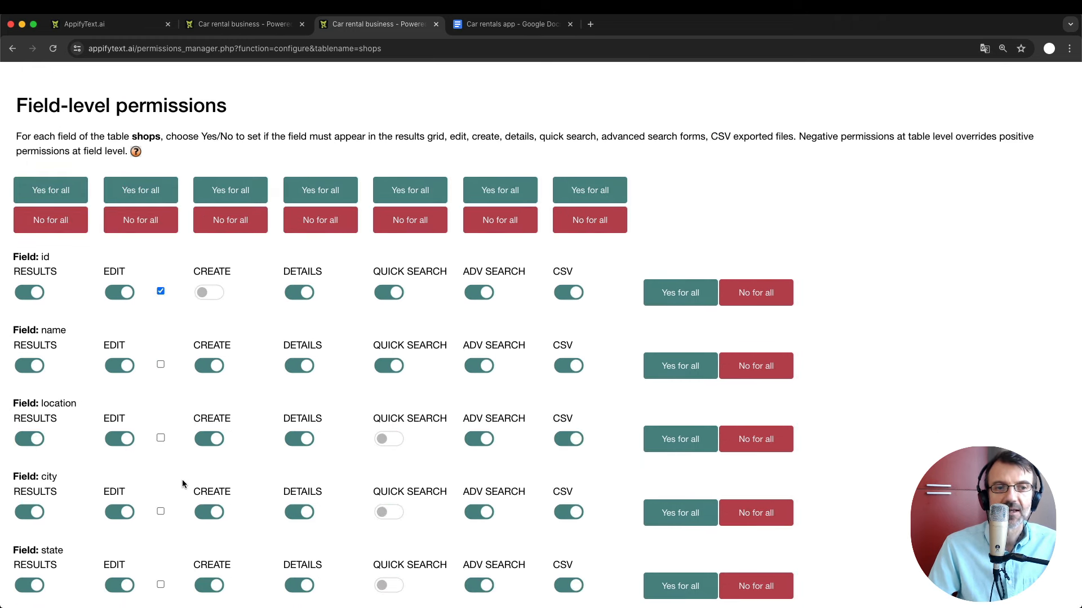
{"action": "scroll", "coordinate": [182, 482], "scroll_direction": "down", "scroll_amount": 1}
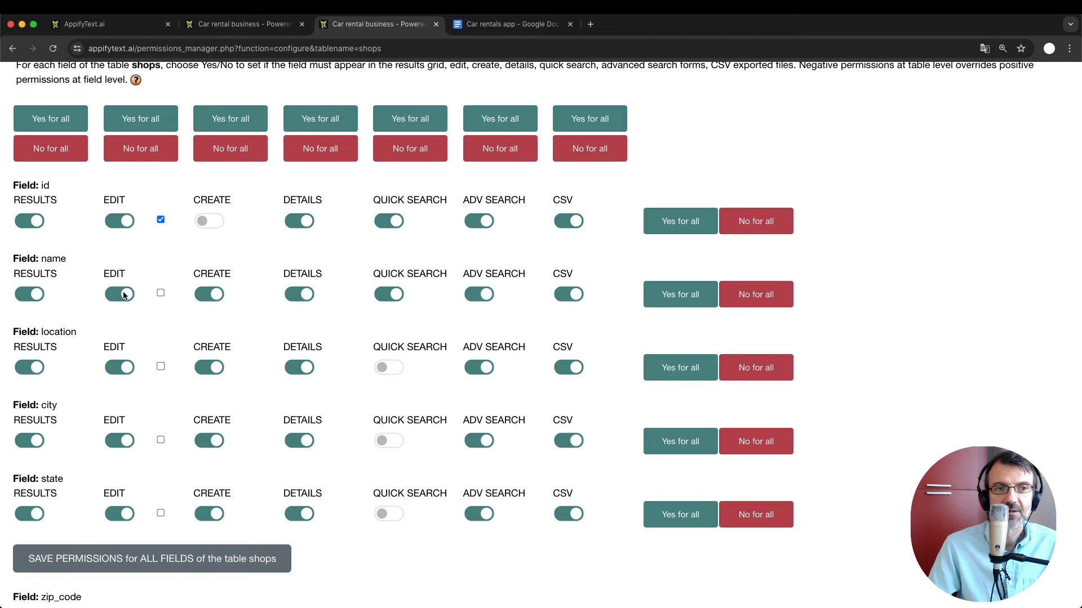
{"action": "left_click", "coordinate": [161, 292]}
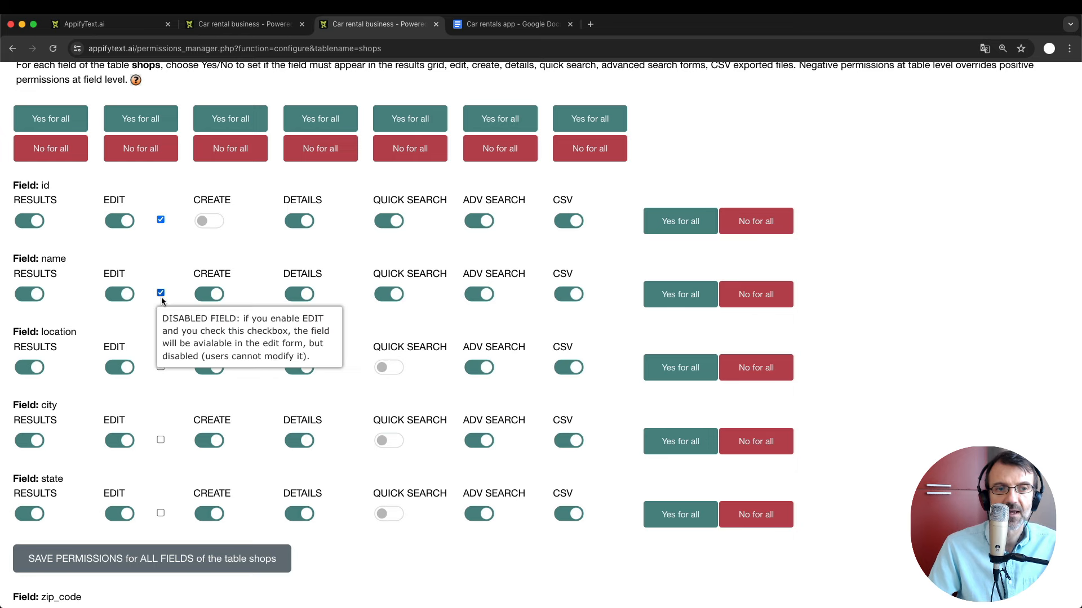
{"action": "left_click", "coordinate": [161, 440]}
{"action": "scroll", "coordinate": [160, 437], "scroll_direction": "down", "scroll_amount": 3}
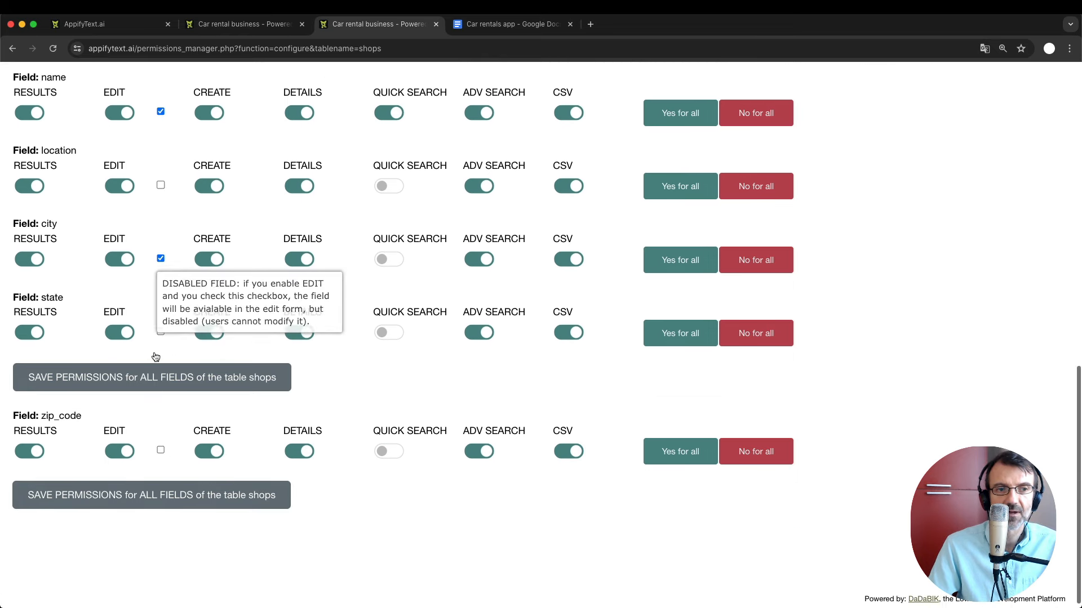
{"action": "left_click", "coordinate": [161, 331]}
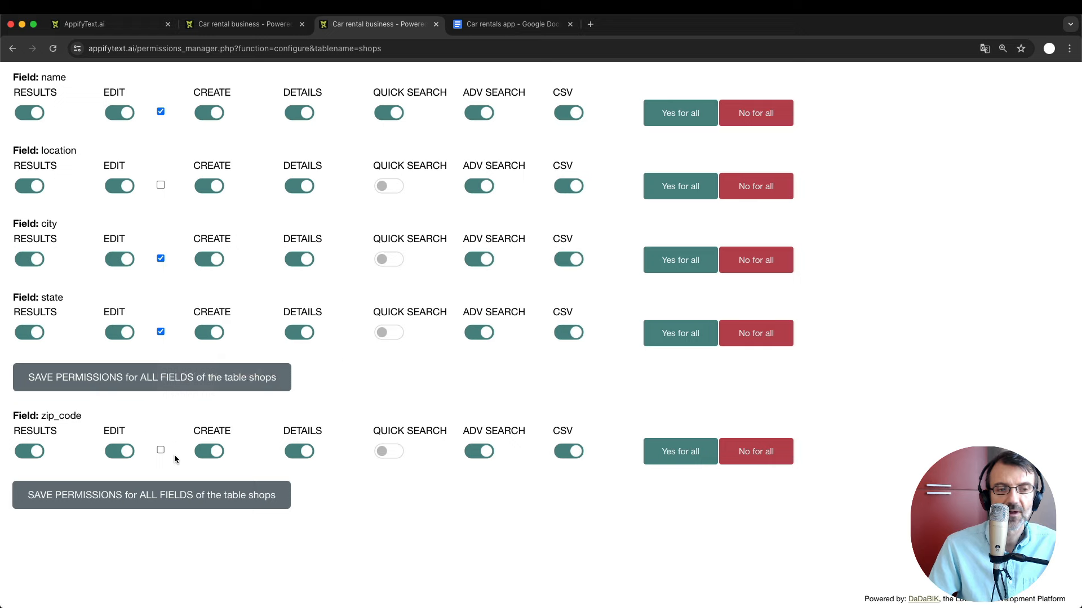
{"action": "left_click", "coordinate": [161, 450]}
{"action": "key", "text": "Return"}
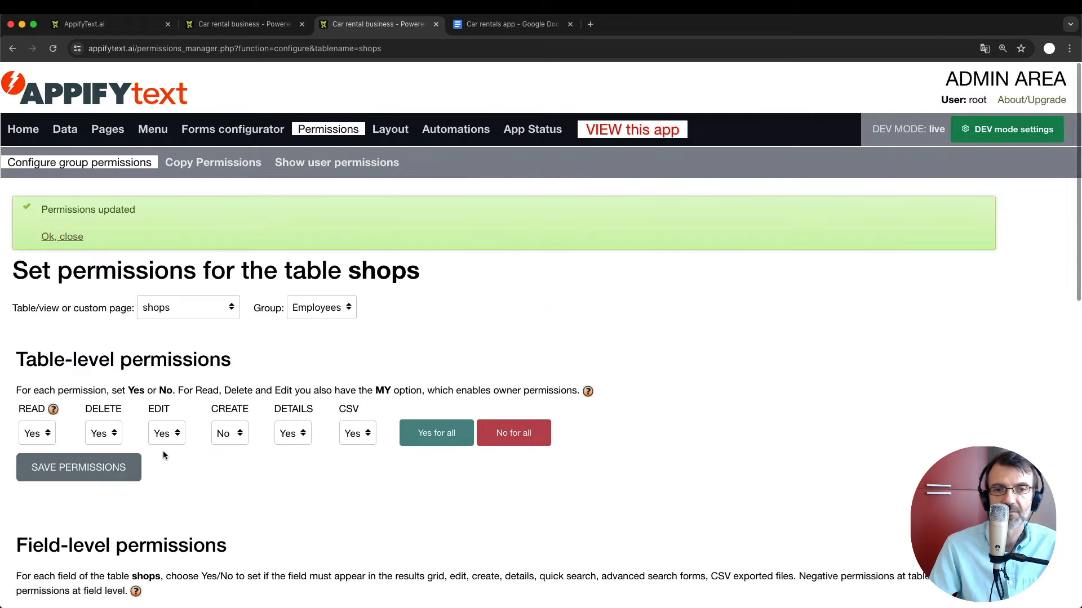
{"action": "scroll", "coordinate": [163, 451], "scroll_direction": "down", "scroll_amount": 15}
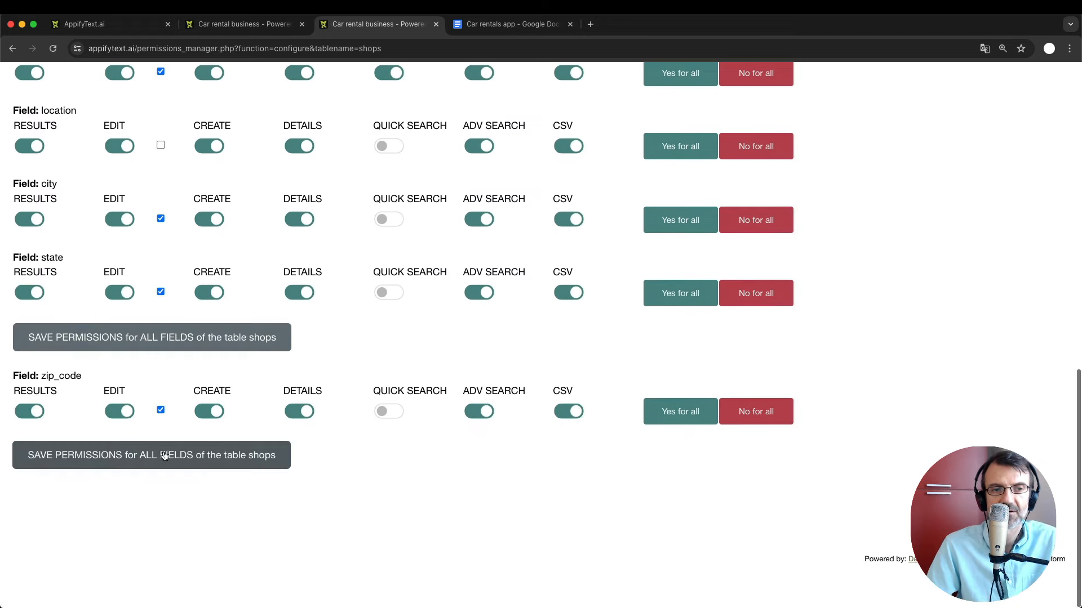
{"action": "left_click", "coordinate": [153, 384]}
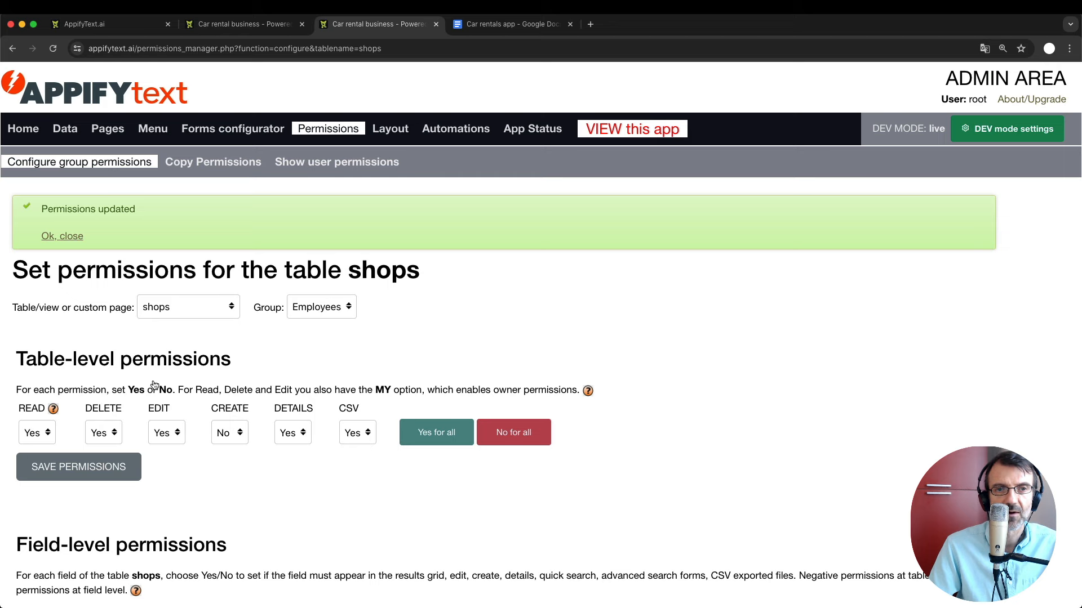
Resubmit the Employees' shops field permissions after reviewing them, then return to the car rental app homepage.
{"action": "scroll", "coordinate": [174, 455], "scroll_direction": "down", "scroll_amount": 5}
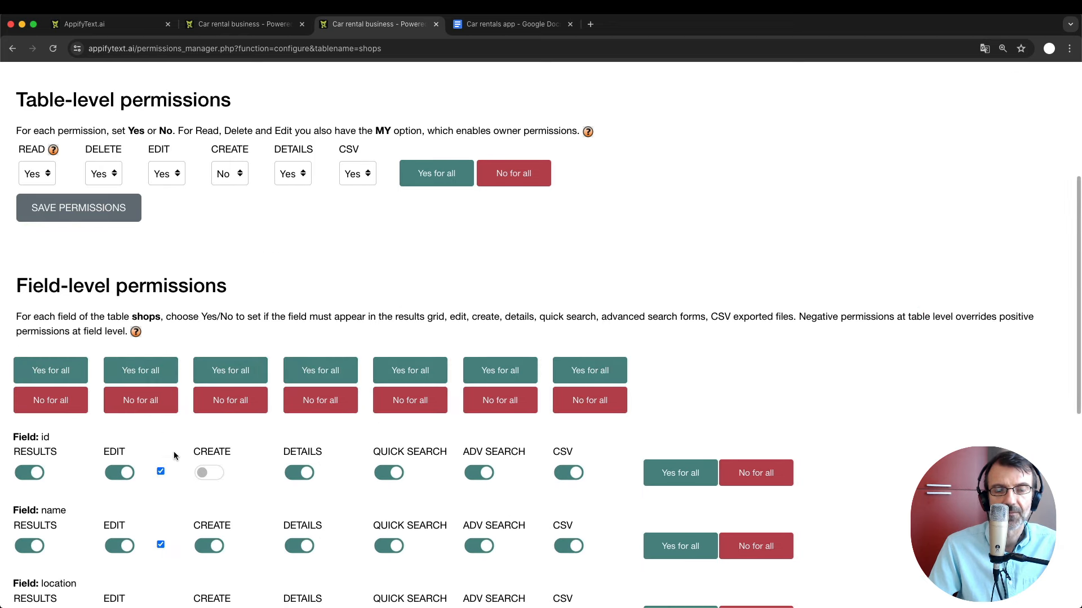
{"action": "scroll", "coordinate": [174, 455], "scroll_direction": "down", "scroll_amount": 2}
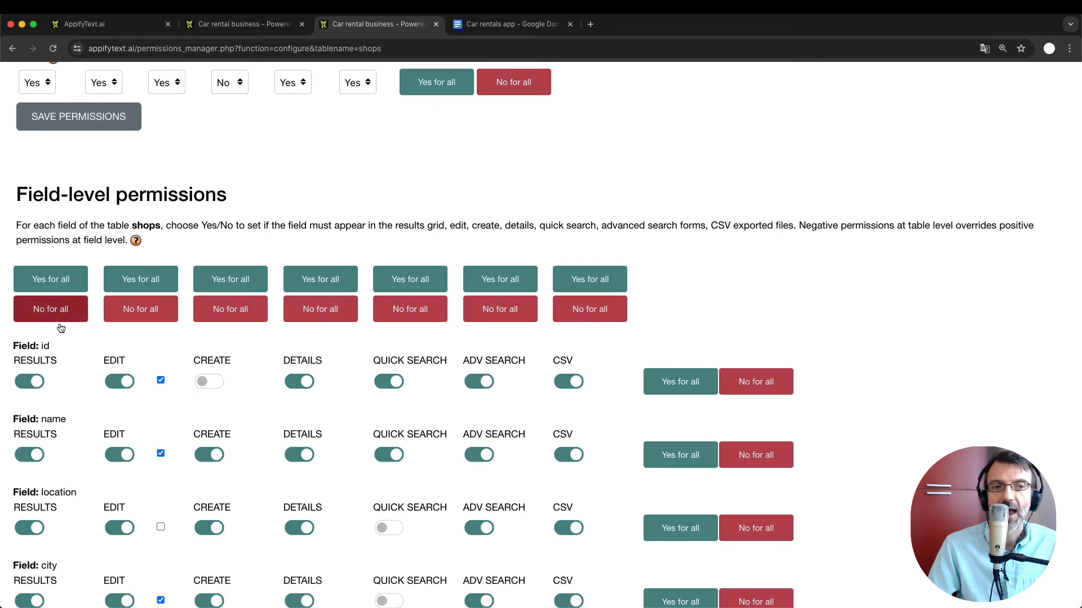
{"action": "mouse_move", "coordinate": [163, 382]}
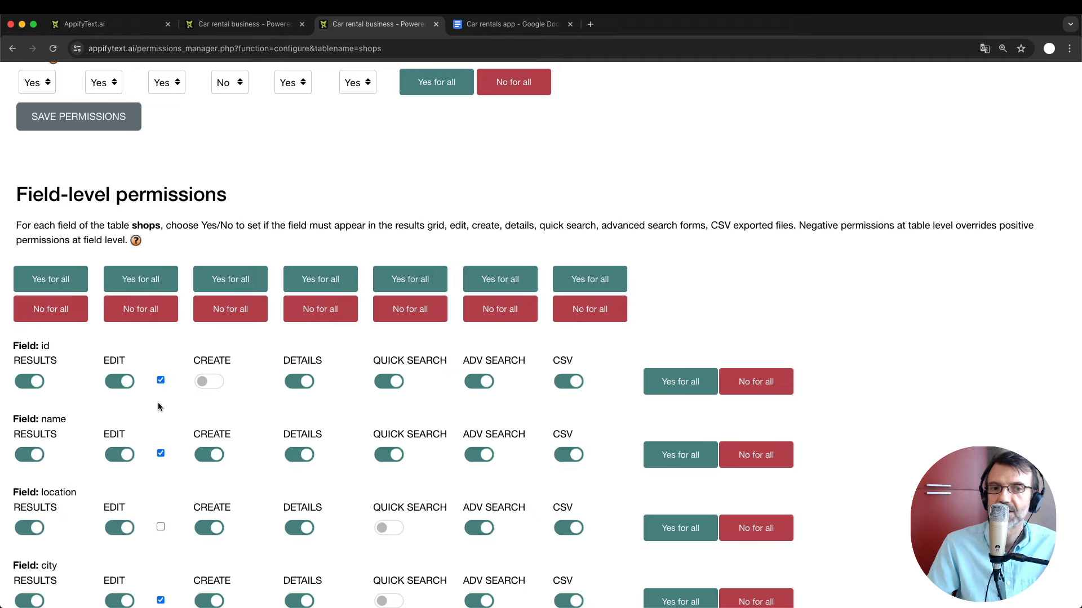
{"action": "scroll", "coordinate": [159, 407], "scroll_direction": "up", "scroll_amount": 3}
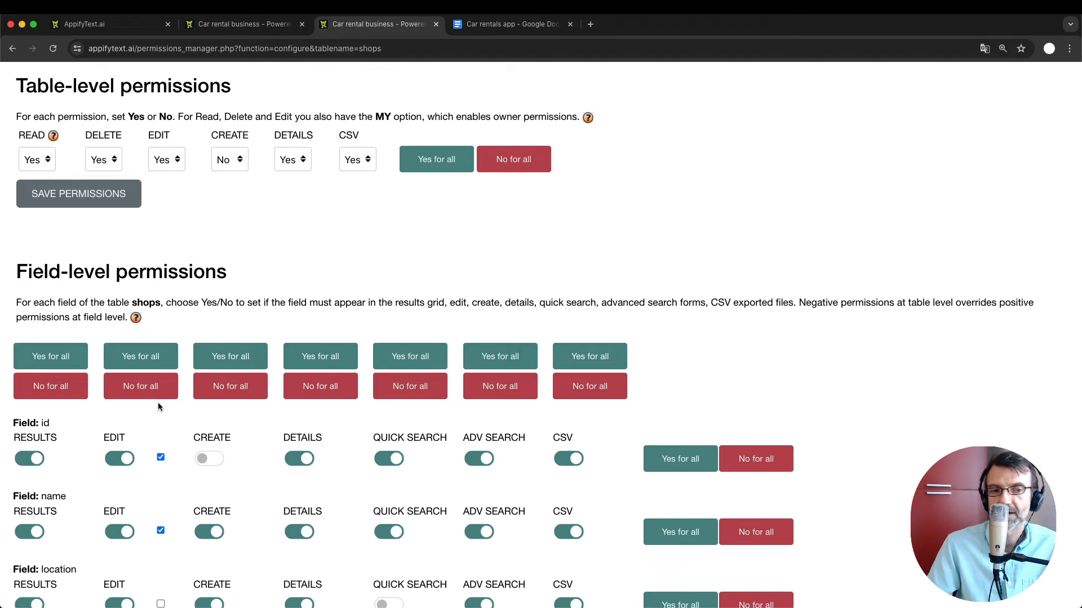
{"action": "left_click", "coordinate": [198, 353]}
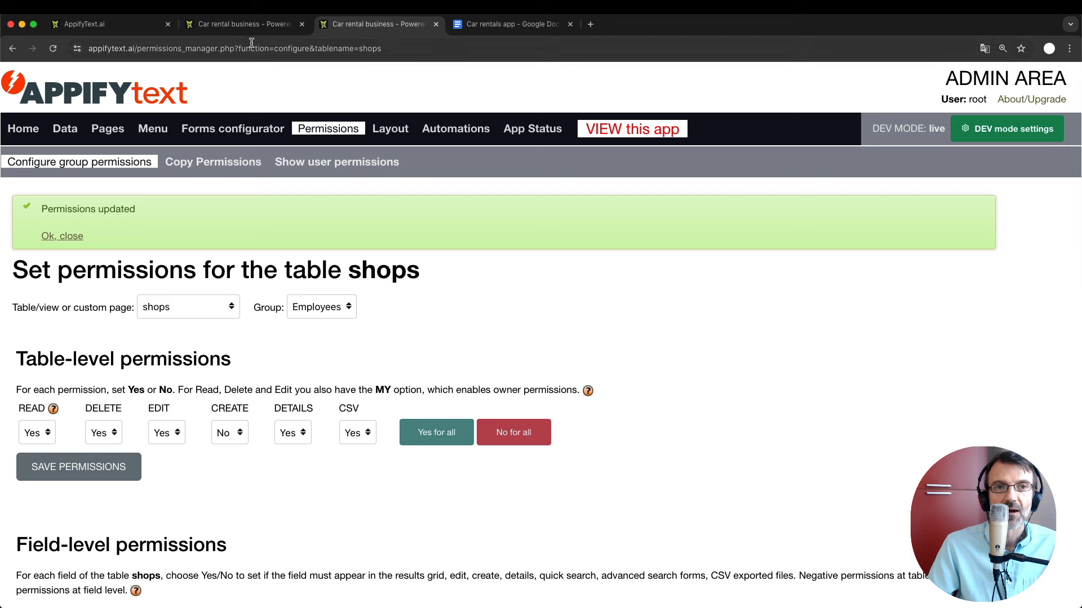
{"action": "left_click", "coordinate": [251, 24]}
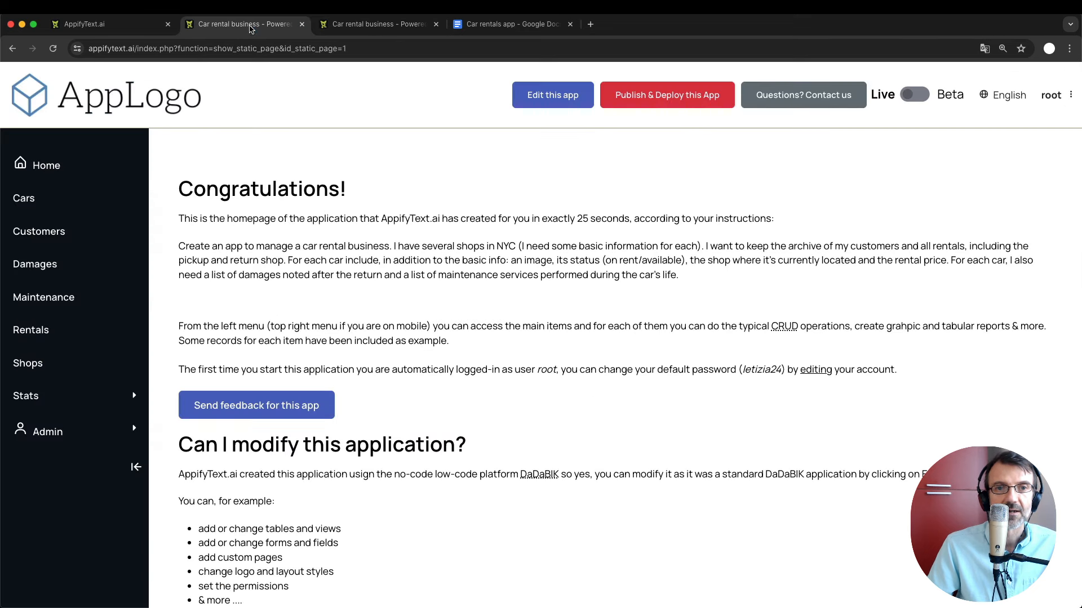
Log out of the root admin account and try signing in as the employee test user.
{"action": "left_click", "coordinate": [1051, 94]}
{"action": "left_click", "coordinate": [1009, 146]}
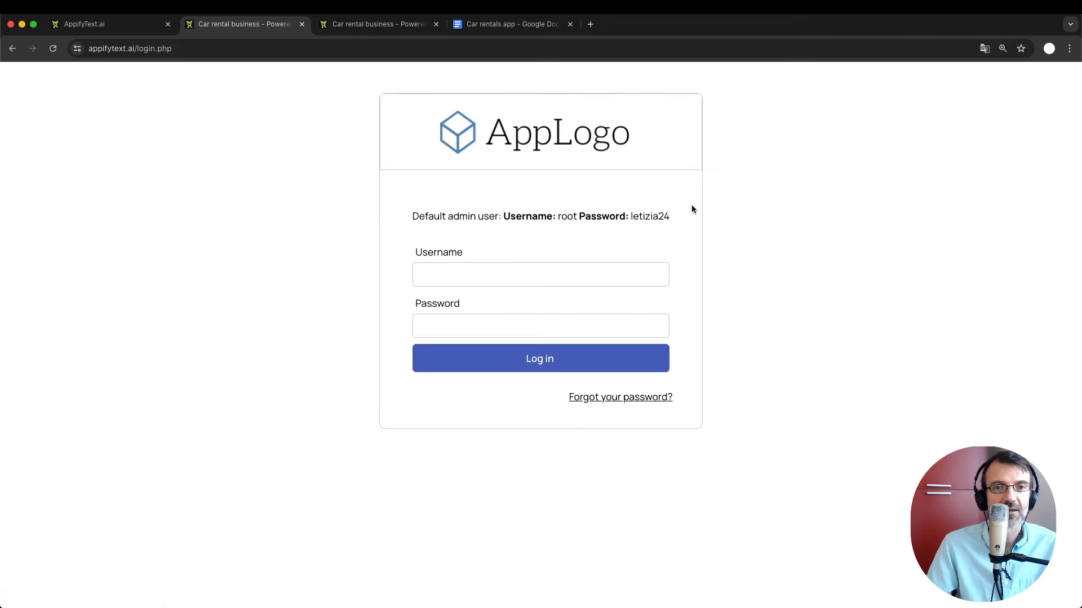
{"action": "left_click", "coordinate": [496, 277]}
{"action": "type", "text": "alice"}
{"action": "key", "text": "Tab"}
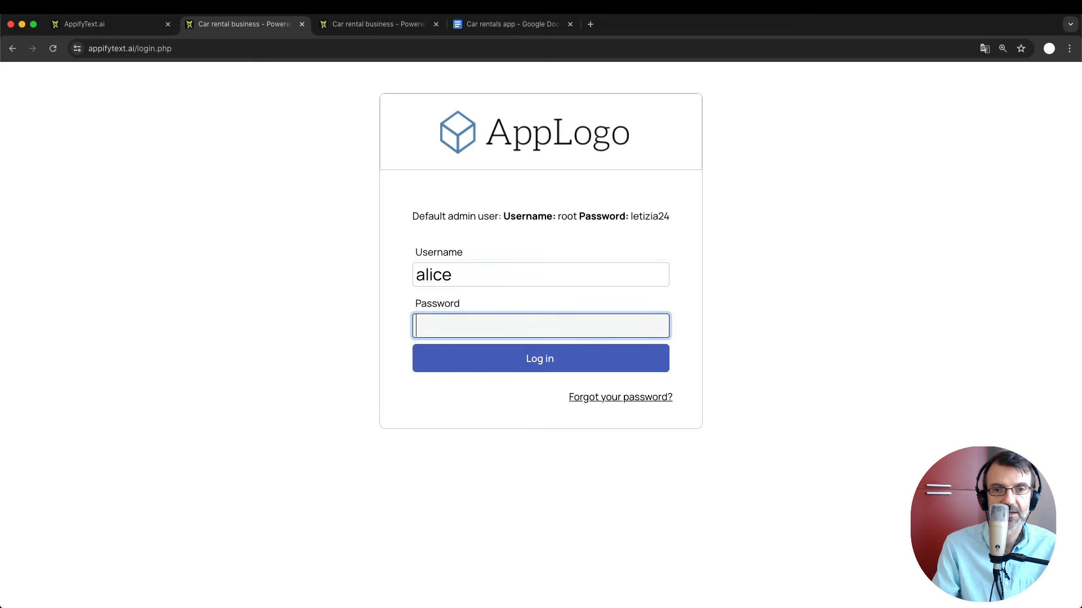
{"action": "type", "text": "alice"}
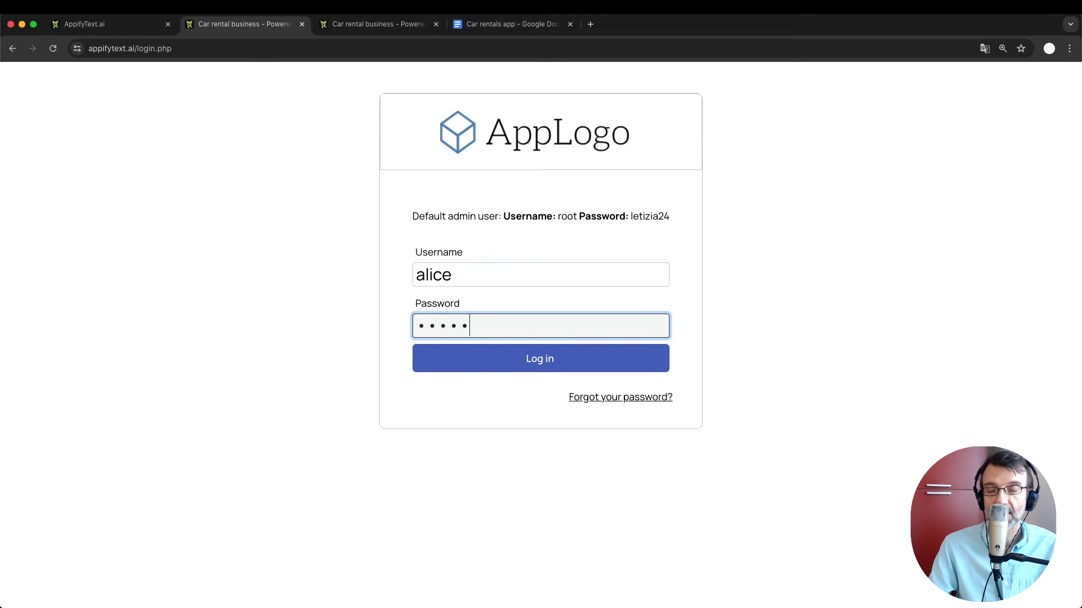
{"action": "key", "text": "Return"}
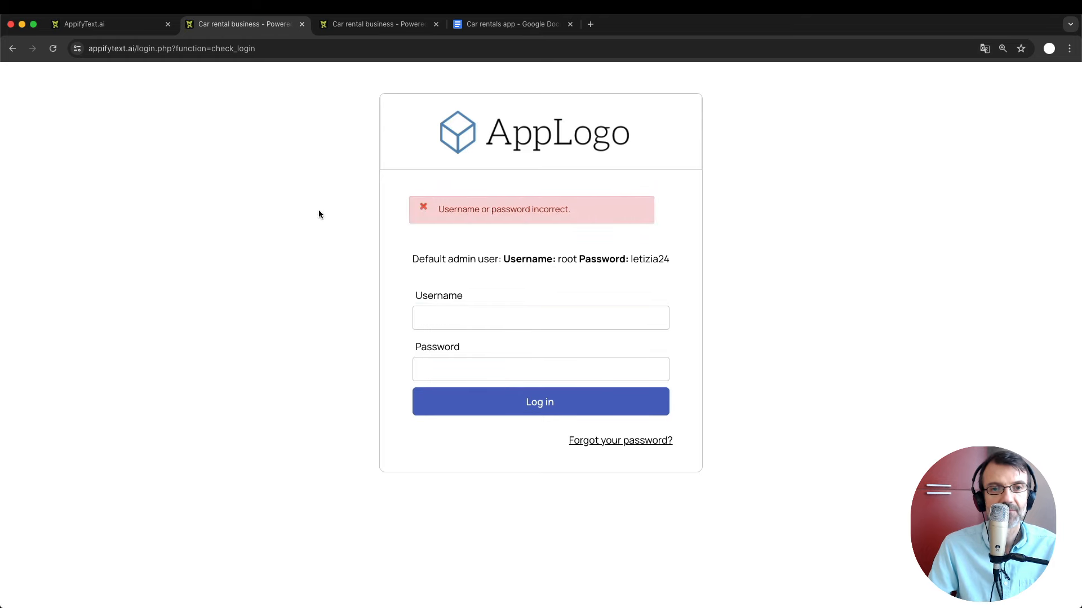
Retry the login with the employee's username and corrected password.
{"action": "left_click", "coordinate": [445, 313]}
{"action": "key", "text": "Tab"}
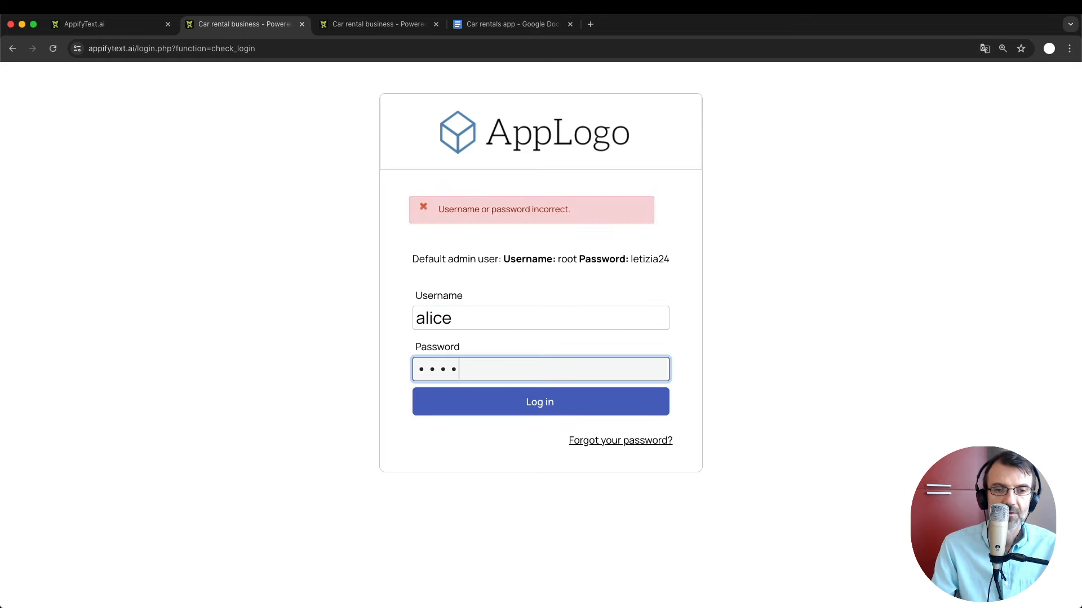
{"action": "left_click", "coordinate": [528, 407]}
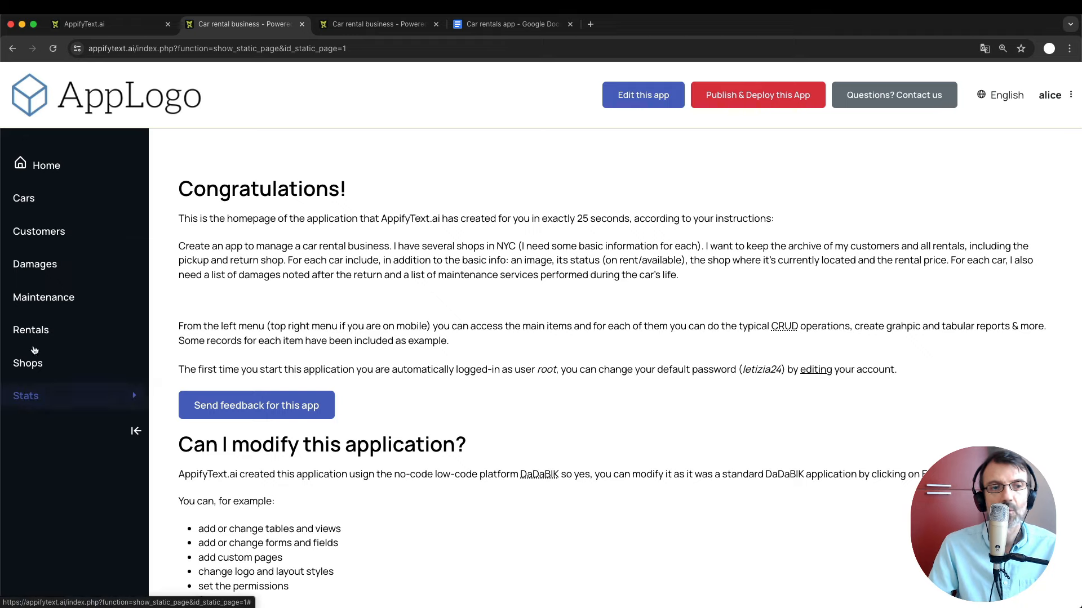
Browse the Cars, Customers, Maintenance and Shops lists as the employee.
{"action": "left_click", "coordinate": [25, 202]}
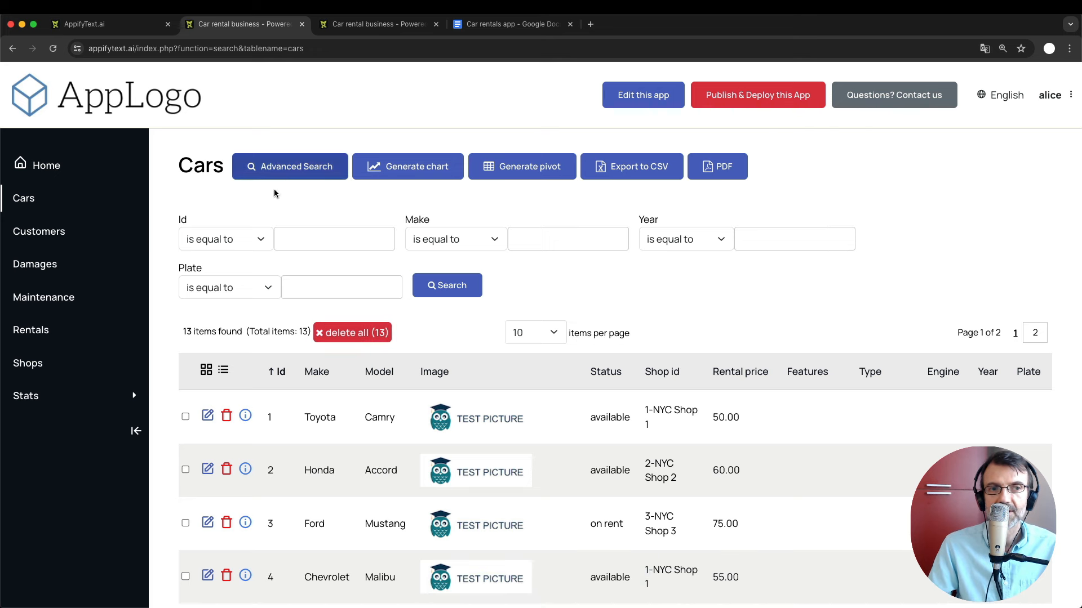
{"action": "left_click", "coordinate": [37, 235]}
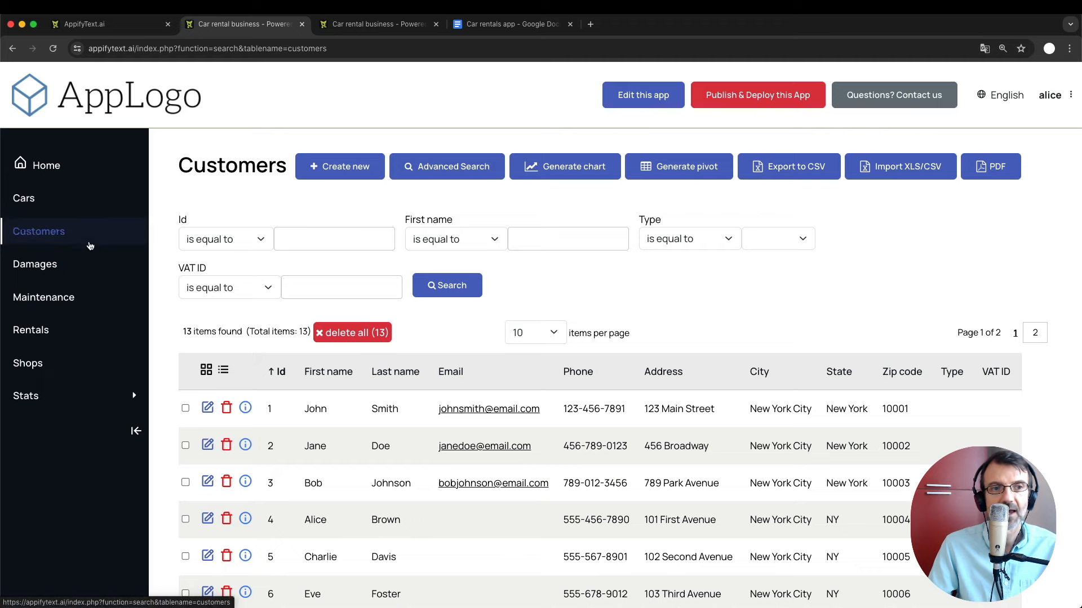
{"action": "left_click", "coordinate": [38, 303]}
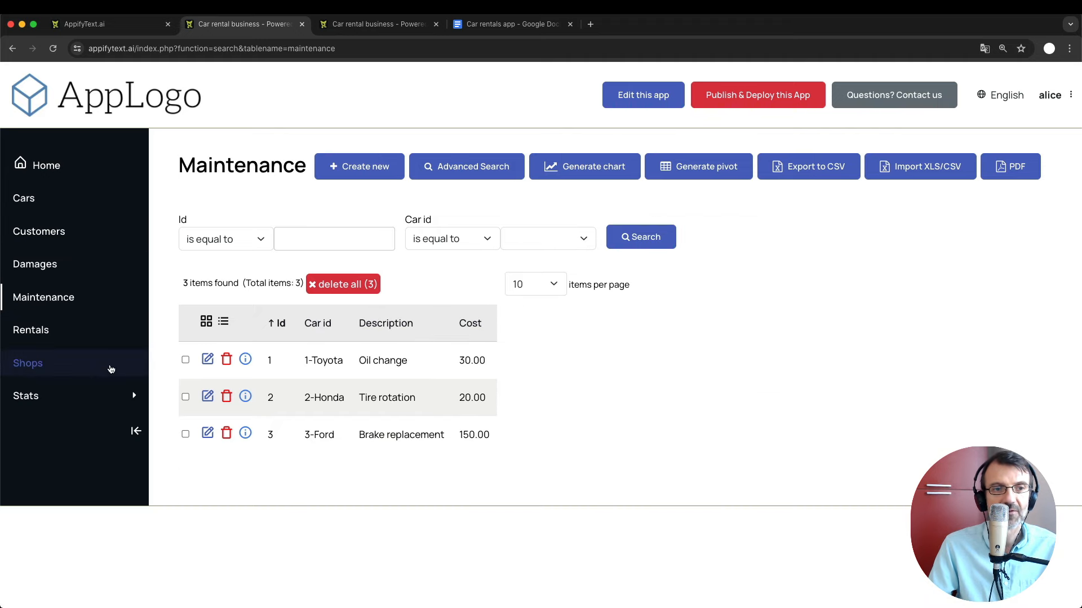
{"action": "left_click", "coordinate": [56, 372]}
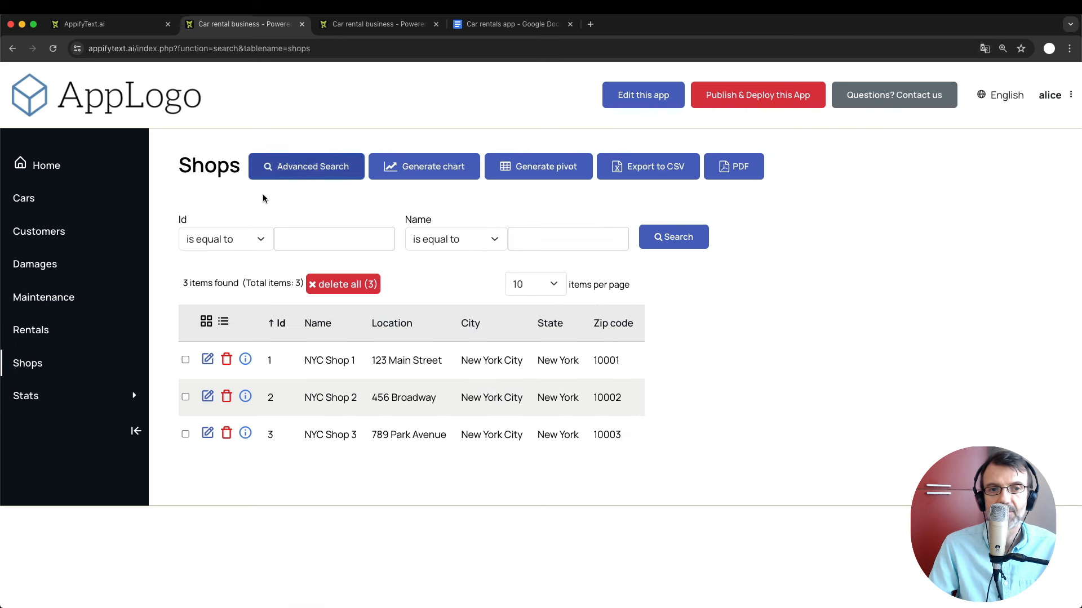
Open NYC Shop 1's edit form and check that Name, City, State and Zip code are read-only.
{"action": "left_click", "coordinate": [208, 360]}
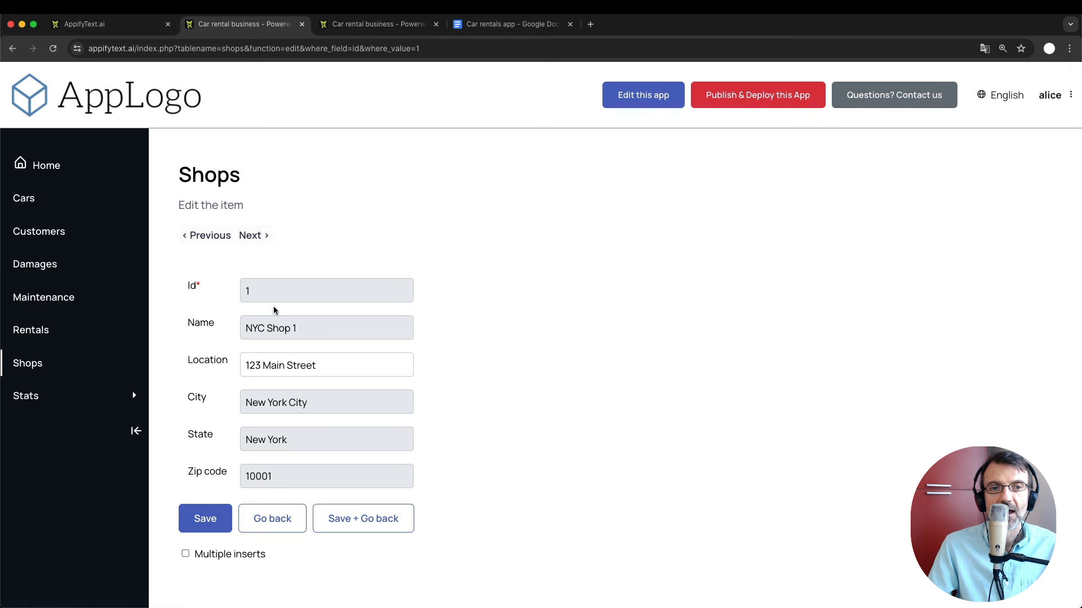
{"action": "left_click", "coordinate": [291, 328]}
{"action": "double_click", "coordinate": [281, 402]}
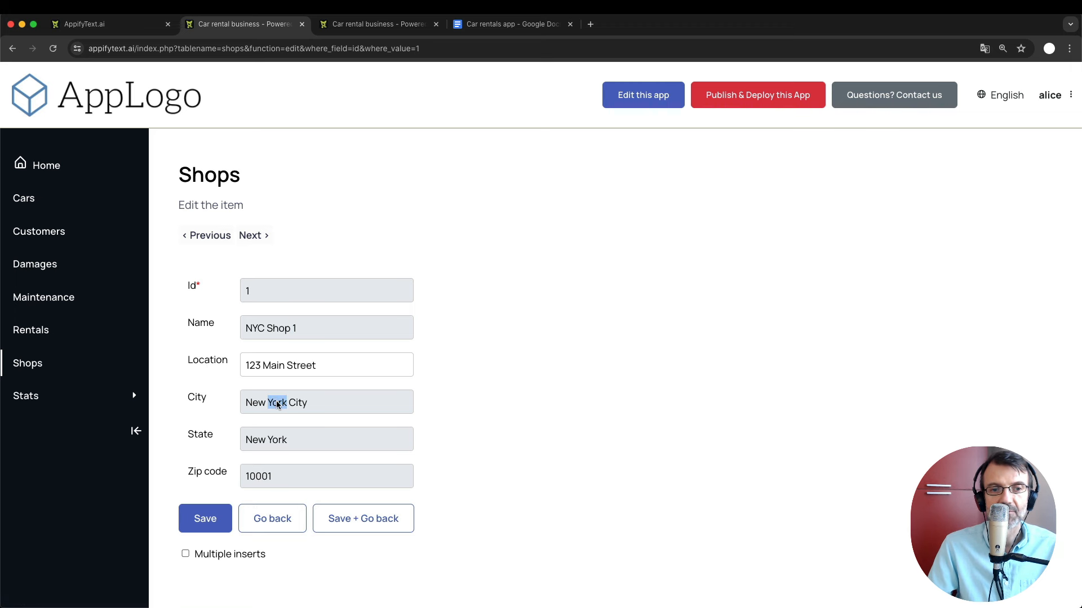
{"action": "double_click", "coordinate": [271, 440]}
{"action": "double_click", "coordinate": [260, 477]}
Type test text into the editable Location field, then switch to the Car rentals app notes.
{"action": "left_click", "coordinate": [334, 365]}
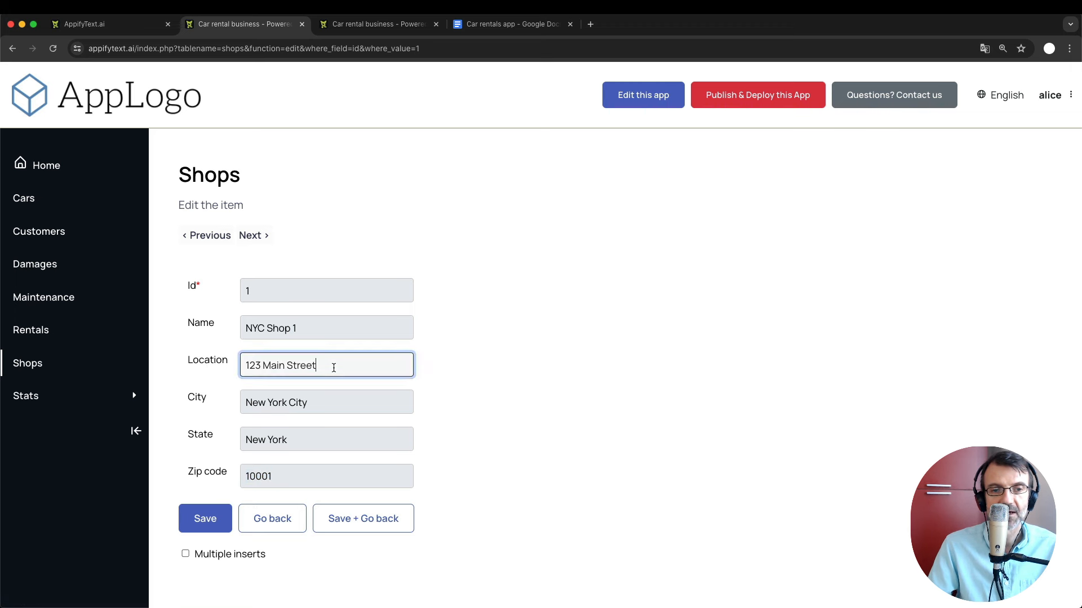
{"action": "type", "text": "fjsdjflkdsj flkjsd"}
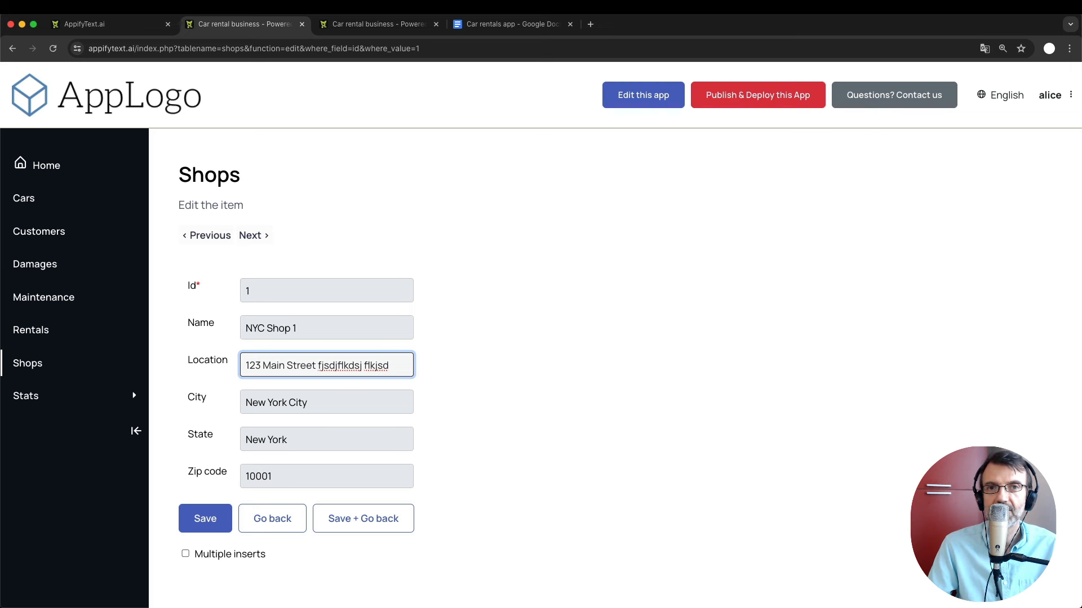
{"action": "left_click", "coordinate": [371, 160]}
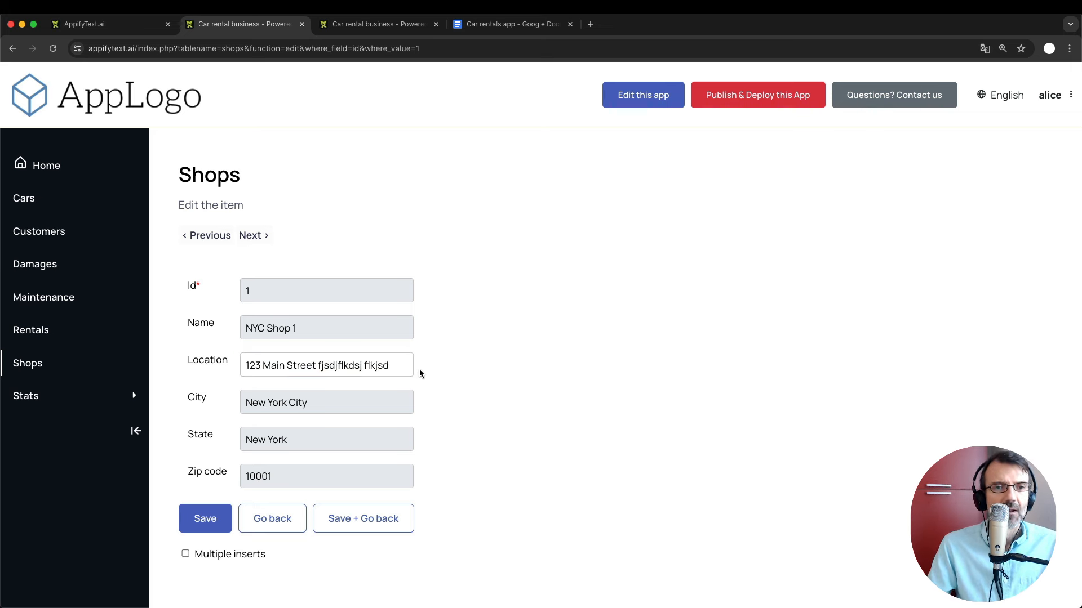
{"action": "left_click", "coordinate": [512, 24]}
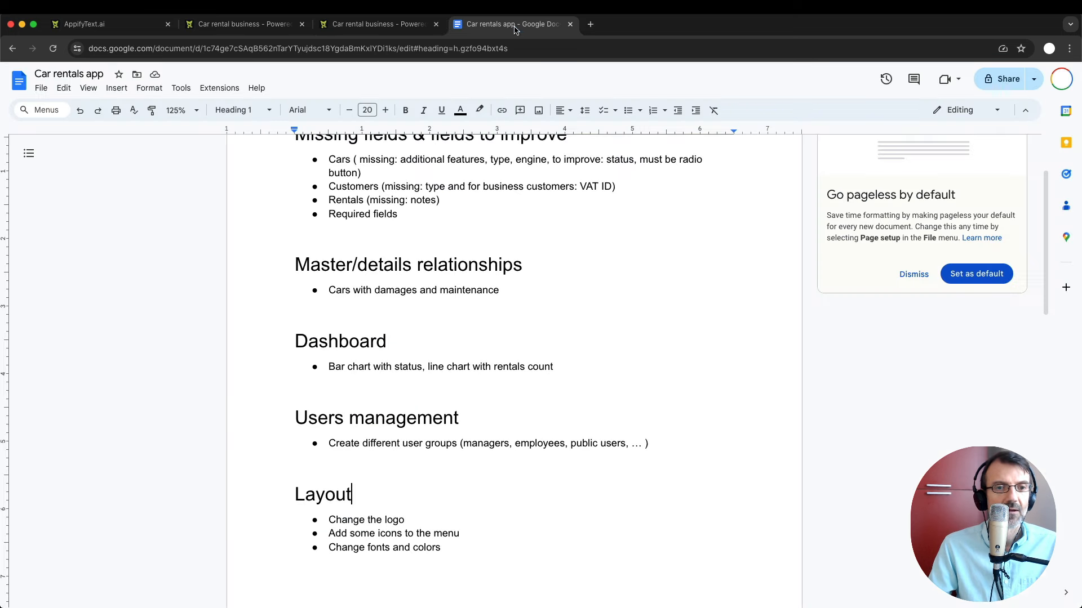
Select the Layout task 'Add some icons to the menu', then return to the shop edit form.
{"action": "left_click", "coordinate": [404, 519]}
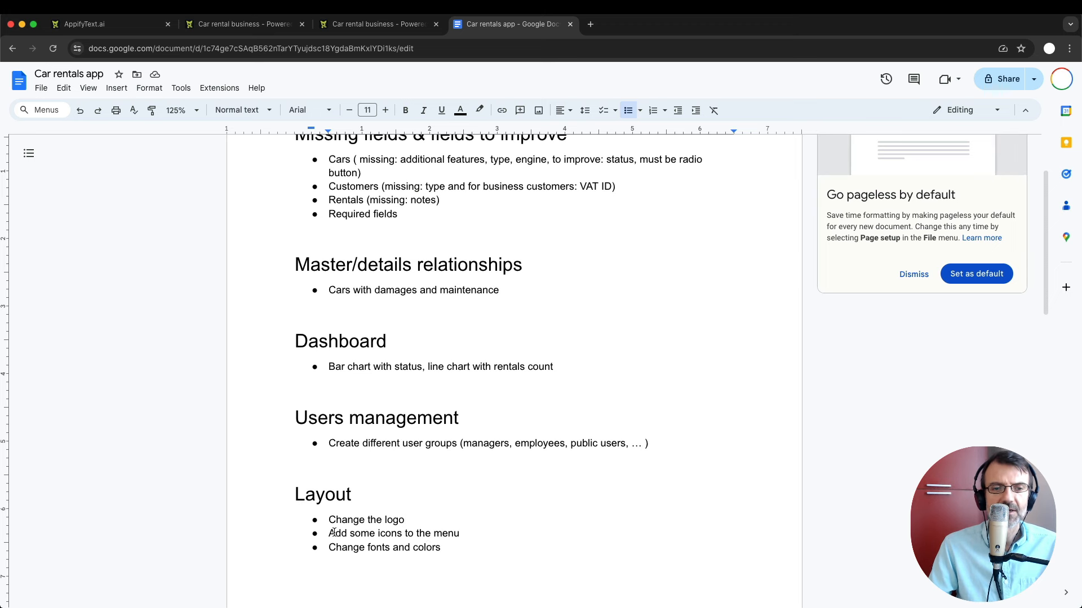
{"action": "left_click", "coordinate": [466, 533], "text": "shift"}
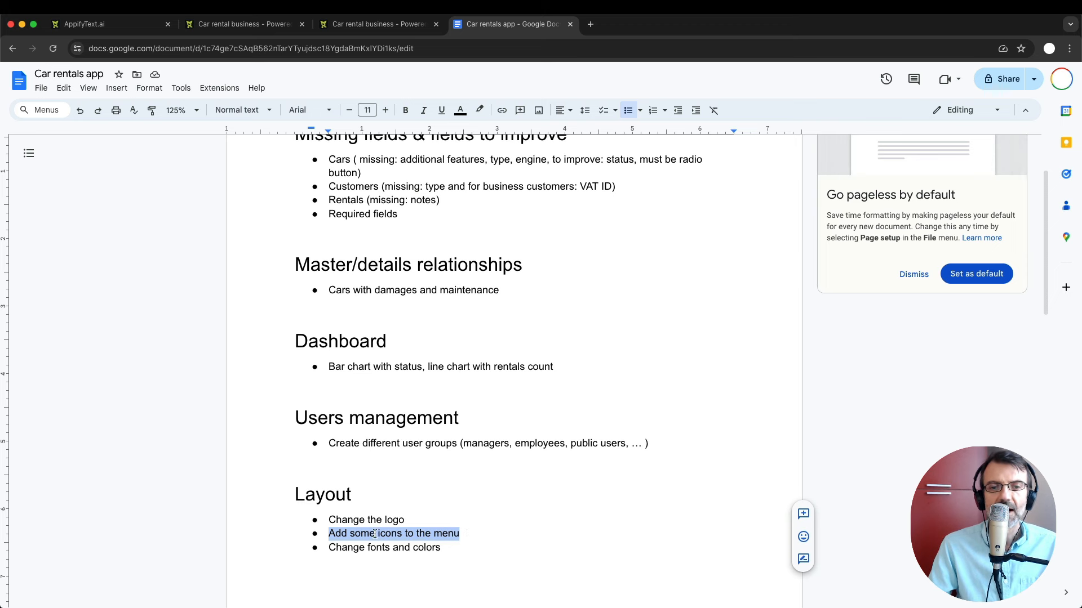
{"action": "left_click", "coordinate": [274, 23]}
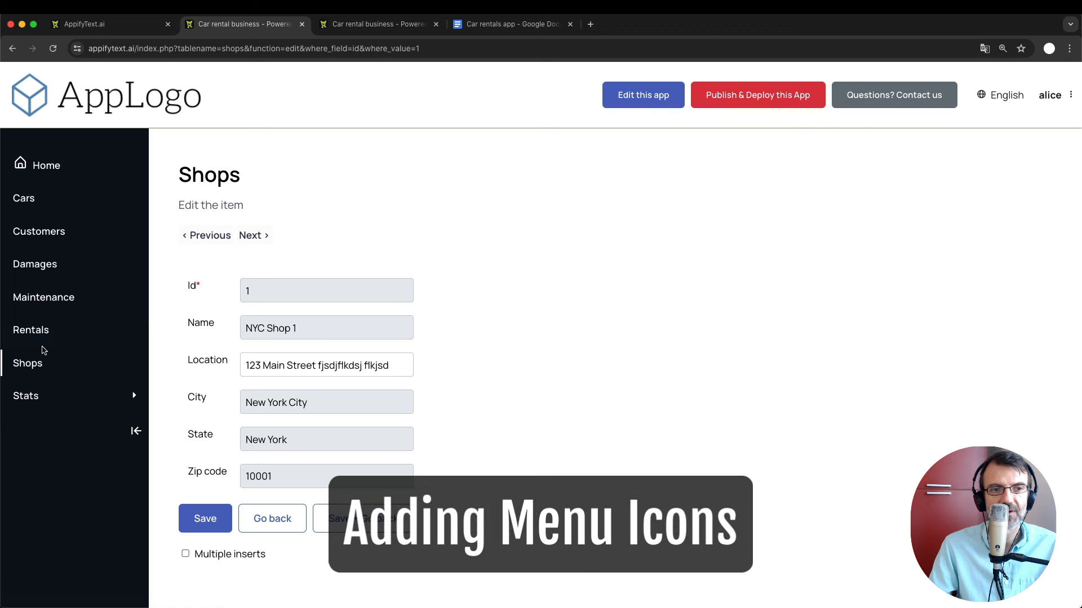
Log out and sign back in as root with the admin password.
{"action": "left_click", "coordinate": [1052, 96]}
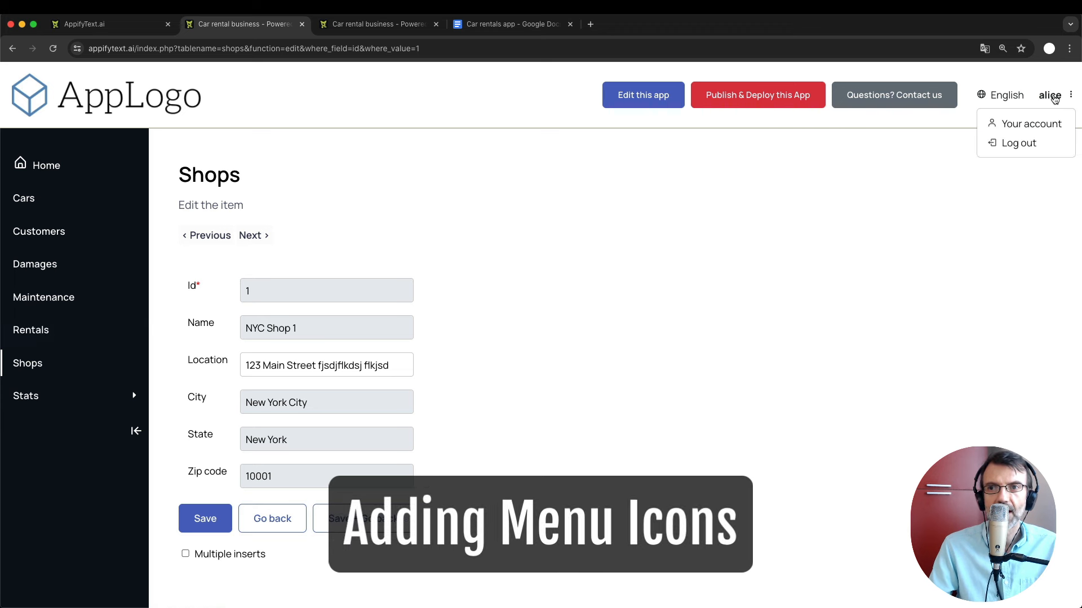
{"action": "left_click", "coordinate": [1022, 144]}
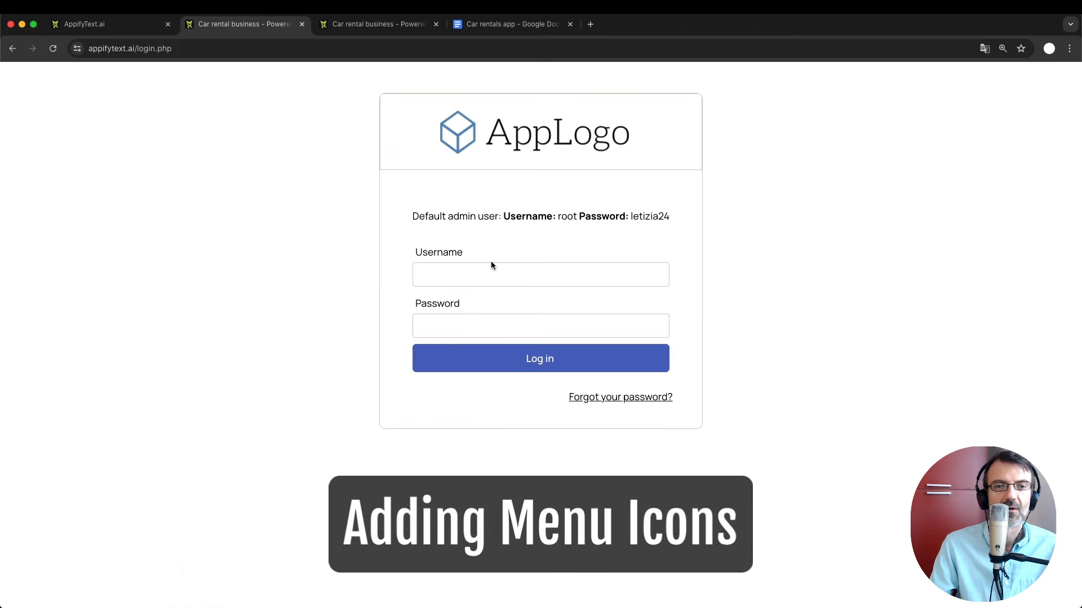
{"action": "left_click", "coordinate": [476, 265]}
{"action": "key", "text": "Tab"}
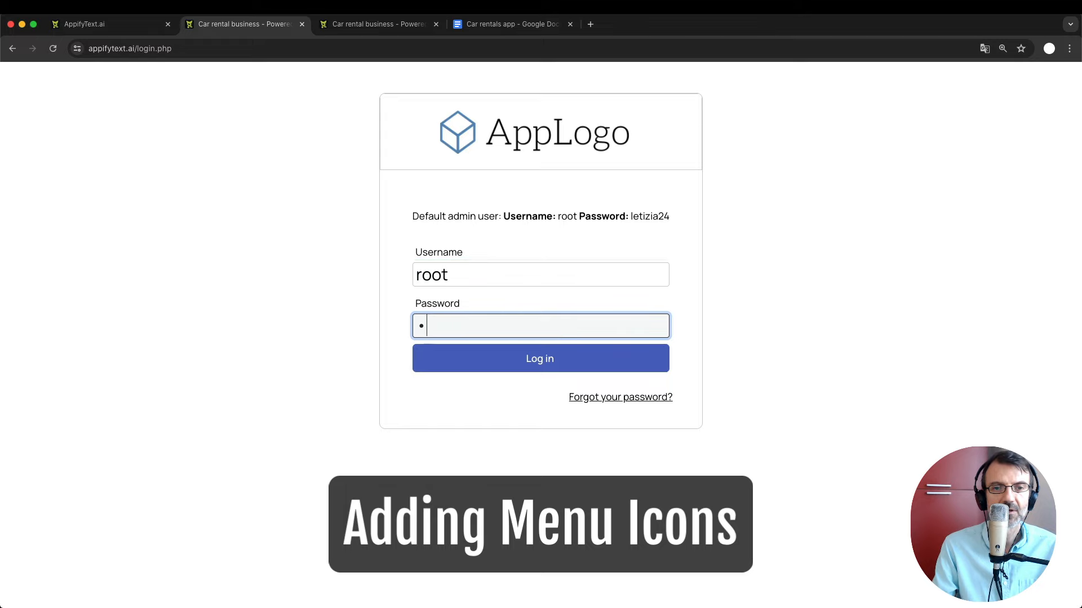
{"action": "key", "text": "Return"}
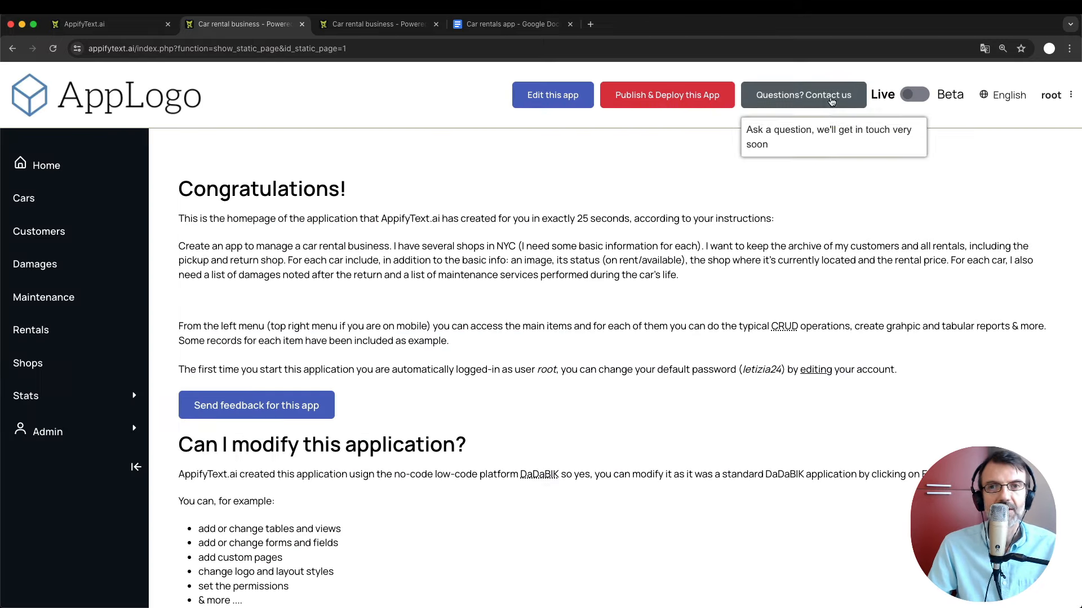
Open the Pages settings in the admin area, glancing at the app homepage.
{"action": "left_click", "coordinate": [344, 26]}
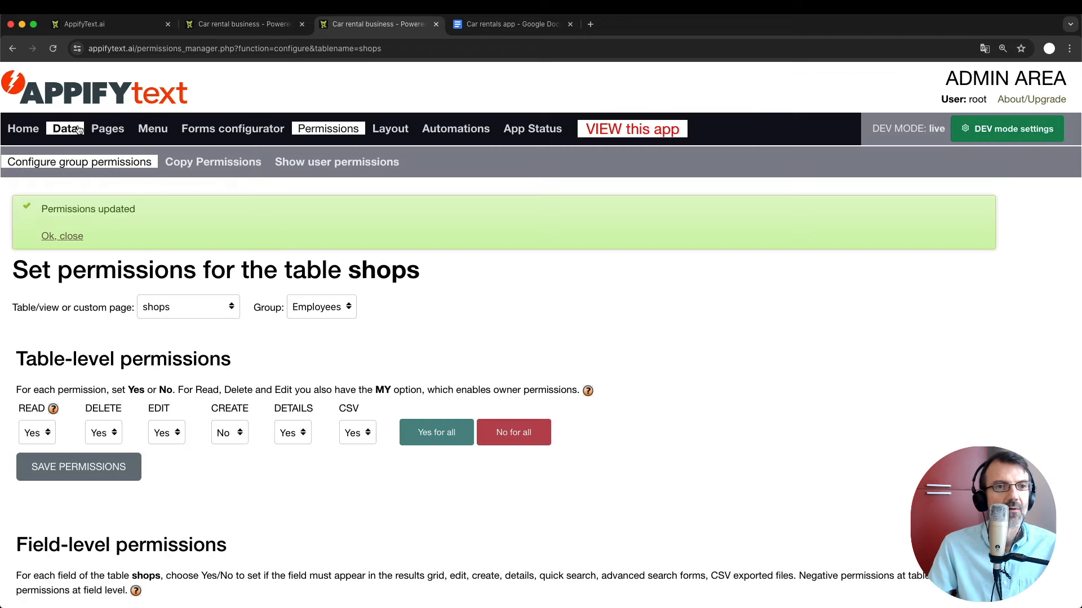
{"action": "left_click", "coordinate": [108, 129]}
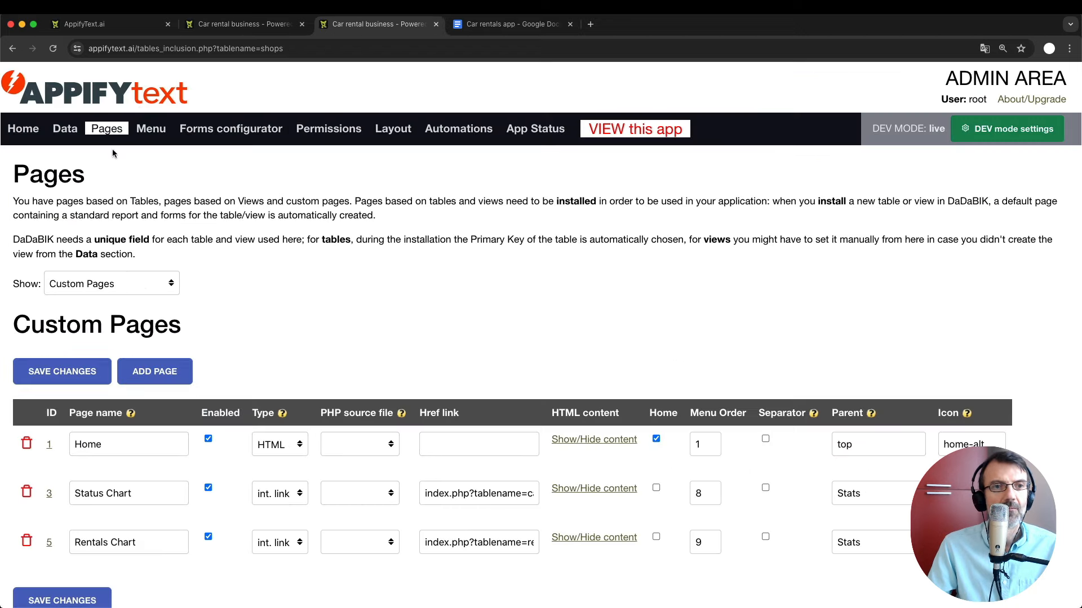
{"action": "scroll", "coordinate": [382, 316], "scroll_direction": "down", "scroll_amount": 1}
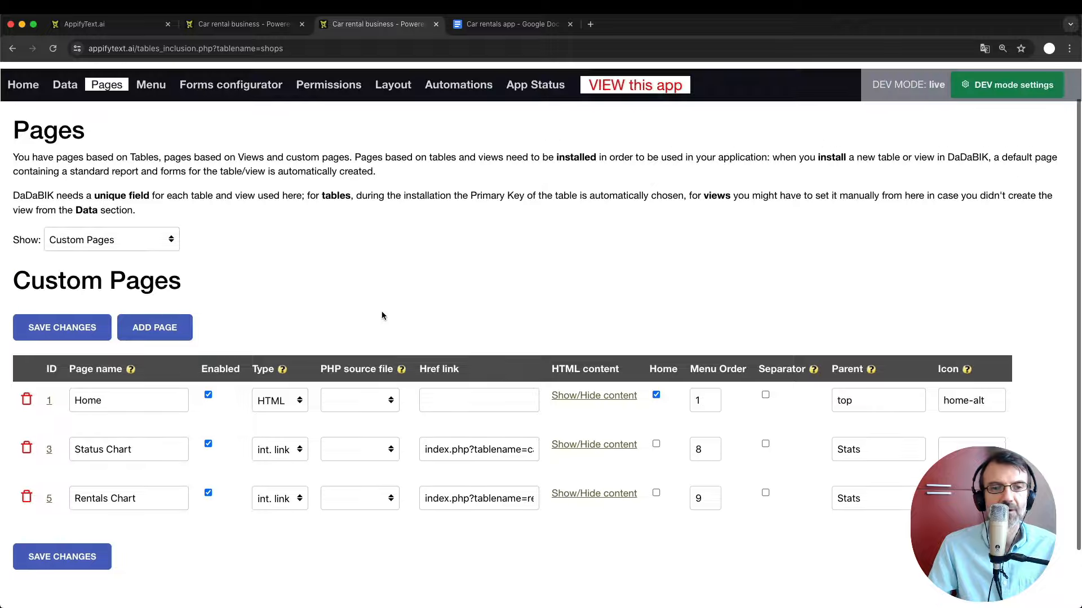
{"action": "left_click", "coordinate": [242, 24]}
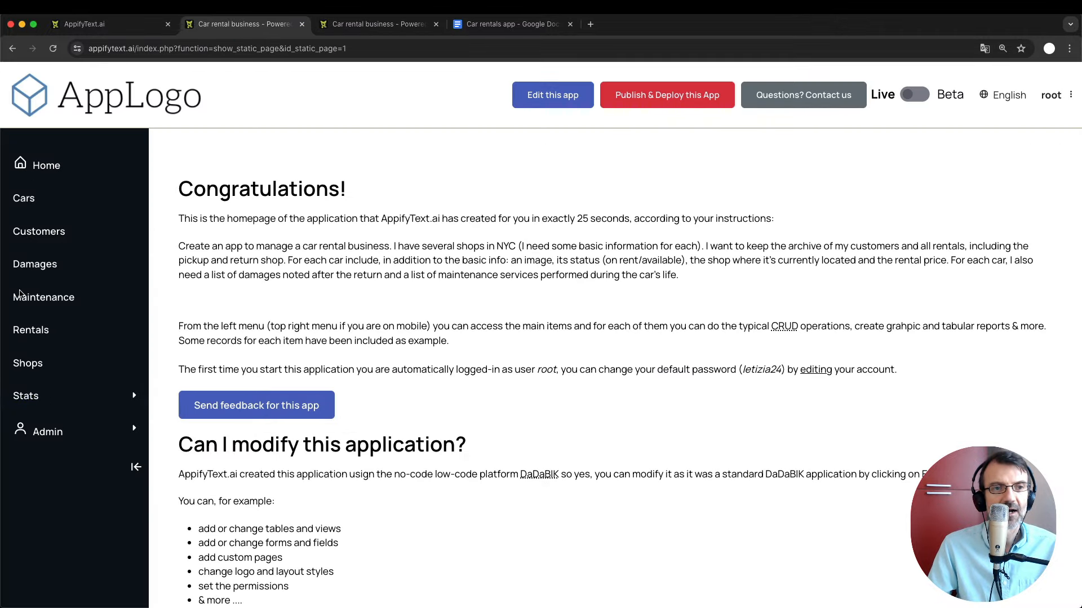
{"action": "left_click", "coordinate": [358, 25]}
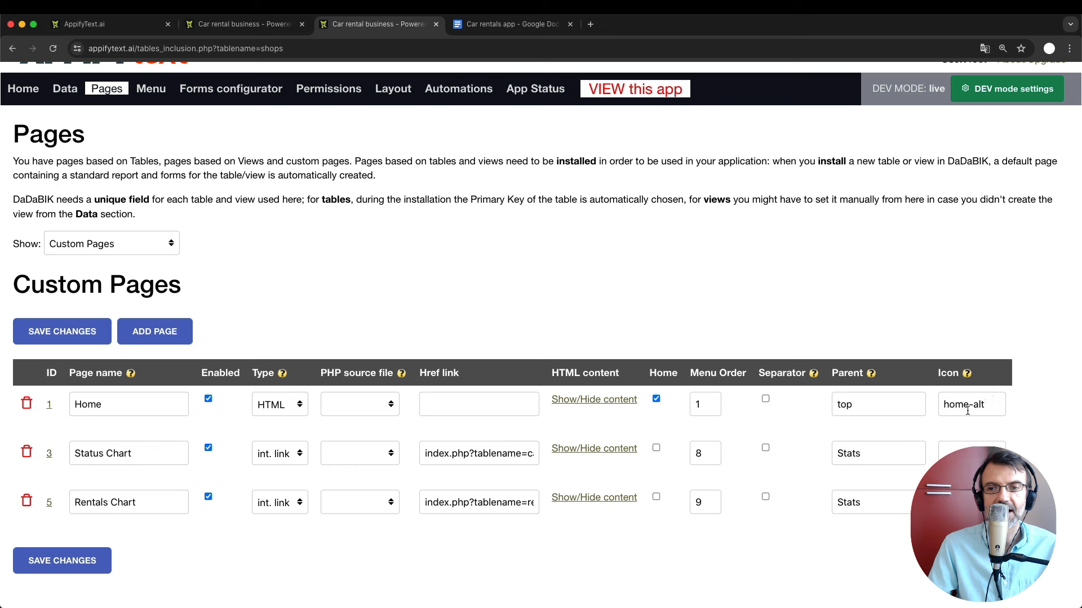
Follow the Icon help's boxicons link and bring up the Boxicons library.
{"action": "left_click", "coordinate": [967, 374]}
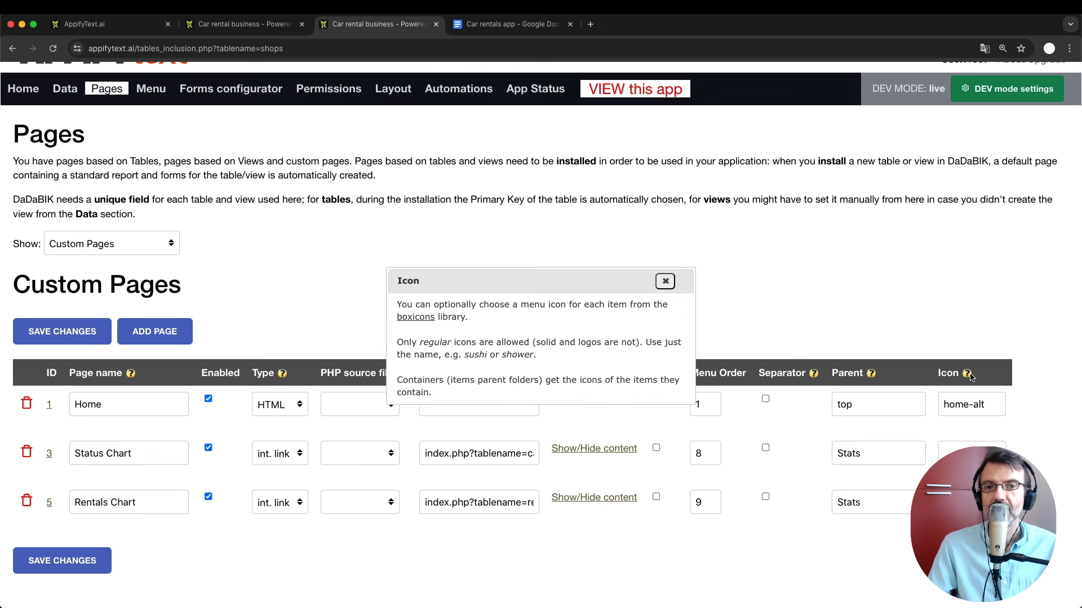
{"action": "left_click", "coordinate": [428, 317]}
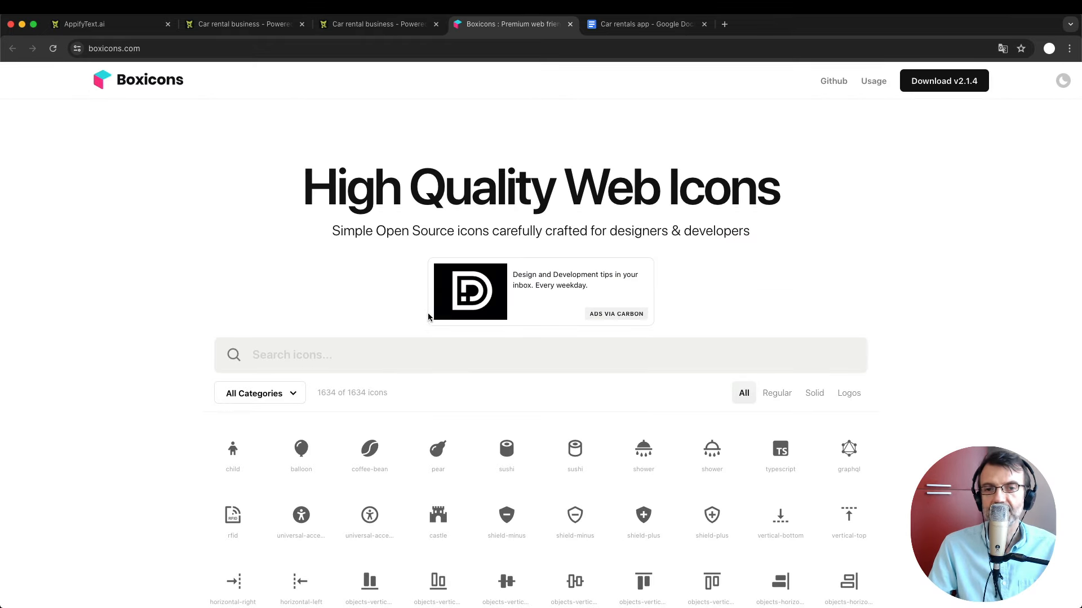
{"action": "left_click", "coordinate": [350, 33]}
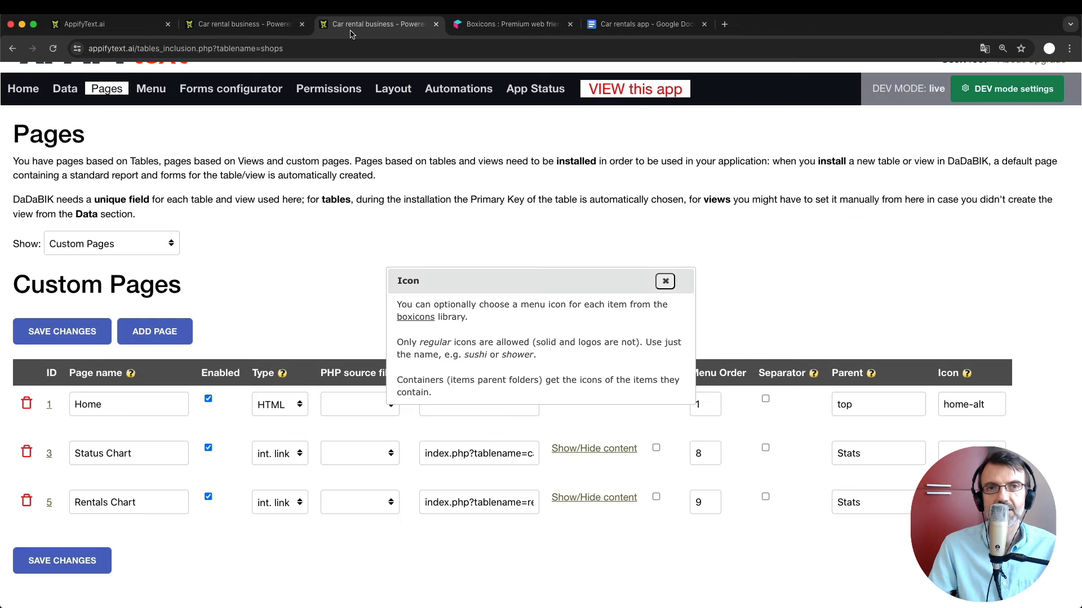
{"action": "left_click", "coordinate": [661, 285]}
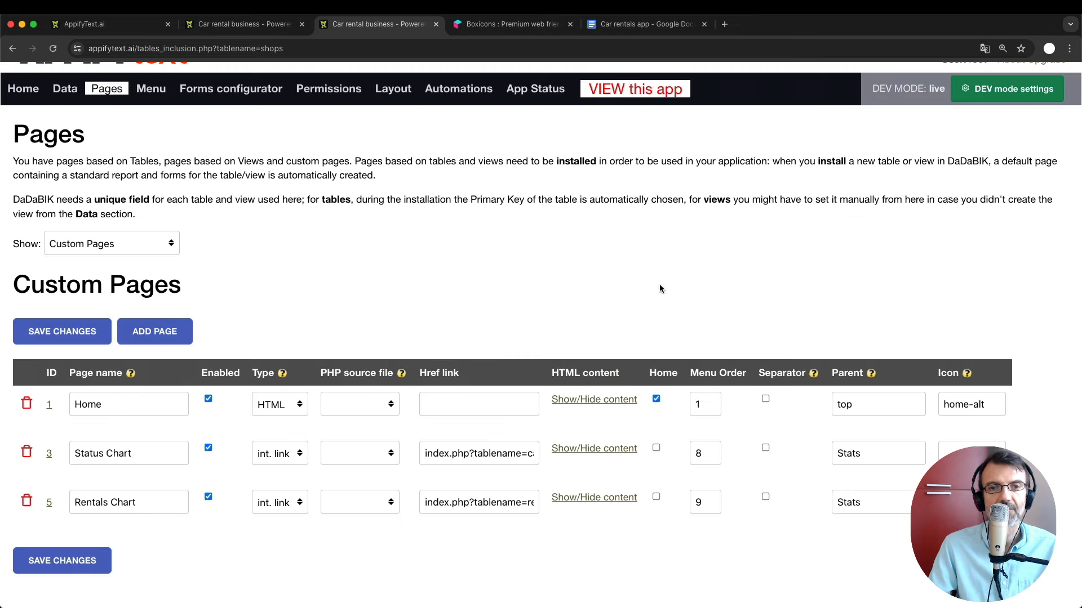
{"action": "left_click", "coordinate": [248, 25]}
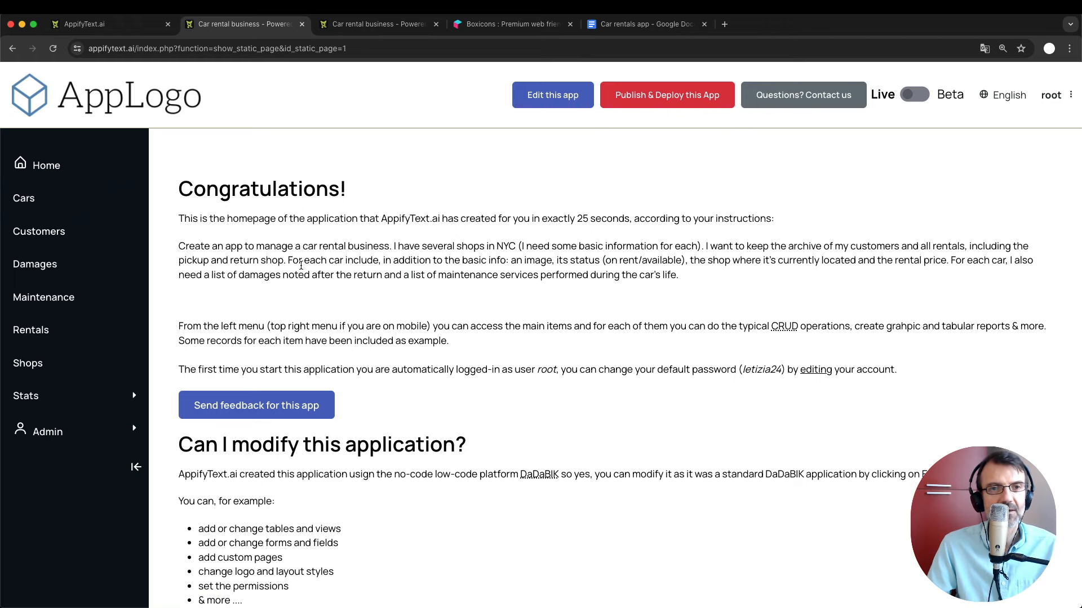
{"action": "left_click", "coordinate": [482, 23]}
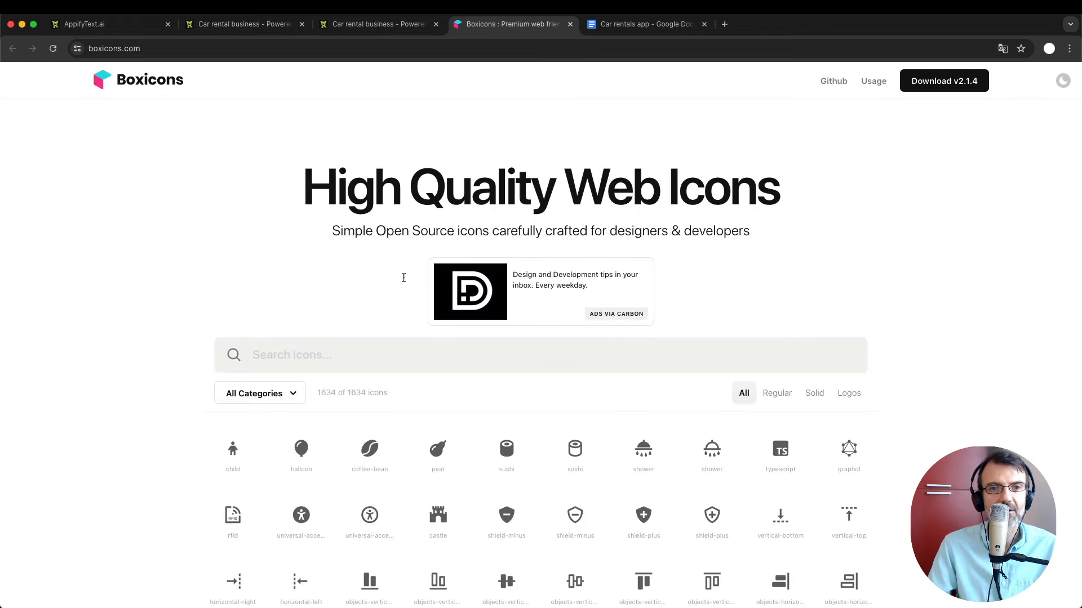
Filter Boxicons to Solid icons and search 'car', leaving 28 results.
{"action": "scroll", "coordinate": [707, 361], "scroll_direction": "down", "scroll_amount": 1}
{"action": "scroll", "coordinate": [706, 363], "scroll_direction": "up", "scroll_amount": 1}
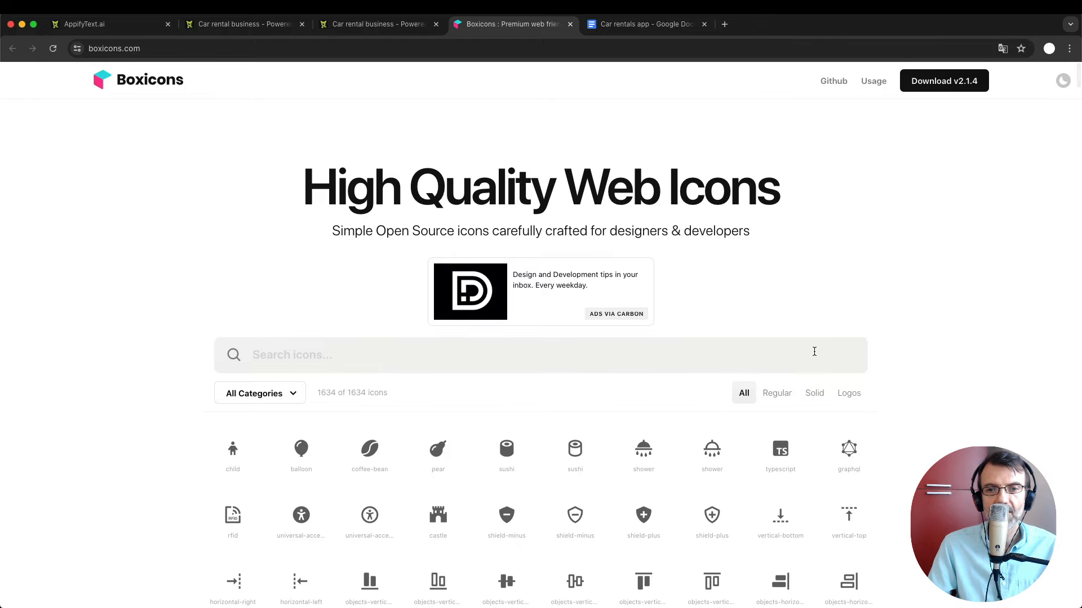
{"action": "left_click", "coordinate": [815, 394]}
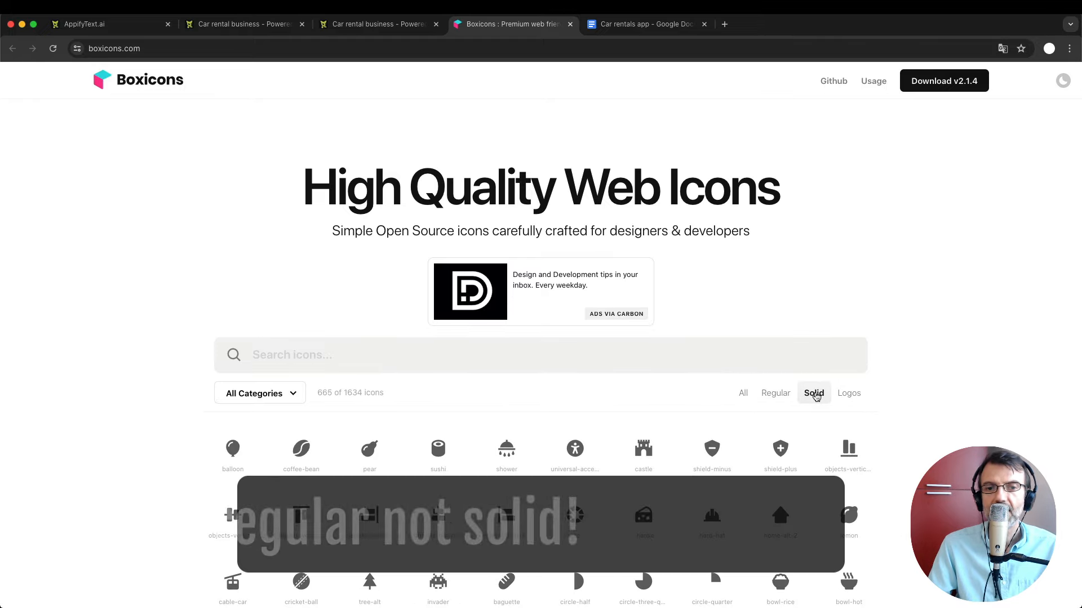
{"action": "left_click", "coordinate": [287, 354]}
{"action": "type", "text": "car"}
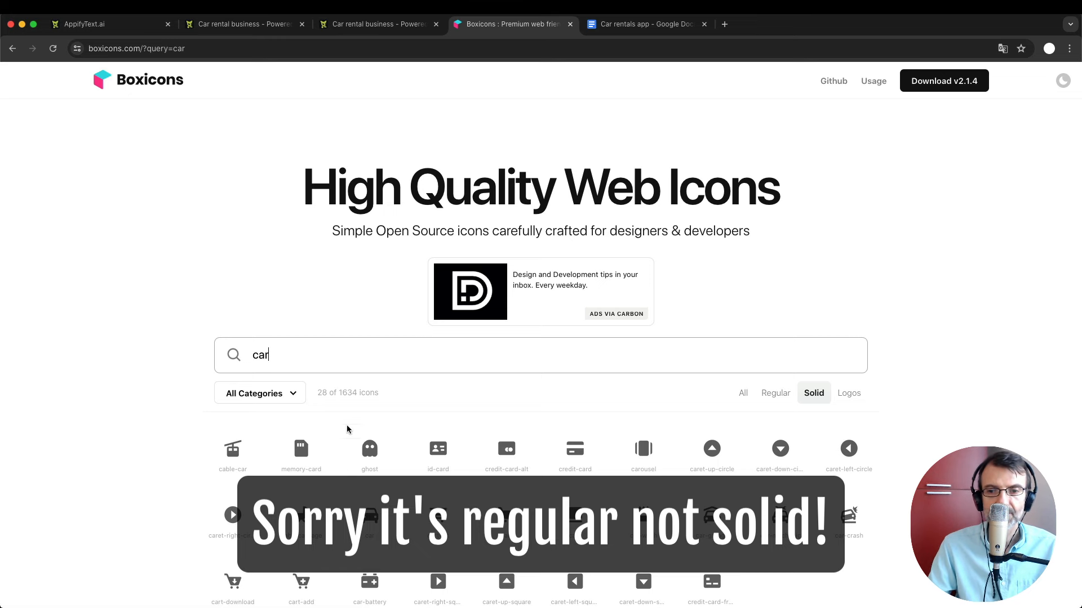
{"action": "scroll", "coordinate": [346, 430], "scroll_direction": "down", "scroll_amount": 3}
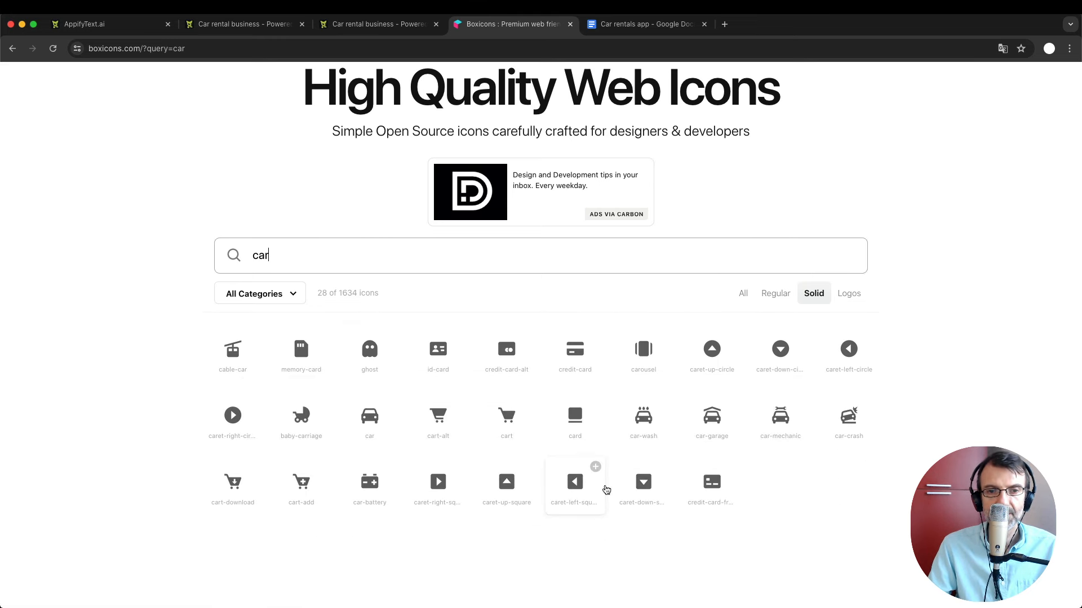
View the solid car icon's details, then list Pages based on Tables in admin settings.
{"action": "left_click", "coordinate": [369, 414]}
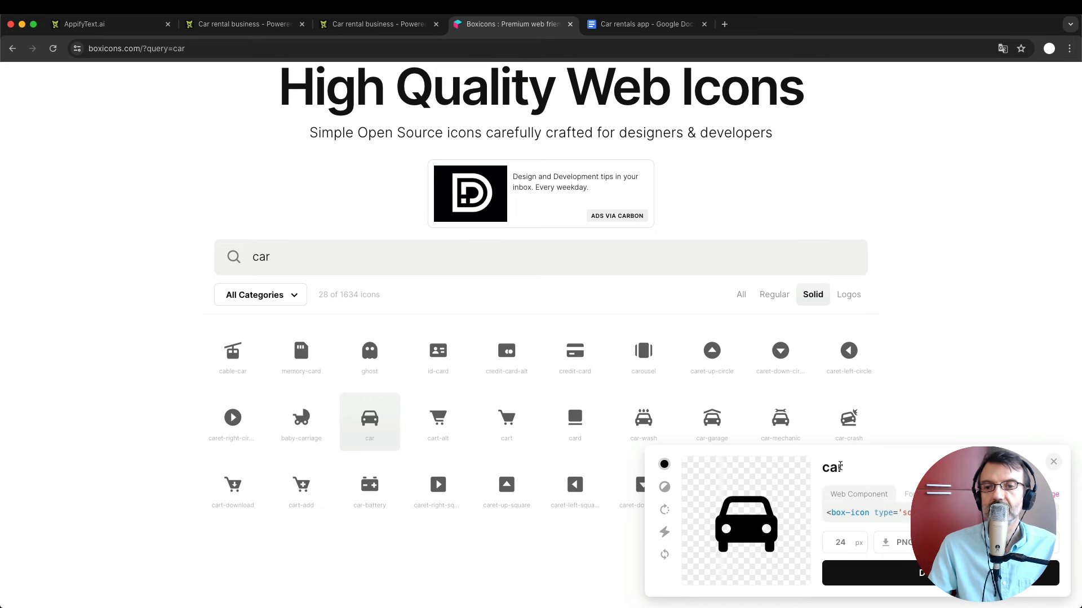
{"action": "left_click", "coordinate": [371, 29]}
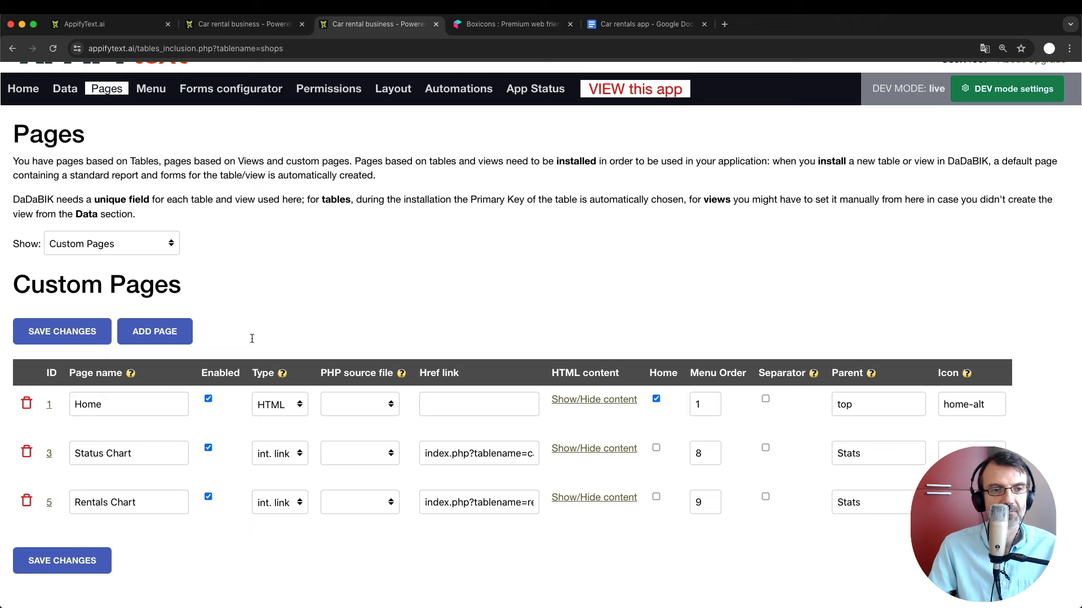
{"action": "left_click", "coordinate": [125, 248]}
{"action": "left_click", "coordinate": [103, 192]}
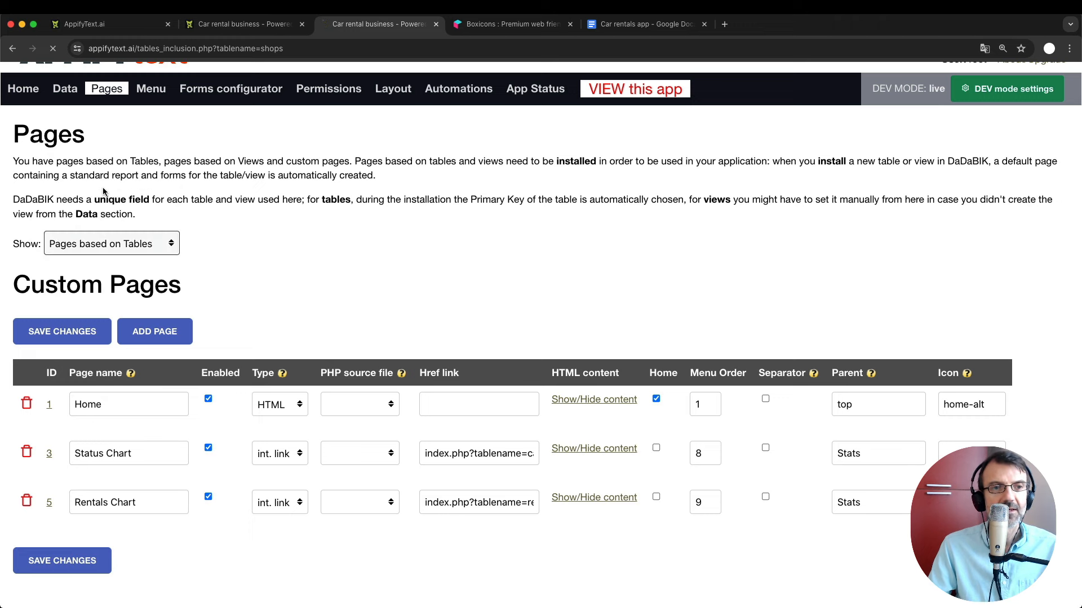
Enter 'car' as the Cars page icon and check the app menu.
{"action": "scroll", "coordinate": [483, 363], "scroll_direction": "down", "scroll_amount": 2}
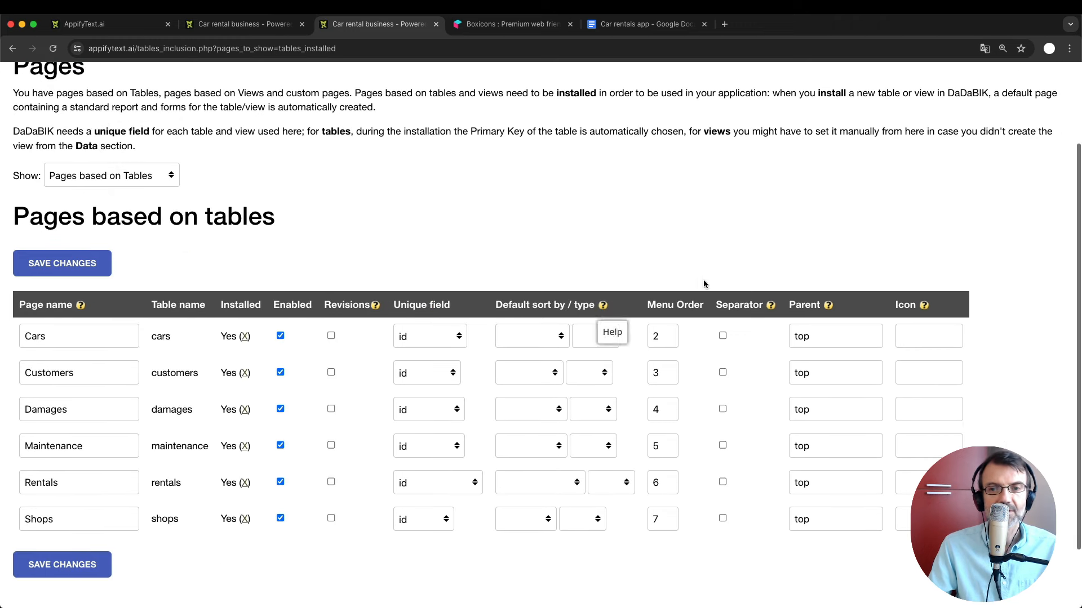
{"action": "left_click", "coordinate": [921, 337]}
{"action": "type", "text": "car"}
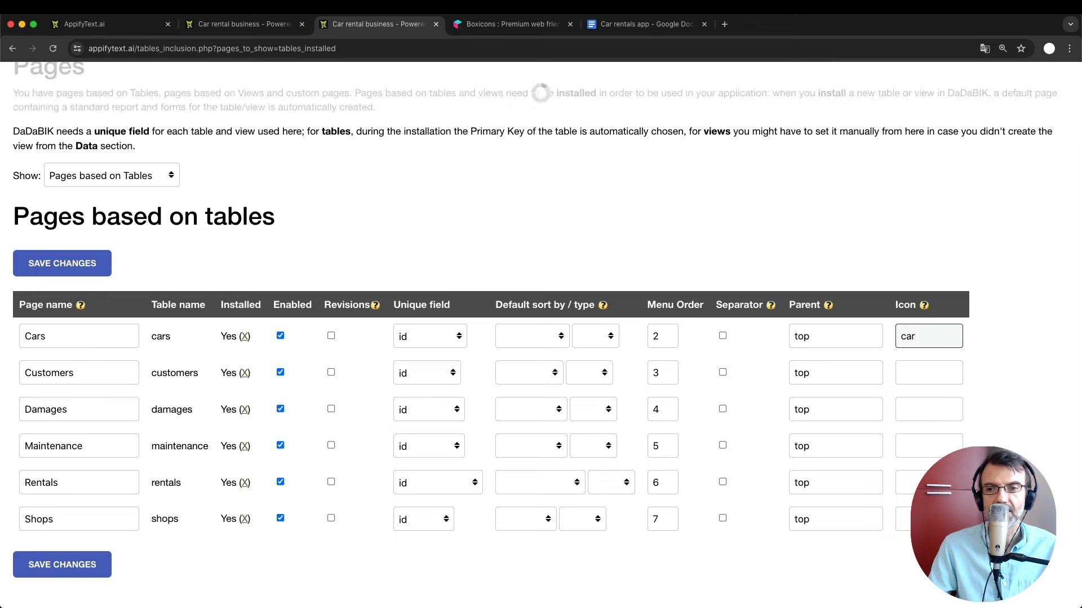
{"action": "left_click", "coordinate": [255, 24]}
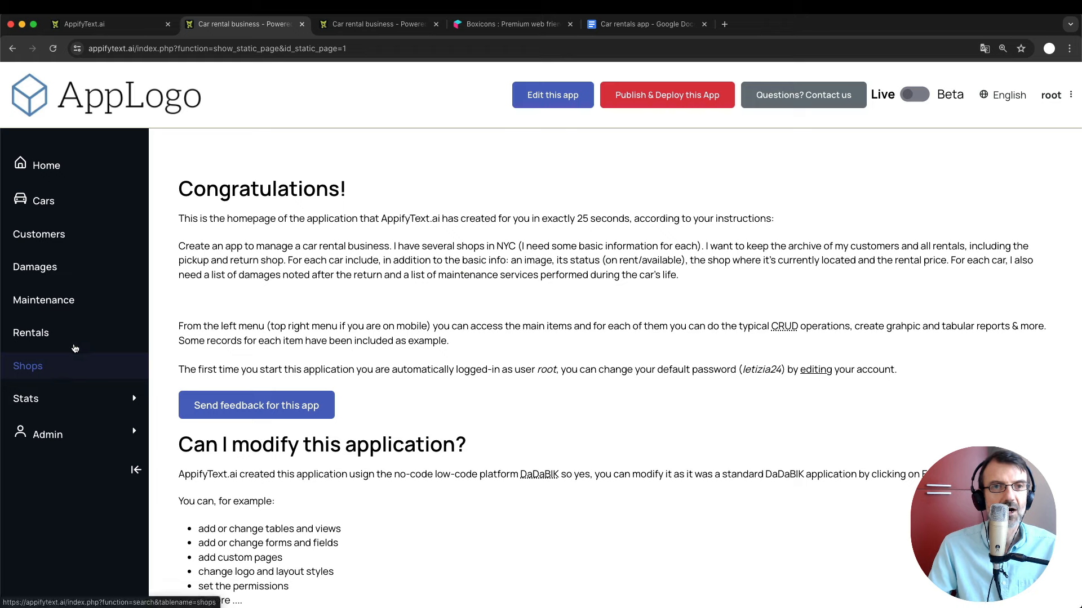
{"action": "left_click", "coordinate": [472, 24]}
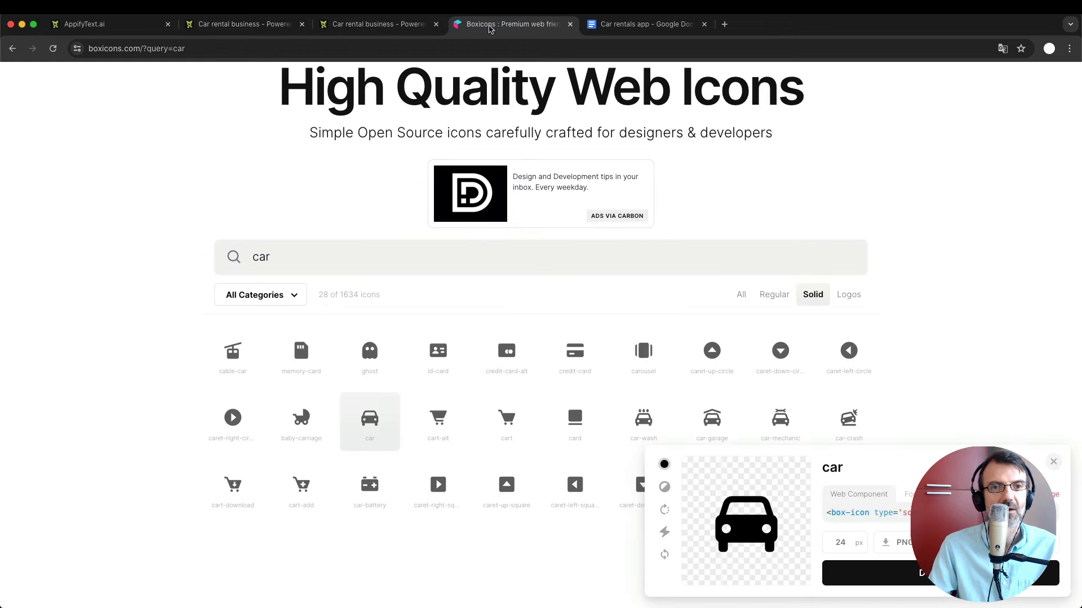
Search Boxicons for 'shop' and copy the solid store icon's name.
{"action": "double_click", "coordinate": [261, 258]}
{"action": "type", "text": "shop"}
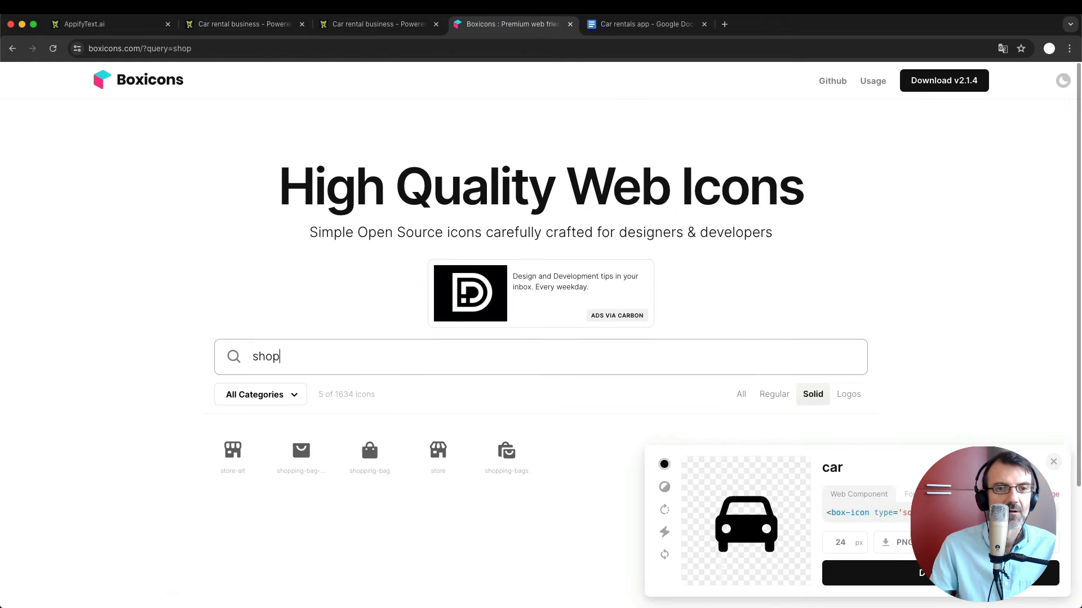
{"action": "scroll", "coordinate": [260, 258], "scroll_direction": "down", "scroll_amount": 2}
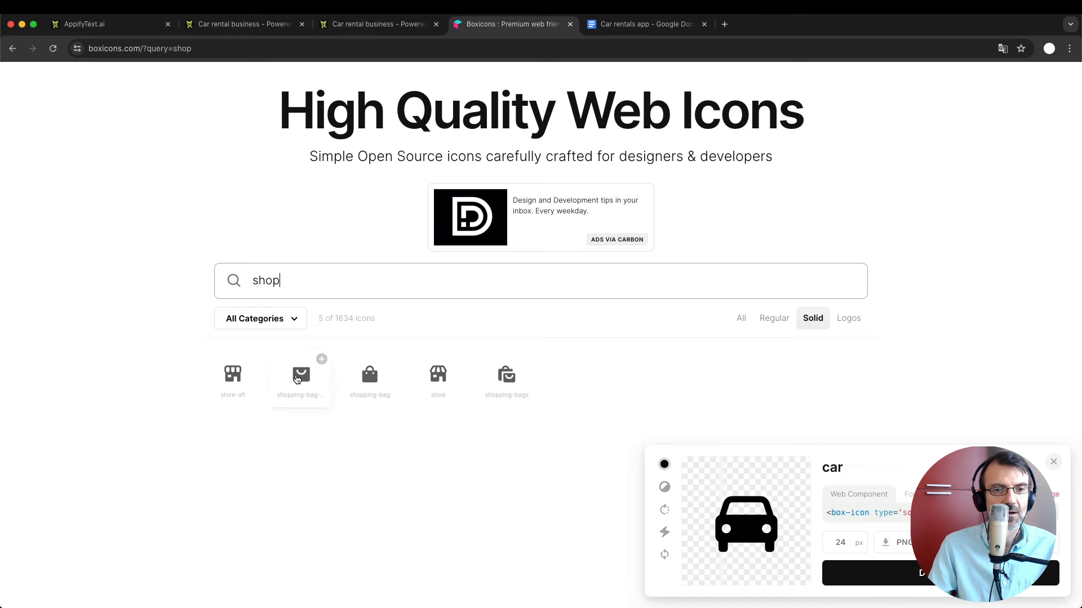
{"action": "left_click", "coordinate": [439, 385]}
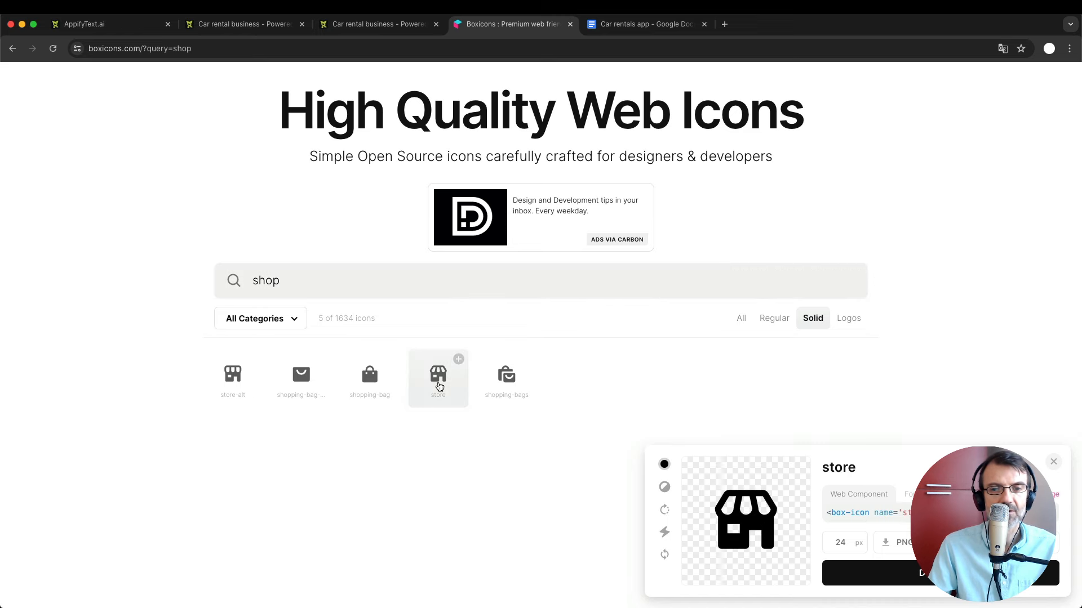
{"action": "double_click", "coordinate": [844, 466]}
{"action": "key", "text": "super+c"}
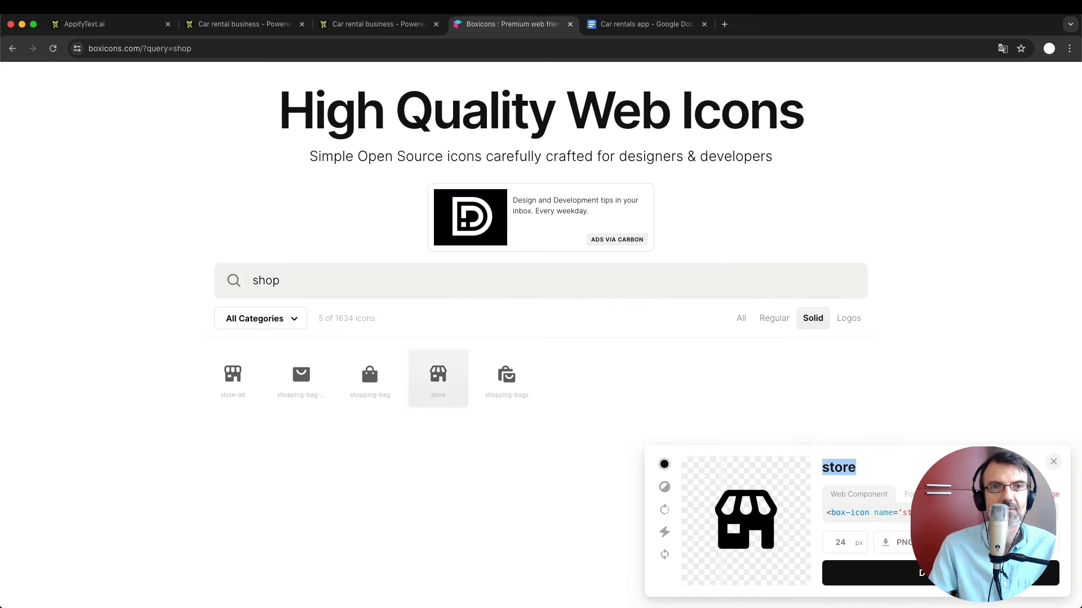
{"action": "left_click", "coordinate": [350, 23]}
Paste 'store' into the Shops page Icon field, save, and reload the app to see it.
{"action": "scroll", "coordinate": [594, 321], "scroll_direction": "down", "scroll_amount": 2}
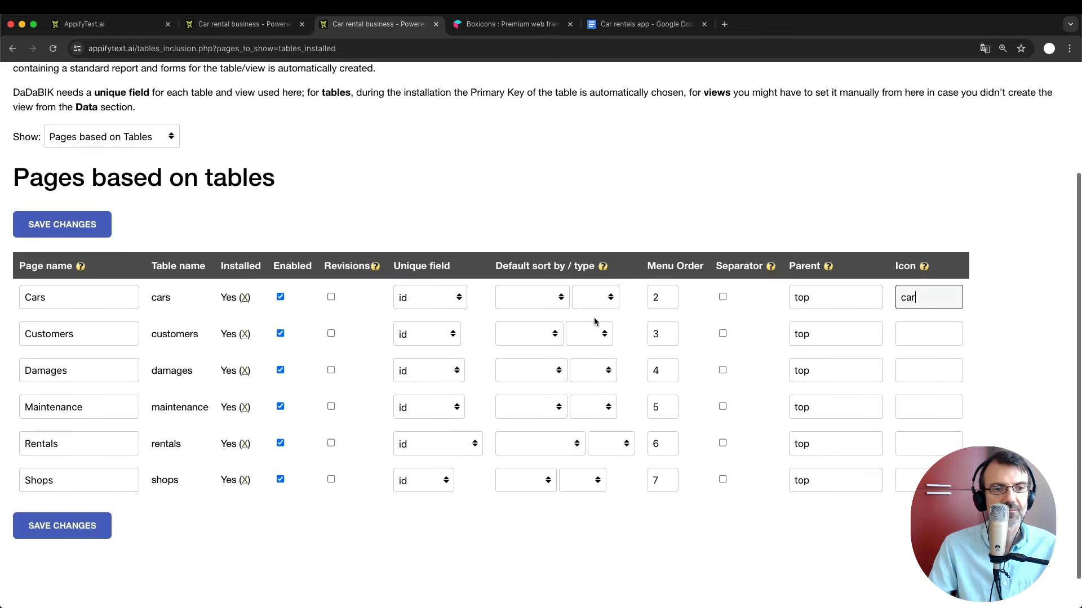
{"action": "left_click", "coordinate": [926, 478]}
{"action": "key", "text": "super+v"}
{"action": "key", "text": "Return"}
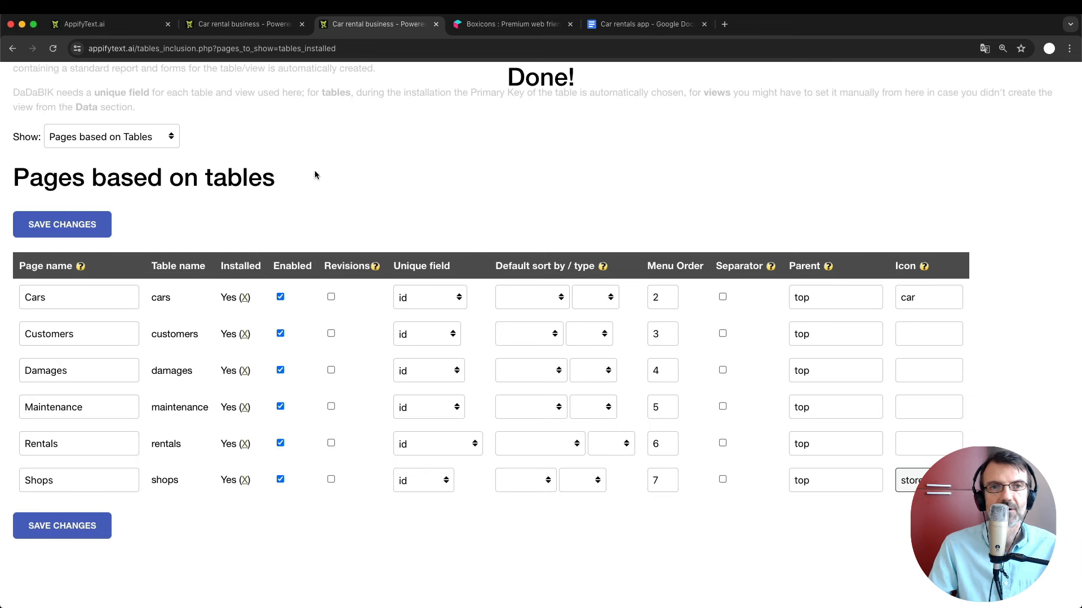
{"action": "left_click", "coordinate": [246, 25]}
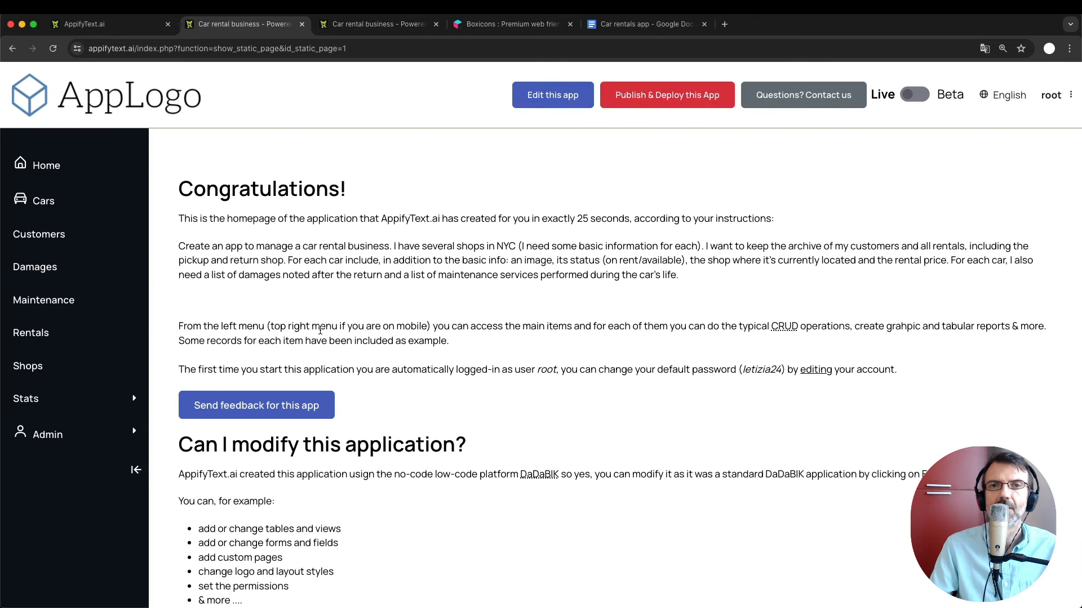
{"action": "key", "text": "super+r"}
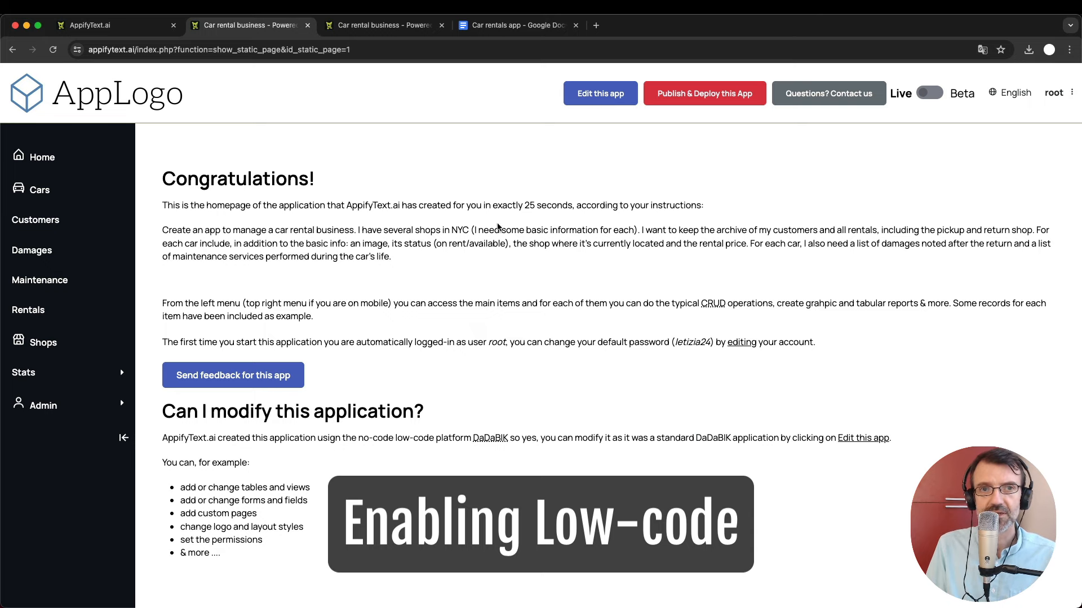
Switch to the Forms configurator for the cars table.
{"action": "left_click", "coordinate": [381, 28]}
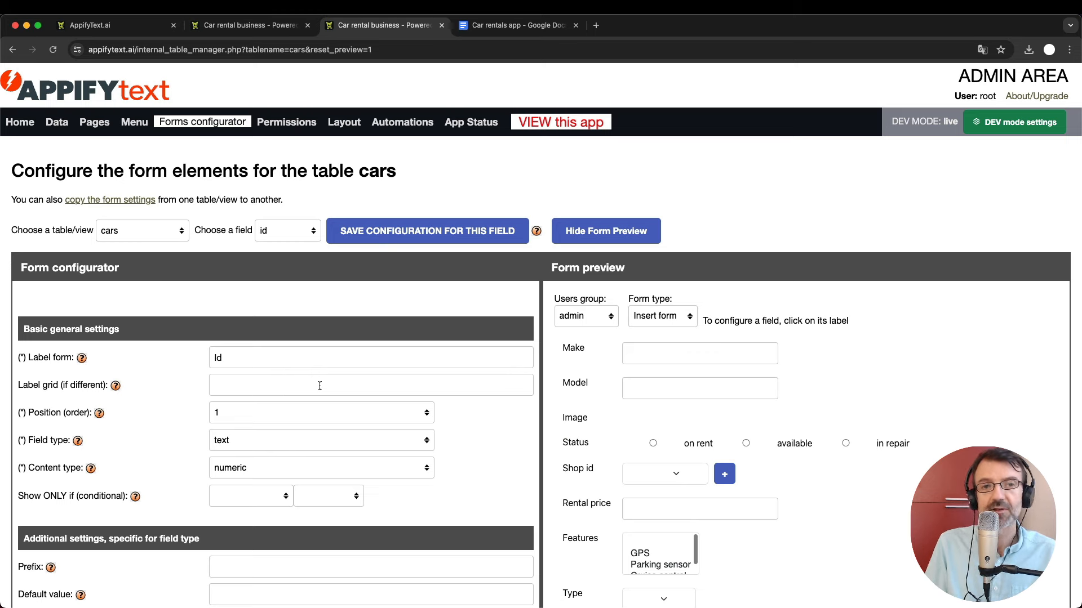
Switch back to the 'Car rental business' tab showing the app's Congratulations homepage.
{"action": "key", "text": "ctrl+shift+Tab"}
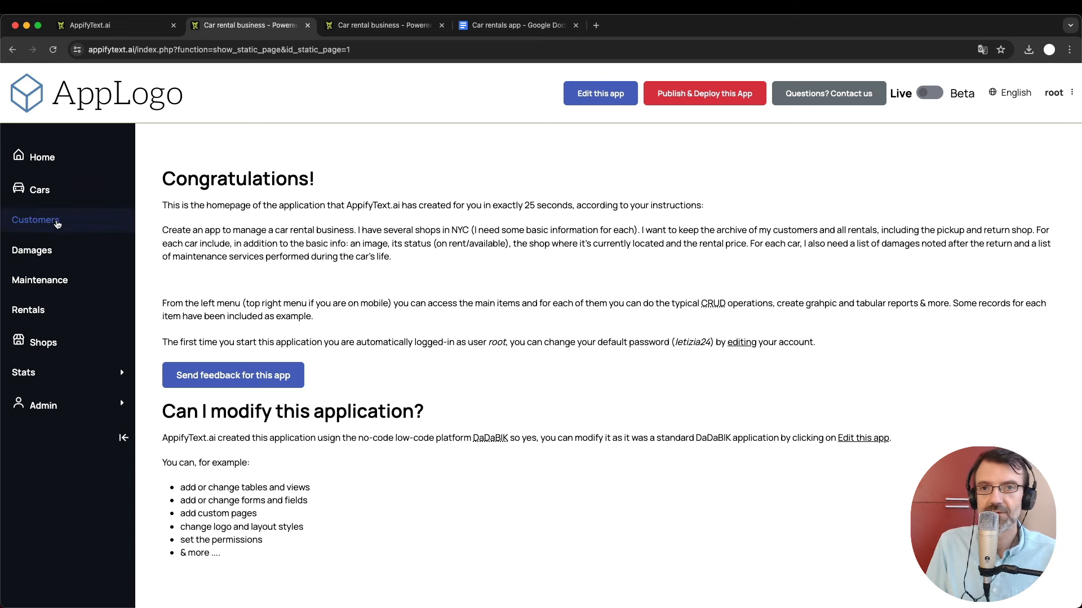
Open the first customer record from the Customers list in the edit form.
{"action": "left_click", "coordinate": [35, 220]}
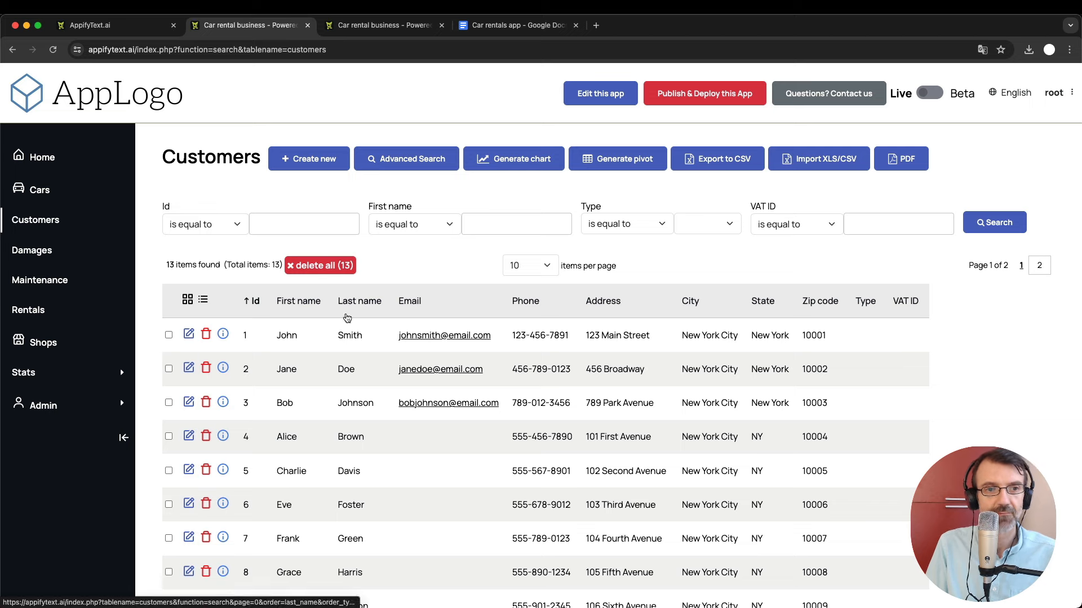
{"action": "left_click", "coordinate": [192, 337]}
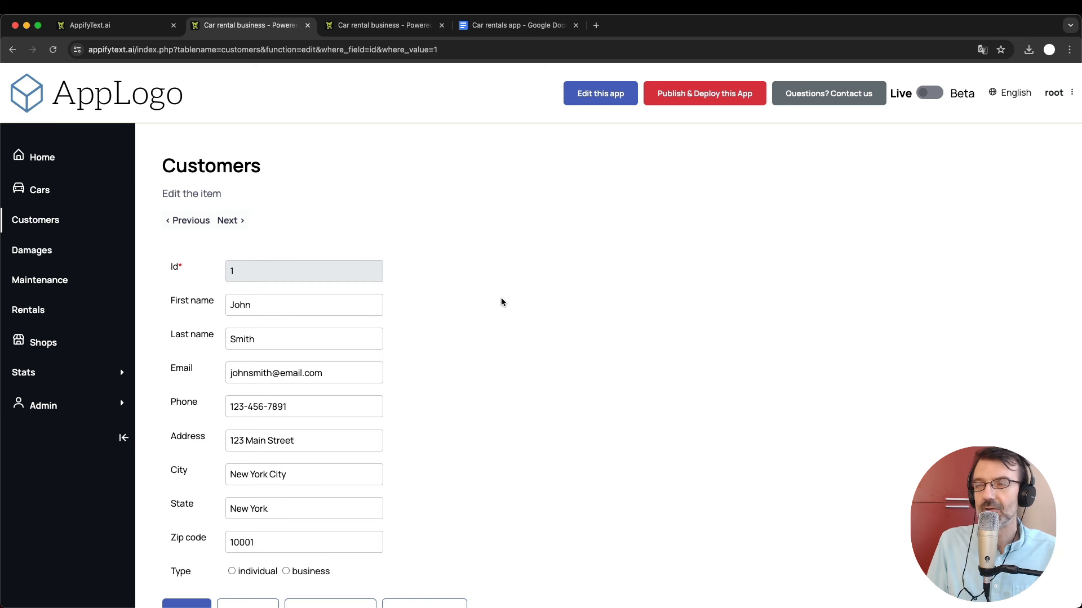
Go via the Rentals list to the Publish & Deploy page offering the 30-day DaDaBIK trial.
{"action": "left_click", "coordinate": [41, 312]}
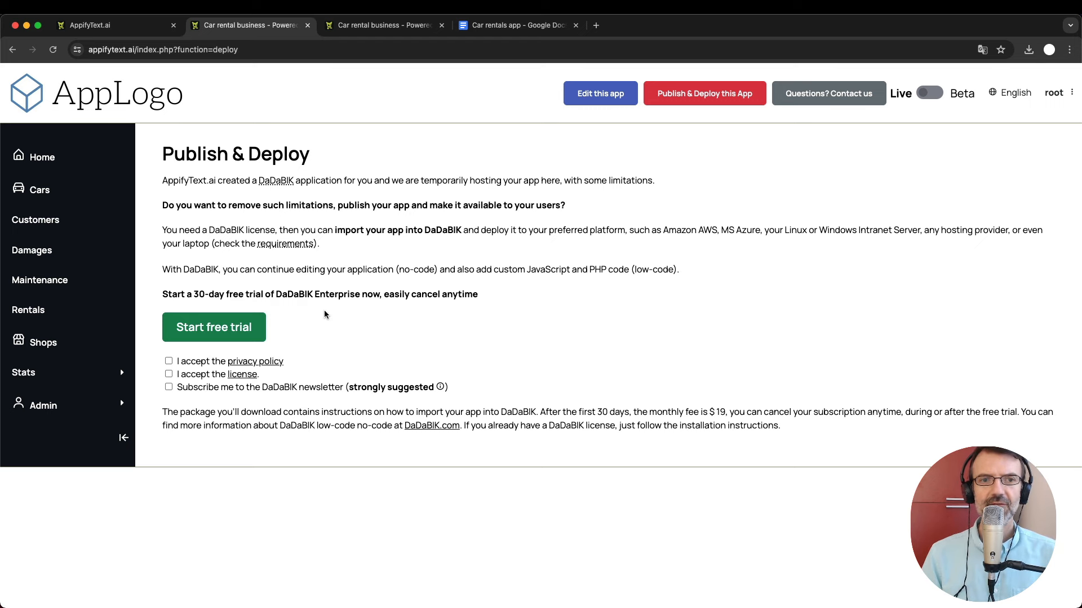
Accept the privacy policy, start the DaDaBIK trial checkout, and switch FastSpring checkout to English.
{"action": "left_click", "coordinate": [169, 361]}
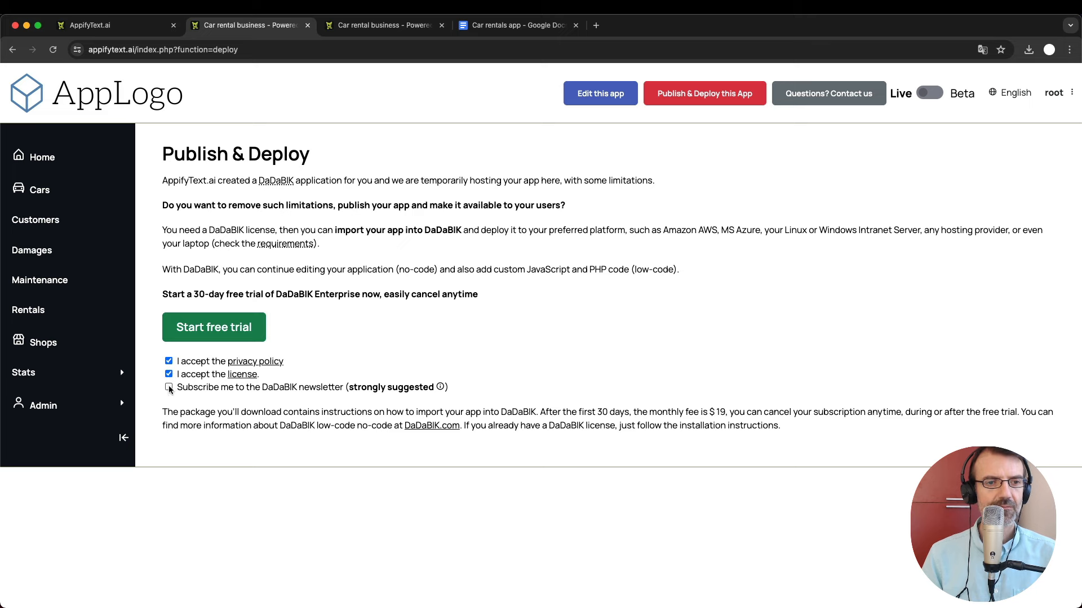
{"action": "left_click", "coordinate": [233, 323]}
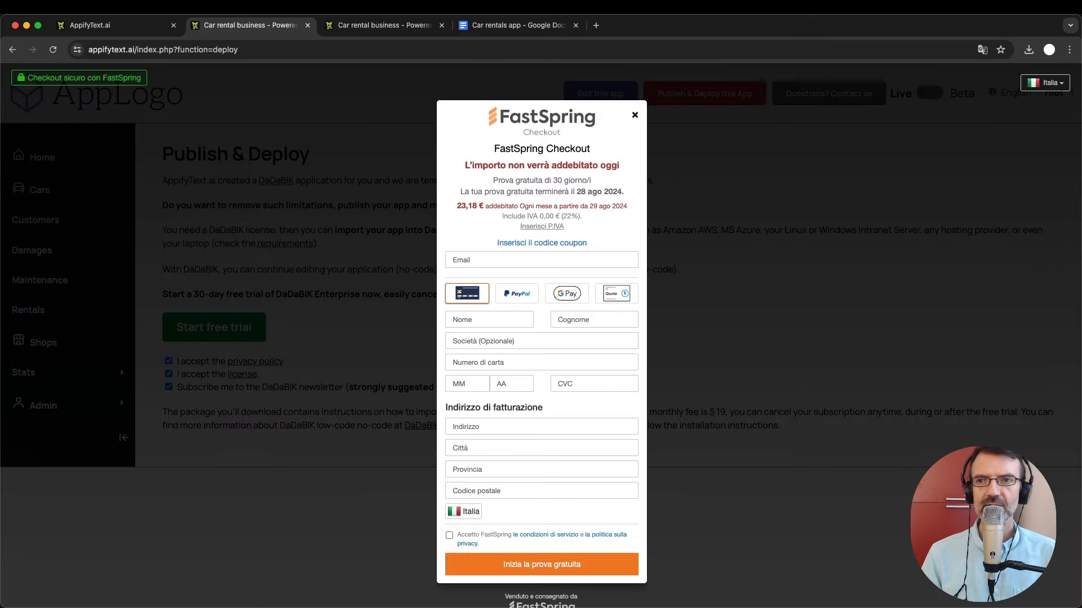
{"action": "left_click", "coordinate": [1051, 83]}
{"action": "left_click", "coordinate": [998, 141]}
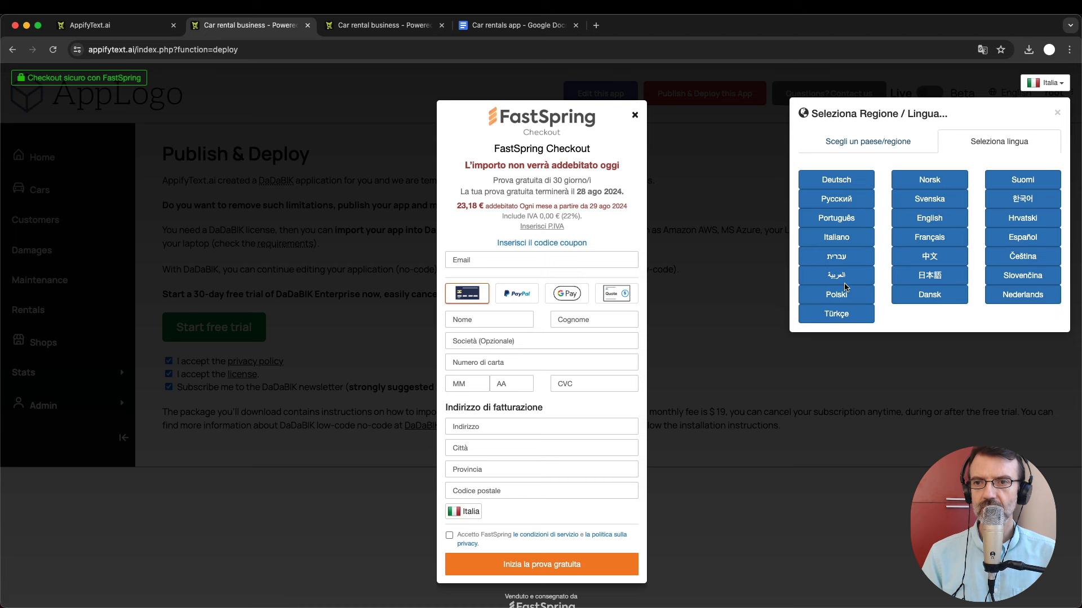
{"action": "left_click", "coordinate": [929, 219]}
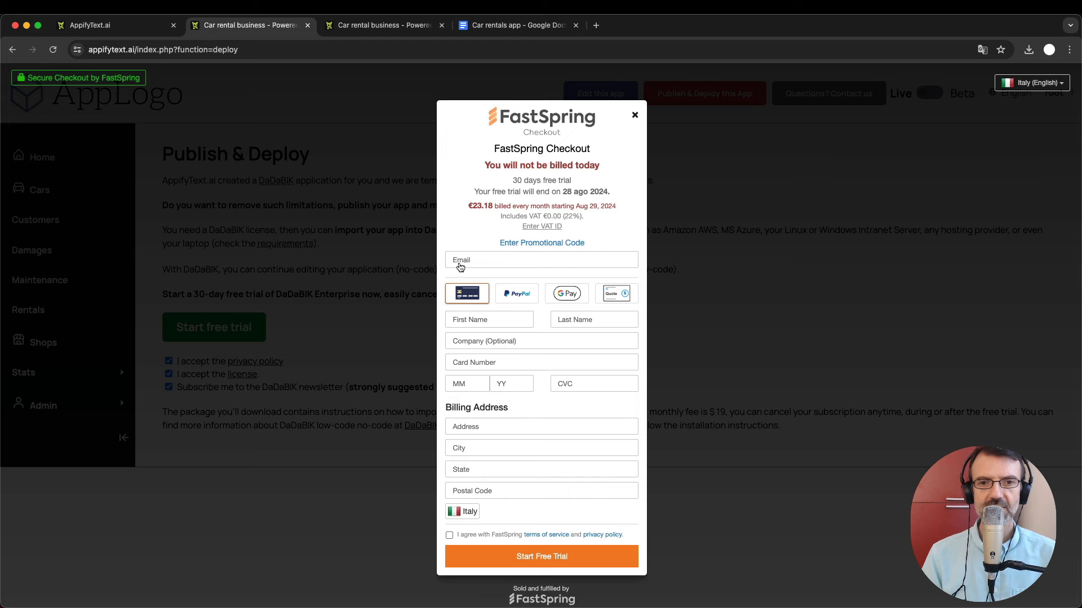
Enter the checkout email address, agree to FastSpring's terms, and start the free trial.
{"action": "left_click", "coordinate": [478, 263]}
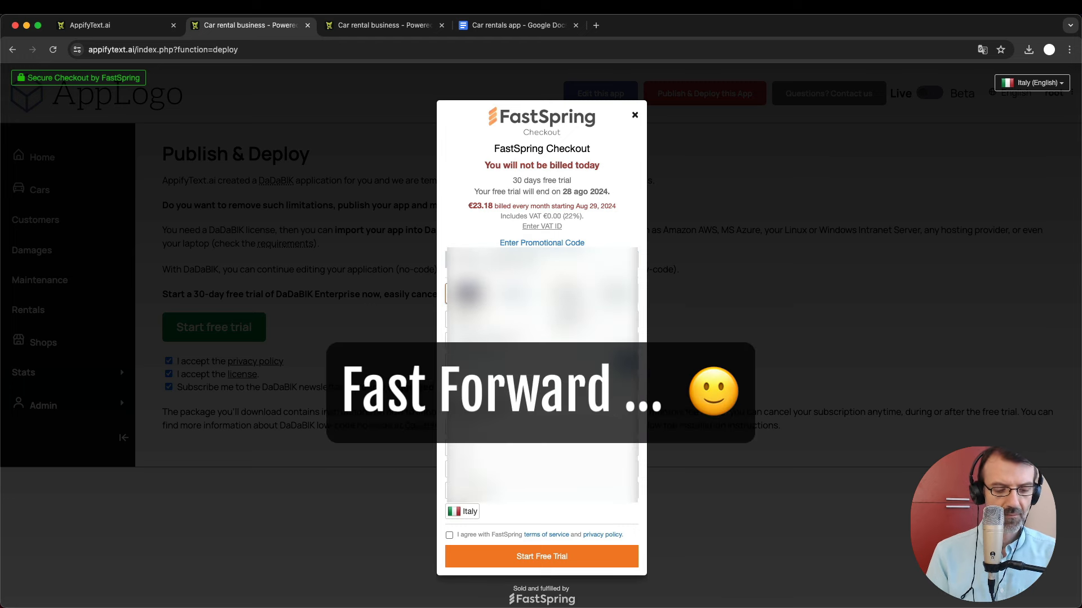
{"action": "left_click", "coordinate": [449, 535]}
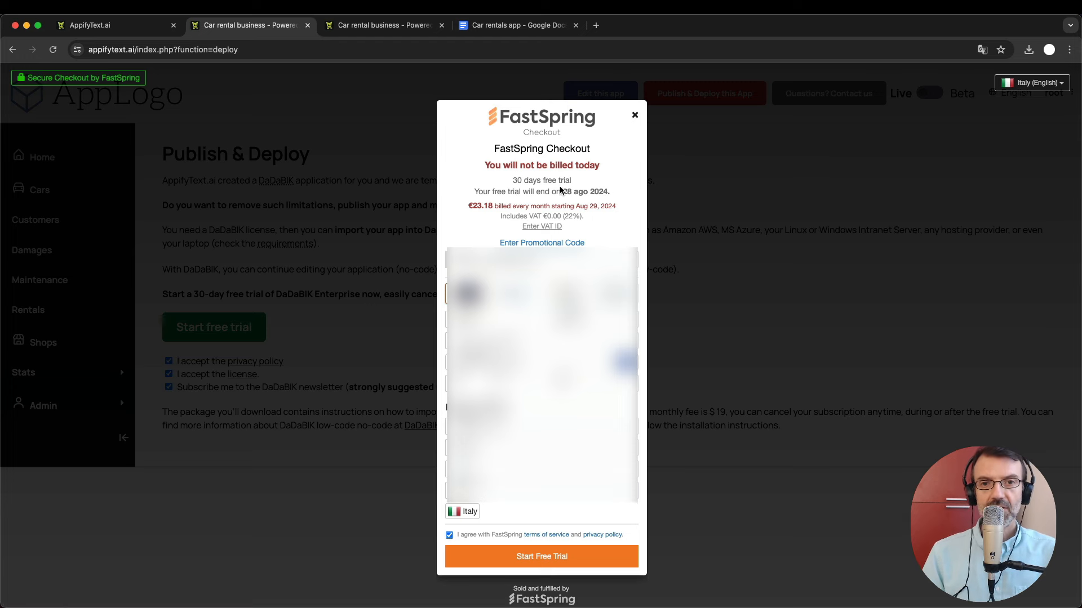
{"action": "left_click", "coordinate": [538, 557]}
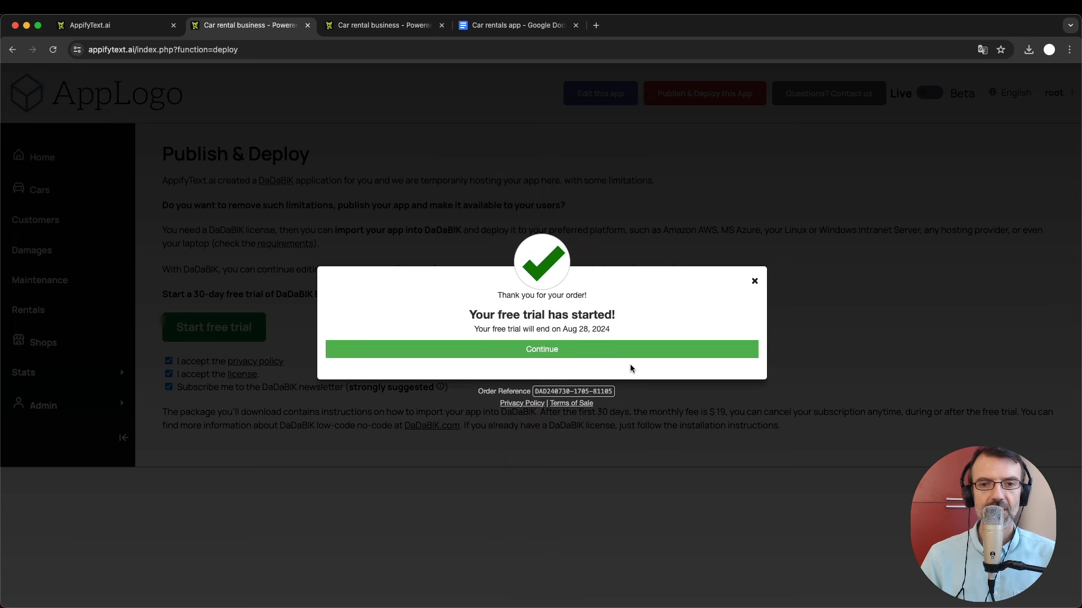
Continue past the 'Your free trial has started!' confirmation to reach the DaDaBIK purchase email.
{"action": "left_click", "coordinate": [440, 354]}
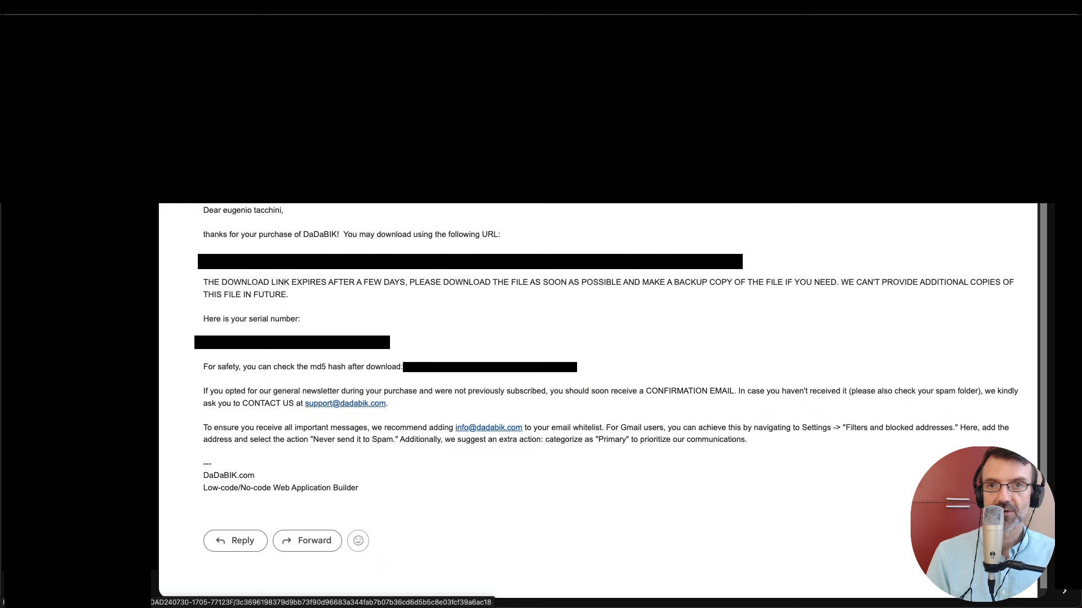
Download dadabik_12.2-Aveto_enterprise_monthly.zip from the email's link into the temp folder.
{"action": "left_click", "coordinate": [470, 261]}
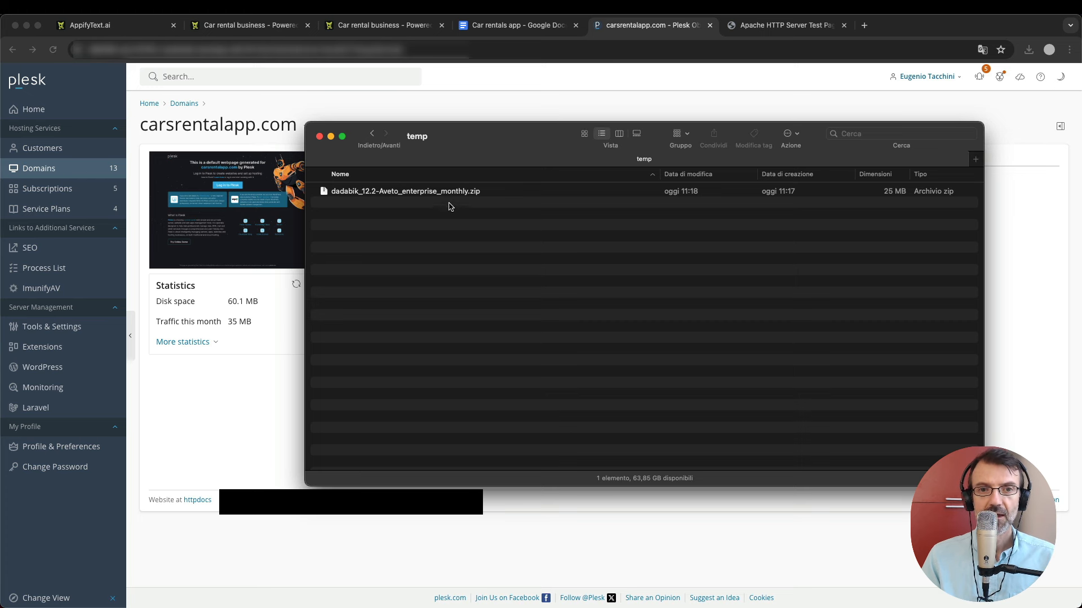
Unzip the DaDaBIK package and open its program_files folder holding 38 items.
{"action": "left_click", "coordinate": [455, 195]}
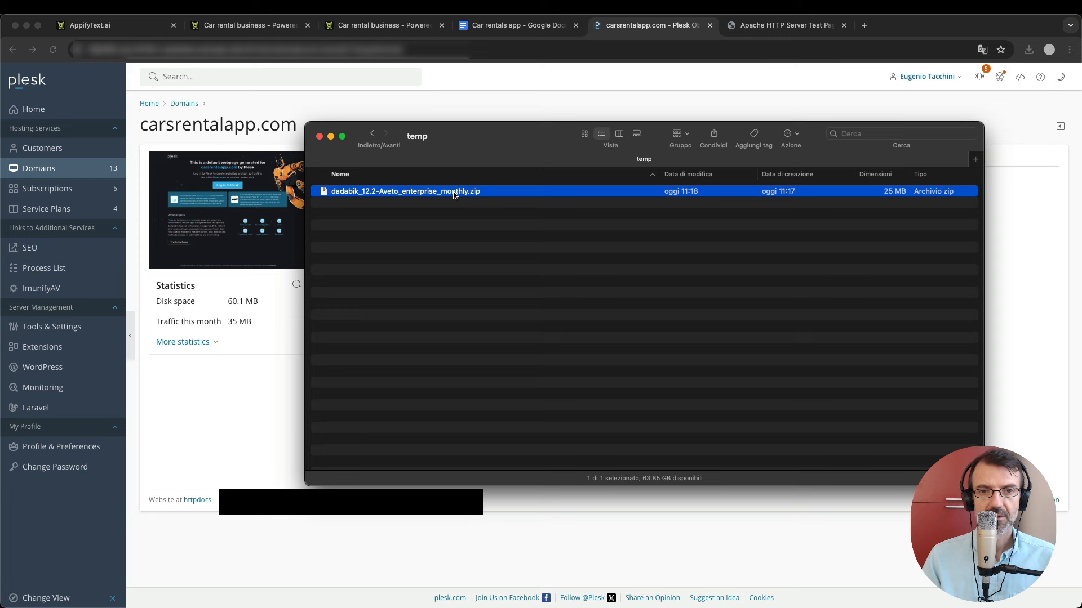
{"action": "double_click", "coordinate": [455, 195]}
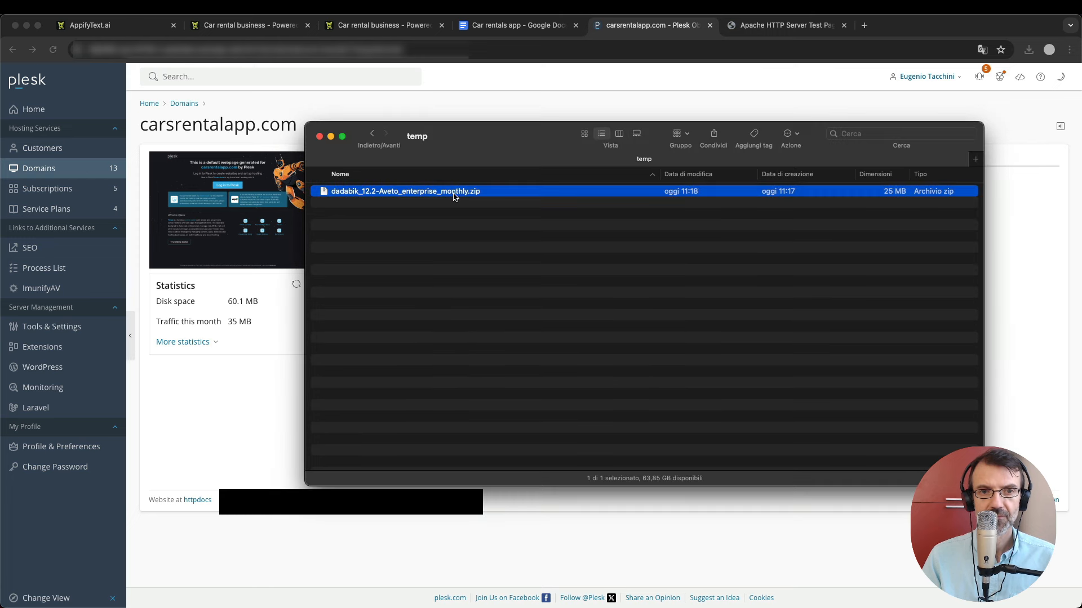
{"action": "left_click", "coordinate": [441, 221]}
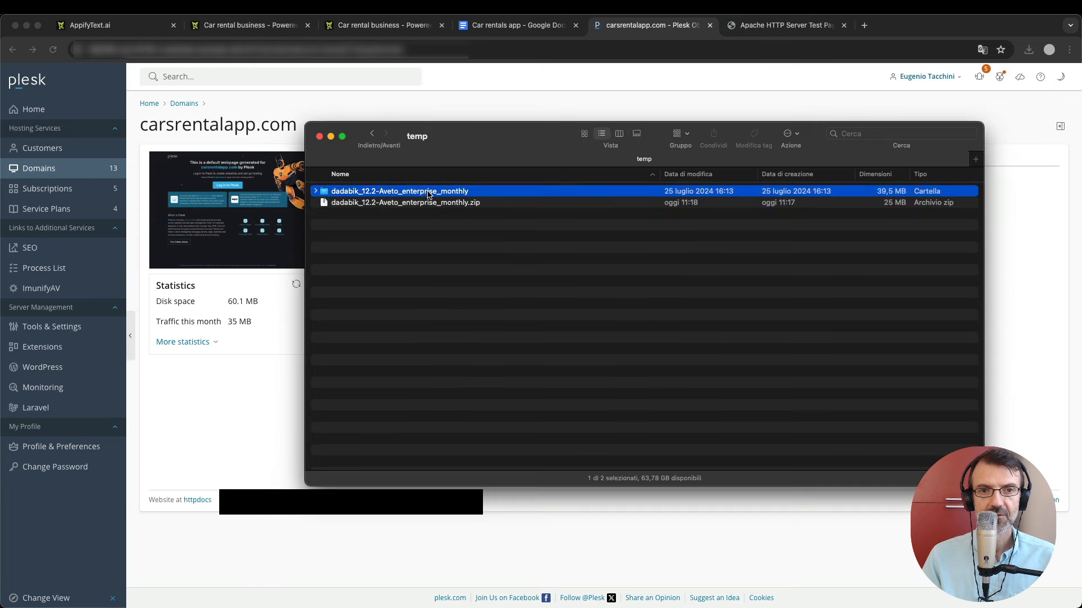
{"action": "double_click", "coordinate": [431, 192]}
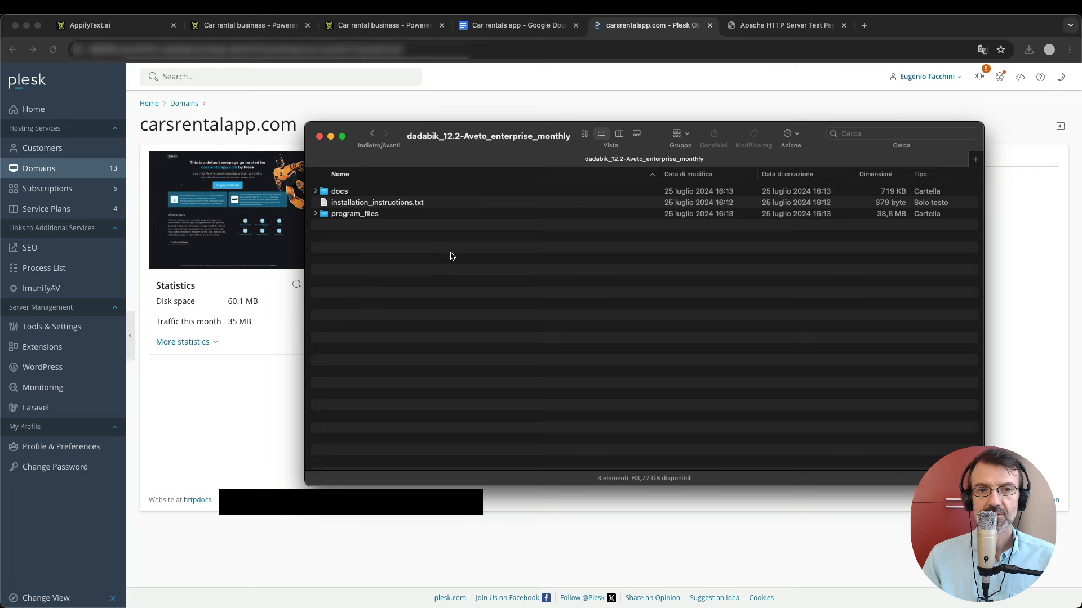
{"action": "left_click", "coordinate": [340, 192]}
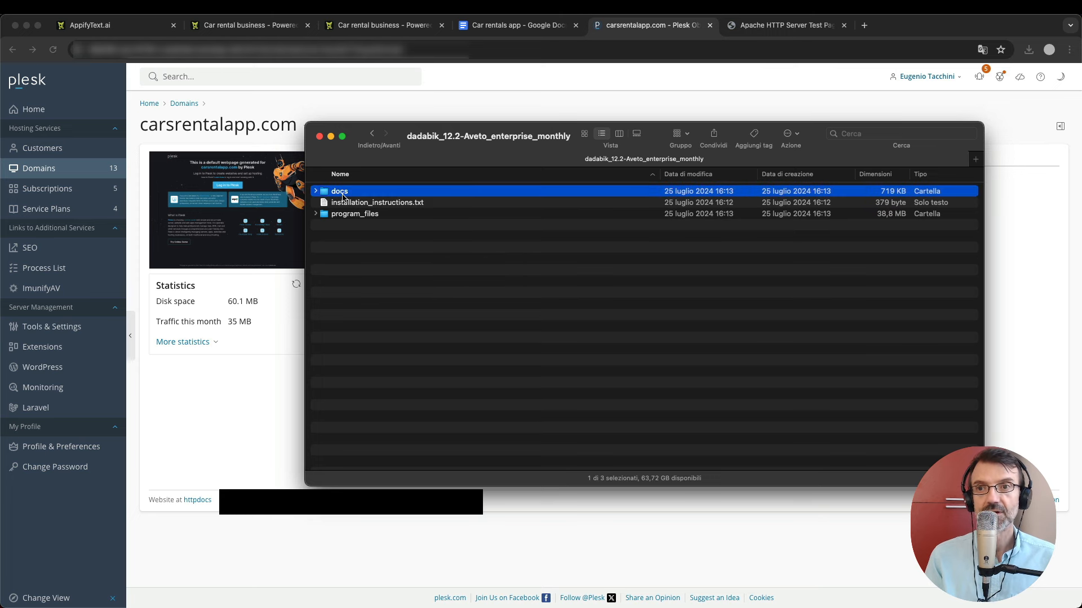
{"action": "left_click", "coordinate": [367, 216]}
{"action": "double_click", "coordinate": [368, 216]}
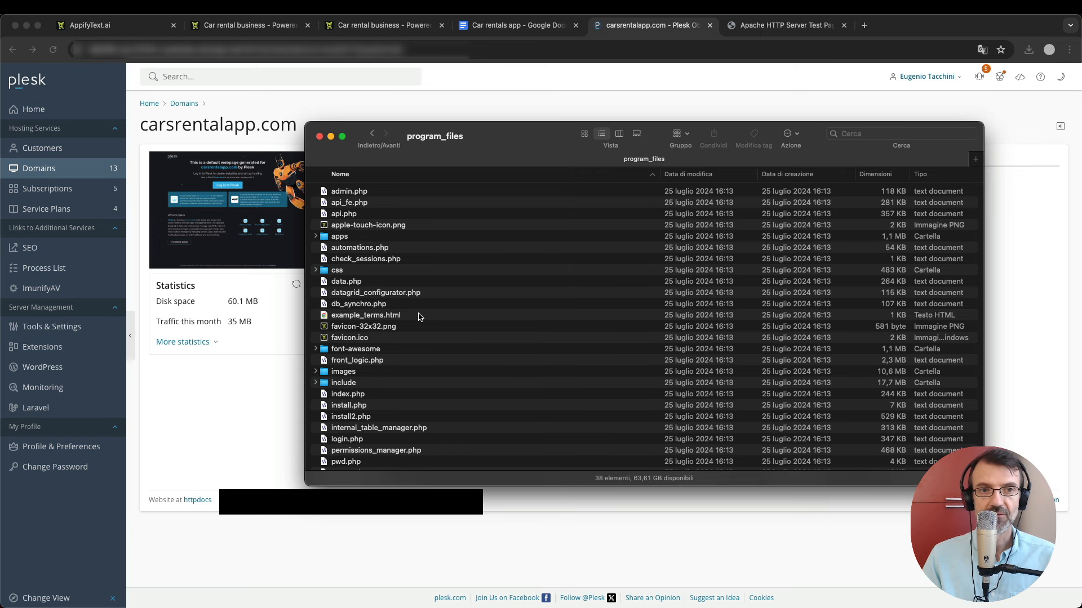
Bring the browser back to the front showing the carsrentalapp.com Plesk dashboard.
{"action": "left_click", "coordinate": [434, 107]}
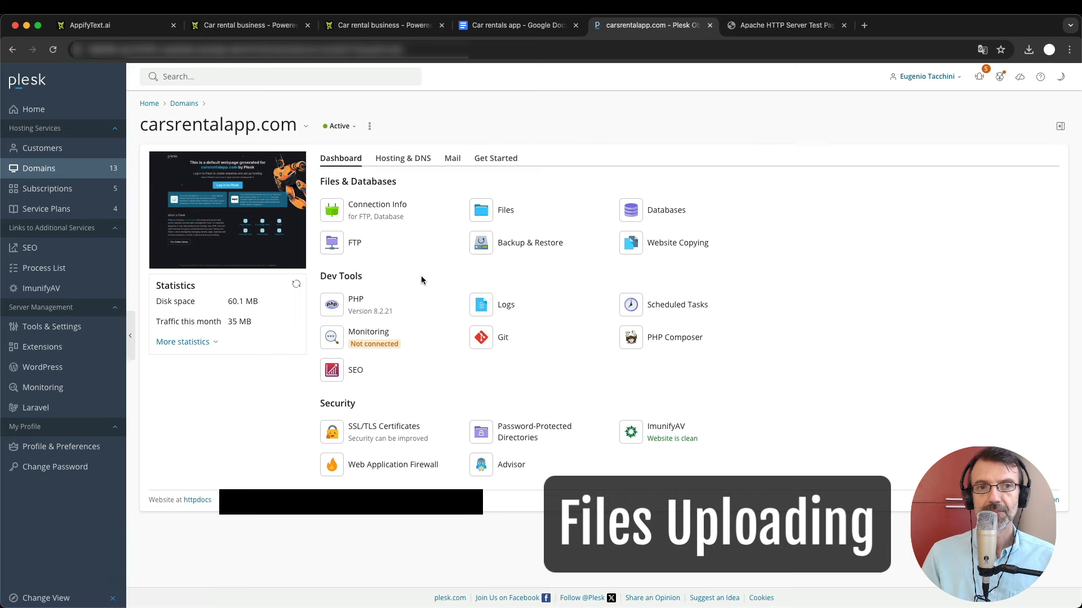
Open carsrentalapp.com's empty httpdocs folder in Plesk, then return to program_files holding Archivio.zip.
{"action": "left_click", "coordinate": [502, 211]}
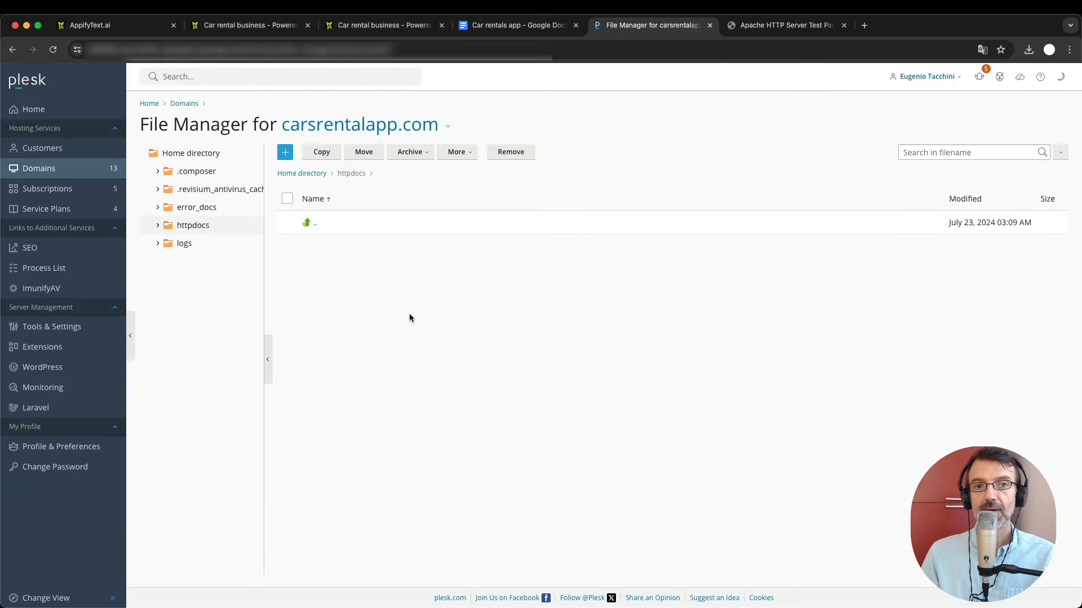
{"action": "left_click", "coordinate": [453, 238]}
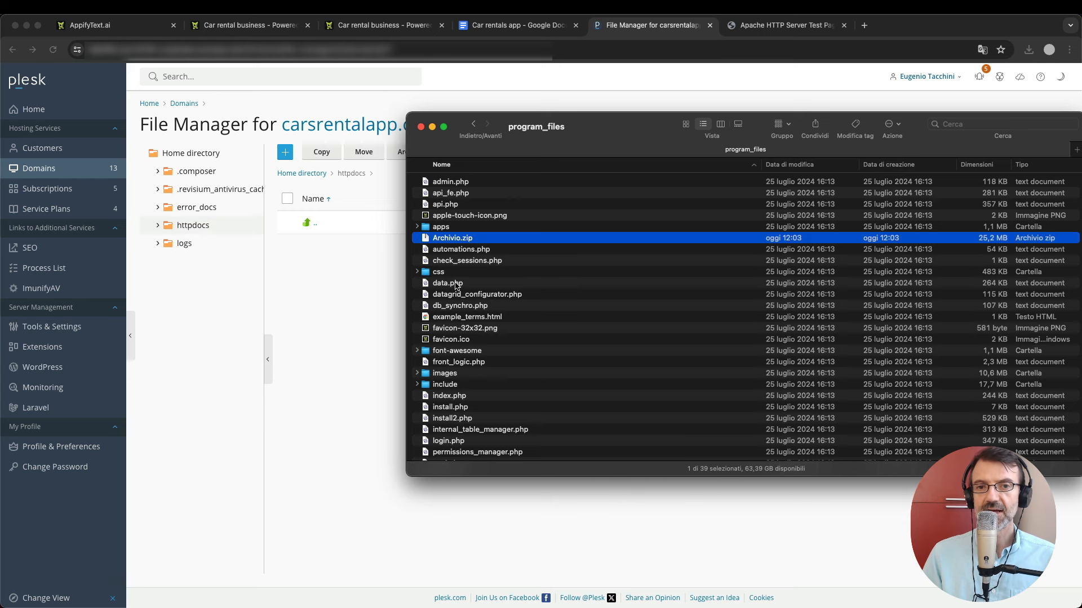